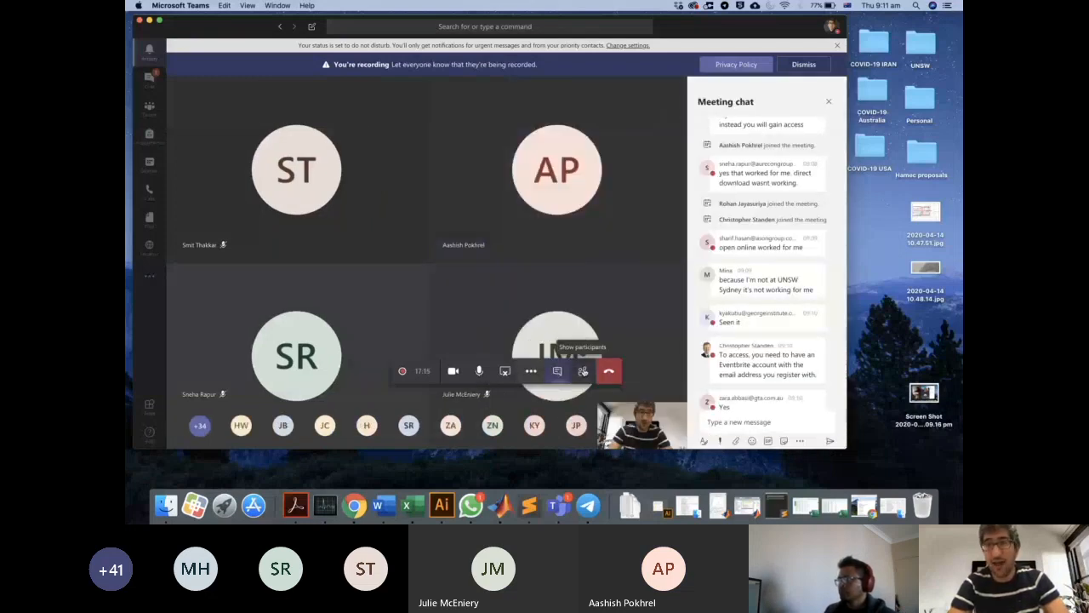
Step: Mute all meeting participants from the People list and minimise the Microsoft Teams window
{"action": "left_click", "coordinate": [582, 371]}
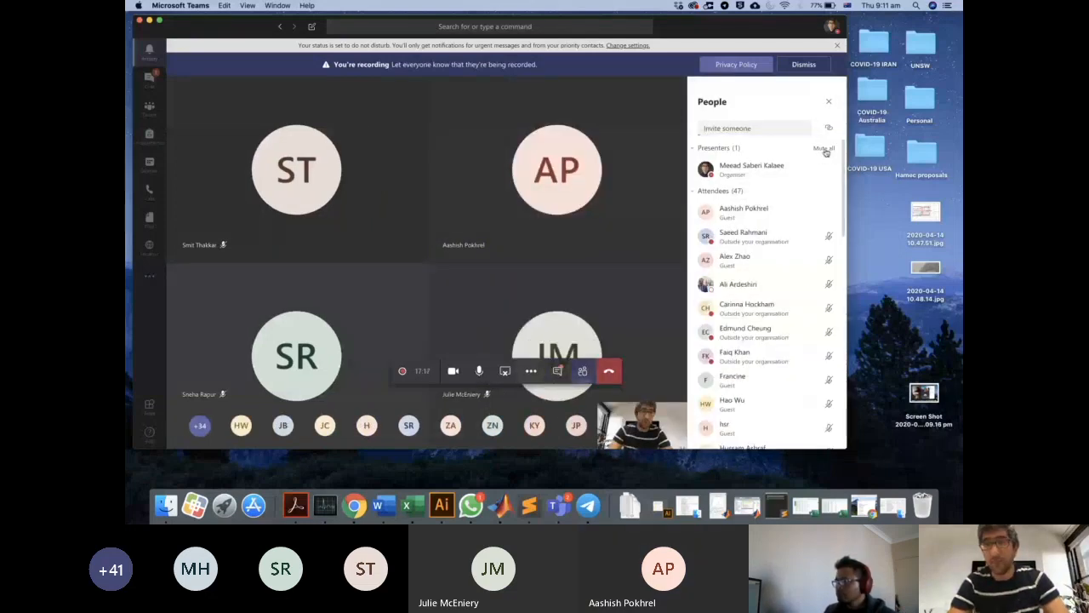
{"action": "left_click", "coordinate": [824, 149]}
{"action": "left_click", "coordinate": [548, 251]}
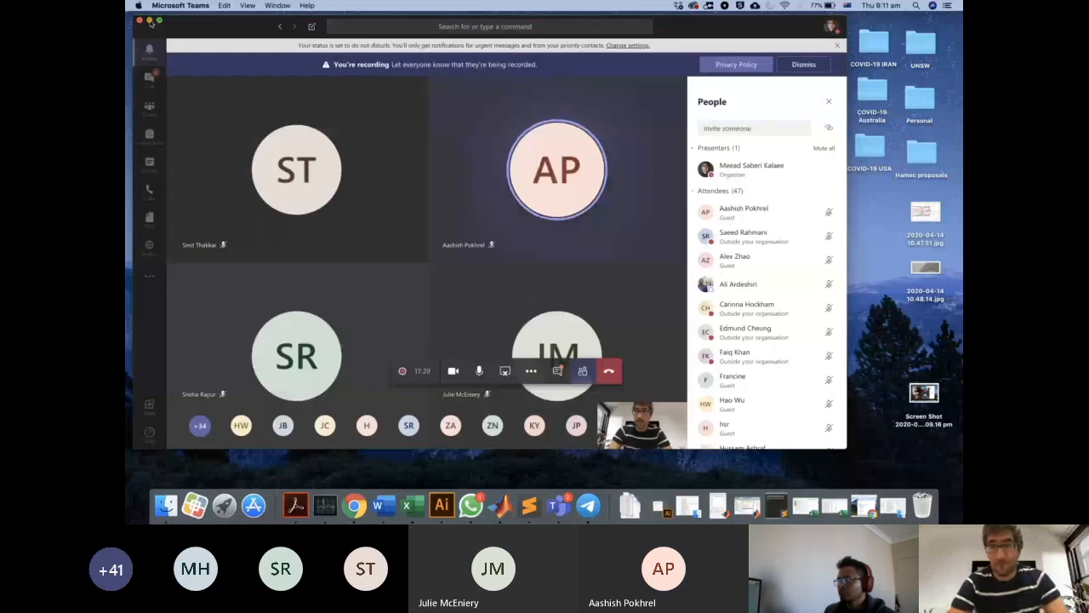
{"action": "left_click", "coordinate": [149, 20]}
Step: Open the Online Hands-on CARTO Builder Workshop Beginner Level PDF in a windowed view at the "Register a free account" section
{"action": "left_click", "coordinate": [836, 509]}
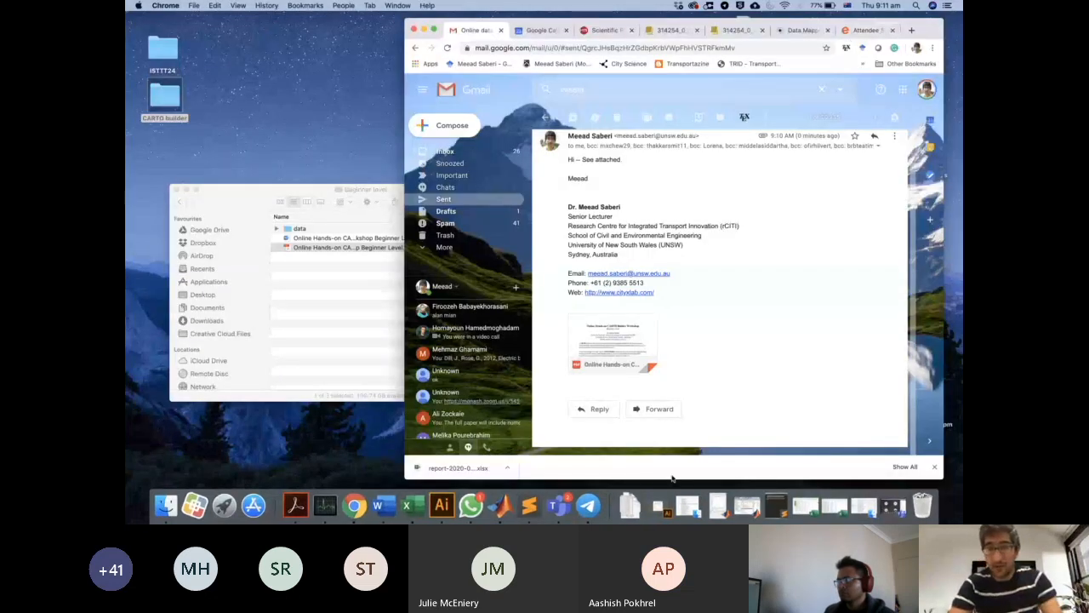
{"action": "left_click", "coordinate": [424, 30]}
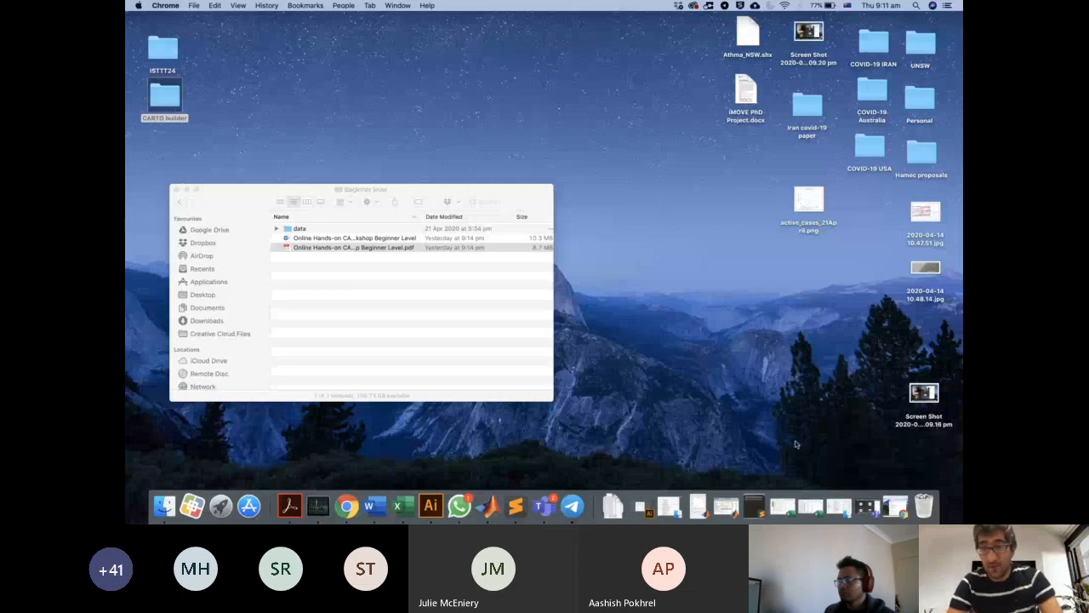
{"action": "double_click", "coordinate": [353, 247]}
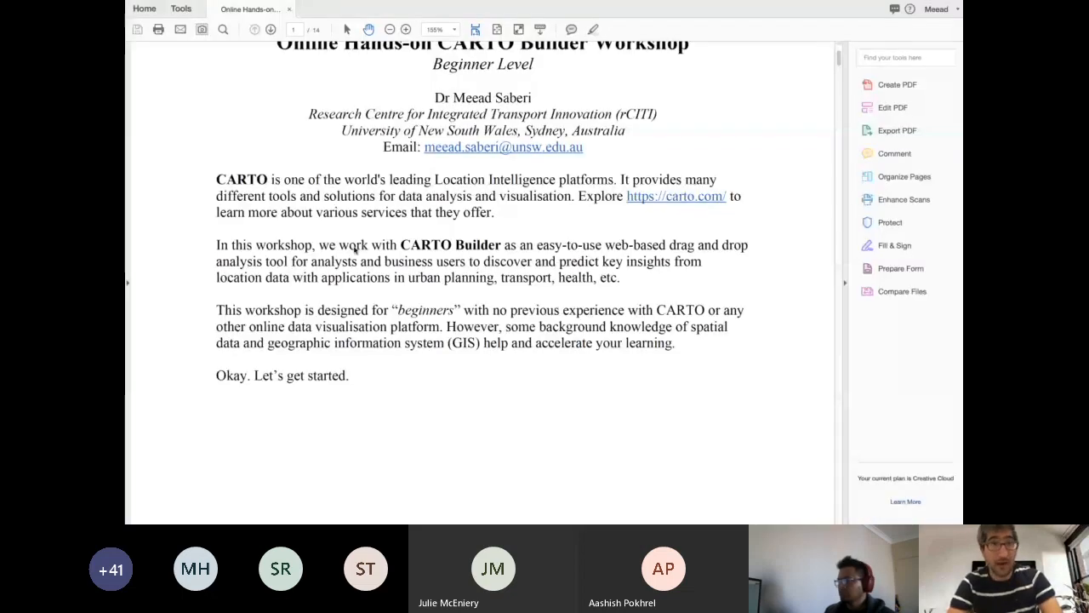
{"action": "mouse_move", "coordinate": [214, 10]}
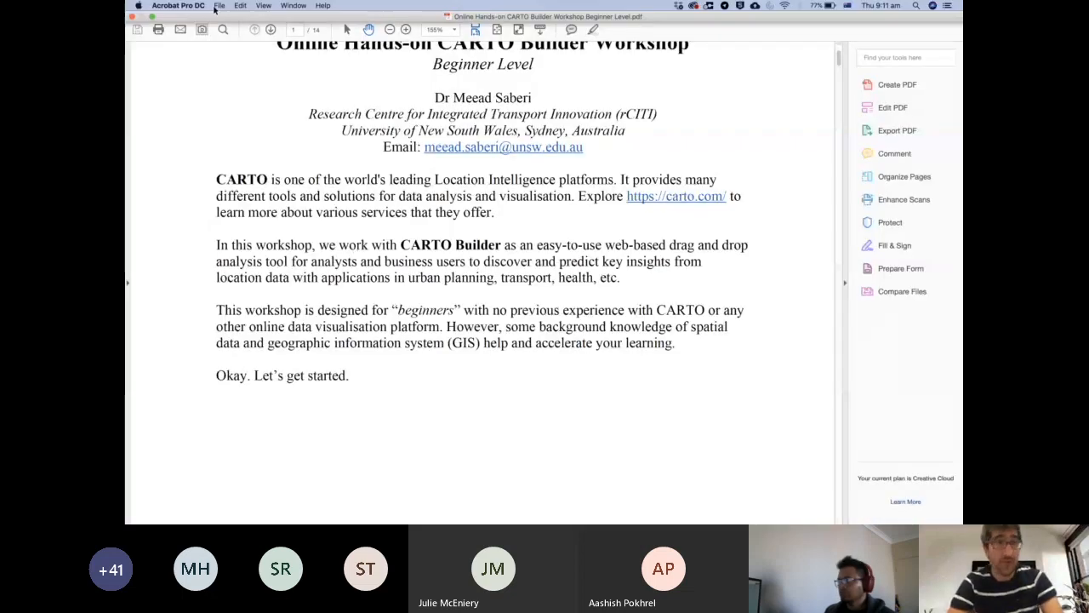
{"action": "left_click", "coordinate": [151, 16]}
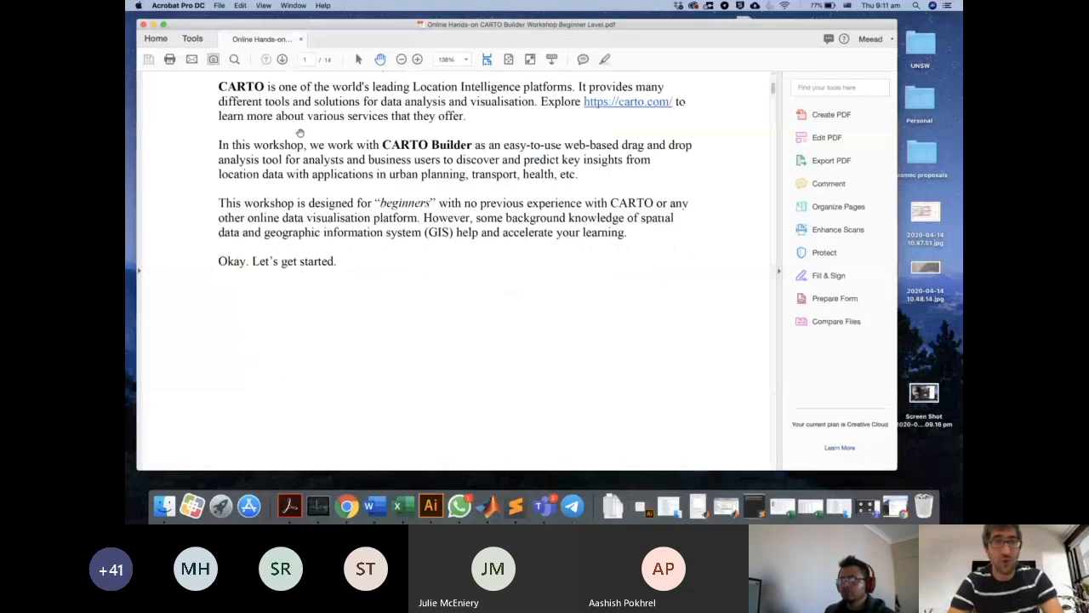
{"action": "scroll", "coordinate": [309, 270], "scroll_direction": "down", "scroll_amount": 10}
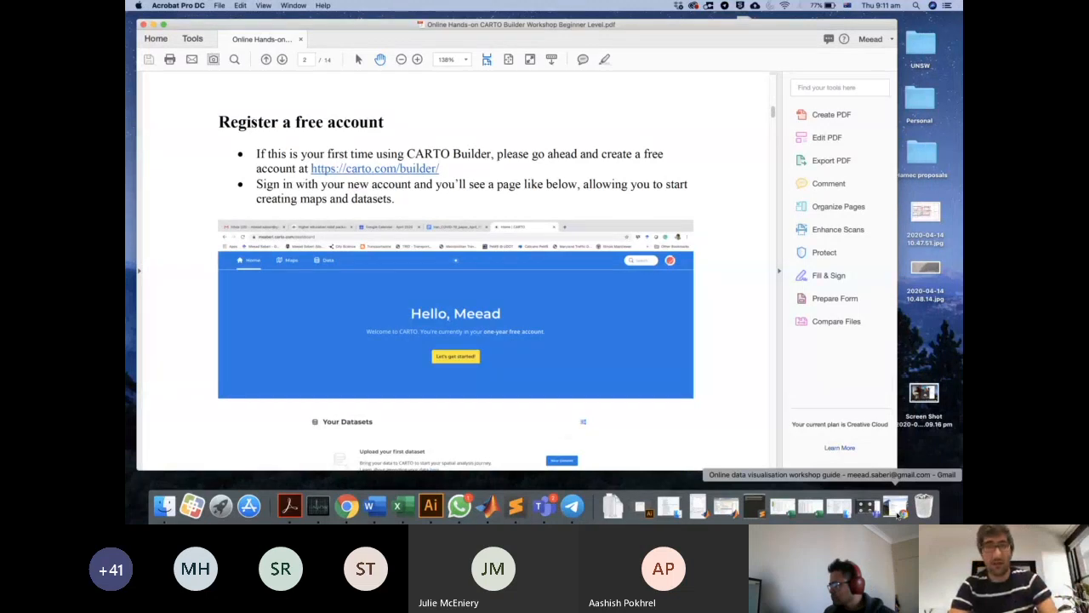
Step: Switch to Chrome and open carto.com/builder in a new tab
{"action": "left_click", "coordinate": [898, 510]}
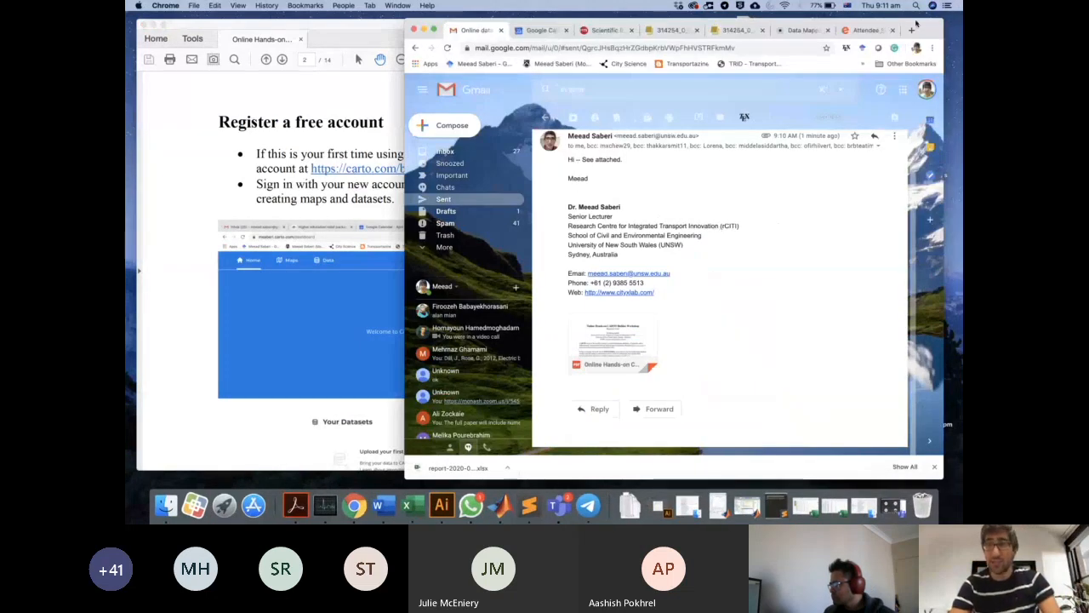
{"action": "left_click", "coordinate": [911, 31]}
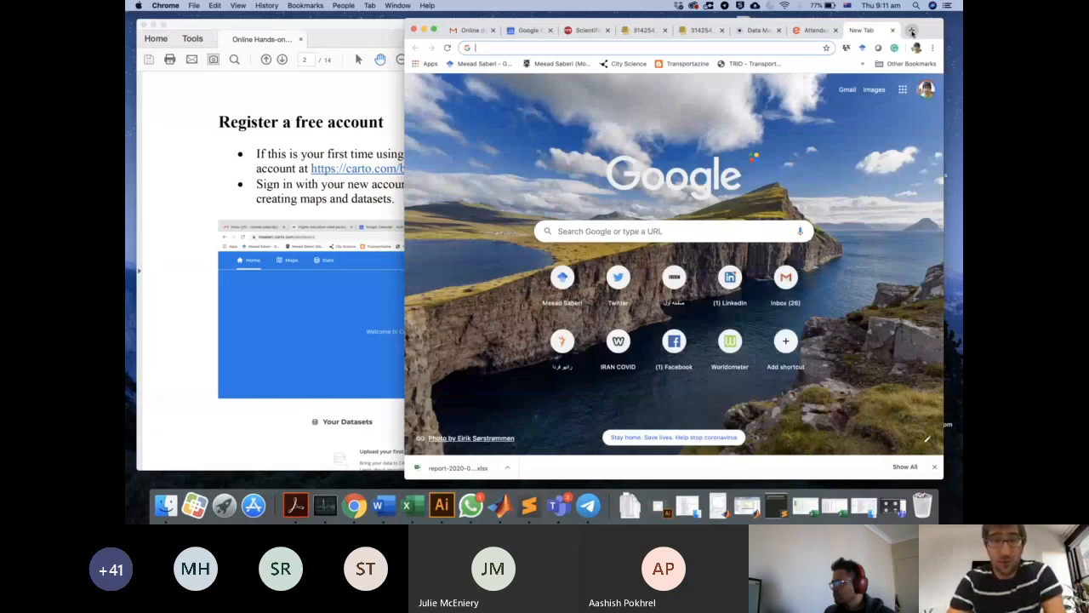
{"action": "type", "text": "carto"}
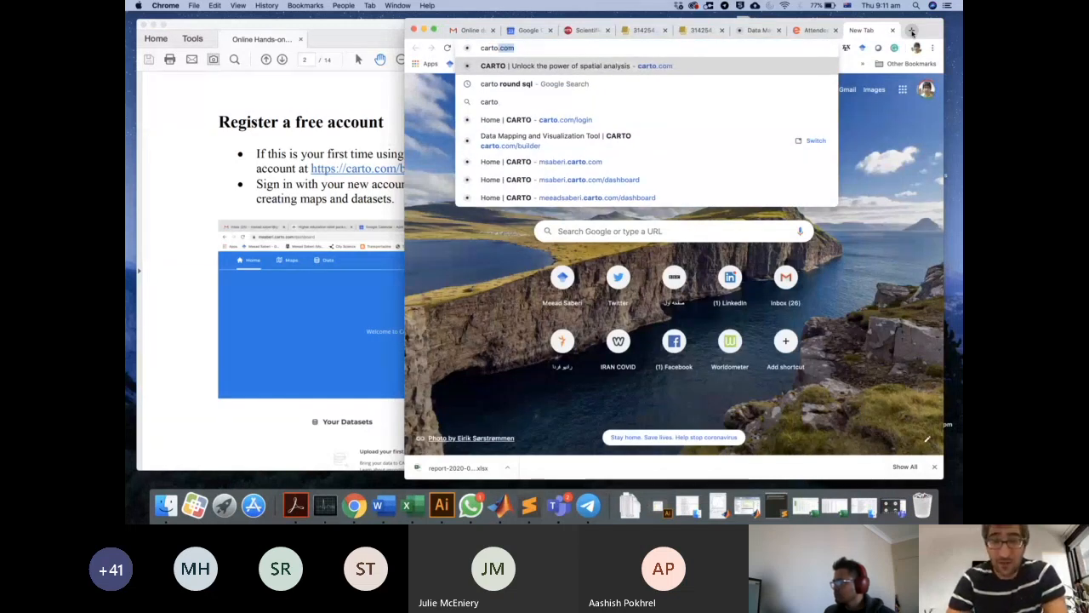
{"action": "type", "text": ".com/builder"}
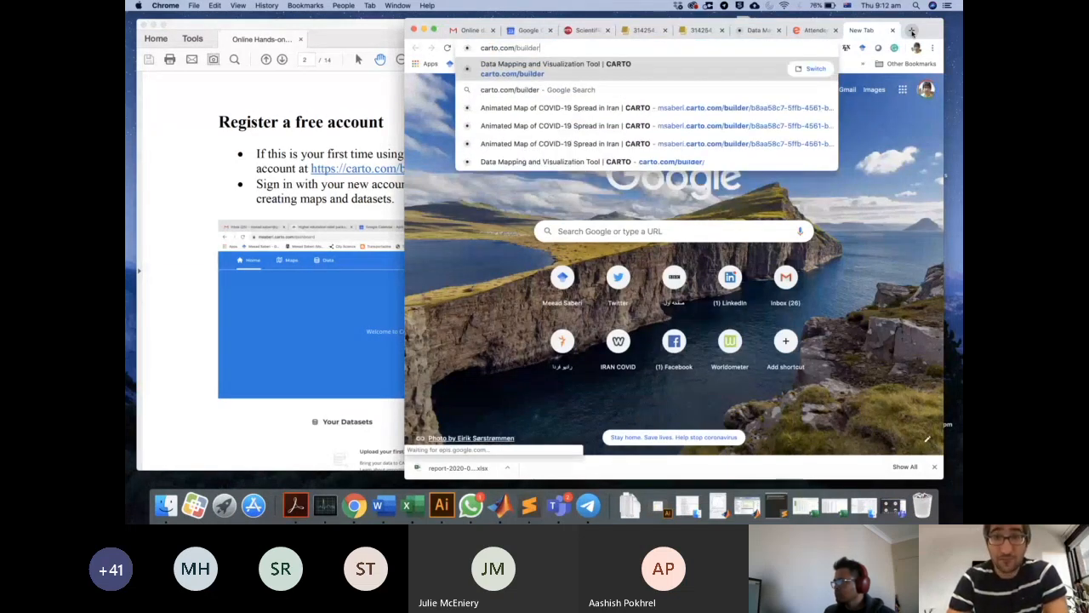
{"action": "key", "text": "Return"}
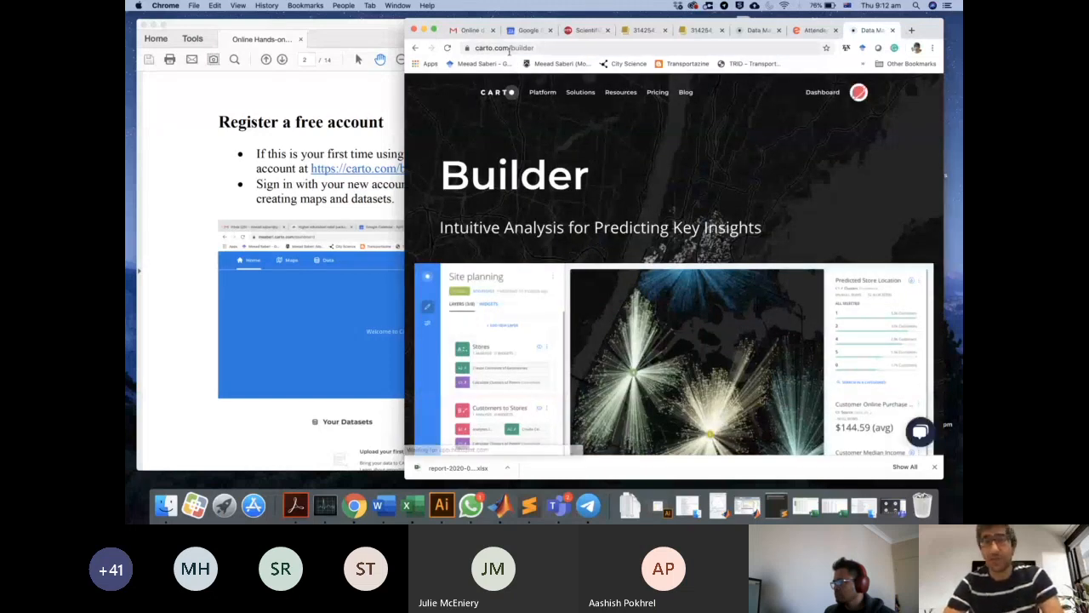
Step: Check the account menu on the CARTO Builder page against the guide's registration instructions
{"action": "left_click", "coordinate": [861, 94]}
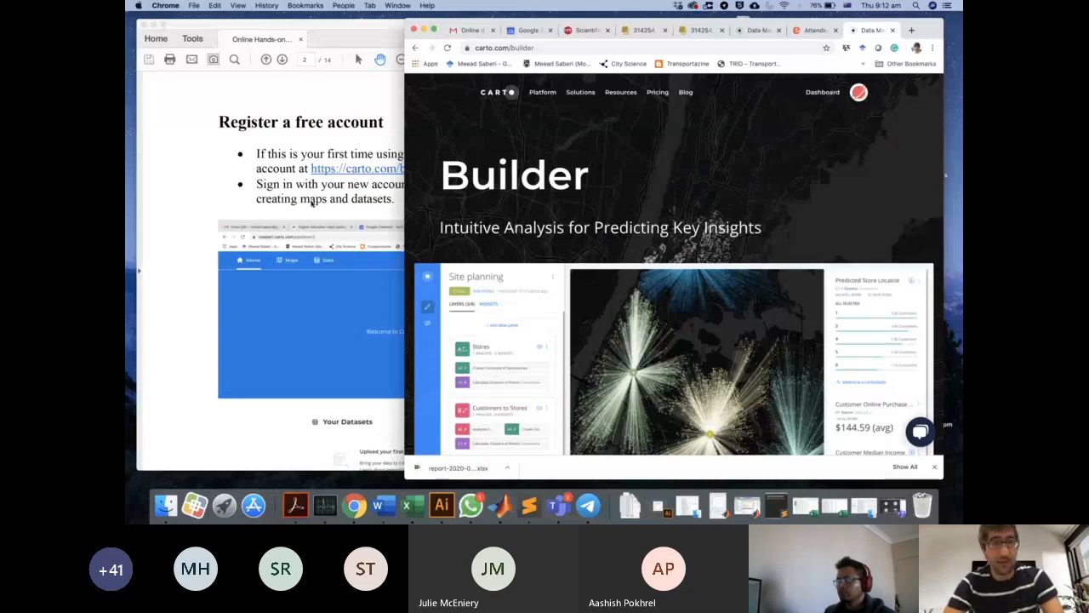
{"action": "left_click", "coordinate": [309, 201]}
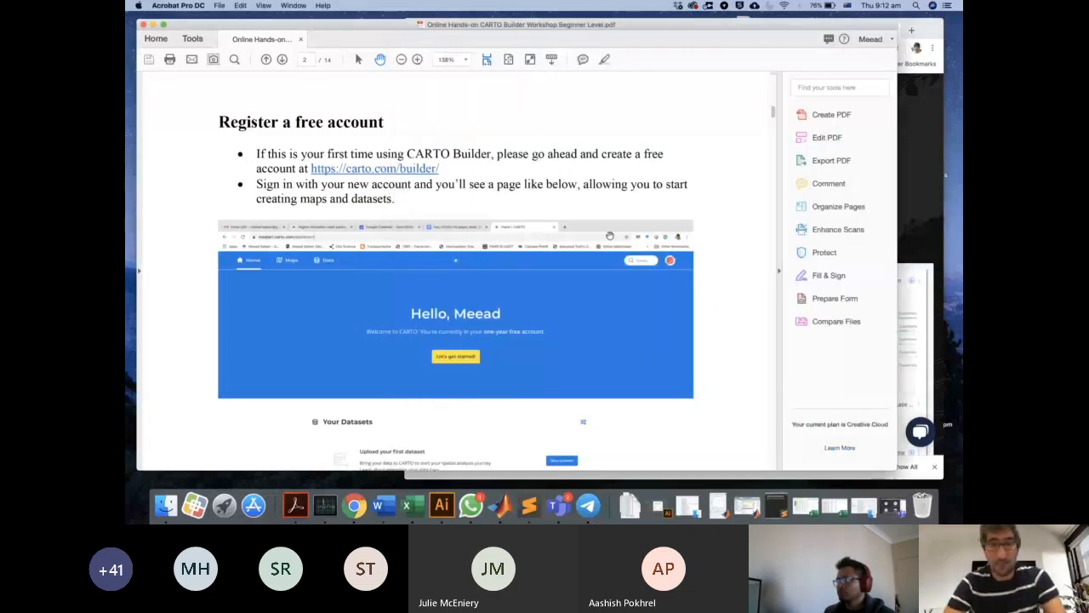
{"action": "left_click", "coordinate": [921, 167]}
{"action": "left_click", "coordinate": [859, 92]}
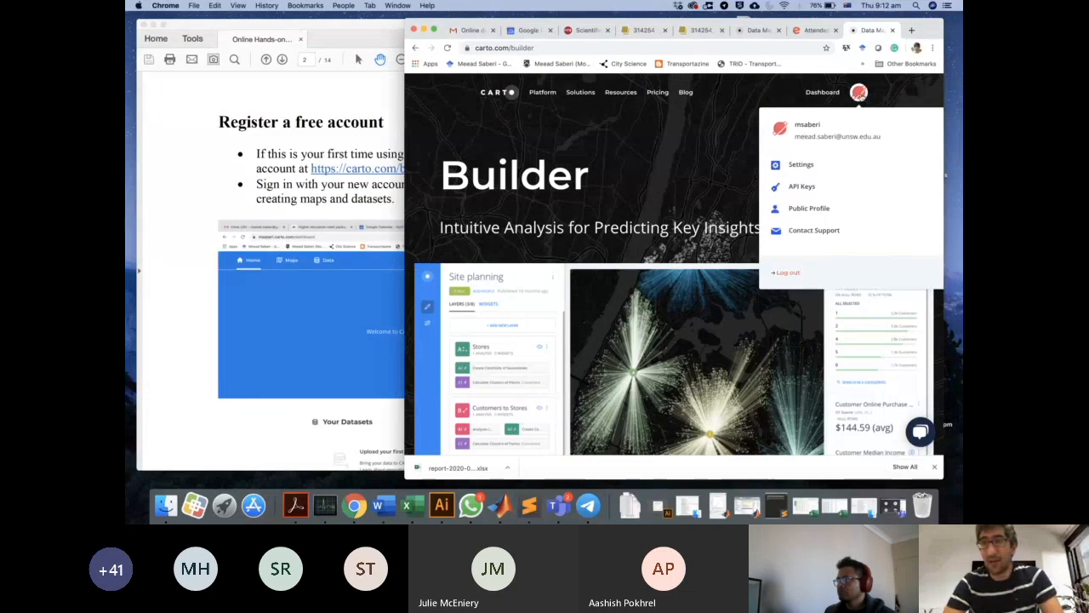
{"action": "left_click", "coordinate": [859, 92]}
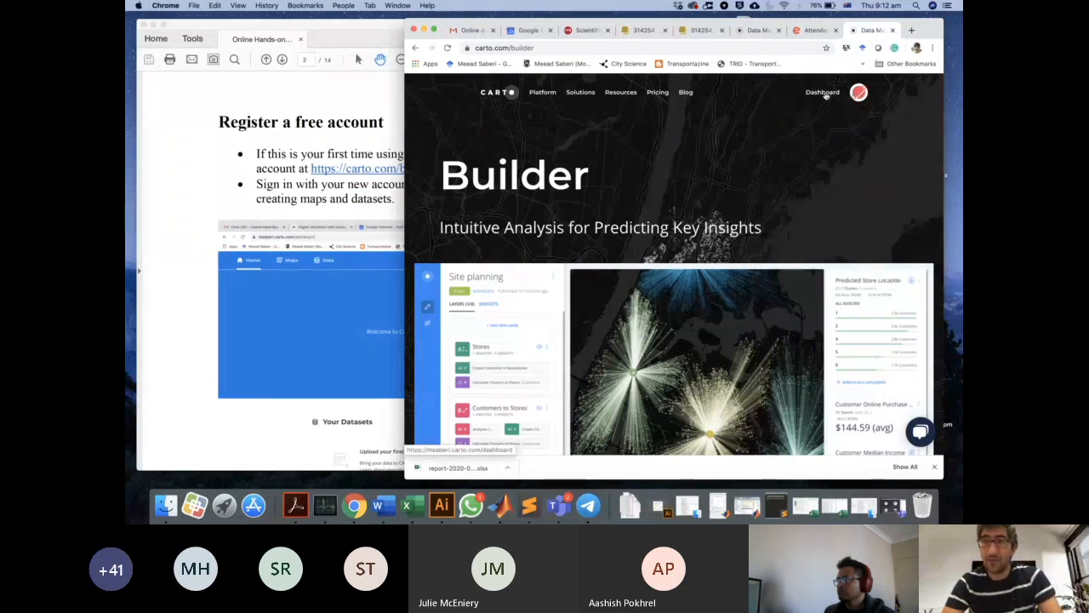
Step: Open the datasets page of the CARTO dashboard in a narrower browser window and show the account menu
{"action": "left_click", "coordinate": [823, 93]}
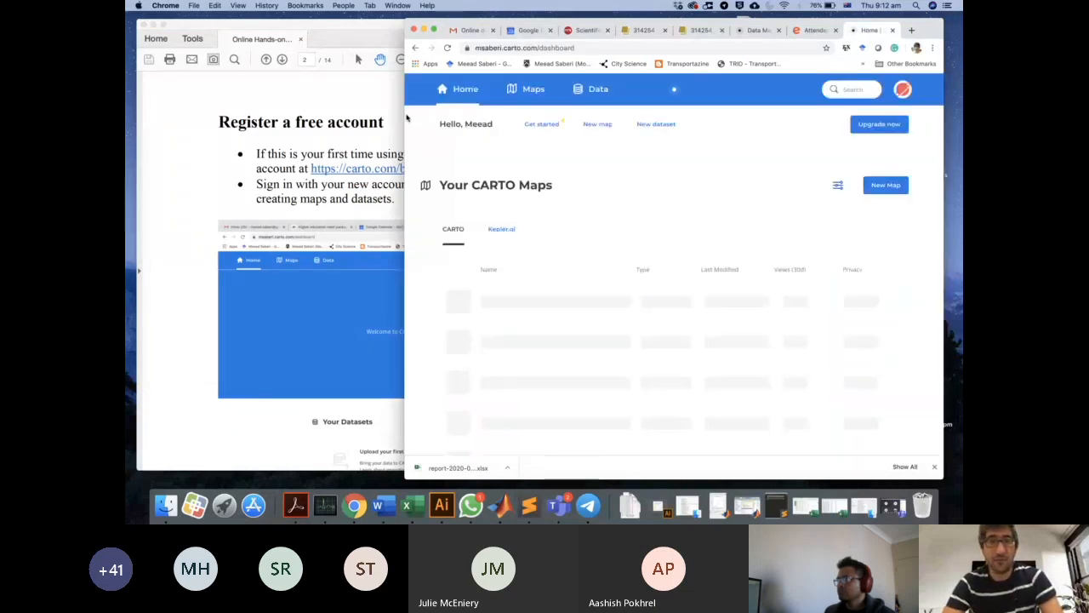
{"action": "left_click", "coordinate": [590, 89]}
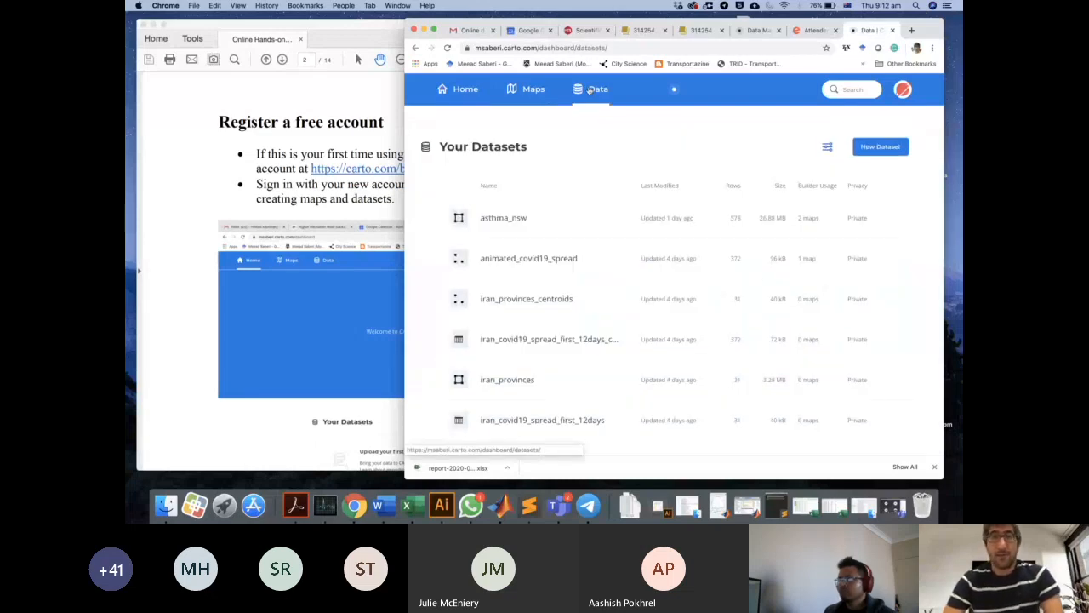
{"action": "left_click_drag", "start_coordinate": [403, 126], "coordinate": [442, 122]}
{"action": "left_click", "coordinate": [903, 90]}
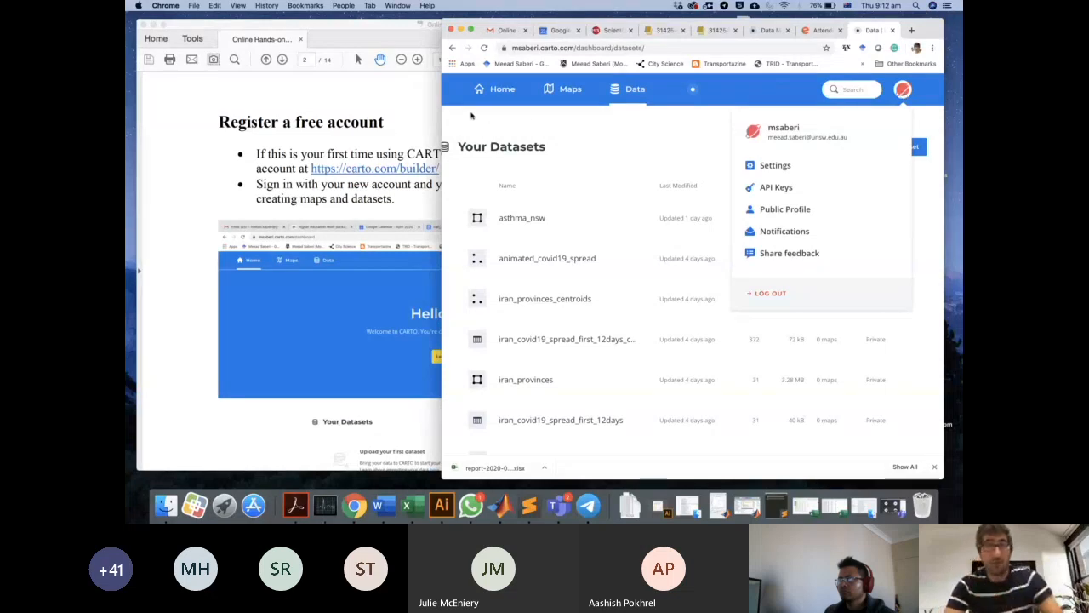
Step: Return to the PDF guide and review the sample dashboard screenshot below the registration instructions
{"action": "left_click", "coordinate": [433, 115]}
{"action": "scroll", "coordinate": [495, 276], "scroll_direction": "down", "scroll_amount": 3}
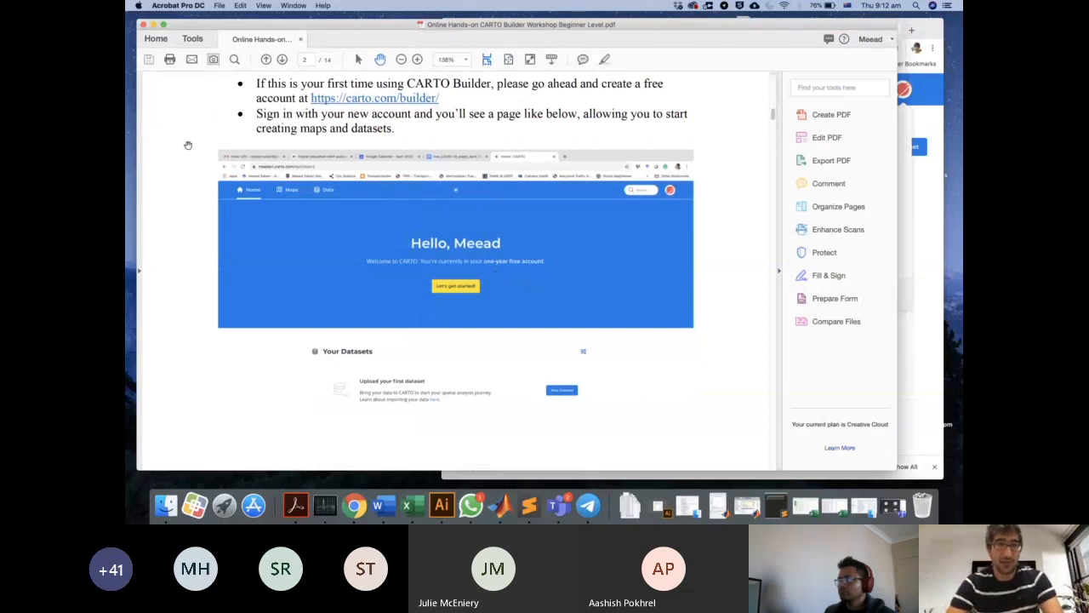
{"action": "scroll", "coordinate": [196, 187], "scroll_direction": "down", "scroll_amount": 1}
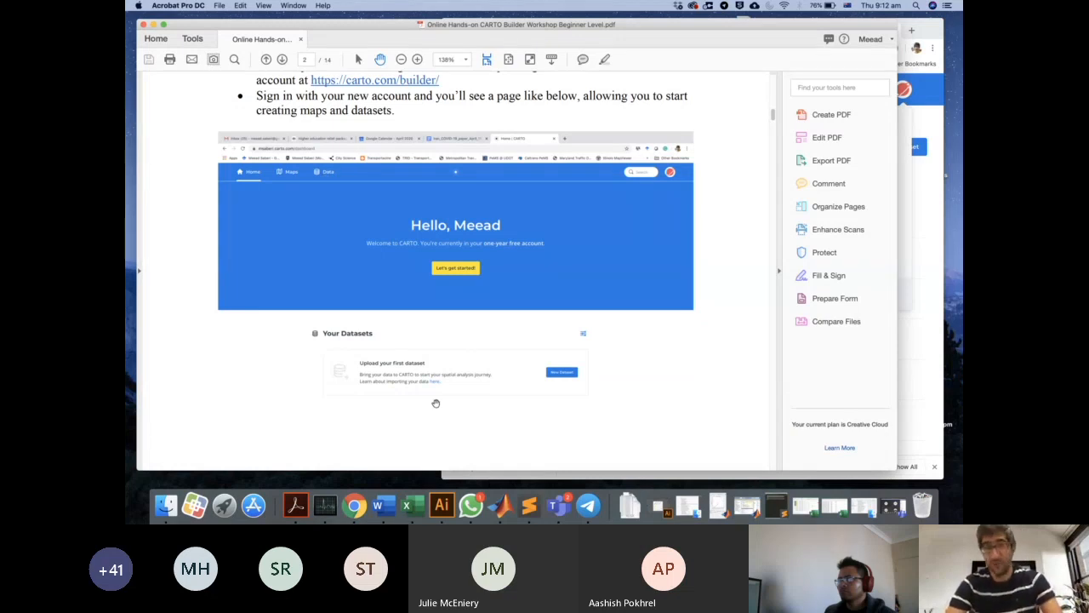
Step: Switch to Microsoft Teams and review the participant list and the latest meeting chat messages
{"action": "key", "text": "ctrl+Up"}
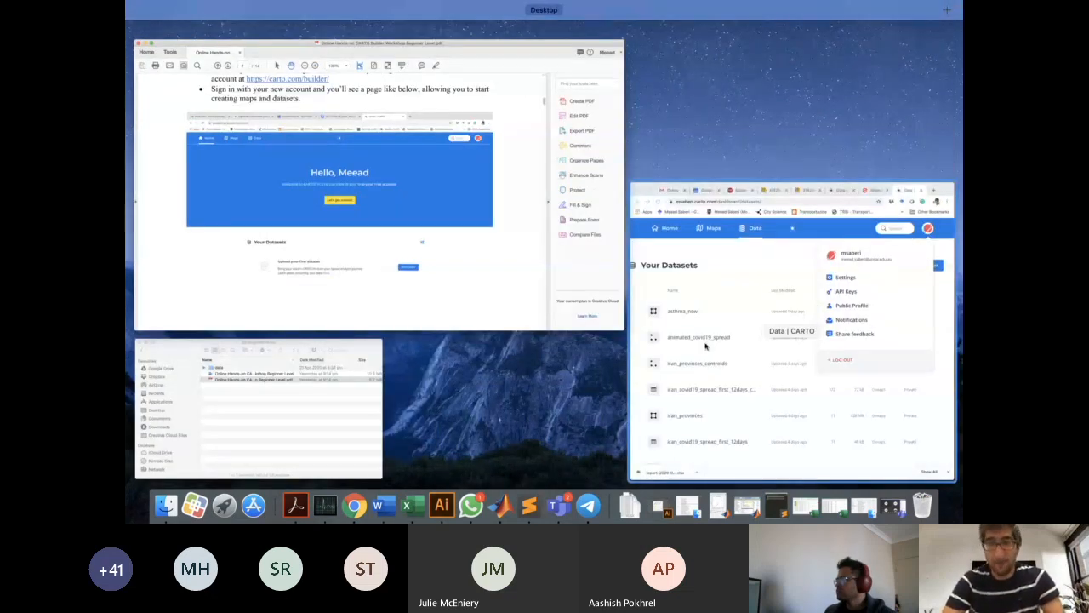
{"action": "left_click", "coordinate": [704, 345]}
{"action": "left_click", "coordinate": [557, 505]}
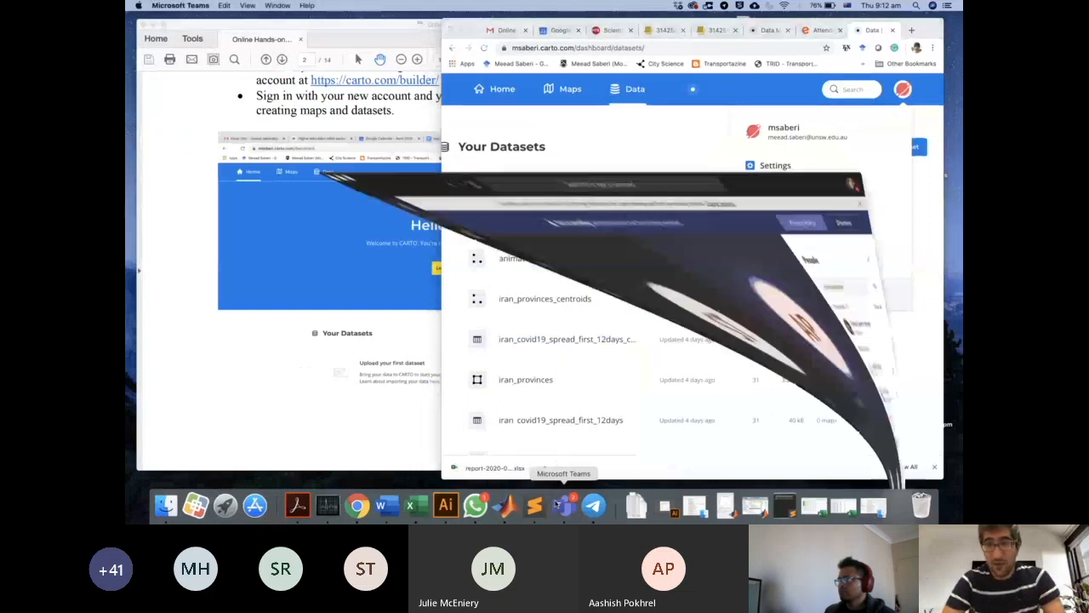
{"action": "scroll", "coordinate": [748, 326], "scroll_direction": "down", "scroll_amount": 15}
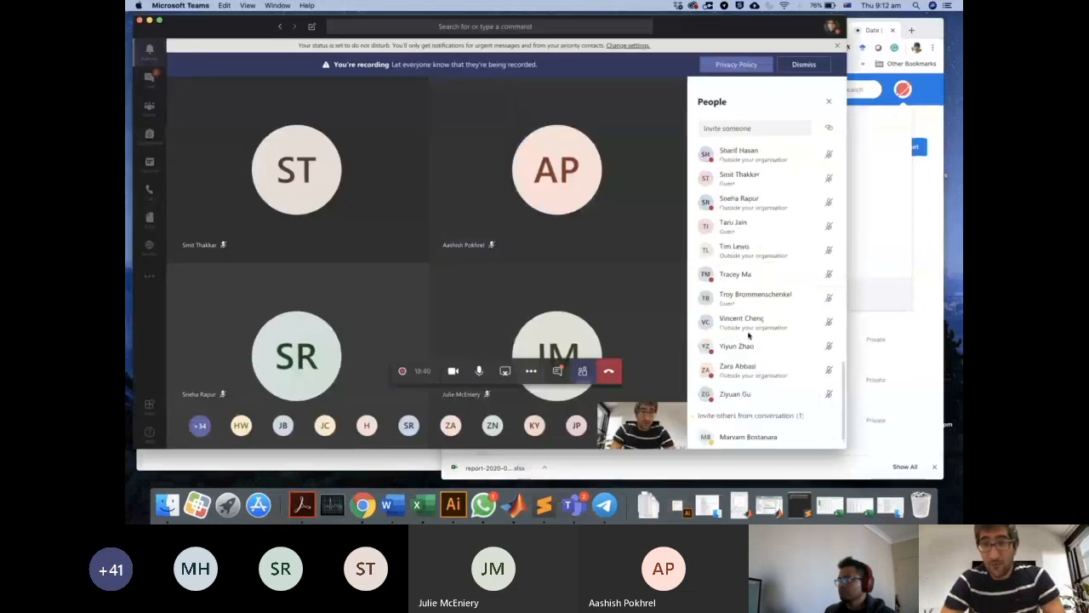
{"action": "left_click", "coordinate": [557, 371]}
{"action": "scroll", "coordinate": [775, 330], "scroll_direction": "down", "scroll_amount": 2}
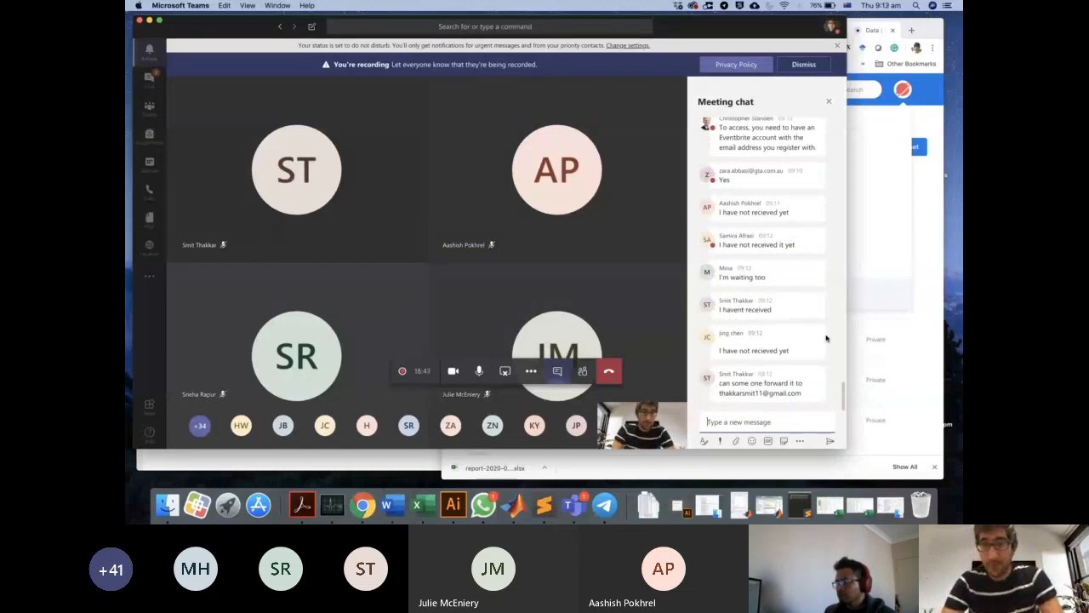
Step: Check the sent workshop guide email in Gmail and the meeting chat requests, and return to the CARTO datasets page
{"action": "left_click", "coordinate": [936, 239]}
{"action": "left_click", "coordinate": [492, 34]}
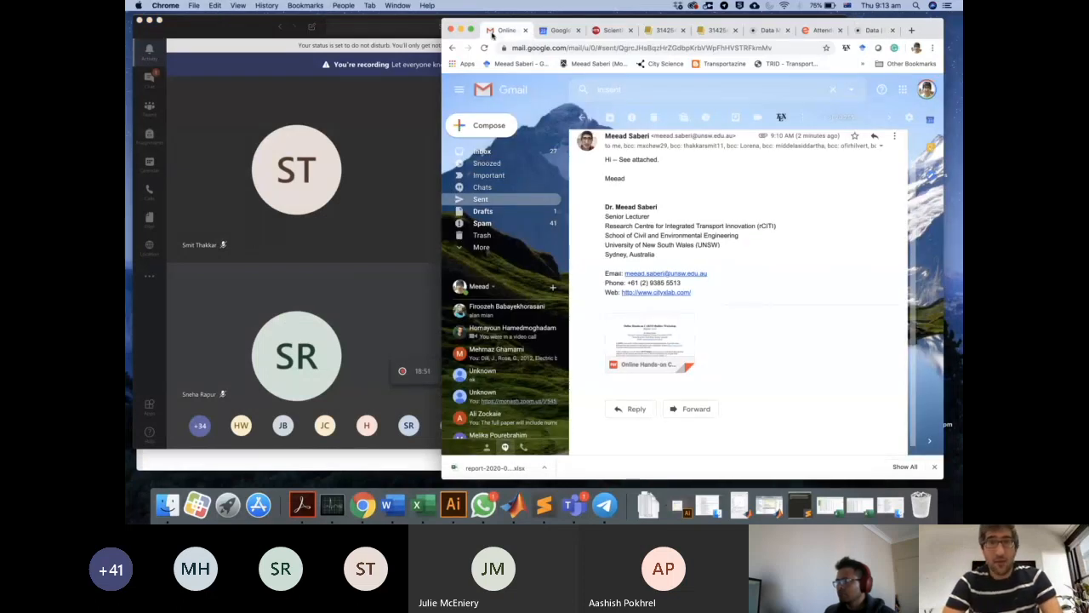
{"action": "left_click", "coordinate": [351, 105]}
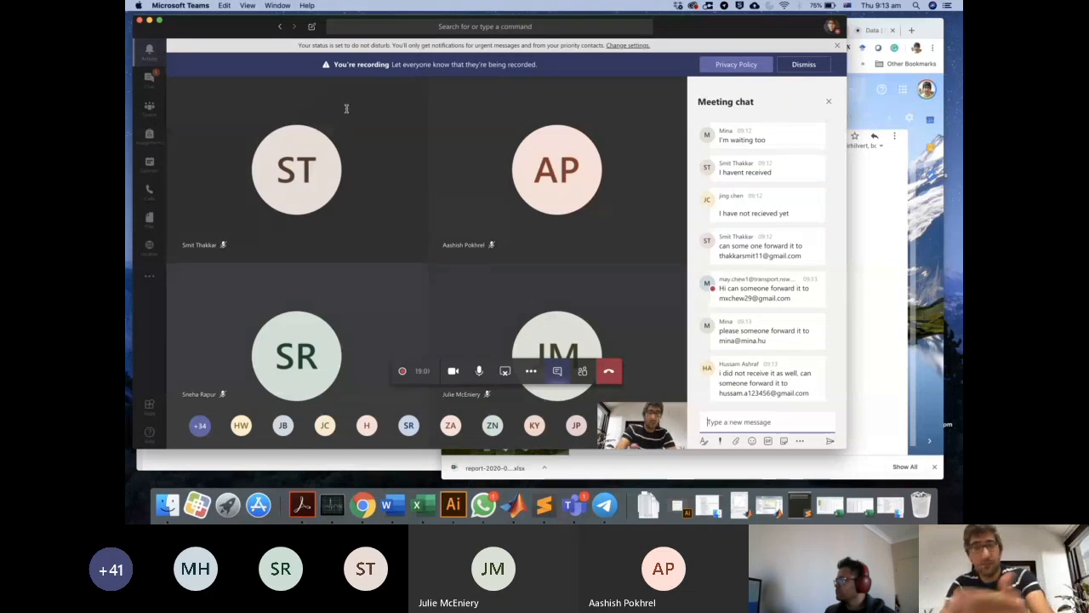
{"action": "left_click", "coordinate": [891, 183]}
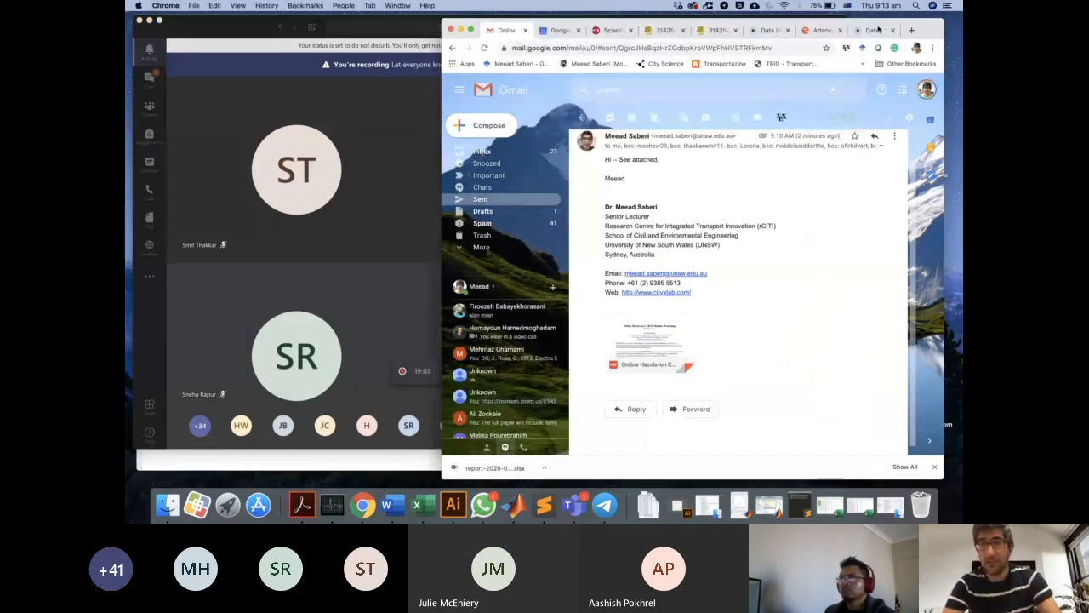
{"action": "left_click", "coordinate": [875, 31]}
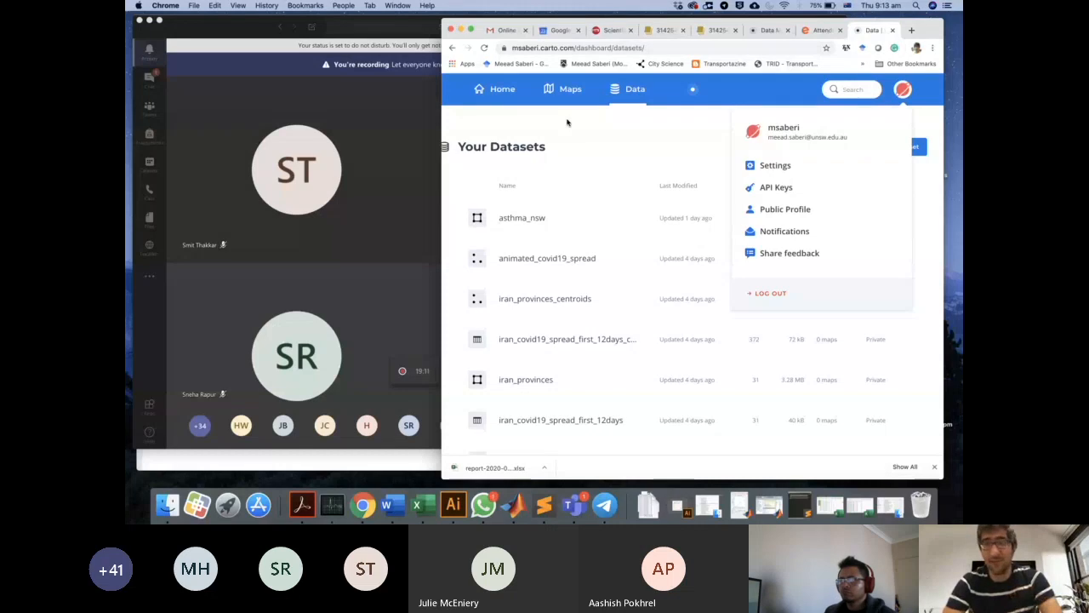
Step: Show the new Microsoft Outlook message in the workshop guide email thread and return to the Gmail inbox
{"action": "left_click", "coordinate": [505, 32]}
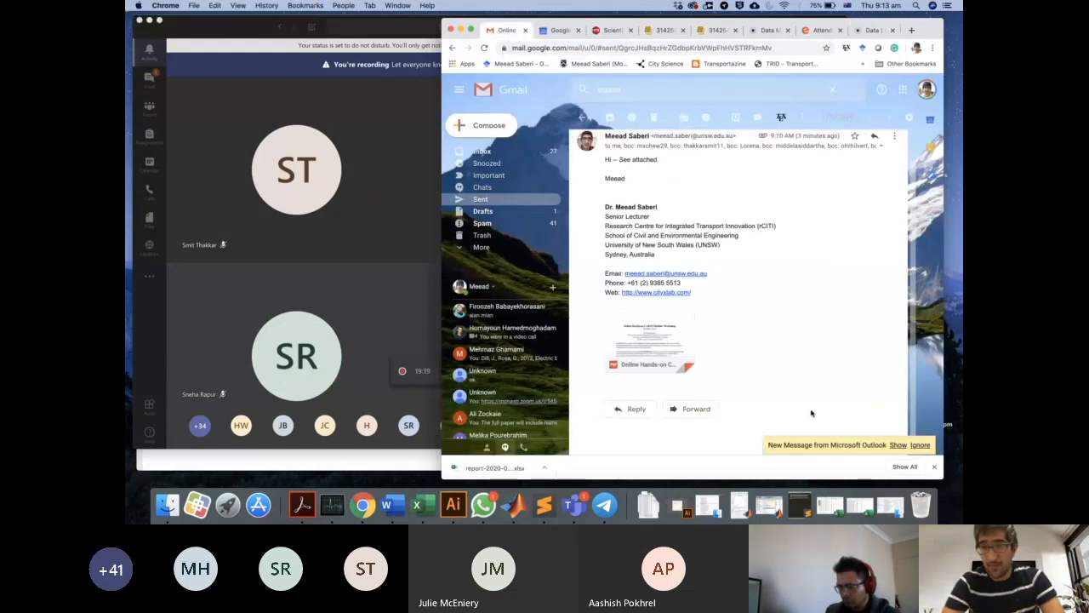
{"action": "scroll", "coordinate": [866, 395], "scroll_direction": "down", "scroll_amount": 1}
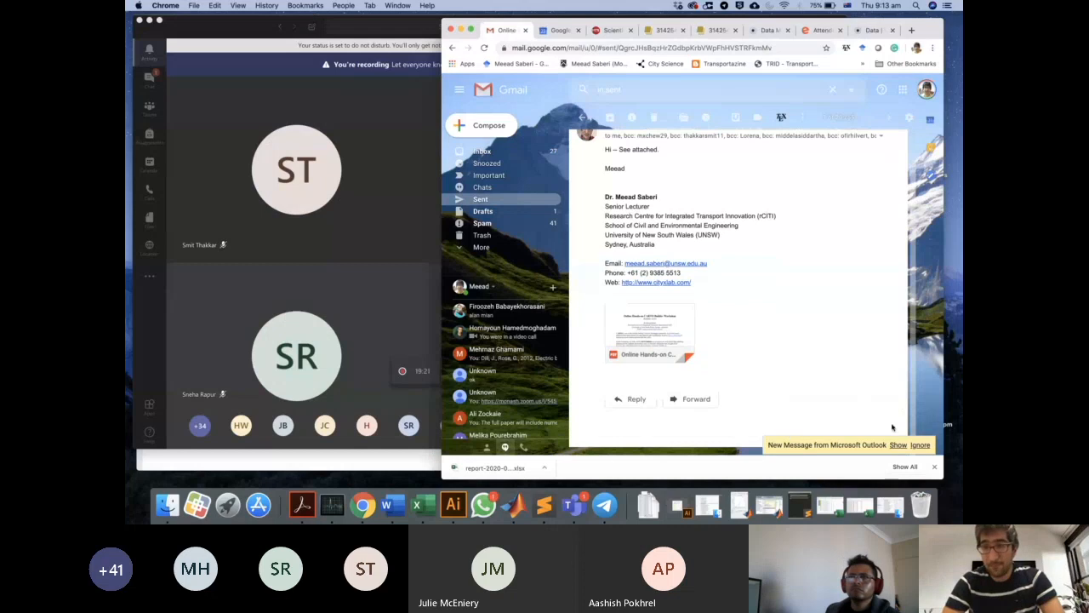
{"action": "left_click", "coordinate": [930, 420]}
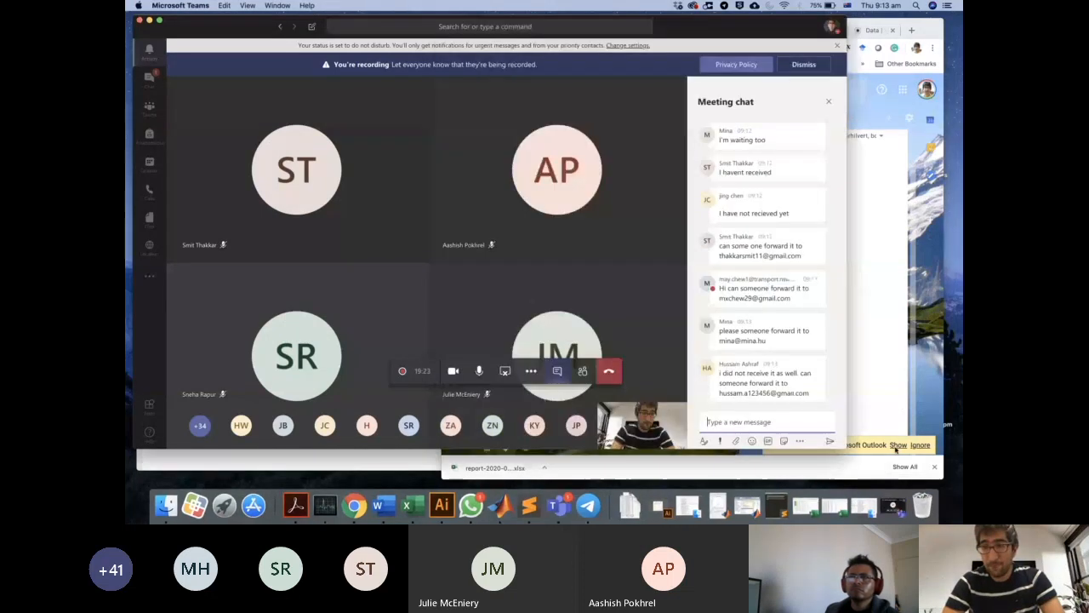
{"action": "left_click", "coordinate": [897, 448]}
{"action": "left_click", "coordinate": [898, 446]}
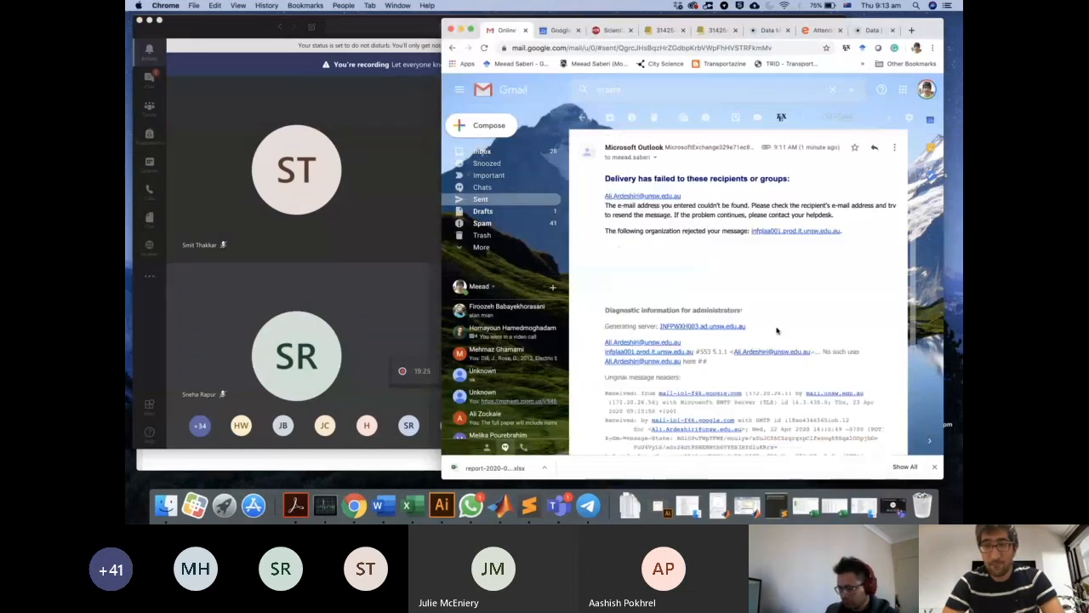
{"action": "left_click", "coordinate": [477, 155]}
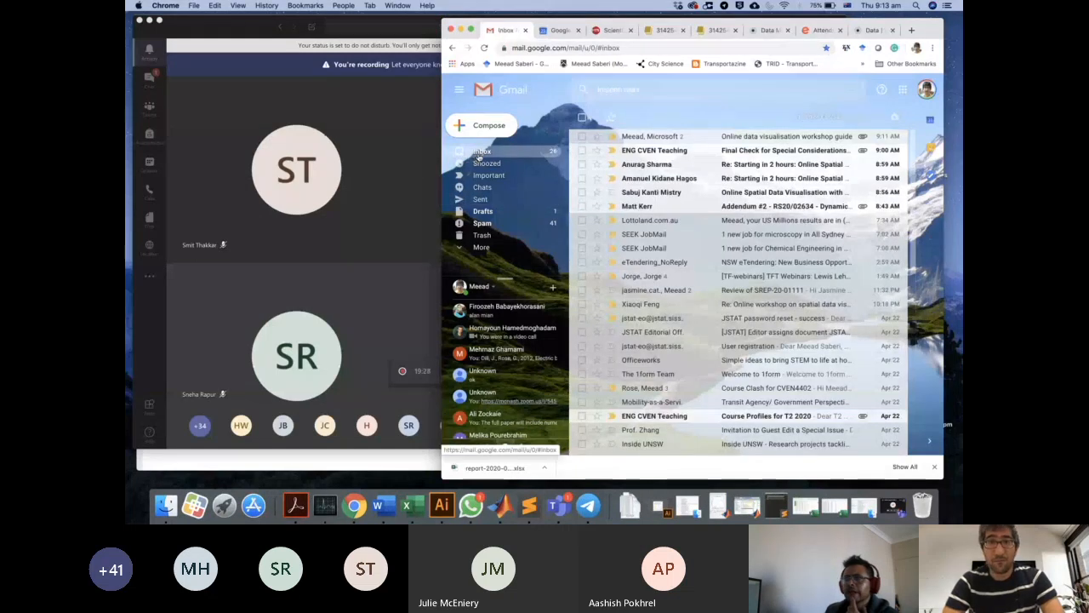
Step: Check the meeting chat, then start a new Gmail message from the personal Gmail account with the attendees' email addresses pasted into Bcc
{"action": "left_click", "coordinate": [461, 31]}
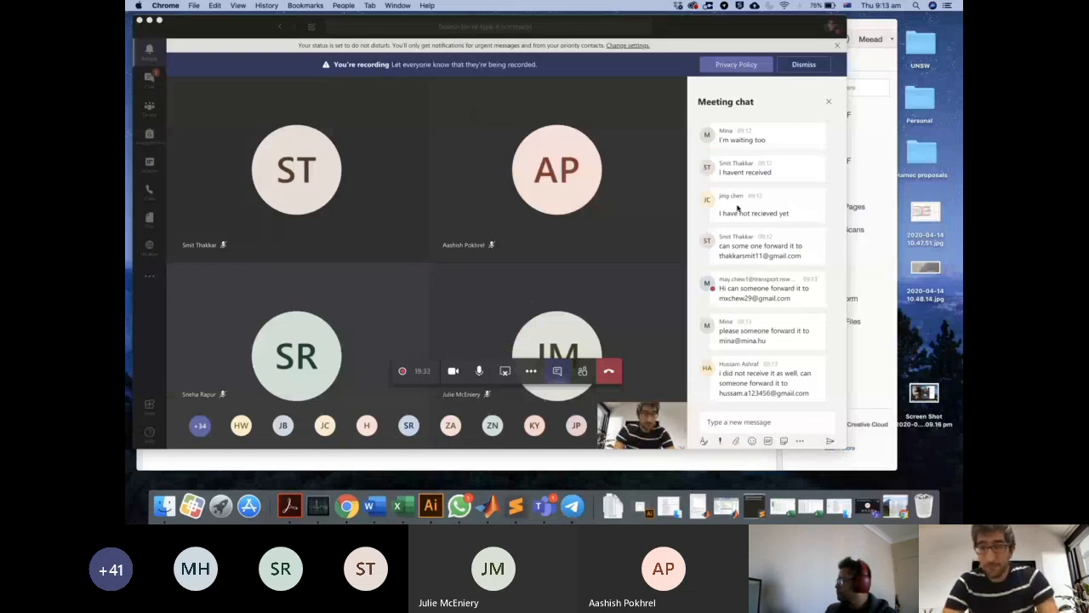
{"action": "left_click", "coordinate": [867, 507]}
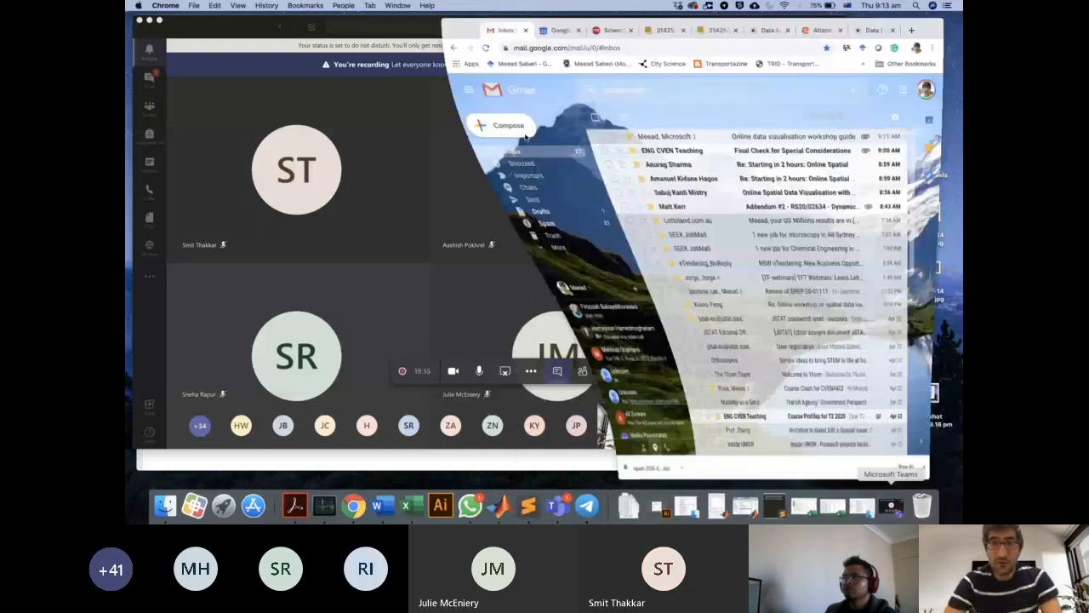
{"action": "left_click", "coordinate": [476, 124]}
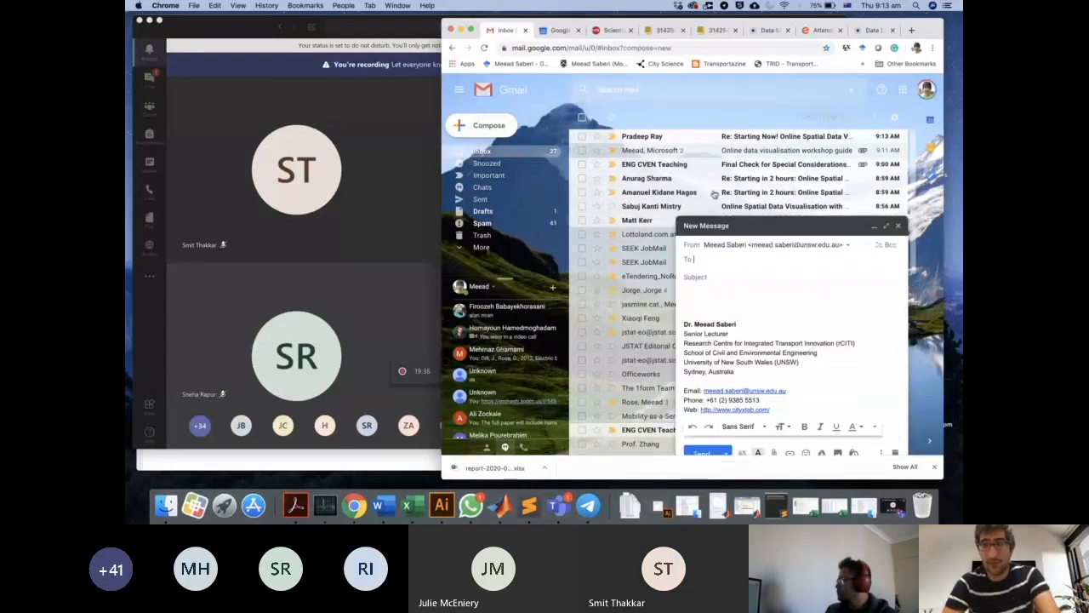
{"action": "left_click", "coordinate": [890, 246]}
{"action": "left_click", "coordinate": [798, 248]}
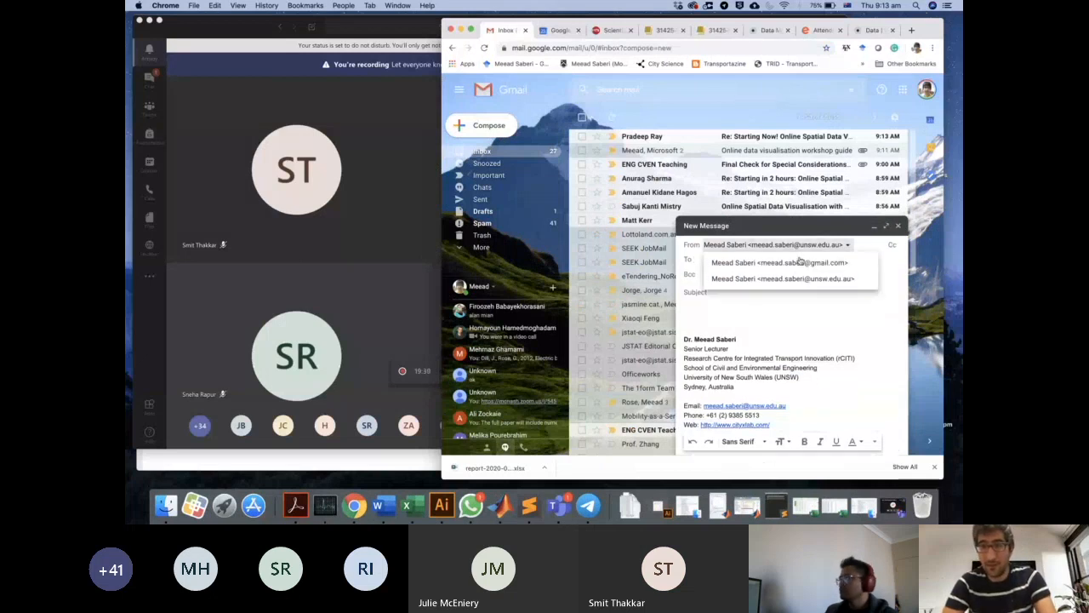
{"action": "left_click", "coordinate": [793, 265]}
{"action": "key", "text": "super+v"}
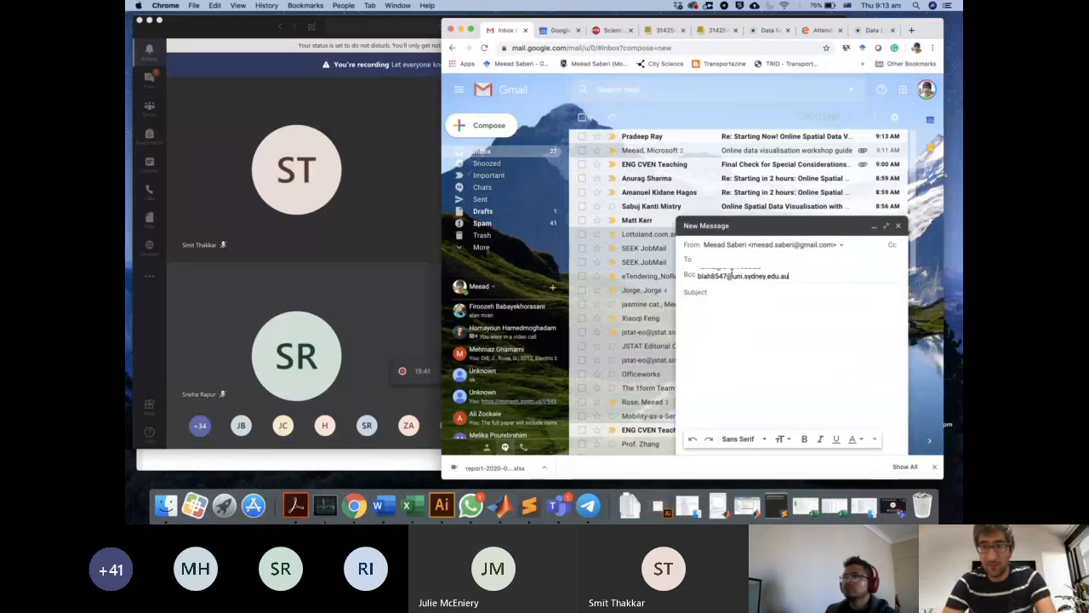
Step: Address the message to the sender's own Gmail account and write "Hi -- See attached." followed by the sender's first name
{"action": "left_click", "coordinate": [720, 258]}
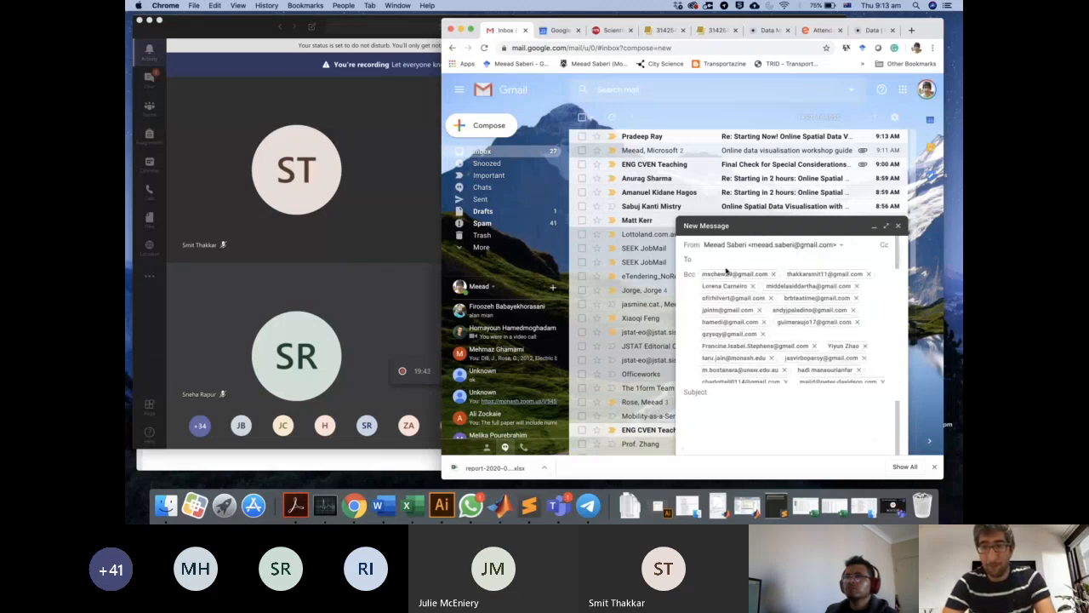
{"action": "type", "text": "meead"}
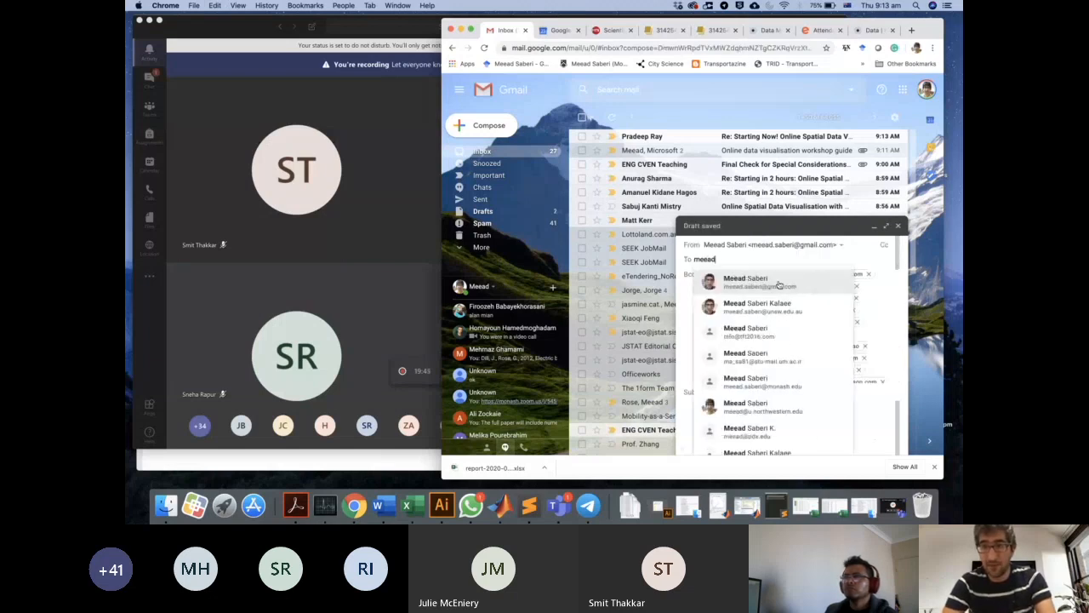
{"action": "left_click", "coordinate": [778, 285]}
{"action": "left_click", "coordinate": [734, 334]}
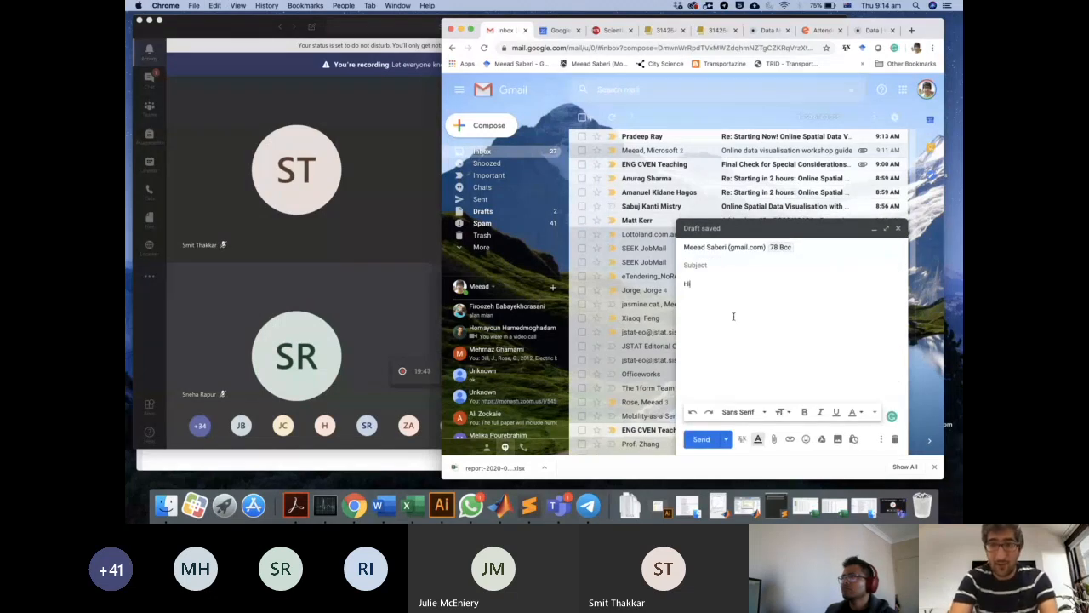
{"action": "type", "text": "Hi -- See al"}
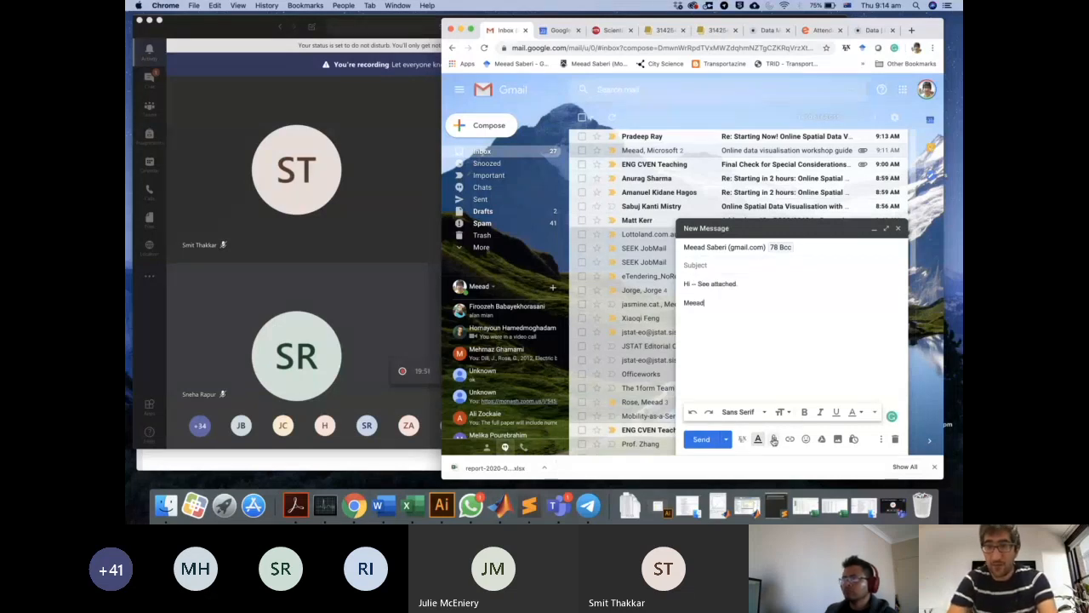
Step: Attach the Online Hands-on CARTO Builder Workshop Beginner Level PDF to the message and send it without a subject
{"action": "left_click", "coordinate": [774, 440]}
{"action": "double_click", "coordinate": [639, 96]}
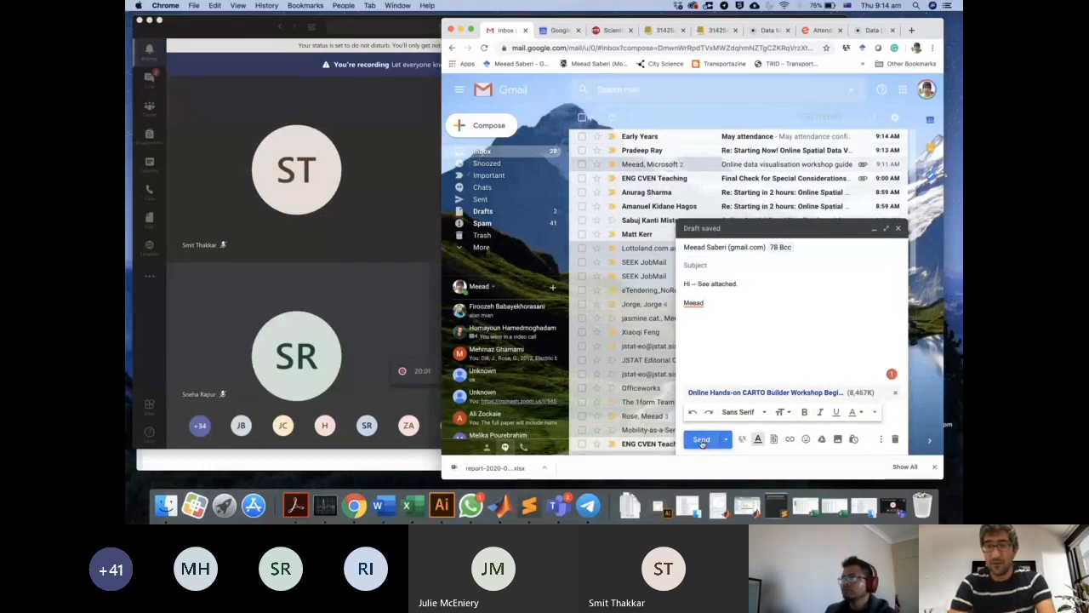
{"action": "left_click", "coordinate": [701, 441]}
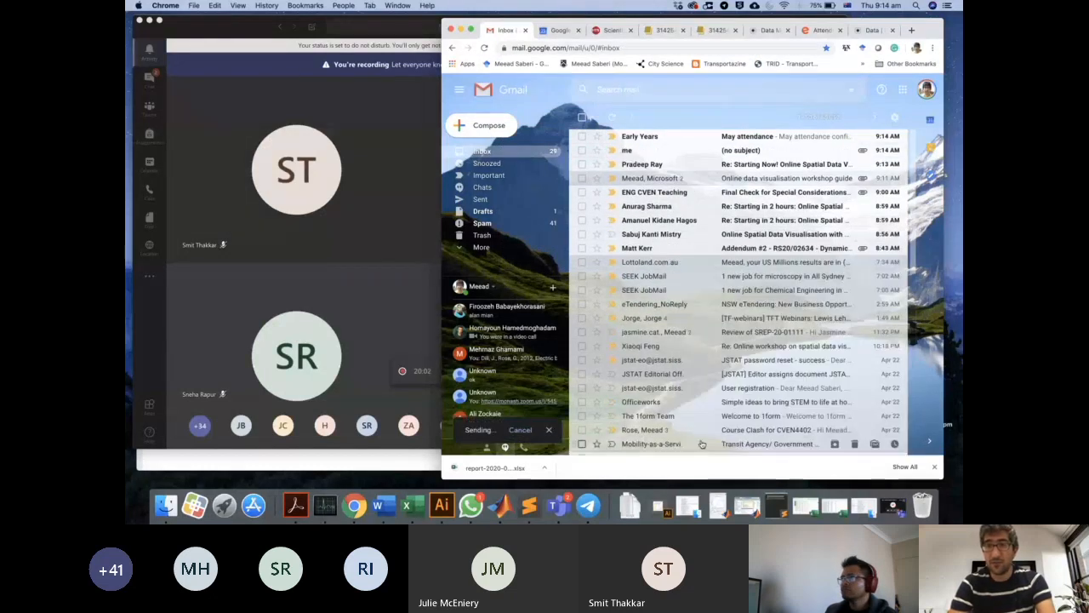
Step: Check the meeting chat replies and the sent guide email, return to the CARTO datasets page and close its account menu
{"action": "left_click", "coordinate": [461, 30]}
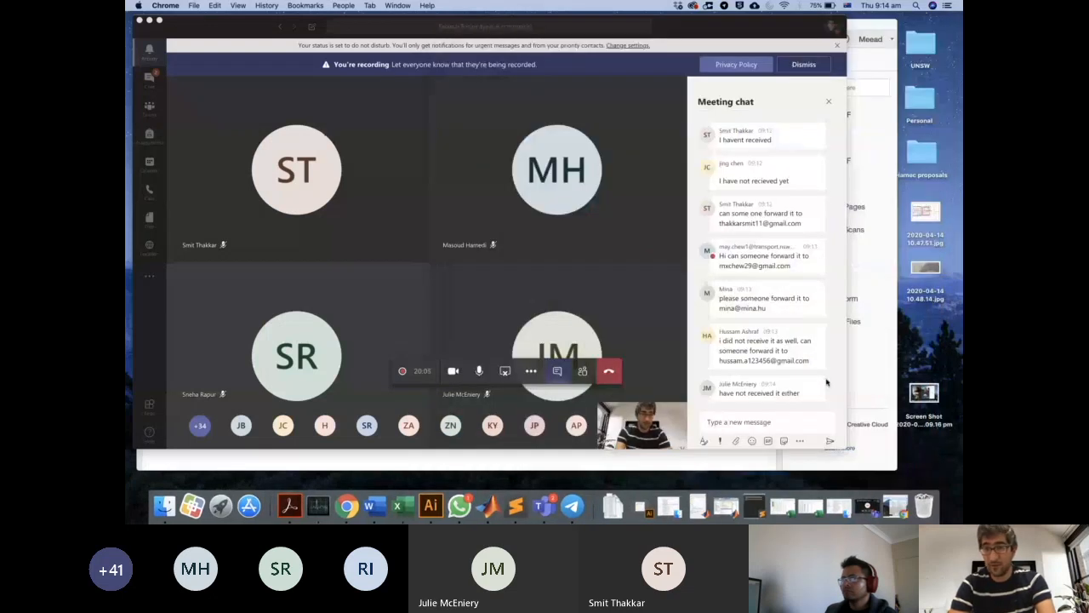
{"action": "left_click", "coordinate": [885, 506]}
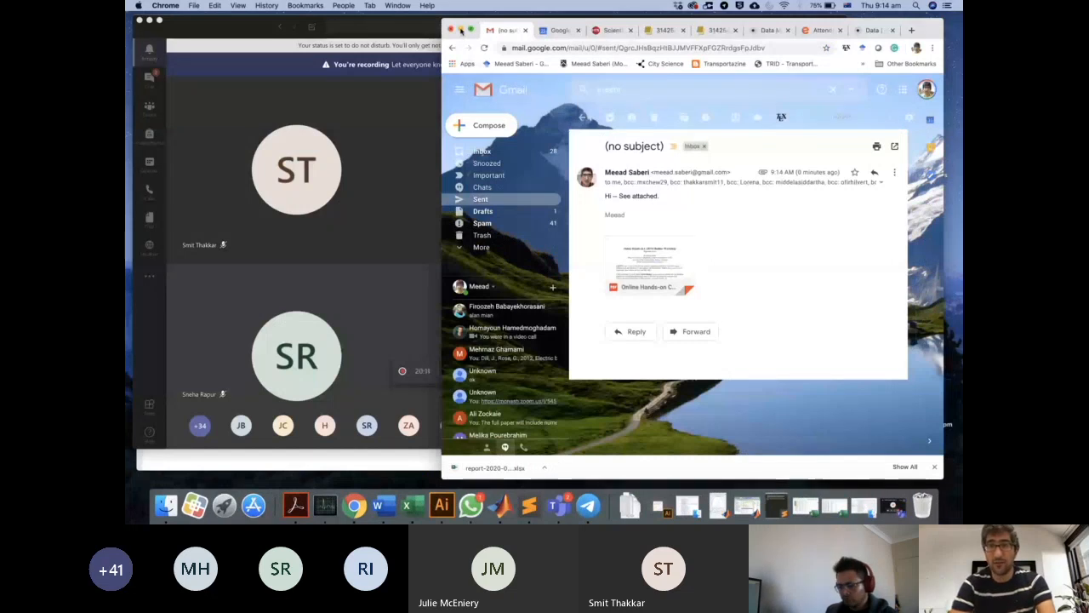
{"action": "left_click", "coordinate": [460, 30]}
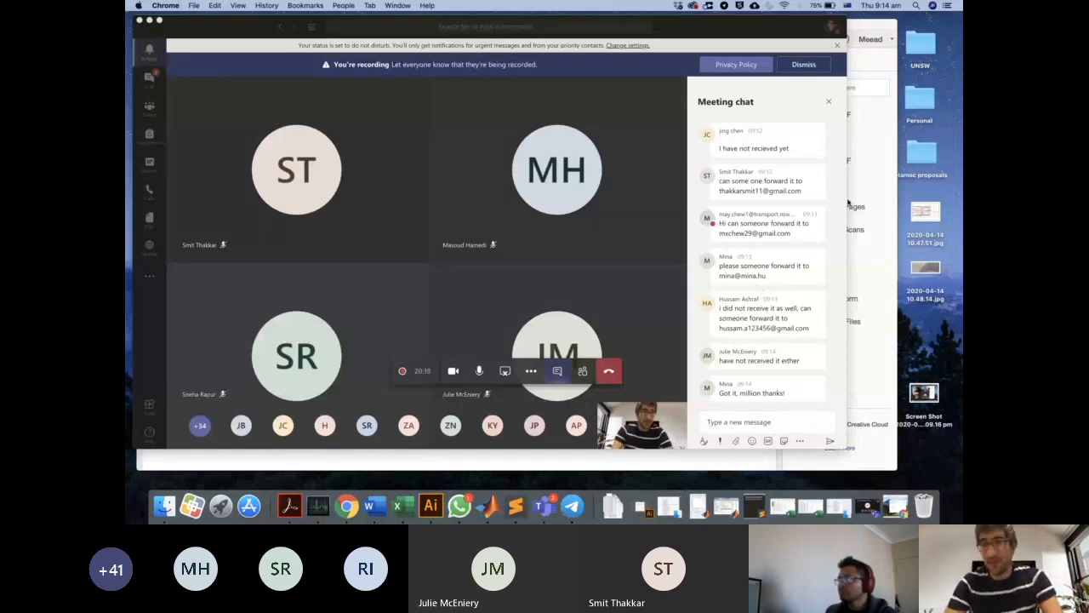
{"action": "left_click", "coordinate": [896, 507]}
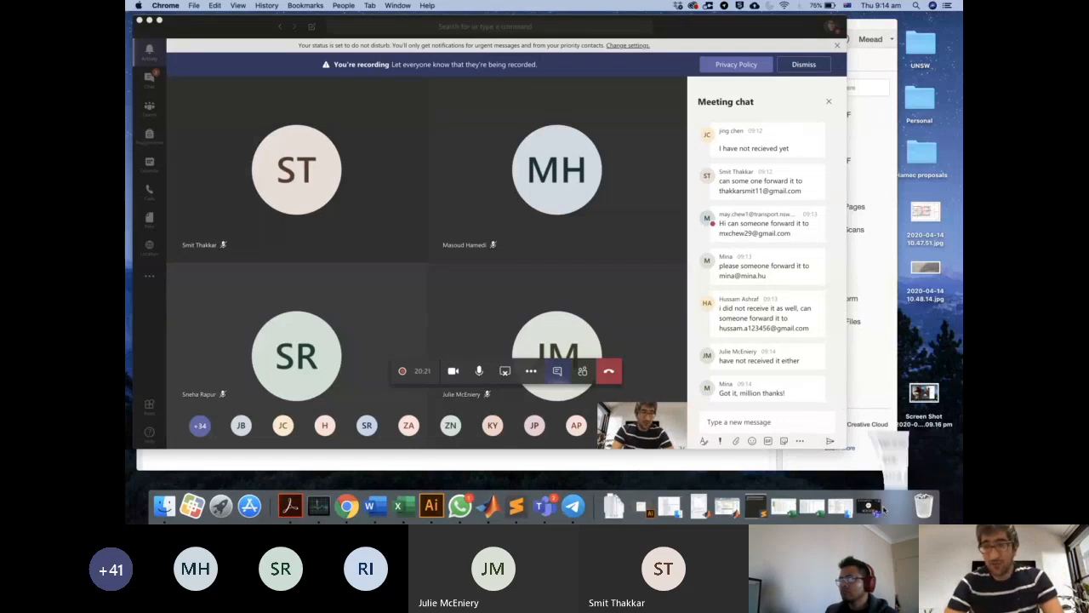
{"action": "left_click", "coordinate": [872, 30]}
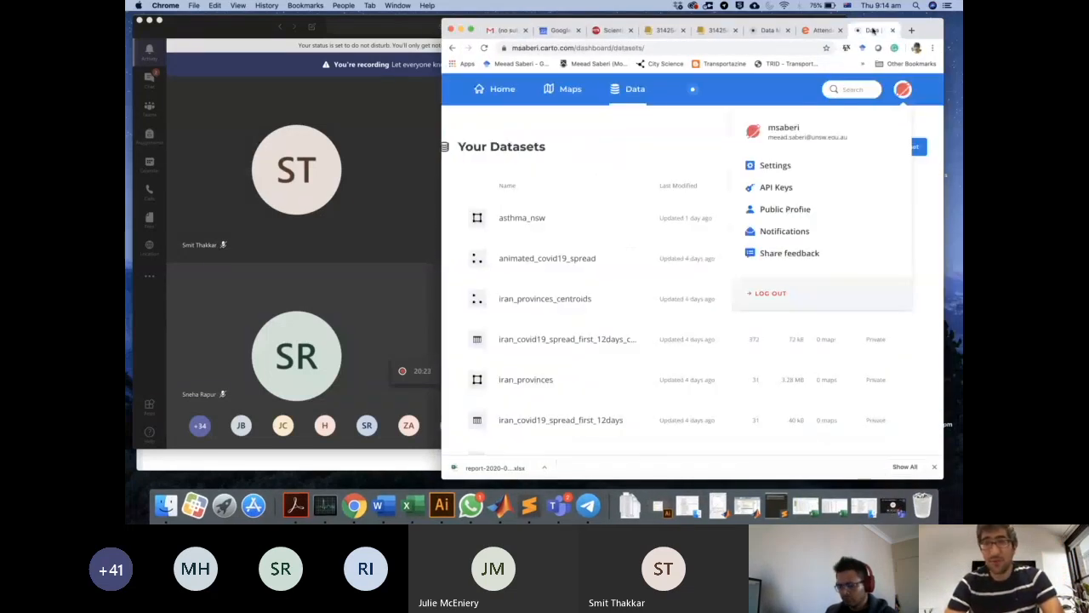
{"action": "left_click", "coordinate": [901, 98]}
Step: Switch to Microsoft Teams and look through the meeting's additional actions and the chat's messaging extensions
{"action": "left_click", "coordinate": [382, 23]}
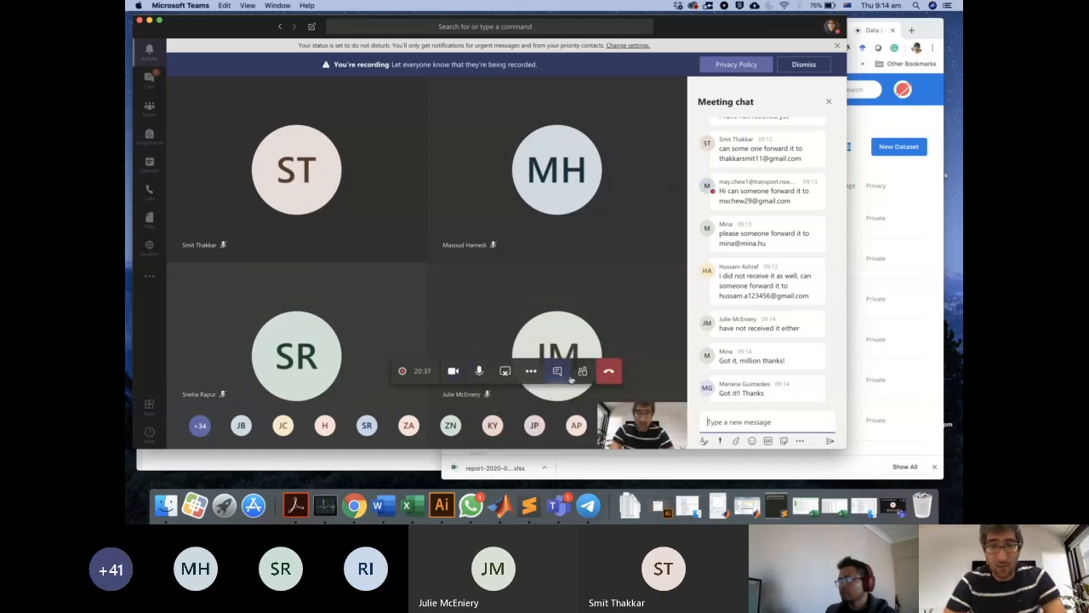
{"action": "left_click", "coordinate": [532, 376]}
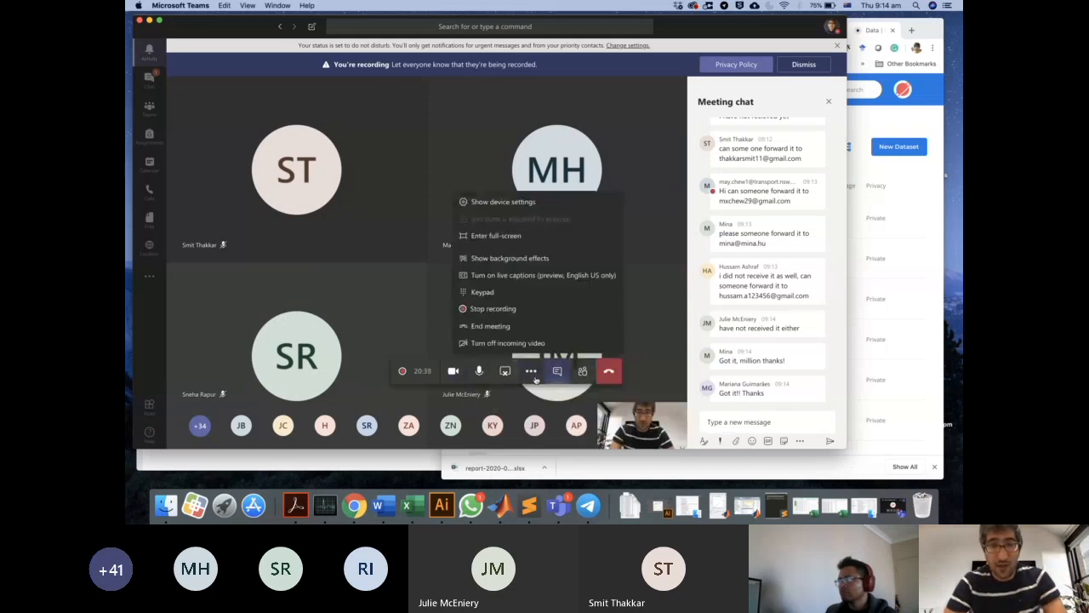
{"action": "left_click", "coordinate": [771, 421]}
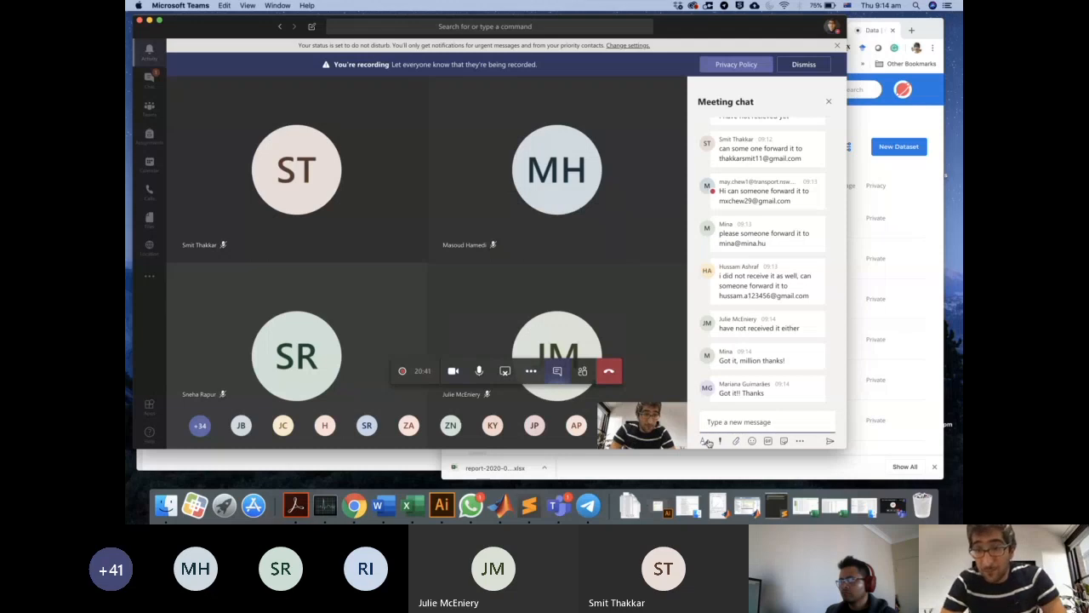
{"action": "left_click", "coordinate": [828, 101]}
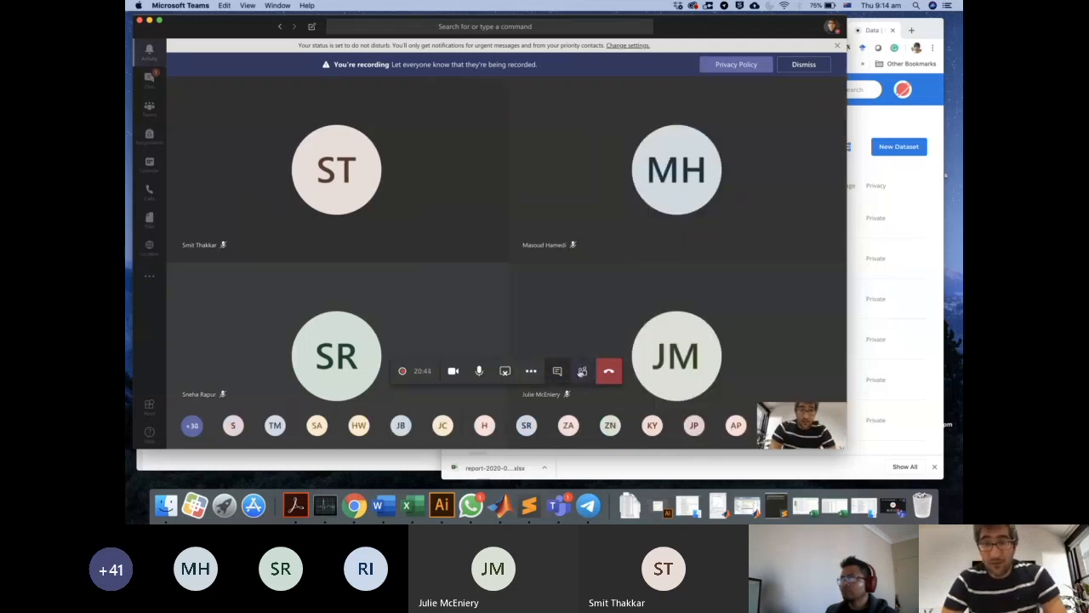
{"action": "left_click", "coordinate": [557, 371]}
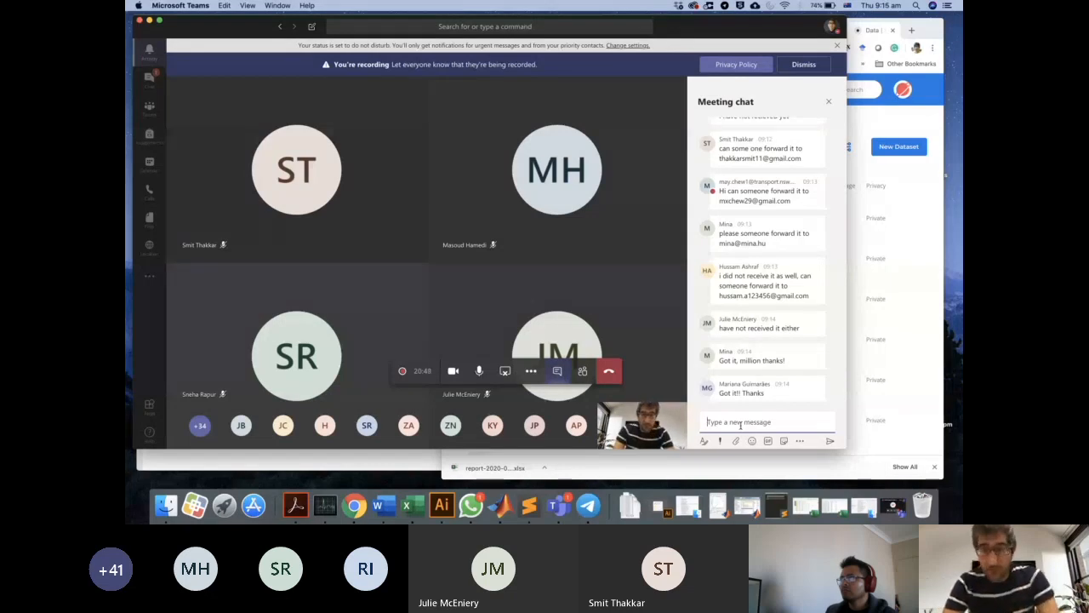
{"action": "left_click", "coordinate": [801, 441]}
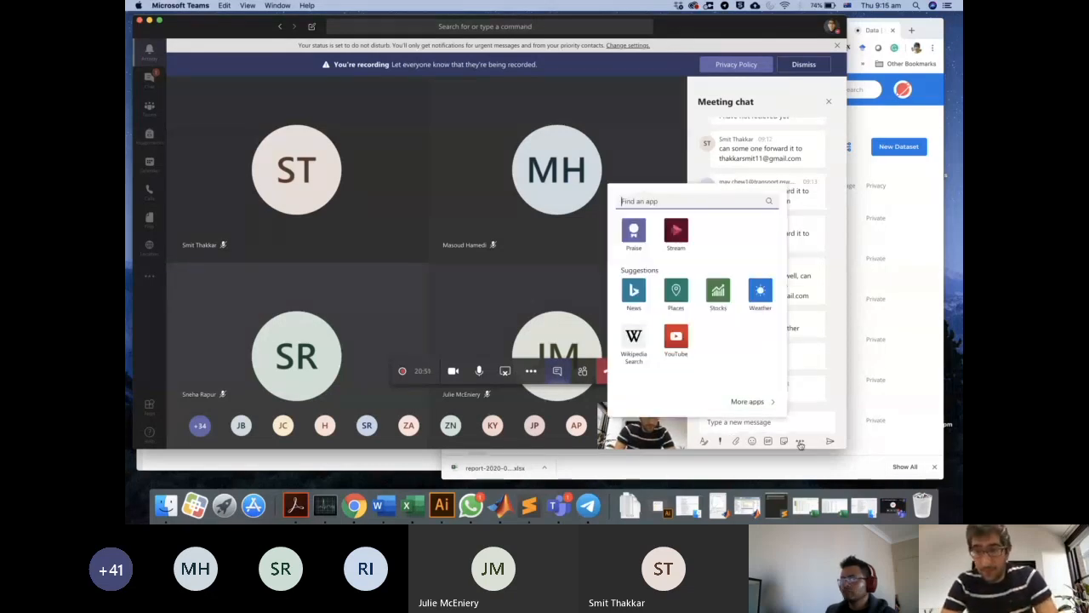
{"action": "left_click", "coordinate": [531, 371]}
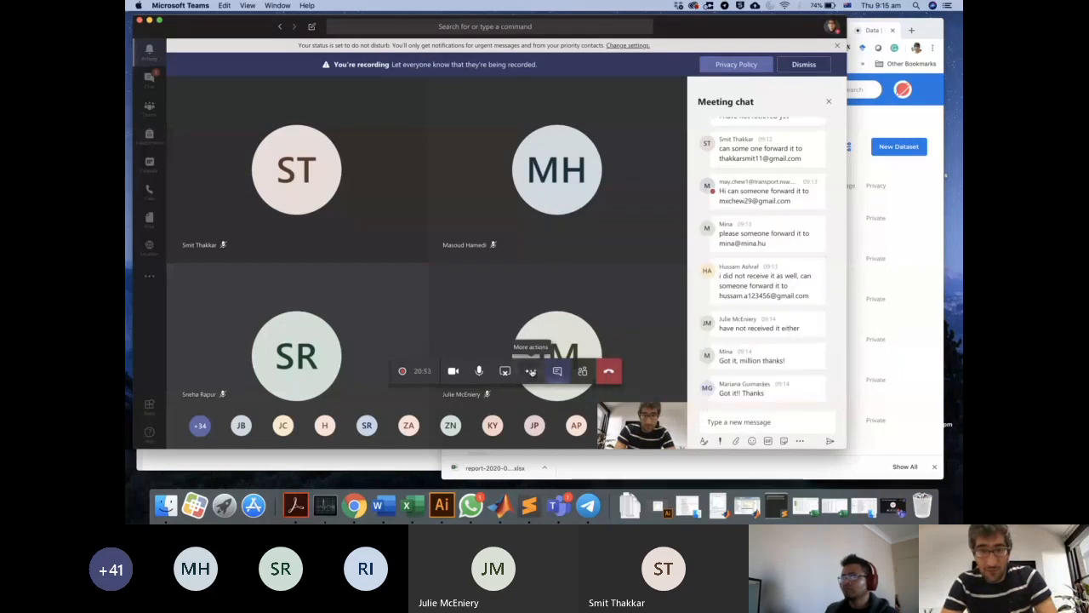
{"action": "left_click", "coordinate": [531, 371]}
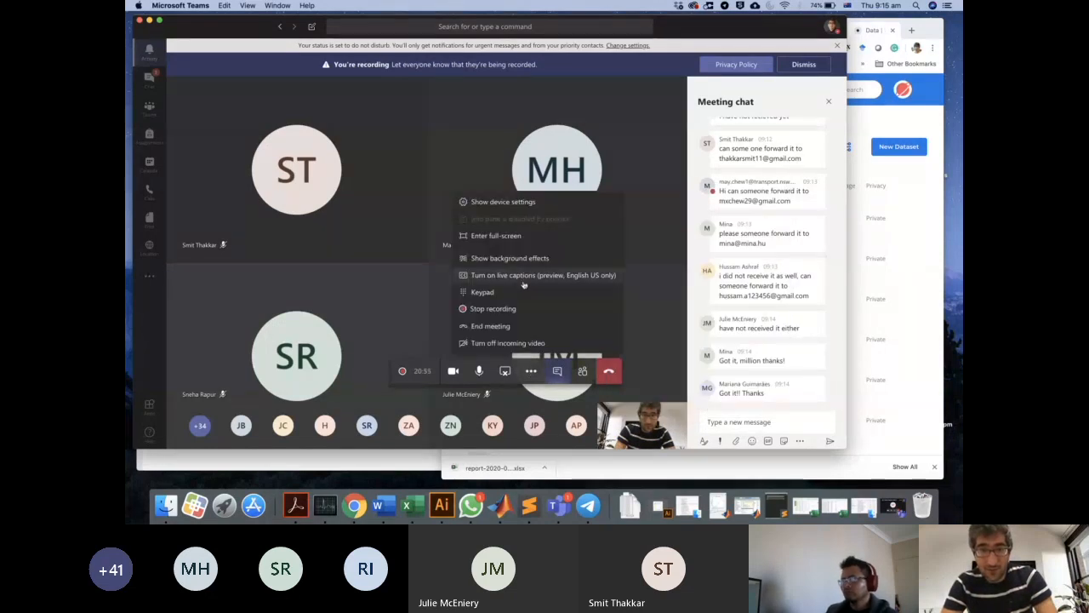
Step: Review the meeting's presenters and attendees from the start of the list, and return to the meeting chat
{"action": "left_click", "coordinate": [582, 371]}
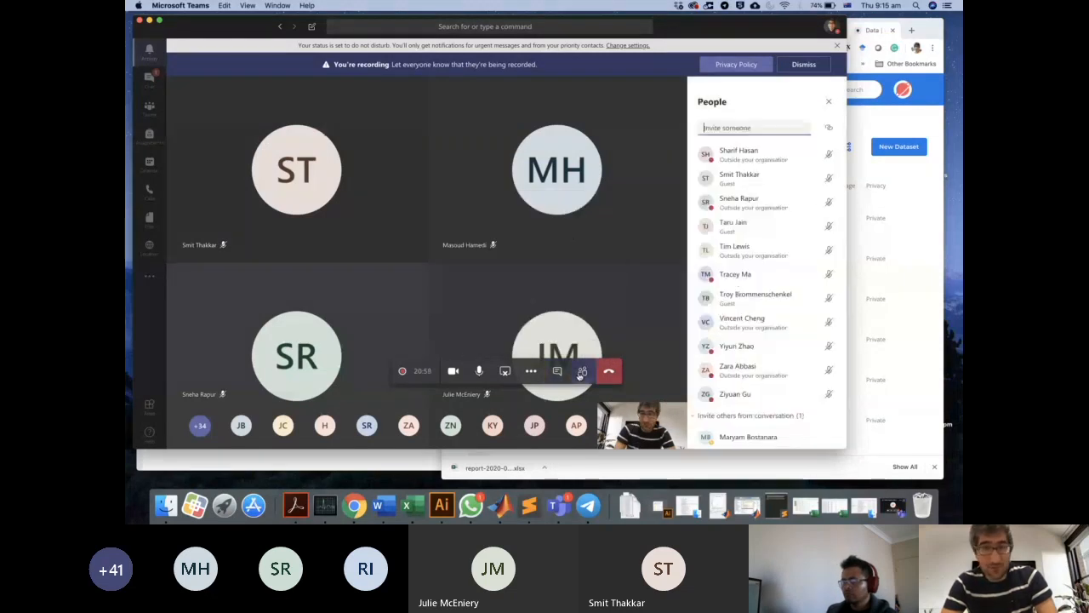
{"action": "scroll", "coordinate": [776, 332], "scroll_direction": "up", "scroll_amount": 5}
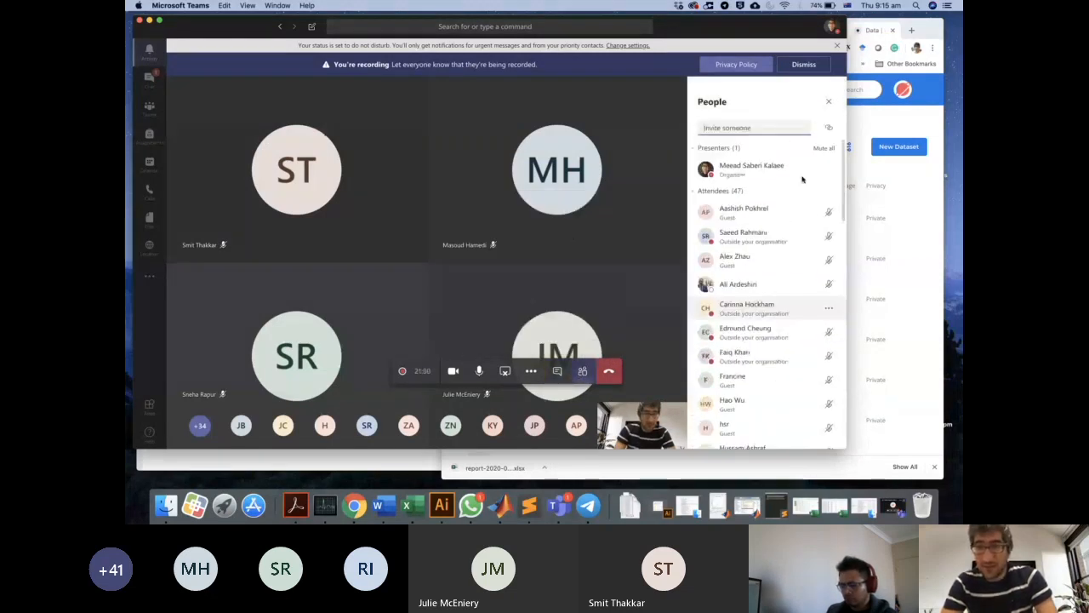
{"action": "left_click", "coordinate": [828, 102]}
{"action": "left_click", "coordinate": [556, 371]}
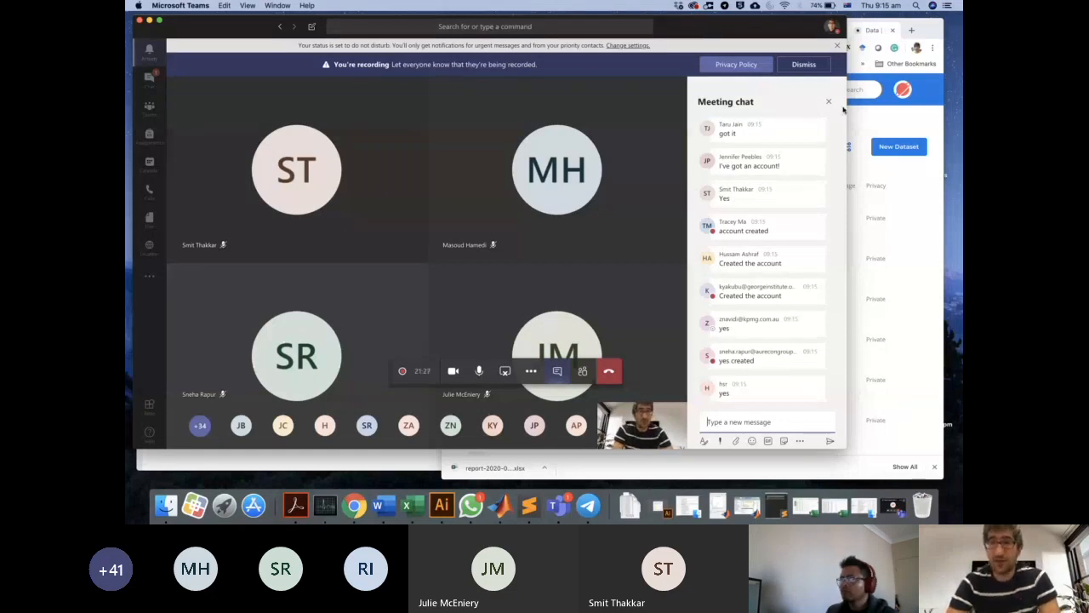
Step: Switch to the PDF guide in Acrobat and review the section on uploading the world ports dataset and the supported geospatial formats
{"action": "left_click", "coordinate": [868, 119]}
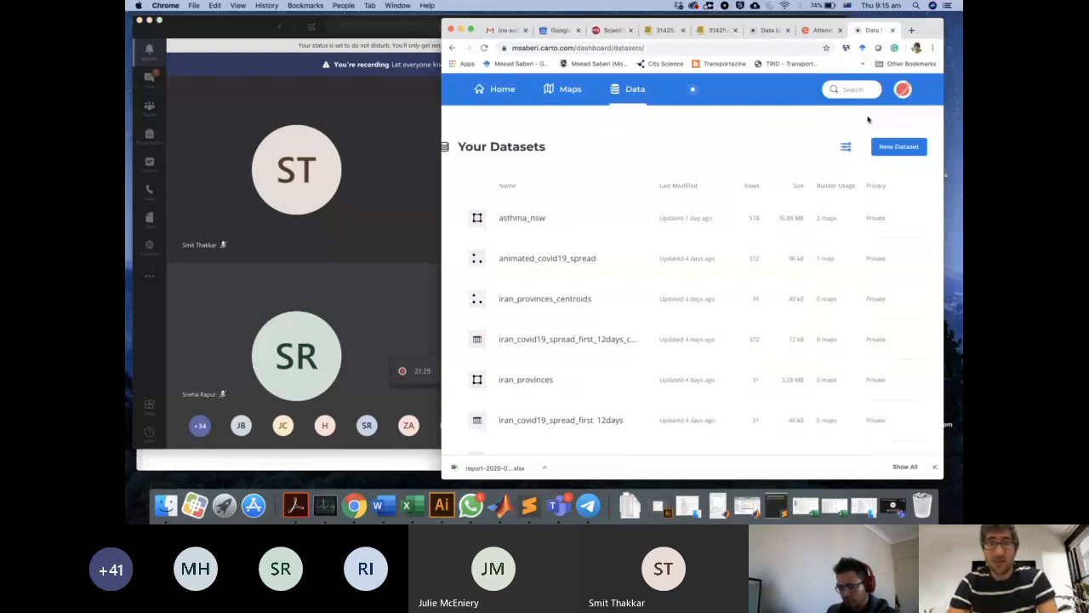
{"action": "key", "text": "ctrl+Up"}
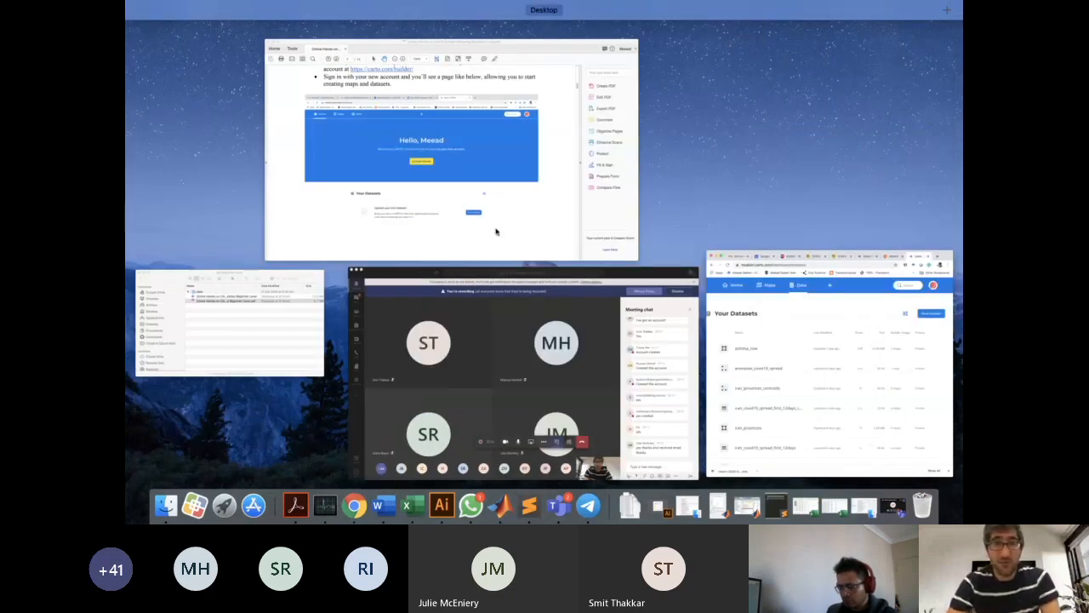
{"action": "left_click", "coordinate": [520, 207]}
{"action": "scroll", "coordinate": [382, 253], "scroll_direction": "down", "scroll_amount": 5}
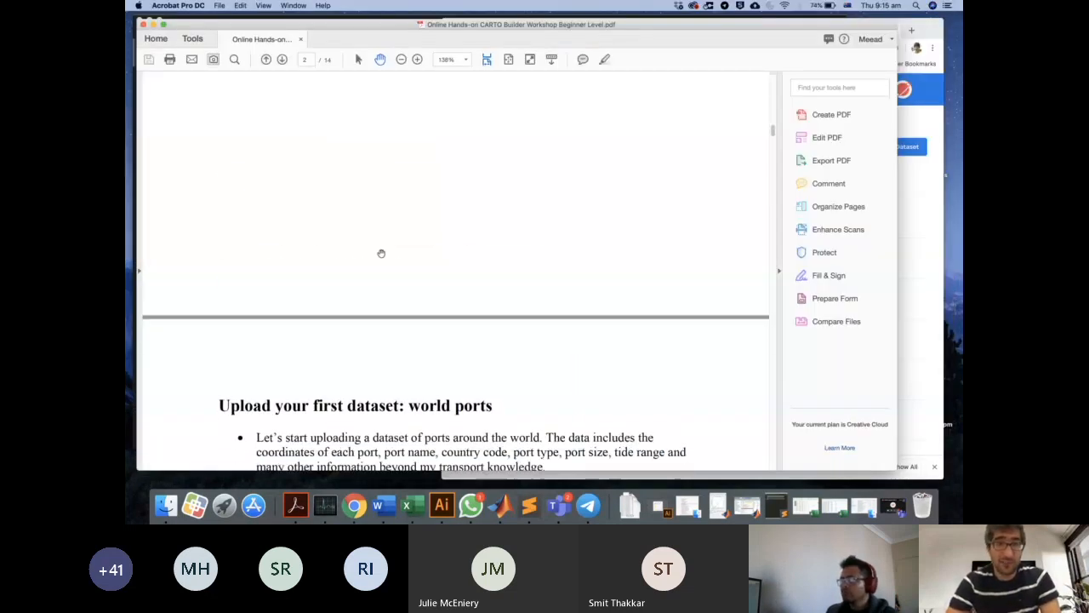
{"action": "scroll", "coordinate": [381, 253], "scroll_direction": "down", "scroll_amount": 2}
{"action": "scroll", "coordinate": [298, 295], "scroll_direction": "down", "scroll_amount": 1}
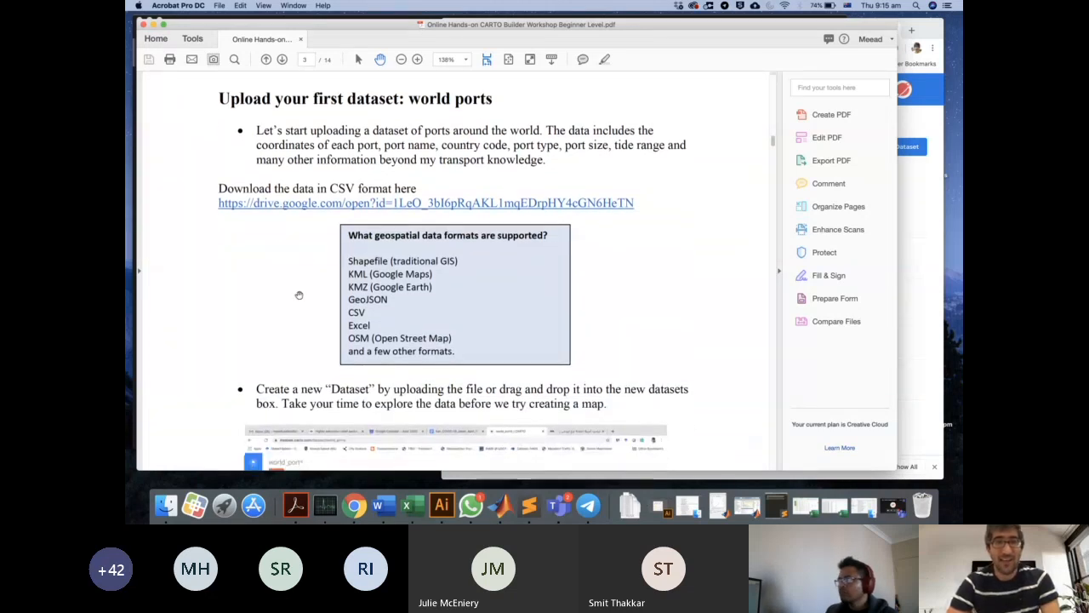
{"action": "scroll", "coordinate": [299, 295], "scroll_direction": "up", "scroll_amount": 5}
{"action": "scroll", "coordinate": [299, 295], "scroll_direction": "up", "scroll_amount": 3}
{"action": "scroll", "coordinate": [299, 294], "scroll_direction": "down", "scroll_amount": 10}
{"action": "scroll", "coordinate": [299, 295], "scroll_direction": "up", "scroll_amount": 6}
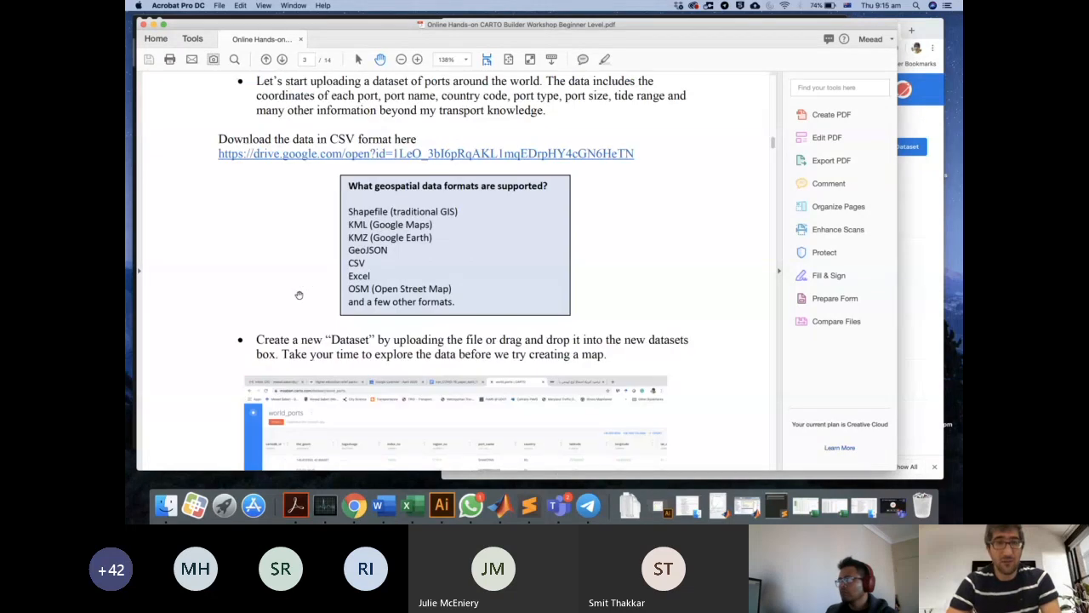
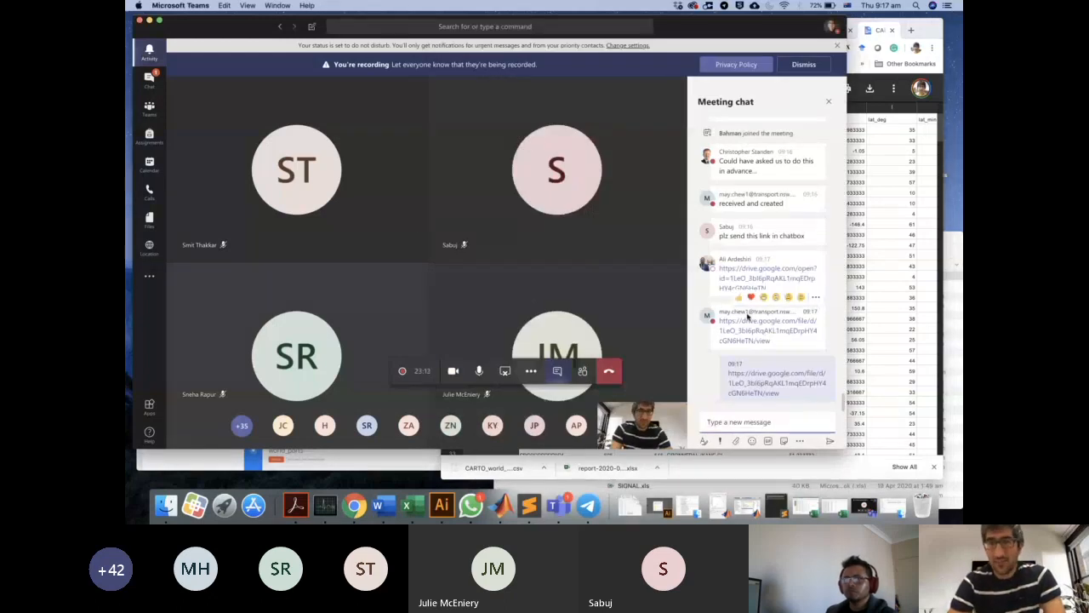
Step: Review the earlier attendee messages and the shared dataset download links in the Teams meeting chat
{"action": "scroll", "coordinate": [768, 205], "scroll_direction": "up", "scroll_amount": 2}
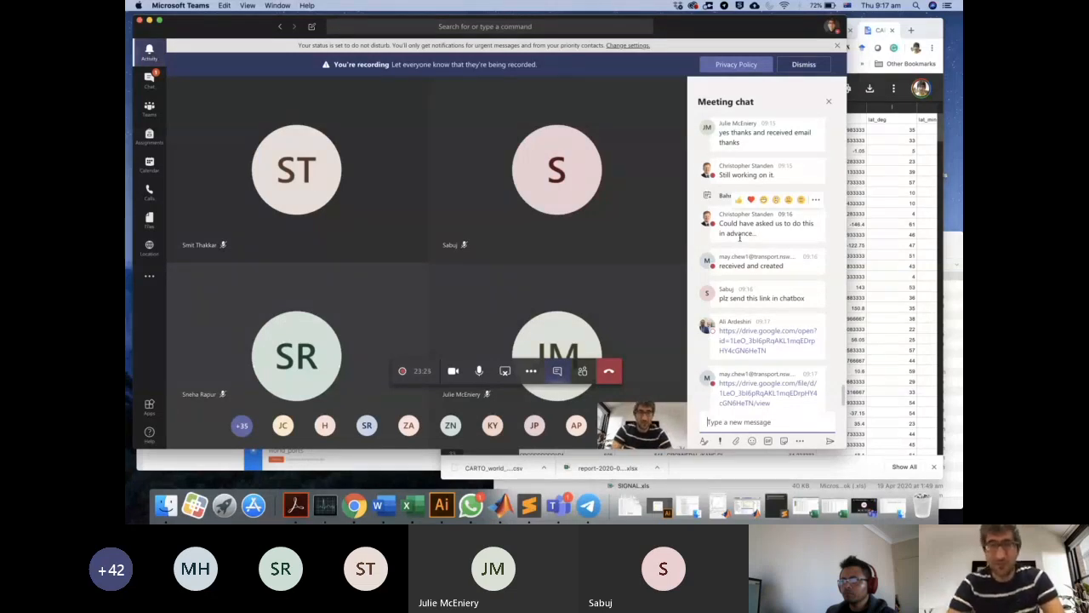
{"action": "key", "text": "ctrl+Up"}
{"action": "key", "text": "ctrl+Up"}
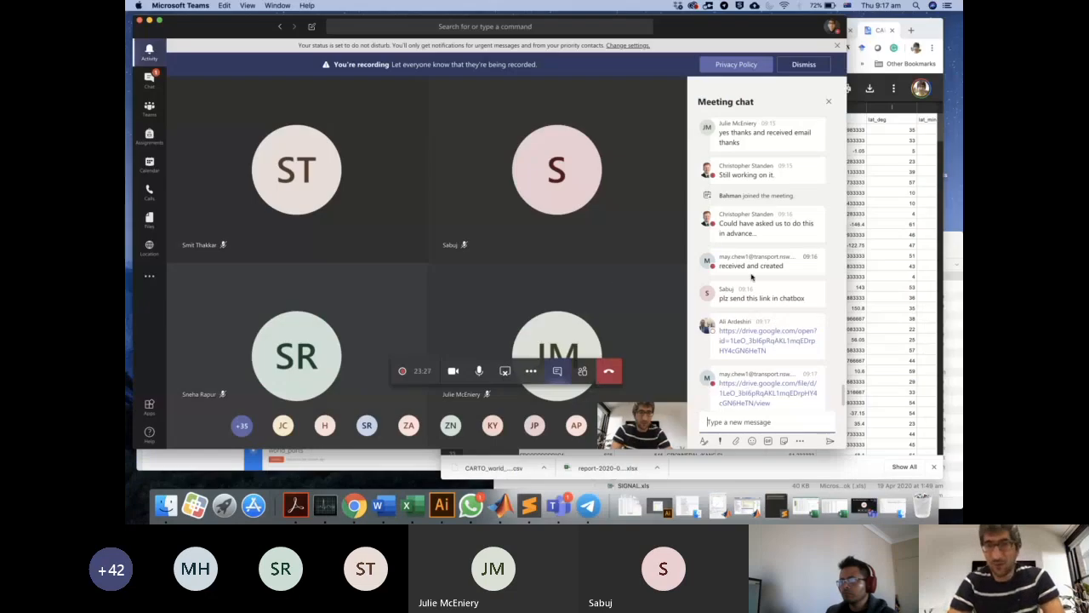
Step: Check the newest meeting chat messages, then switch to the world ports CSV in Chrome and widen the browser window
{"action": "scroll", "coordinate": [762, 277], "scroll_direction": "down", "scroll_amount": 1}
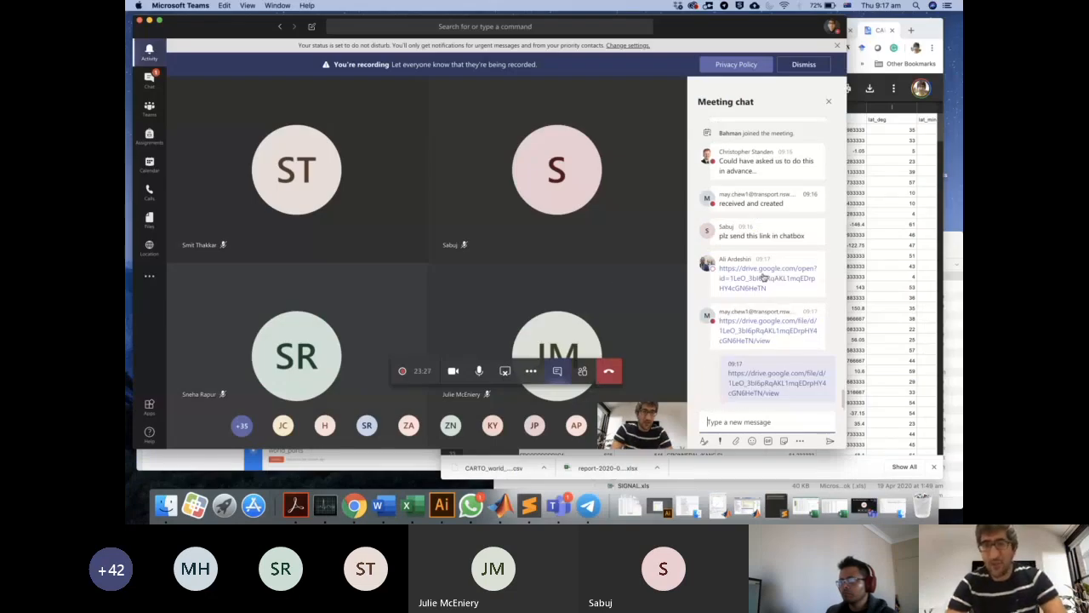
{"action": "left_click", "coordinate": [881, 31]}
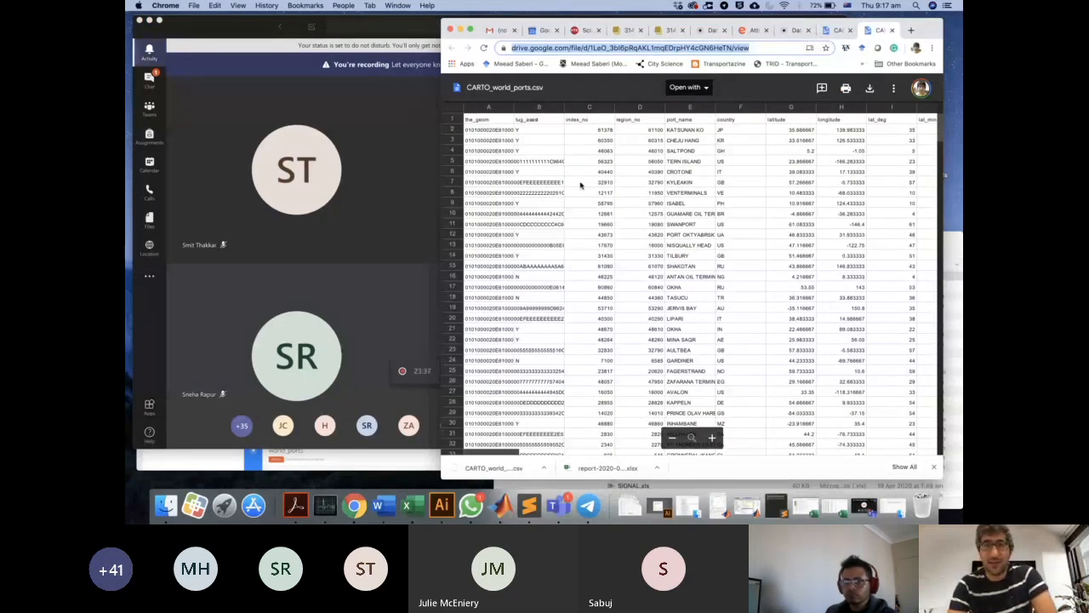
{"action": "left_click_drag", "start_coordinate": [441, 100], "coordinate": [246, 100]}
Step: Switch to Microsoft Teams and review the meeting's participant list, including the presenters and attendees
{"action": "key", "text": "super+Tab"}
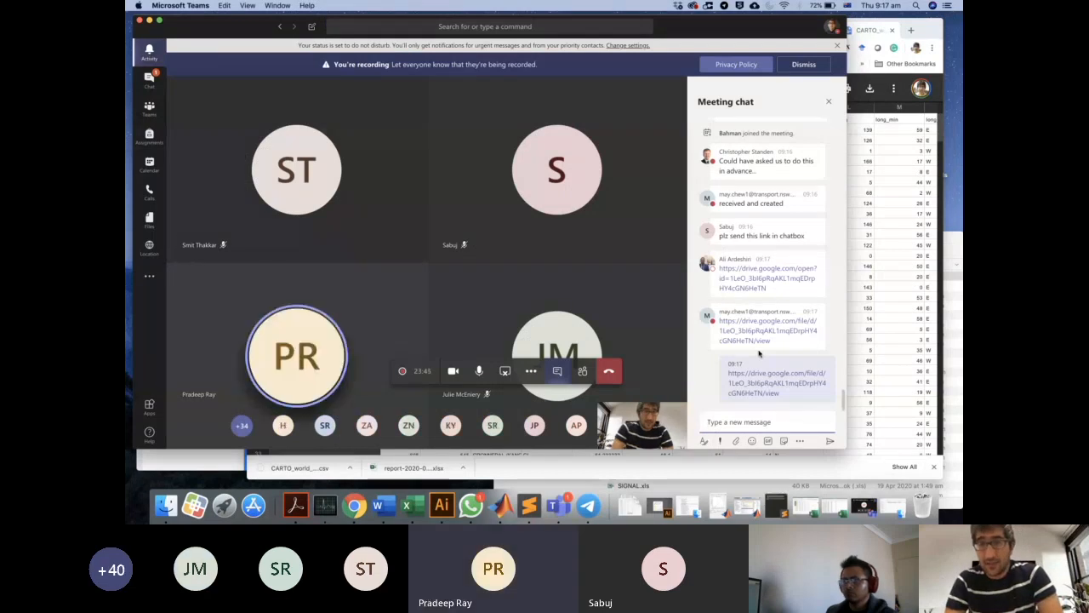
{"action": "left_click", "coordinate": [583, 373]}
{"action": "scroll", "coordinate": [778, 357], "scroll_direction": "down", "scroll_amount": 10}
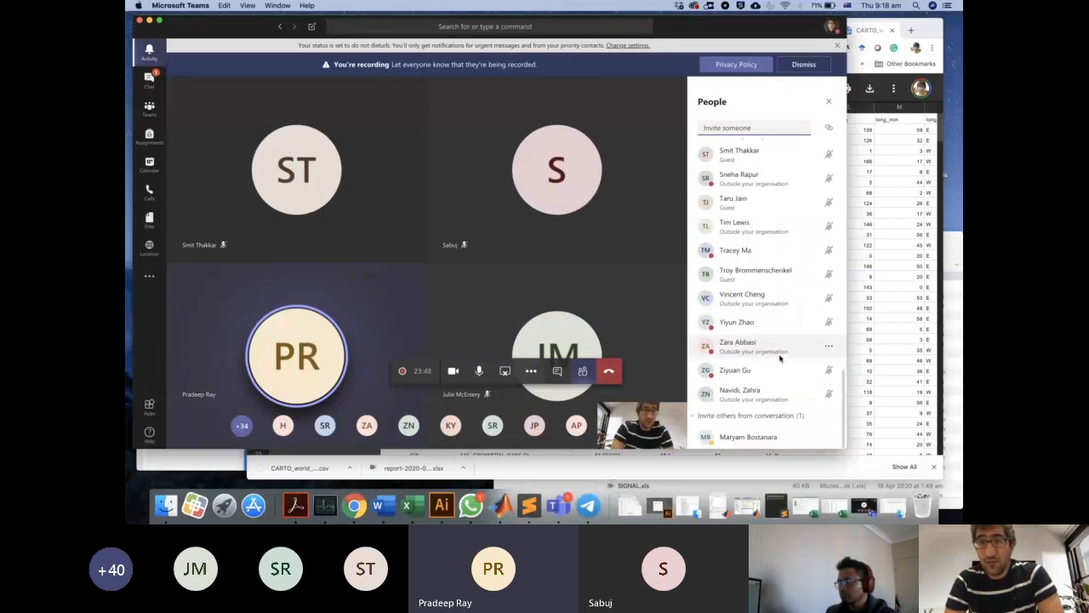
{"action": "scroll", "coordinate": [780, 359], "scroll_direction": "up", "scroll_amount": 10}
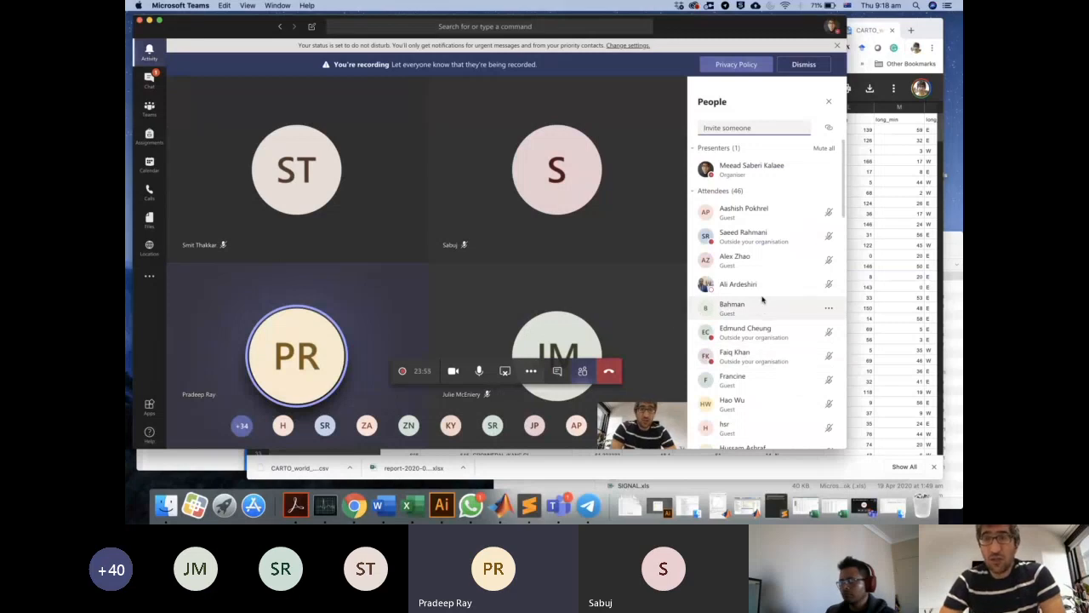
Step: Switch to Chrome and refresh the Gmail inbox to check for new attendee replies
{"action": "left_click", "coordinate": [924, 25]}
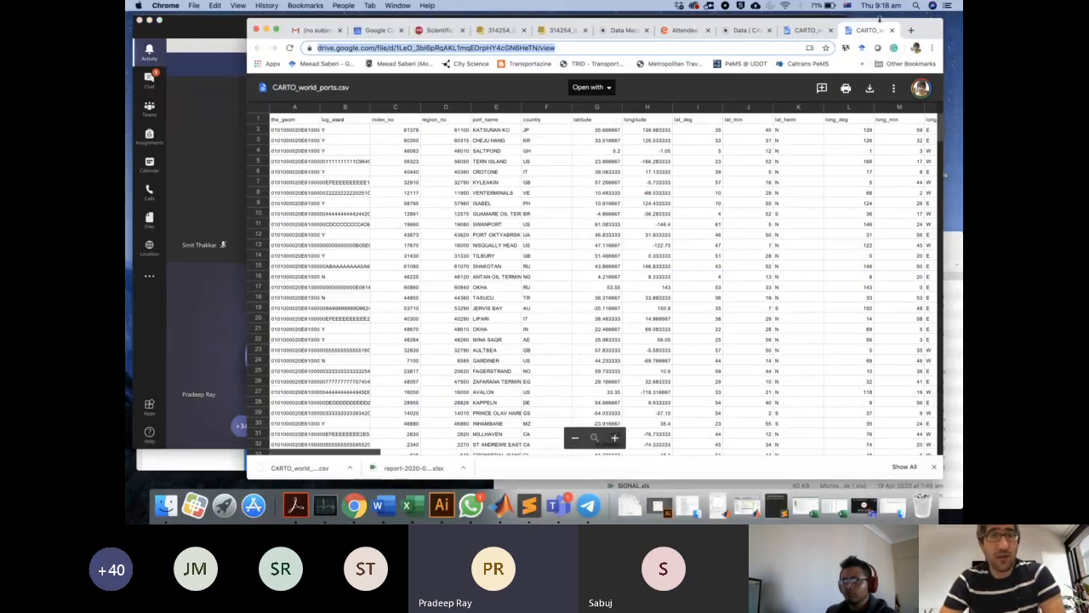
{"action": "left_click", "coordinate": [302, 30]}
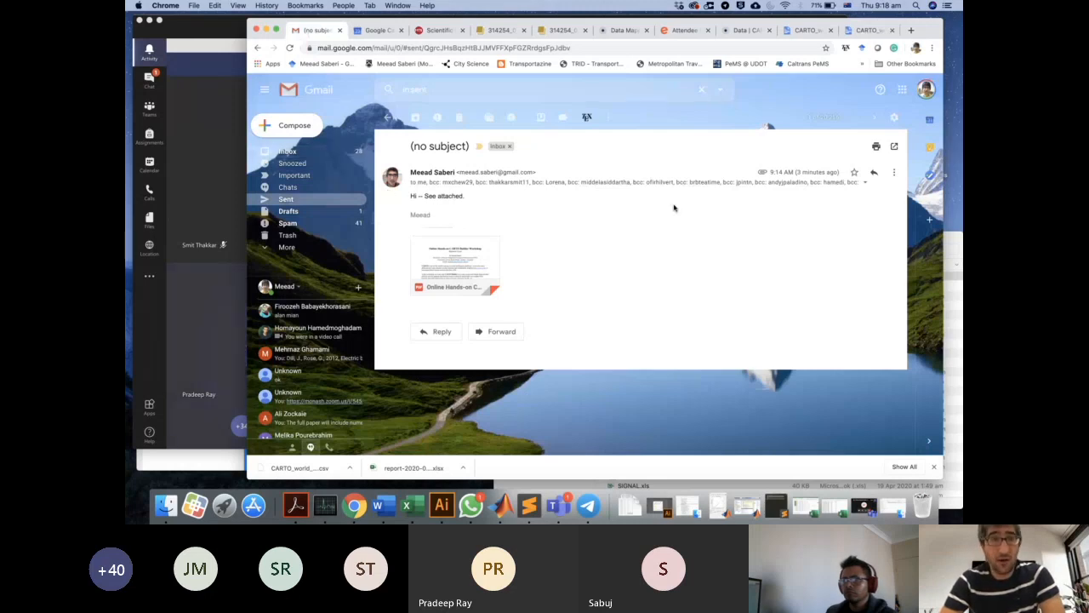
{"action": "left_click", "coordinate": [282, 151]}
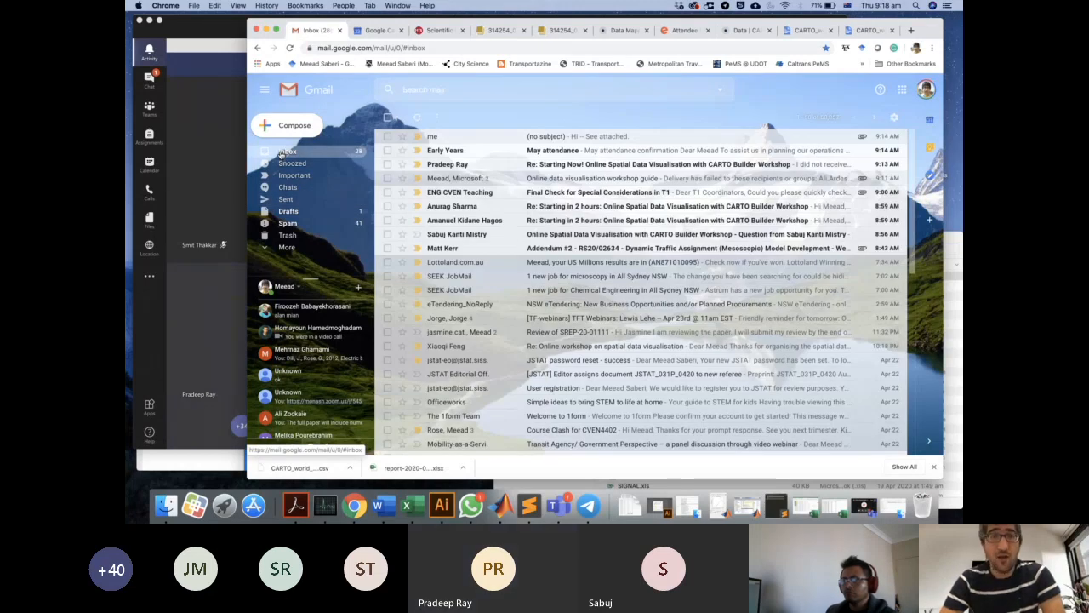
{"action": "left_click", "coordinate": [281, 153]}
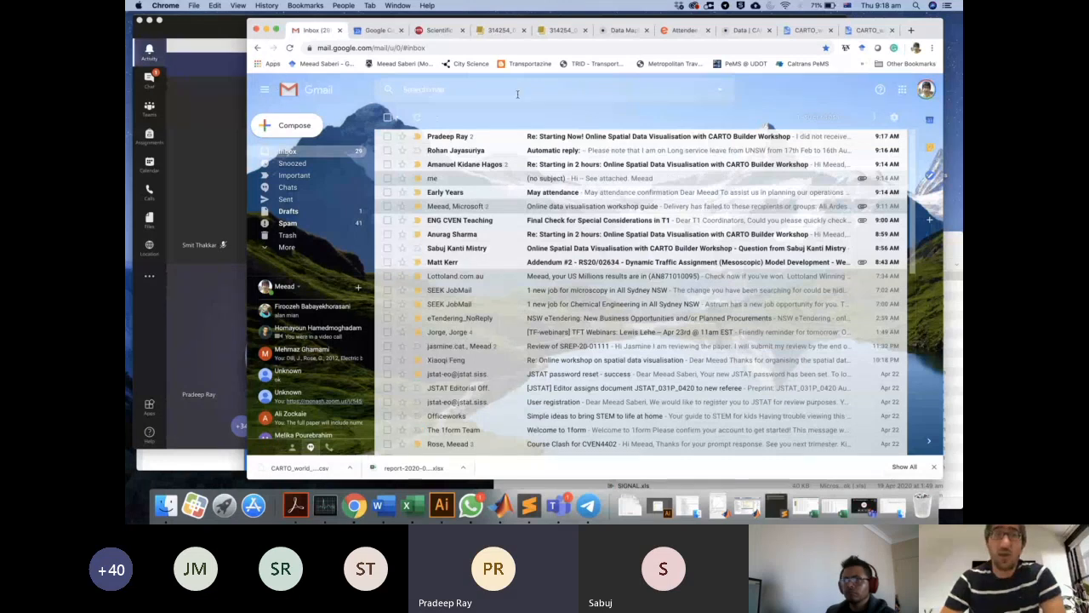
Step: Minimise the browser to review the end of the Teams participant list, and switch to the PDF guide in Acrobat
{"action": "left_click", "coordinate": [265, 31]}
{"action": "scroll", "coordinate": [744, 278], "scroll_direction": "down", "scroll_amount": 1}
{"action": "scroll", "coordinate": [744, 277], "scroll_direction": "down", "scroll_amount": 10}
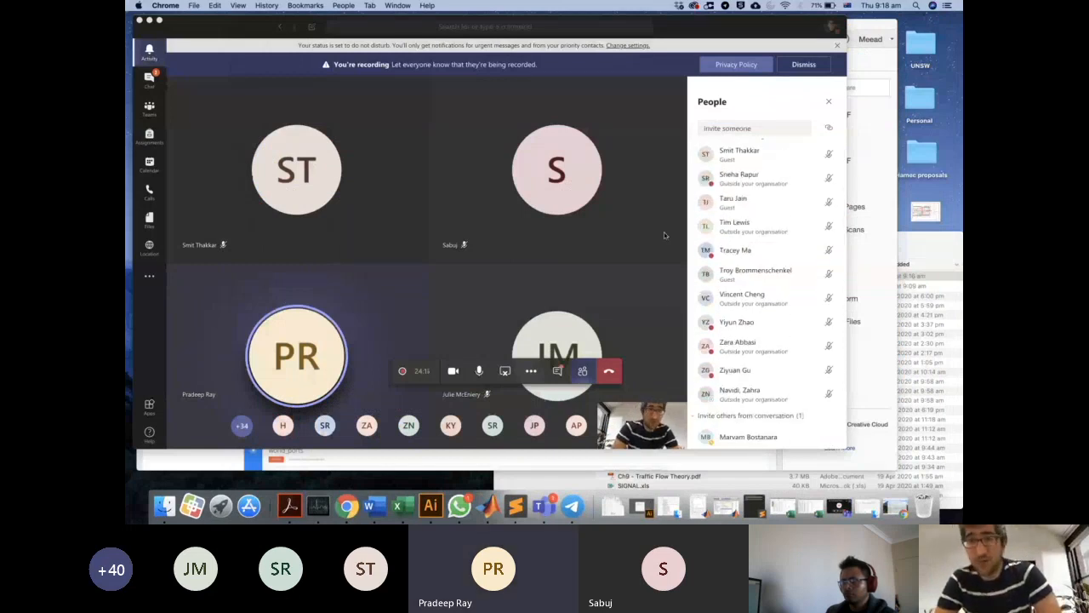
{"action": "left_click", "coordinate": [289, 506]}
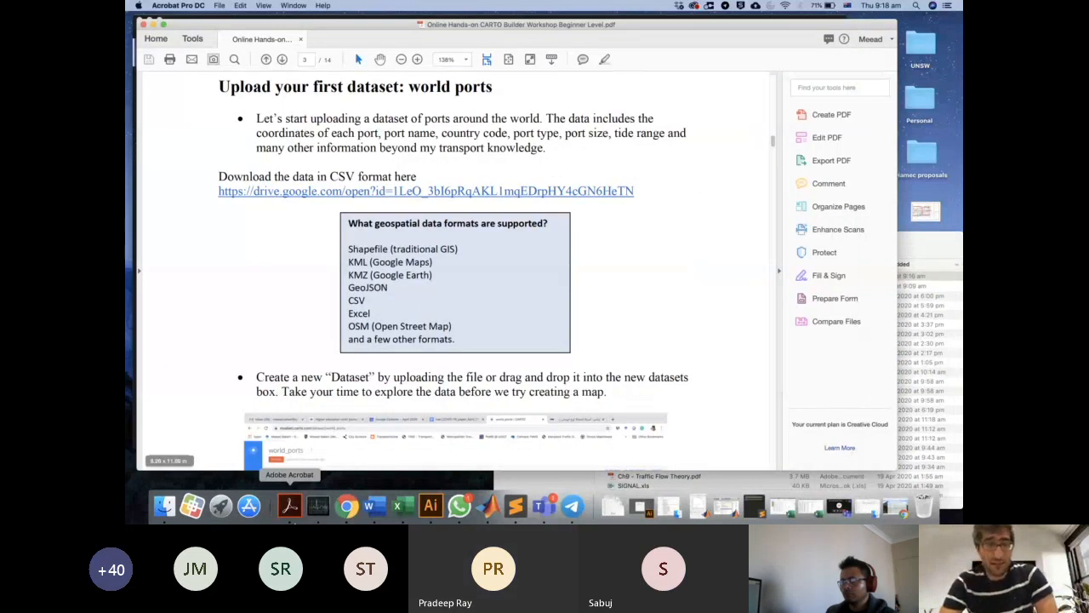
Step: Switch to Gmail in Chrome and reply to the attendee missing the guide, attaching the Online Hands-on CARTO Builder Workshop Beginner Level PDF
{"action": "left_click", "coordinate": [346, 505]}
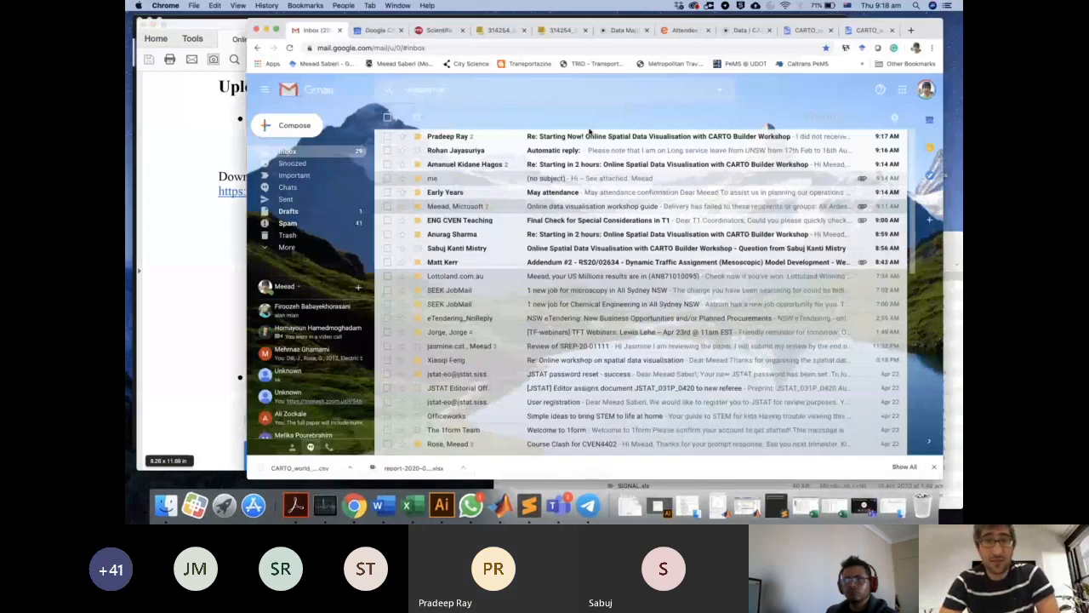
{"action": "left_click", "coordinate": [589, 133]}
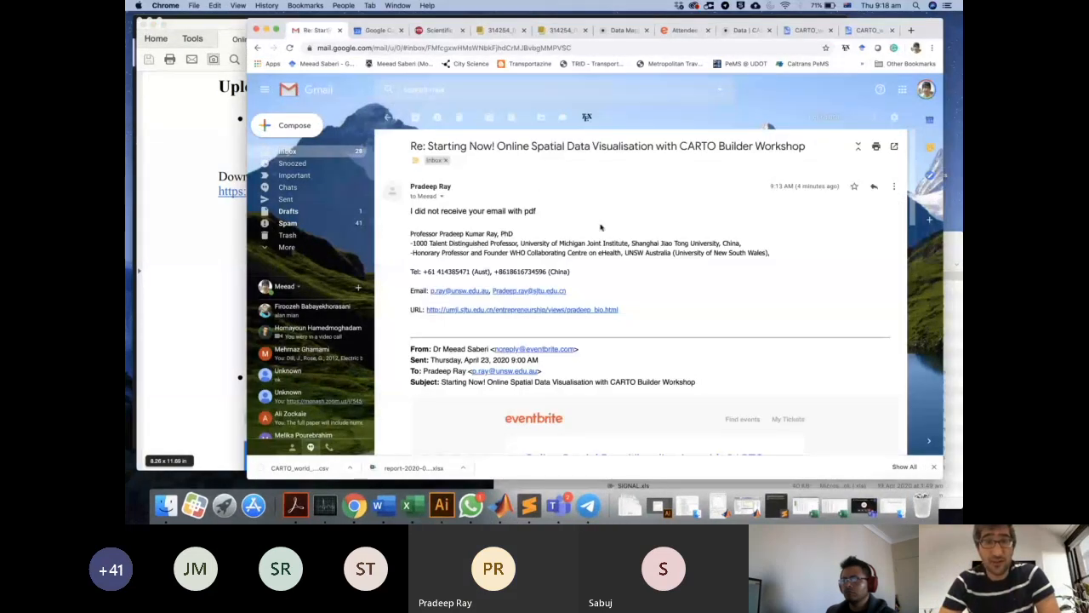
{"action": "left_click", "coordinate": [873, 189]}
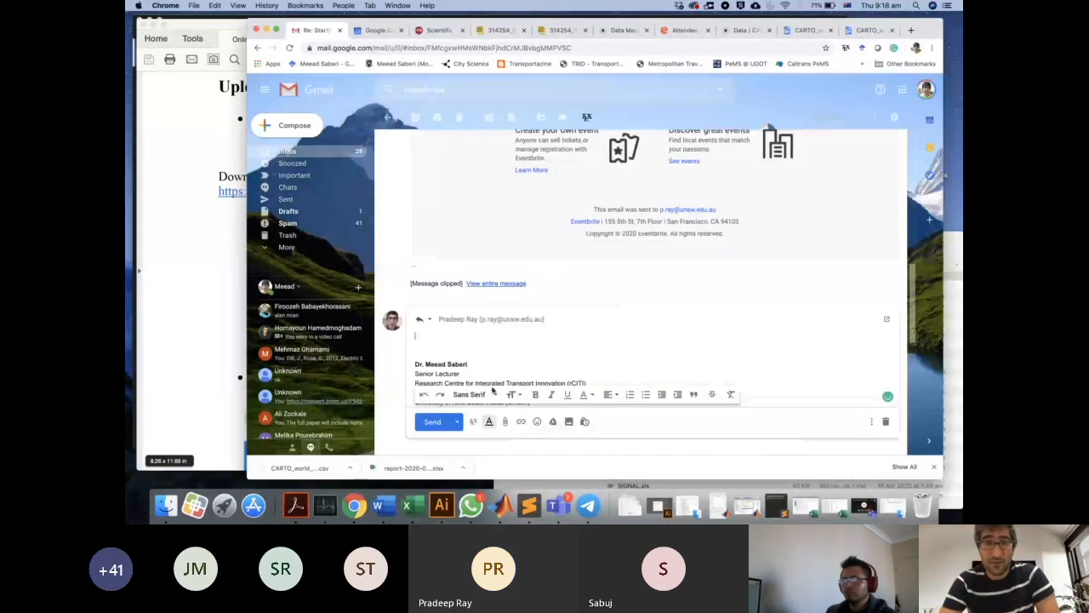
{"action": "left_click", "coordinate": [506, 421]}
{"action": "double_click", "coordinate": [526, 97]}
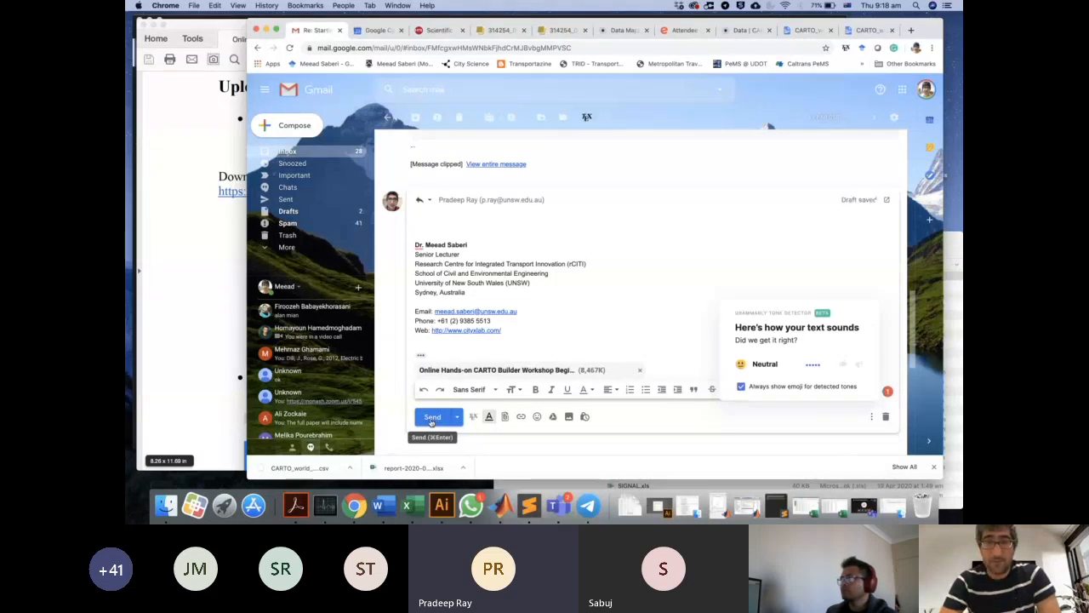
{"action": "left_click", "coordinate": [432, 420]}
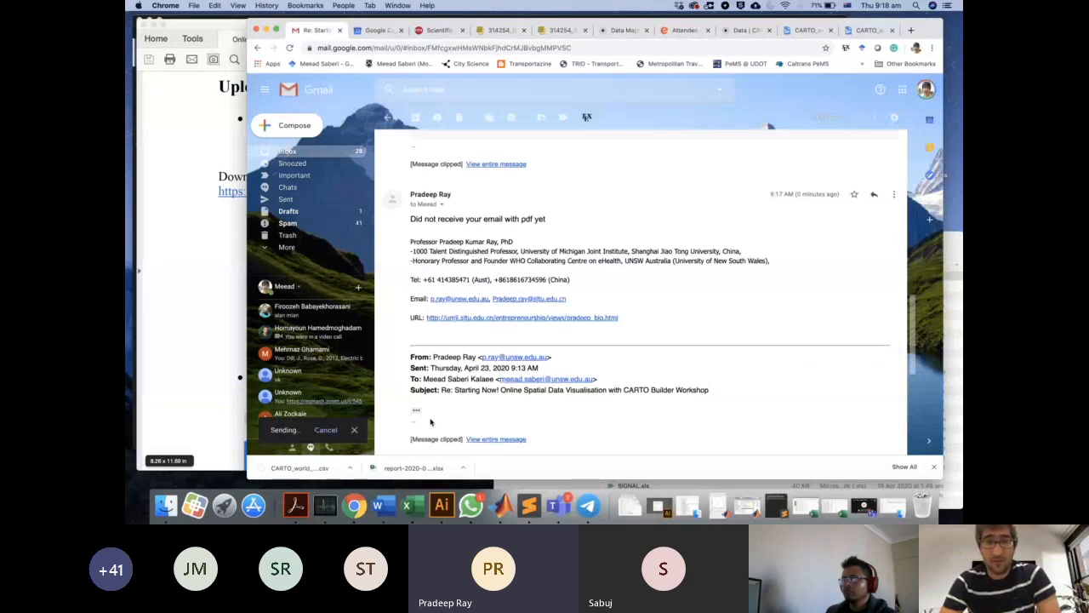
Step: Switch to Microsoft Teams and review the full participant list and the latest messages in the meeting chat
{"action": "key", "text": "super+Tab"}
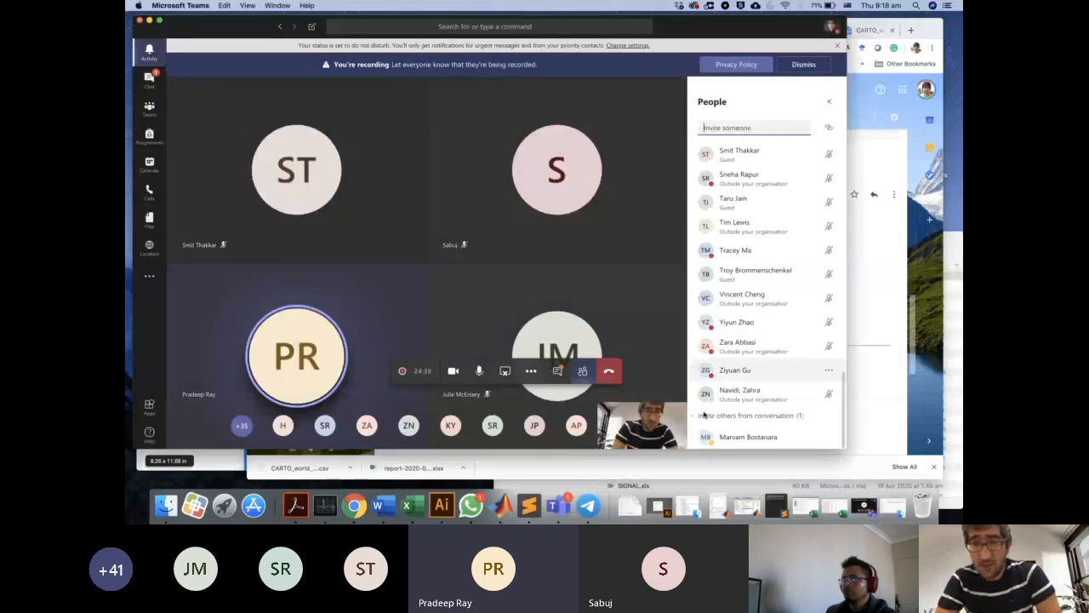
{"action": "left_click", "coordinate": [557, 372]}
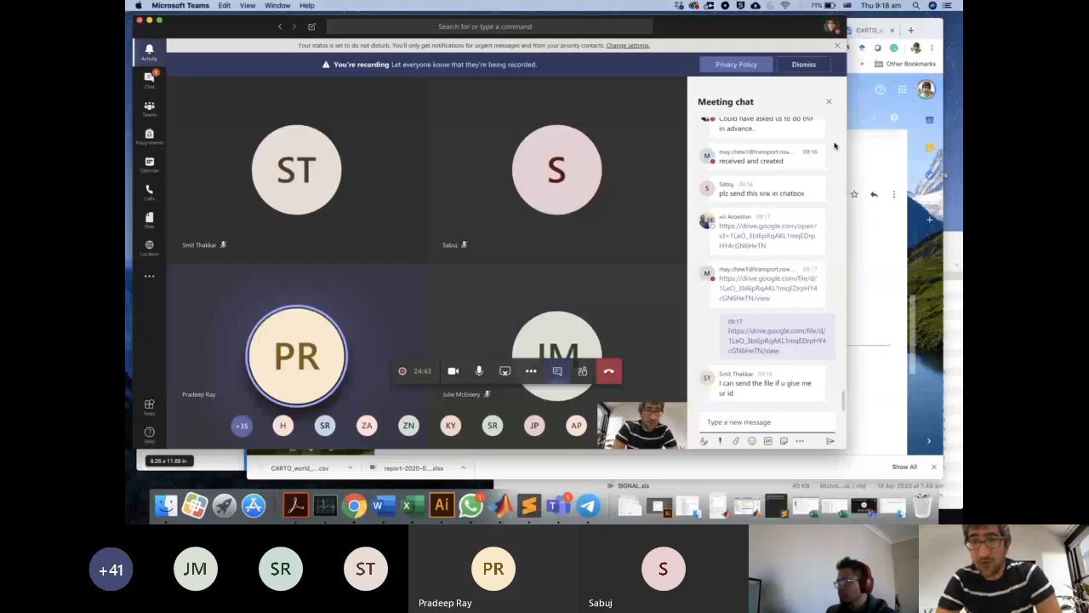
{"action": "left_click", "coordinate": [583, 371]}
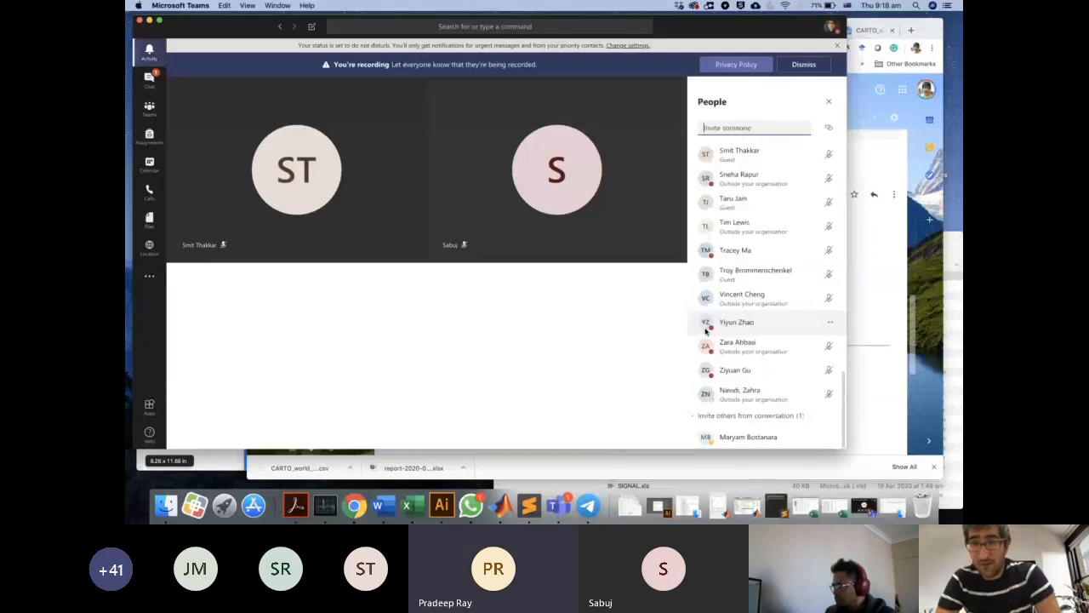
{"action": "scroll", "coordinate": [747, 333], "scroll_direction": "up", "scroll_amount": 10}
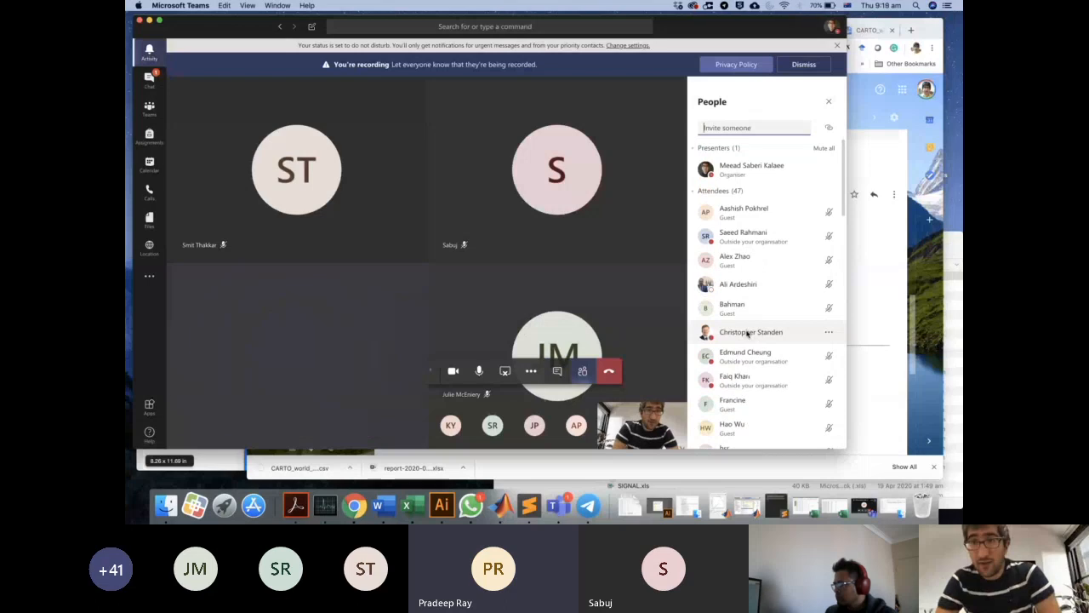
{"action": "scroll", "coordinate": [747, 334], "scroll_direction": "down", "scroll_amount": 10}
{"action": "scroll", "coordinate": [748, 333], "scroll_direction": "down", "scroll_amount": 2}
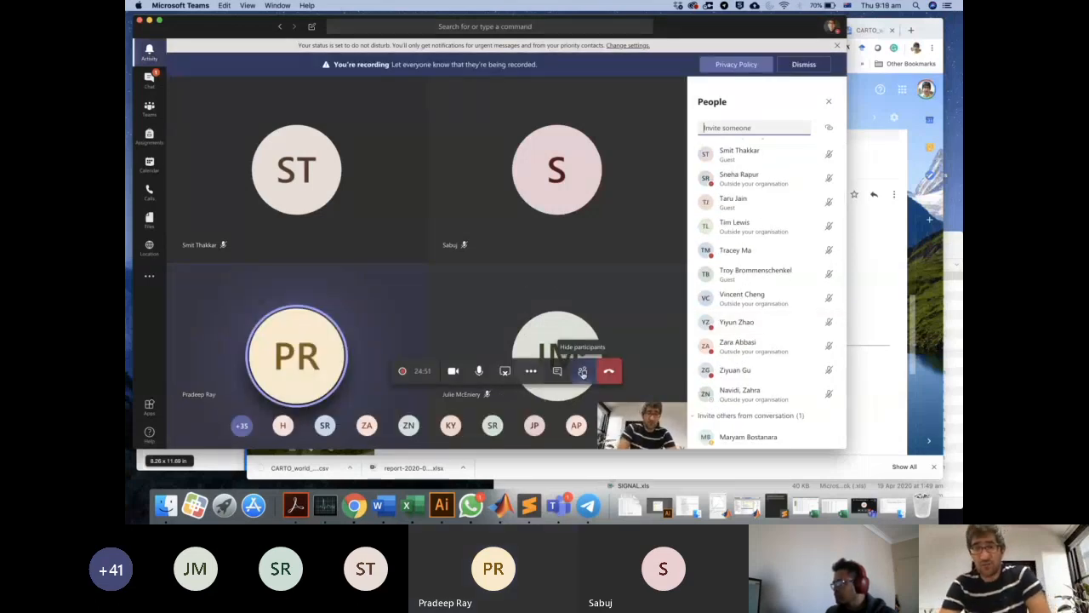
{"action": "left_click", "coordinate": [582, 371]}
{"action": "left_click", "coordinate": [557, 371]}
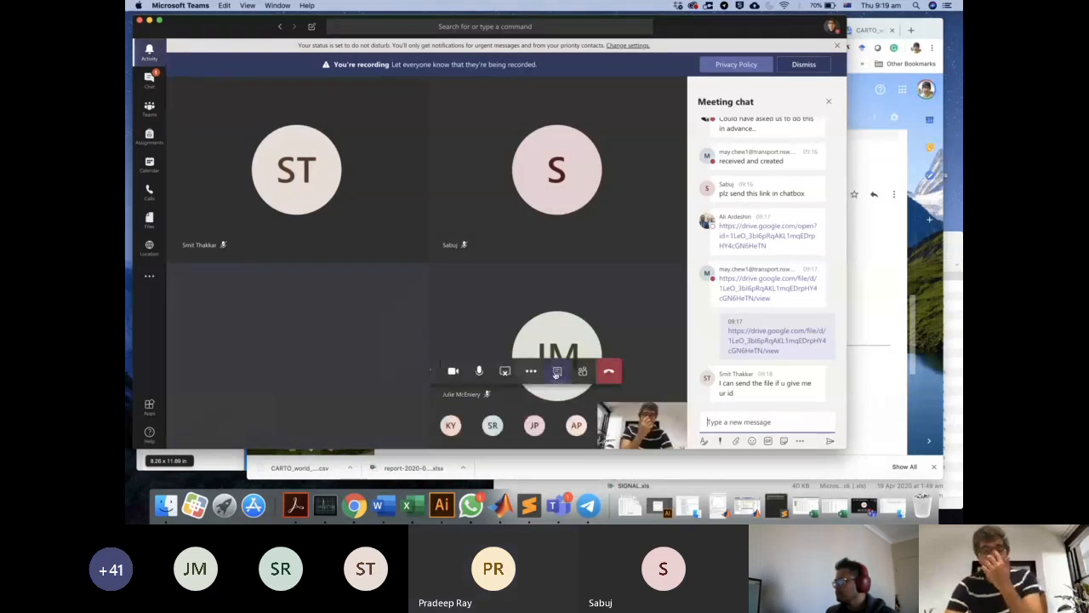
Step: Switch to the PDF guide in Acrobat and highlight the words 'Create a new "Dataset"' in the world ports section
{"action": "key", "text": "ctrl+Up"}
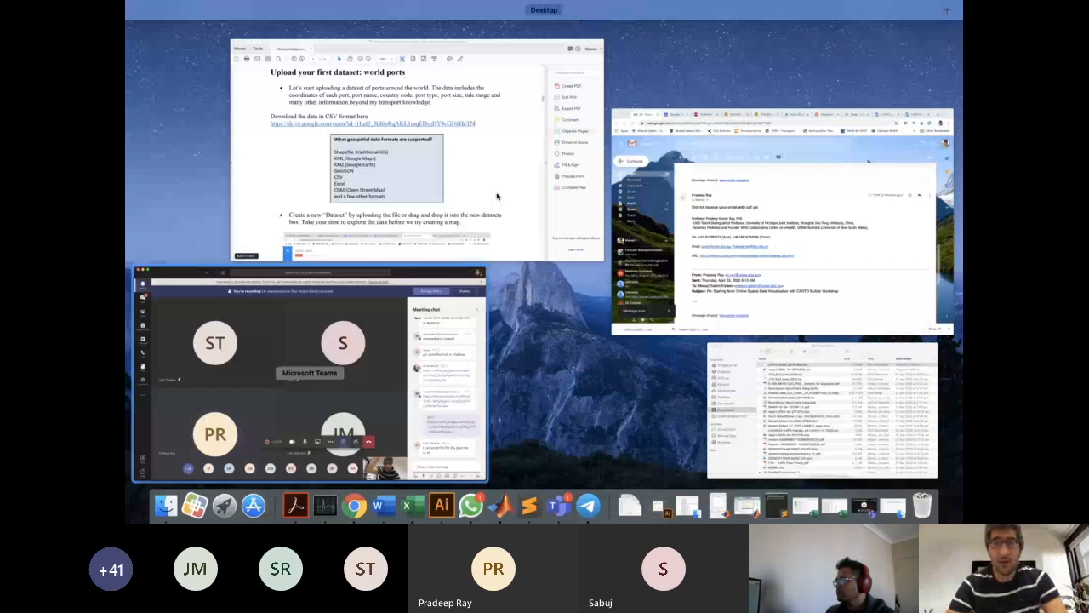
{"action": "left_click", "coordinate": [497, 197]}
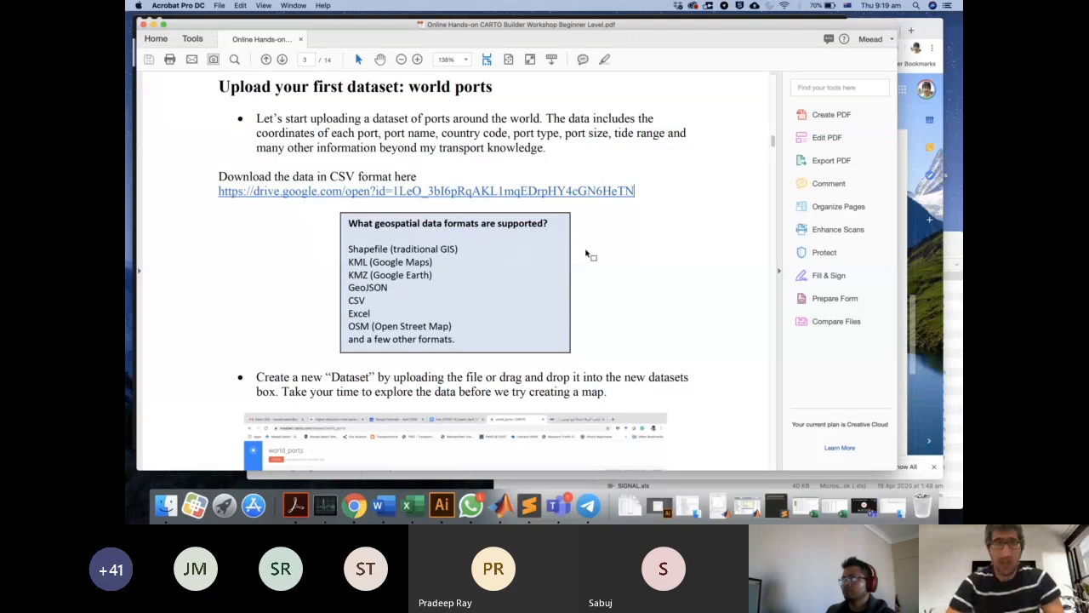
{"action": "scroll", "coordinate": [487, 300], "scroll_direction": "down", "scroll_amount": 1}
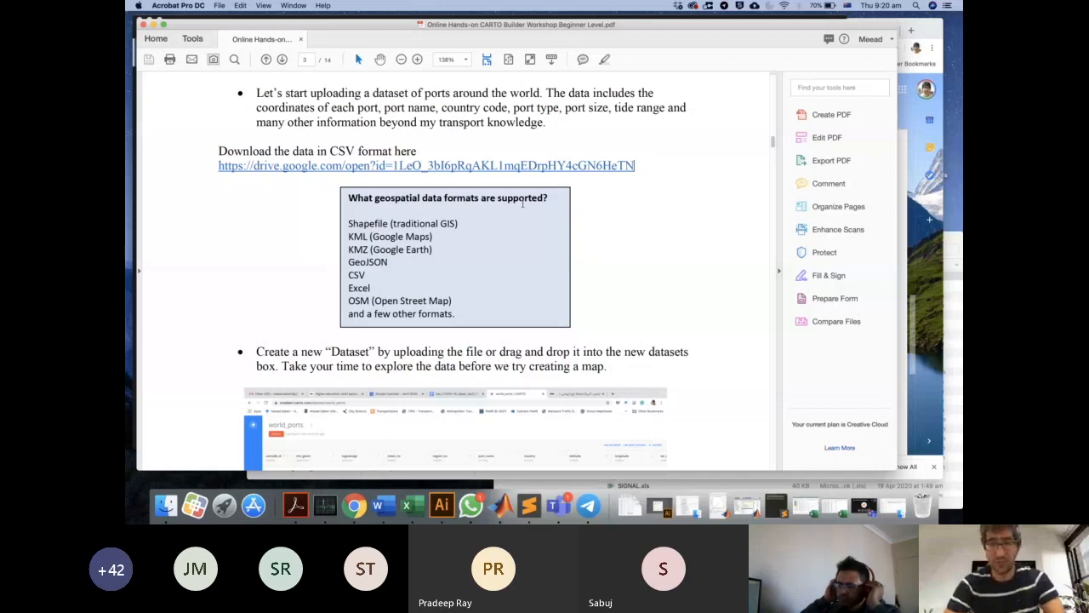
{"action": "scroll", "coordinate": [613, 238], "scroll_direction": "down", "scroll_amount": 5}
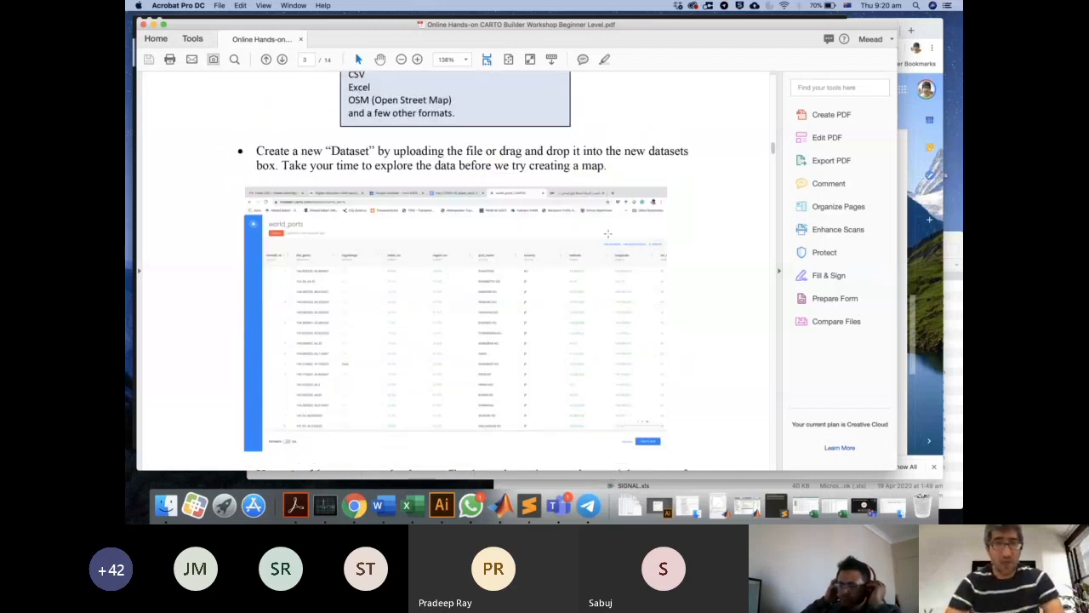
{"action": "double_click", "coordinate": [268, 151]}
{"action": "left_click_drag", "start_coordinate": [316, 151], "coordinate": [375, 156]}
{"action": "left_click", "coordinate": [605, 60]}
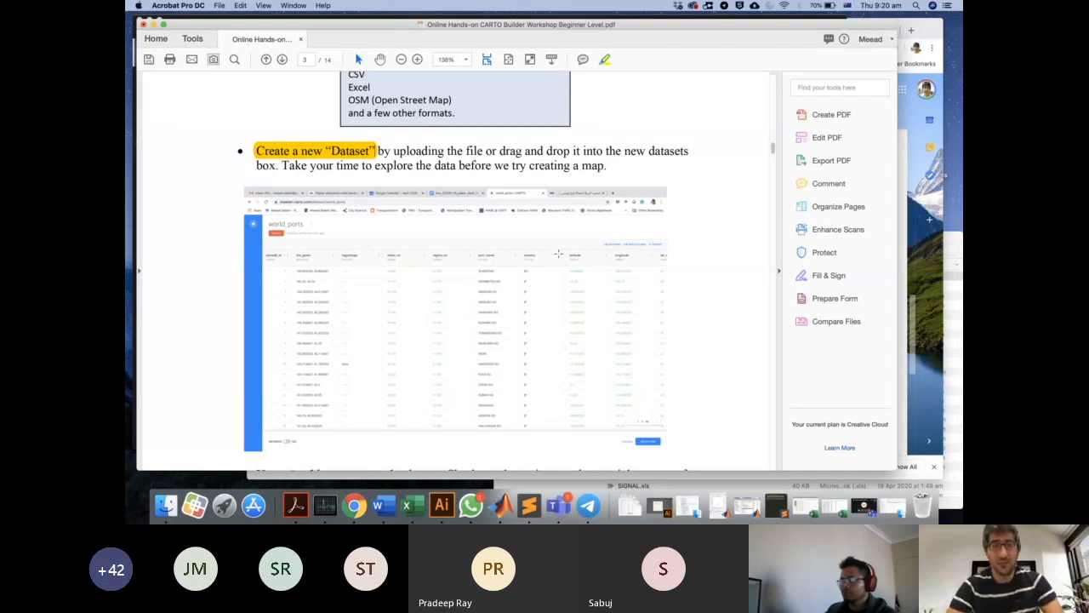
Step: Switch to Chrome and show the CARTO Your Datasets page with the browser in full screen
{"action": "key", "text": "ctrl+Up"}
{"action": "left_click", "coordinate": [723, 195]}
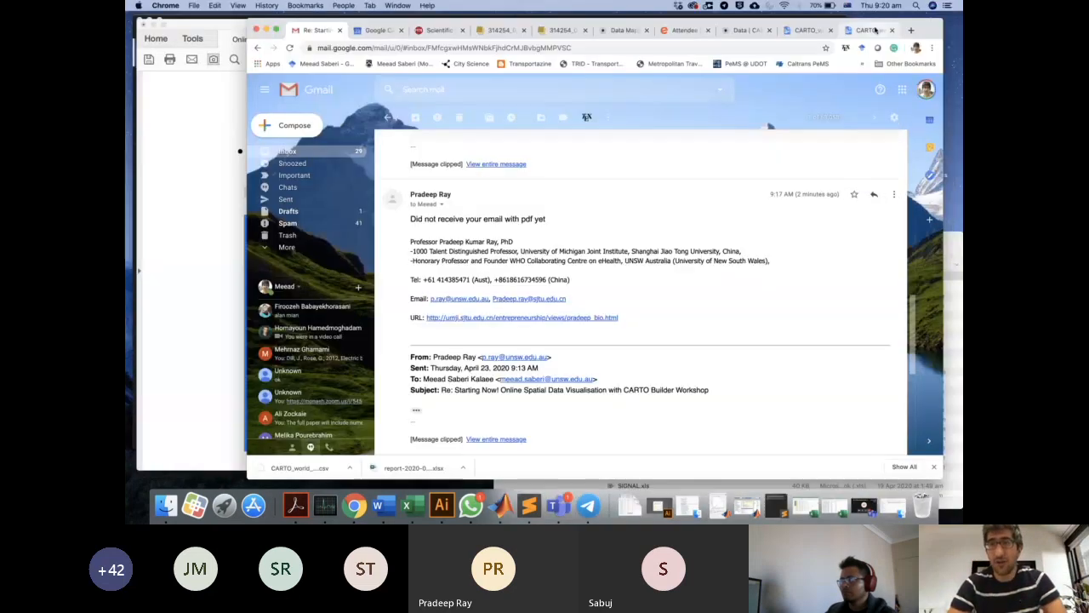
{"action": "left_click", "coordinate": [870, 31]}
{"action": "left_click", "coordinate": [749, 30]}
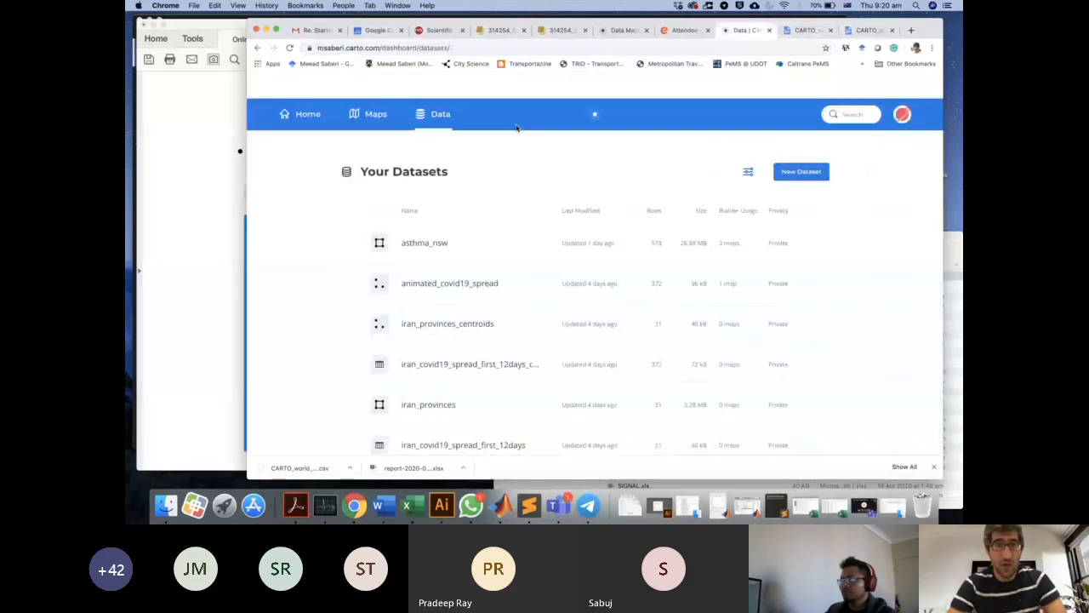
{"action": "left_click", "coordinate": [276, 30]}
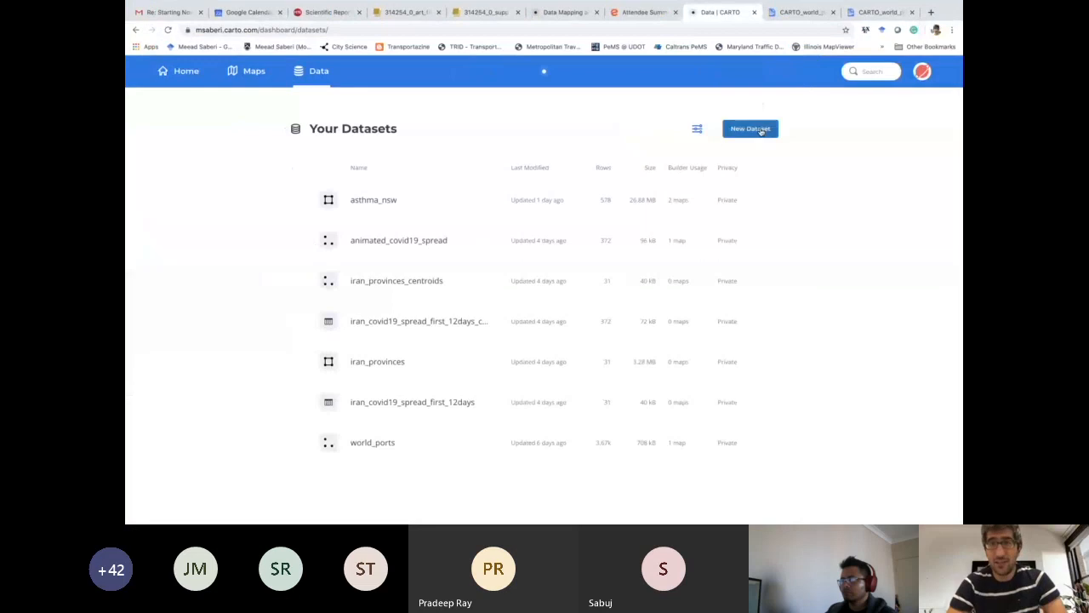
Step: Create a new dataset by uploading the CARTO_world_ports_MS.csv file from the Downloads folder
{"action": "left_click", "coordinate": [761, 129]}
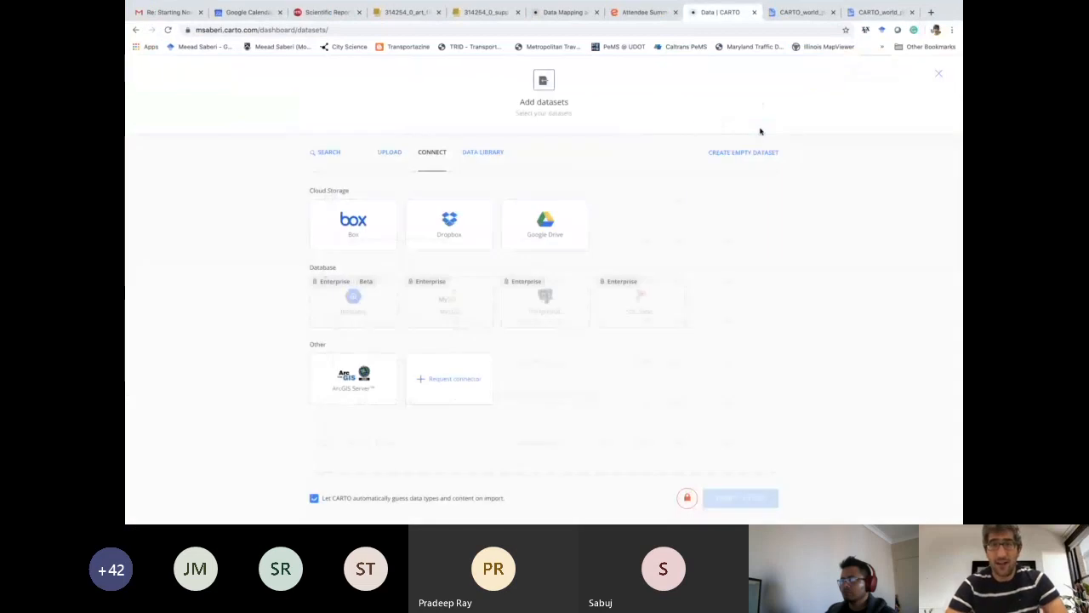
{"action": "left_click", "coordinate": [399, 155]}
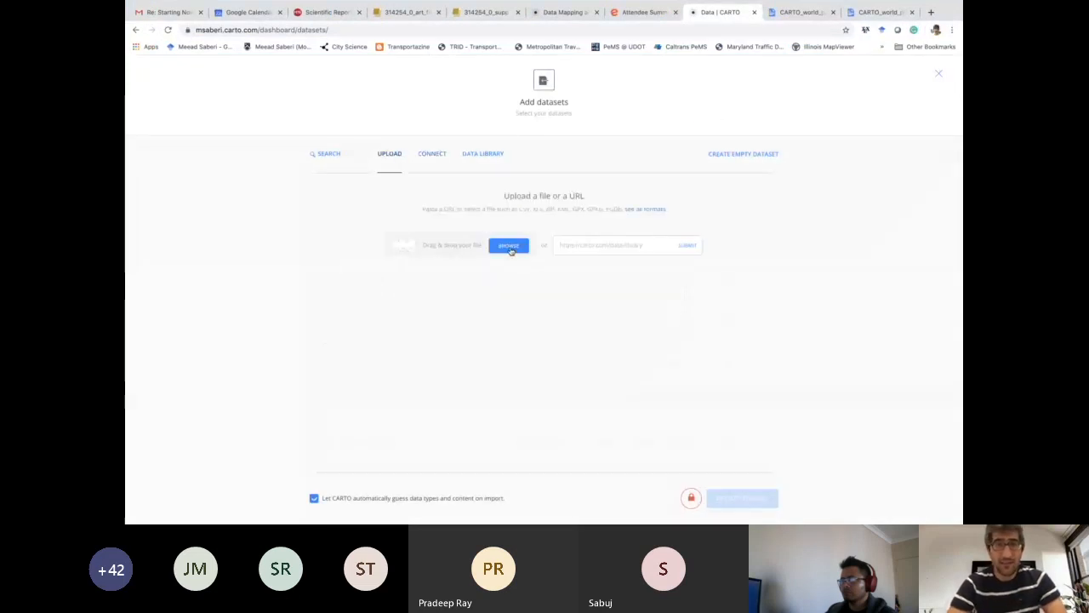
{"action": "left_click", "coordinate": [509, 246]}
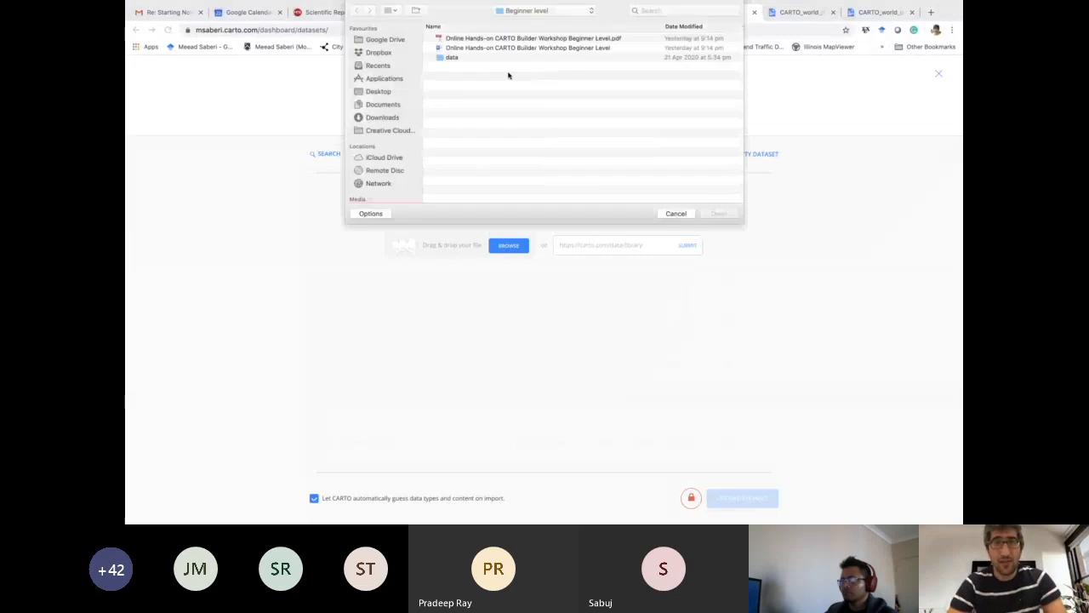
{"action": "double_click", "coordinate": [452, 58]}
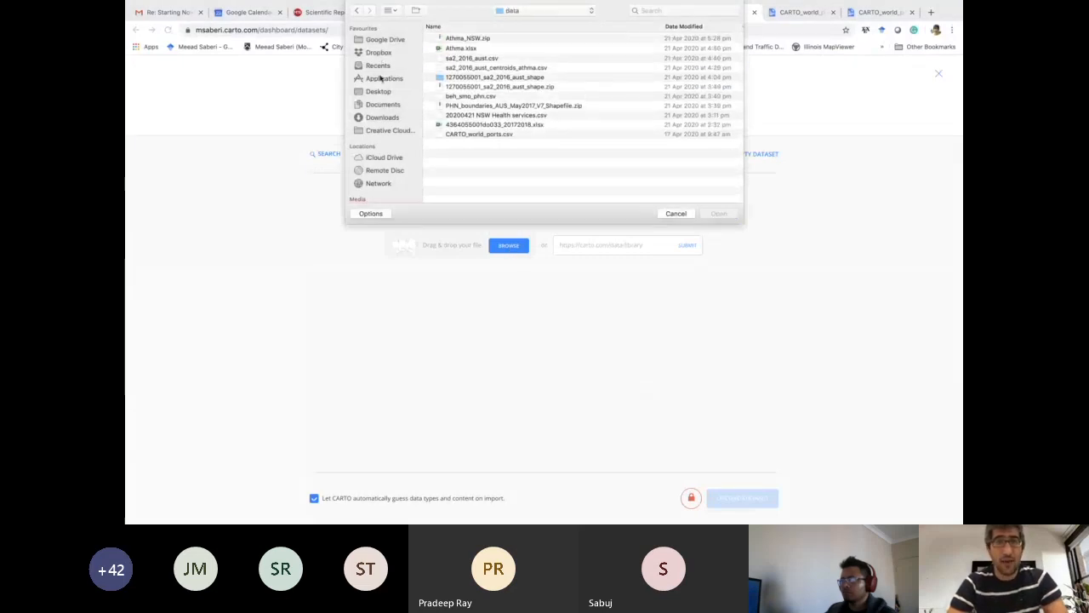
{"action": "left_click", "coordinate": [379, 117]}
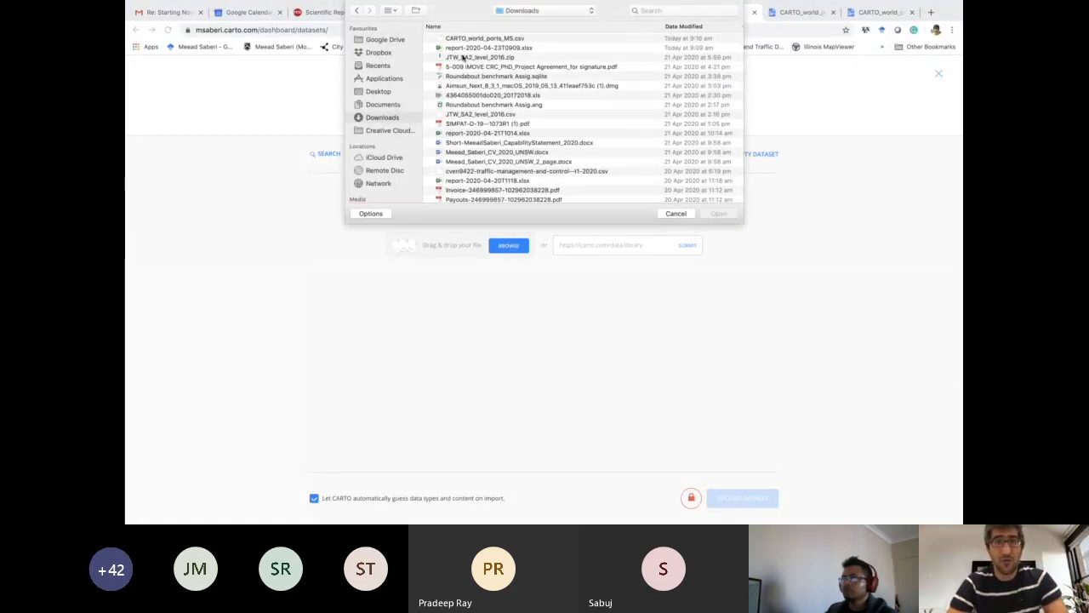
{"action": "left_click", "coordinate": [490, 37]}
{"action": "left_click", "coordinate": [720, 213]}
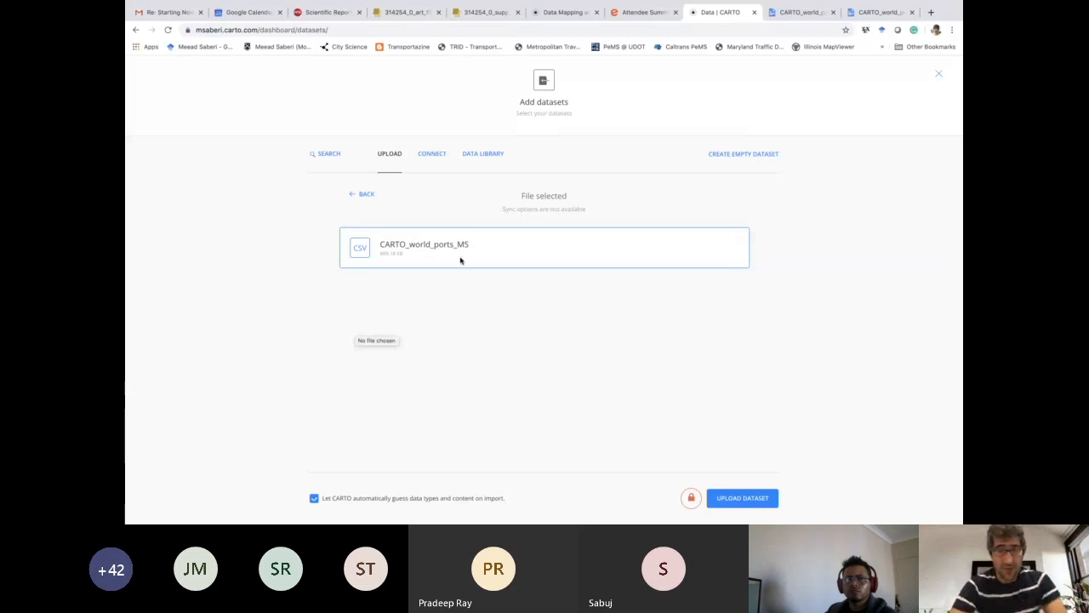
{"action": "left_click", "coordinate": [749, 498]}
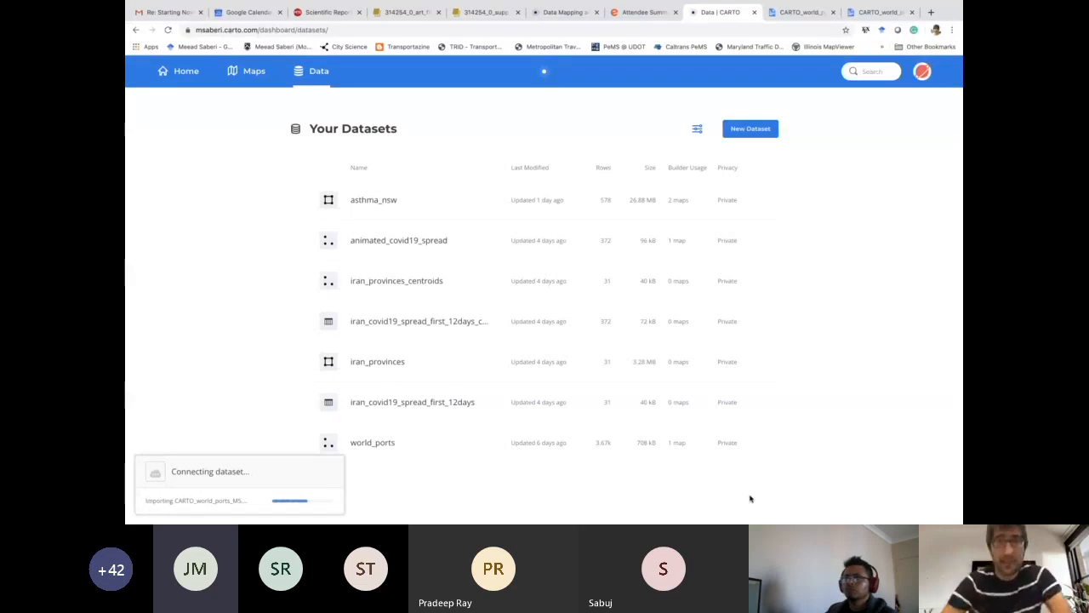
Step: Switch back to Chrome, return to the Your Datasets page and open the carto_world_ports_ms dataset in a new tab
{"action": "key", "text": "ctrl+Up"}
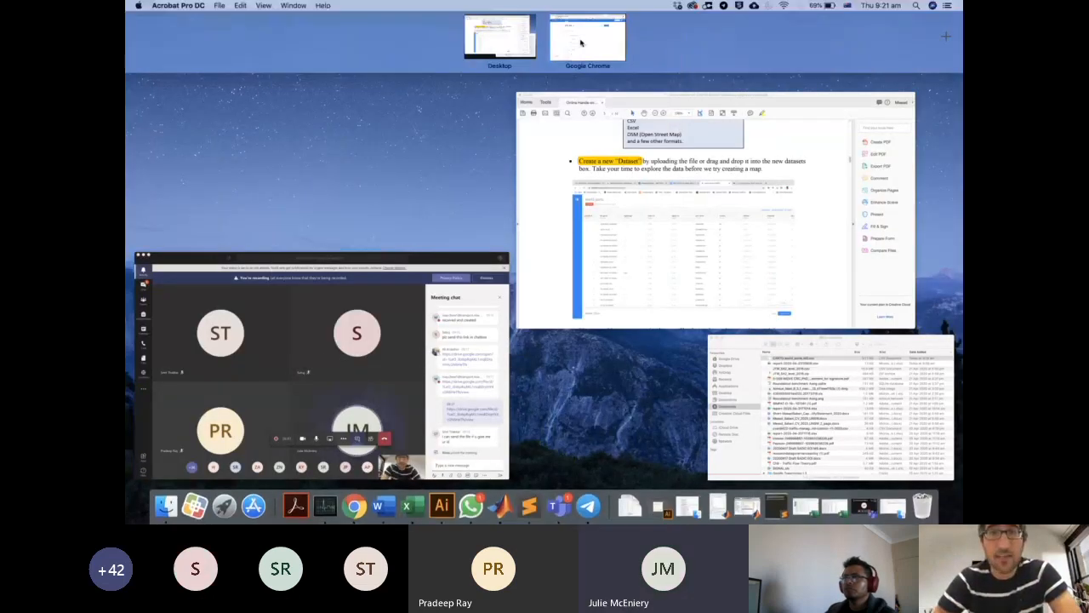
{"action": "left_click", "coordinate": [581, 43]}
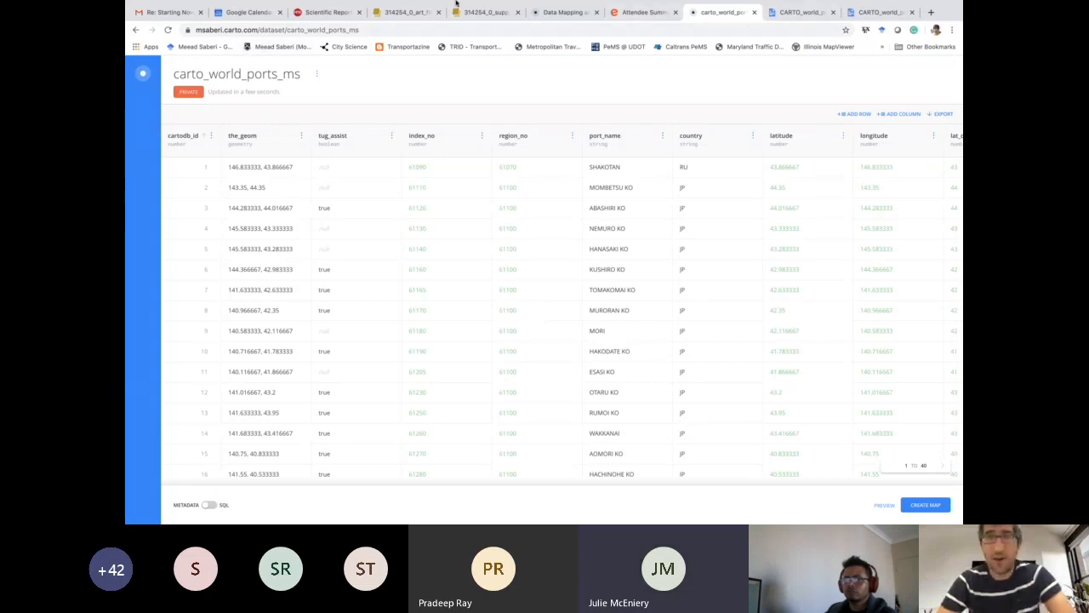
{"action": "left_click", "coordinate": [146, 76]}
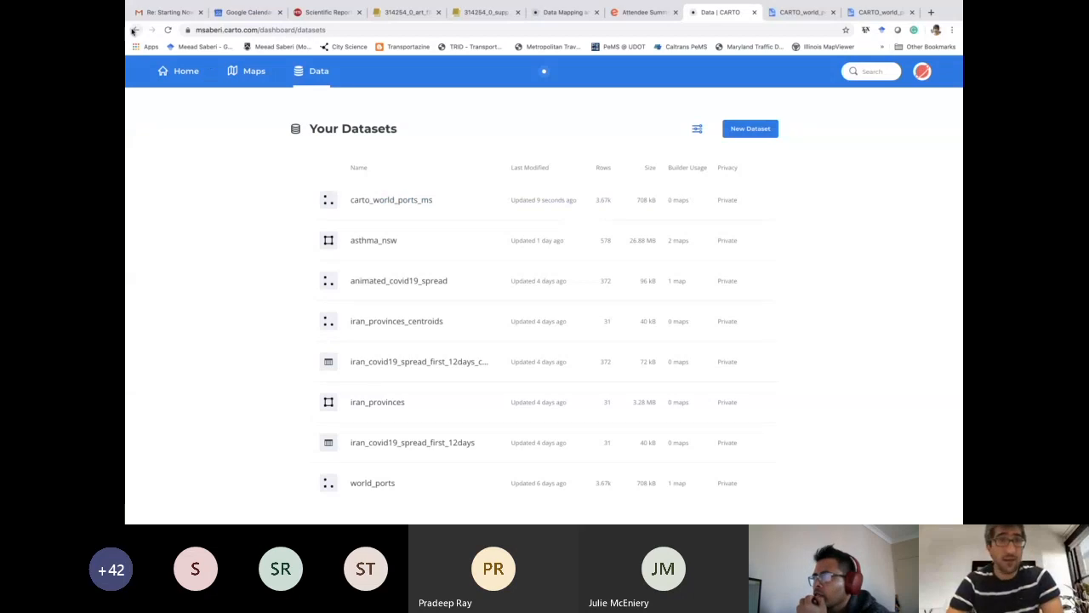
{"action": "left_click", "coordinate": [378, 201]}
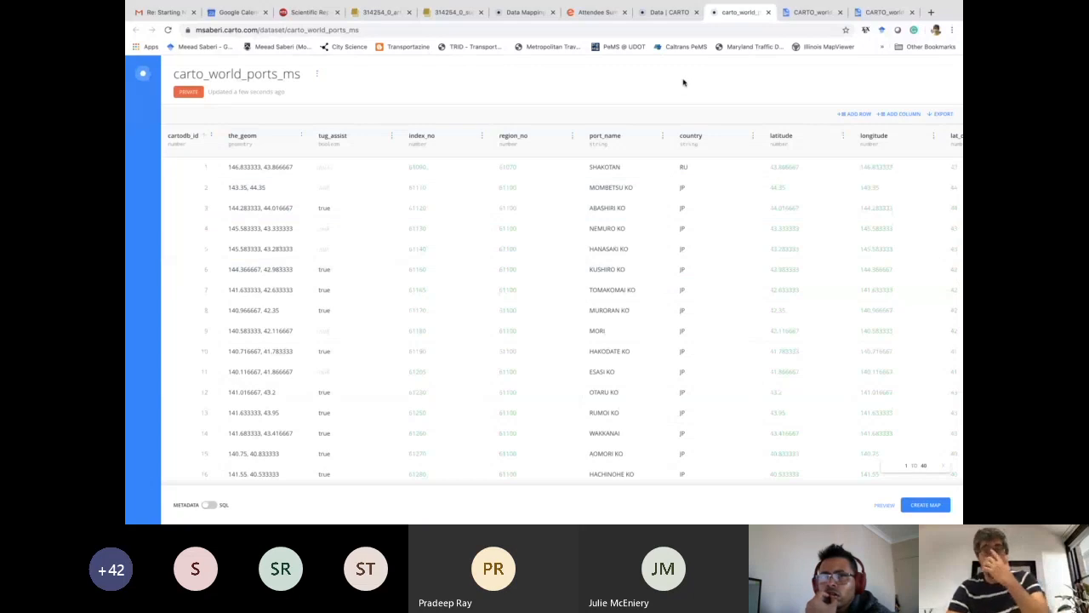
Step: Check the Teams meeting chat and show the PDF guide's table screenshot with the notes on adding rows, columns and SQL
{"action": "key", "text": "ctrl+Up"}
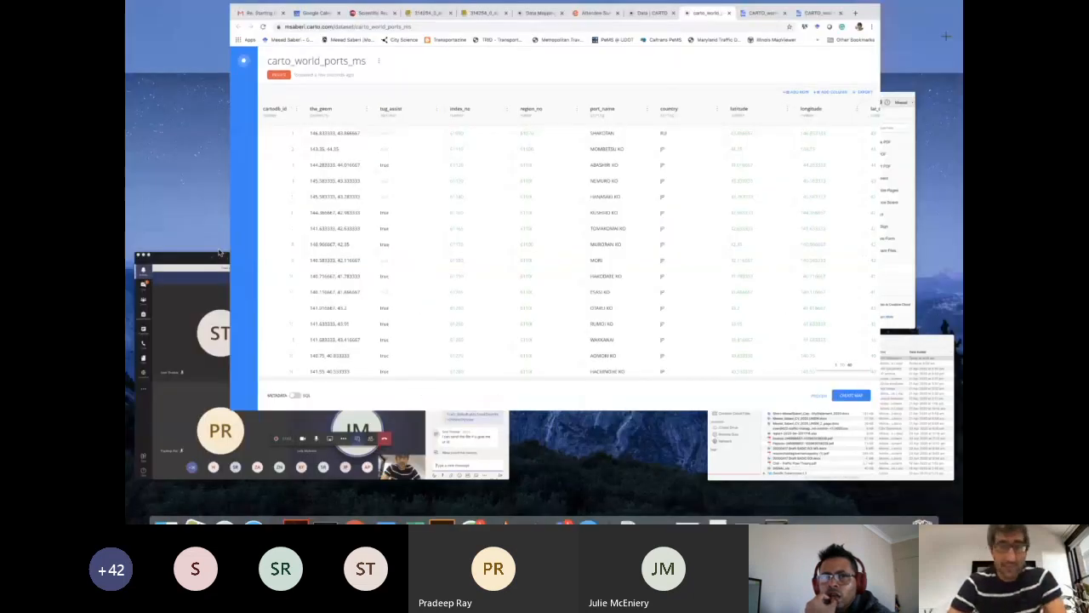
{"action": "left_click", "coordinate": [595, 228]}
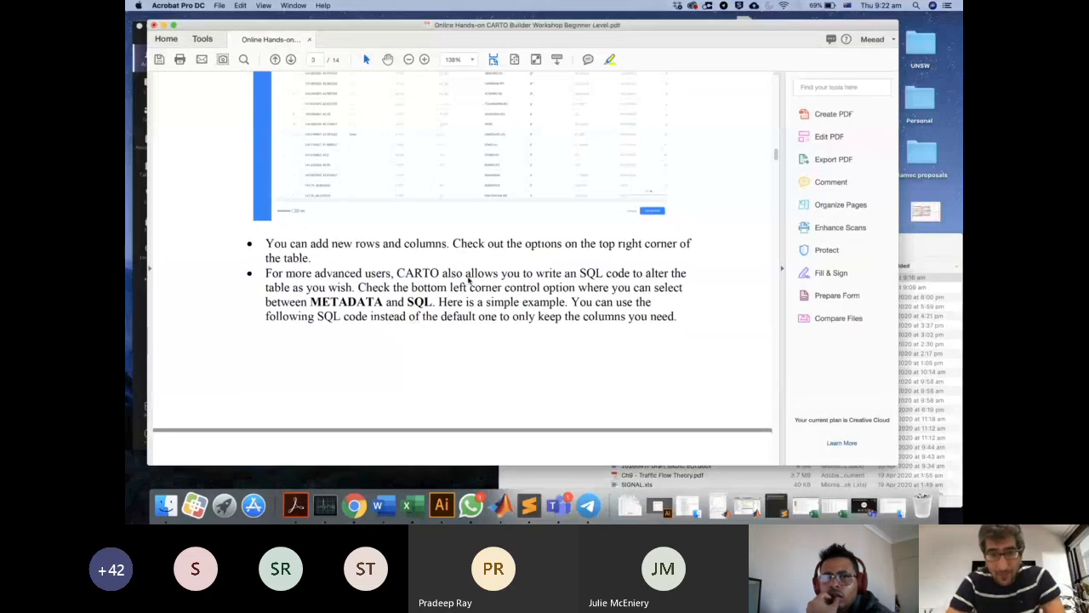
{"action": "left_click", "coordinate": [753, 361]}
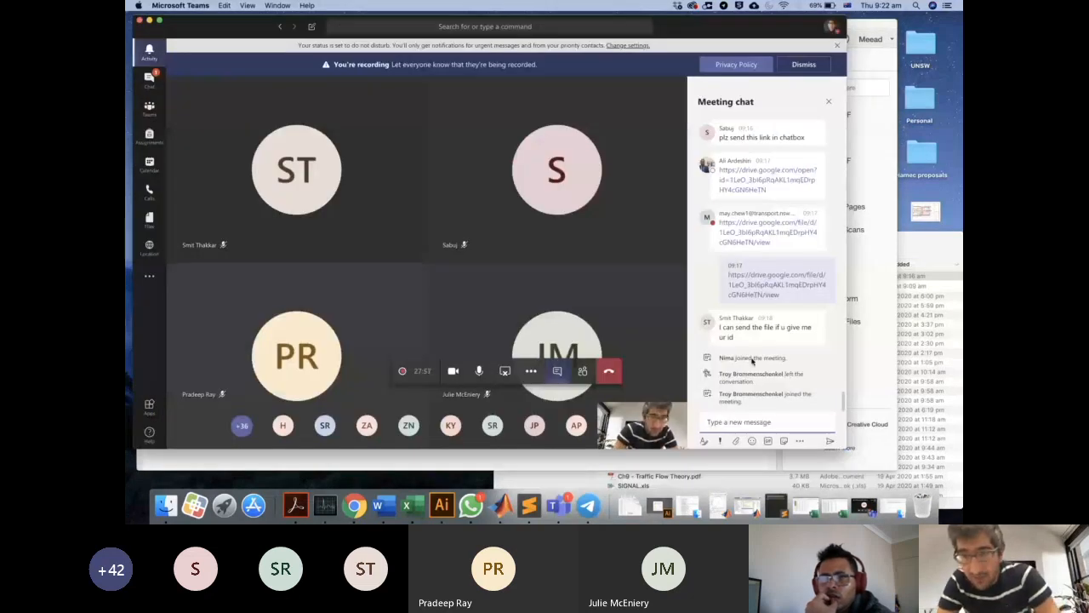
{"action": "key", "text": "ctrl+Up"}
{"action": "left_click", "coordinate": [642, 217]}
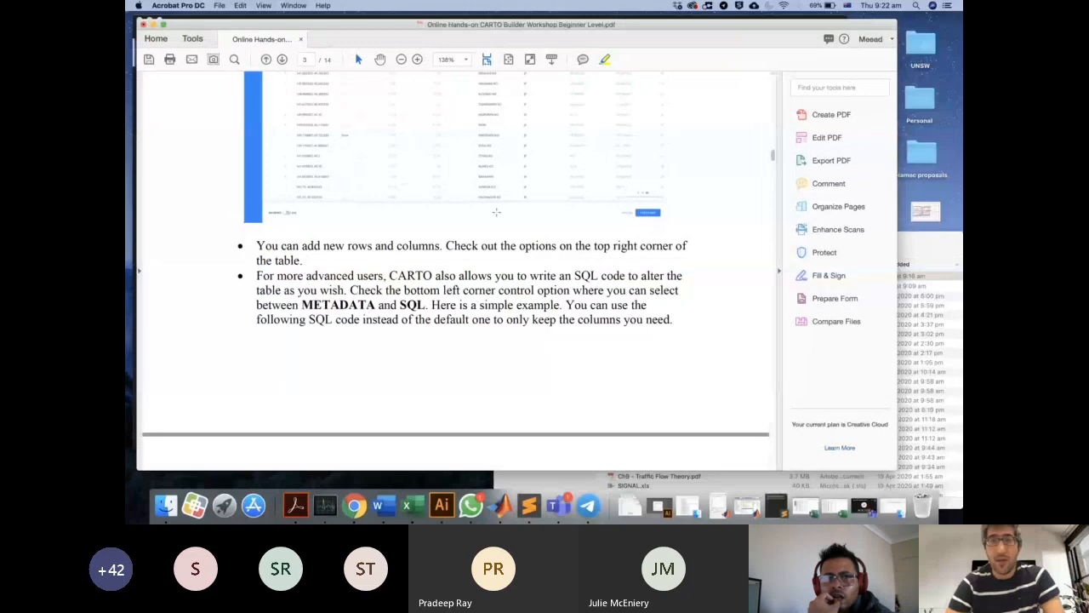
{"action": "scroll", "coordinate": [496, 211], "scroll_direction": "up", "scroll_amount": 2}
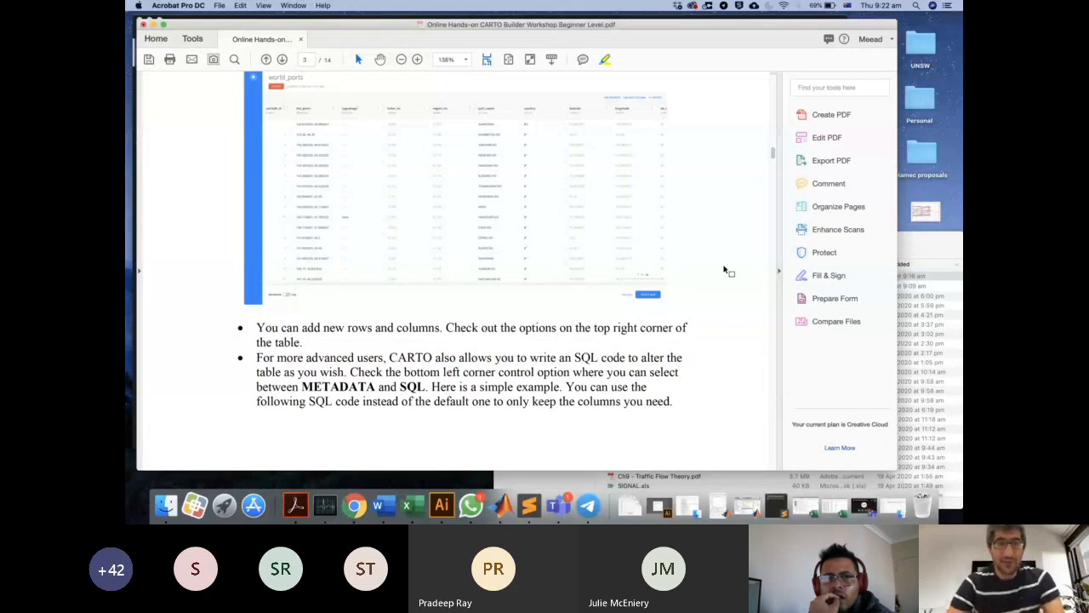
Step: Switch to Chrome and examine the port_name, latitude, longitude and the_geom columns of the carto_world_ports_ms table
{"action": "key", "text": "ctrl+Up"}
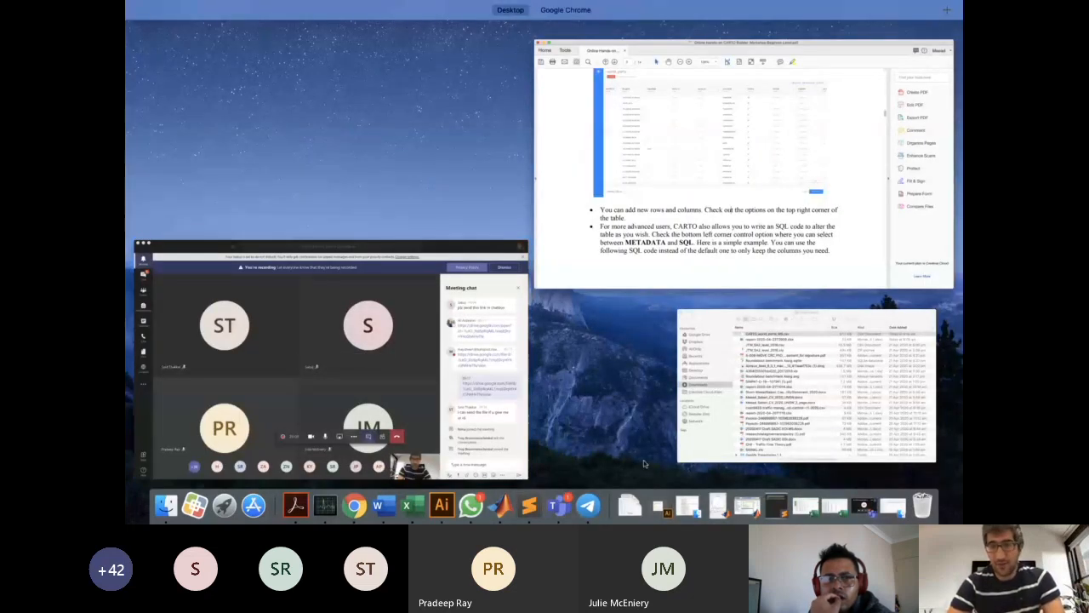
{"action": "left_click", "coordinate": [563, 17]}
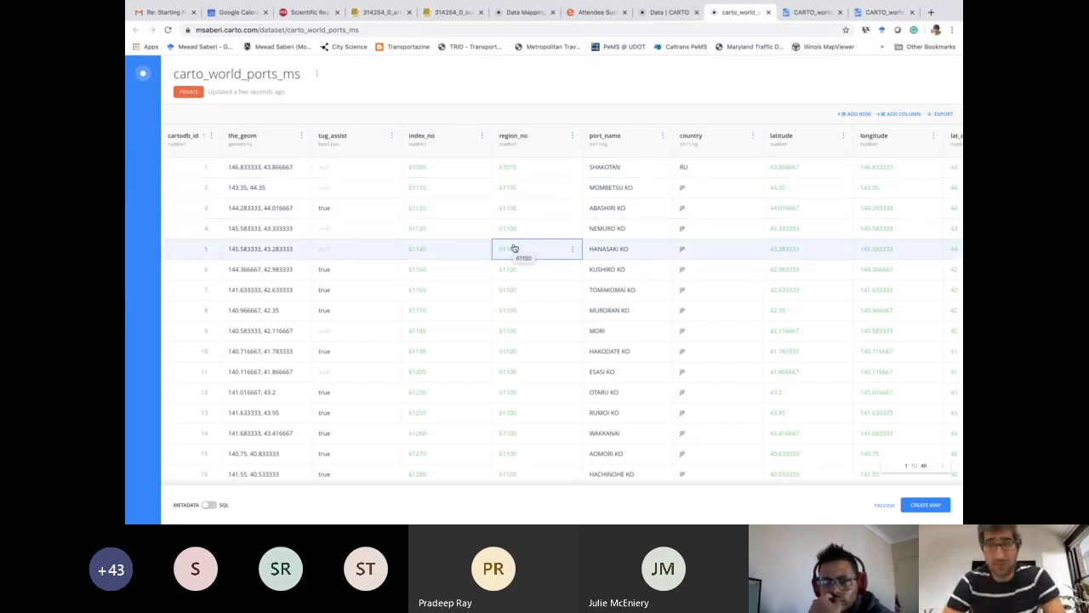
{"action": "scroll", "coordinate": [514, 248], "scroll_direction": "right", "scroll_amount": 3}
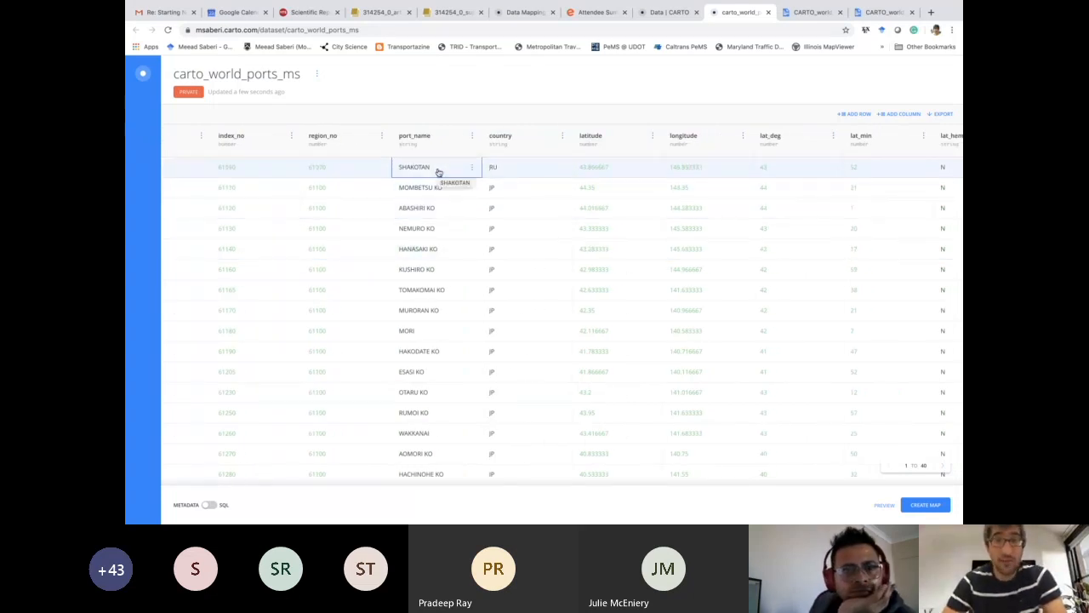
{"action": "scroll", "coordinate": [515, 175], "scroll_direction": "right", "scroll_amount": 2}
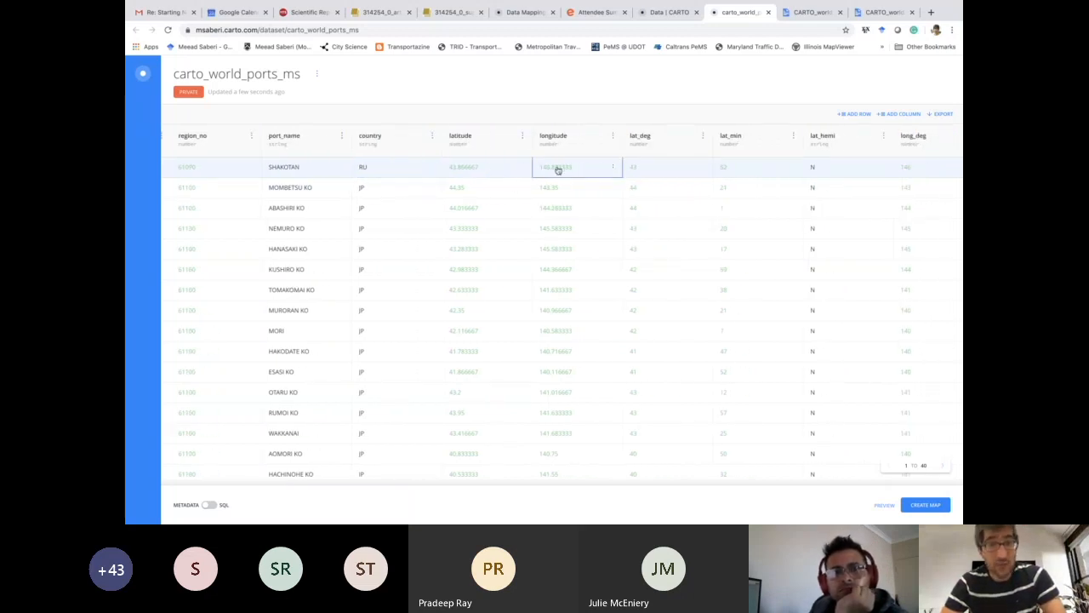
{"action": "scroll", "coordinate": [498, 174], "scroll_direction": "left", "scroll_amount": 5}
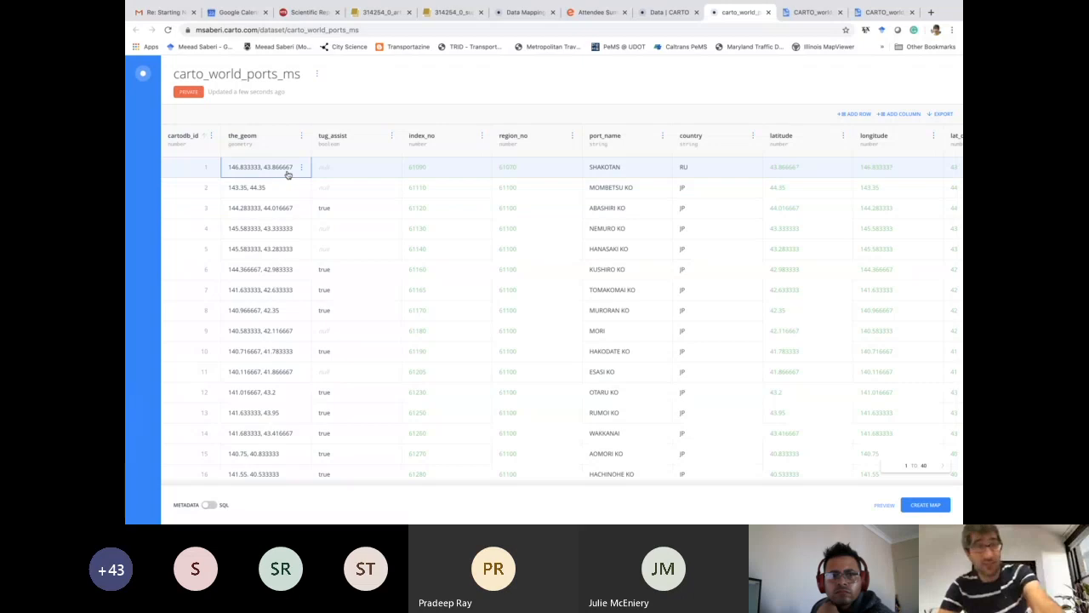
{"action": "scroll", "coordinate": [591, 213], "scroll_direction": "right", "scroll_amount": 3}
{"action": "scroll", "coordinate": [591, 213], "scroll_direction": "right", "scroll_amount": 1}
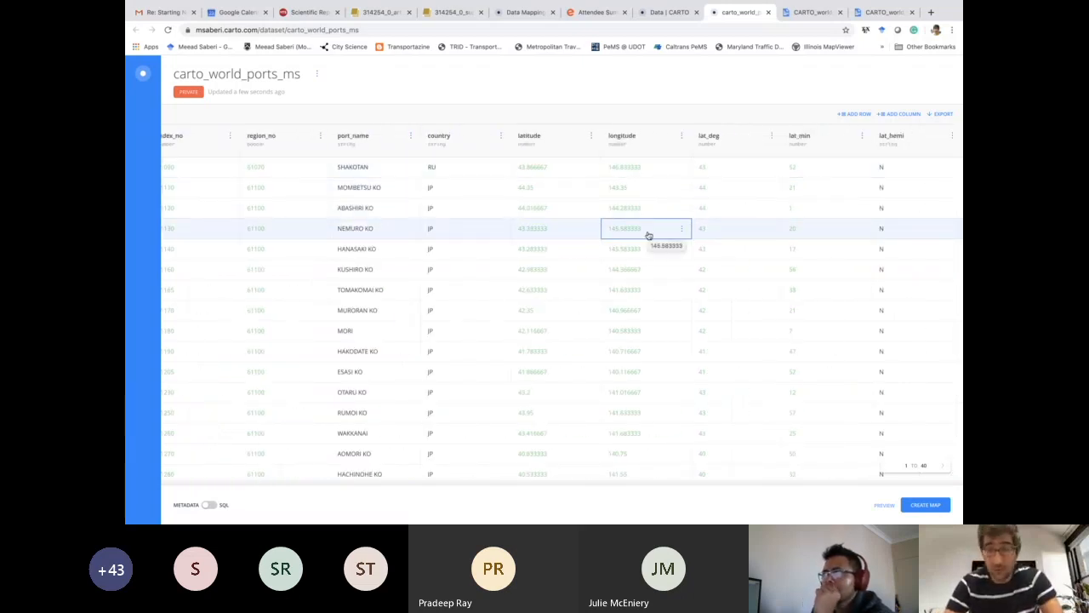
Step: Examine the remaining attribute columns of the ports table, from lat_deg through harborsize, harbortype and shelter to the depth and tide columns
{"action": "scroll", "coordinate": [749, 189], "scroll_direction": "right", "scroll_amount": 4}
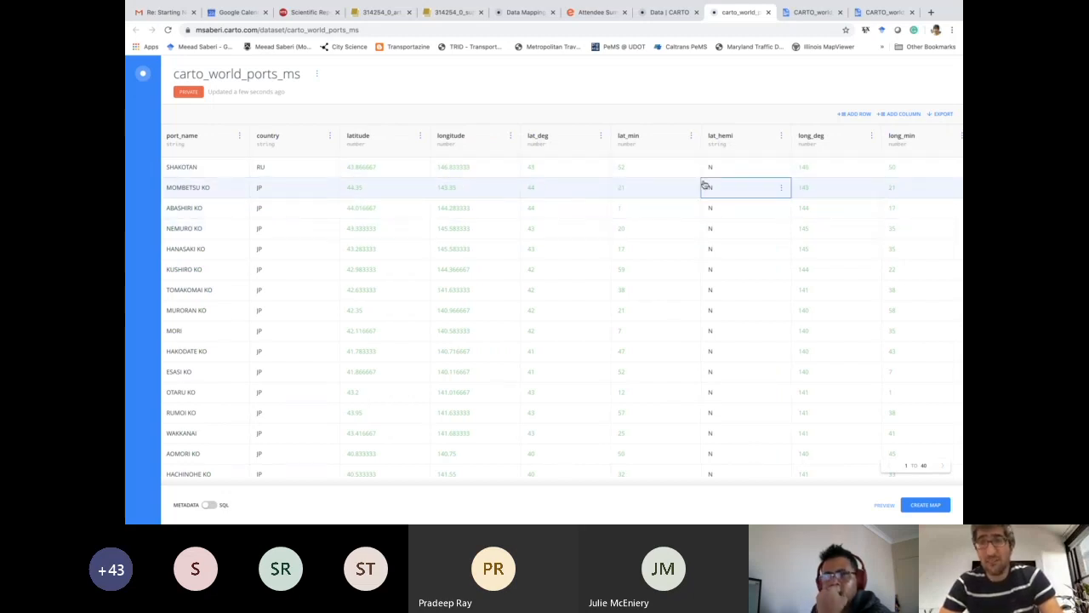
{"action": "scroll", "coordinate": [704, 186], "scroll_direction": "right", "scroll_amount": 5}
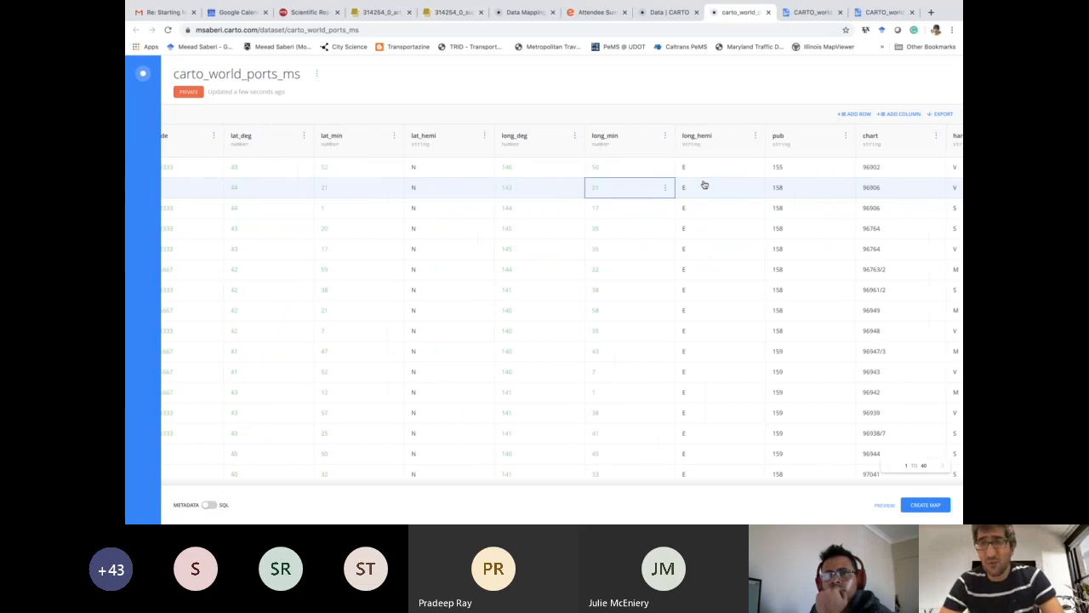
{"action": "scroll", "coordinate": [705, 186], "scroll_direction": "right", "scroll_amount": 4}
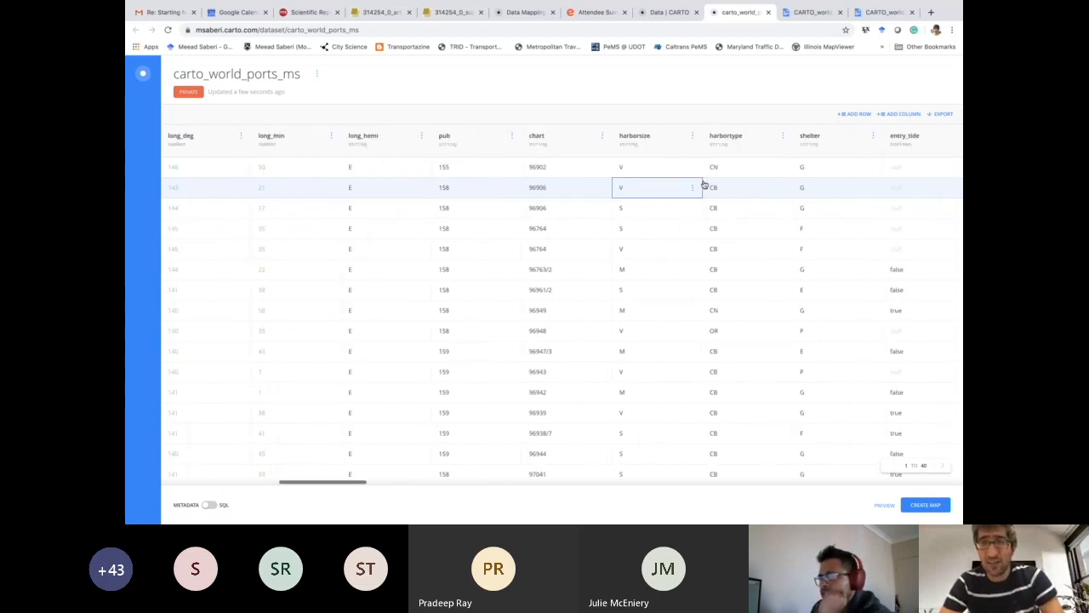
{"action": "scroll", "coordinate": [704, 186], "scroll_direction": "right", "scroll_amount": 2}
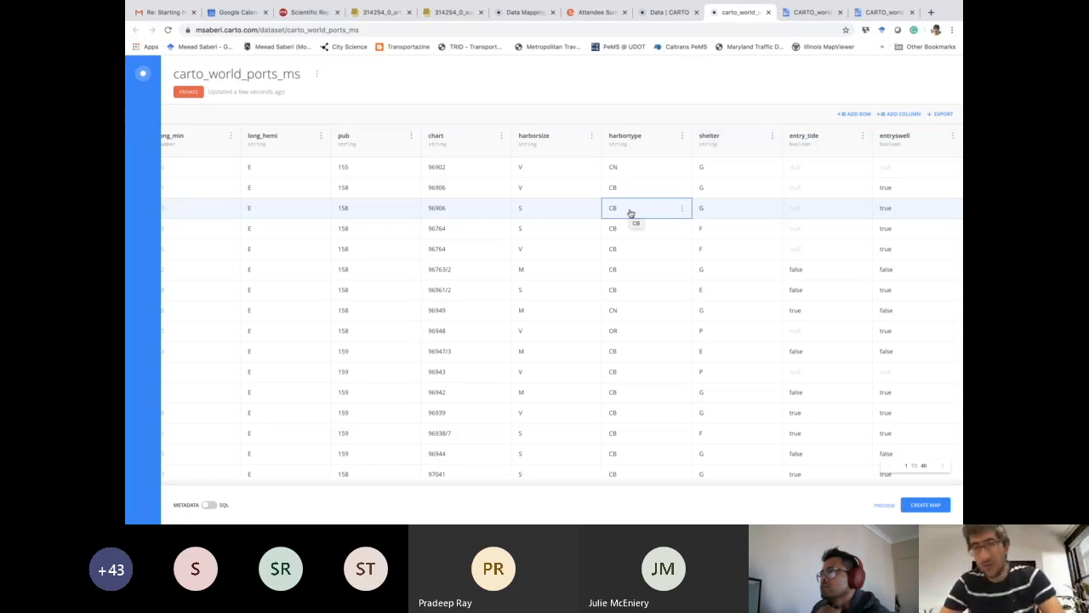
{"action": "scroll", "coordinate": [631, 213], "scroll_direction": "right", "scroll_amount": 3}
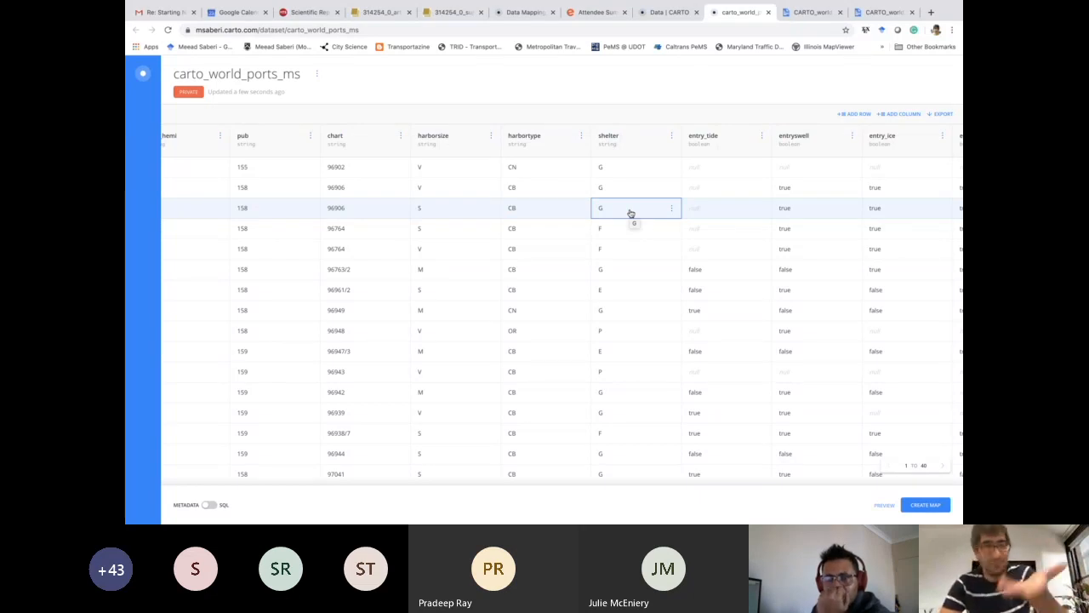
{"action": "scroll", "coordinate": [631, 212], "scroll_direction": "right", "scroll_amount": 3}
{"action": "left_click", "coordinate": [631, 212]}
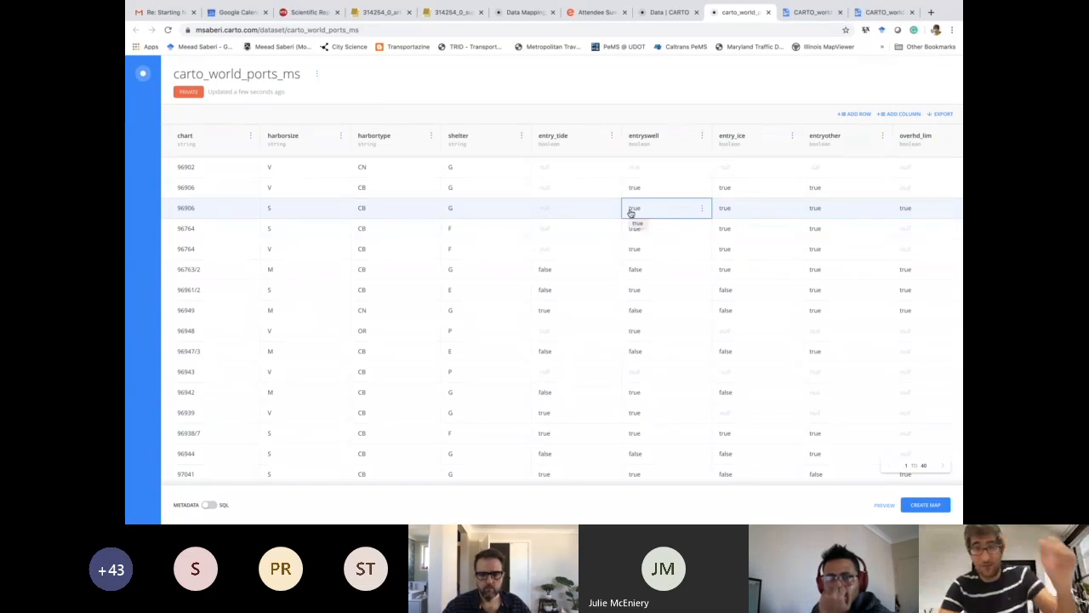
{"action": "scroll", "coordinate": [631, 212], "scroll_direction": "right", "scroll_amount": 1}
{"action": "scroll", "coordinate": [631, 212], "scroll_direction": "right", "scroll_amount": 5}
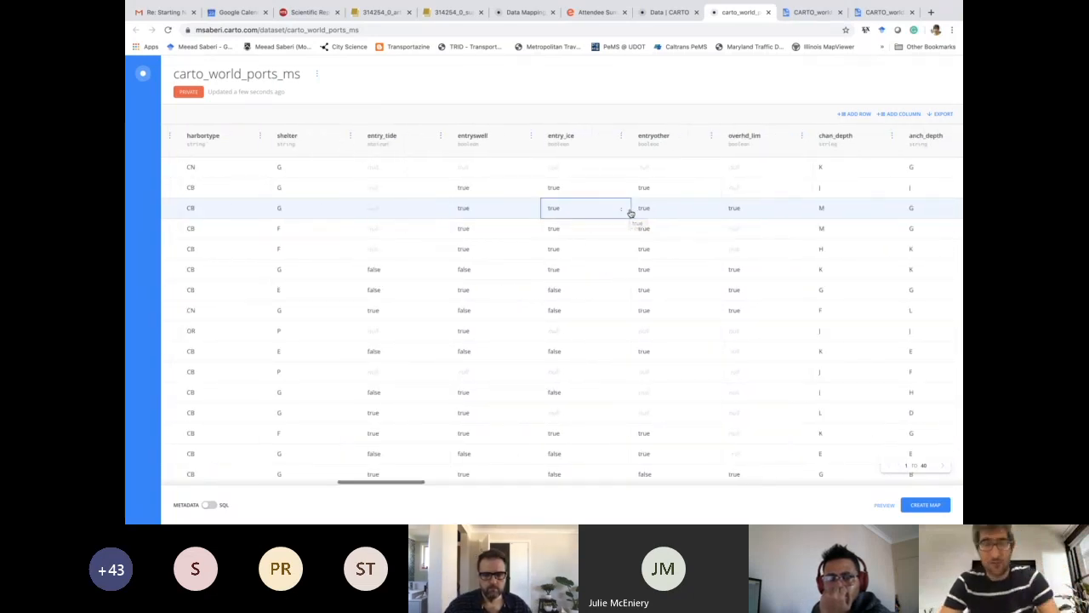
{"action": "left_click", "coordinate": [631, 212]}
{"action": "scroll", "coordinate": [631, 211], "scroll_direction": "right", "scroll_amount": 5}
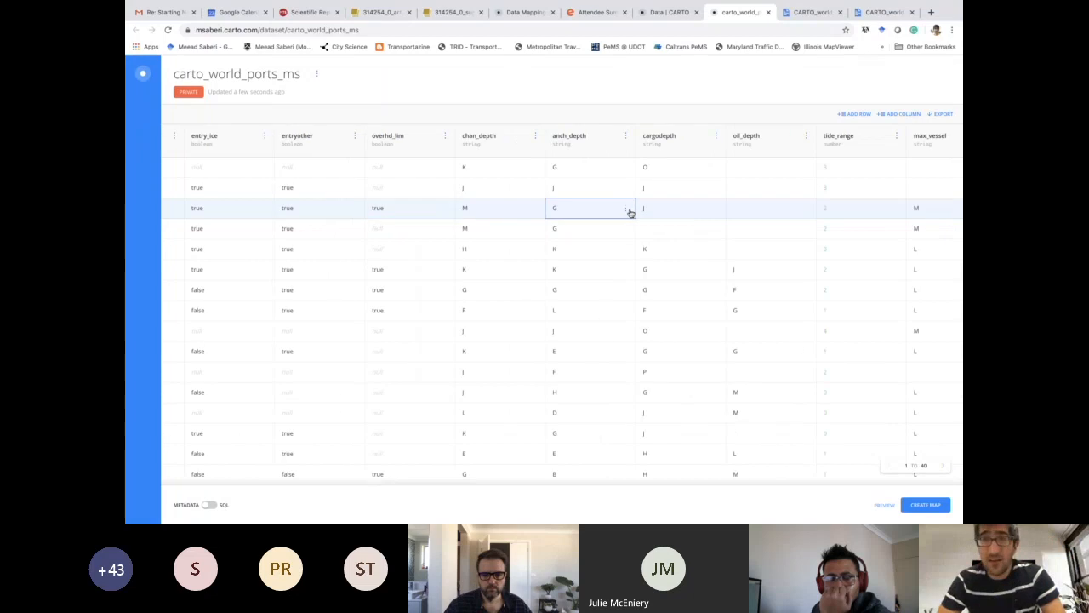
{"action": "scroll", "coordinate": [352, 209], "scroll_direction": "left", "scroll_amount": 6}
{"action": "scroll", "coordinate": [352, 209], "scroll_direction": "right", "scroll_amount": 8}
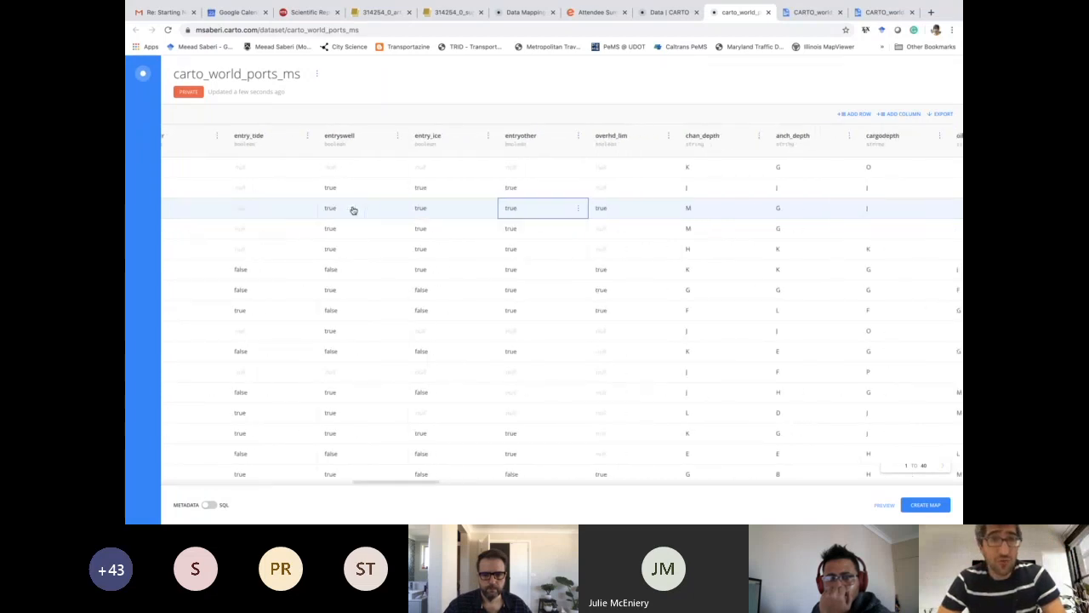
{"action": "left_click", "coordinate": [352, 210]}
{"action": "scroll", "coordinate": [352, 209], "scroll_direction": "right", "scroll_amount": 4}
{"action": "left_click", "coordinate": [357, 209]}
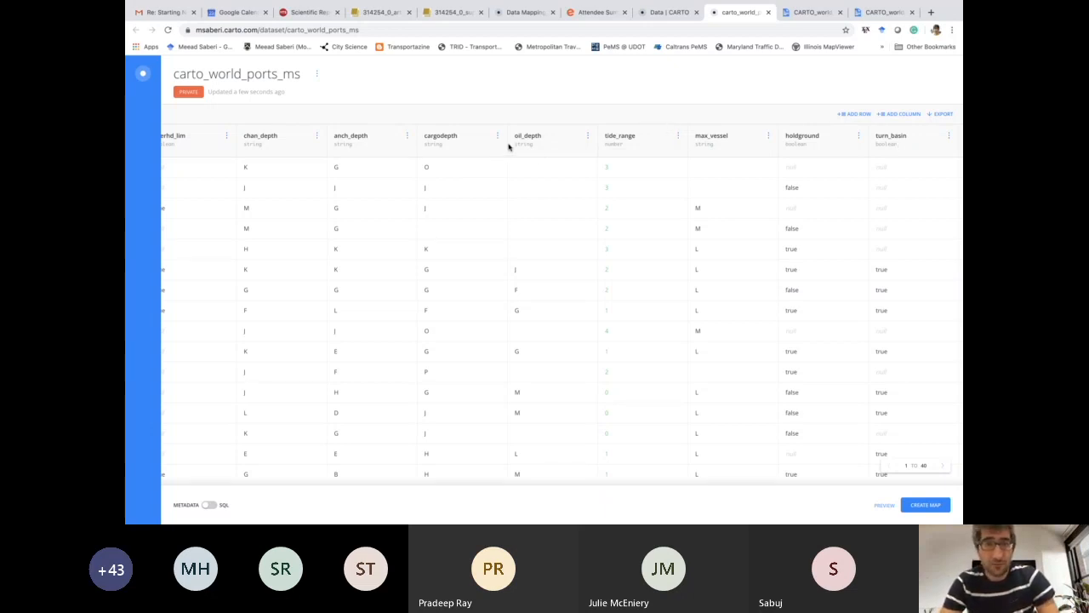
Step: Show the data type options available for changing the chan_depth column, leaving its type as it is
{"action": "scroll", "coordinate": [502, 146], "scroll_direction": "left", "scroll_amount": 3}
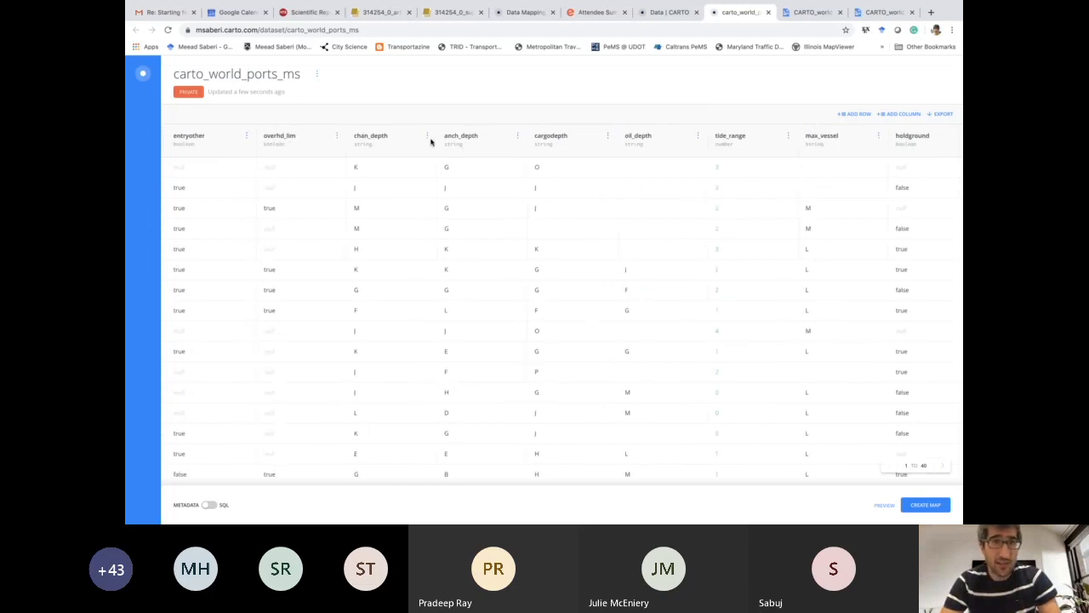
{"action": "left_click", "coordinate": [428, 137]}
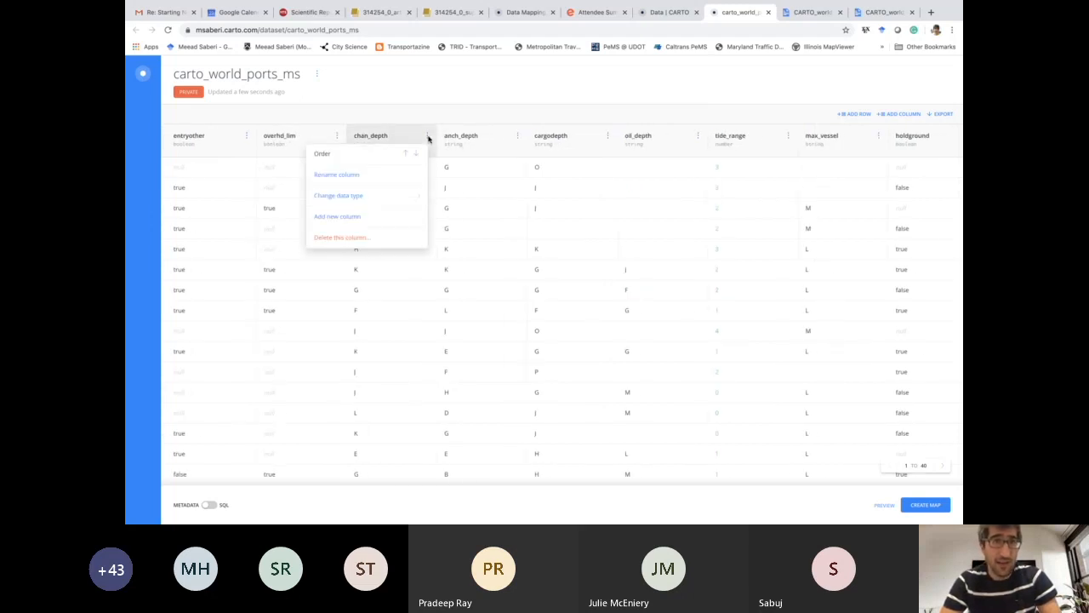
{"action": "left_click", "coordinate": [365, 198]}
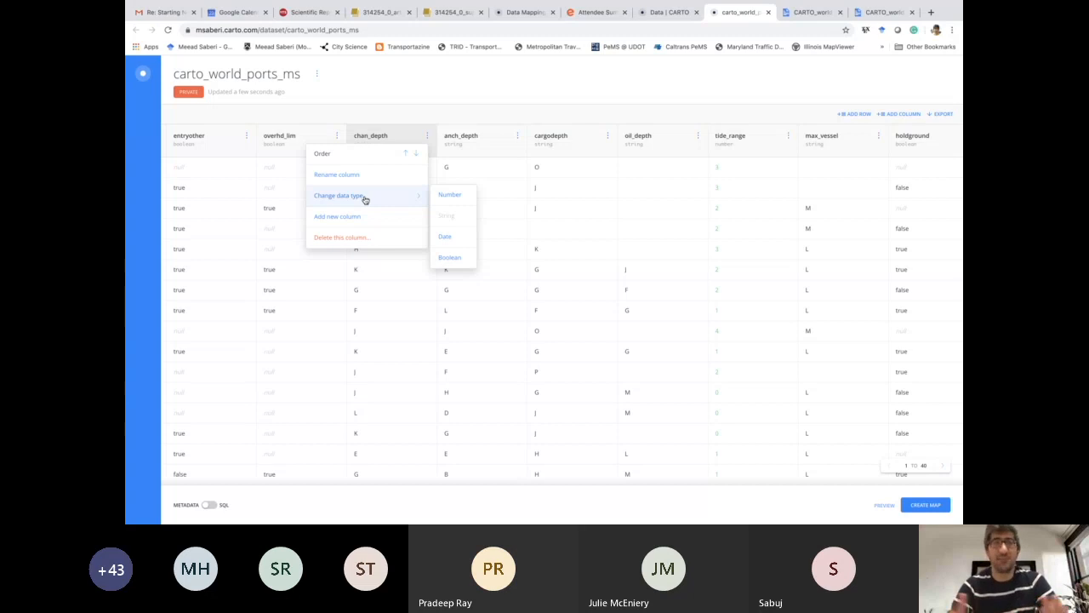
{"action": "left_click", "coordinate": [669, 100]}
Step: Examine the harborsize column's values and highlight its string data type in the ports table
{"action": "left_click", "coordinate": [377, 187]}
{"action": "scroll", "coordinate": [377, 188], "scroll_direction": "left", "scroll_amount": 5}
{"action": "scroll", "coordinate": [377, 188], "scroll_direction": "left", "scroll_amount": 10}
{"action": "left_click", "coordinate": [377, 188]}
{"action": "left_click", "coordinate": [377, 168]}
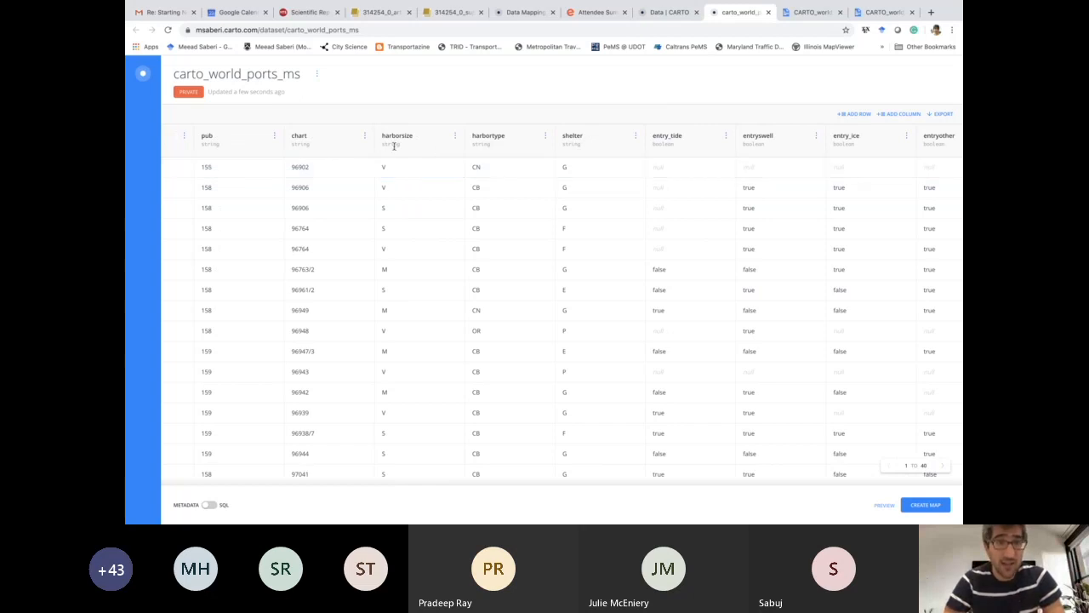
{"action": "left_click_drag", "start_coordinate": [401, 149], "coordinate": [381, 145]}
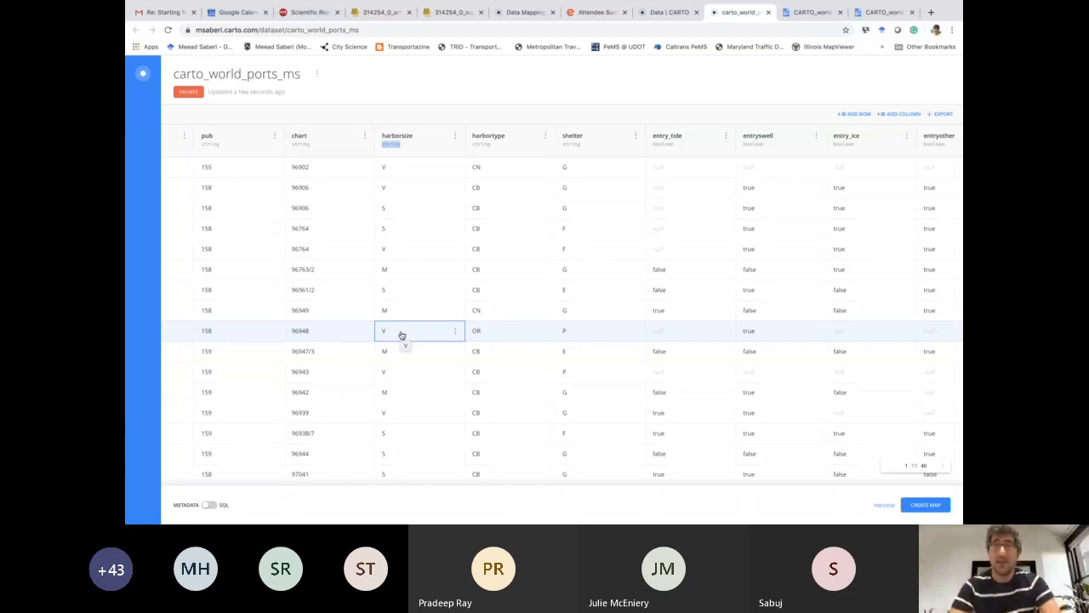
{"action": "left_click", "coordinate": [394, 146]}
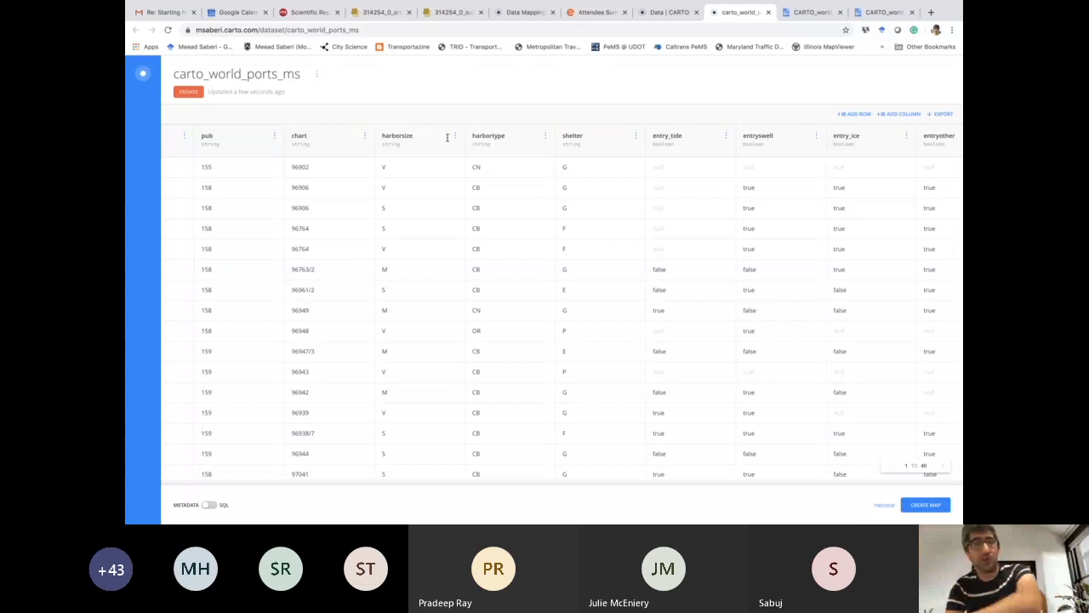
Step: Switch the ports table from METADATA to SQL and highlight the default query SELECT * FROM carto_world_ports_ms
{"action": "scroll", "coordinate": [619, 213], "scroll_direction": "right", "scroll_amount": 10}
{"action": "scroll", "coordinate": [432, 230], "scroll_direction": "left", "scroll_amount": 10}
{"action": "scroll", "coordinate": [431, 229], "scroll_direction": "left", "scroll_amount": 3}
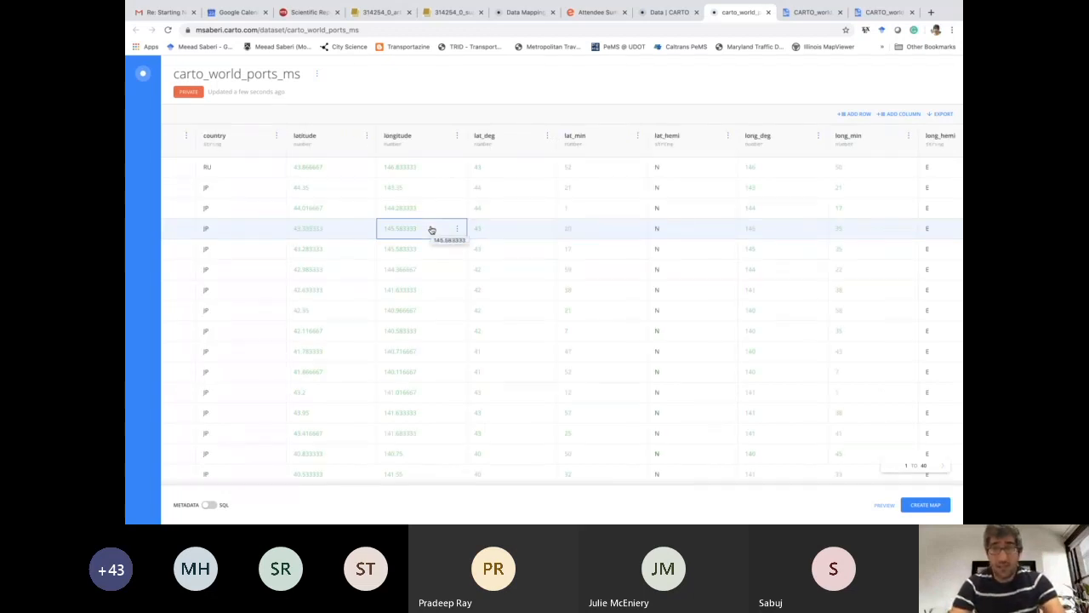
{"action": "left_click", "coordinate": [209, 507]}
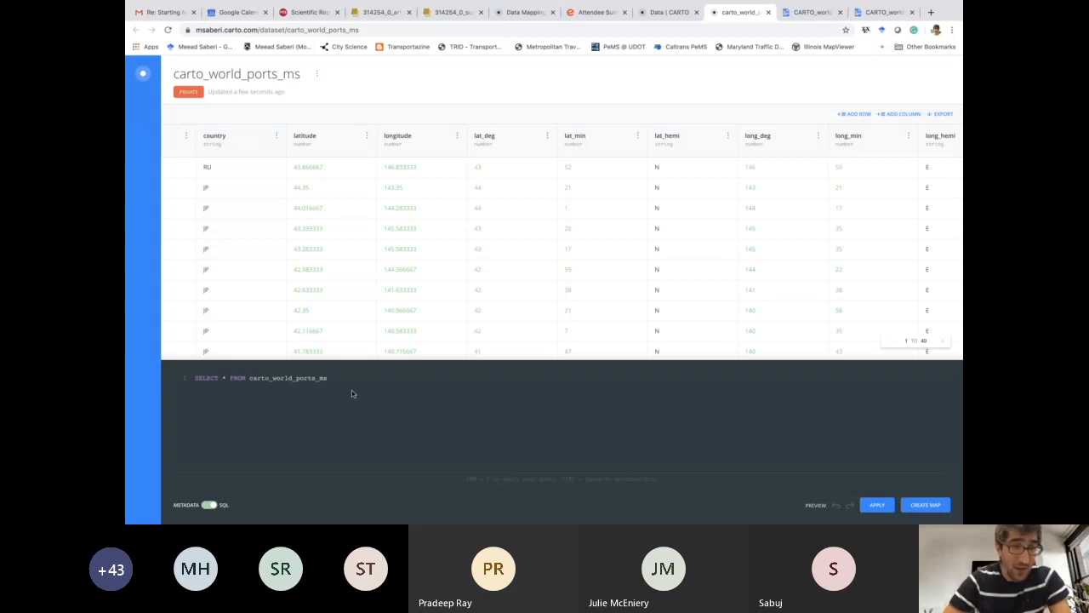
{"action": "left_click_drag", "start_coordinate": [332, 380], "coordinate": [261, 373]}
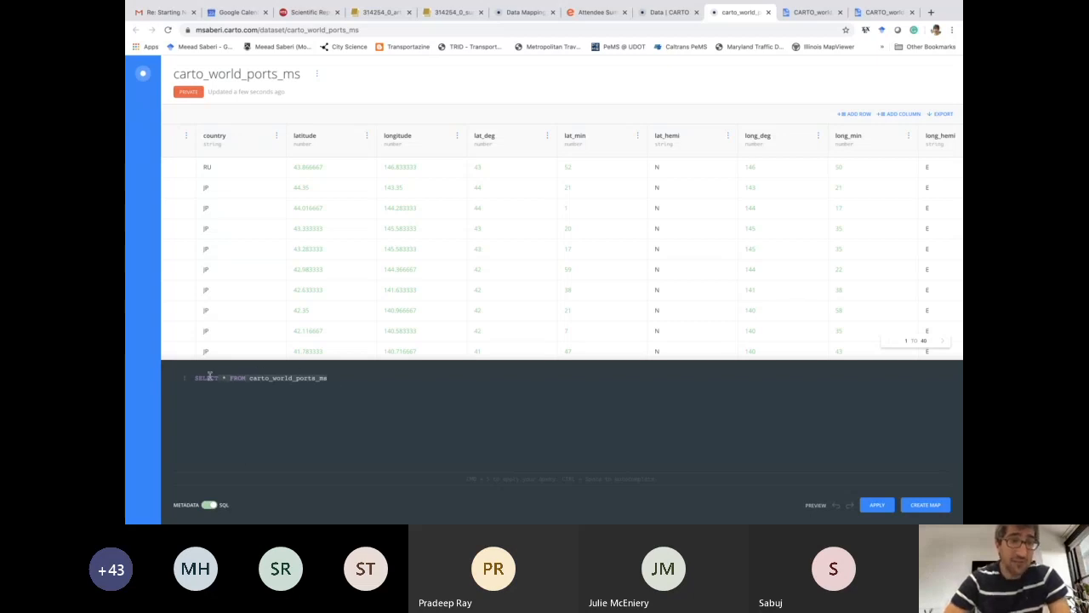
{"action": "left_click", "coordinate": [238, 377]}
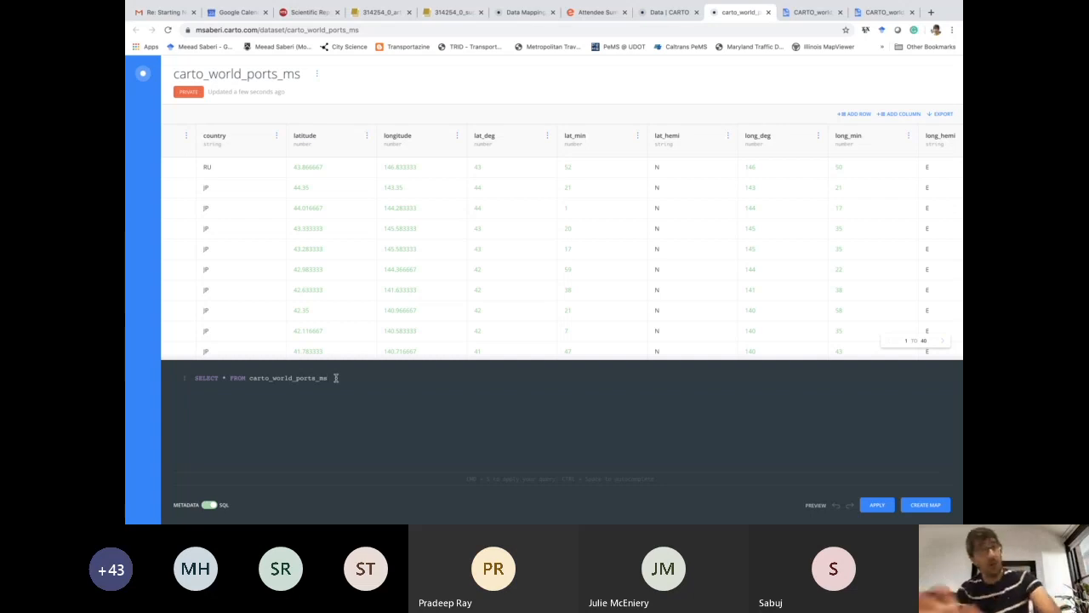
{"action": "left_click_drag", "start_coordinate": [336, 378], "coordinate": [194, 378]}
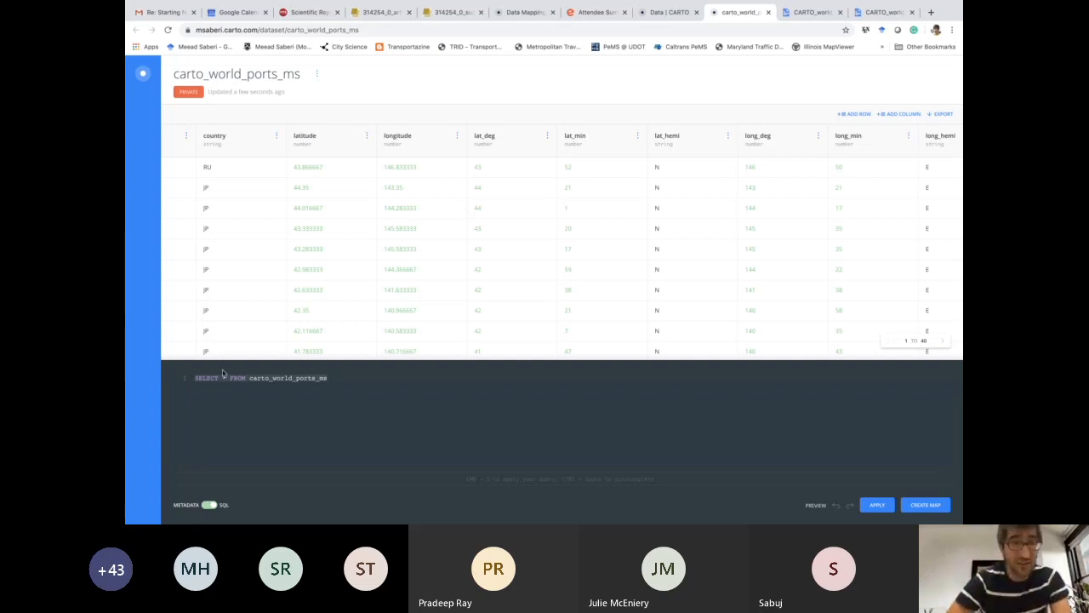
{"action": "key", "text": "Left"}
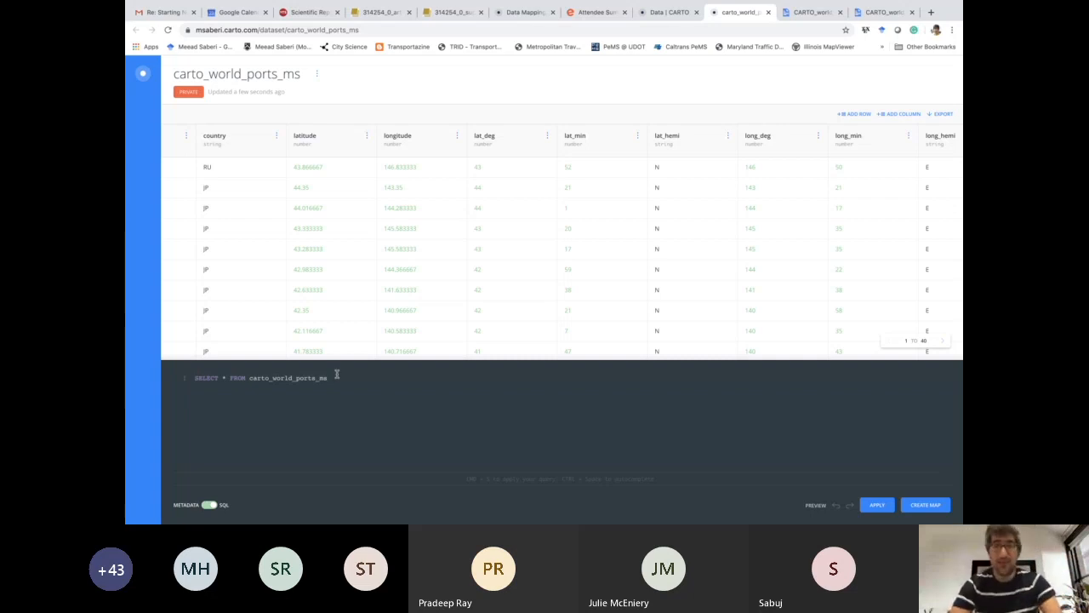
Step: Switch to the PDF guide in Acrobat and copy the example SQL query that selects chosen columns from world_ports
{"action": "key", "text": "ctrl+Up"}
{"action": "key", "text": "ctrl+Up"}
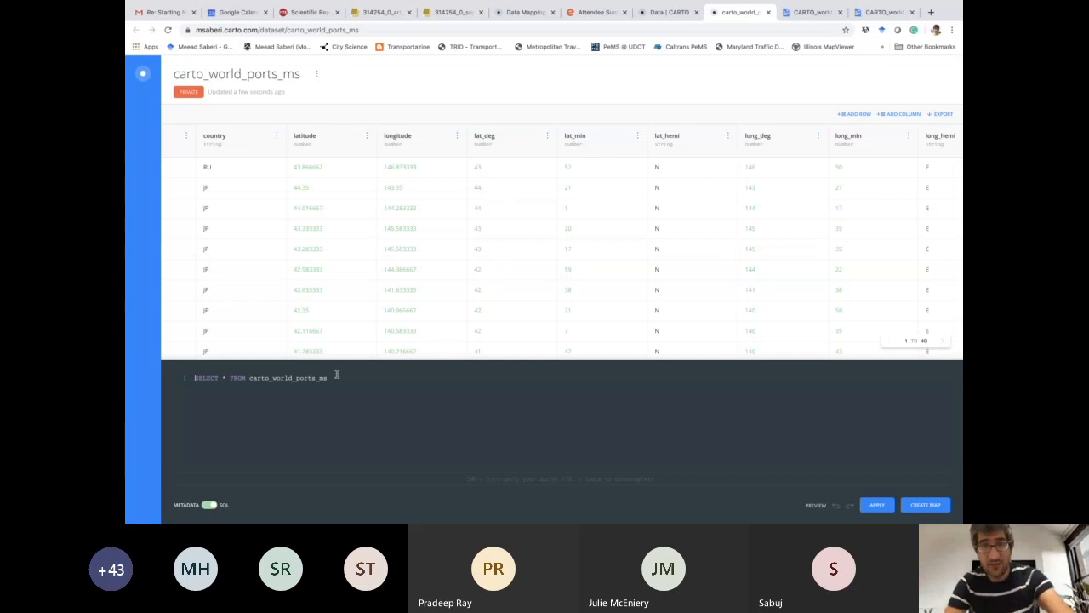
{"action": "key", "text": "ctrl+Up"}
{"action": "key", "text": "ctrl+Up"}
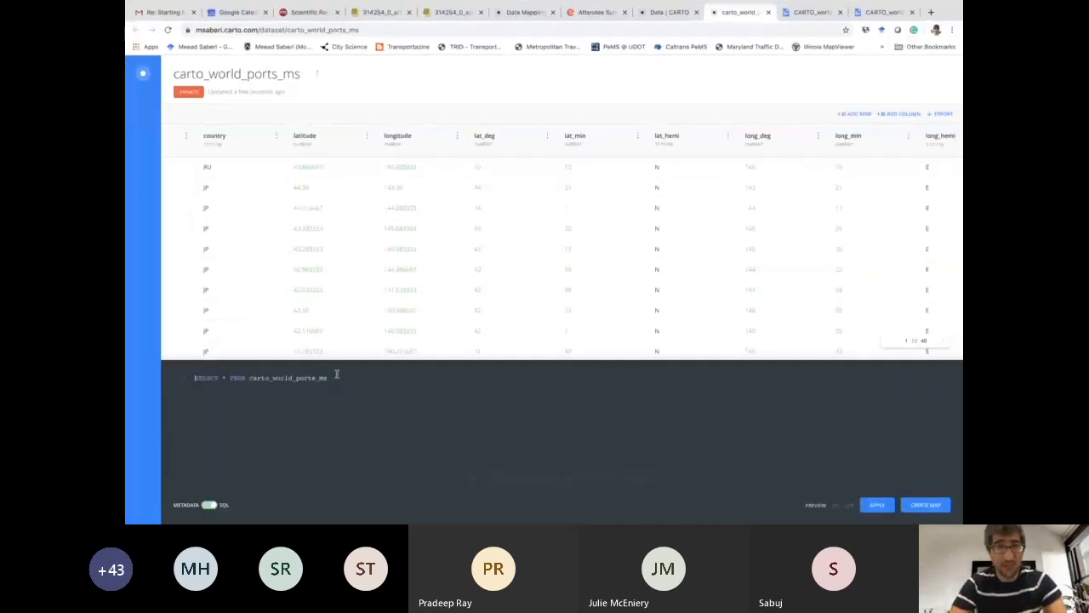
{"action": "key", "text": "ctrl+Left"}
{"action": "scroll", "coordinate": [461, 291], "scroll_direction": "up", "scroll_amount": 3}
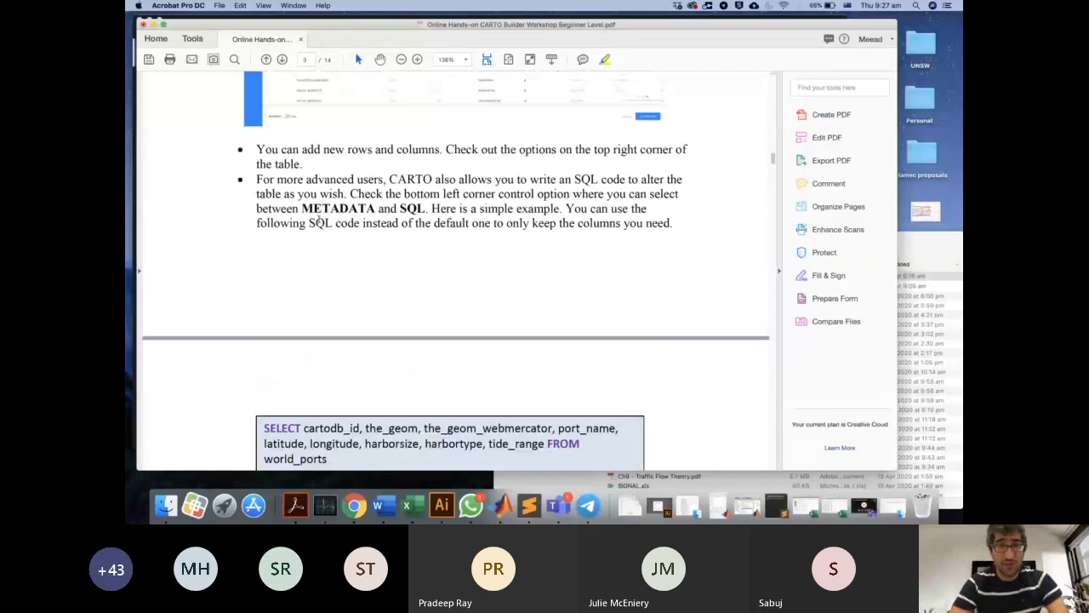
{"action": "scroll", "coordinate": [460, 291], "scroll_direction": "down", "scroll_amount": 2}
{"action": "scroll", "coordinate": [461, 291], "scroll_direction": "down", "scroll_amount": 2}
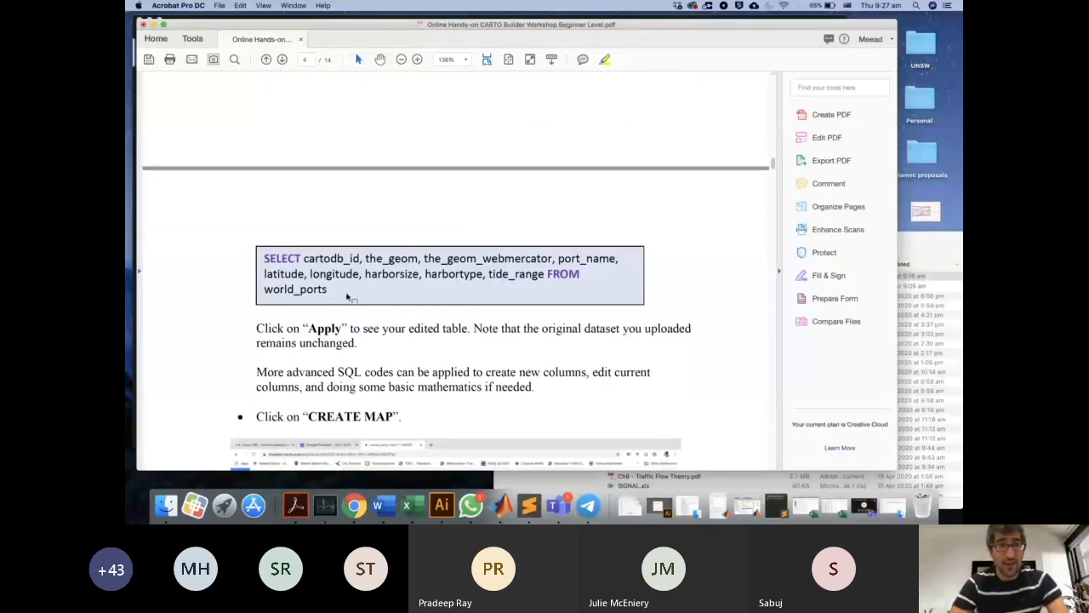
{"action": "left_click_drag", "start_coordinate": [328, 289], "coordinate": [263, 258]}
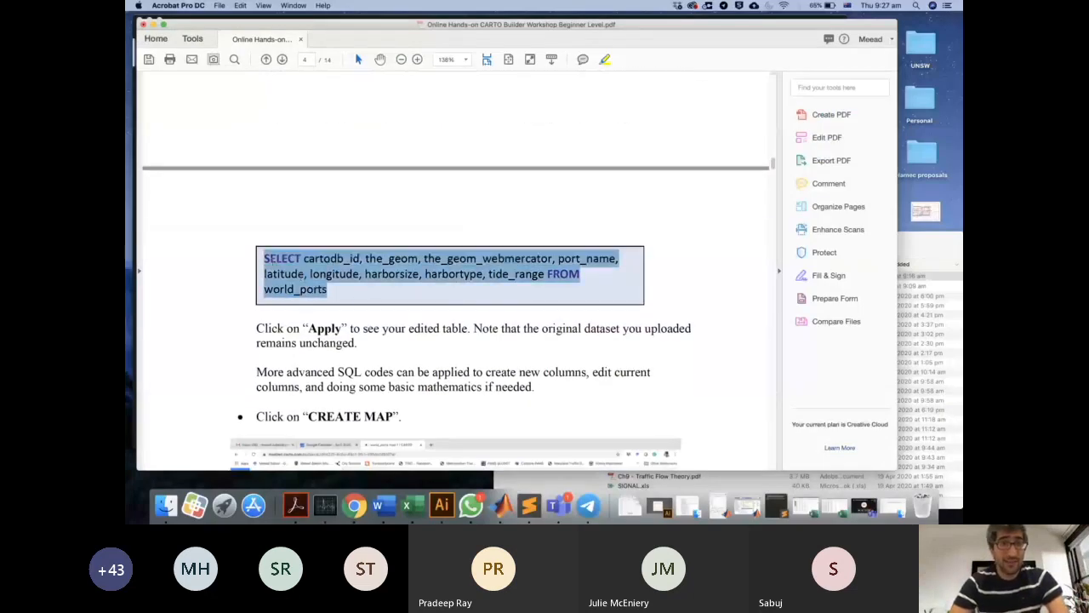
{"action": "key", "text": "super+c"}
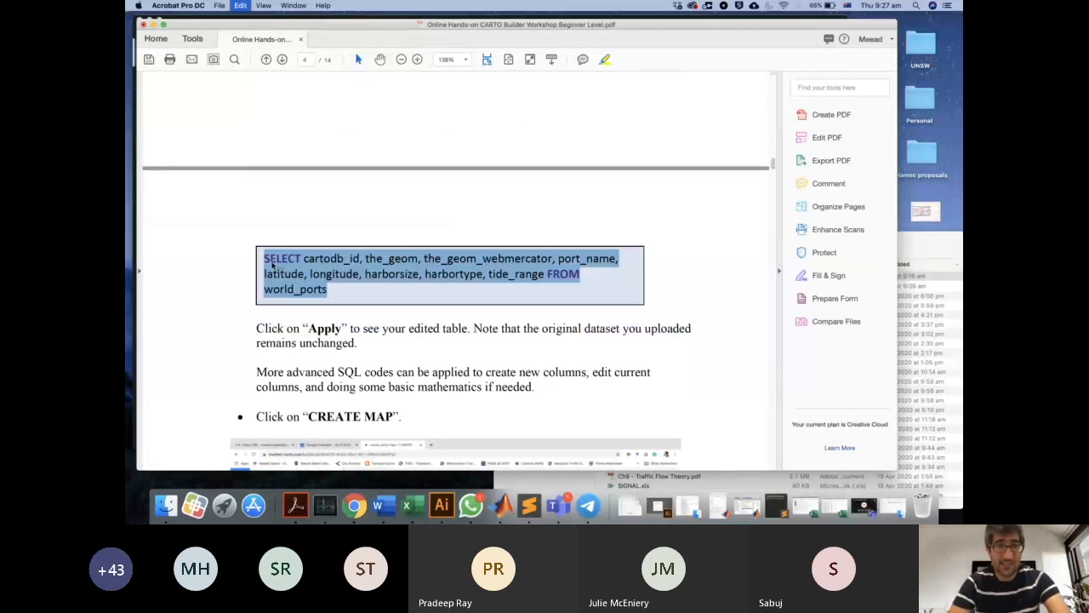
Step: Highlight the guide query's column list from cartodb_id to tide_range
{"action": "left_click", "coordinate": [336, 292]}
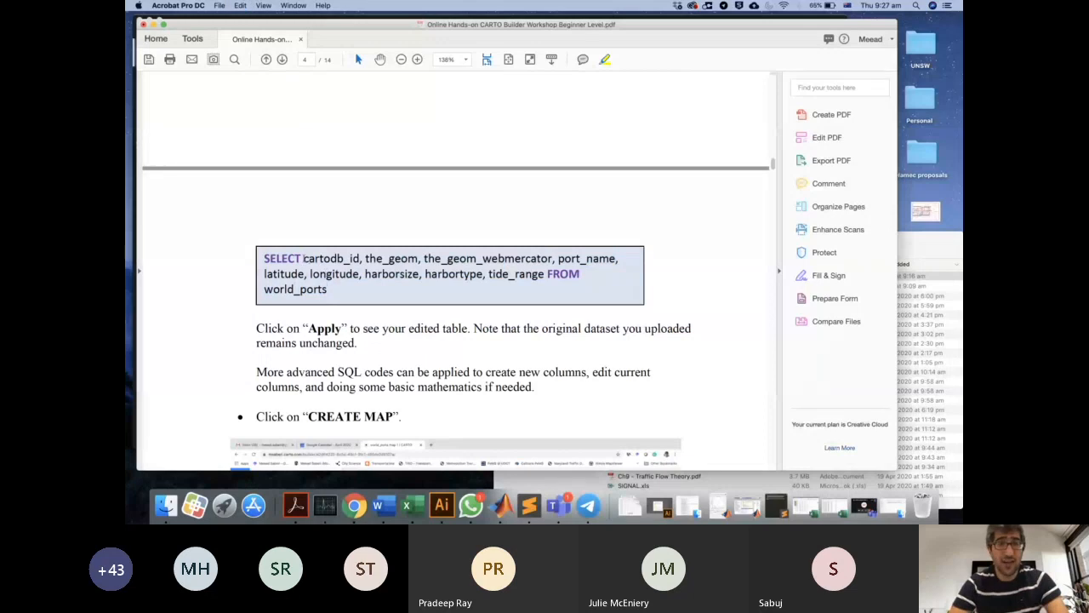
{"action": "left_click_drag", "start_coordinate": [304, 257], "coordinate": [421, 250]}
{"action": "left_click_drag", "start_coordinate": [517, 265], "coordinate": [536, 277]}
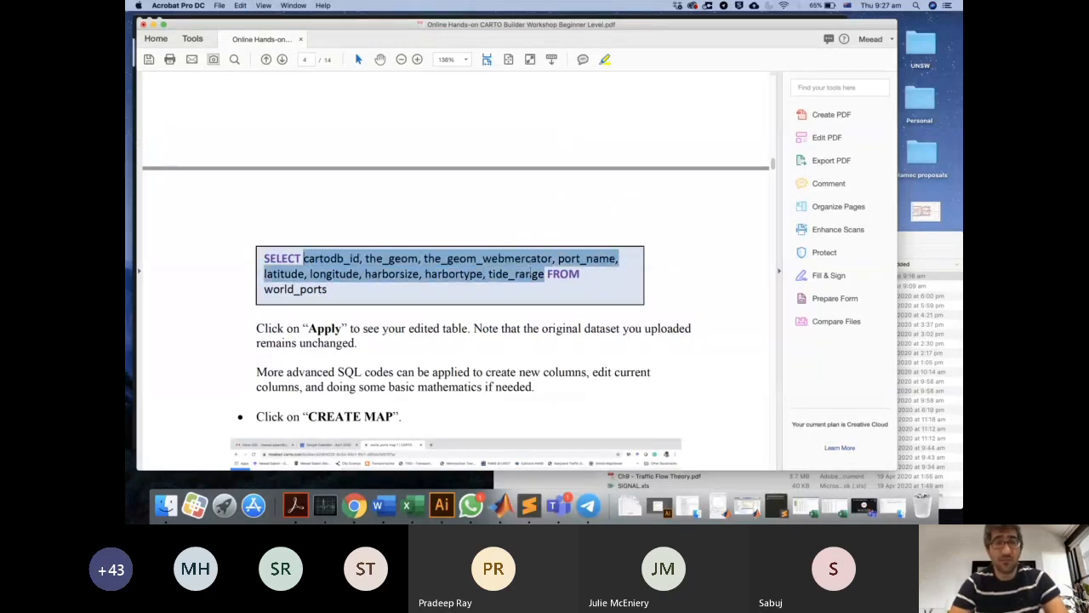
{"action": "left_click", "coordinate": [463, 293]}
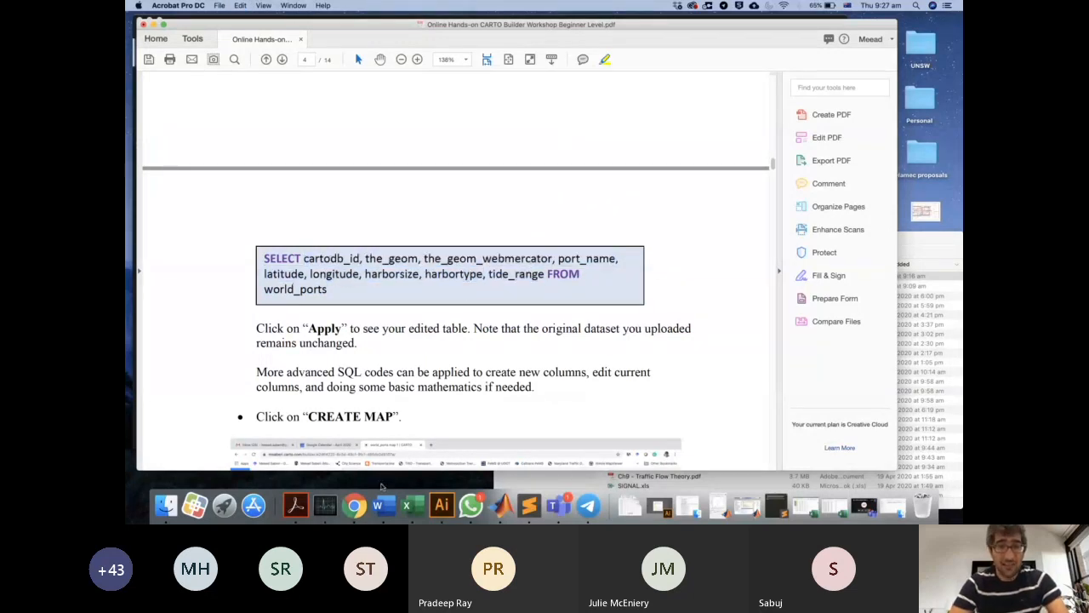
Step: Switch to Chrome and examine the ports table's many columns, including the communication, cargo, electrical, provisions and fuel fields
{"action": "left_click", "coordinate": [355, 506]}
{"action": "scroll", "coordinate": [831, 199], "scroll_direction": "right", "scroll_amount": 10}
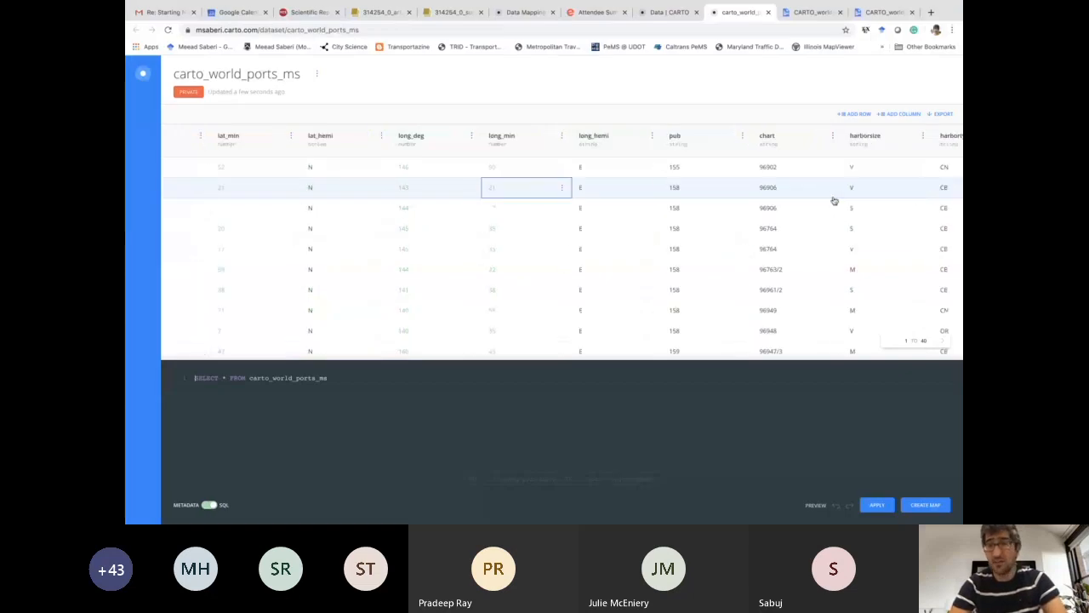
{"action": "scroll", "coordinate": [814, 201], "scroll_direction": "right", "scroll_amount": 4}
{"action": "scroll", "coordinate": [813, 200], "scroll_direction": "left", "scroll_amount": 10}
{"action": "scroll", "coordinate": [814, 201], "scroll_direction": "right", "scroll_amount": 10}
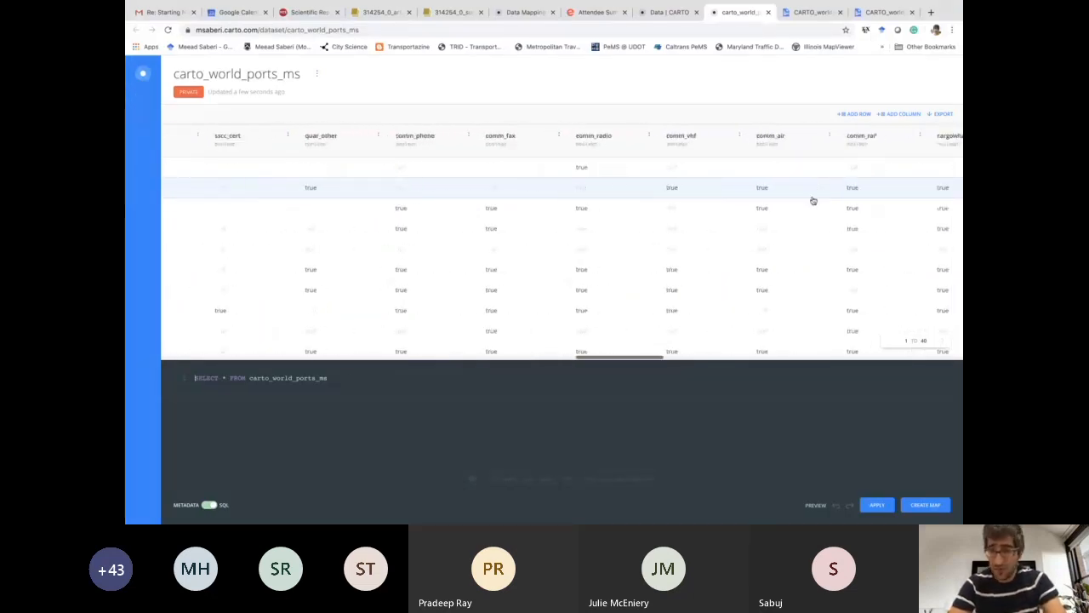
{"action": "scroll", "coordinate": [813, 201], "scroll_direction": "left", "scroll_amount": 10}
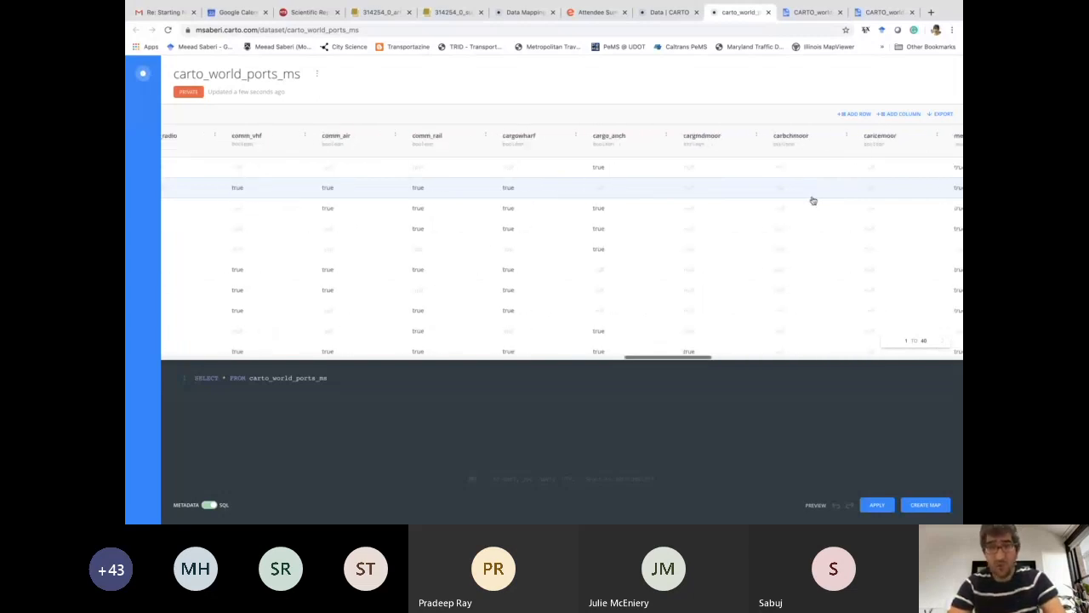
{"action": "scroll", "coordinate": [814, 201], "scroll_direction": "right", "scroll_amount": 6}
{"action": "scroll", "coordinate": [813, 201], "scroll_direction": "right", "scroll_amount": 10}
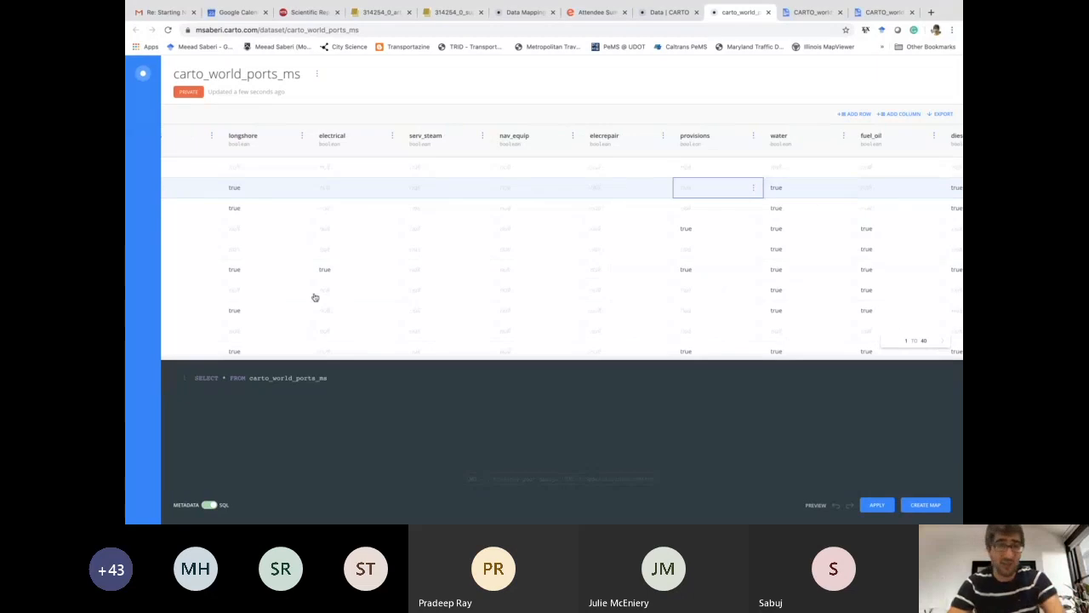
Step: Replace the default SQL query with the copied query selecting cartodb_id through tide_range from world_ports
{"action": "left_click", "coordinate": [275, 377]}
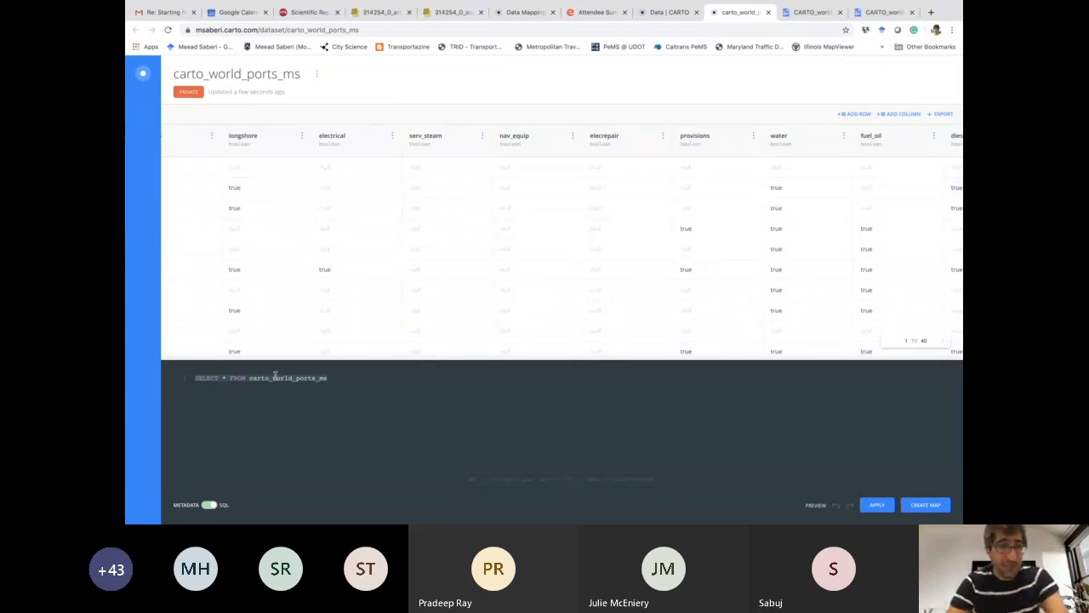
{"action": "key", "text": "ctrl+a"}
{"action": "key", "text": "ctrl+v"}
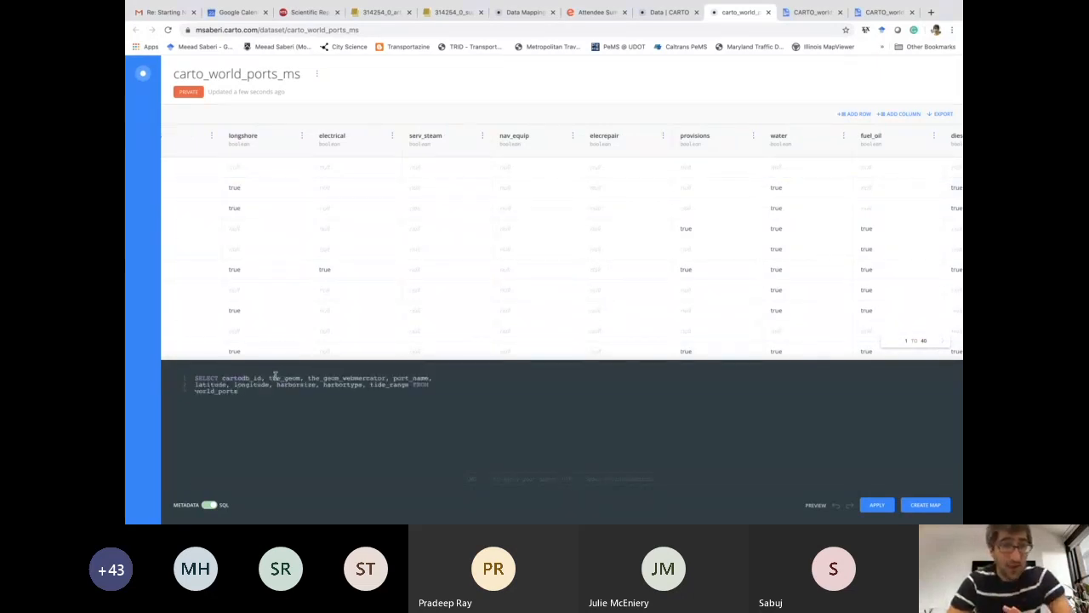
Step: Point out the cartodb_id, the_geom, the_geom_webmercator and port_name fields in the pasted query
{"action": "left_click", "coordinate": [414, 385]}
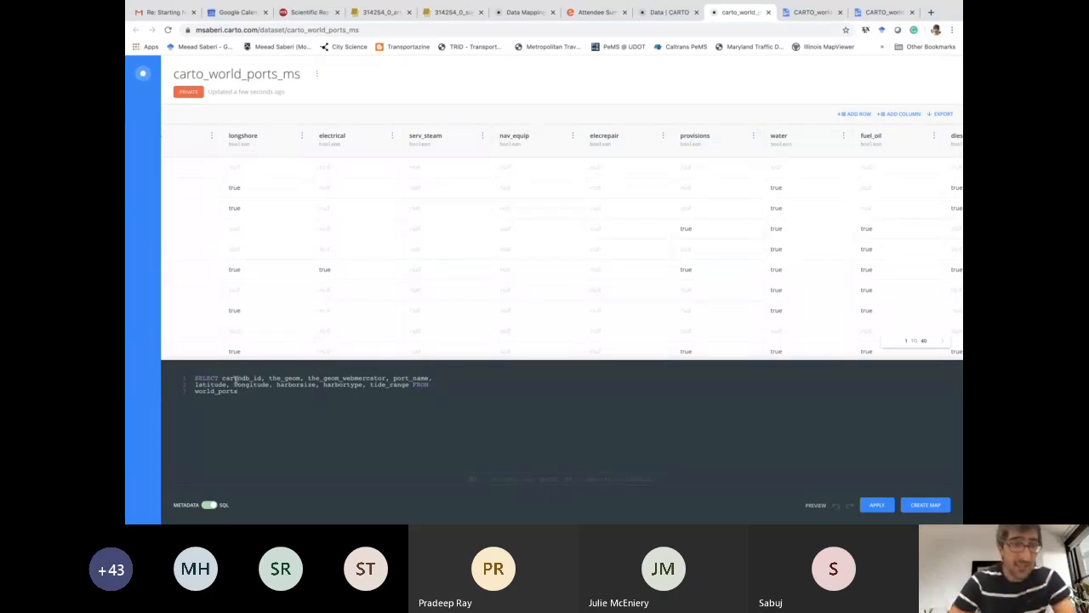
{"action": "left_click_drag", "start_coordinate": [234, 379], "coordinate": [262, 377]}
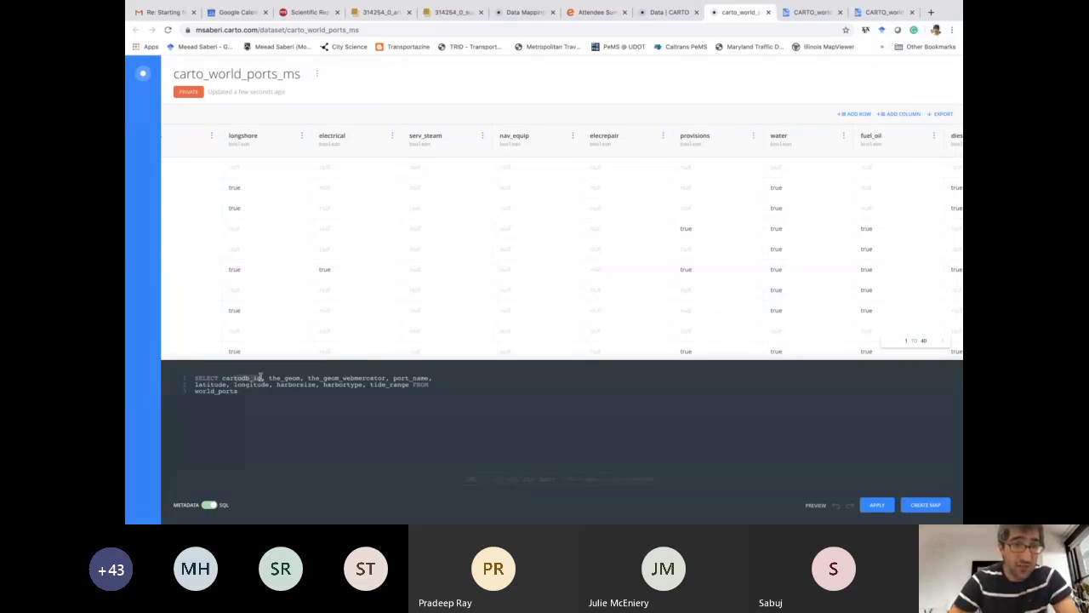
{"action": "left_click", "coordinate": [285, 377]}
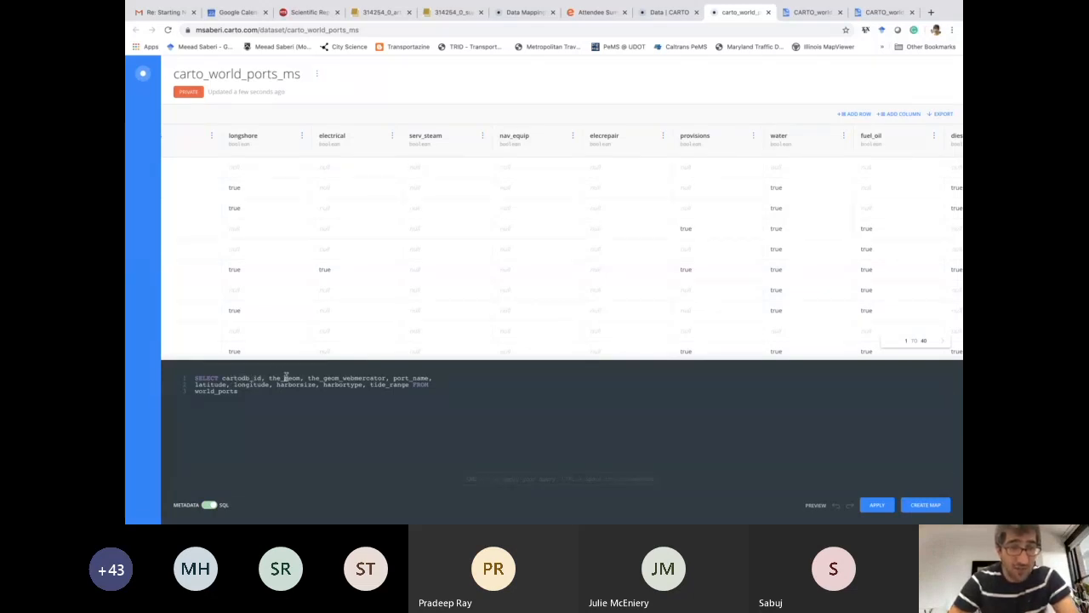
{"action": "left_click_drag", "start_coordinate": [310, 378], "coordinate": [386, 378]}
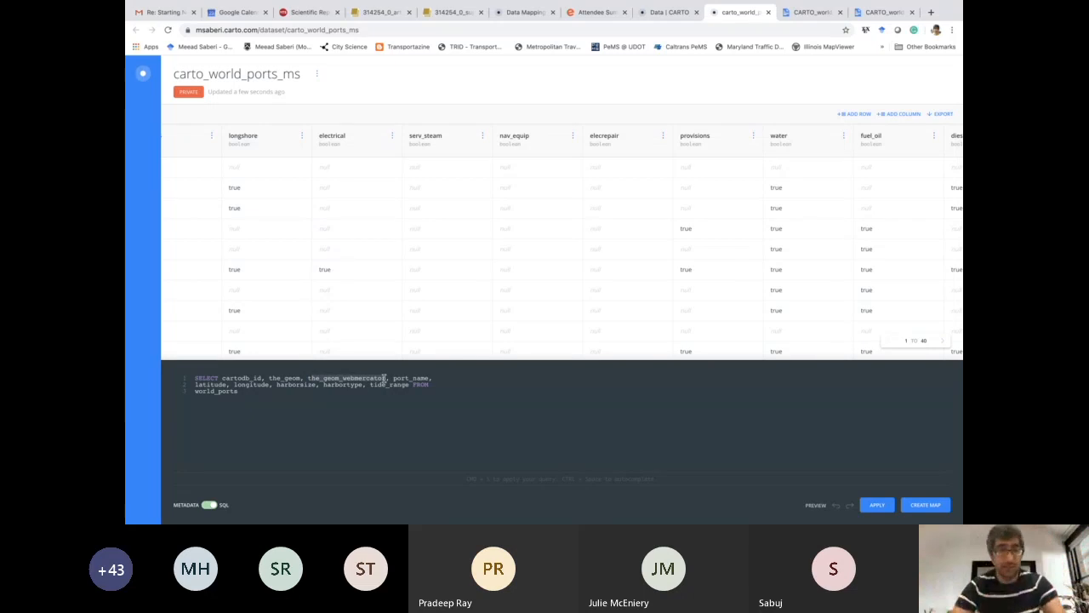
{"action": "left_click", "coordinate": [400, 379]}
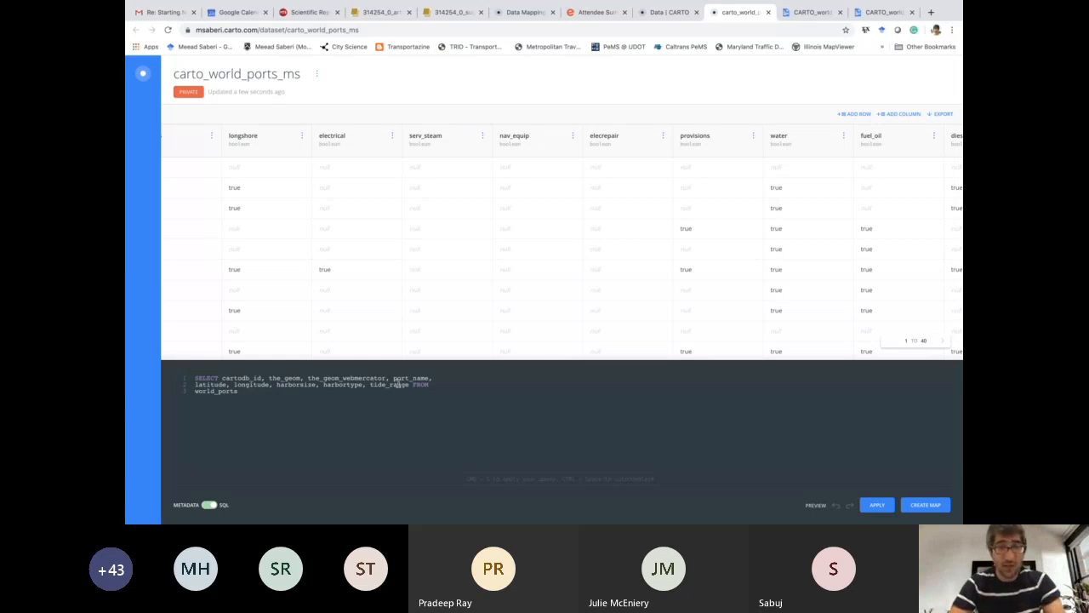
{"action": "left_click", "coordinate": [320, 380]}
{"action": "left_click", "coordinate": [228, 380]}
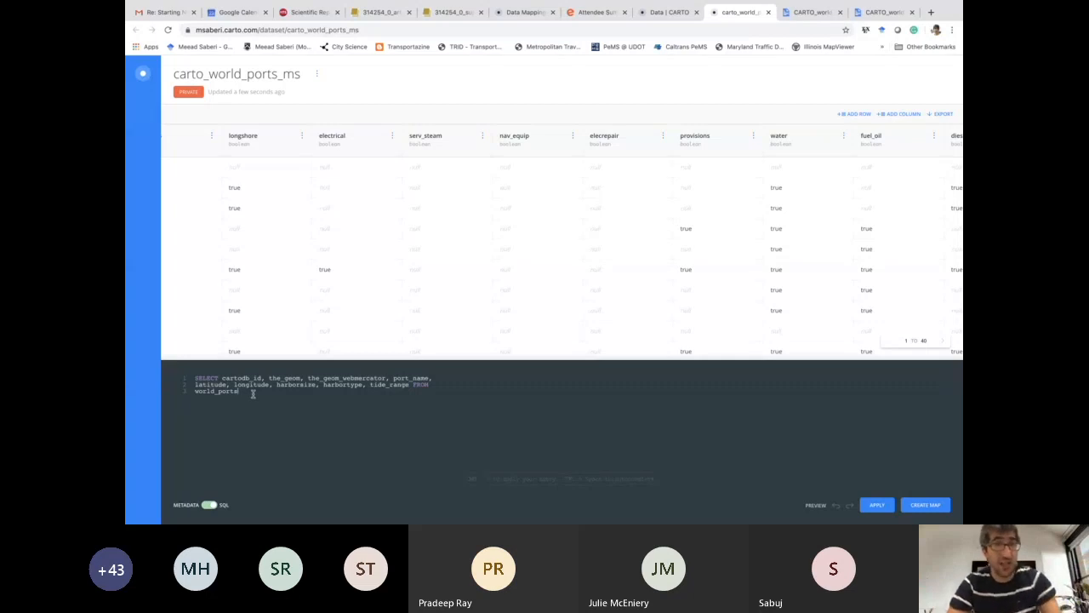
Step: Change the table name in the SQL query's FROM clause from world_ports to carto_world_ports_ms
{"action": "key", "text": "Left"}
{"action": "key", "text": "Left"}
{"action": "key", "text": "Left"}
{"action": "key", "text": "Left"}
{"action": "key", "text": "Left"}
{"action": "key", "text": "Left"}
{"action": "key", "text": "Left"}
{"action": "key", "text": "Left"}
{"action": "key", "text": "Left"}
{"action": "key", "text": "Left"}
{"action": "key", "text": "Left"}
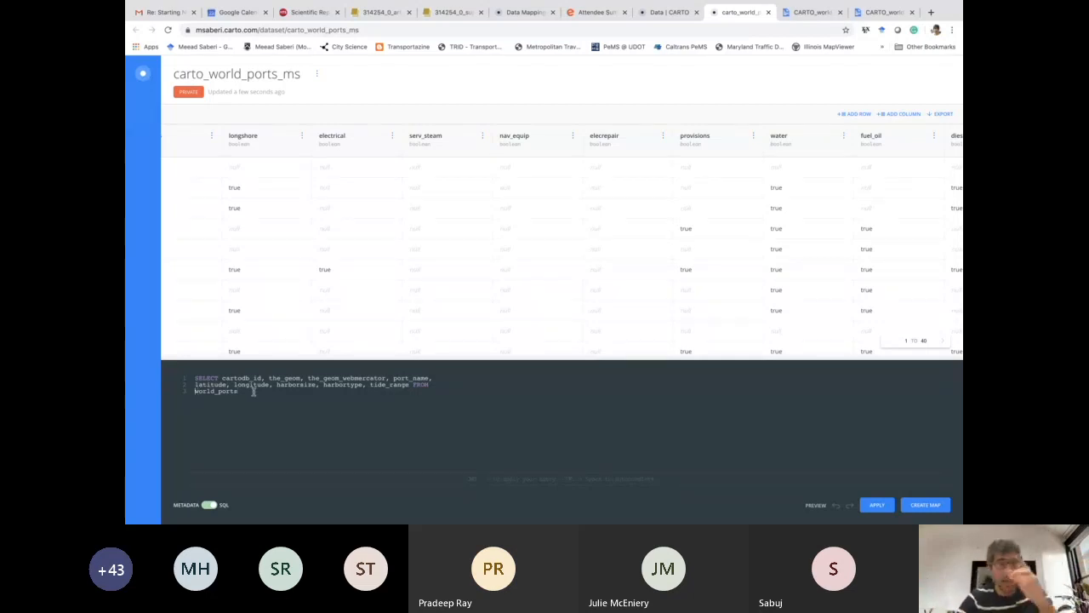
{"action": "type", "text": "carto"}
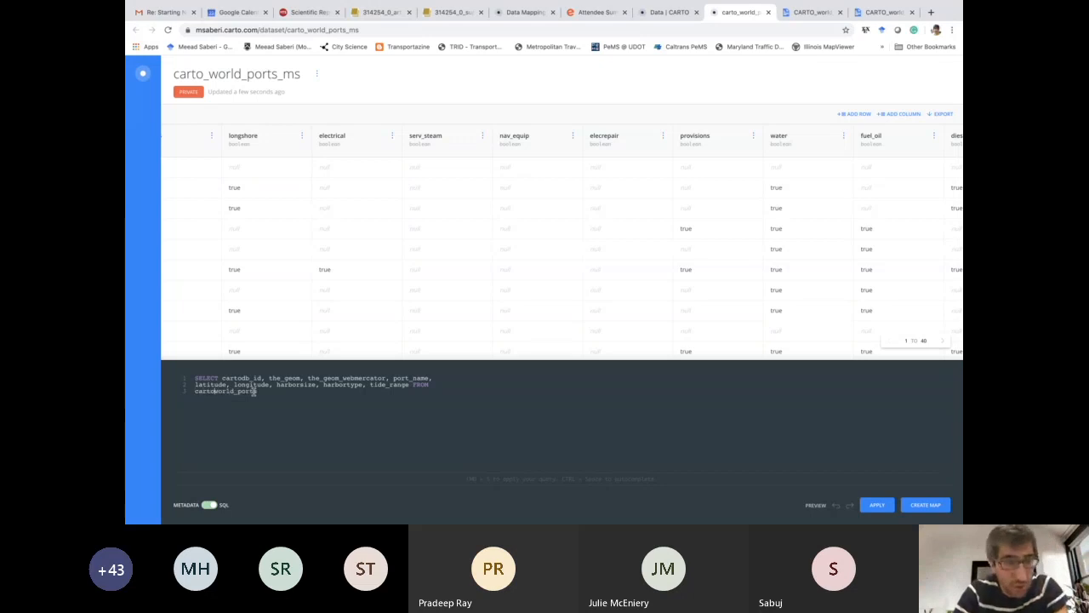
{"action": "type", "text": "_"}
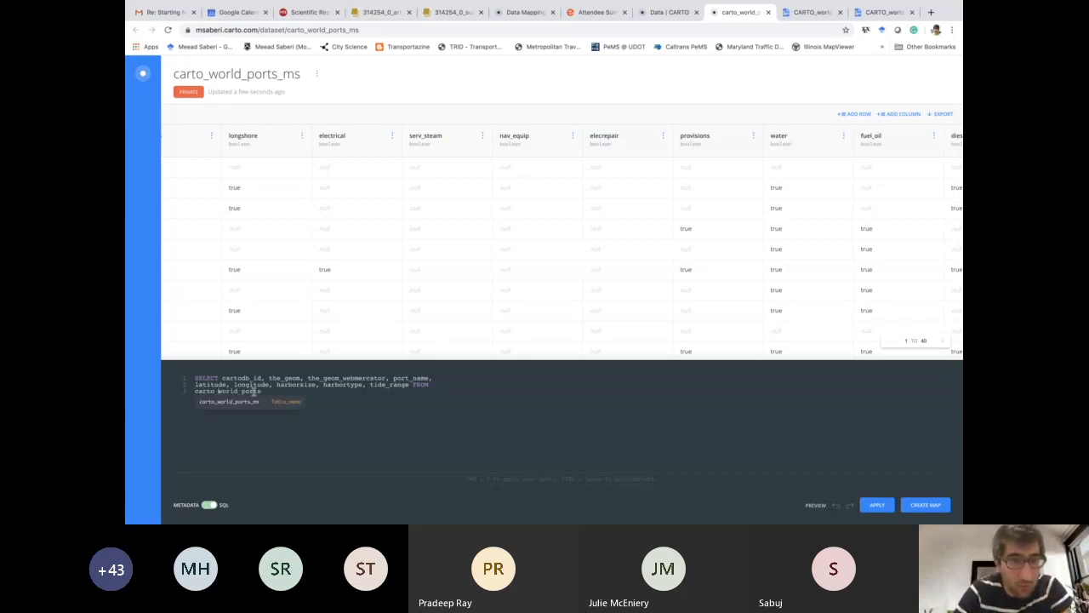
{"action": "left_click", "coordinate": [249, 400]}
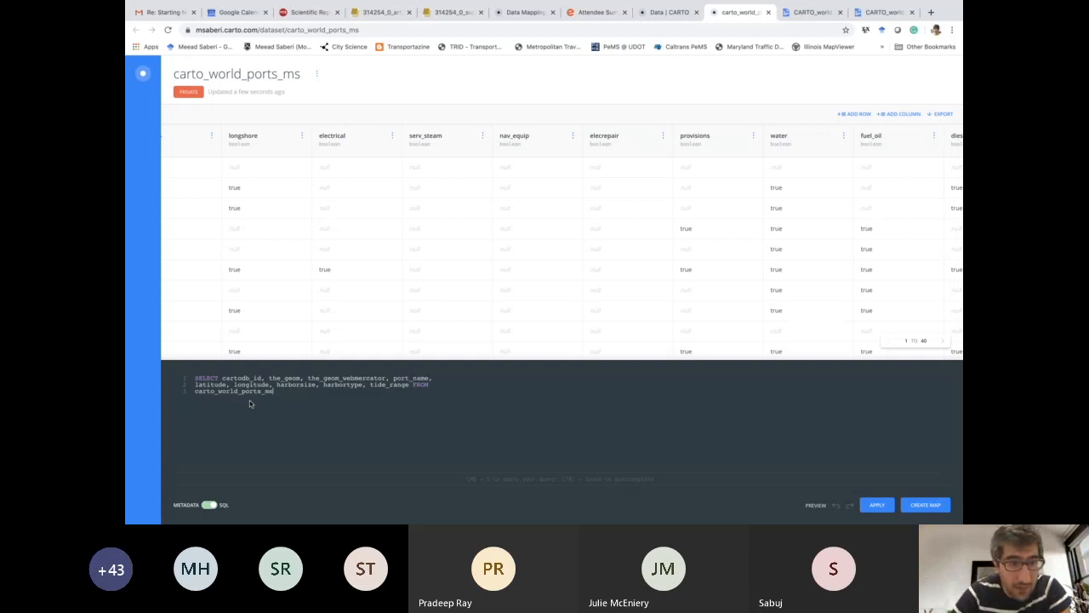
Step: Put the FROM keyword on the same line as the table name, below the column list
{"action": "left_click", "coordinate": [413, 384]}
{"action": "key", "text": "Return"}
{"action": "left_click", "coordinate": [197, 398]}
{"action": "key", "text": "BackSpace"}
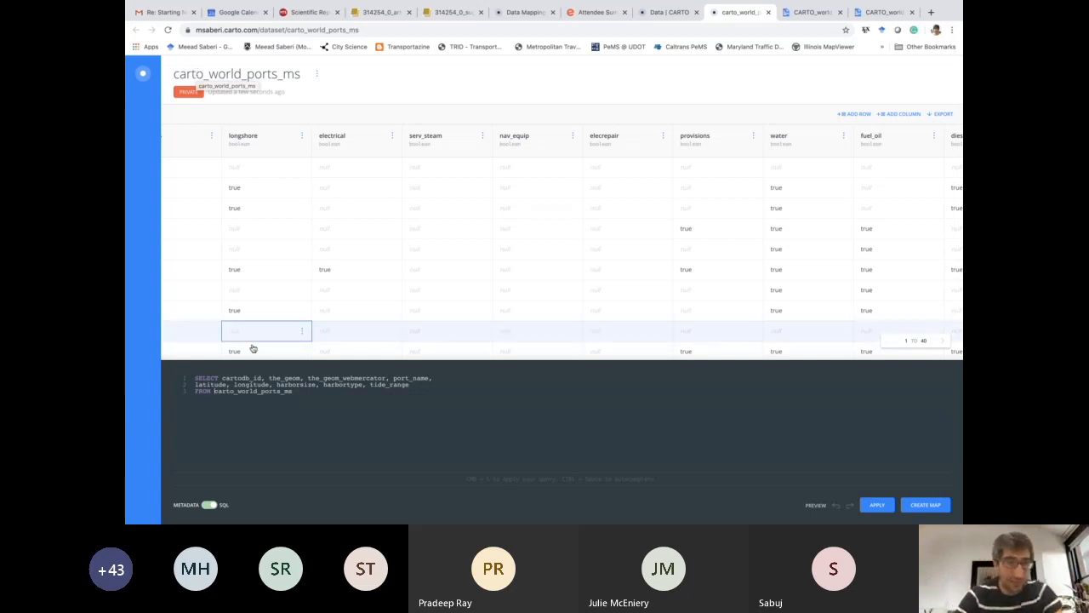
Step: Highlight the carto_world_ports_ms table name in the query and apply the query to the dataset
{"action": "key", "text": "ctrl+a"}
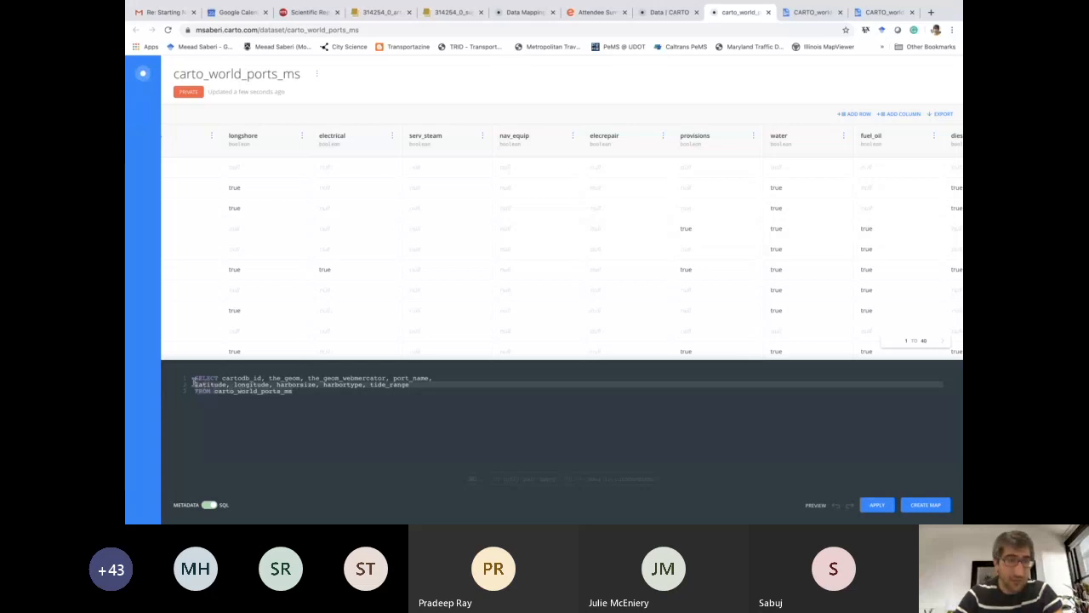
{"action": "left_click", "coordinate": [297, 392]}
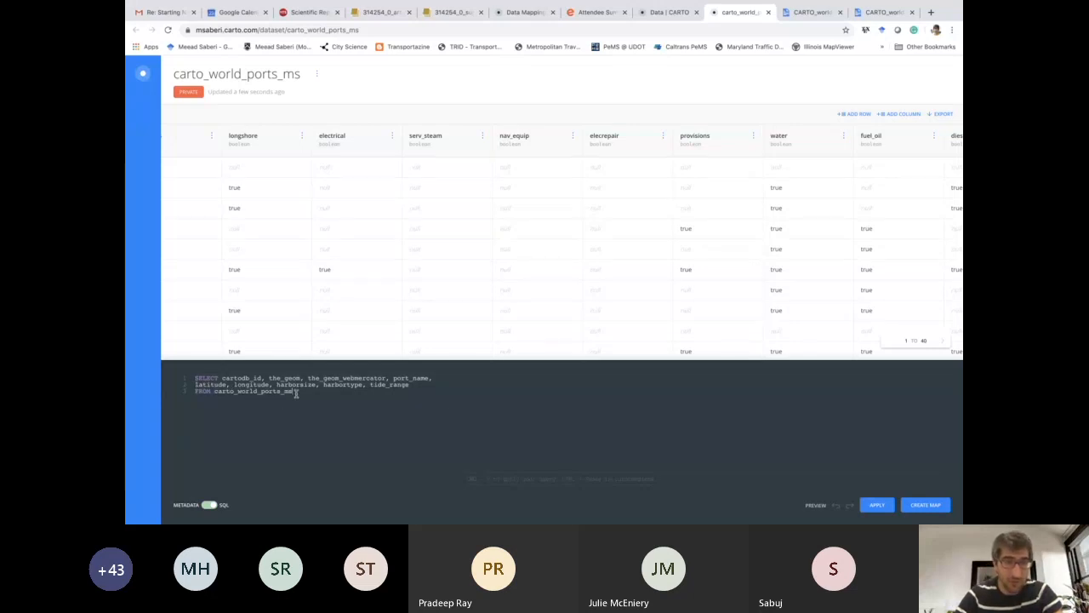
{"action": "left_click_drag", "start_coordinate": [297, 392], "coordinate": [213, 392]}
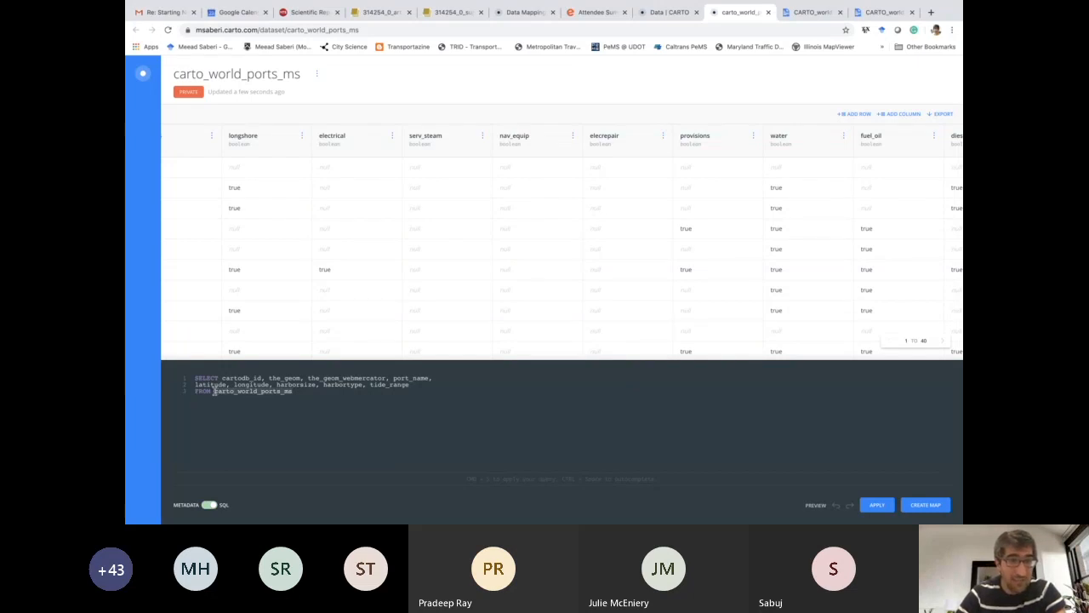
{"action": "left_click", "coordinate": [297, 392]}
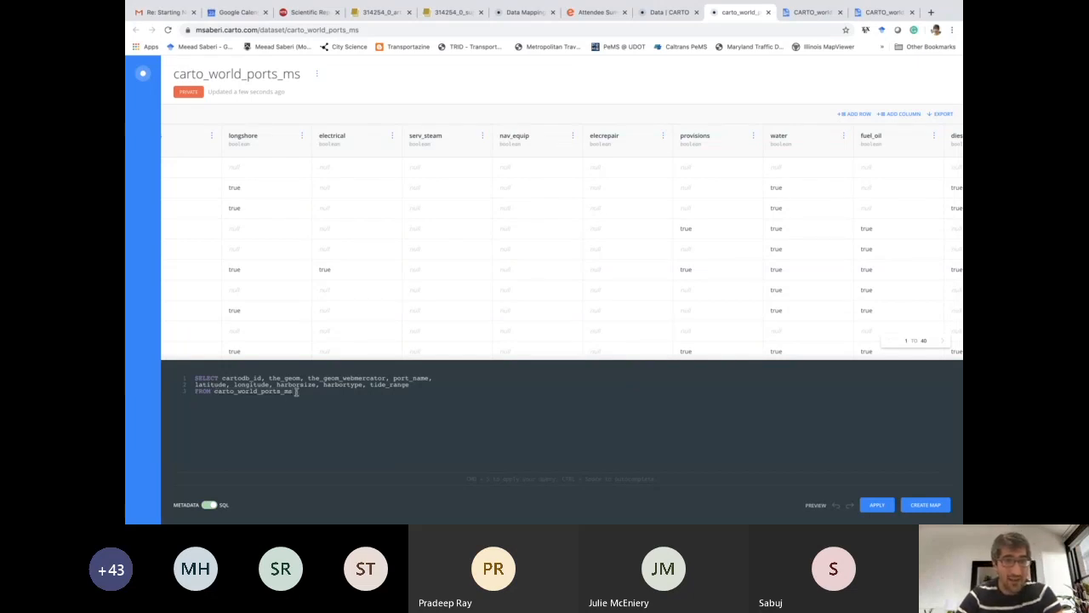
{"action": "left_click", "coordinate": [877, 505]}
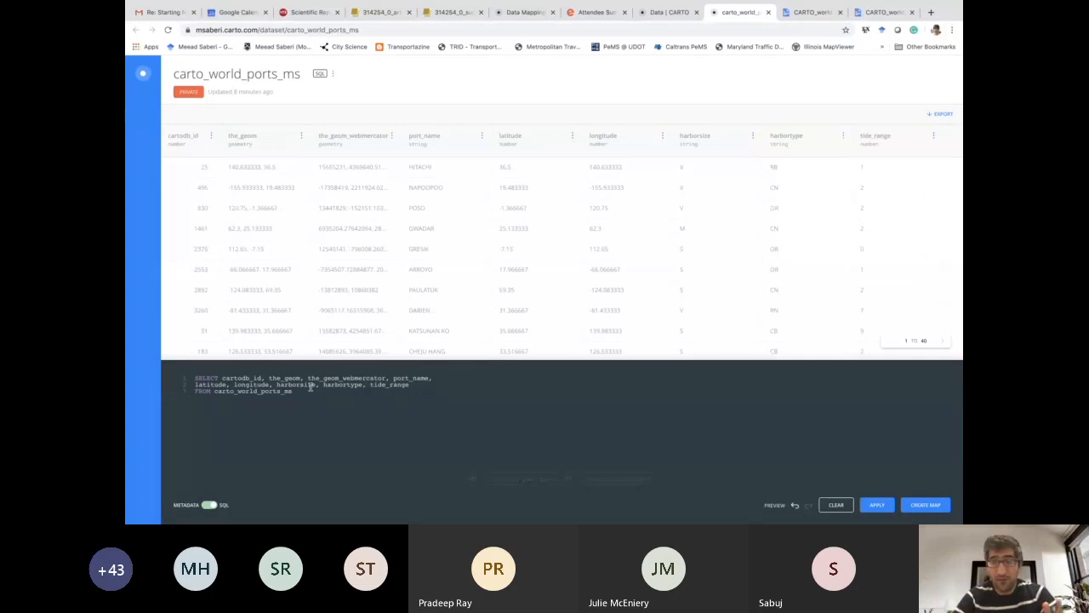
Step: Switch to Teams to check the meeting chat, view CARTO_world_ports.csv in Chrome, and return to the Teams chat
{"action": "key", "text": "ctrl+Up"}
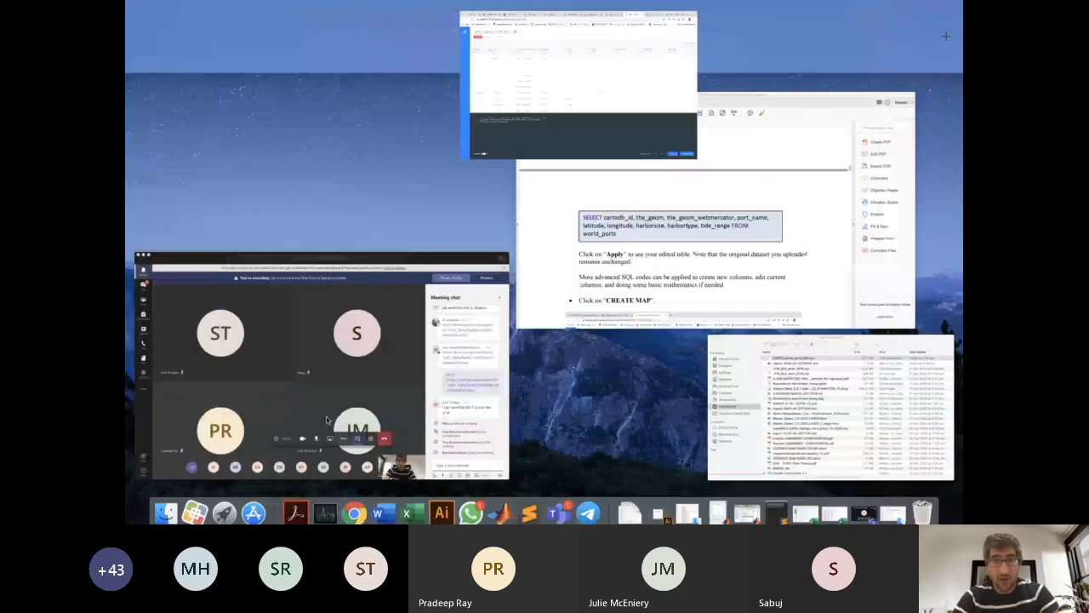
{"action": "left_click", "coordinate": [326, 420]}
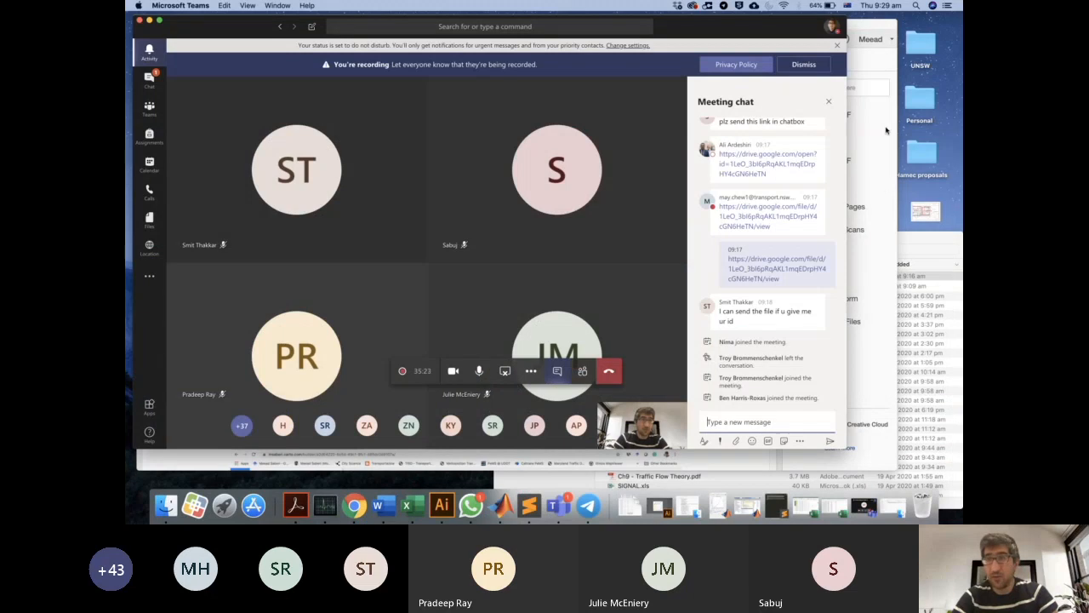
{"action": "left_click", "coordinate": [351, 499]}
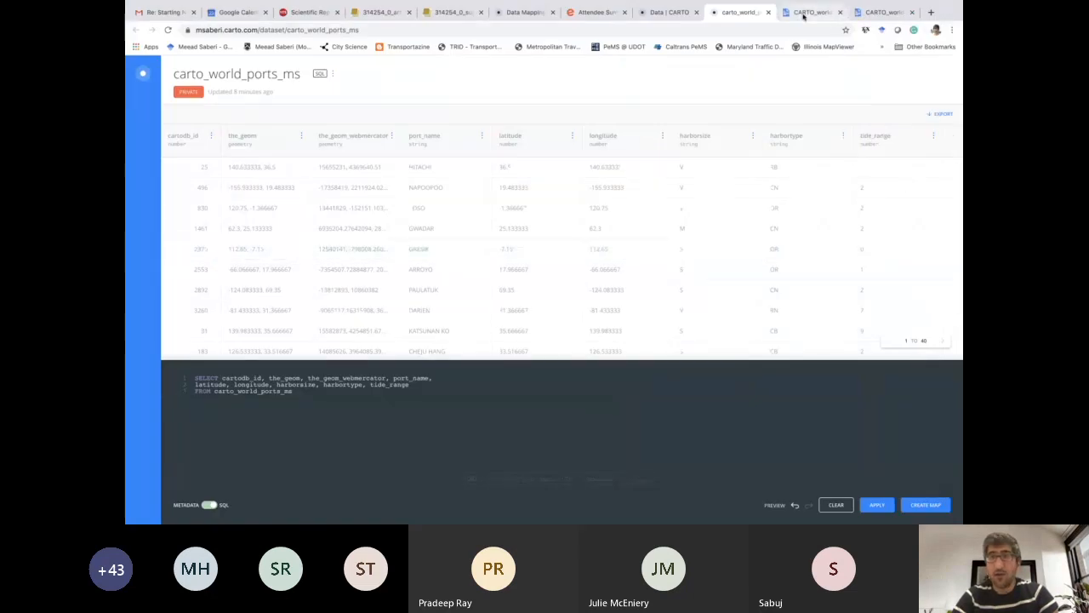
{"action": "left_click", "coordinate": [803, 15]}
{"action": "left_click", "coordinate": [872, 15]}
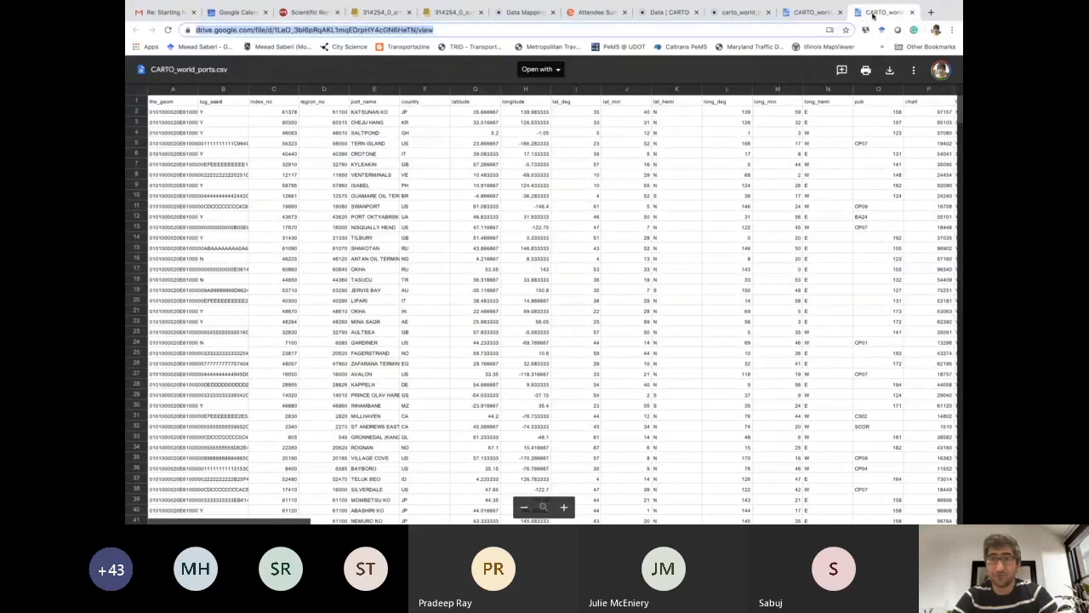
{"action": "left_click", "coordinate": [811, 13]}
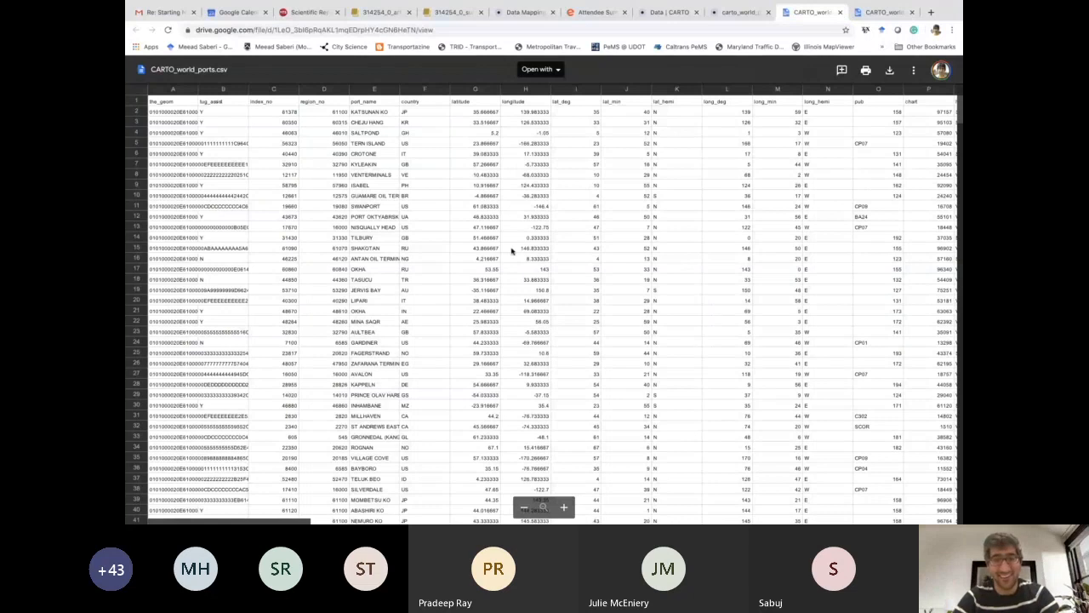
{"action": "key", "text": "ctrl+Left"}
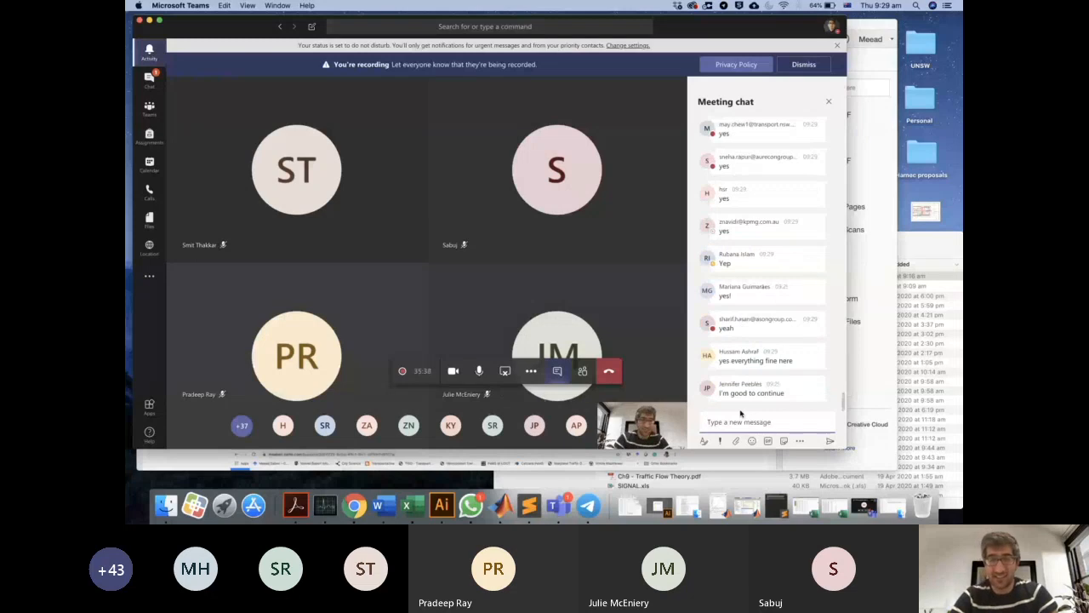
Step: Switch back to the CARTO dataset page in Chrome and create a map from the carto_world_ports_ms query
{"action": "key", "text": "ctrl+Up"}
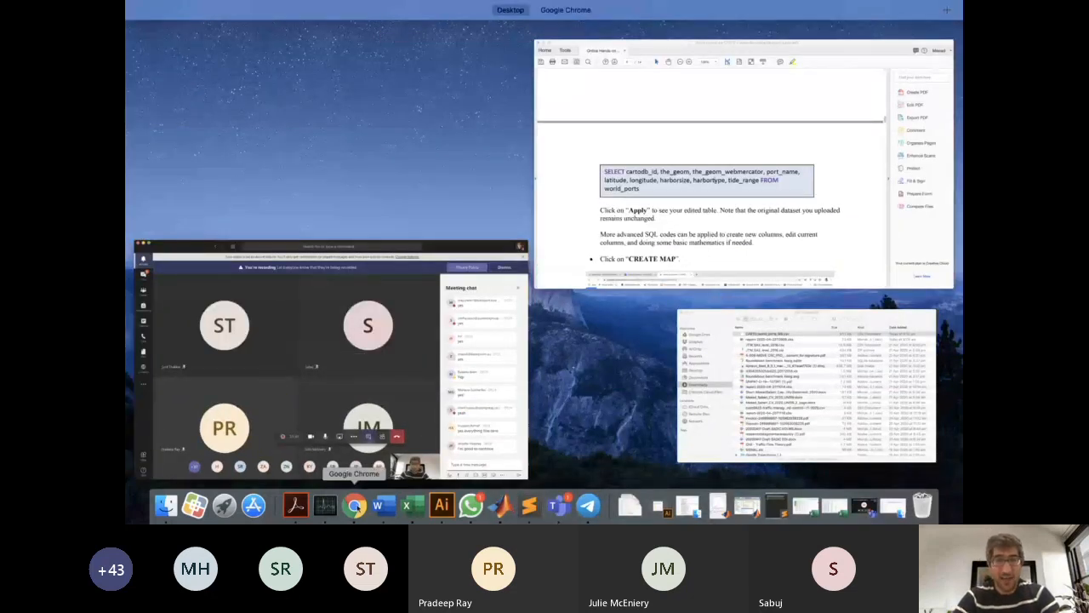
{"action": "left_click", "coordinate": [354, 505]}
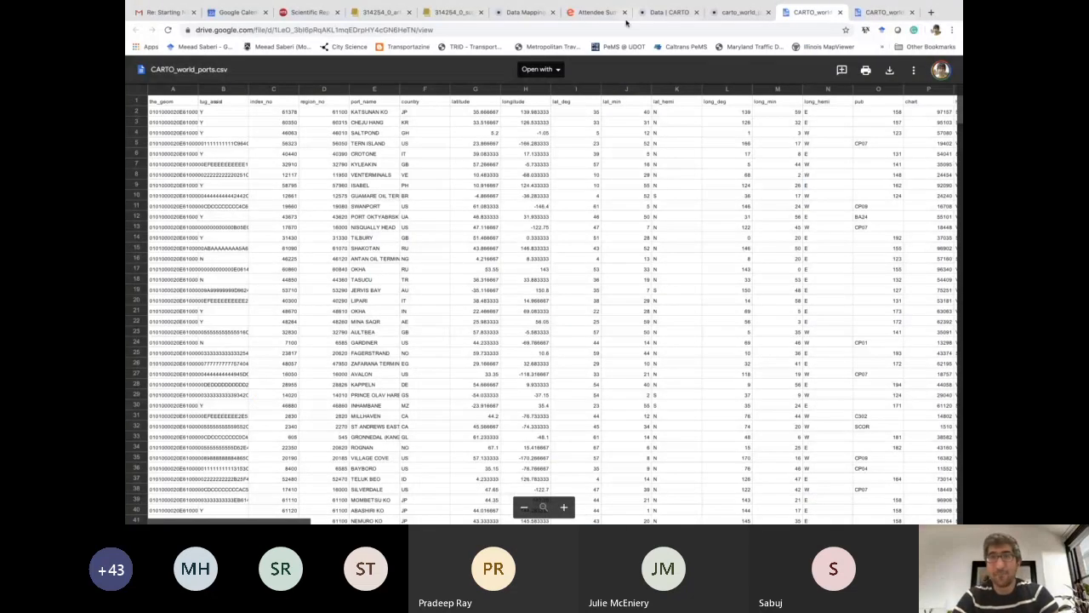
{"action": "left_click", "coordinate": [724, 15]}
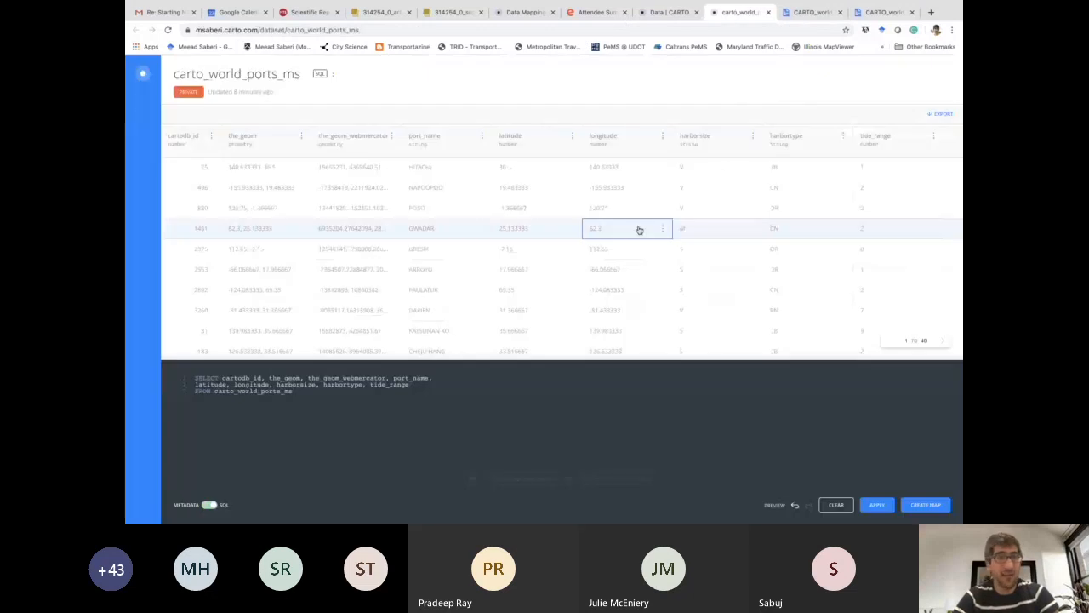
{"action": "left_click", "coordinate": [925, 505]}
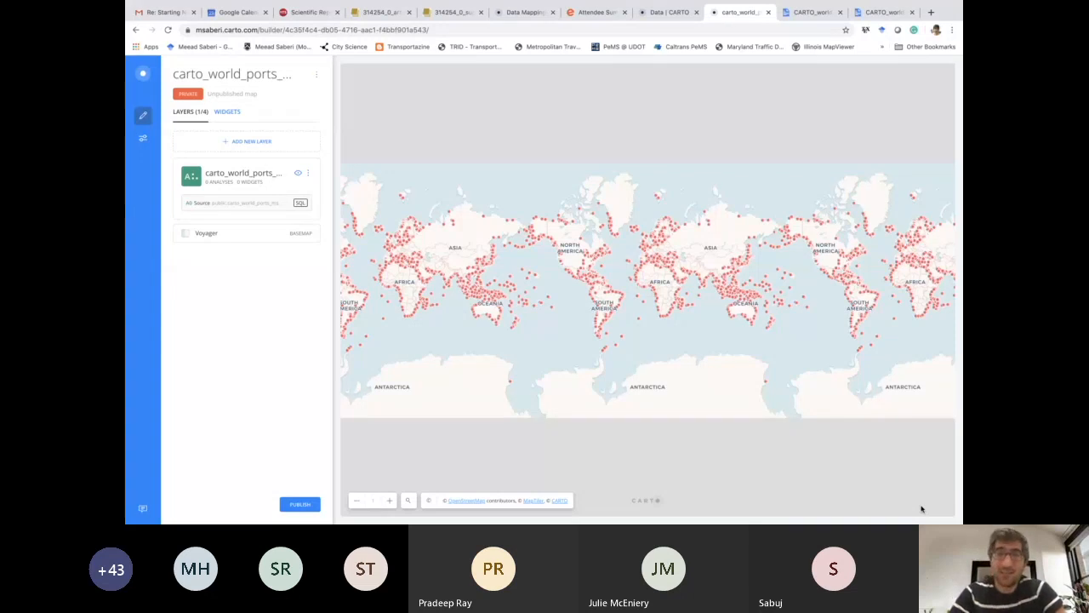
Step: Check the Teams meeting chat and the guide's CREATE MAP instruction in Acrobat, and return to the map in Chrome
{"action": "key", "text": "ctrl+Up"}
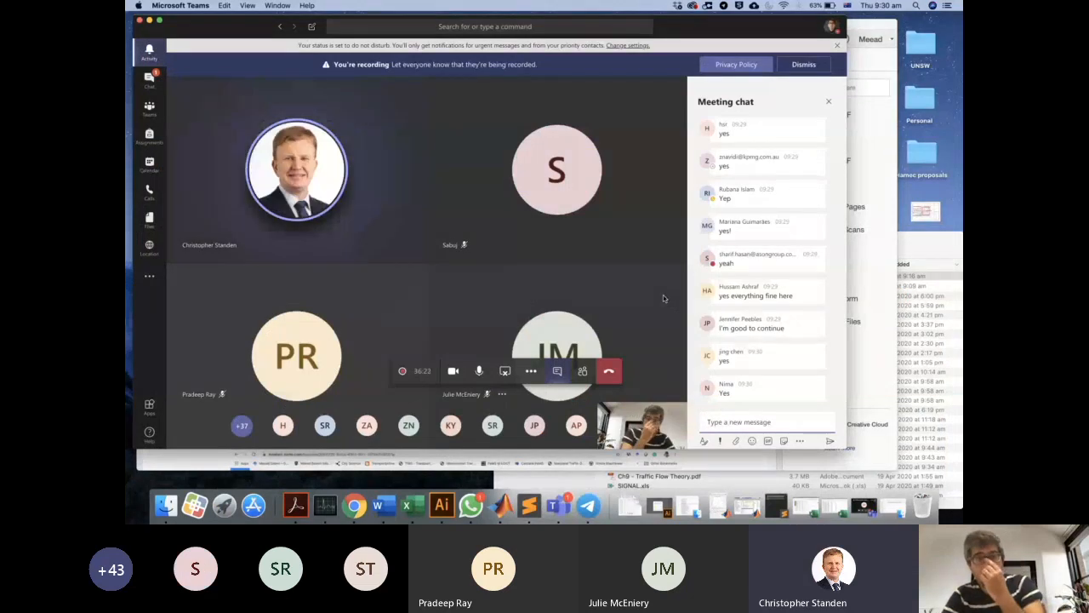
{"action": "left_click", "coordinate": [880, 67]}
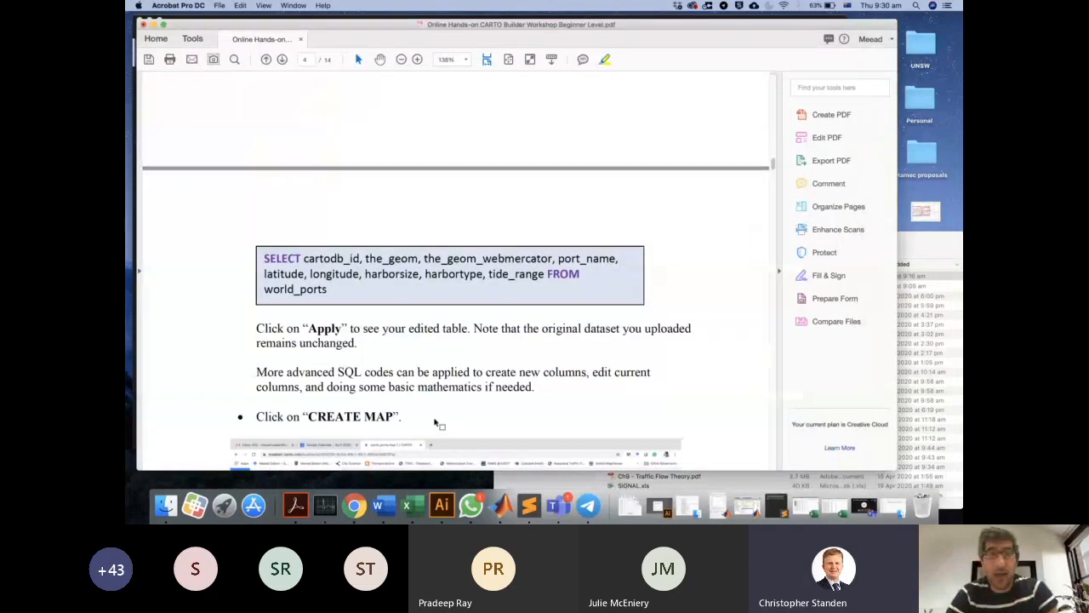
{"action": "left_click", "coordinate": [354, 506]}
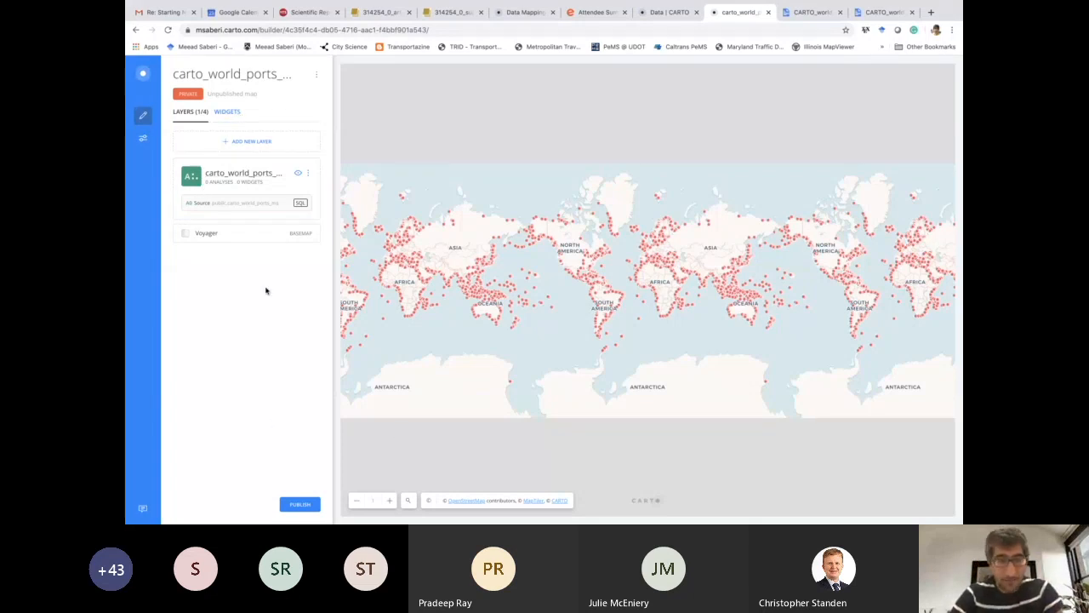
Step: Open the ports layer's options, view its data table, switch back to the map, and return to the layer list
{"action": "left_click", "coordinate": [235, 175]}
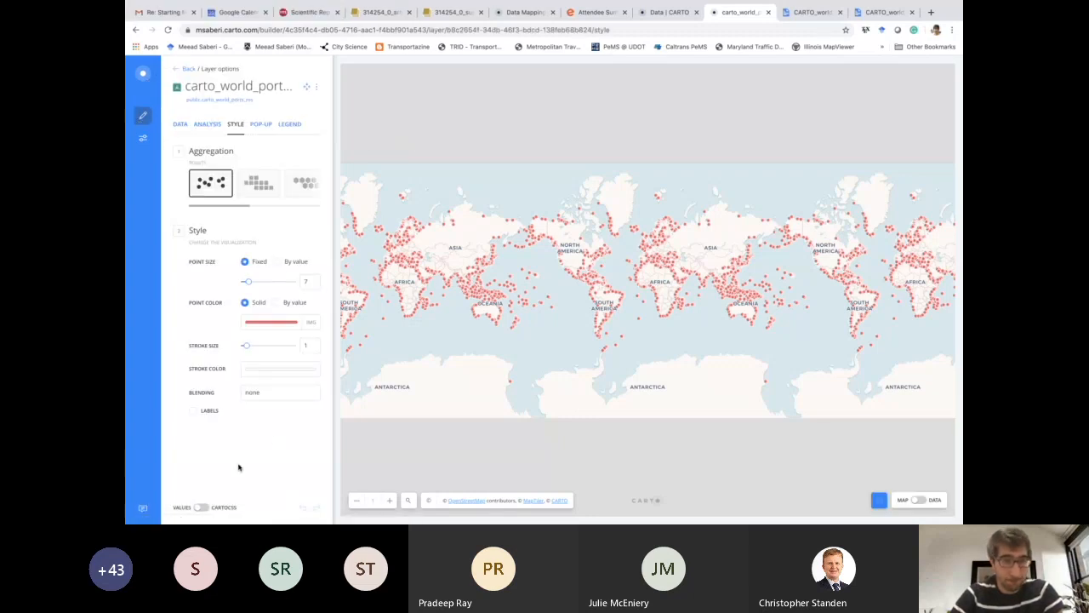
{"action": "left_click", "coordinate": [917, 499]}
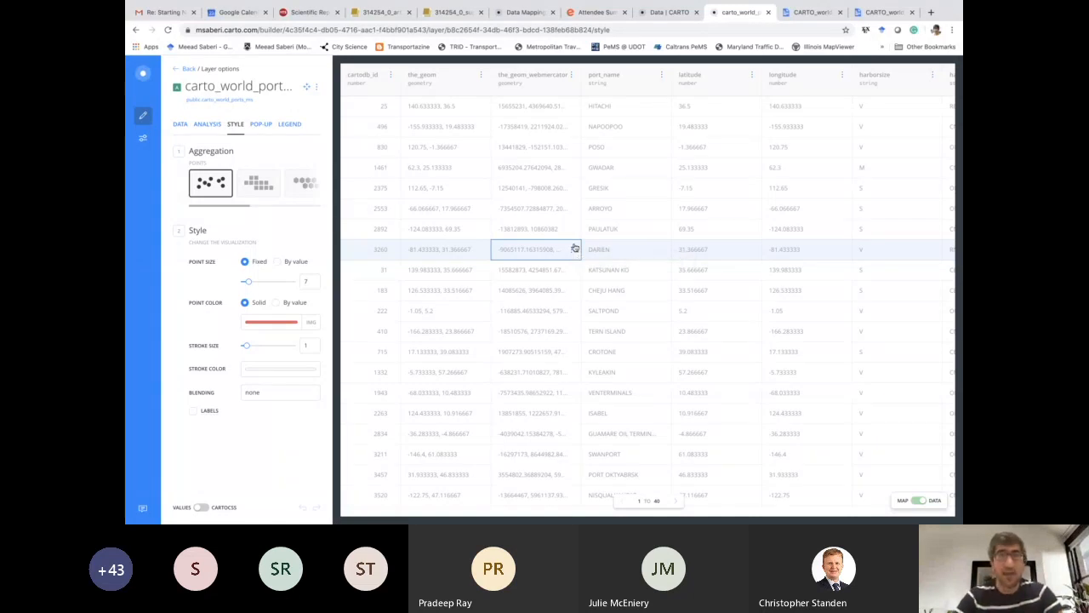
{"action": "left_click", "coordinate": [919, 500]}
{"action": "left_click", "coordinate": [186, 72]}
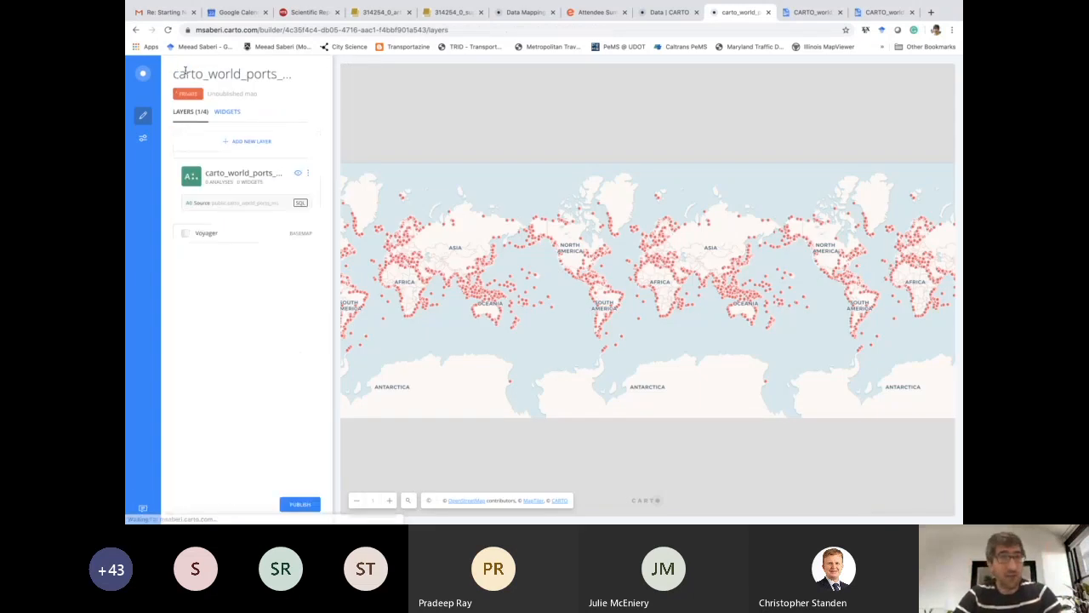
Step: Switch to Acrobat to read the guide's Editing your map section, check the Teams meeting chat, and return to Chrome
{"action": "key", "text": "ctrl+Up"}
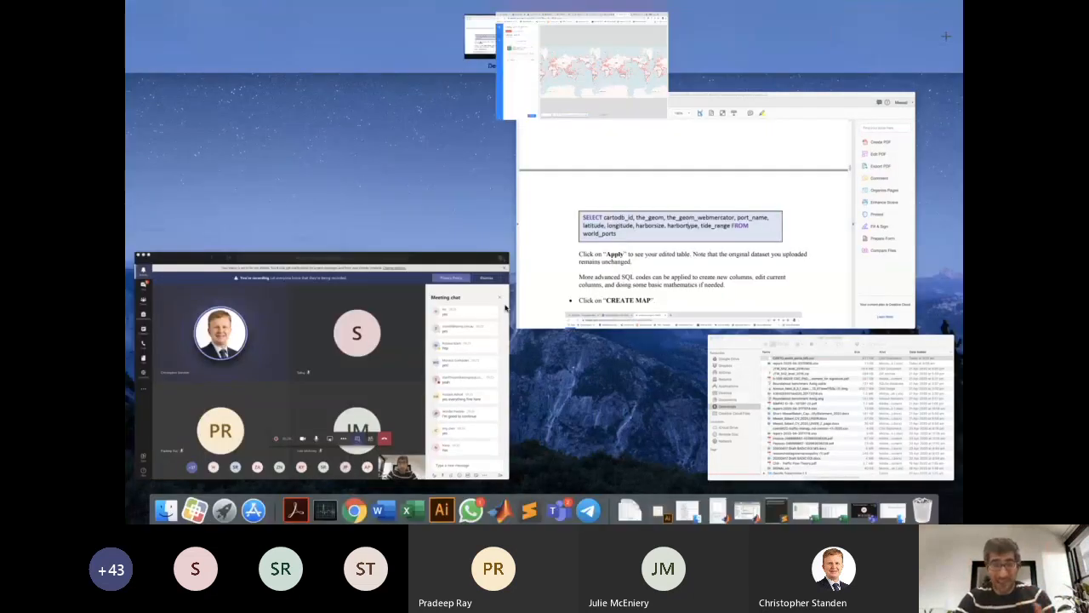
{"action": "left_click", "coordinate": [609, 283]}
{"action": "scroll", "coordinate": [558, 334], "scroll_direction": "down", "scroll_amount": 10}
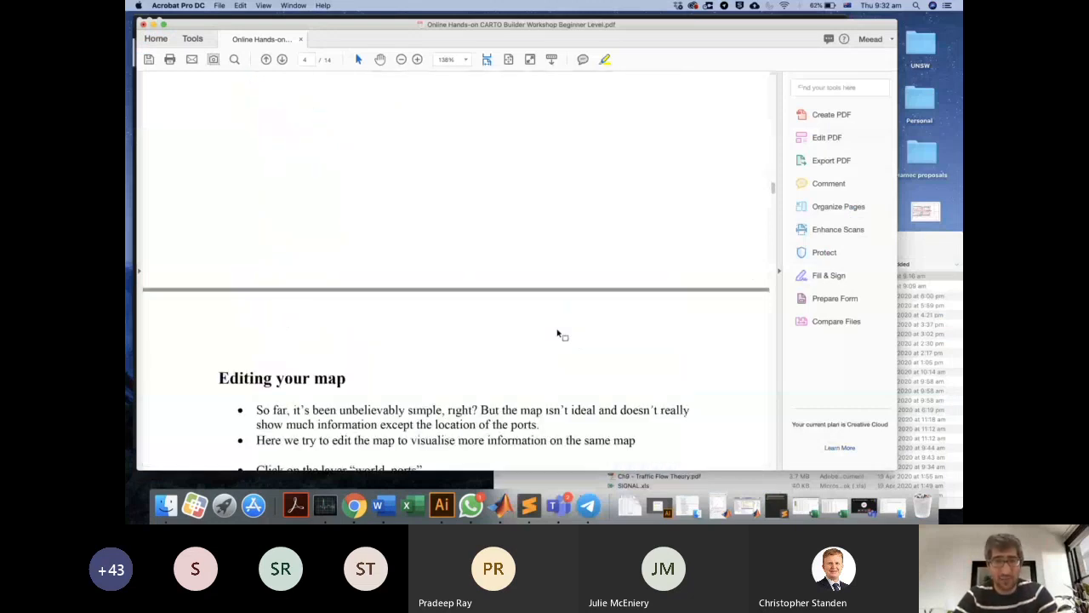
{"action": "key", "text": "ctrl+Up"}
{"action": "left_click", "coordinate": [462, 333]}
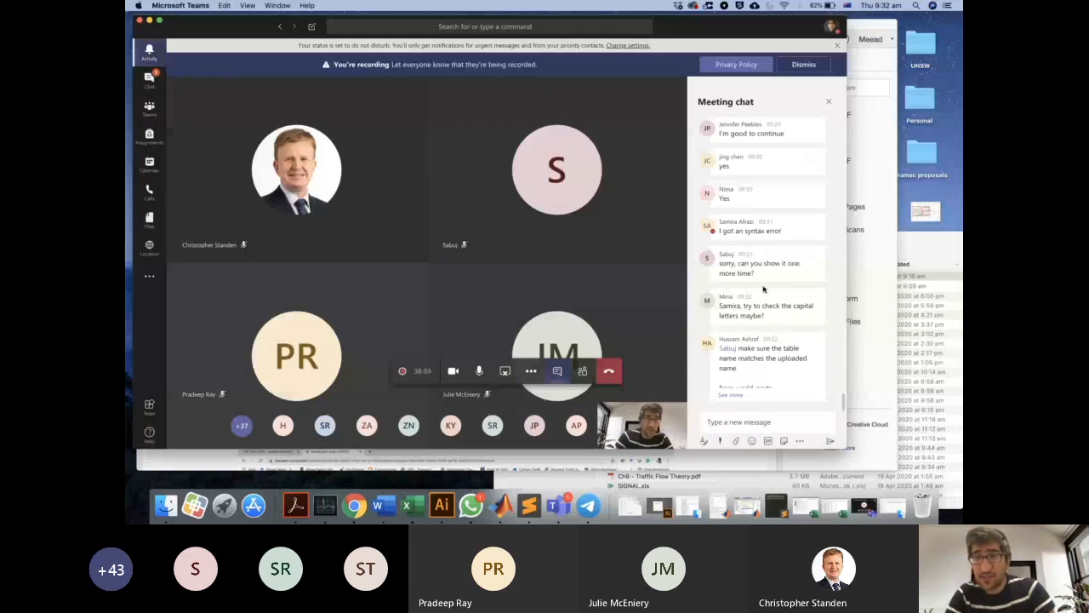
{"action": "key", "text": "ctrl+Up"}
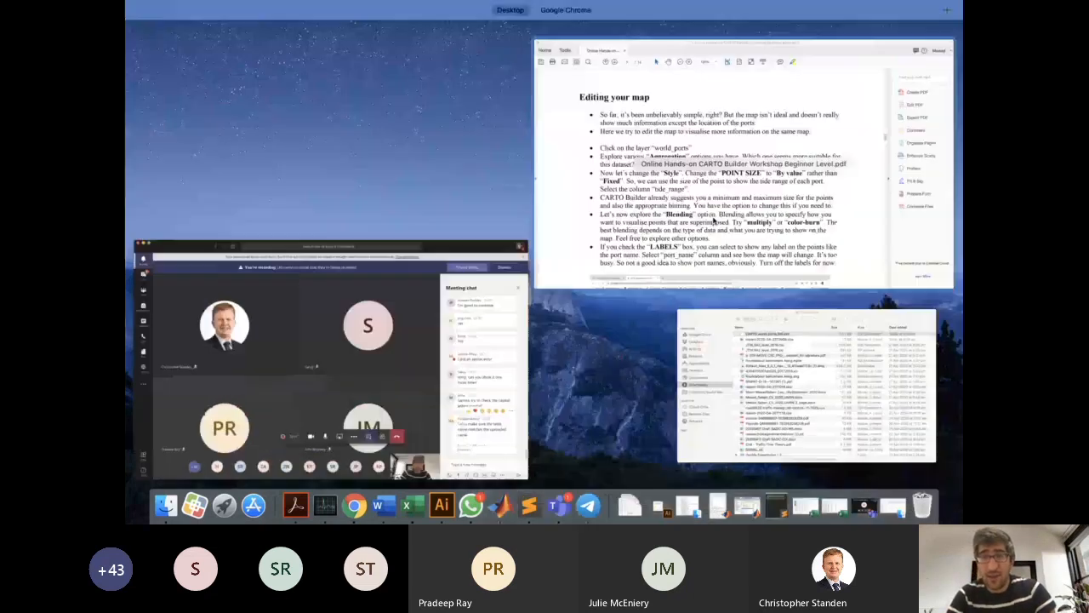
{"action": "left_click", "coordinate": [713, 221]}
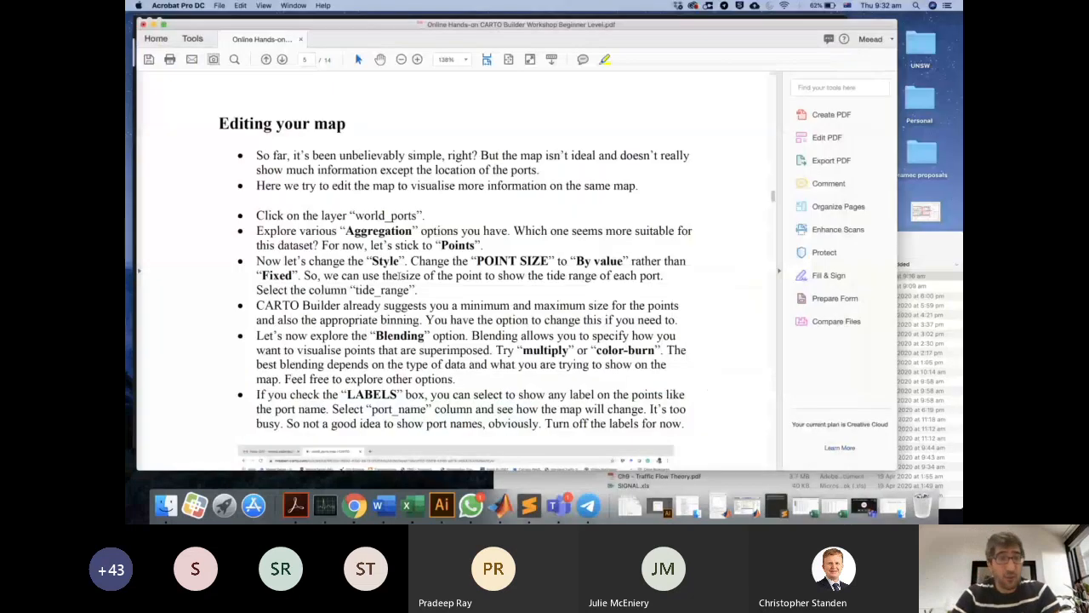
{"action": "left_click", "coordinate": [353, 505]}
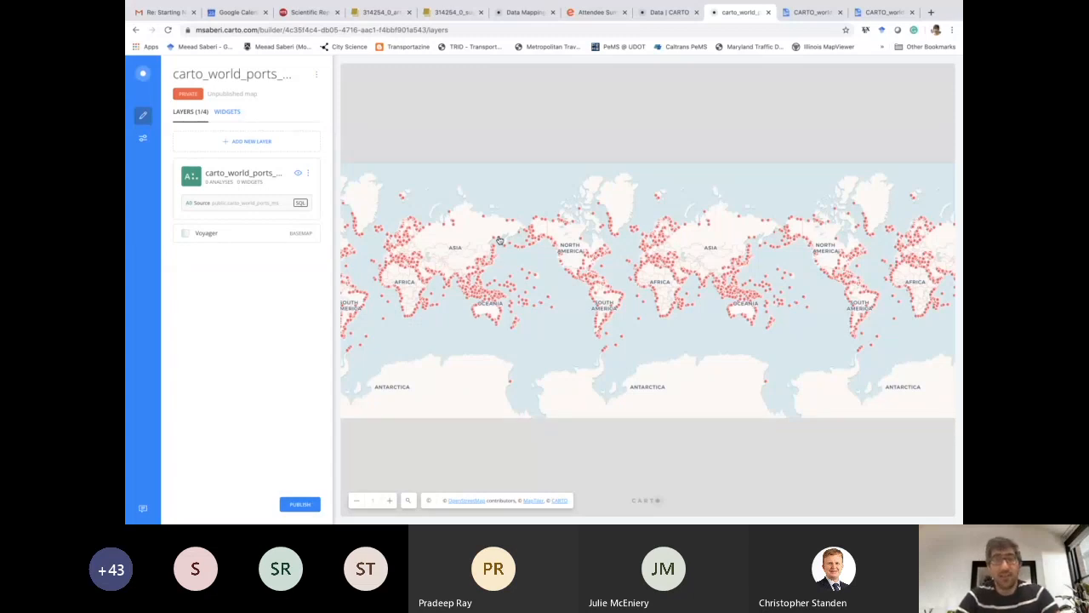
Step: Switch to Teams to read the latest meeting chat messages and return to the CARTO map in Chrome
{"action": "key", "text": "ctrl+Up"}
{"action": "left_click", "coordinate": [407, 320]}
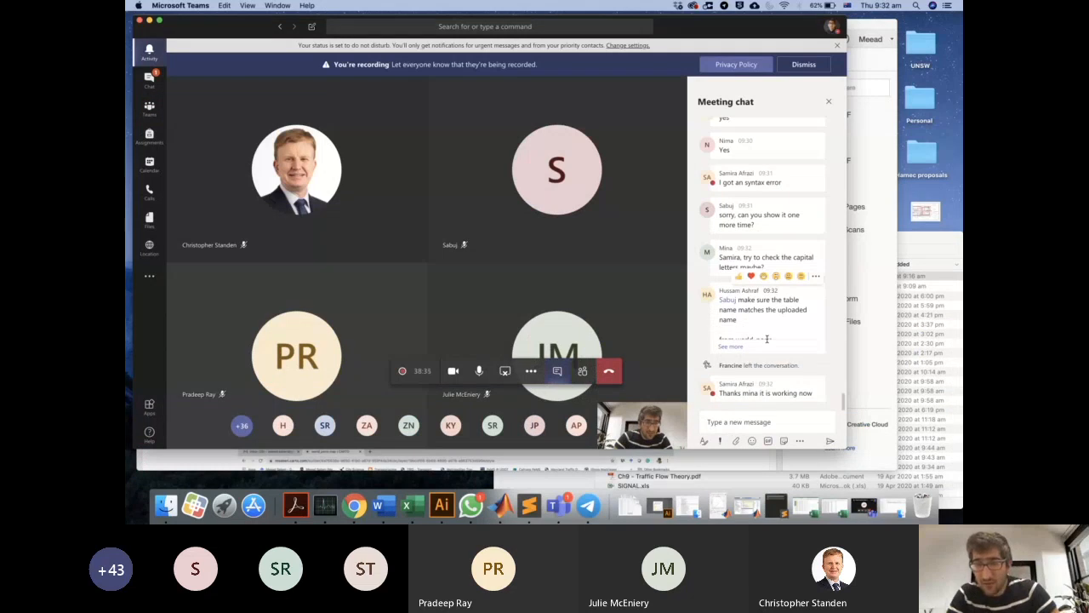
{"action": "key", "text": "ctrl+Up"}
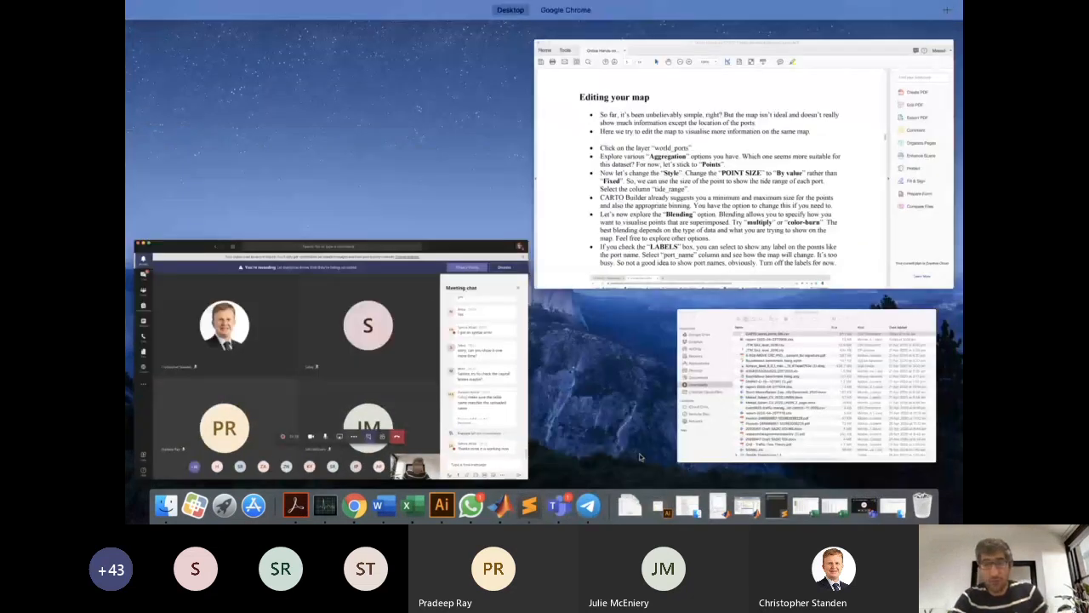
{"action": "left_click", "coordinate": [354, 506]}
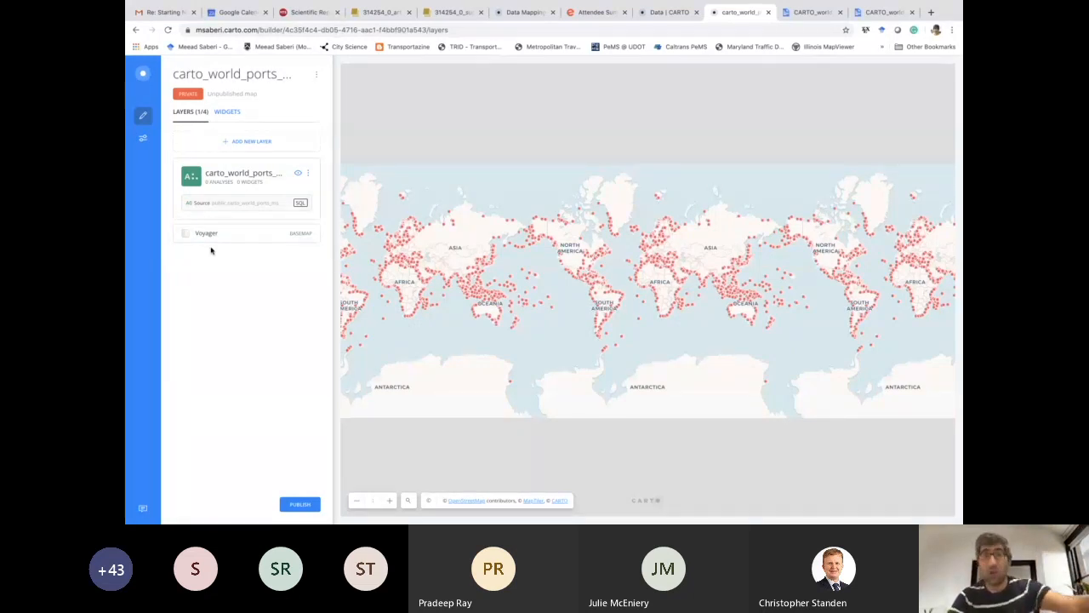
Step: Open the ports layer and look through its data, analysis, pop-up and legend options, ending on the style options
{"action": "left_click", "coordinate": [219, 176]}
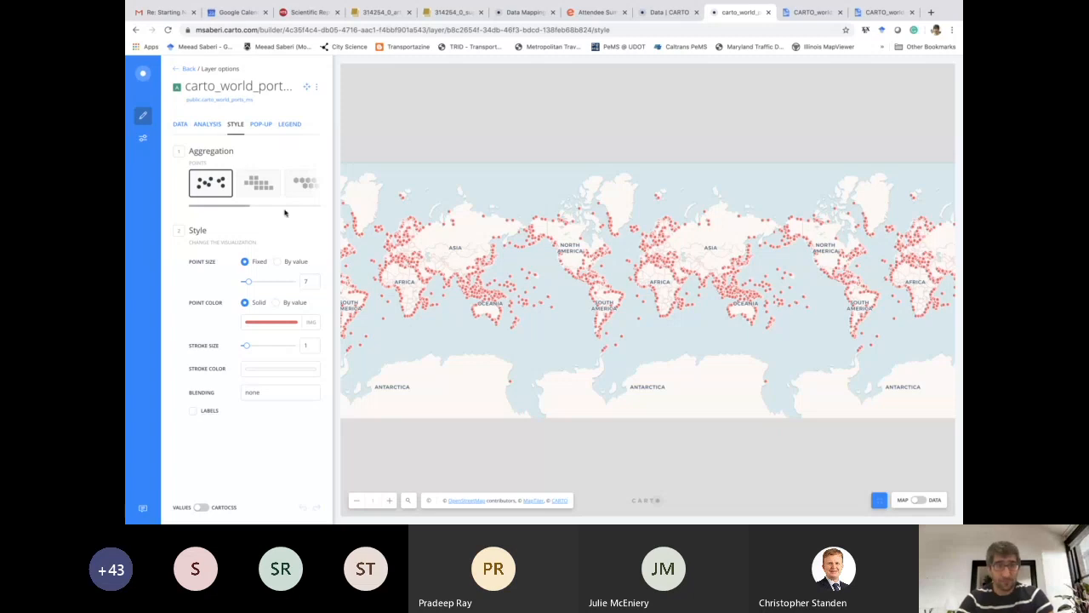
{"action": "left_click", "coordinate": [181, 125]}
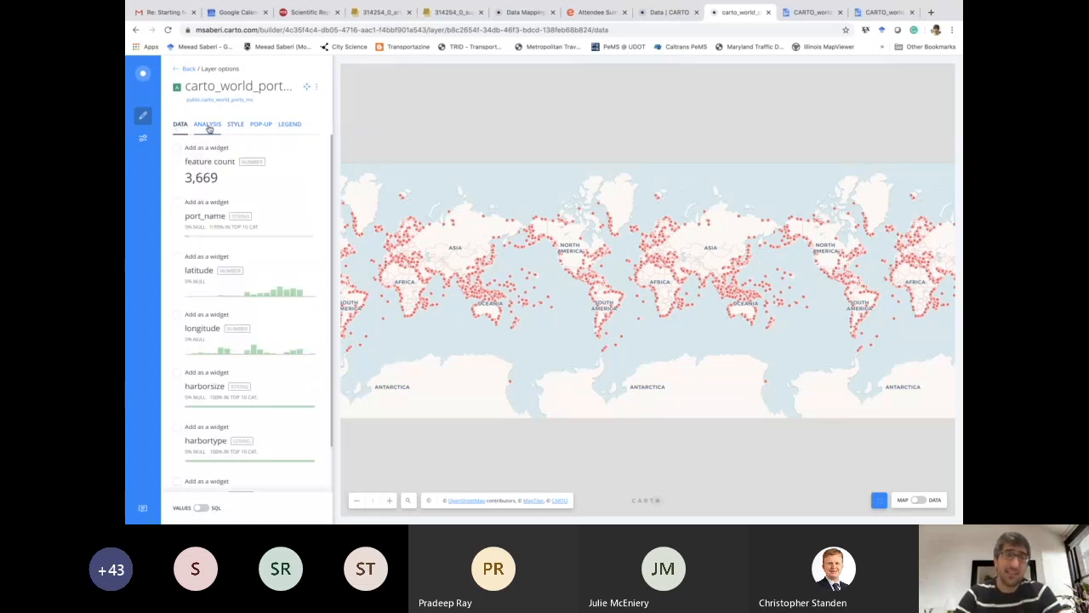
{"action": "left_click", "coordinate": [208, 125]}
{"action": "left_click", "coordinate": [232, 127]}
{"action": "left_click", "coordinate": [260, 127]}
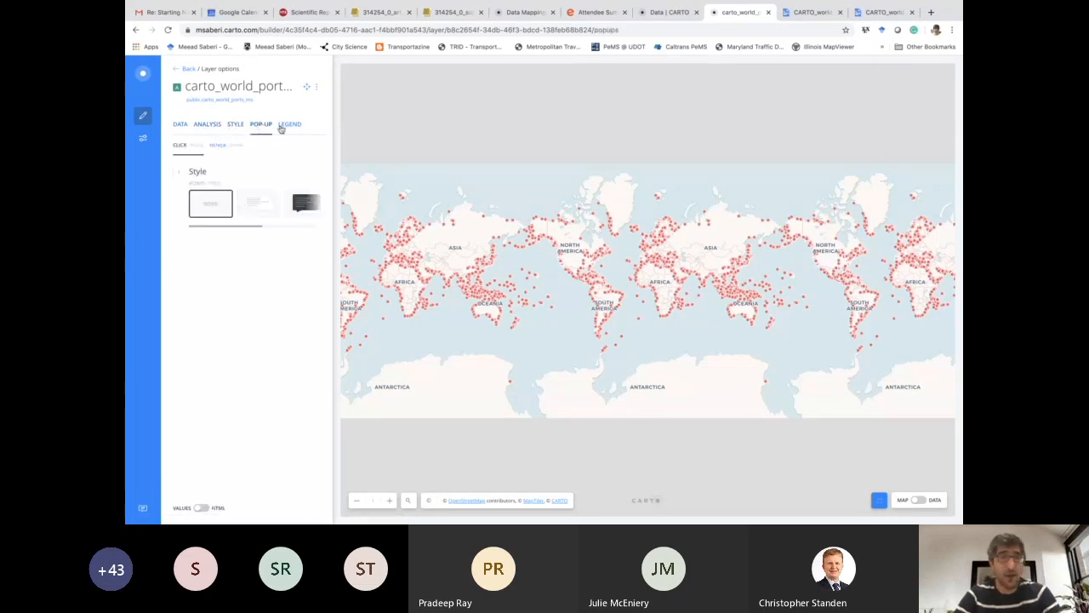
{"action": "left_click", "coordinate": [287, 127]}
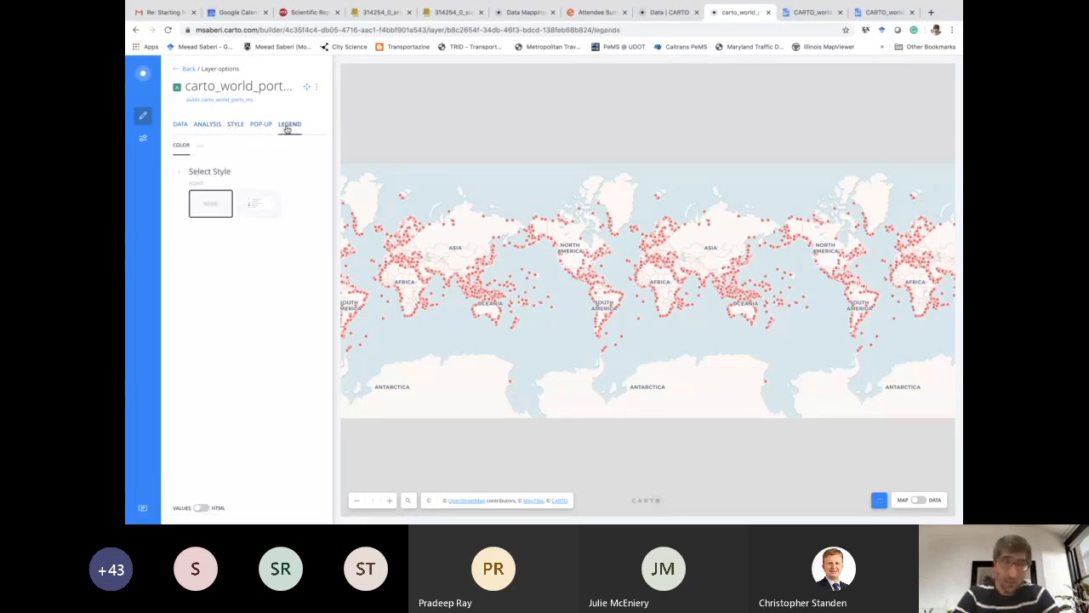
{"action": "left_click", "coordinate": [235, 125]}
Step: Switch to Acrobat to reread the guide's Editing your map instructions, glance at the Teams meeting chat, and return to the layer's style options in Chrome
{"action": "key", "text": "ctrl+Up"}
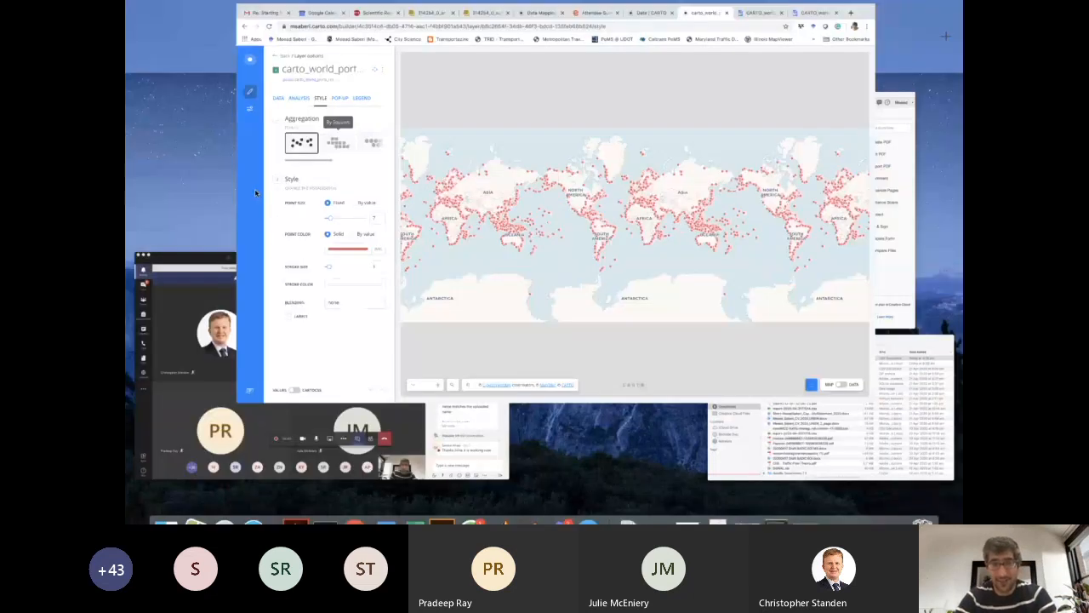
{"action": "left_click", "coordinate": [595, 215]}
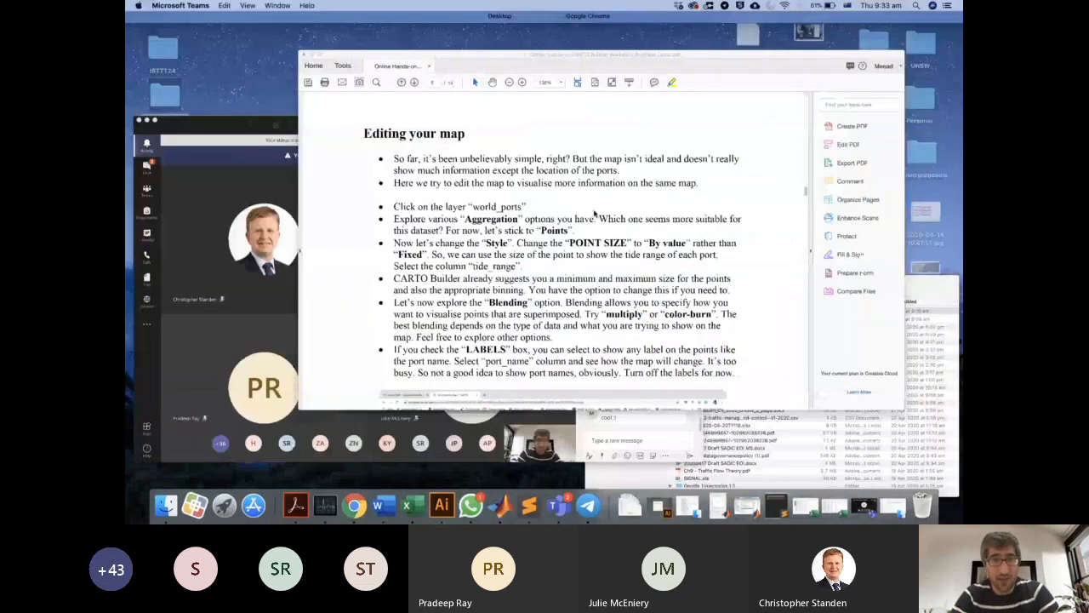
{"action": "scroll", "coordinate": [595, 215], "scroll_direction": "down", "scroll_amount": 3}
{"action": "scroll", "coordinate": [595, 214], "scroll_direction": "up", "scroll_amount": 3}
{"action": "scroll", "coordinate": [596, 215], "scroll_direction": "down", "scroll_amount": 1}
{"action": "scroll", "coordinate": [482, 299], "scroll_direction": "down", "scroll_amount": 1}
{"action": "key", "text": "ctrl+Up"}
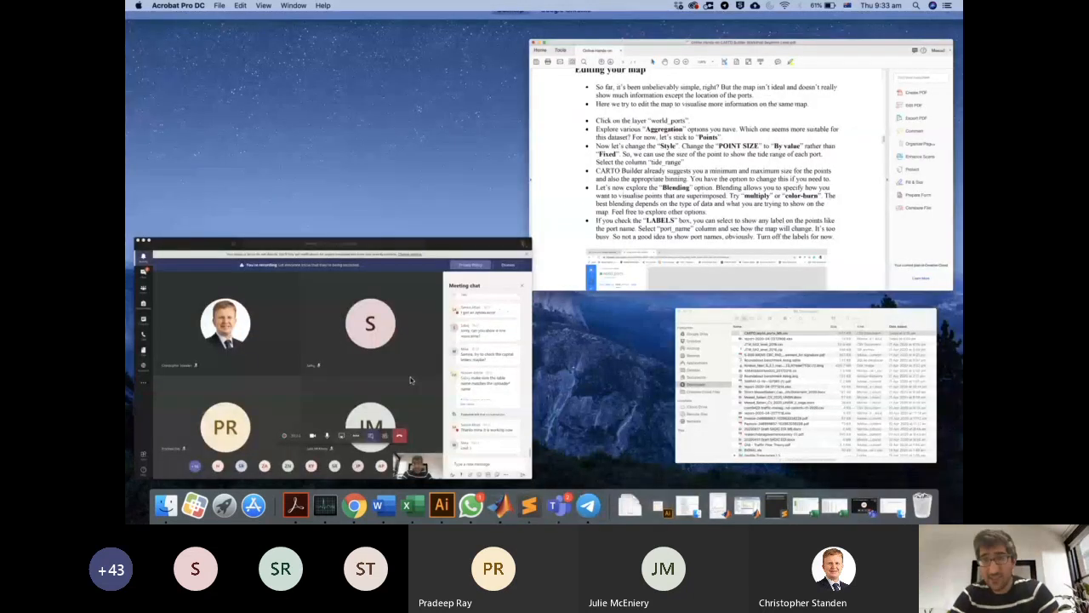
{"action": "left_click", "coordinate": [415, 415]}
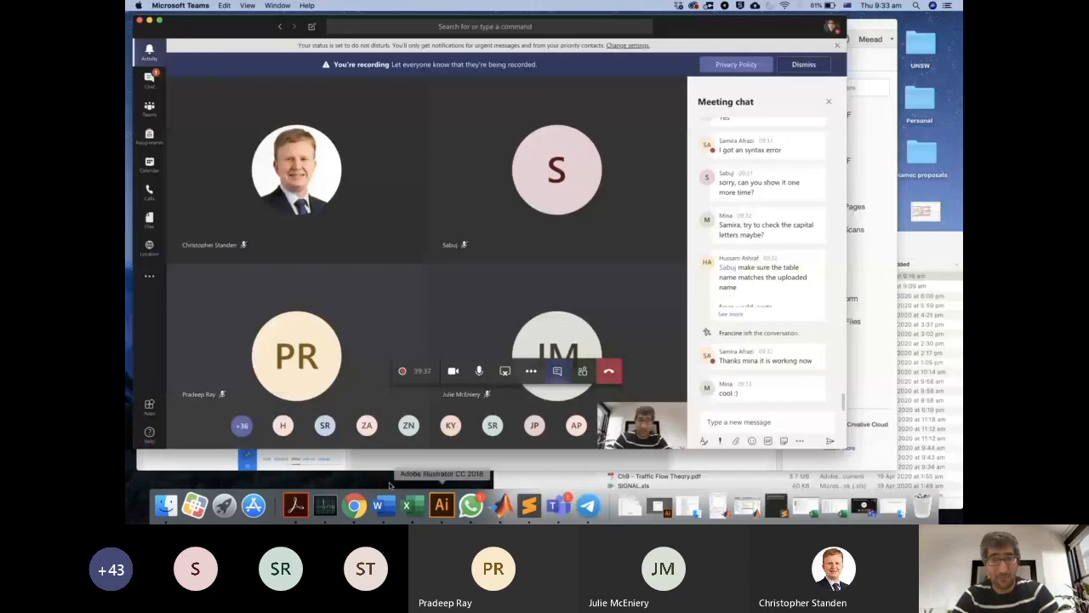
{"action": "key", "text": "ctrl+Up"}
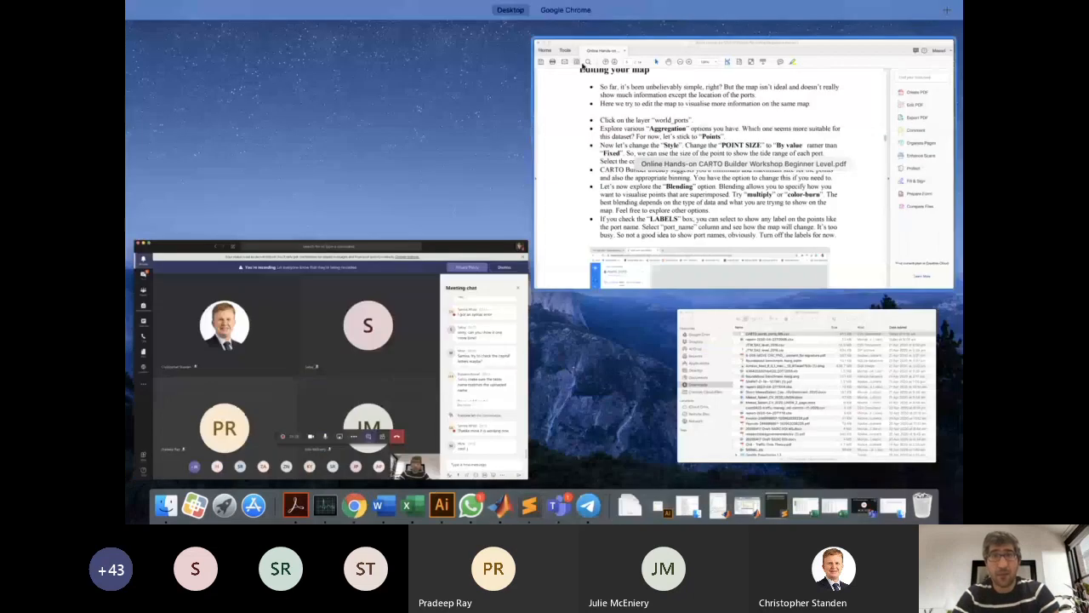
{"action": "left_click", "coordinate": [566, 10]}
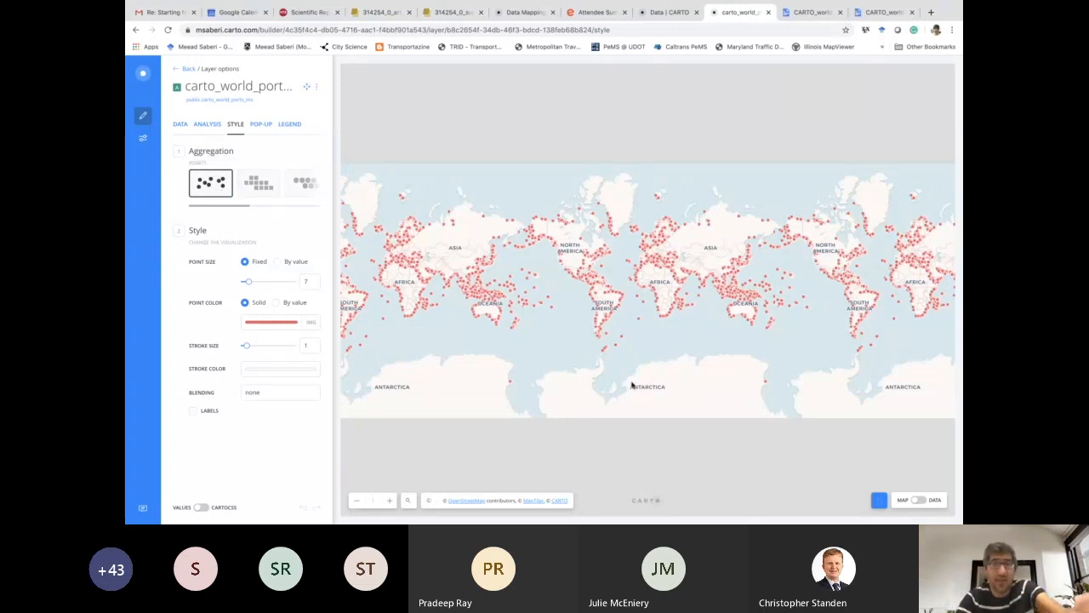
Step: Try the squares, hexbins, administrative regions and animated aggregations on the ports layer, and set the aggregation back to points
{"action": "left_click", "coordinate": [256, 189]}
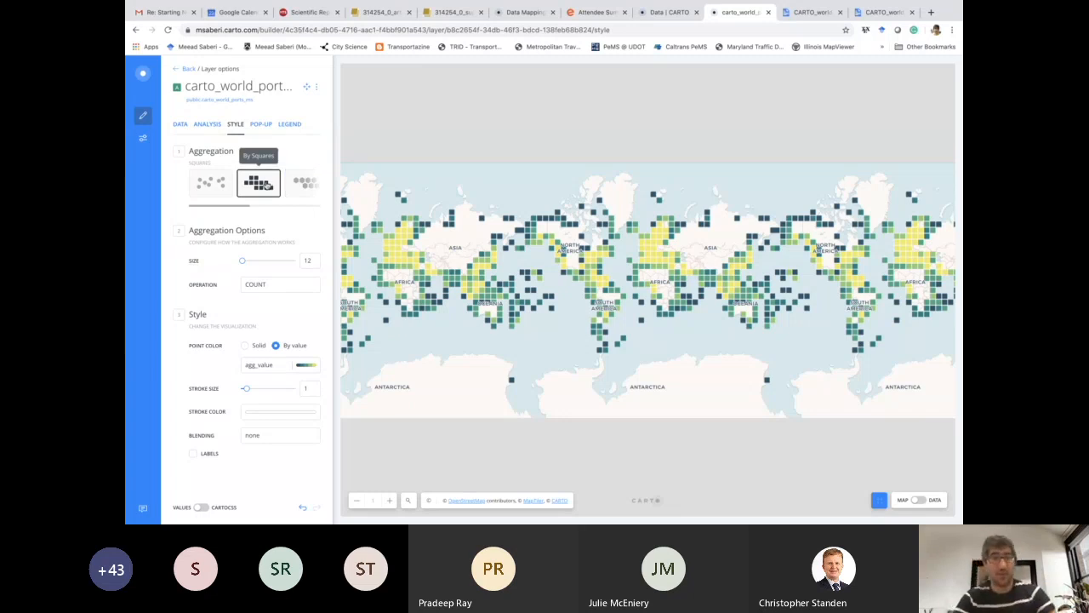
{"action": "scroll", "coordinate": [266, 185], "scroll_direction": "right", "scroll_amount": 2}
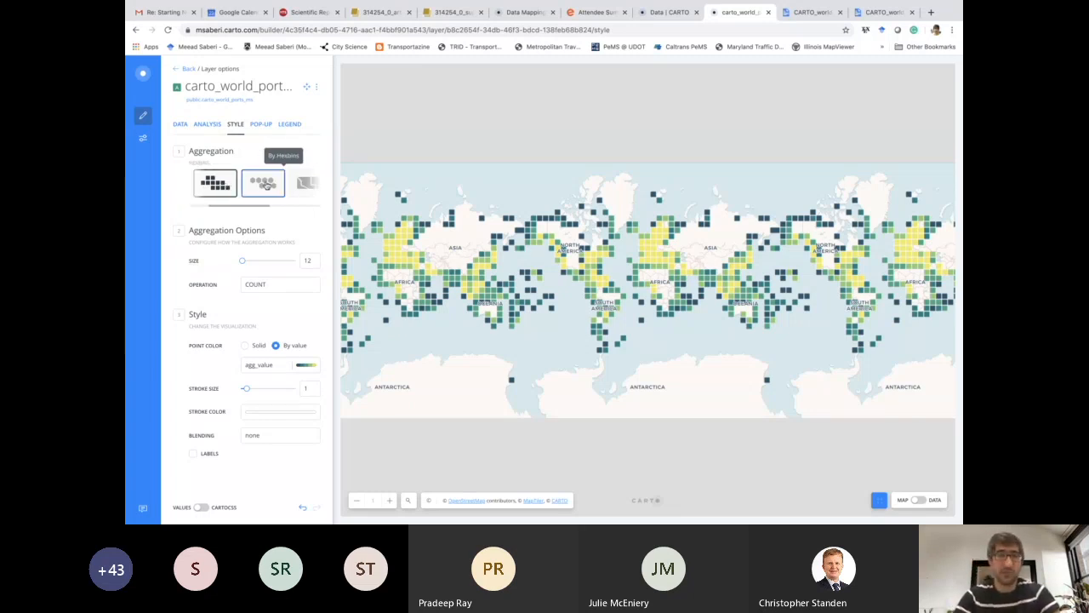
{"action": "left_click", "coordinate": [266, 184]}
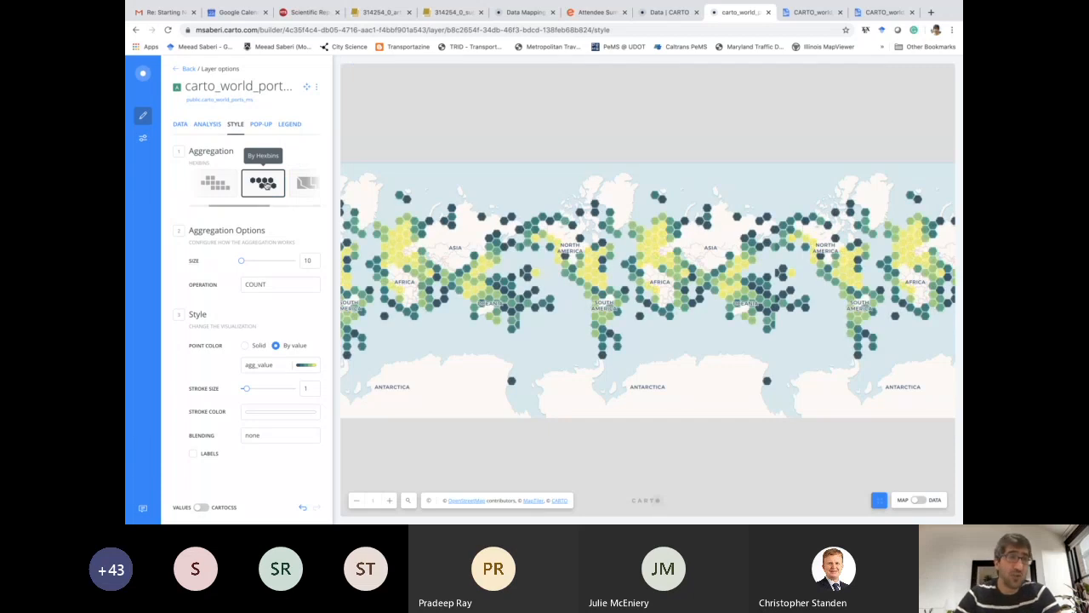
{"action": "scroll", "coordinate": [267, 185], "scroll_direction": "right", "scroll_amount": 2}
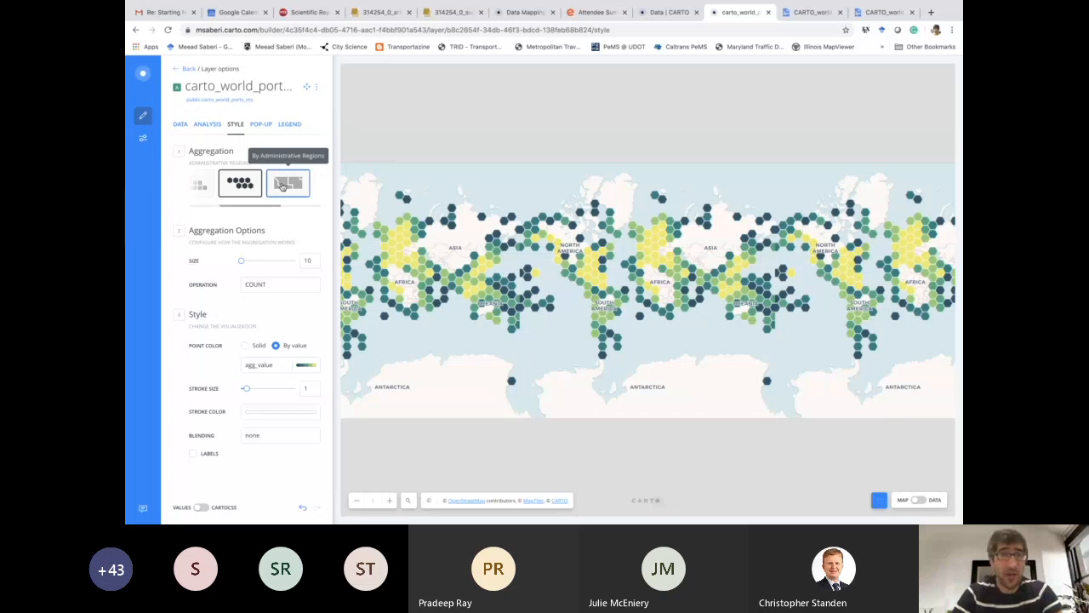
{"action": "left_click", "coordinate": [283, 185]}
{"action": "scroll", "coordinate": [287, 186], "scroll_direction": "right", "scroll_amount": 2}
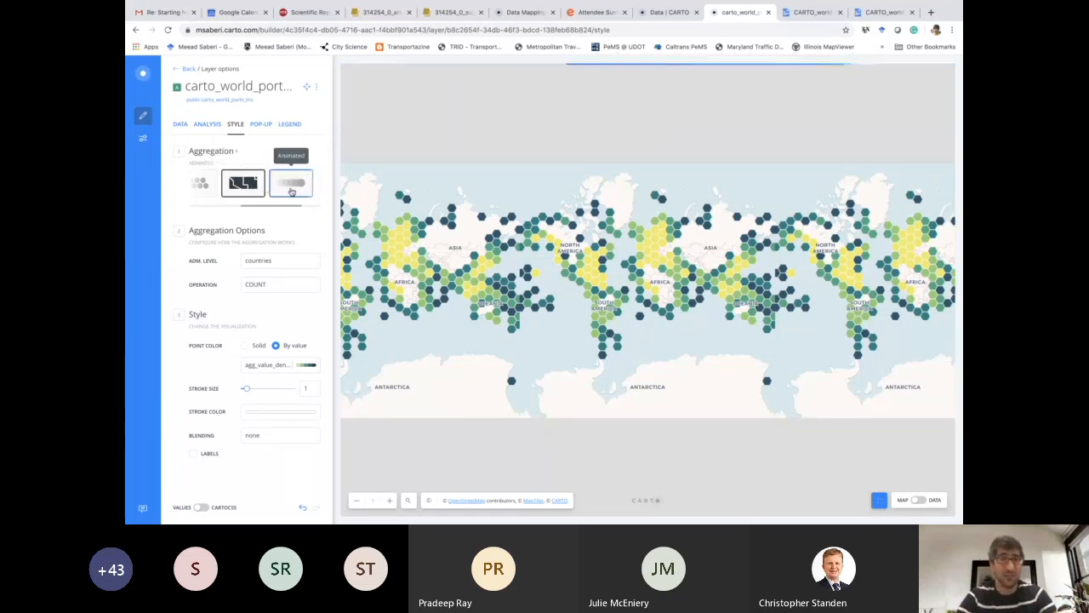
{"action": "left_click", "coordinate": [291, 187]}
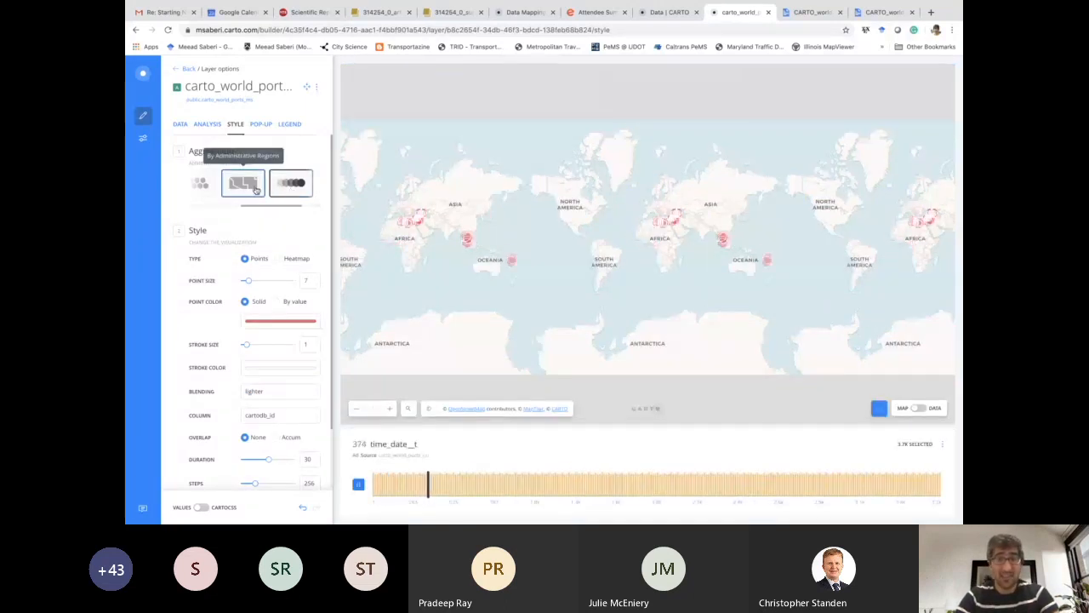
{"action": "scroll", "coordinate": [257, 189], "scroll_direction": "left", "scroll_amount": 3}
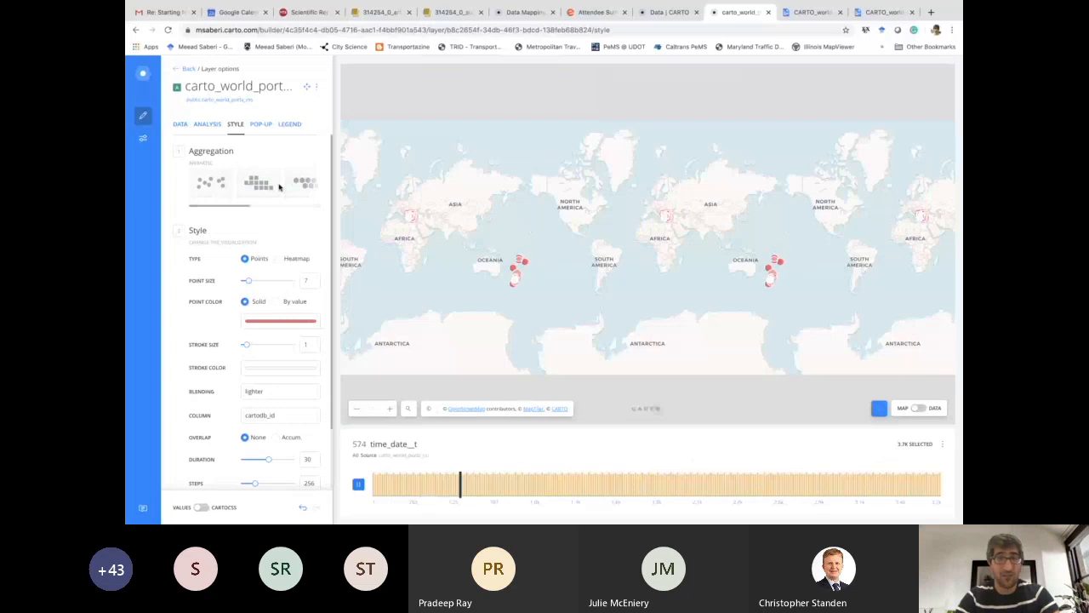
{"action": "left_click", "coordinate": [219, 183]}
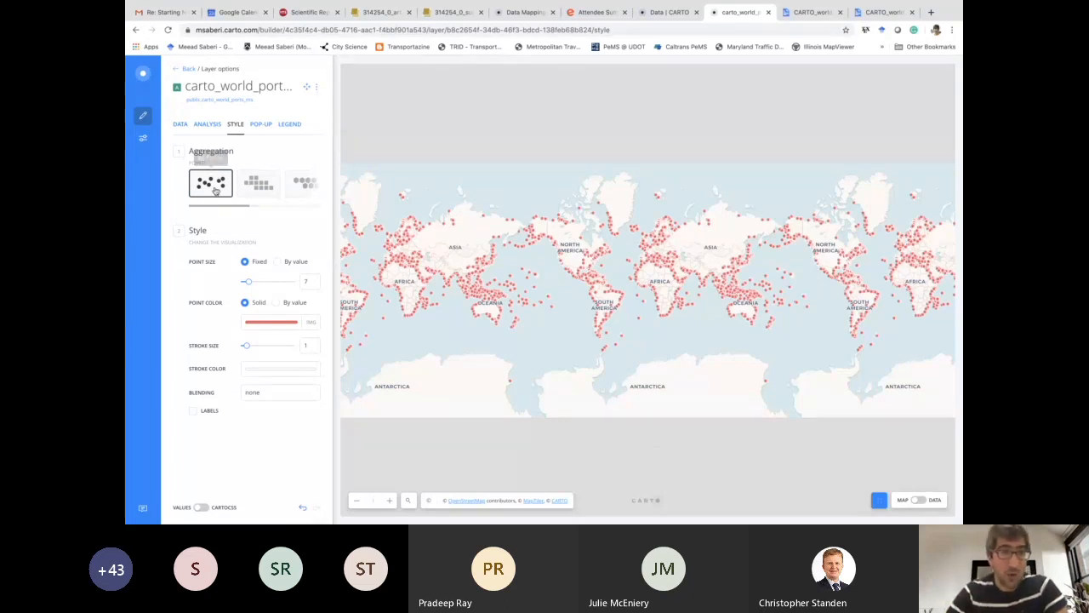
Step: Size the port points by value using the tide_range column
{"action": "left_click", "coordinate": [277, 262]}
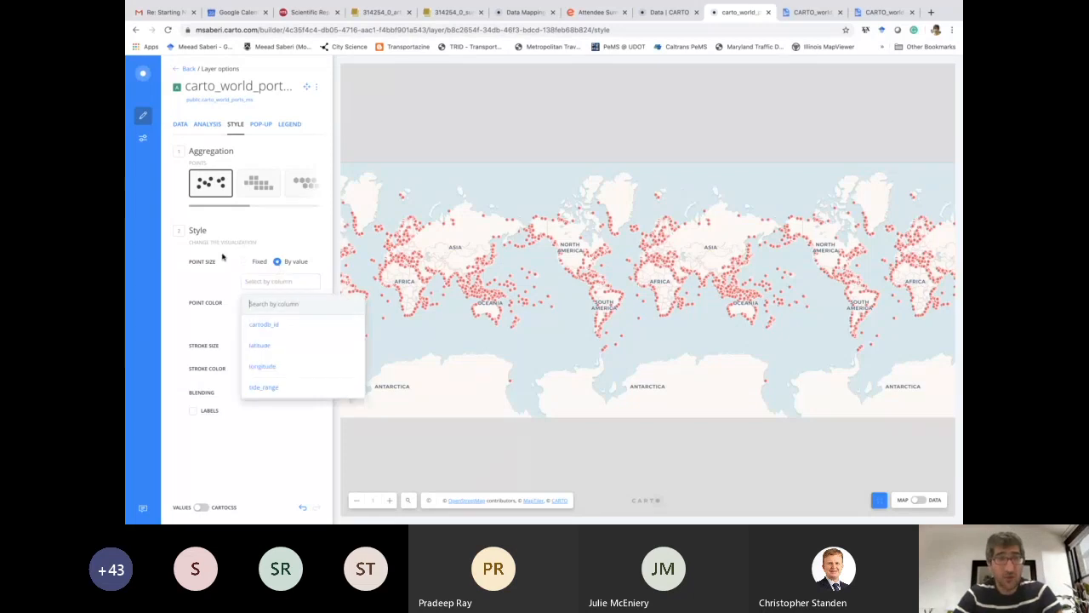
{"action": "left_click", "coordinate": [192, 264]}
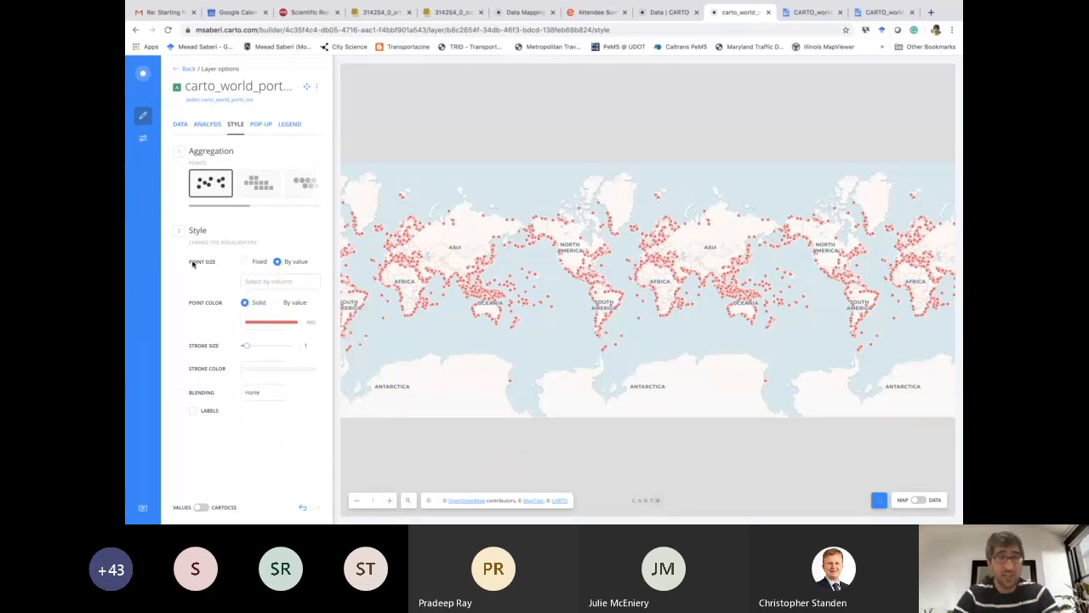
{"action": "left_click", "coordinate": [291, 281]}
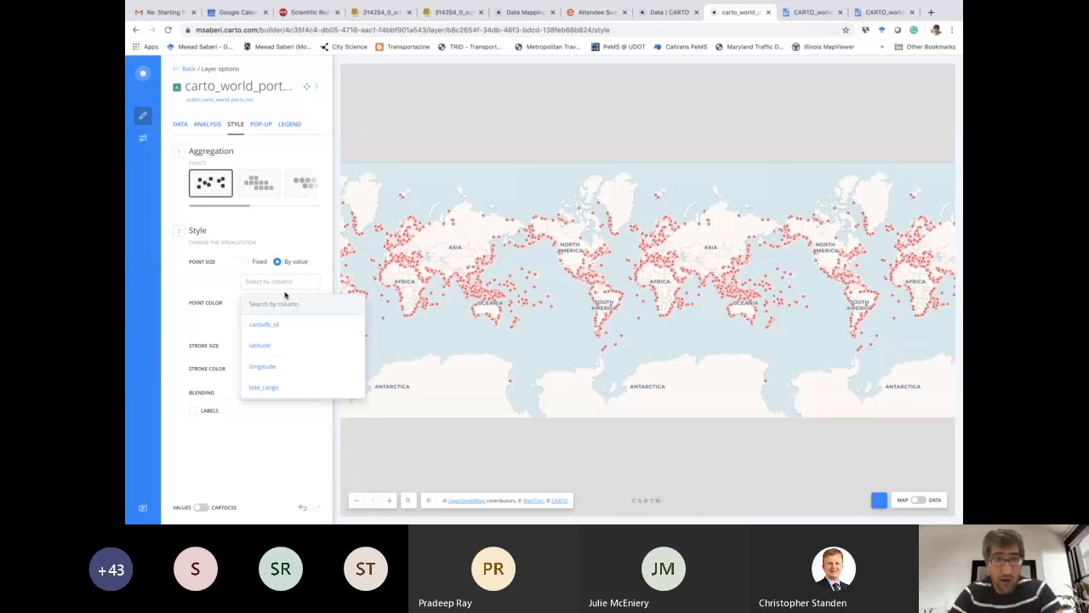
{"action": "left_click", "coordinate": [261, 388]}
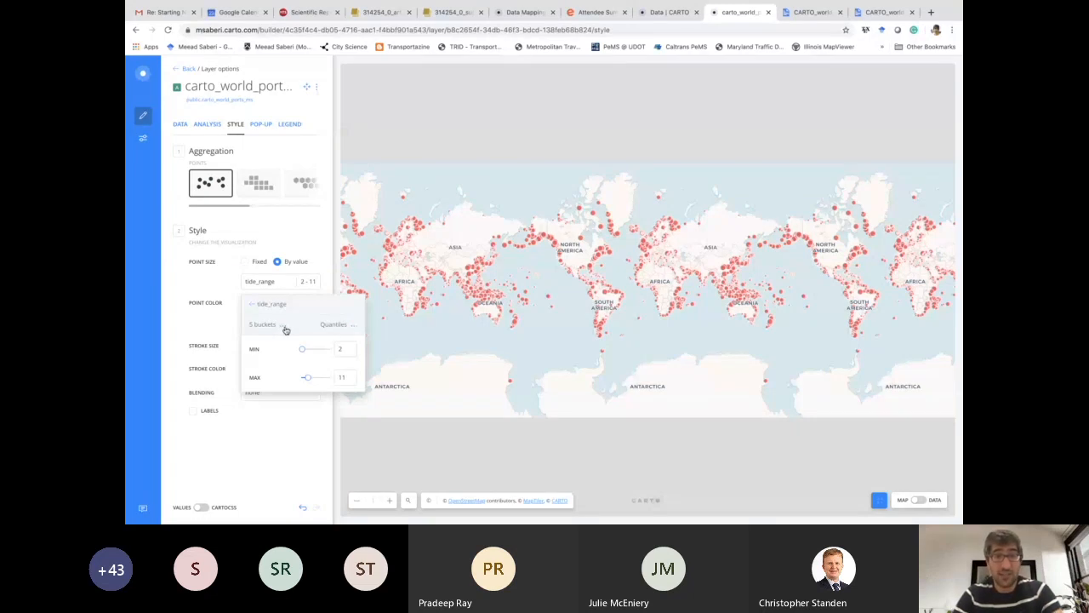
Step: Set the tide_range point sizes to a maximum of 18 and a minimum of 1
{"action": "double_click", "coordinate": [346, 377]}
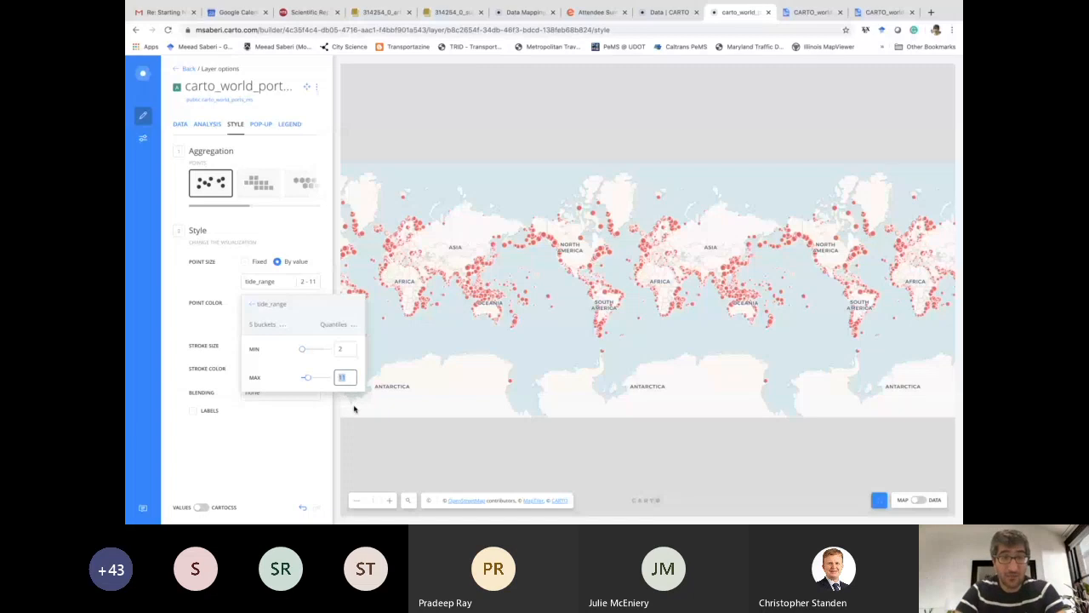
{"action": "type", "text": "18"}
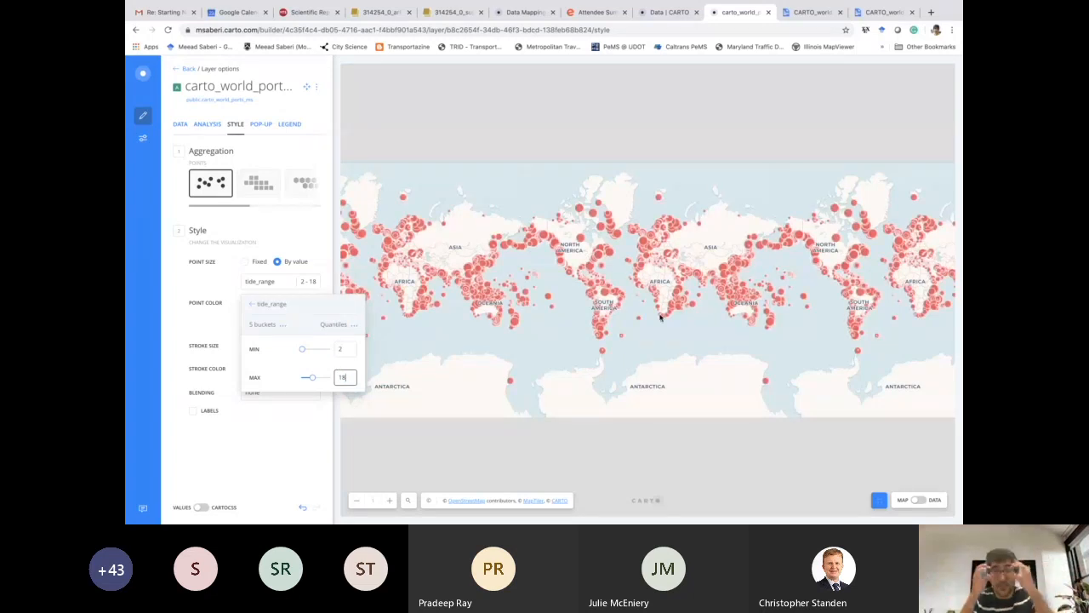
{"action": "left_click", "coordinate": [347, 349]}
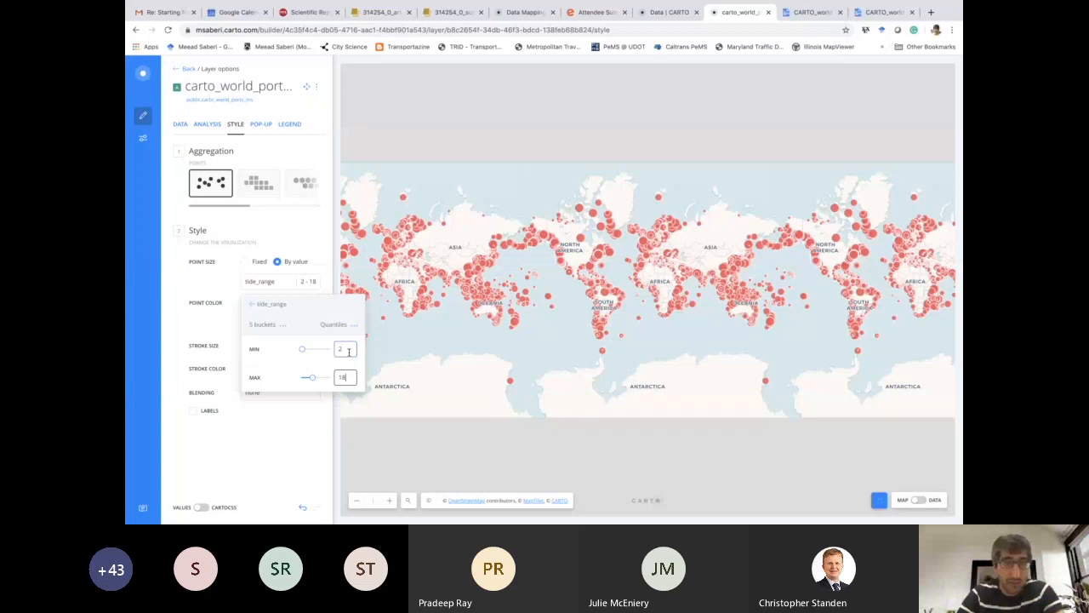
{"action": "key", "text": "BackSpace"}
{"action": "type", "text": "1"}
{"action": "left_click", "coordinate": [346, 380]}
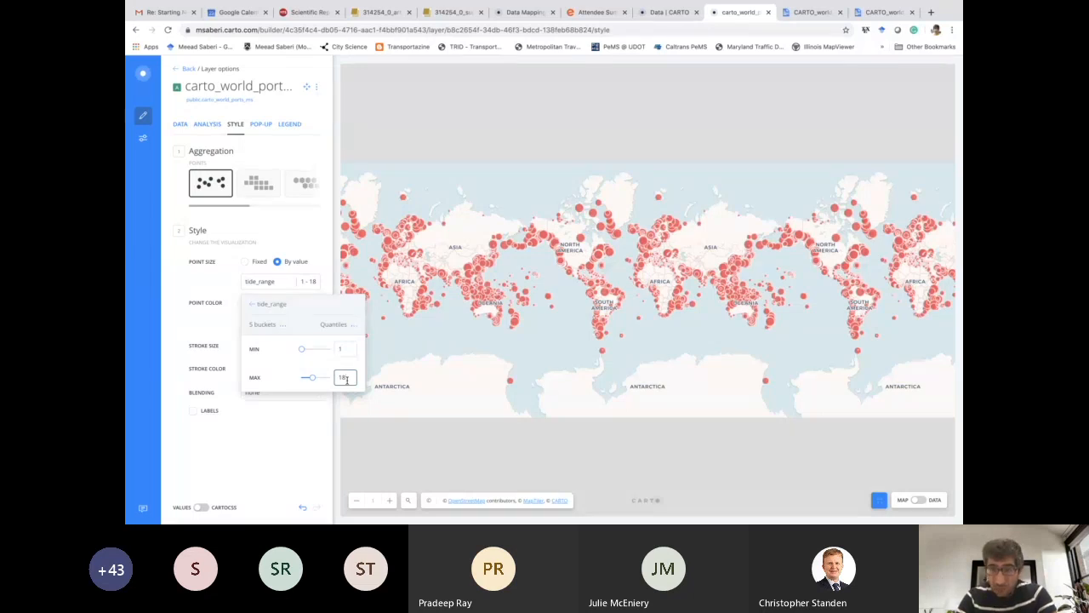
Step: Set the minimum point size back to 2, try a maximum of 7, and restore the maximum to 11
{"action": "left_click", "coordinate": [333, 349]}
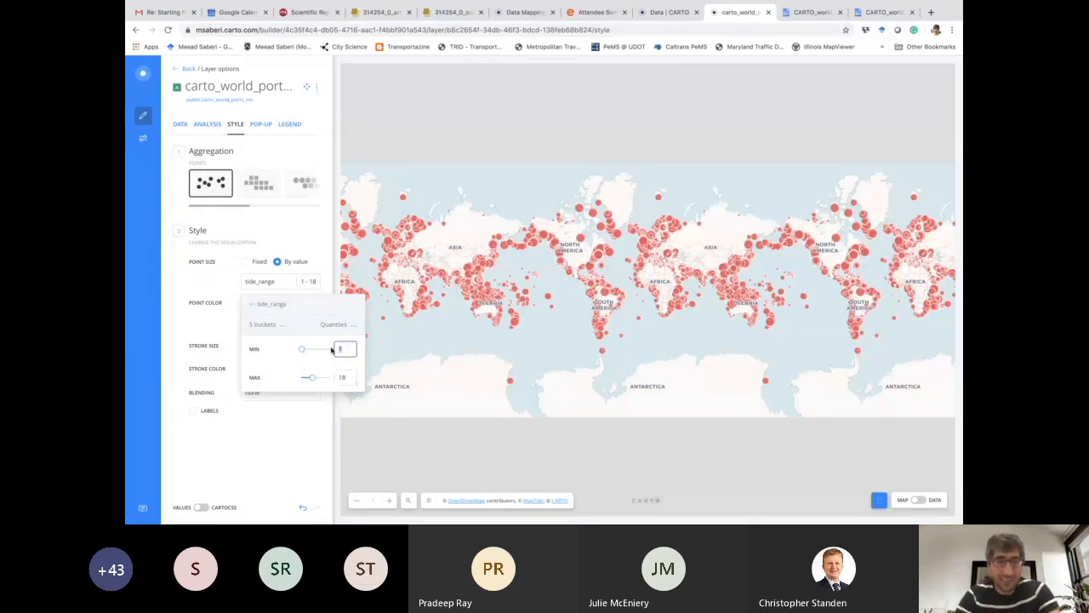
{"action": "left_click", "coordinate": [341, 377]}
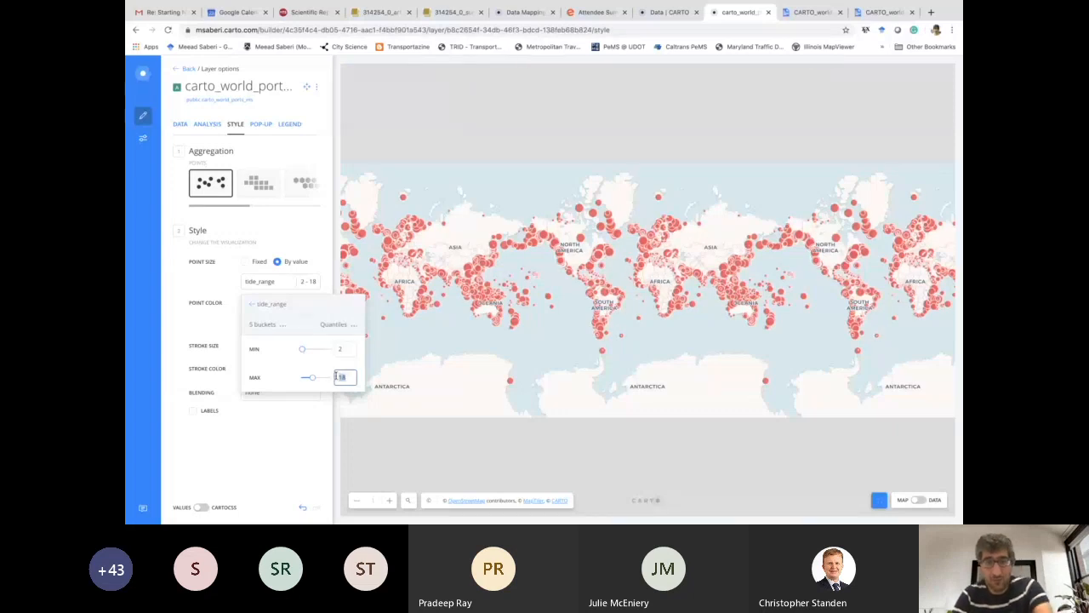
{"action": "left_click_drag", "start_coordinate": [343, 377], "coordinate": [334, 377]}
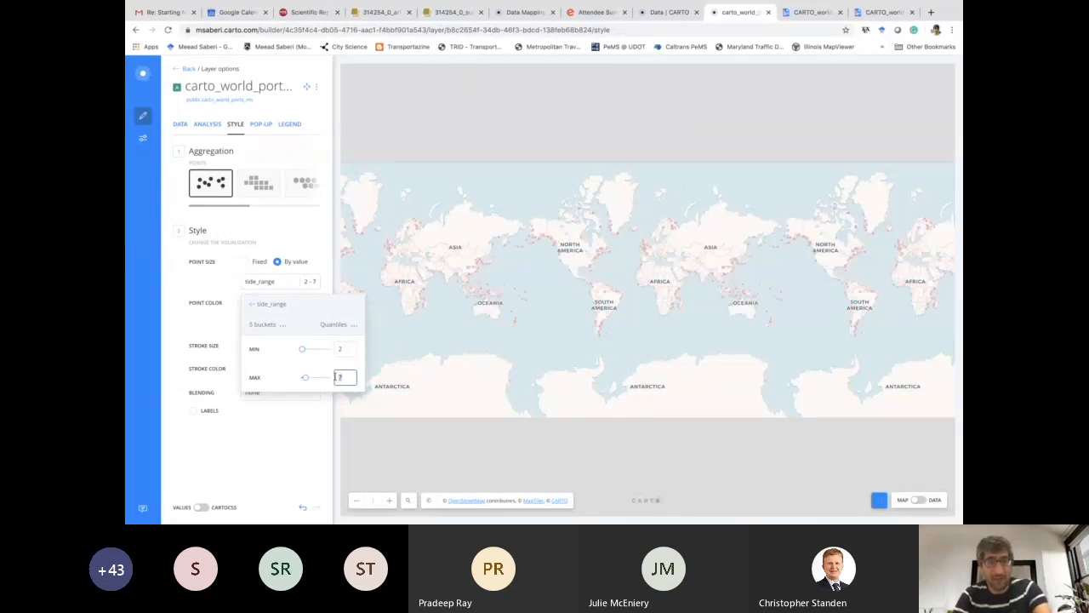
{"action": "type", "text": "11"}
{"action": "left_click", "coordinate": [348, 348]}
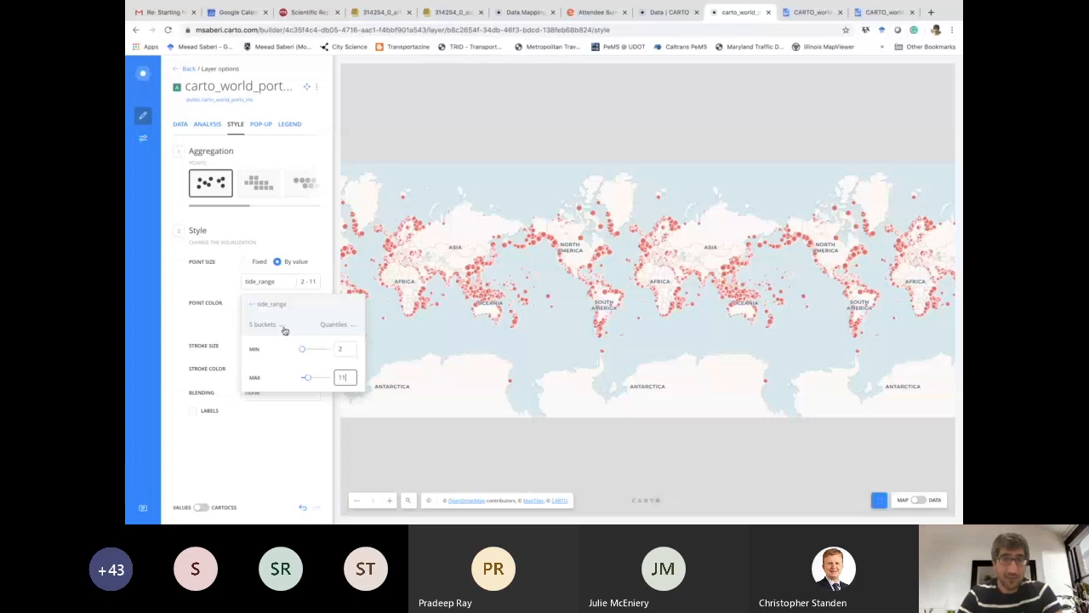
Step: Try 7 buckets for the tide_range point sizes, and reduce the classification to 2 buckets
{"action": "left_click", "coordinate": [285, 329]}
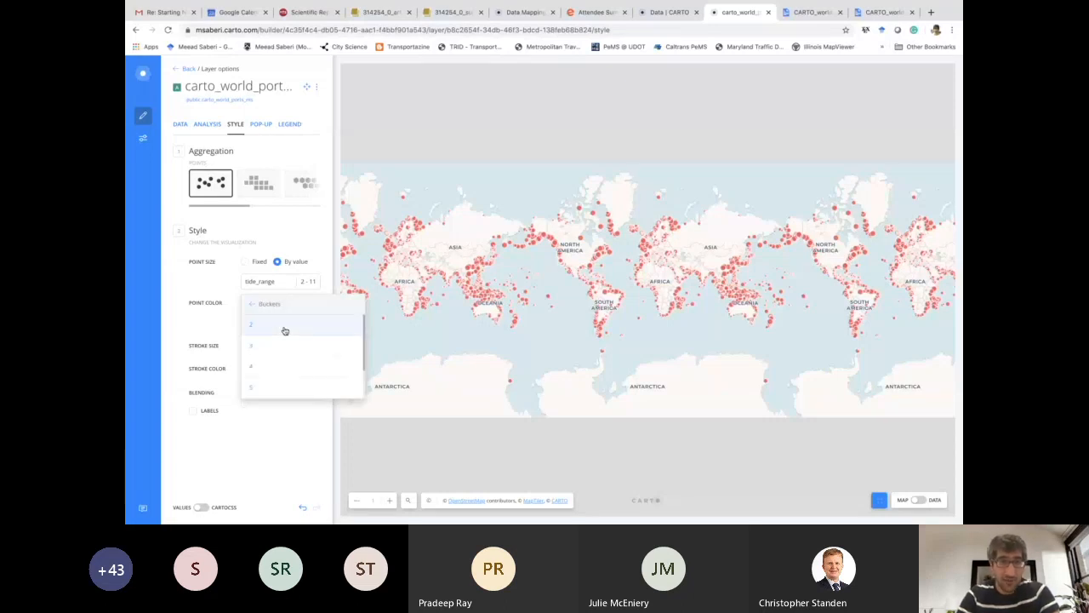
{"action": "left_click", "coordinate": [268, 389]}
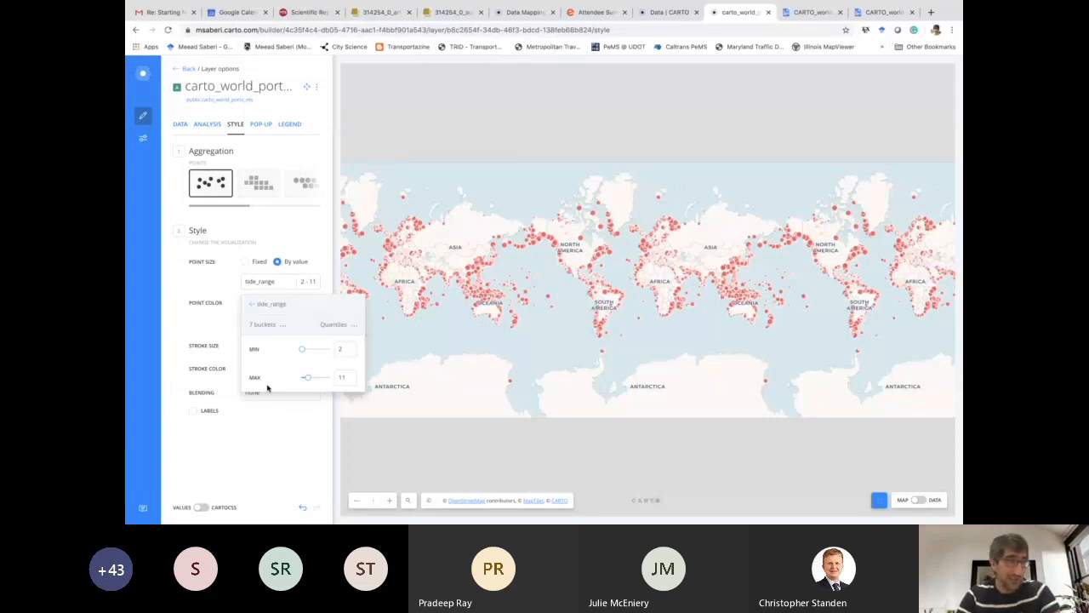
{"action": "left_click", "coordinate": [286, 331]}
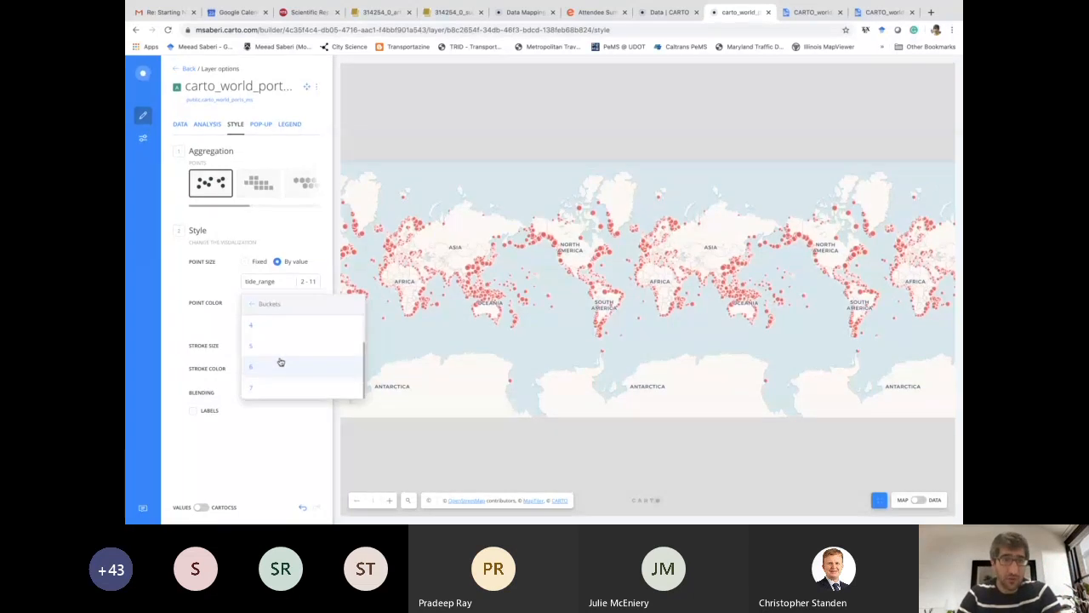
{"action": "left_click", "coordinate": [270, 386]}
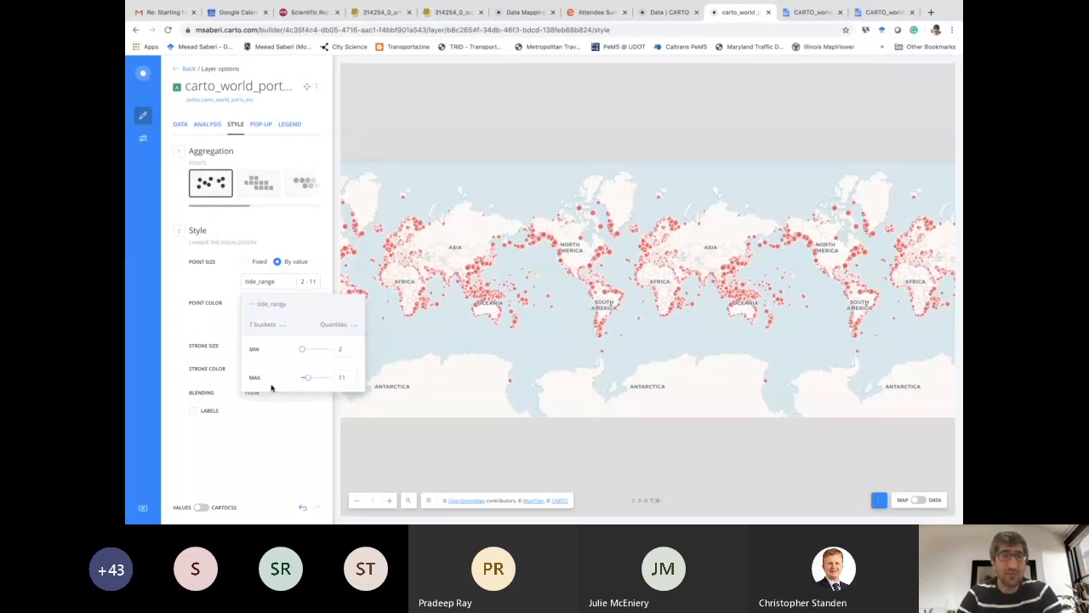
{"action": "left_click", "coordinate": [284, 329]}
{"action": "left_click", "coordinate": [263, 326]}
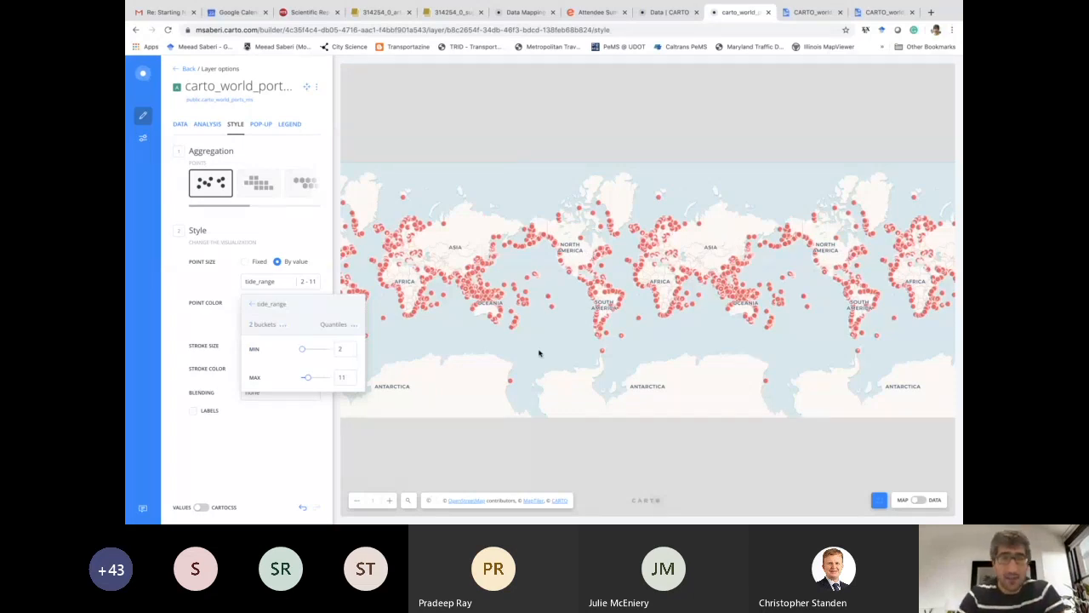
Step: Try 5 buckets for the tide_range point sizes, set 7 buckets, and keep the Quantiles classification
{"action": "left_click", "coordinate": [282, 325]}
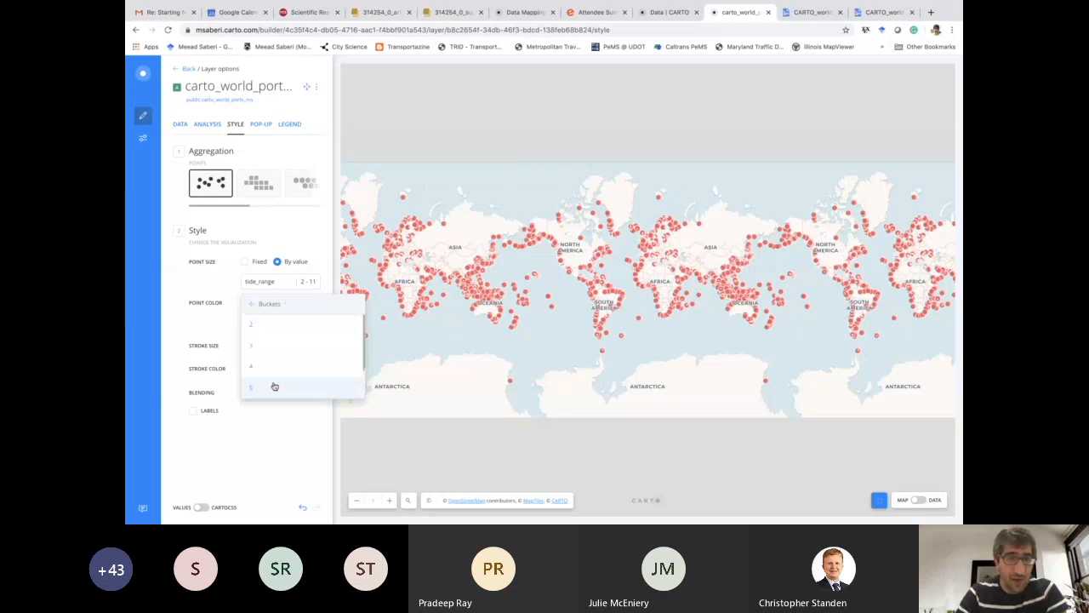
{"action": "left_click", "coordinate": [274, 384]}
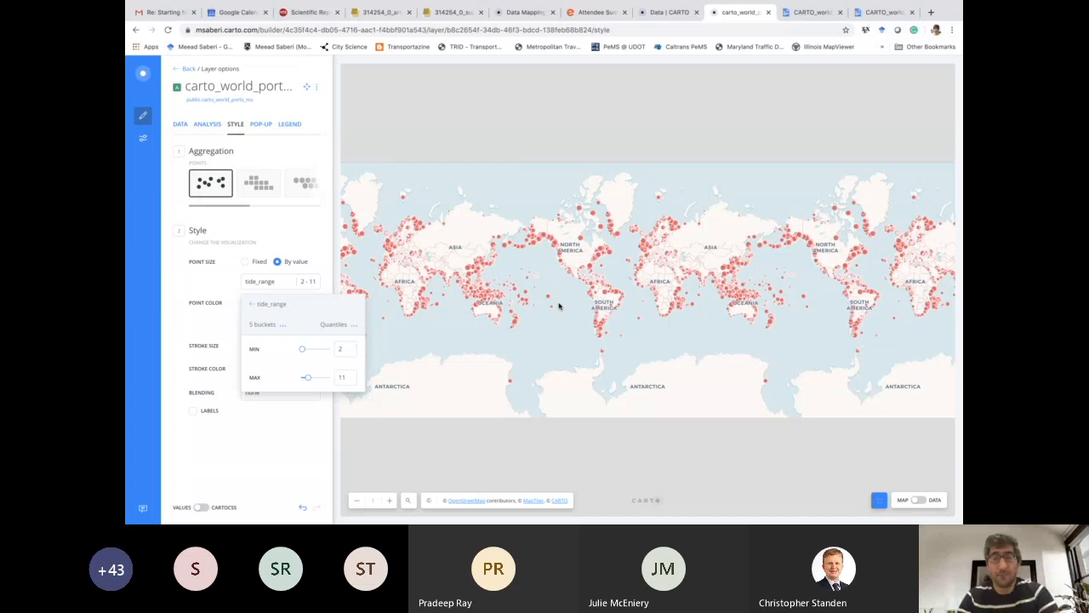
{"action": "left_click", "coordinate": [283, 327]}
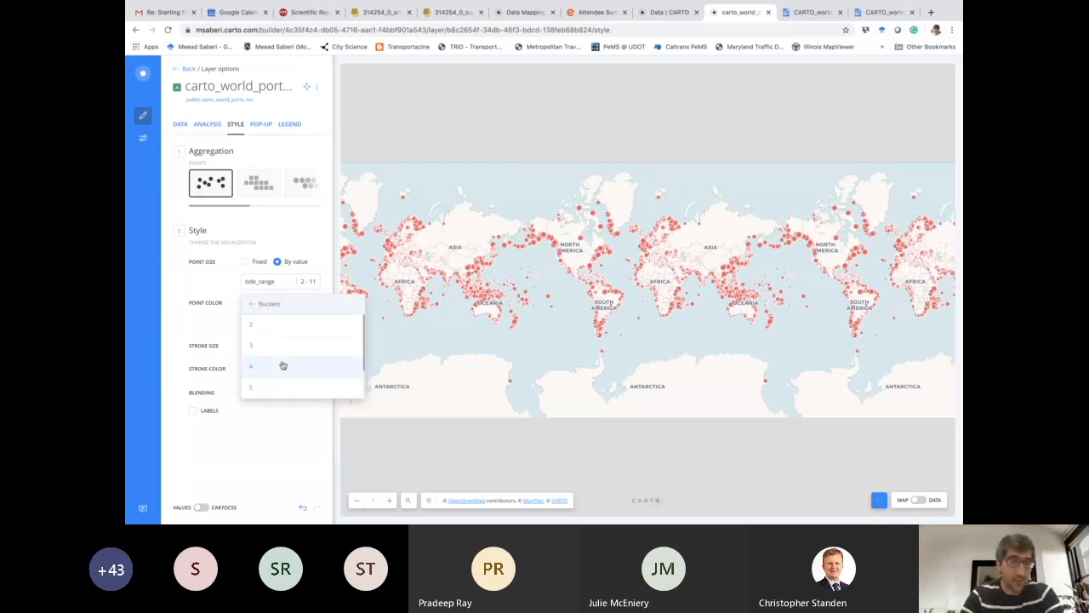
{"action": "scroll", "coordinate": [267, 390], "scroll_direction": "down", "scroll_amount": 2}
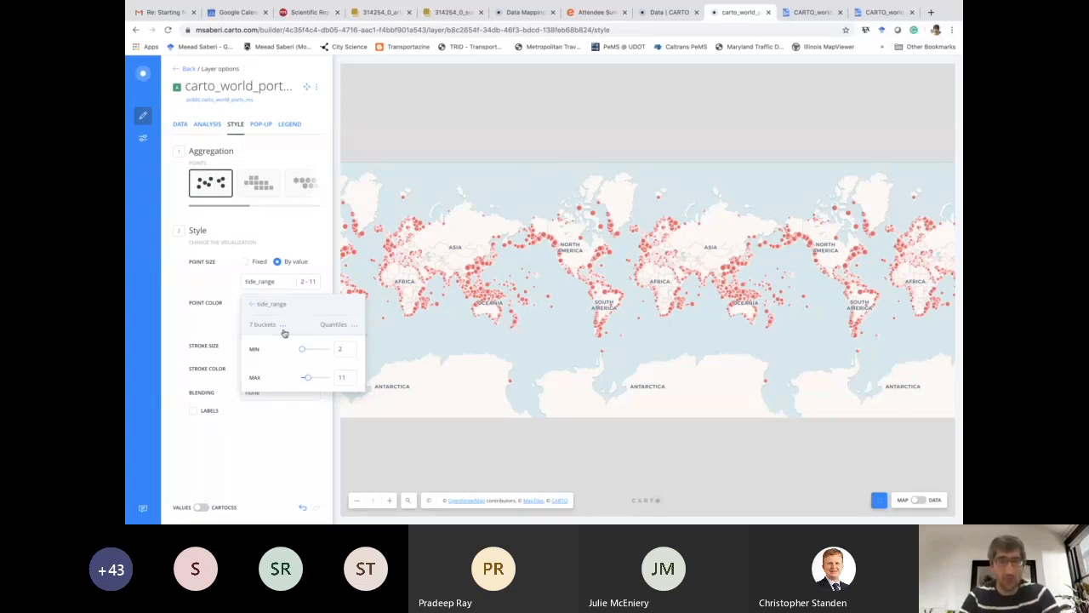
{"action": "left_click", "coordinate": [356, 328]}
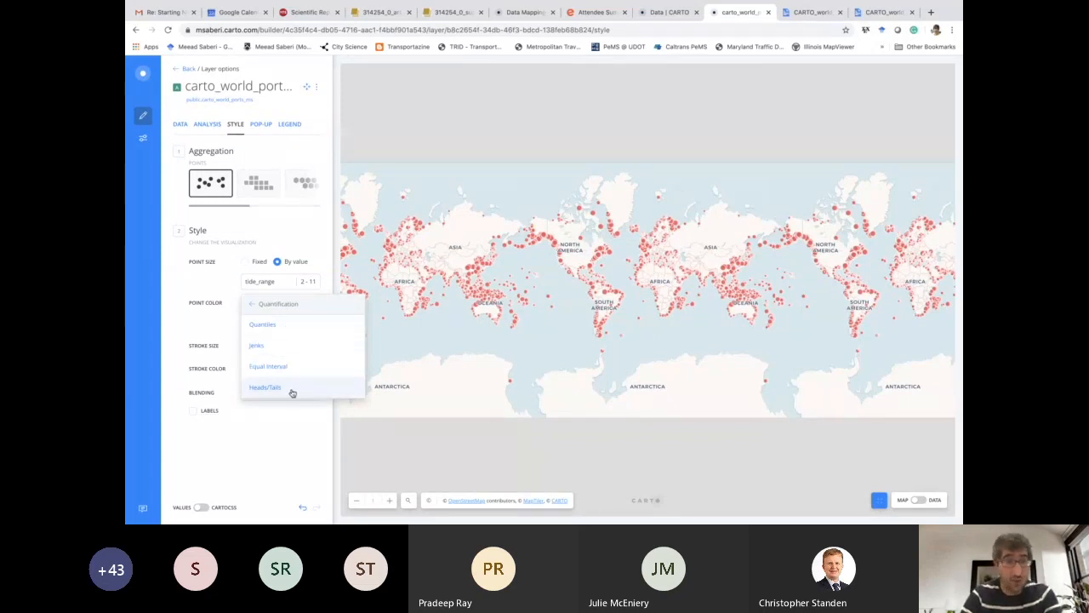
{"action": "left_click", "coordinate": [287, 328]}
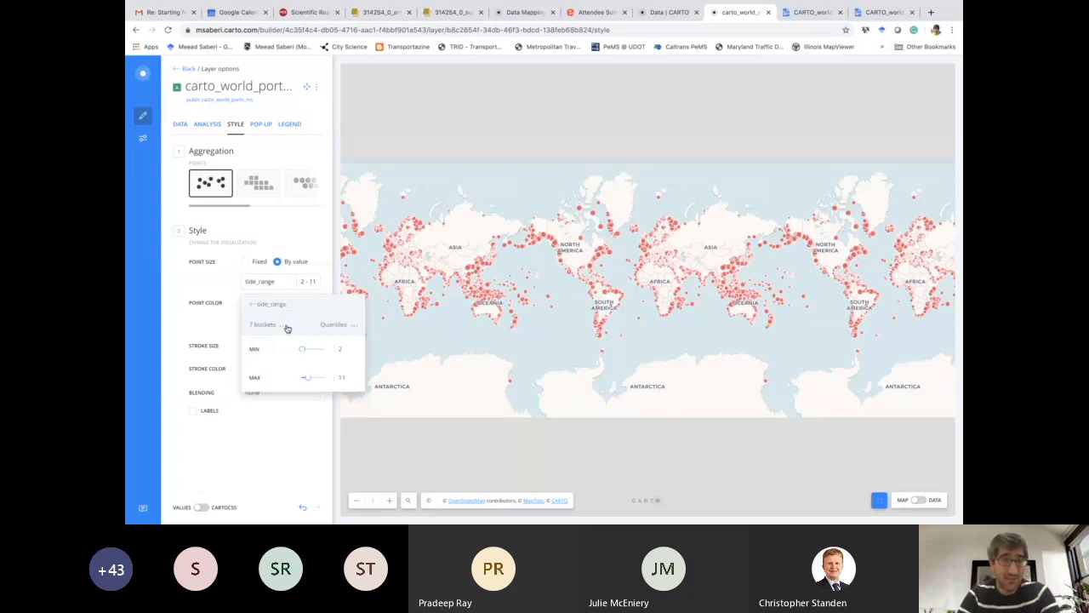
{"action": "left_click", "coordinate": [329, 277]}
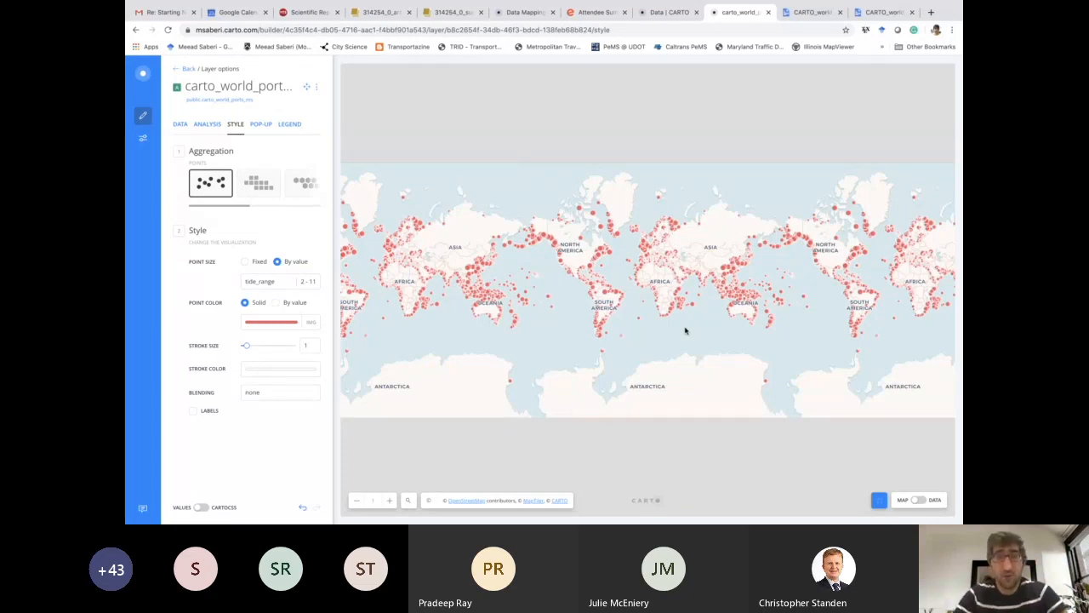
Step: Color the port points by value using the harborsize column
{"action": "left_click", "coordinate": [389, 500]}
{"action": "left_click_drag", "start_coordinate": [424, 382], "coordinate": [761, 400]}
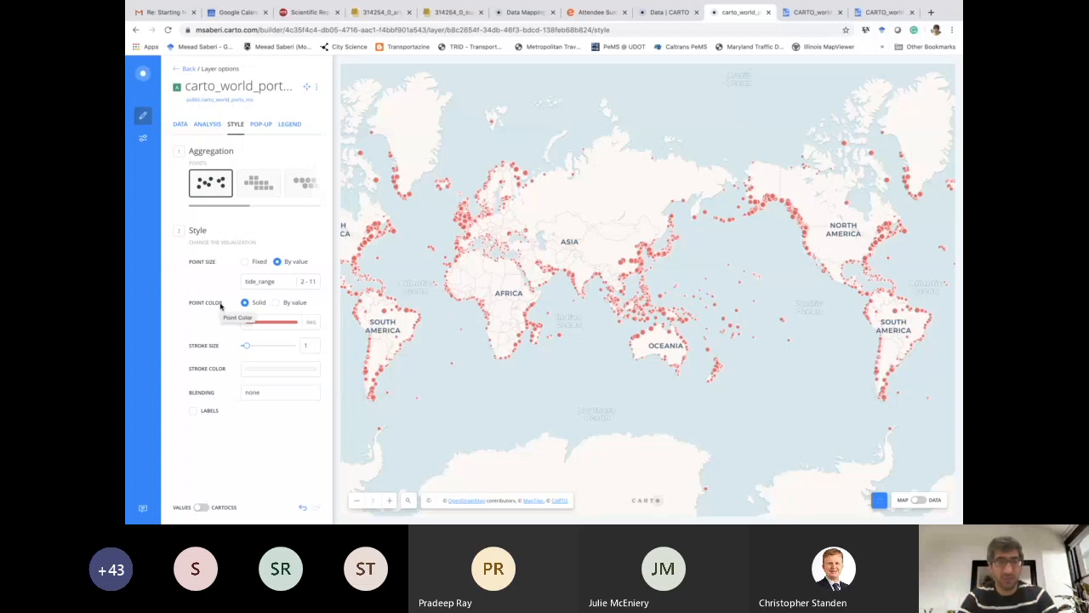
{"action": "left_click", "coordinate": [275, 303]}
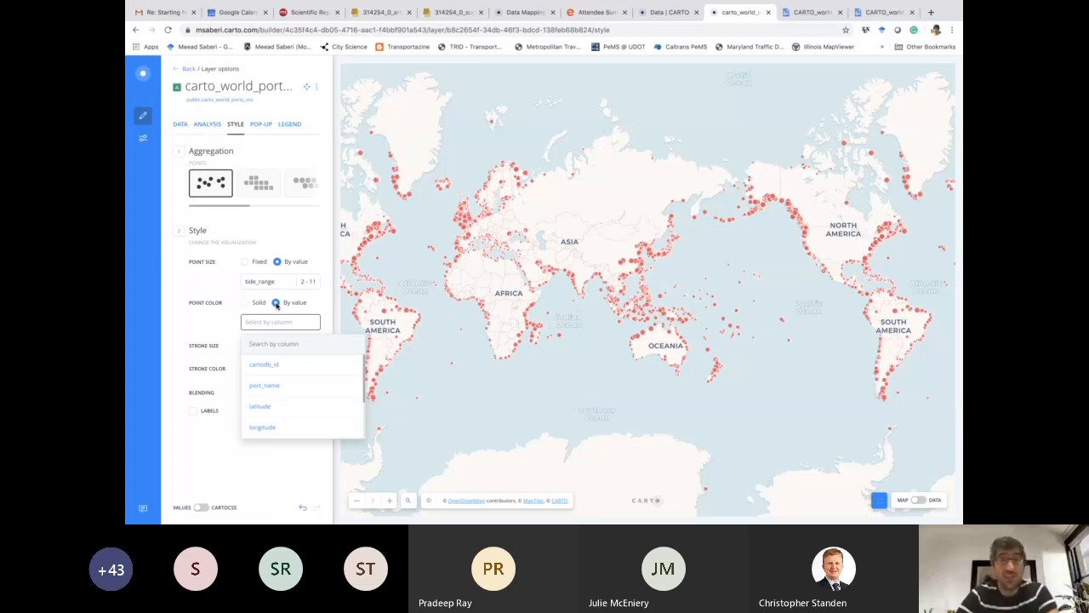
{"action": "scroll", "coordinate": [282, 383], "scroll_direction": "down", "scroll_amount": 2}
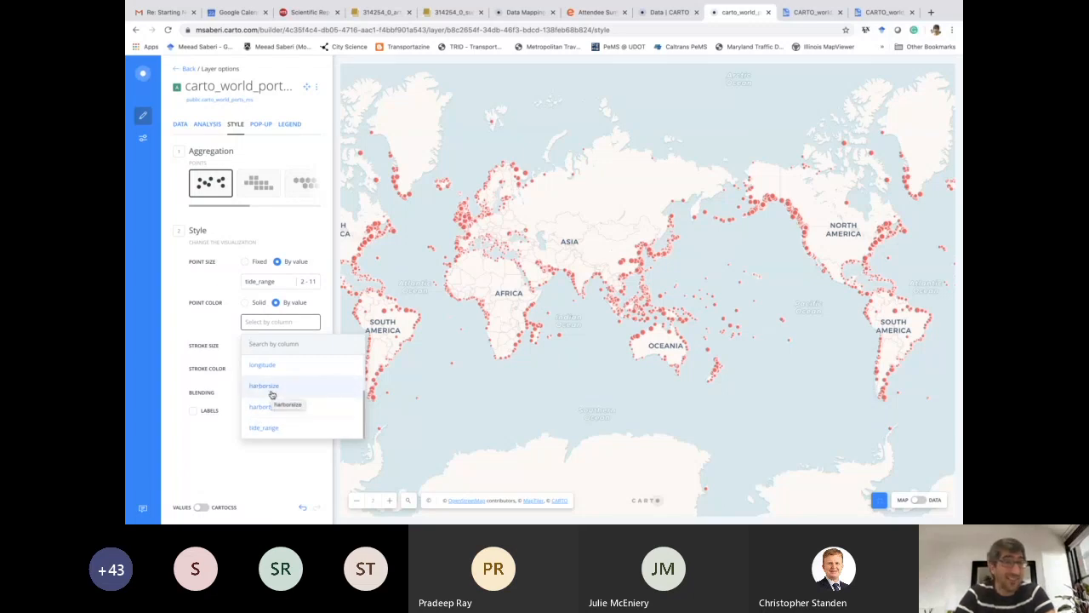
{"action": "left_click", "coordinate": [270, 386]}
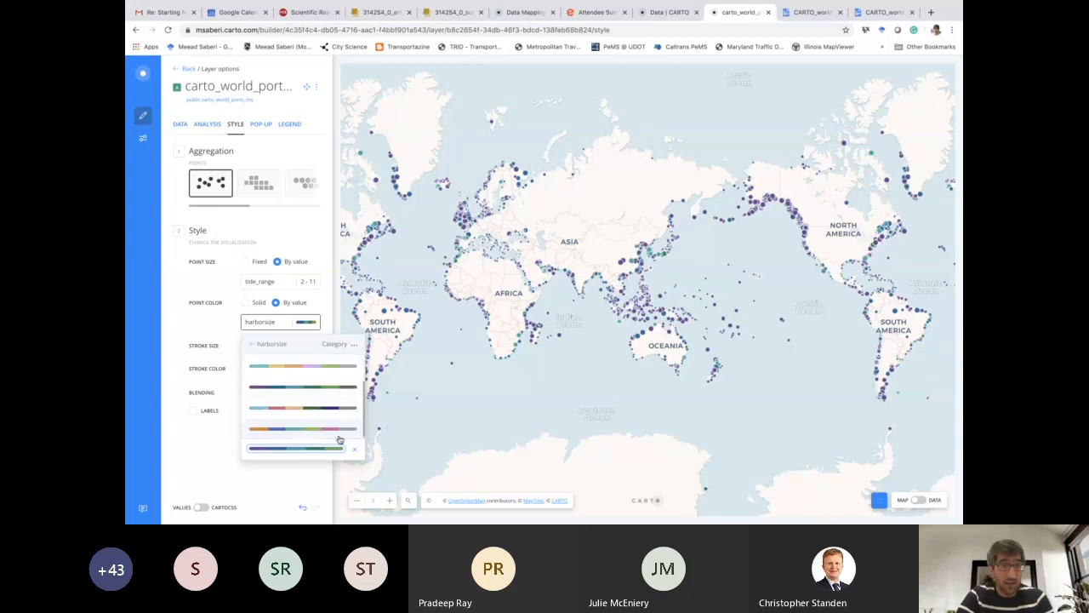
{"action": "left_click", "coordinate": [205, 328]}
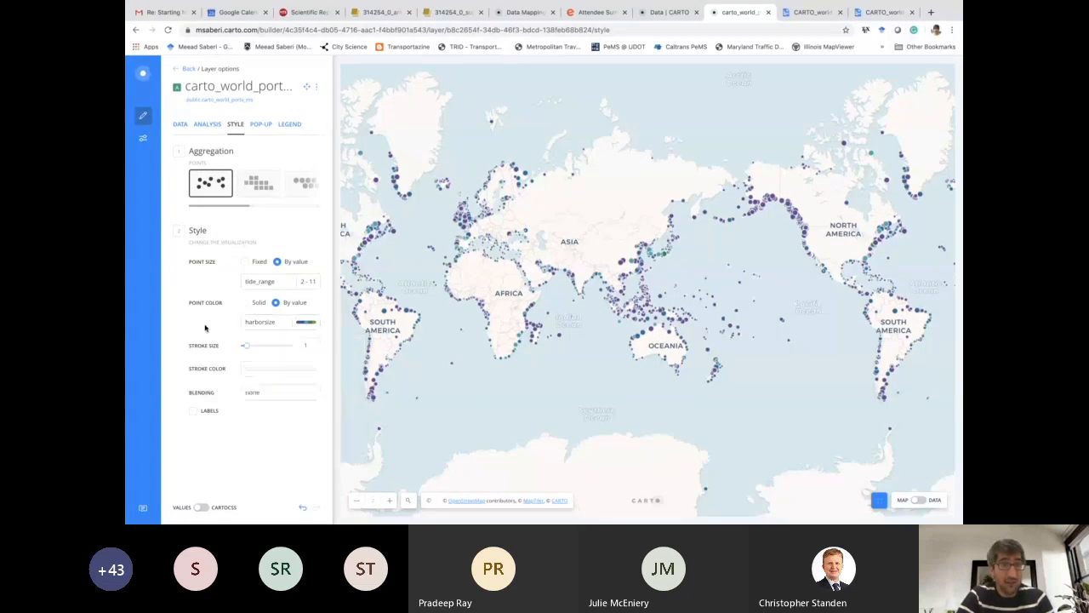
Step: Change the harborsize color scheme to the purple, green, blue, orange and red palette
{"action": "left_click", "coordinate": [294, 322]}
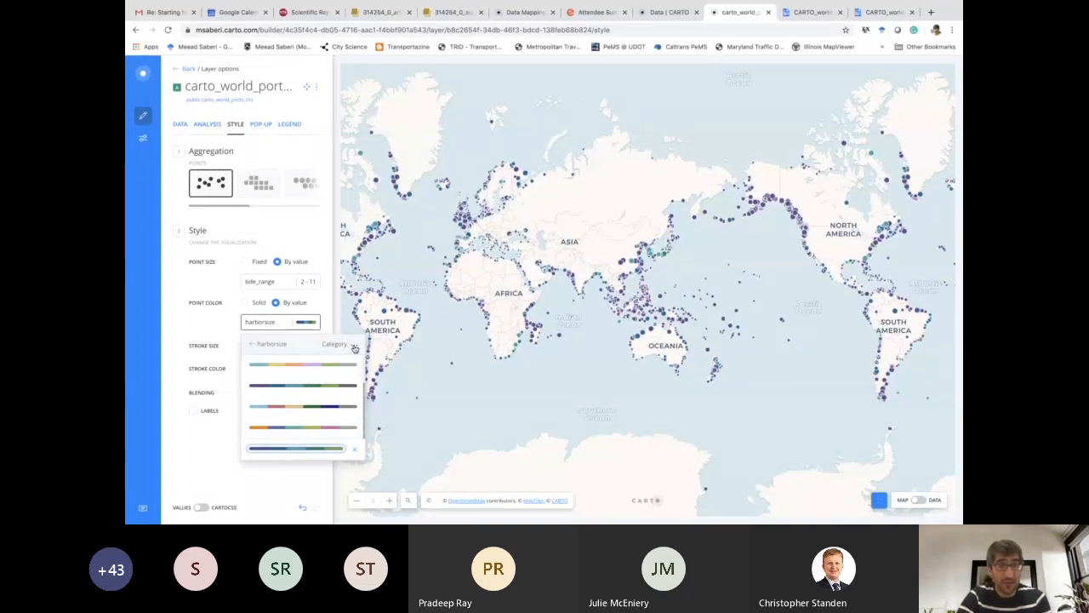
{"action": "scroll", "coordinate": [303, 394], "scroll_direction": "up", "scroll_amount": 1}
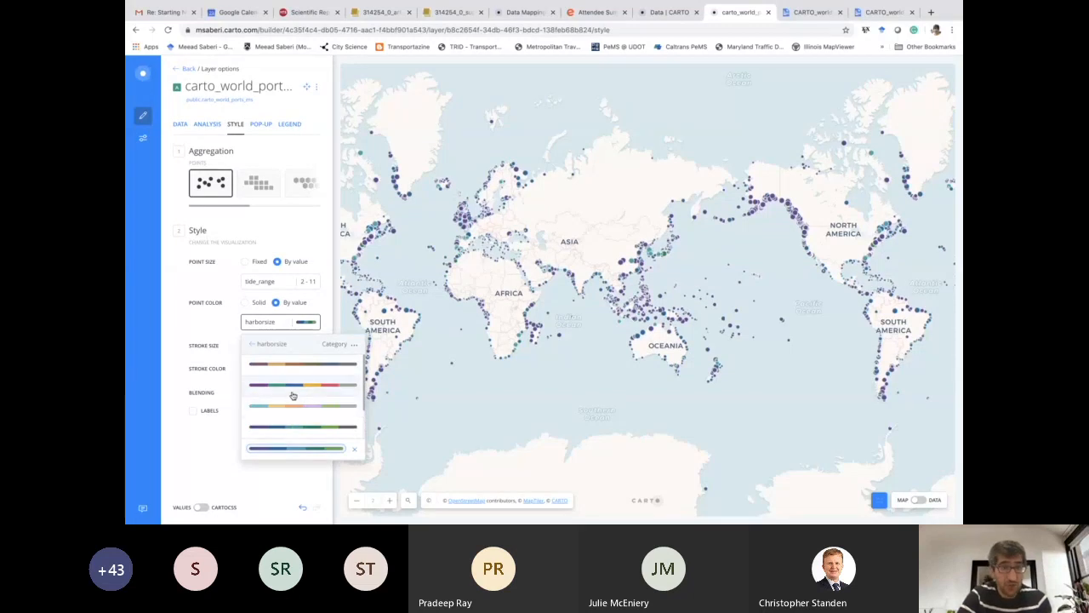
{"action": "left_click", "coordinate": [302, 388]}
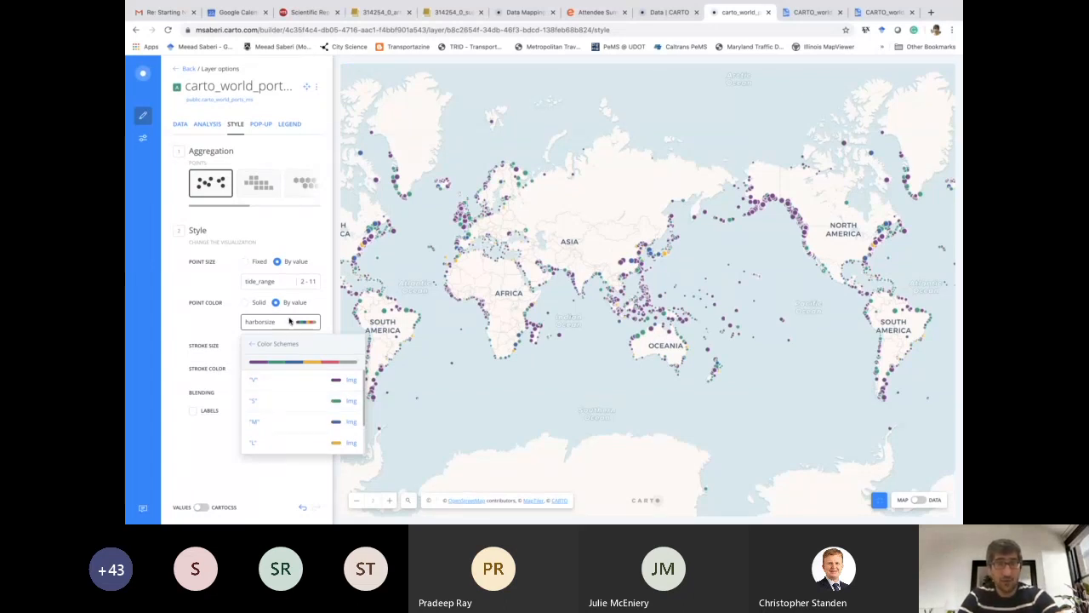
Step: Examine which color each harborsize category receives in the color scheme and how the ports look on the map
{"action": "scroll", "coordinate": [263, 411], "scroll_direction": "down", "scroll_amount": 1}
{"action": "scroll", "coordinate": [264, 411], "scroll_direction": "up", "scroll_amount": 1}
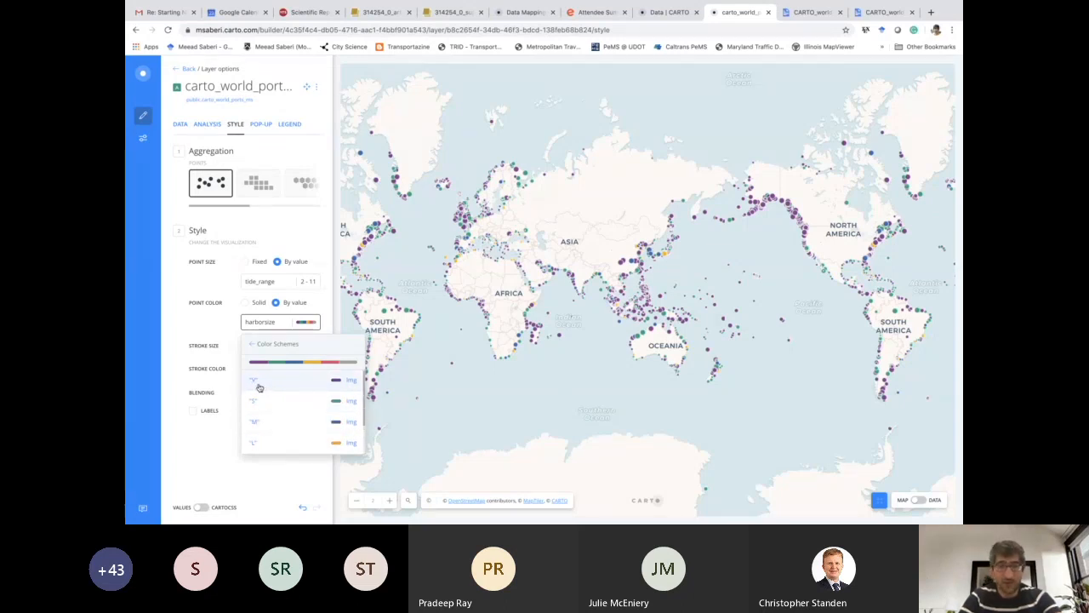
{"action": "scroll", "coordinate": [258, 396], "scroll_direction": "down", "scroll_amount": 1}
{"action": "scroll", "coordinate": [259, 408], "scroll_direction": "up", "scroll_amount": 1}
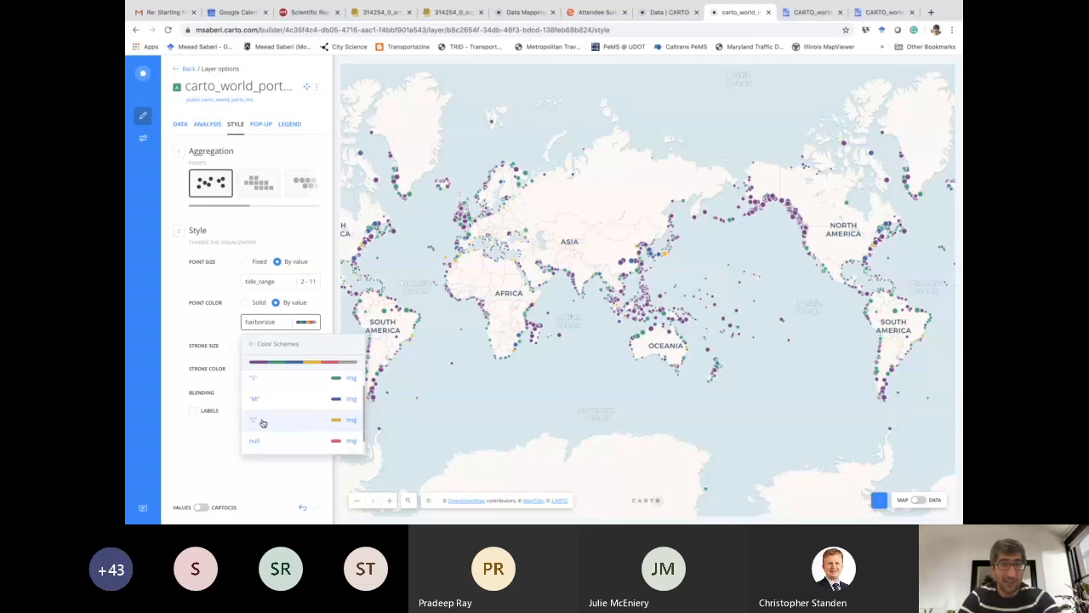
{"action": "scroll", "coordinate": [263, 423], "scroll_direction": "down", "scroll_amount": 1}
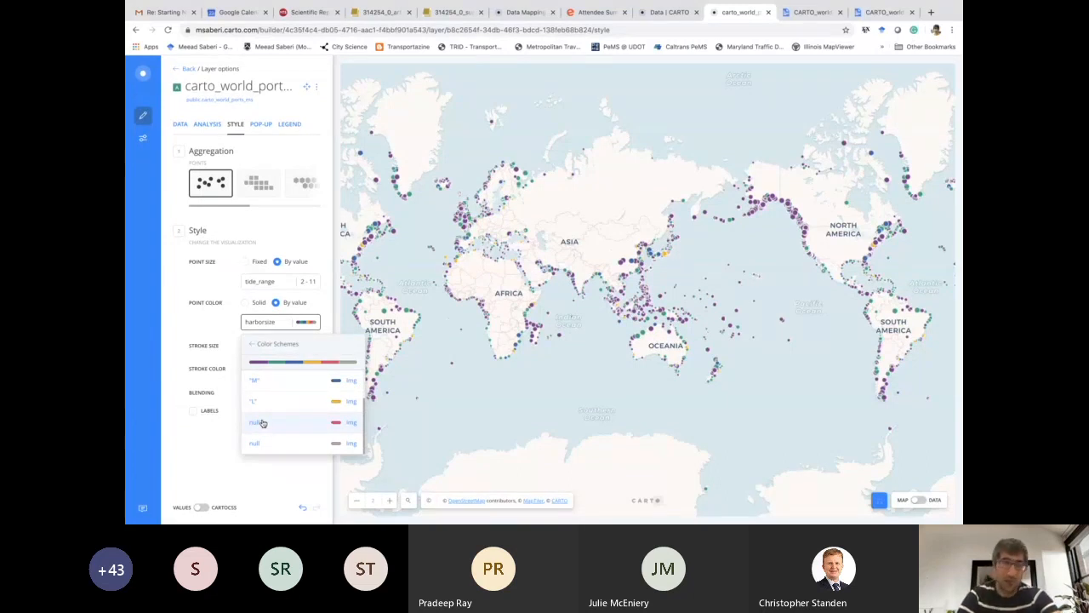
{"action": "scroll", "coordinate": [262, 423], "scroll_direction": "up", "scroll_amount": 2}
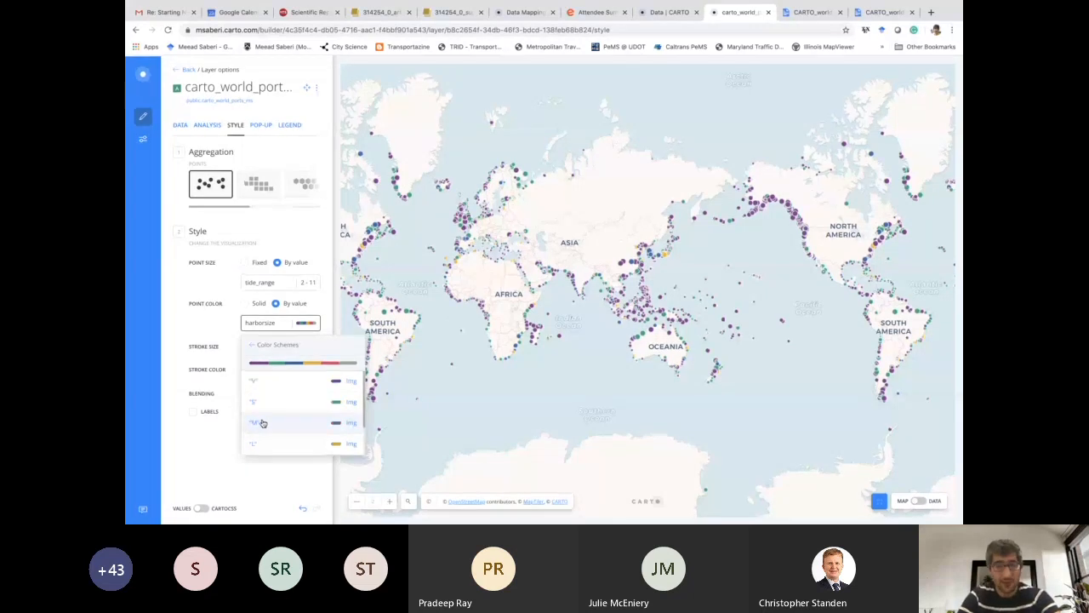
{"action": "scroll", "coordinate": [262, 423], "scroll_direction": "down", "scroll_amount": 2}
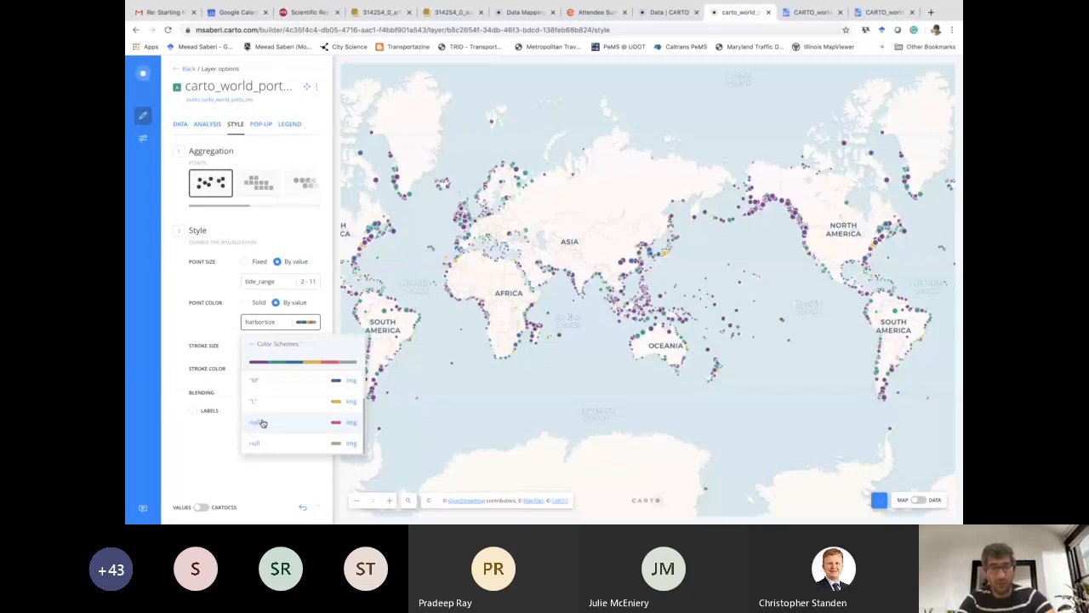
{"action": "scroll", "coordinate": [262, 423], "scroll_direction": "up", "scroll_amount": 2}
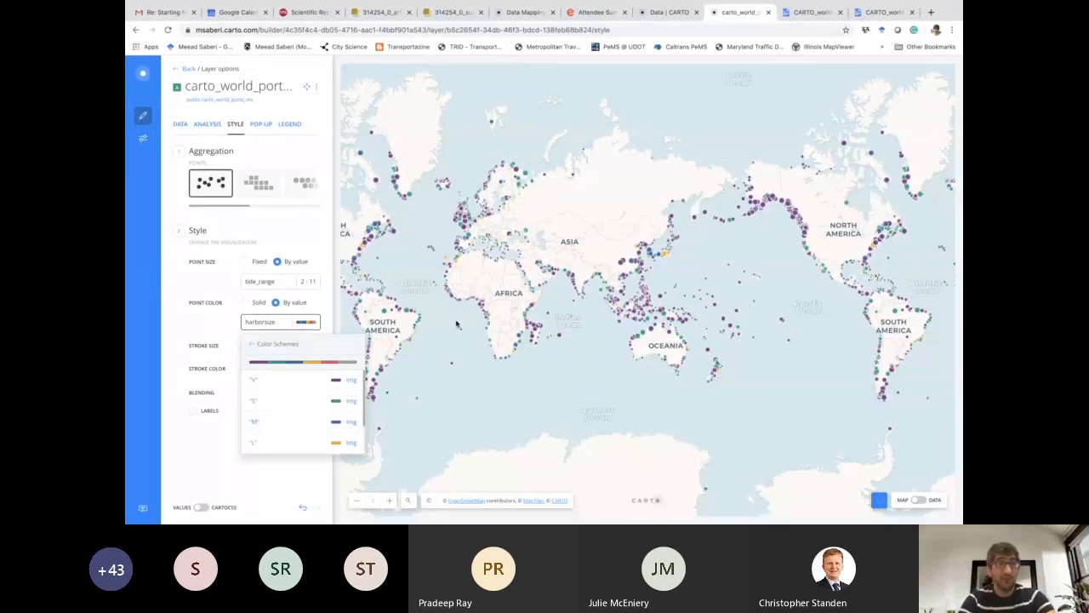
{"action": "left_click", "coordinate": [482, 328]}
{"action": "left_click_drag", "start_coordinate": [451, 343], "coordinate": [483, 354]}
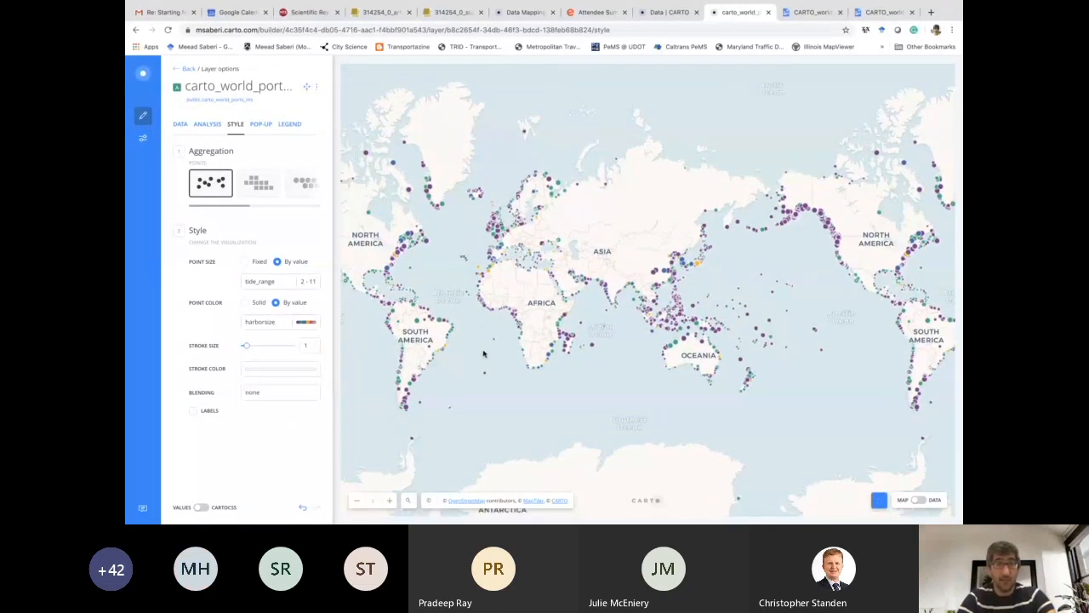
Step: Set the maximum tide_range point size to 15
{"action": "left_click", "coordinate": [304, 284]}
{"action": "left_click", "coordinate": [343, 378]}
{"action": "left_click_drag", "start_coordinate": [344, 379], "coordinate": [331, 381]}
{"action": "type", "text": "15"}
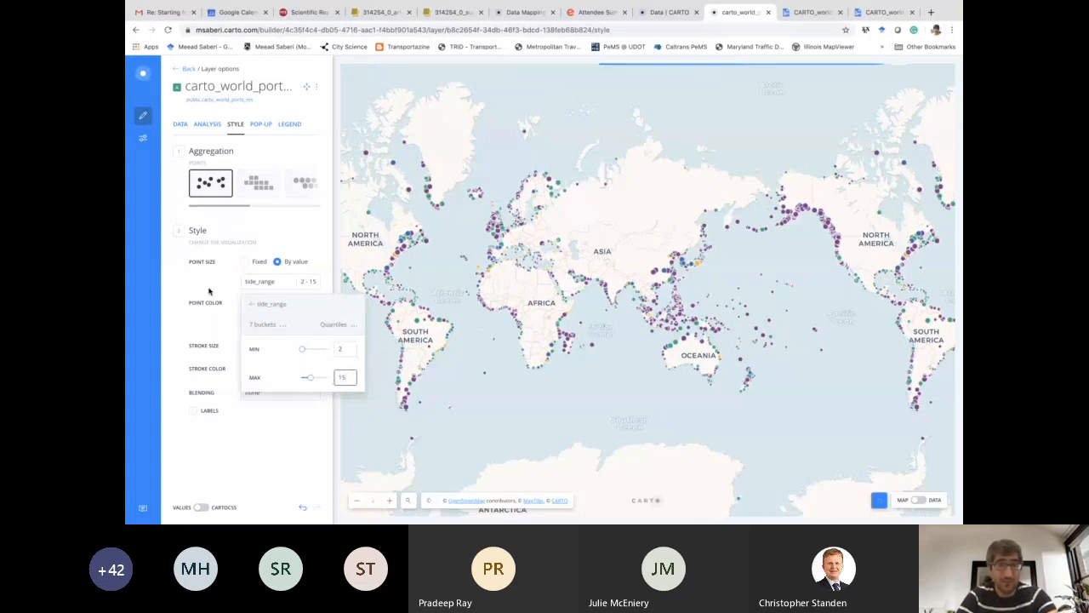
{"action": "left_click", "coordinate": [208, 291]}
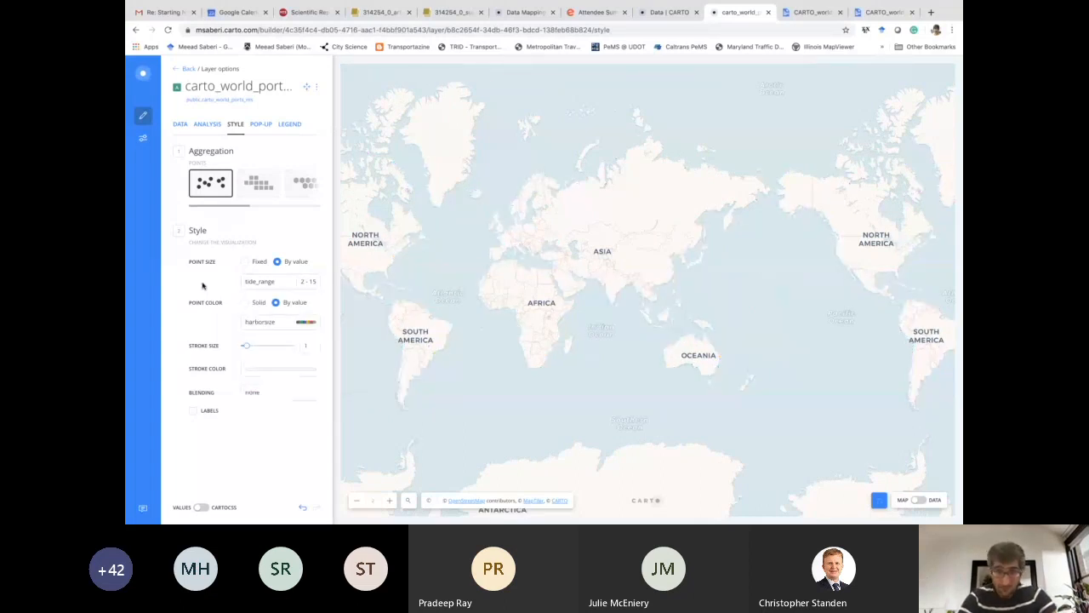
{"action": "left_click_drag", "start_coordinate": [440, 272], "coordinate": [452, 294]}
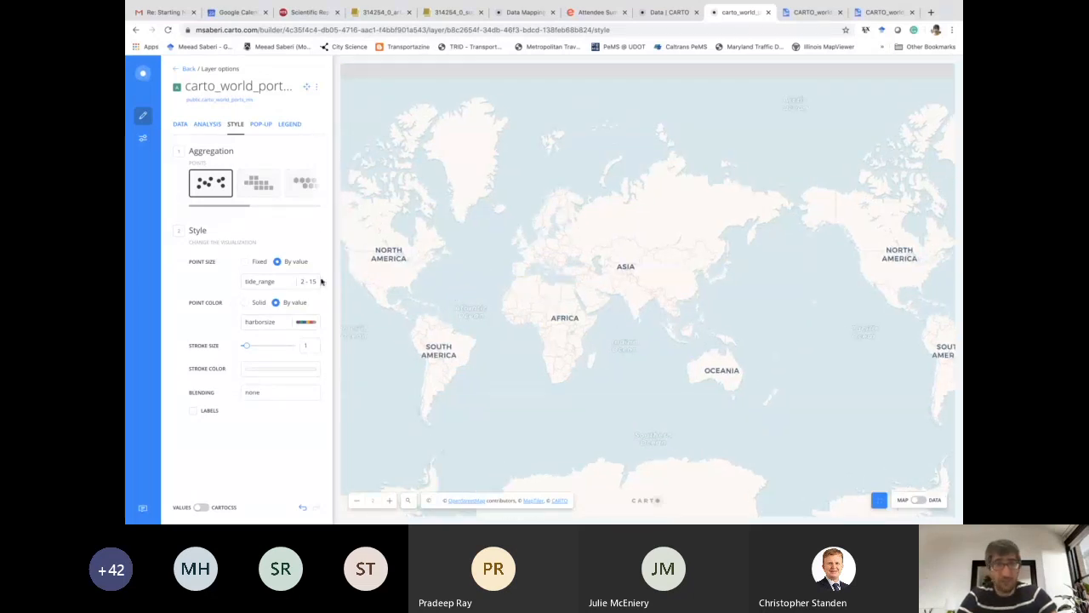
Step: Switch the point size to fixed and back to by value, and set the tide_range sizes to minimum 2 and maximum 15
{"action": "left_click", "coordinate": [248, 262]}
{"action": "left_click", "coordinate": [284, 261]}
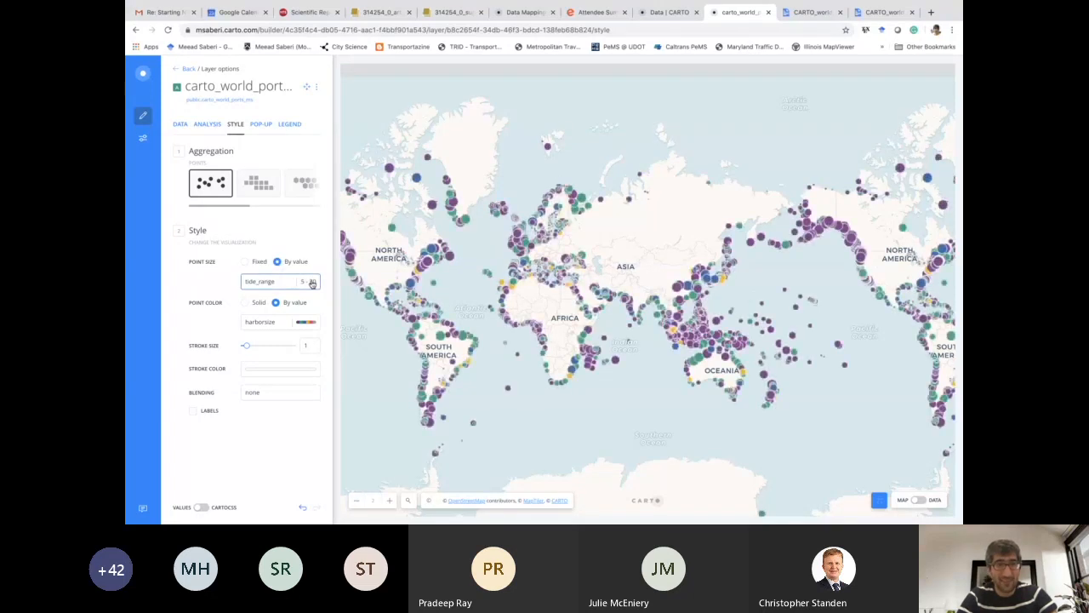
{"action": "left_click", "coordinate": [310, 282]}
{"action": "key", "text": "BackSpace"}
{"action": "type", "text": "2"}
{"action": "left_click", "coordinate": [340, 377]}
{"action": "type", "text": "15"}
{"action": "left_click", "coordinate": [346, 350]}
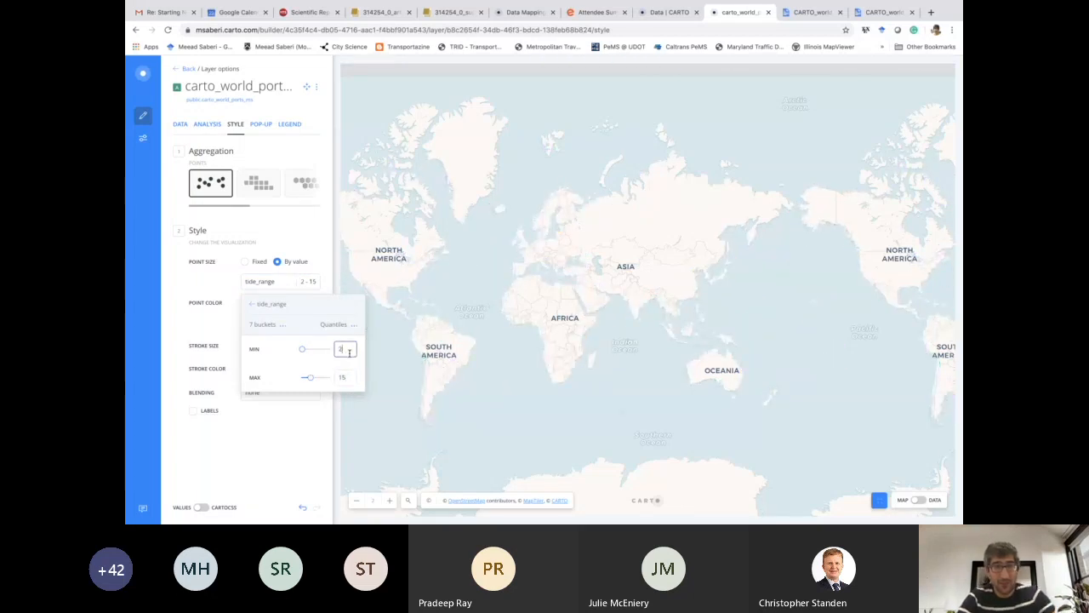
Step: Try 11 and 14 as the maximum tide_range point size, and set it to 16
{"action": "left_click", "coordinate": [347, 377]}
{"action": "type", "text": "11"}
{"action": "left_click", "coordinate": [345, 349]}
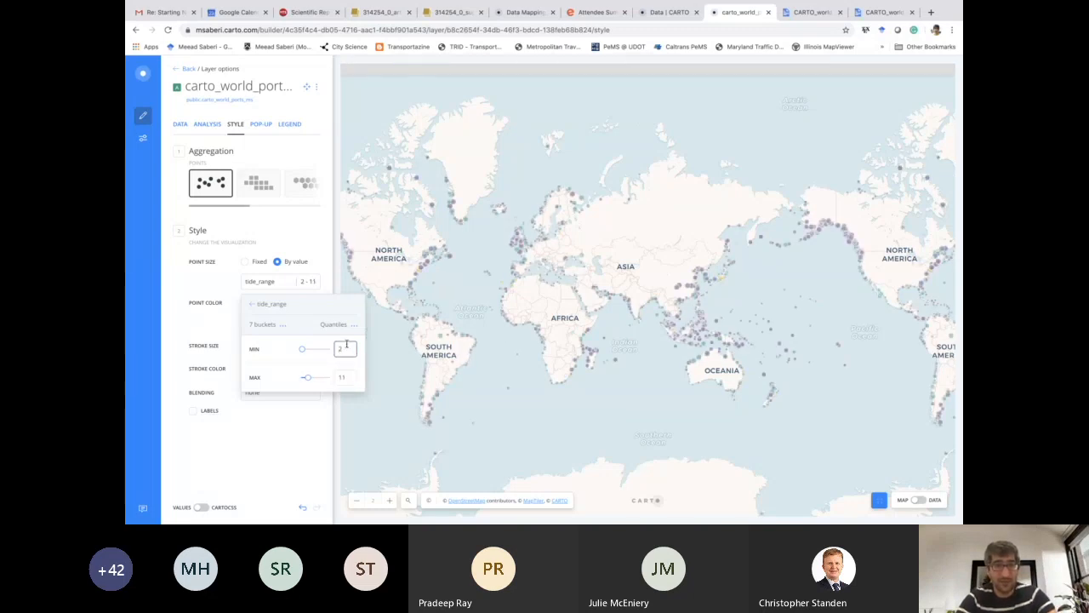
{"action": "left_click", "coordinate": [349, 376]}
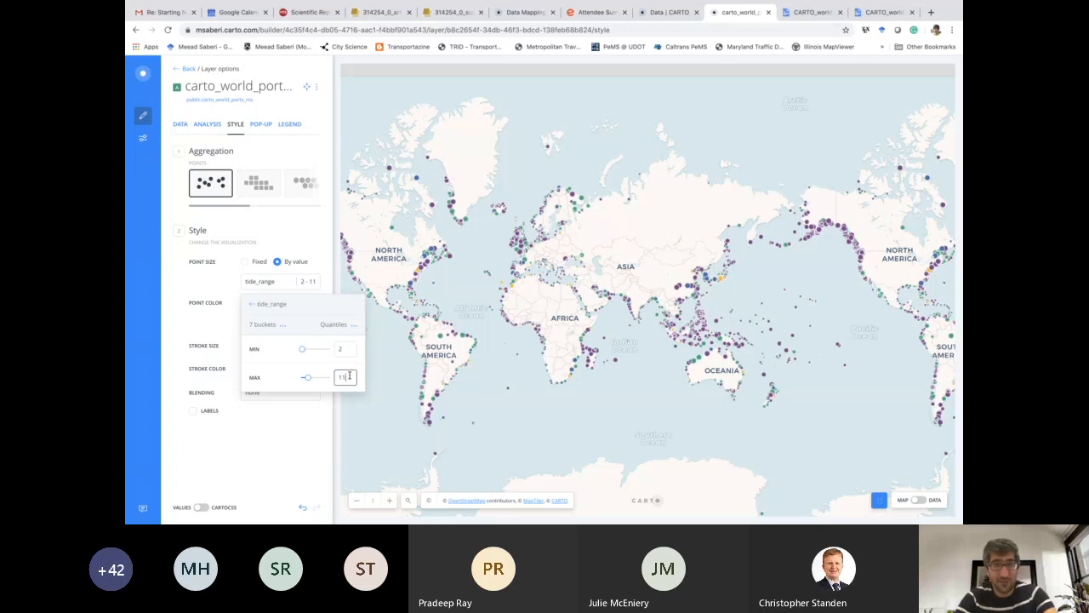
{"action": "type", "text": "4"}
{"action": "left_click", "coordinate": [348, 349]}
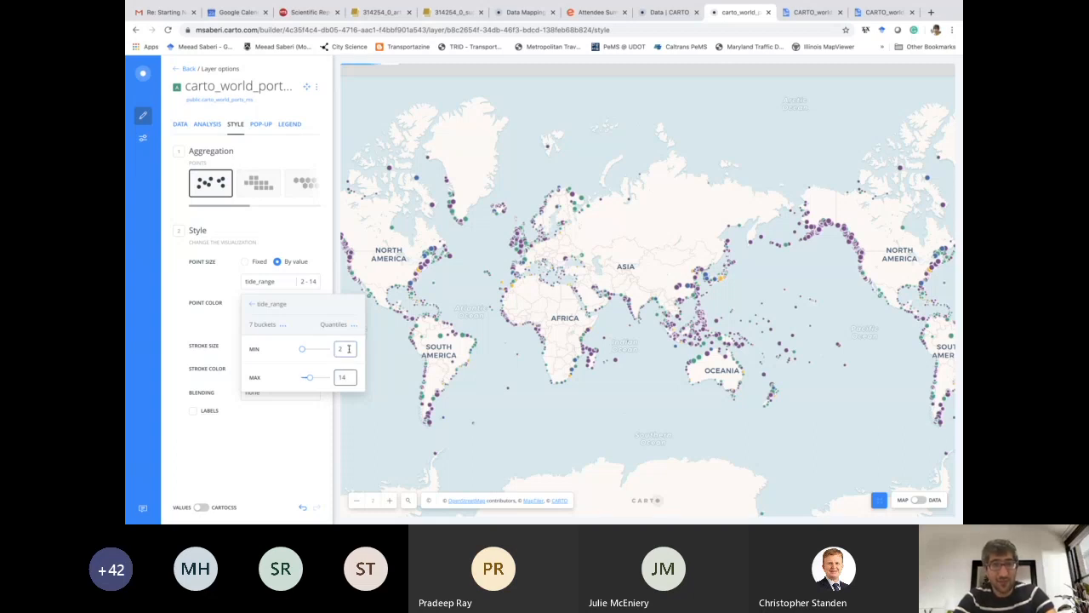
{"action": "left_click", "coordinate": [349, 377]}
{"action": "key", "text": "BackSpace"}
{"action": "type", "text": "6"}
{"action": "left_click", "coordinate": [348, 350]}
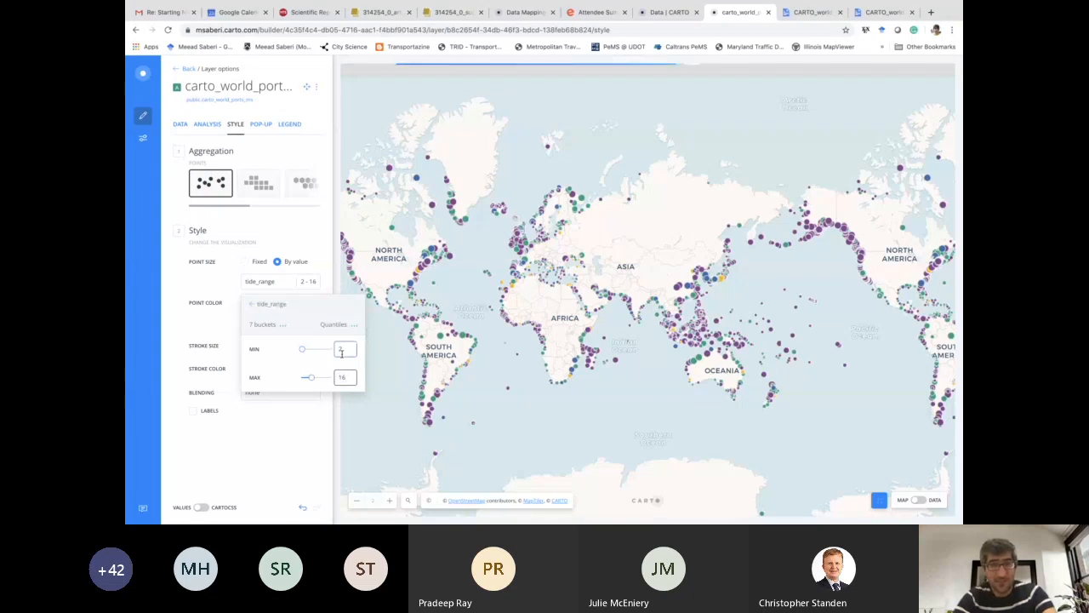
{"action": "left_click", "coordinate": [461, 293]}
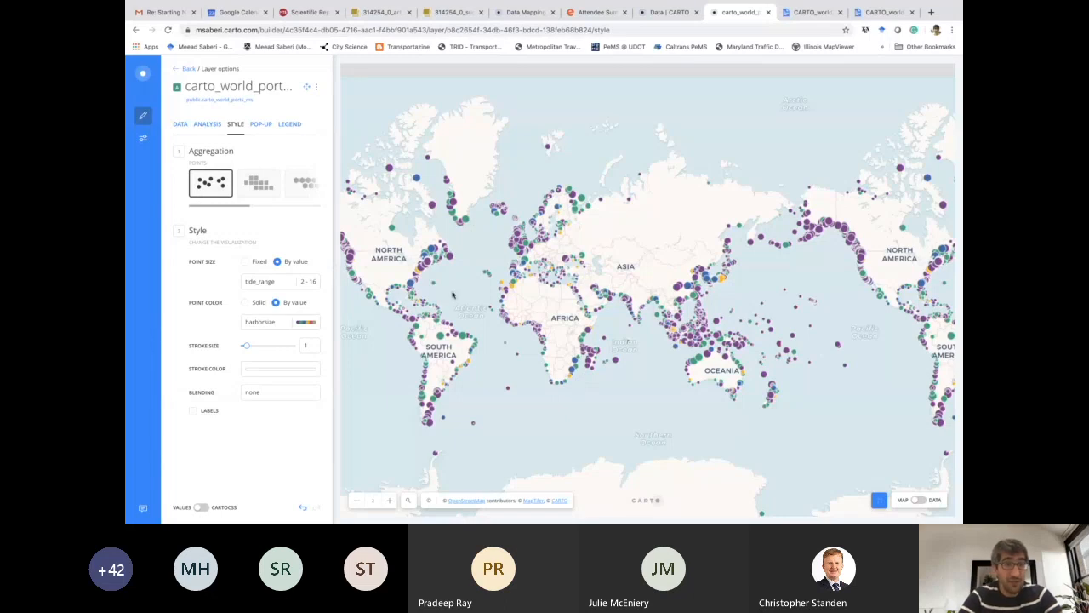
Step: Try a stroke size of 2 on the port points, restore it to 1, and inspect the ports around Asia and Oceania
{"action": "left_click_drag", "start_coordinate": [246, 345], "coordinate": [256, 349]}
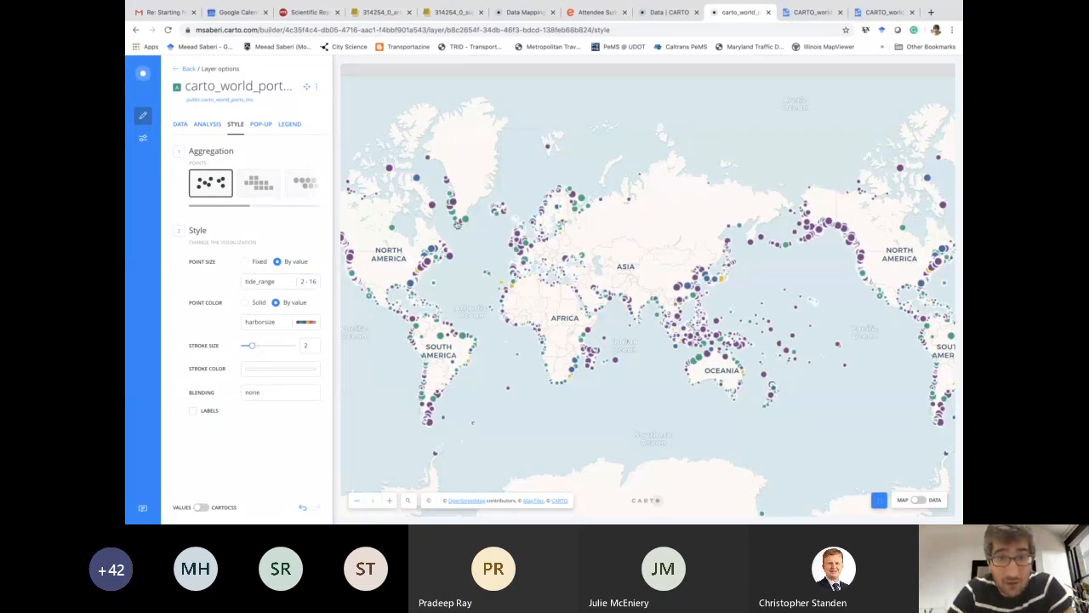
{"action": "left_click_drag", "start_coordinate": [252, 350], "coordinate": [250, 350]}
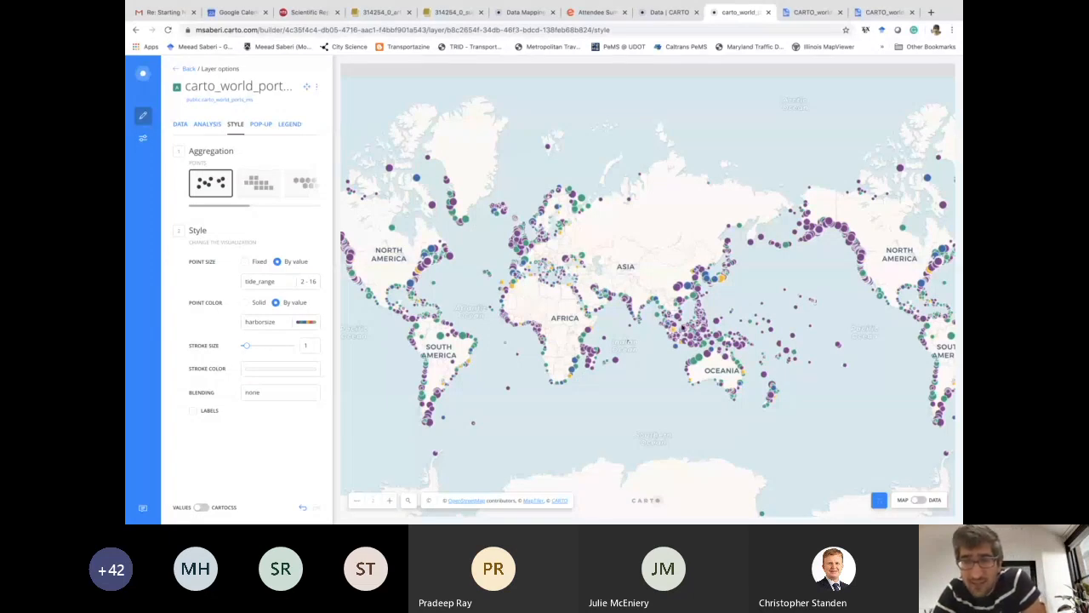
{"action": "left_click", "coordinate": [390, 501]}
{"action": "left_click_drag", "start_coordinate": [677, 410], "coordinate": [641, 379]}
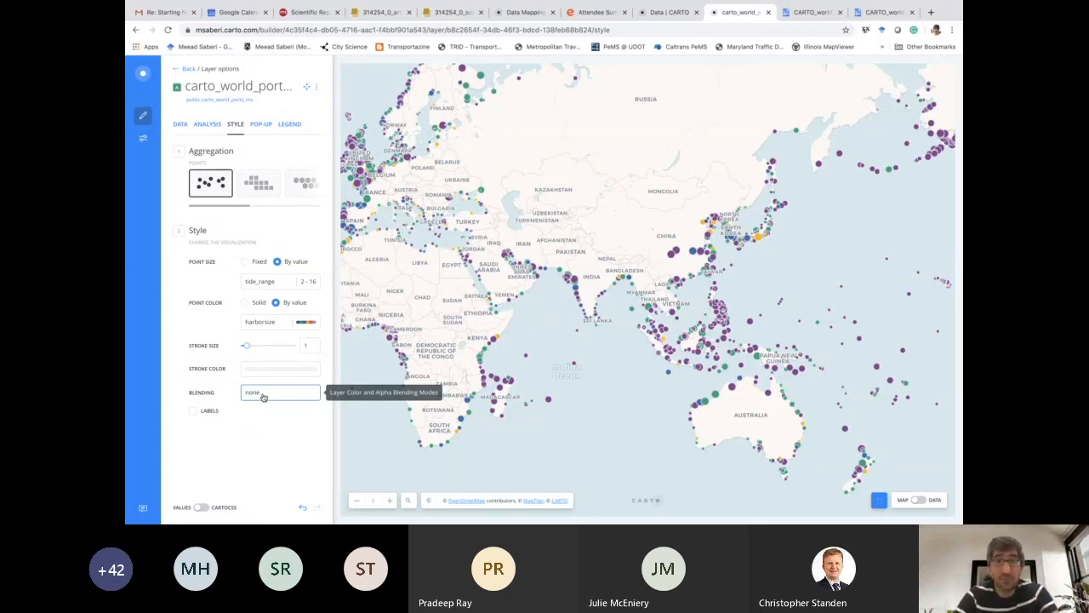
Step: Try the multiply and screen blending modes on the port points
{"action": "left_click", "coordinate": [264, 397]}
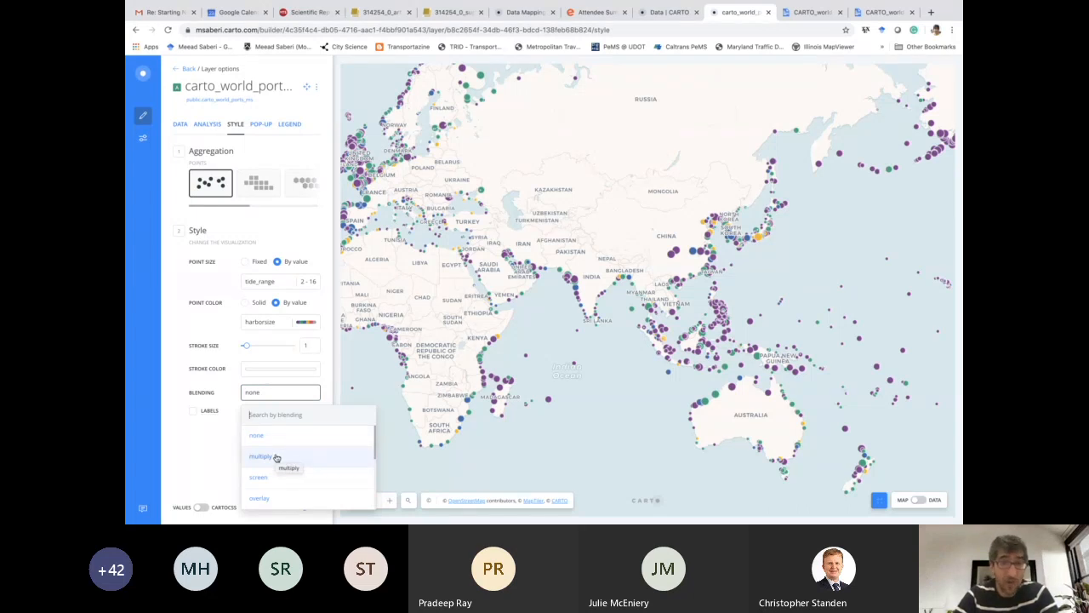
{"action": "left_click", "coordinate": [261, 456]}
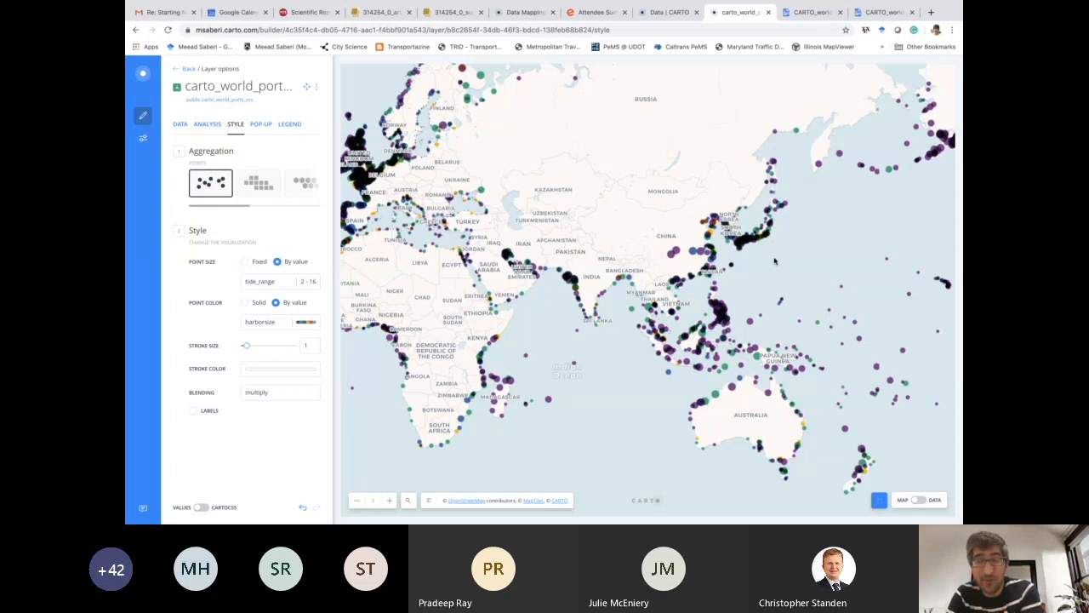
{"action": "left_click", "coordinate": [260, 393]}
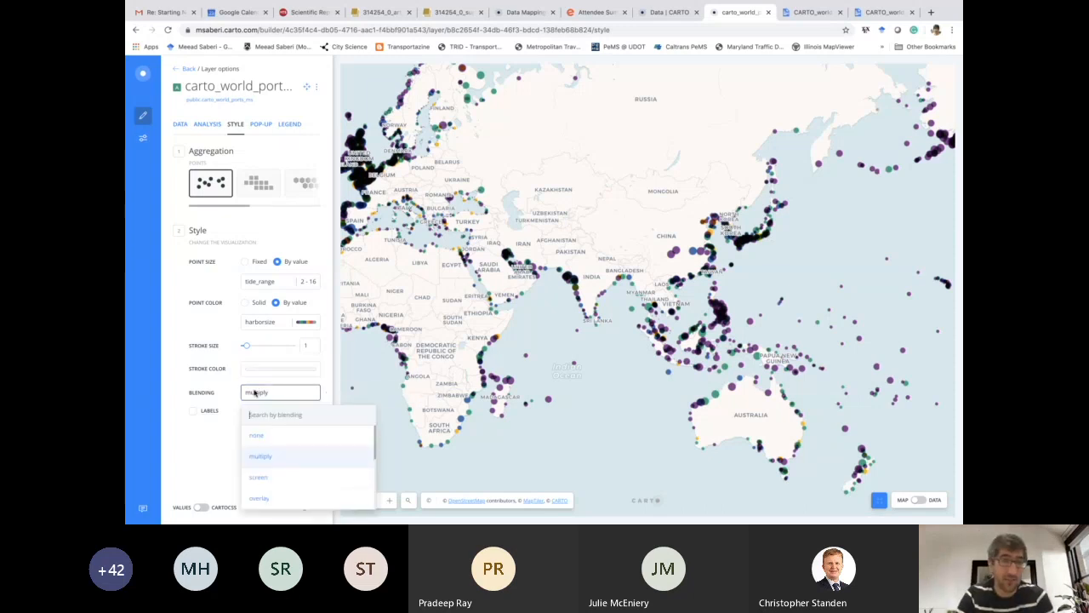
{"action": "scroll", "coordinate": [272, 458], "scroll_direction": "down", "scroll_amount": 2}
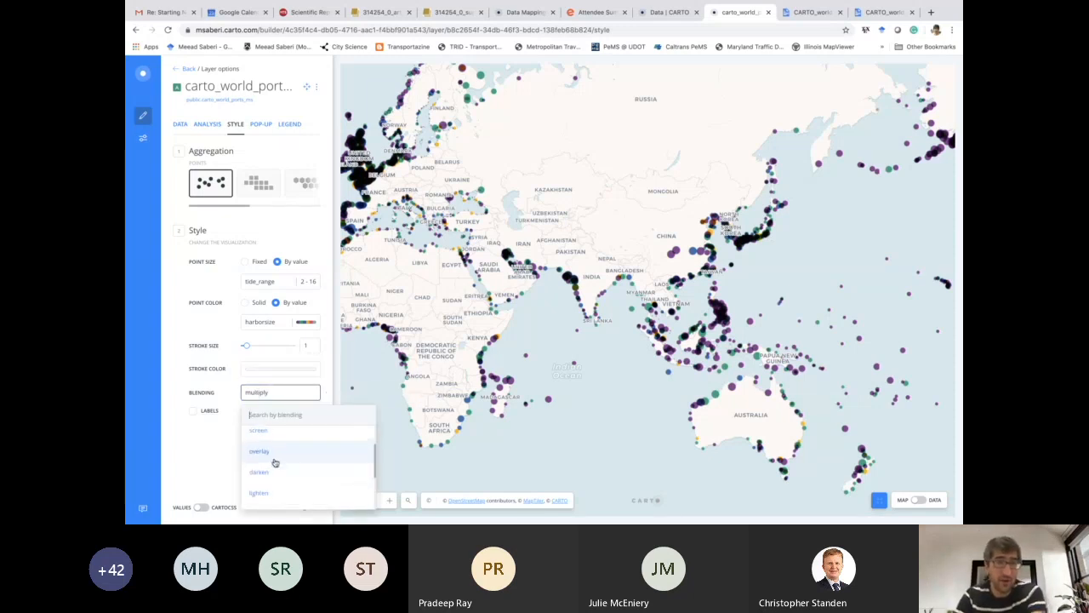
{"action": "left_click", "coordinate": [262, 433]}
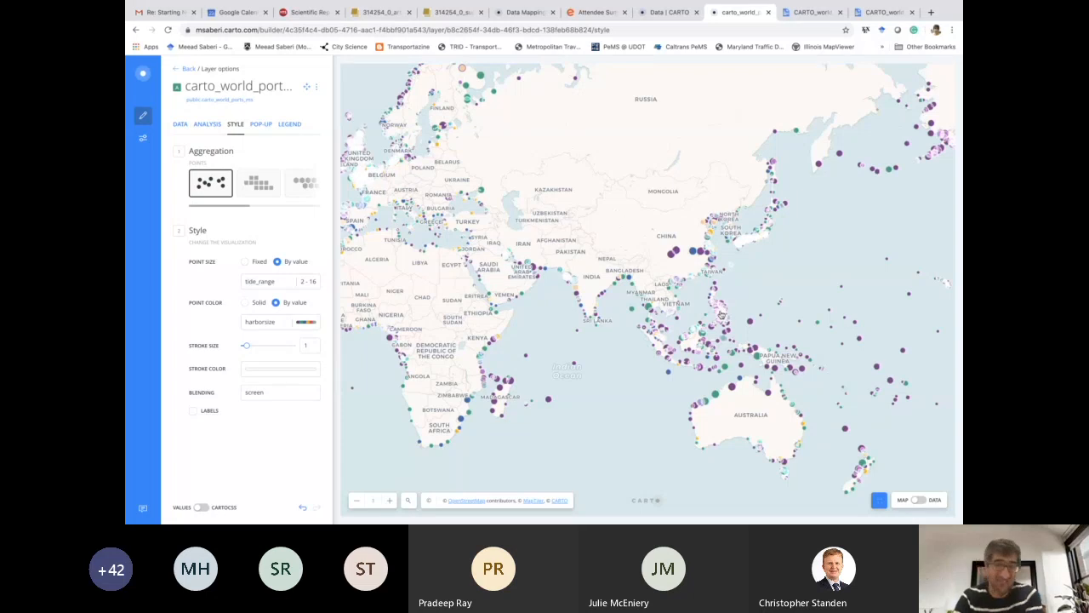
Step: Try color-burn blending on the port points and restore the blending to none
{"action": "left_click", "coordinate": [266, 397]}
{"action": "scroll", "coordinate": [280, 458], "scroll_direction": "down", "scroll_amount": 5}
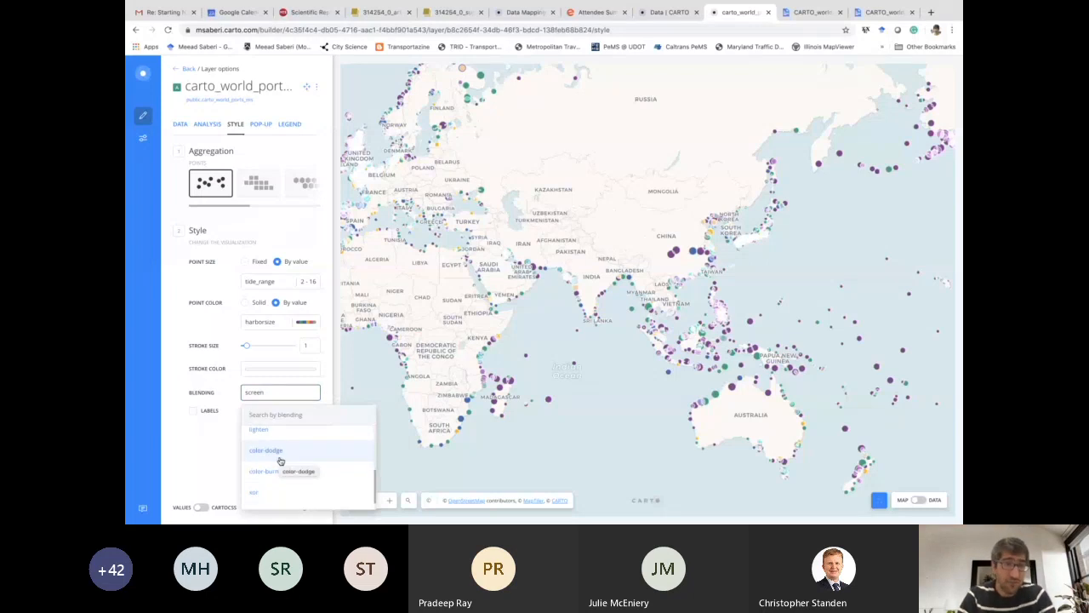
{"action": "left_click", "coordinate": [277, 471]}
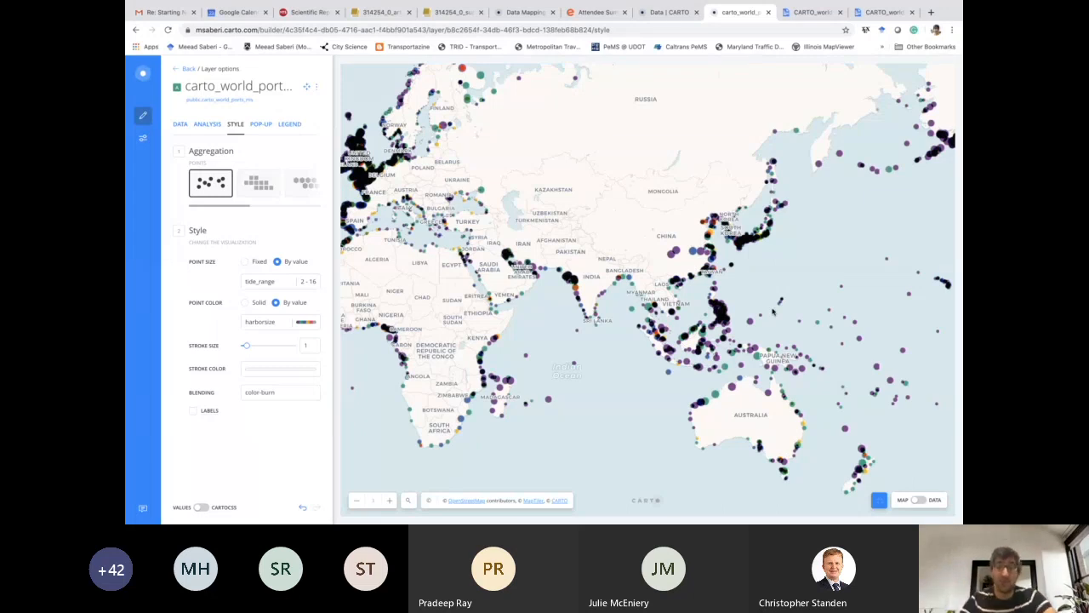
{"action": "left_click", "coordinate": [280, 391]}
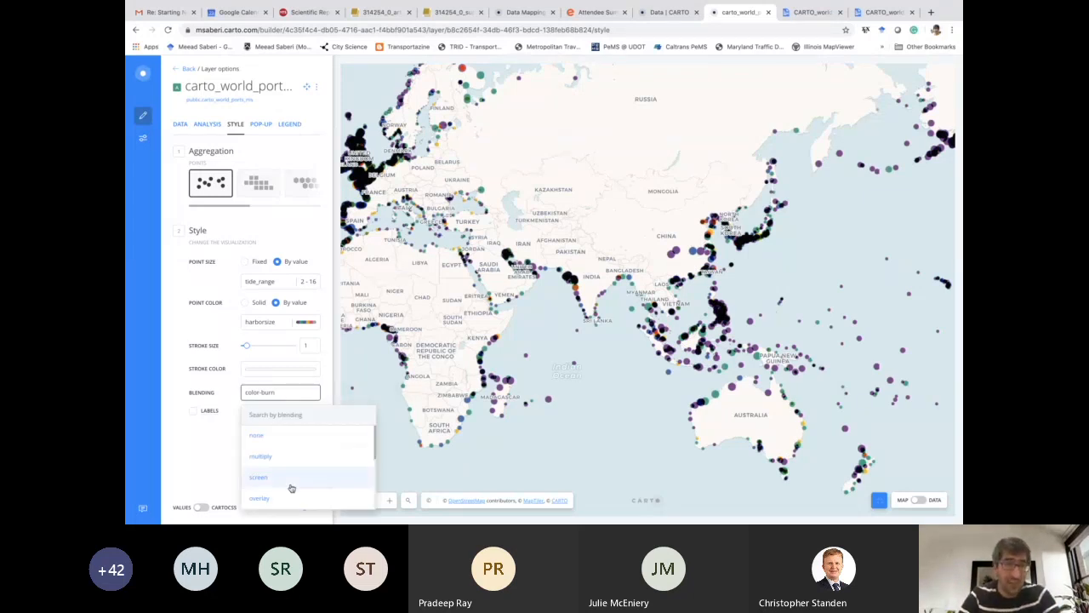
{"action": "scroll", "coordinate": [289, 476], "scroll_direction": "down", "scroll_amount": 3}
{"action": "scroll", "coordinate": [288, 466], "scroll_direction": "up", "scroll_amount": 3}
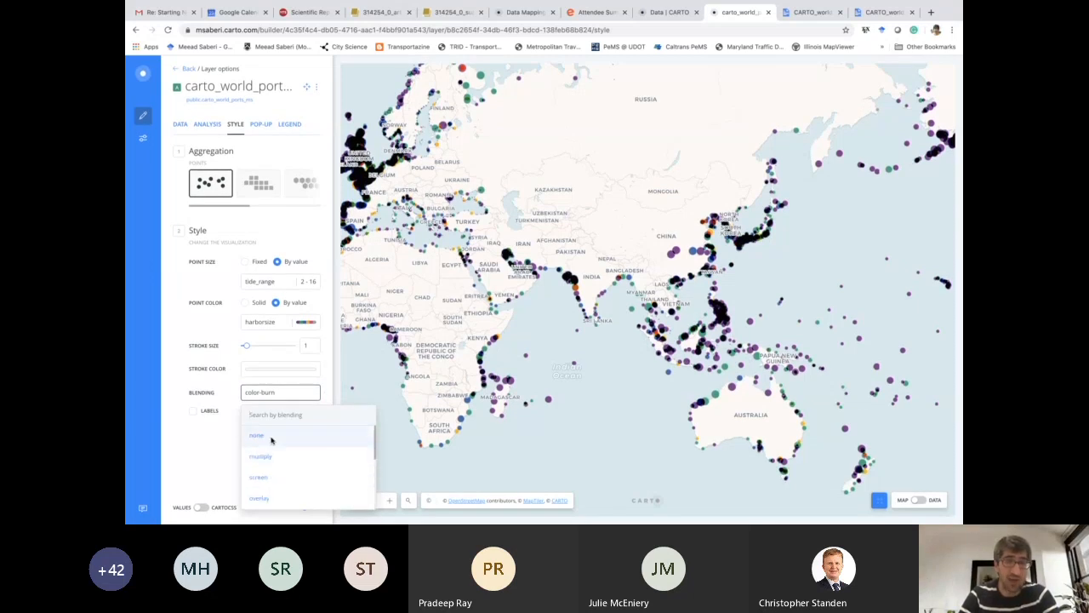
{"action": "left_click", "coordinate": [272, 437]}
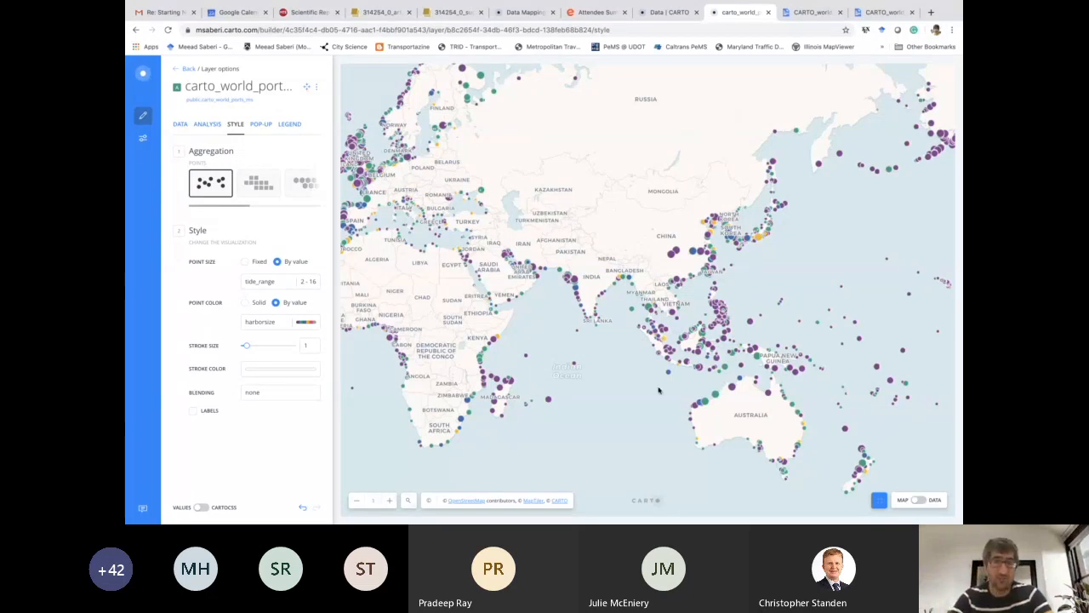
Step: Switch to the Microsoft Teams meeting and read the attendees' latest chat questions
{"action": "left_click_drag", "start_coordinate": [560, 343], "coordinate": [648, 369]}
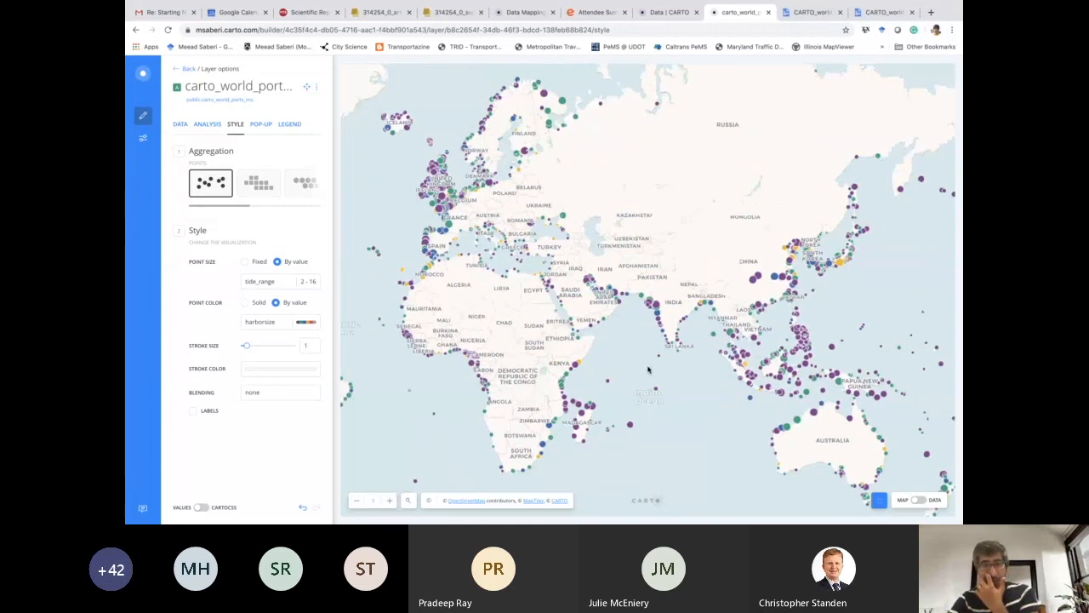
{"action": "key", "text": "ctrl+Up"}
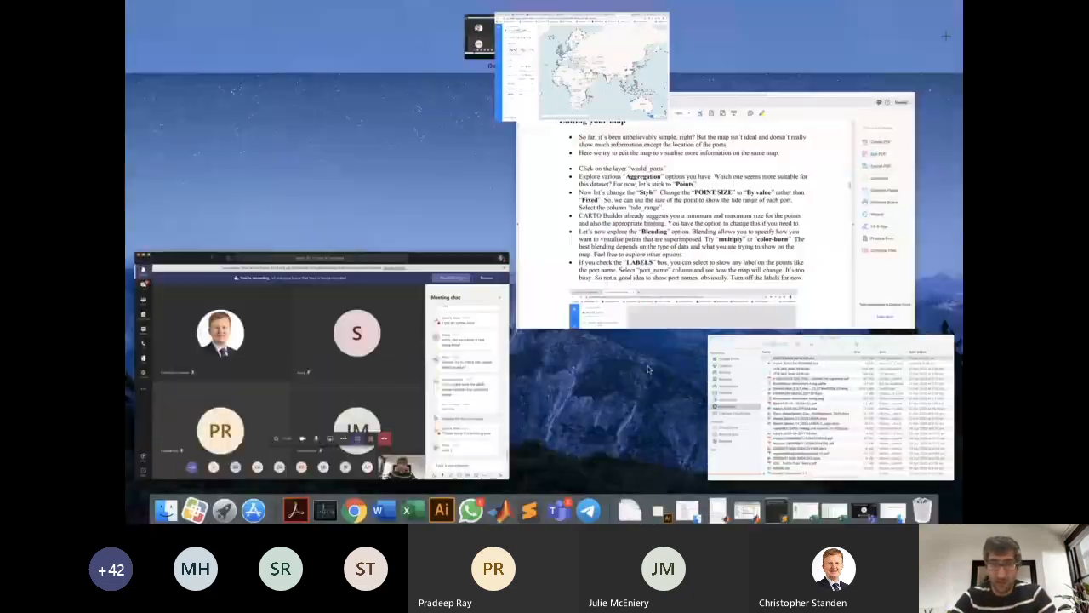
{"action": "left_click", "coordinate": [410, 383]}
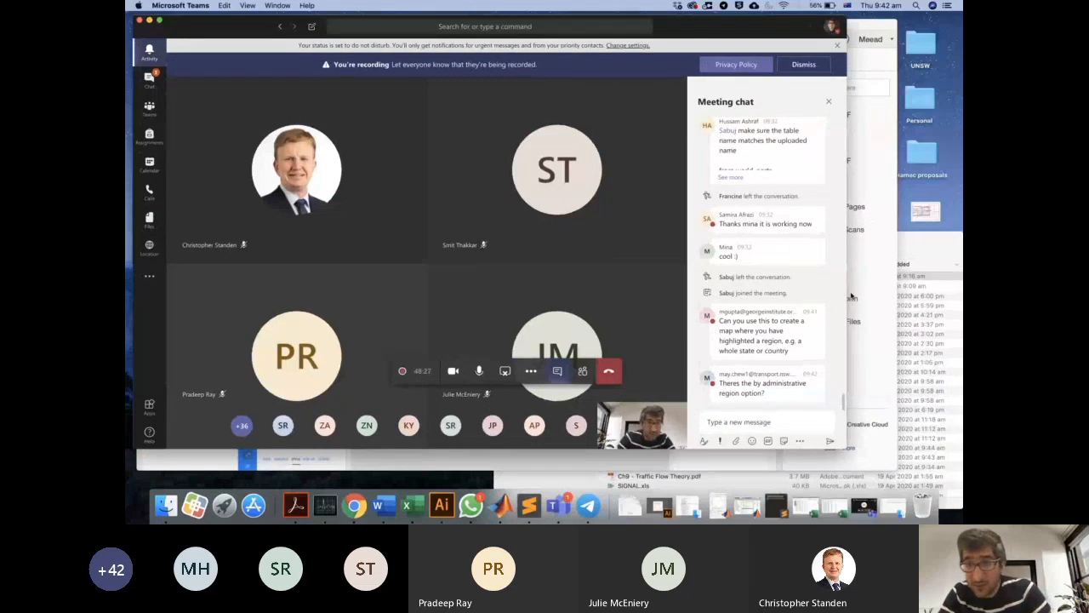
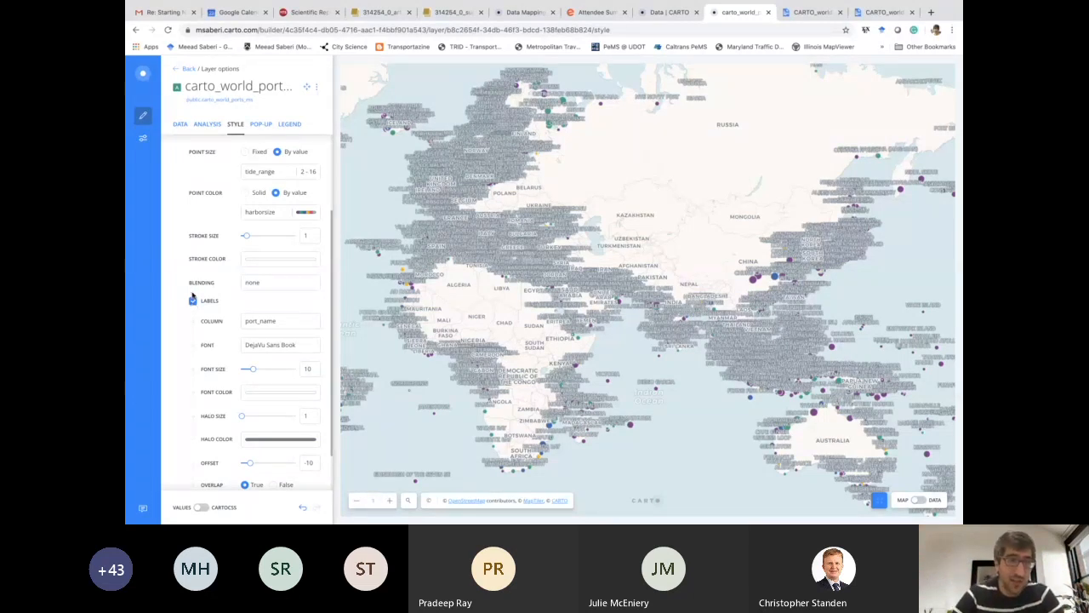
Step: Turn off the port_name labels on the ports layer
{"action": "left_click", "coordinate": [193, 300]}
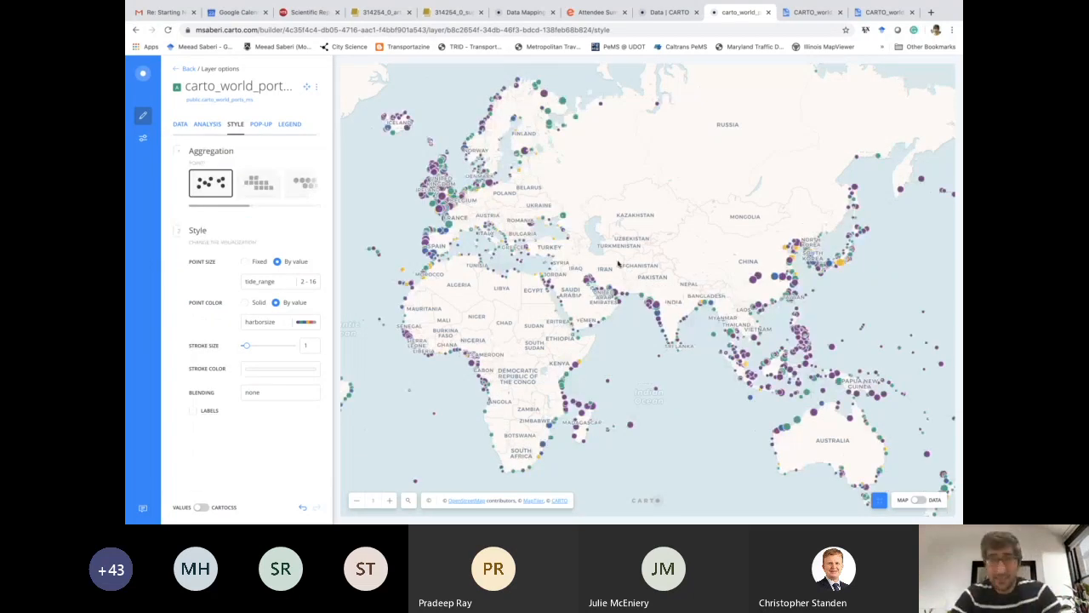
{"action": "left_click_drag", "start_coordinate": [616, 264], "coordinate": [612, 257]}
Step: Switch to the workshop PDF in Acrobat and read the instructions on labels, point color by value and CartoCSS editing
{"action": "key", "text": "ctrl+Up"}
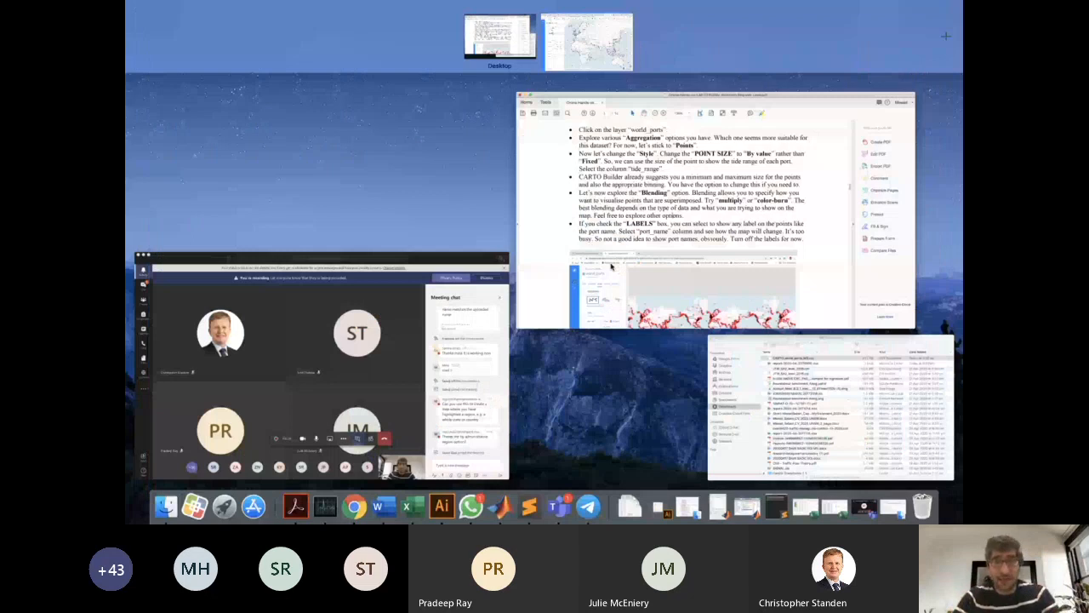
{"action": "left_click", "coordinate": [611, 267]}
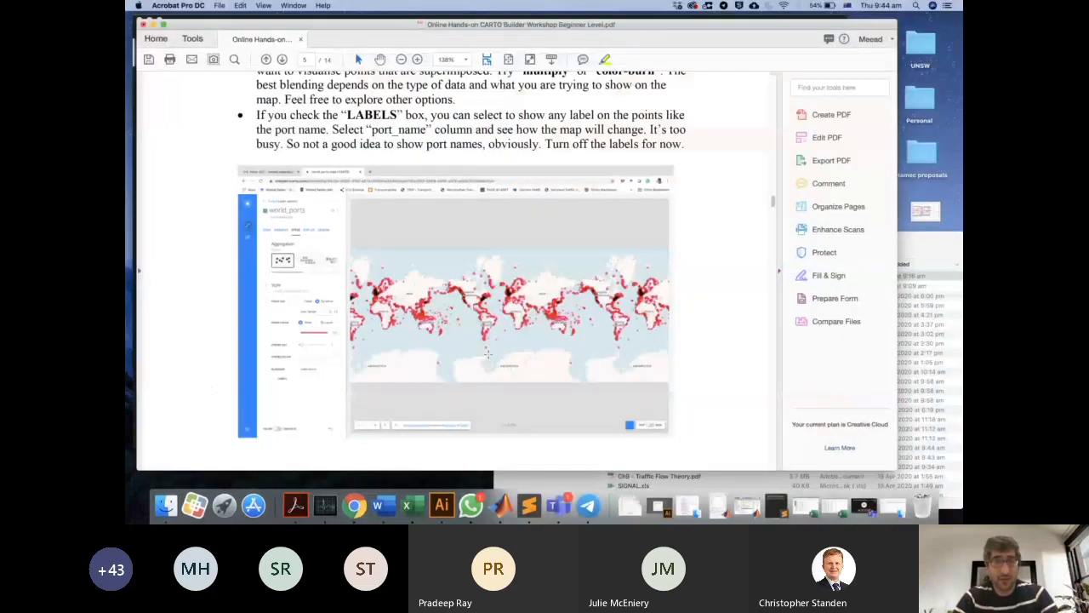
{"action": "scroll", "coordinate": [487, 353], "scroll_direction": "down", "scroll_amount": 10}
{"action": "scroll", "coordinate": [488, 353], "scroll_direction": "up", "scroll_amount": 2}
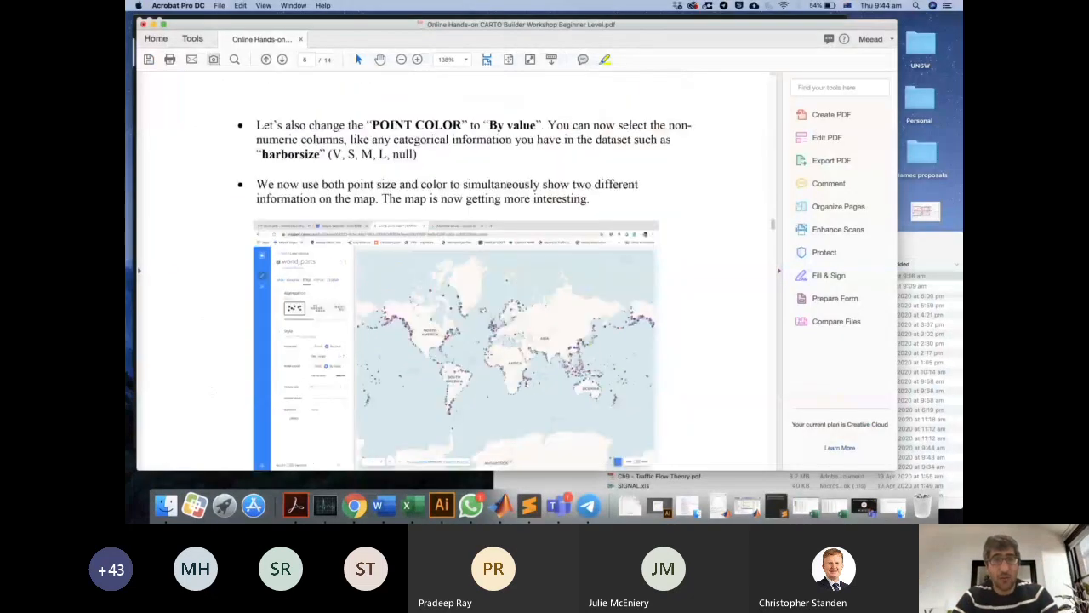
{"action": "scroll", "coordinate": [488, 353], "scroll_direction": "up", "scroll_amount": 10}
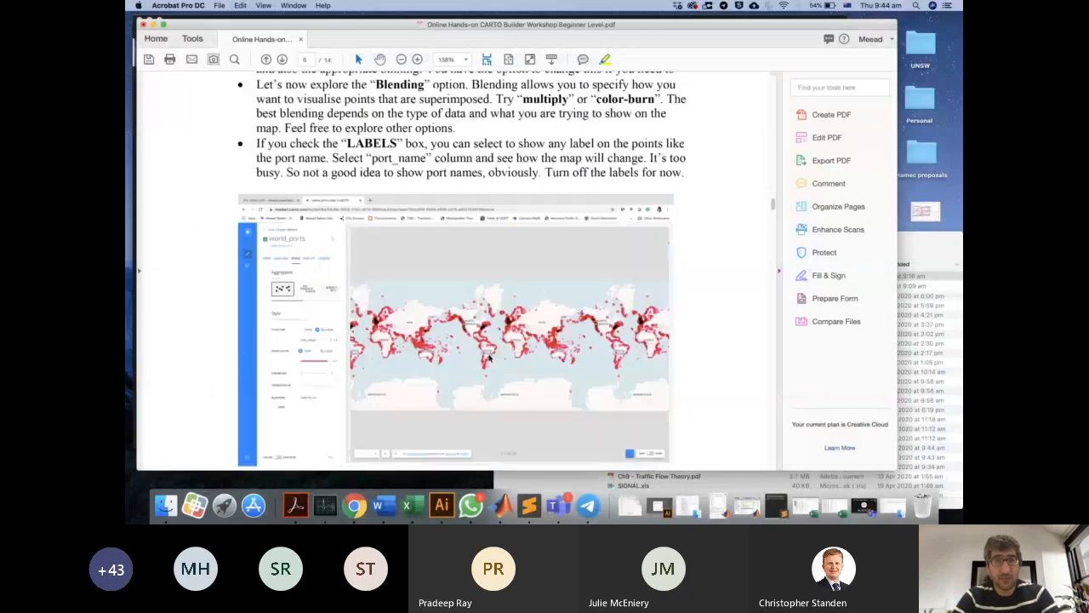
{"action": "scroll", "coordinate": [488, 354], "scroll_direction": "down", "scroll_amount": 10}
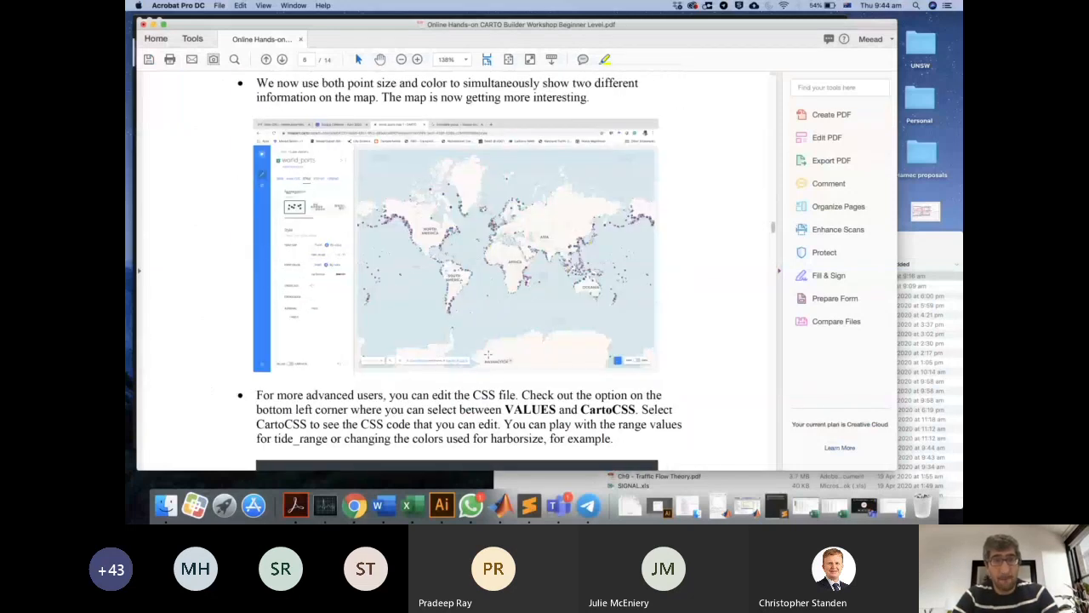
{"action": "scroll", "coordinate": [488, 353], "scroll_direction": "down", "scroll_amount": 5}
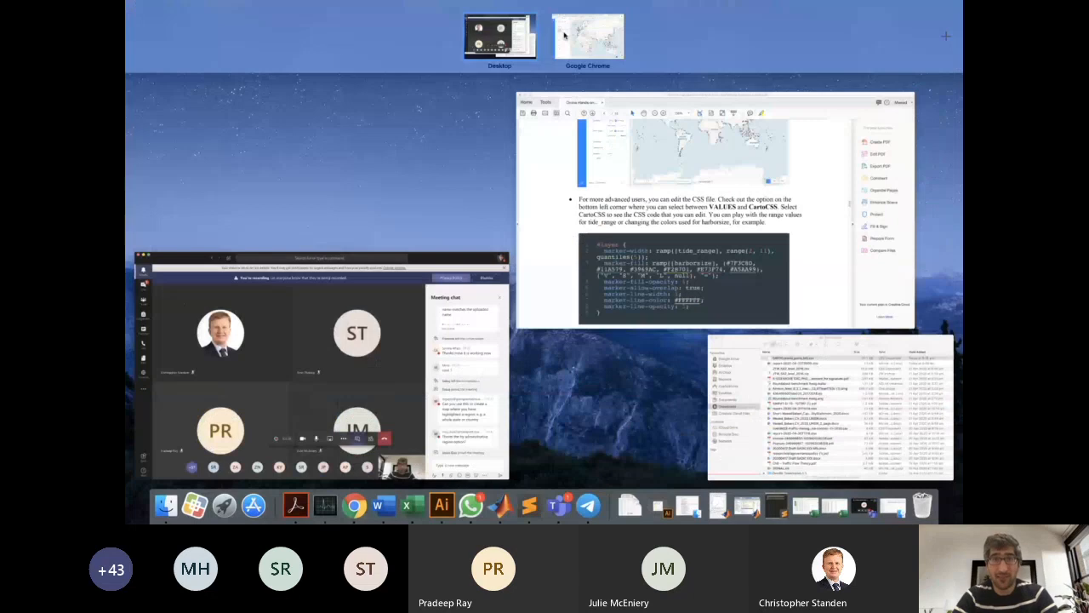
Step: Switch back to the map in Chrome, examine the port layer's CartoCSS style code, and return to the values view
{"action": "left_click", "coordinate": [564, 35]}
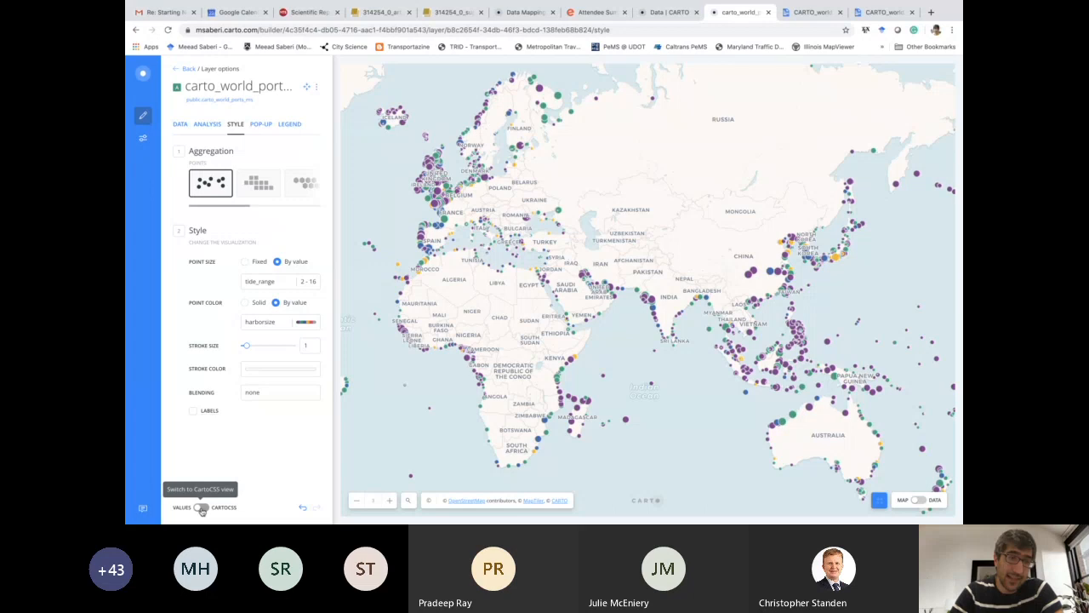
{"action": "left_click", "coordinate": [200, 507]}
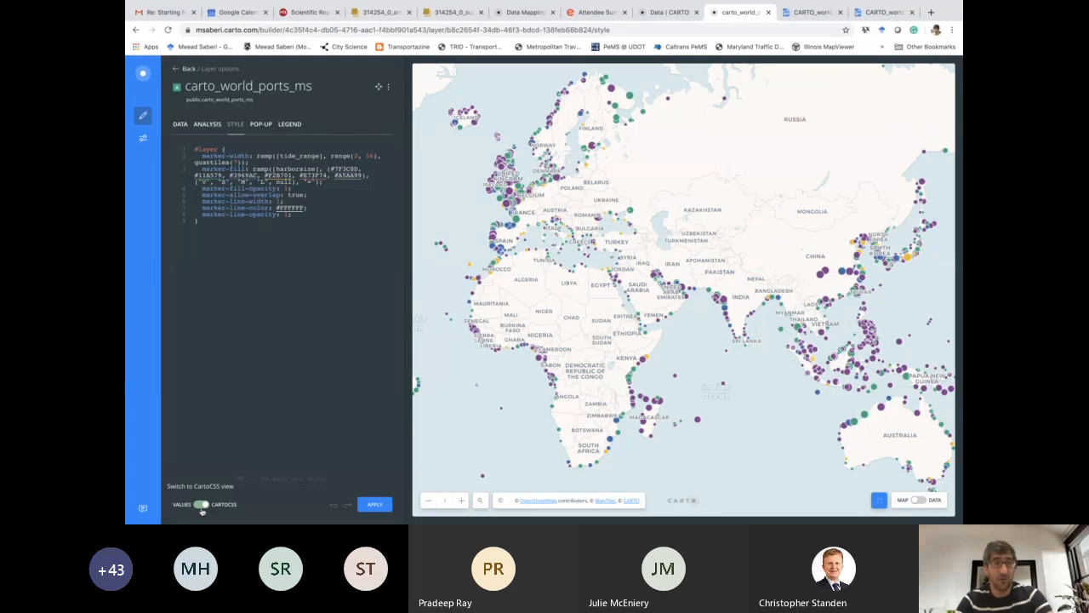
{"action": "left_click_drag", "start_coordinate": [219, 230], "coordinate": [189, 151]}
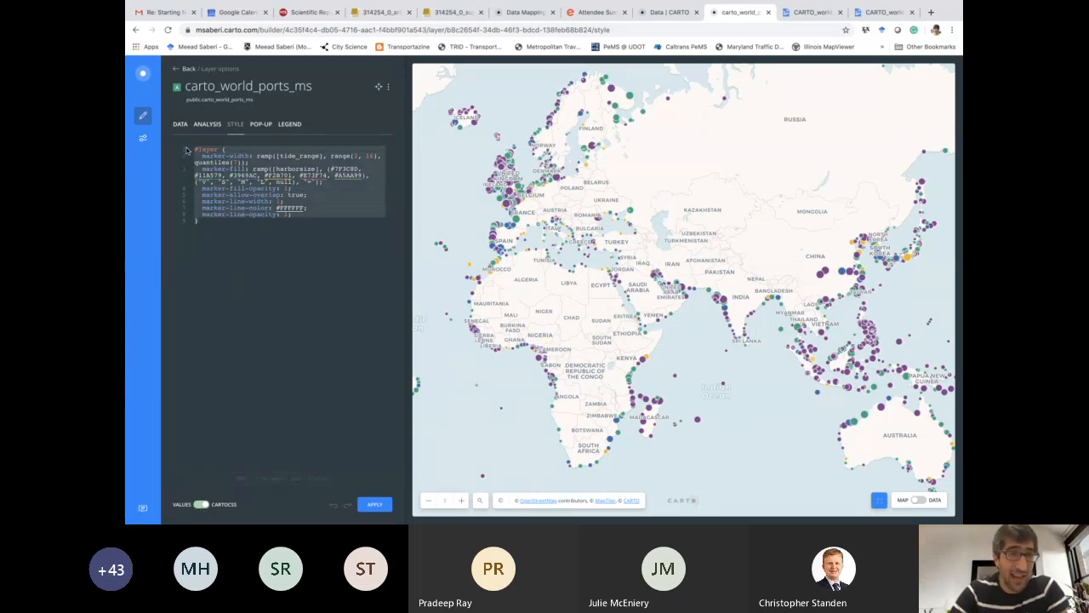
{"action": "left_click", "coordinate": [217, 223]}
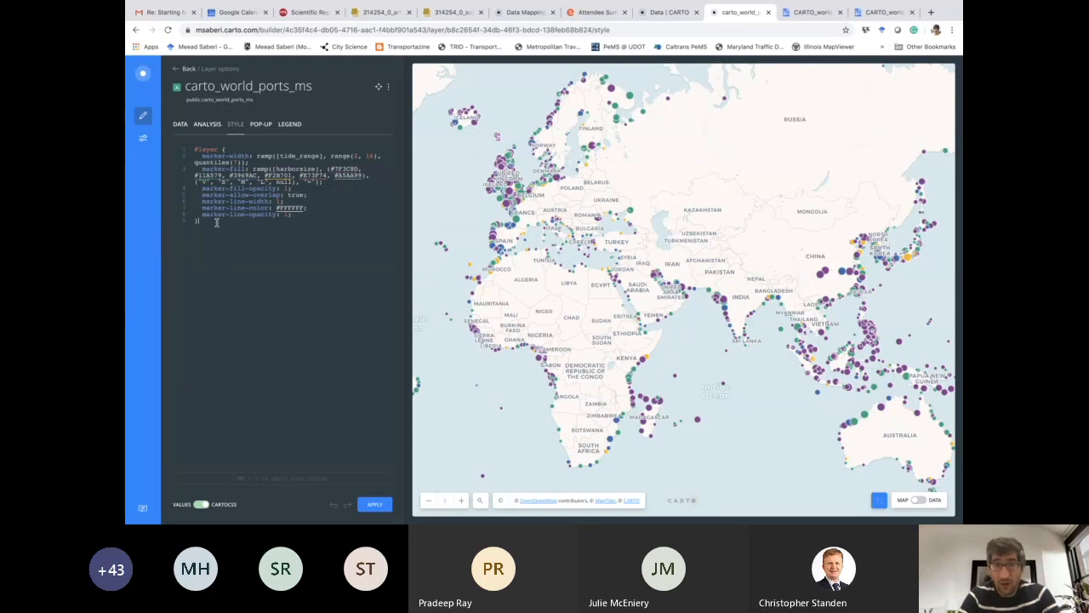
{"action": "left_click", "coordinate": [200, 505]}
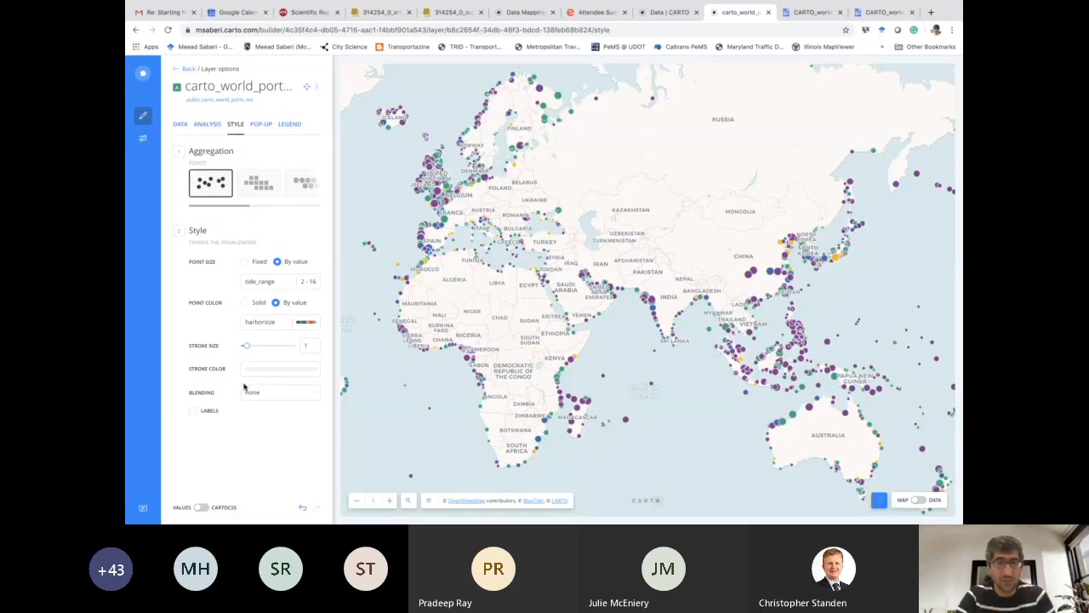
{"action": "key", "text": "ctrl+Up"}
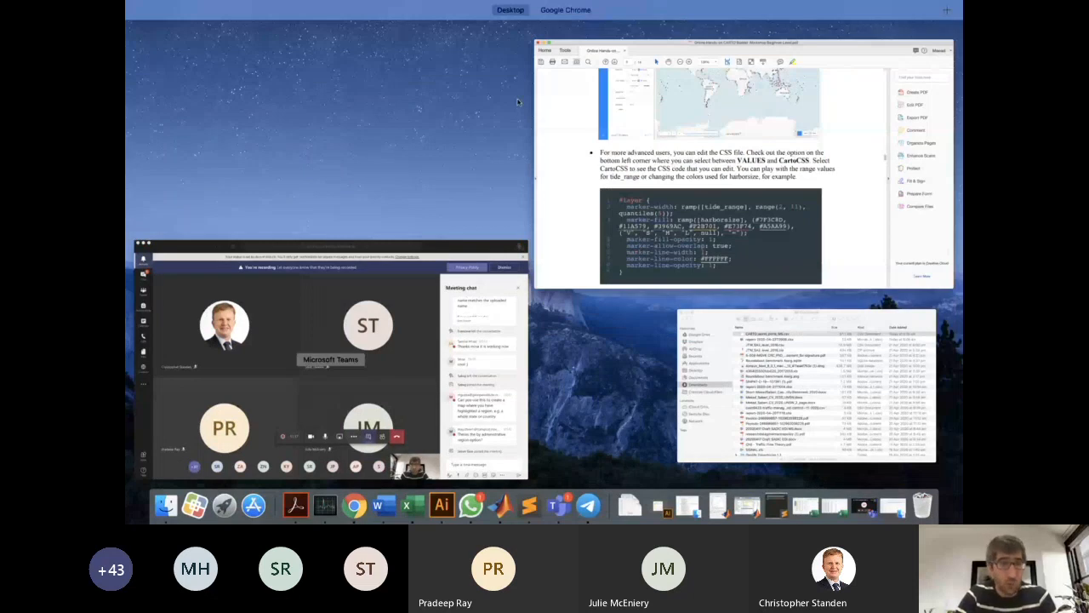
{"action": "key", "text": "ctrl+Up"}
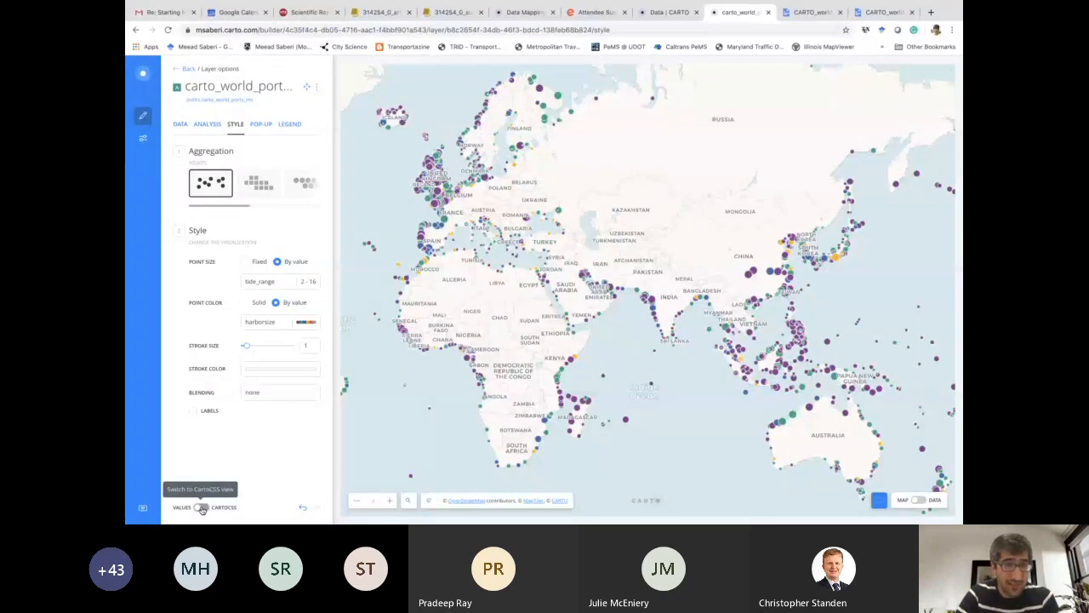
{"action": "left_click", "coordinate": [201, 507]}
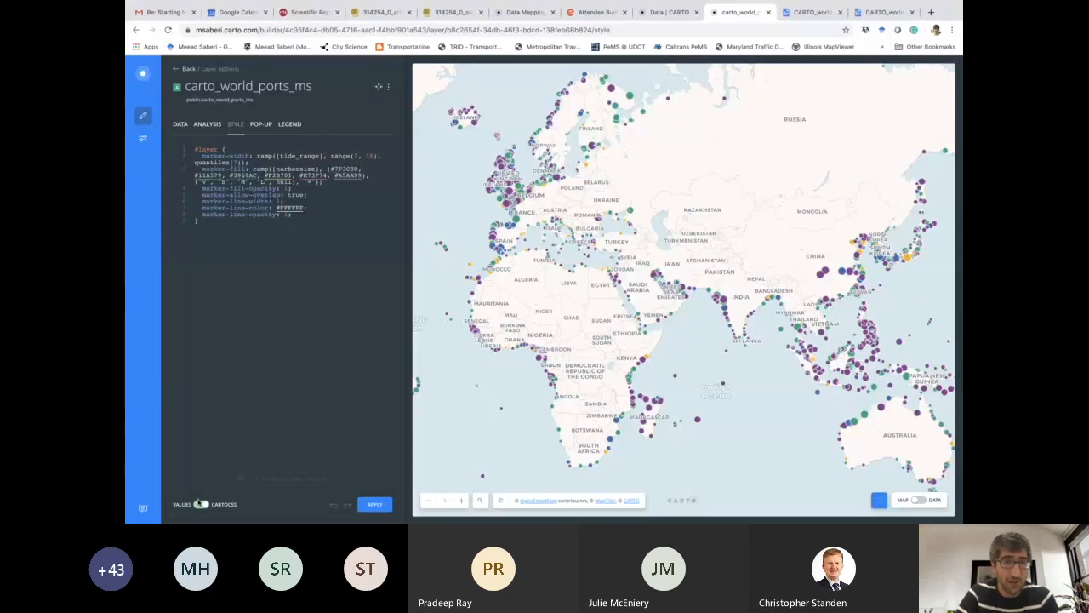
{"action": "left_click", "coordinate": [200, 507]}
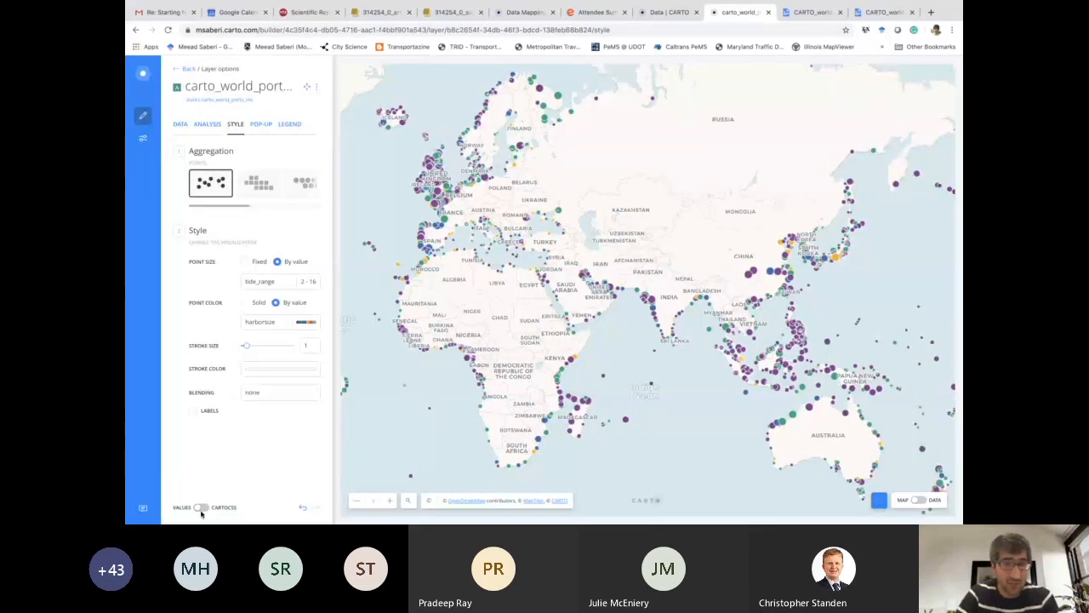
Step: In the layer's CartoCSS code, set the tide_range marker-width range to 2, 11 and apply the style
{"action": "left_click", "coordinate": [200, 507]}
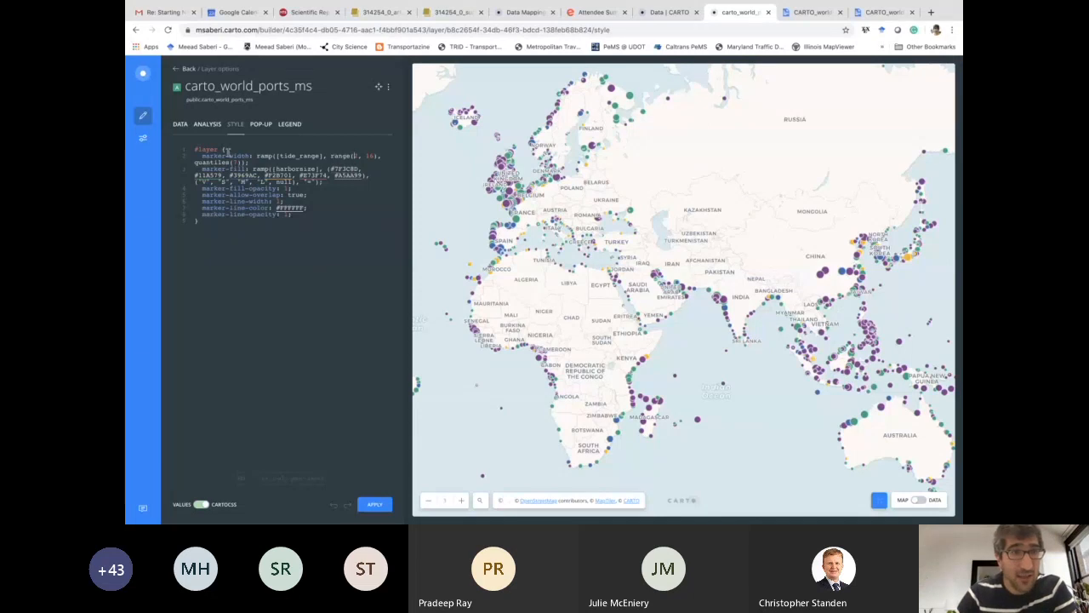
{"action": "left_click_drag", "start_coordinate": [204, 156], "coordinate": [248, 155]}
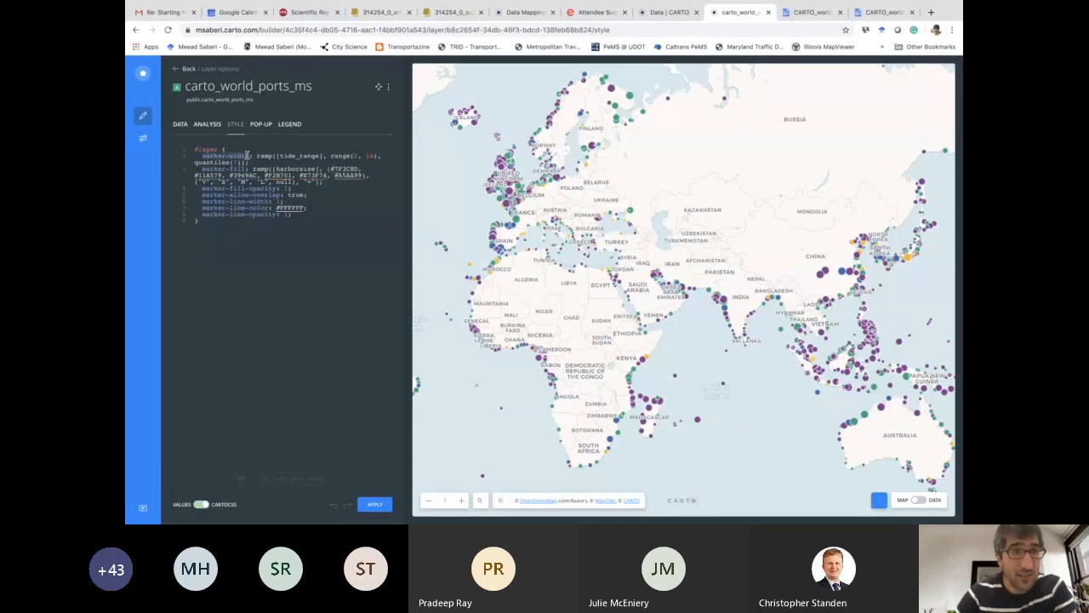
{"action": "left_click_drag", "start_coordinate": [280, 156], "coordinate": [375, 156]}
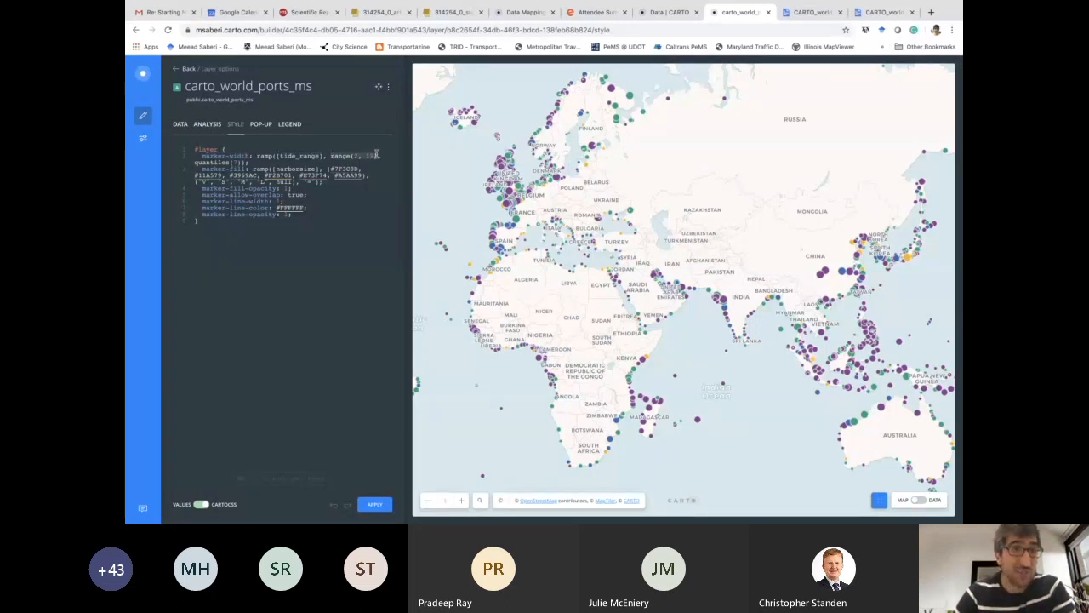
{"action": "left_click", "coordinate": [358, 157]}
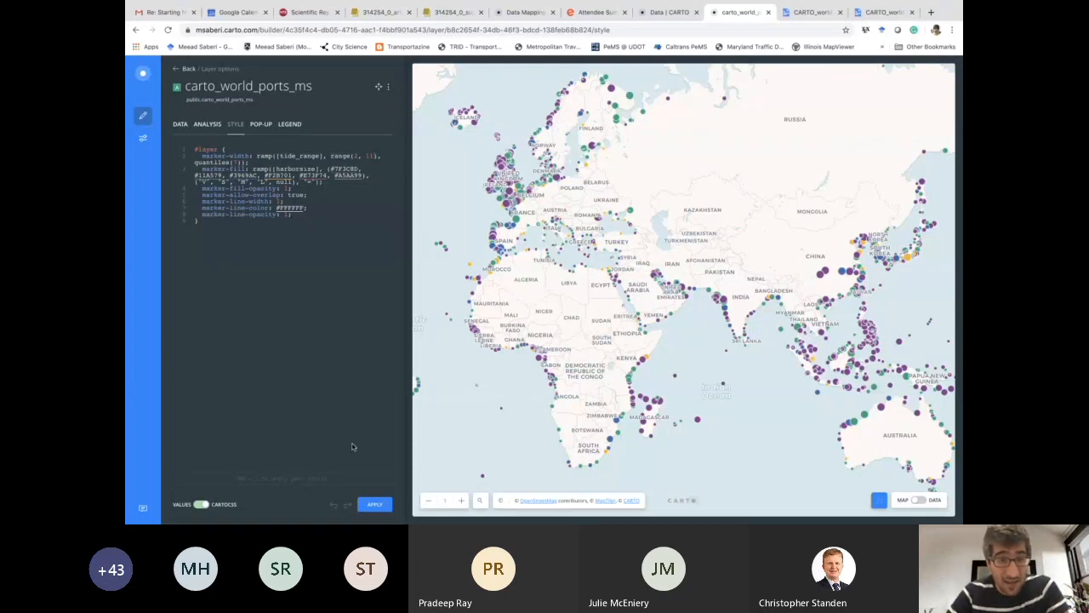
{"action": "left_click", "coordinate": [374, 507]}
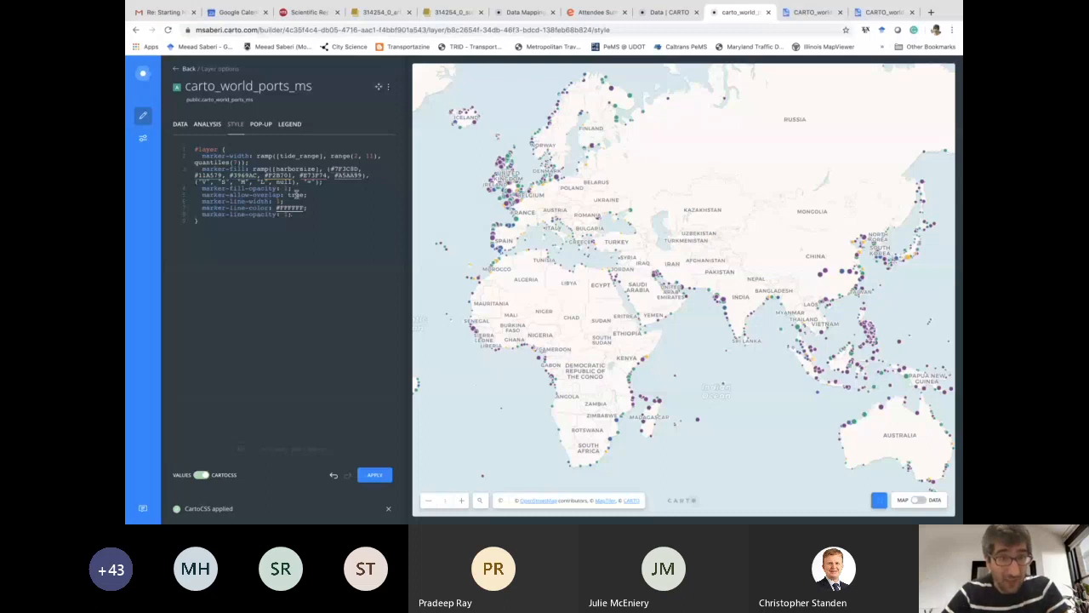
Step: Examine the harborsize color codes and their matching category values in the marker-fill ramp of the CartoCSS code
{"action": "left_click", "coordinate": [321, 175]}
{"action": "left_click", "coordinate": [282, 176]}
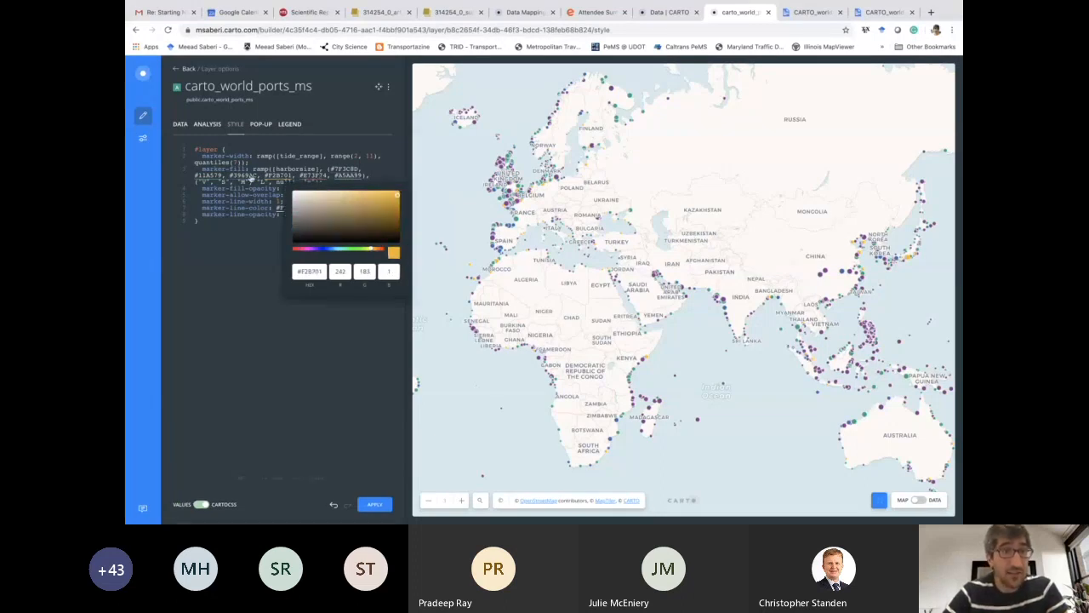
{"action": "left_click", "coordinate": [253, 180]}
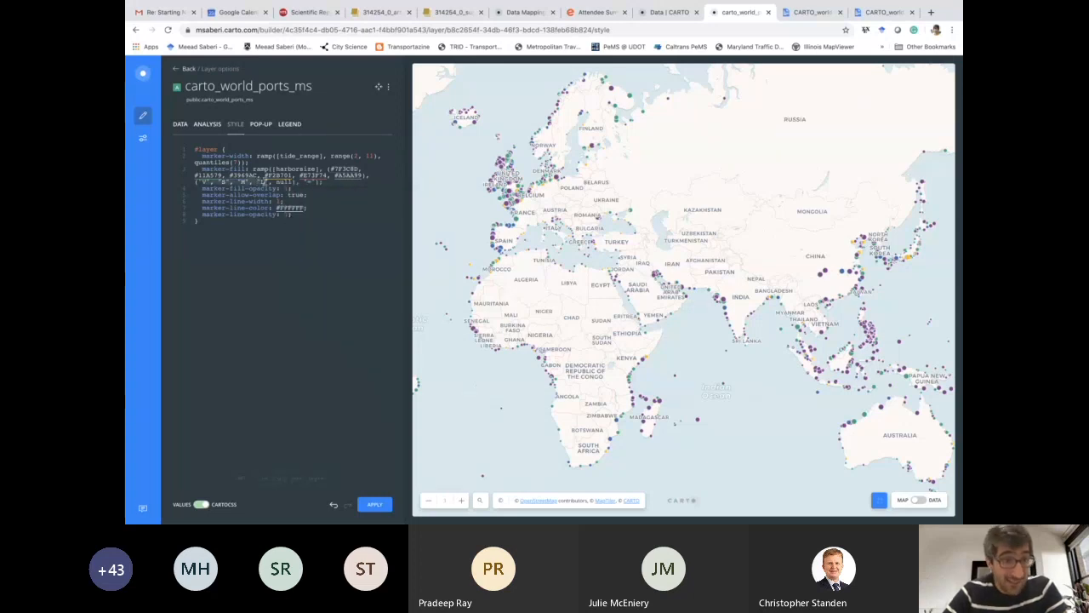
{"action": "left_click_drag", "start_coordinate": [269, 182], "coordinate": [226, 188]}
{"action": "left_click", "coordinate": [205, 183]}
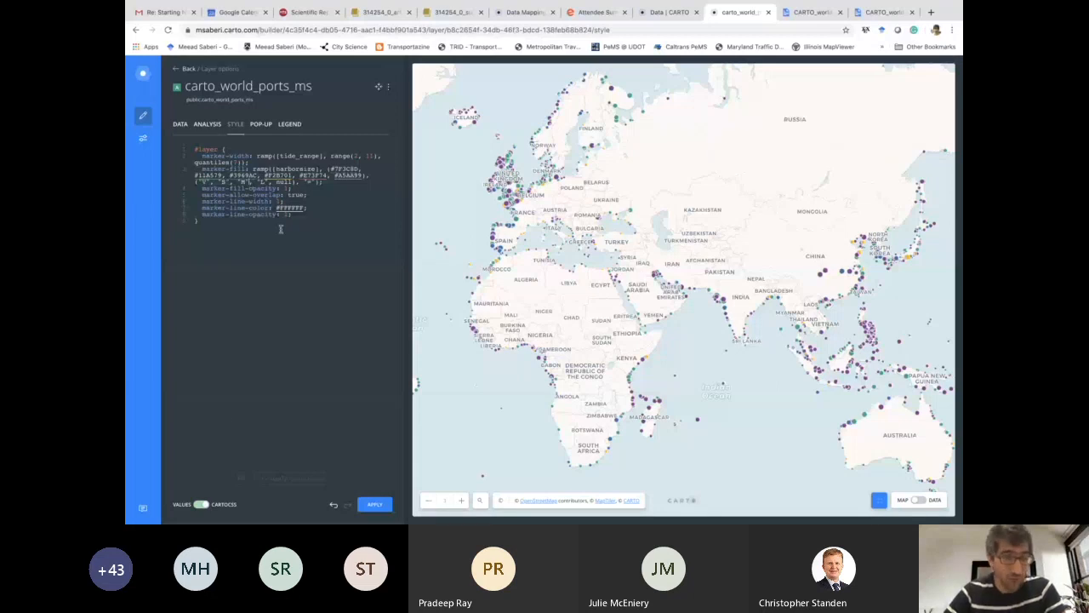
Step: Undo and redo the last CartoCSS change, and clear the applied CartoCSS styles from the values view
{"action": "left_click", "coordinate": [332, 506]}
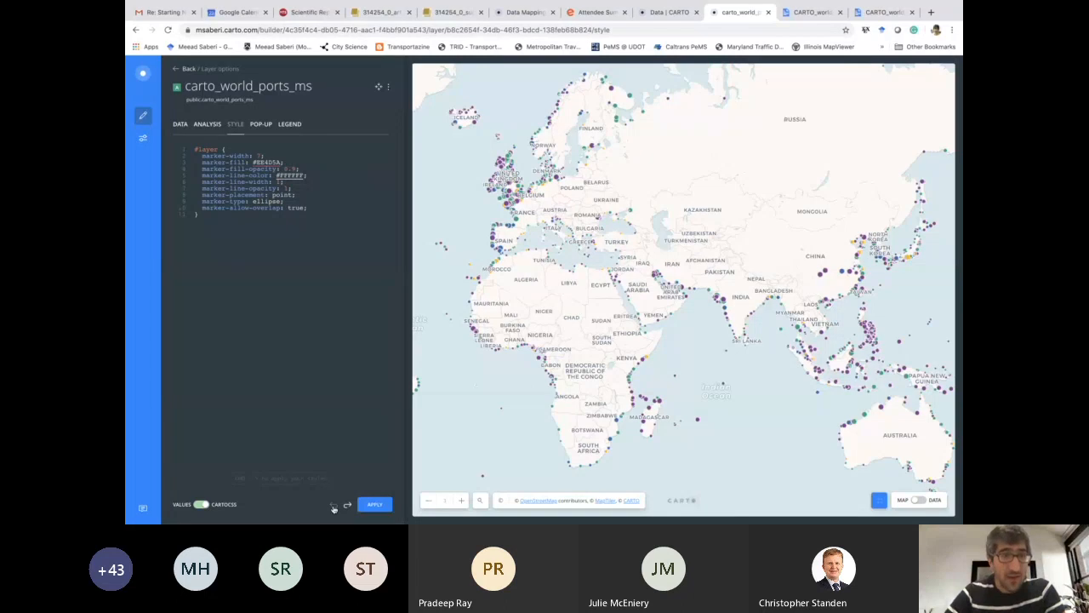
{"action": "left_click", "coordinate": [347, 505]}
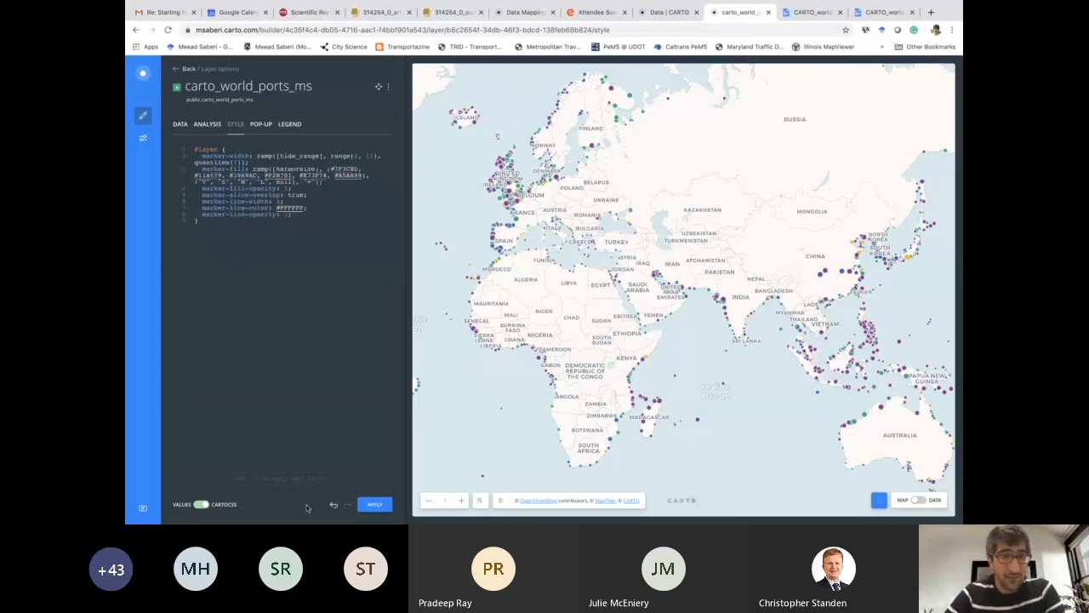
{"action": "left_click", "coordinate": [201, 505]}
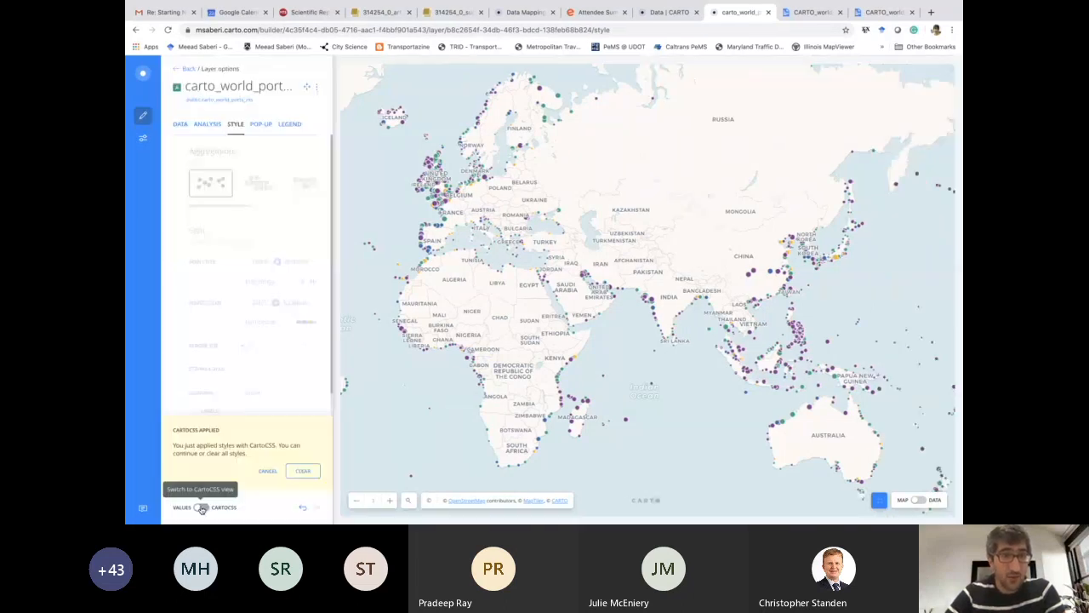
{"action": "left_click", "coordinate": [303, 469]}
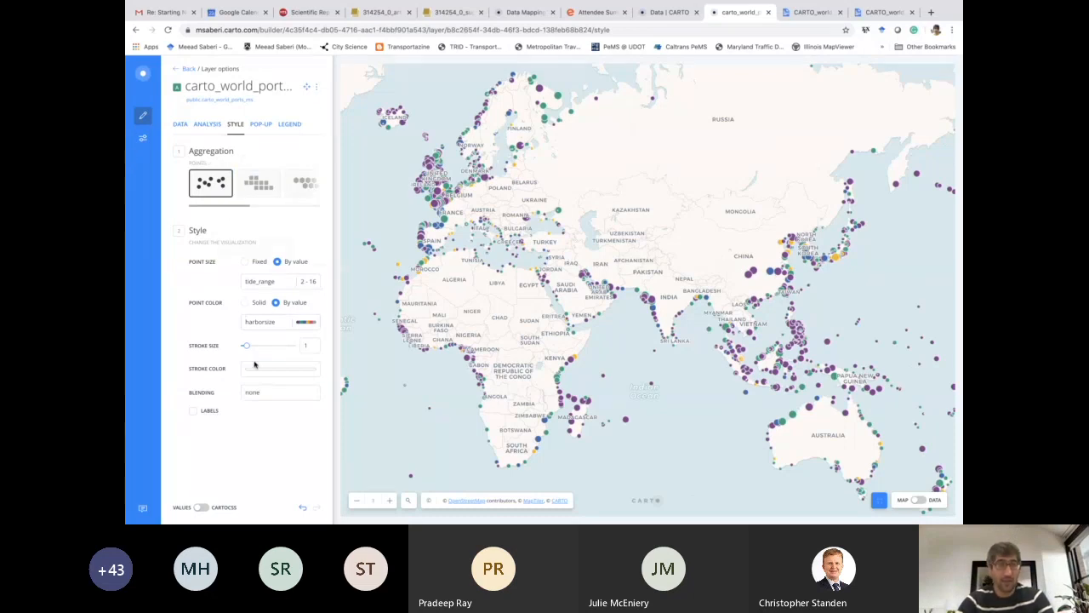
Step: Set the tide_range marker-width range to 2, 11 in the CartoCSS code again, apply it, and reopen the ports layer from the layer list
{"action": "left_click", "coordinate": [202, 507]}
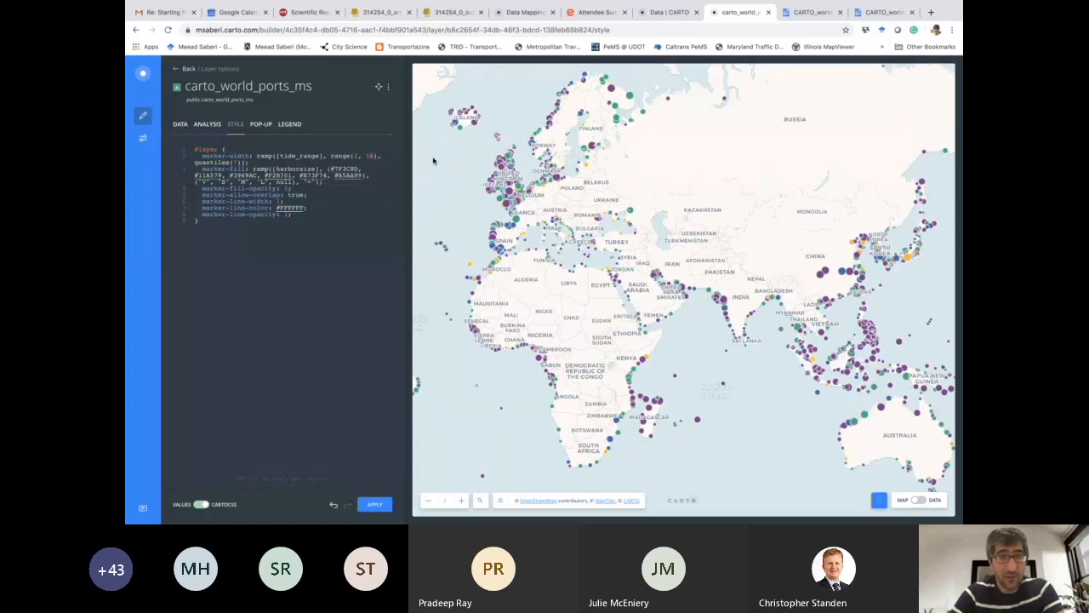
{"action": "left_click", "coordinate": [377, 504]}
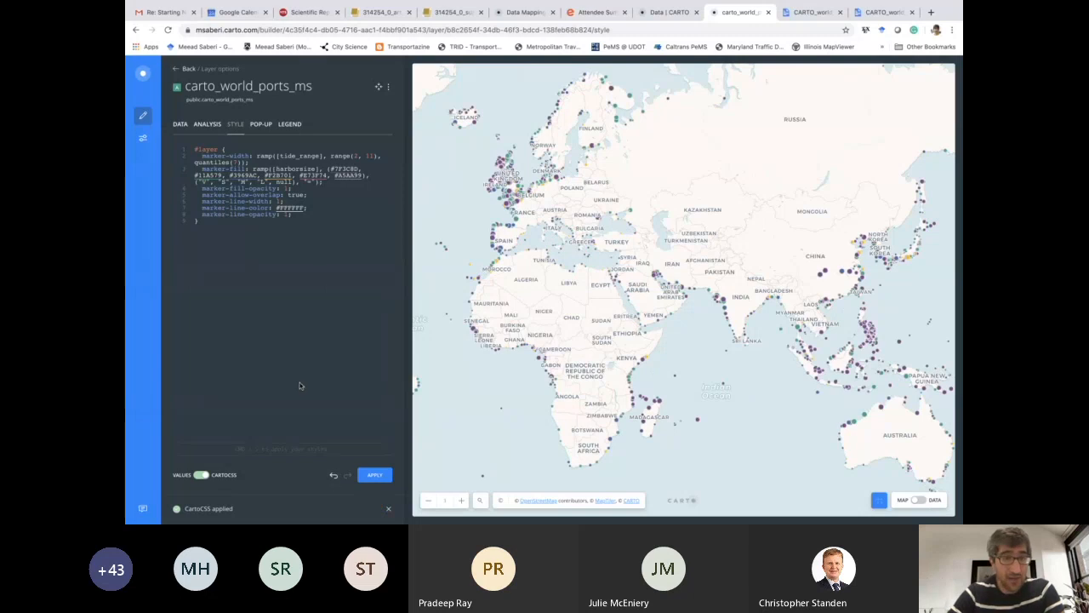
{"action": "left_click", "coordinate": [188, 70]}
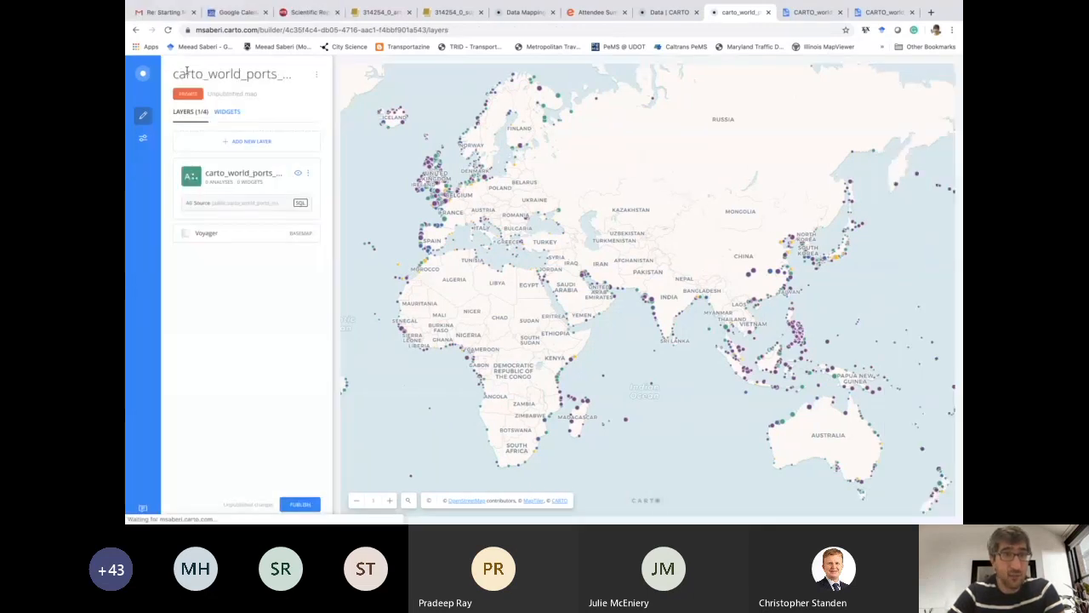
{"action": "left_click", "coordinate": [236, 177]}
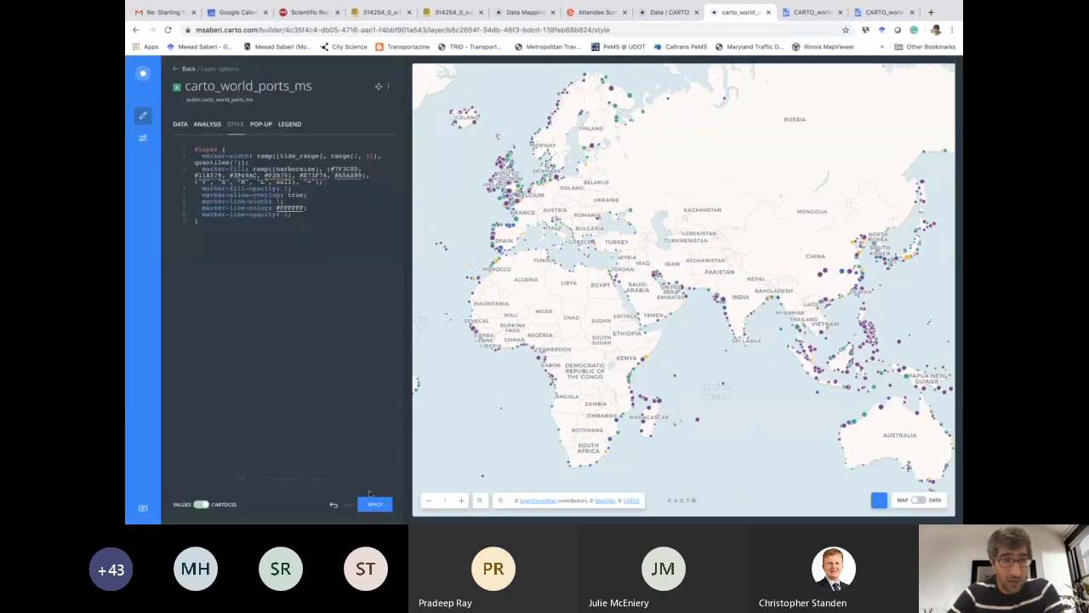
Step: Return the ports layer to the values view and clear its custom CartoCSS styles
{"action": "left_click", "coordinate": [201, 504]}
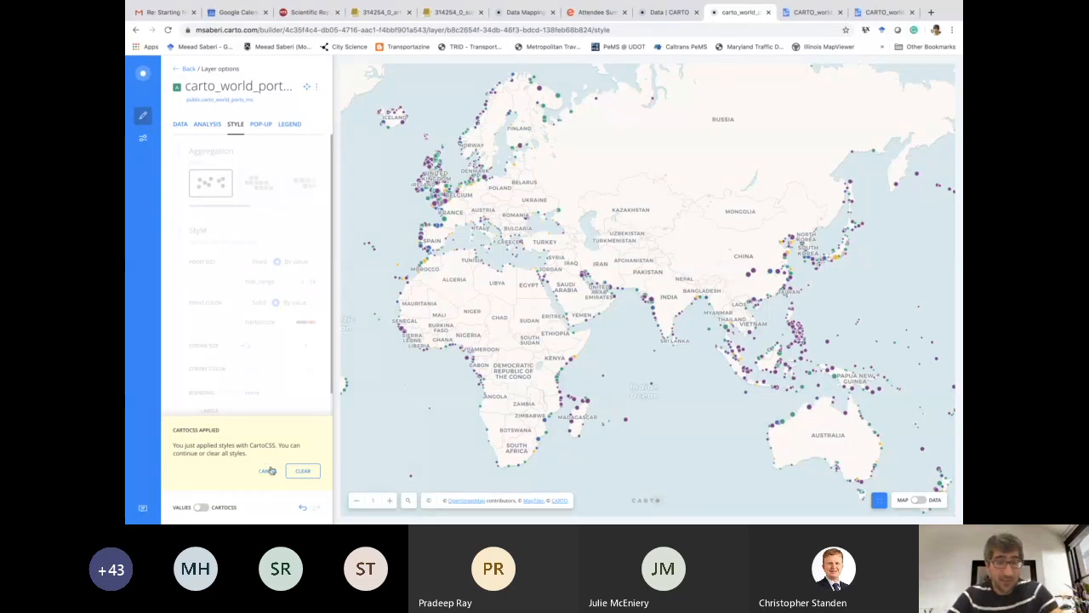
{"action": "left_click", "coordinate": [300, 470]}
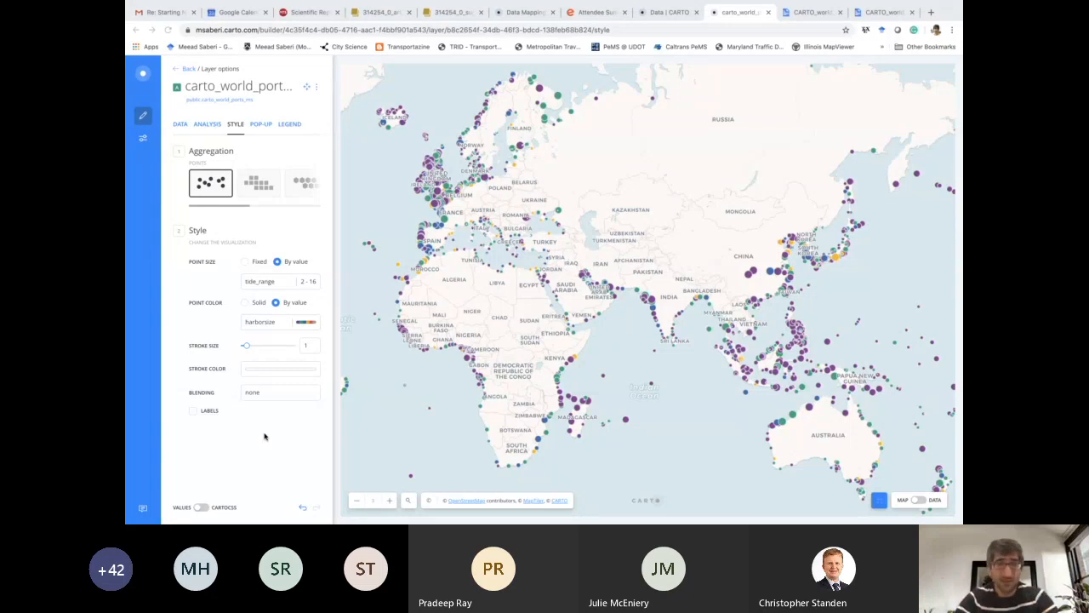
Step: Check the meeting chat in Microsoft Teams, and switch to the workshop PDF in Acrobat to read the Adding legend section
{"action": "key", "text": "ctrl+Up"}
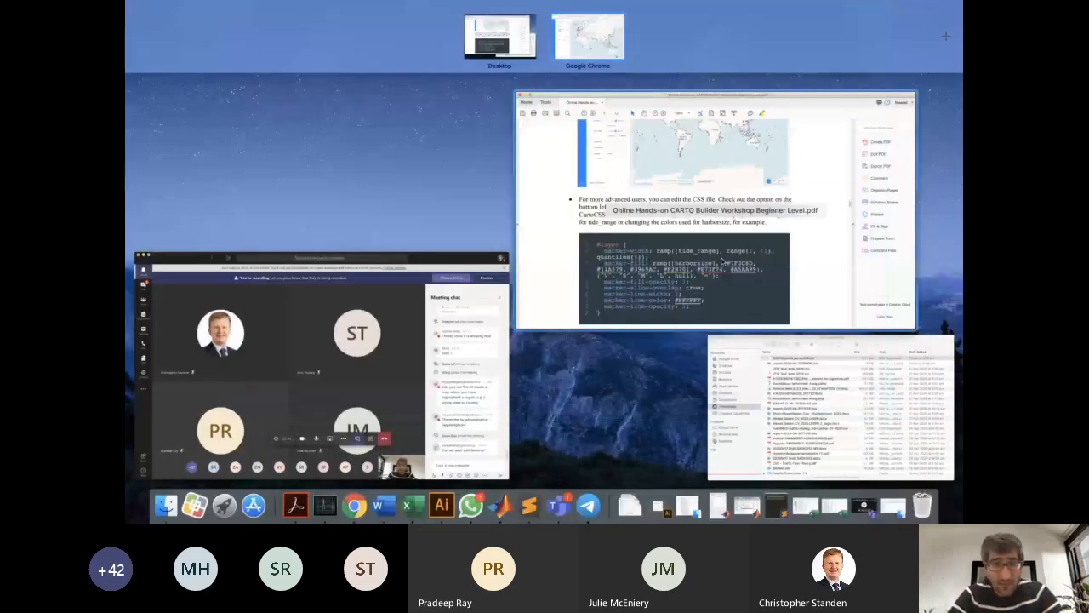
{"action": "left_click", "coordinate": [430, 337]}
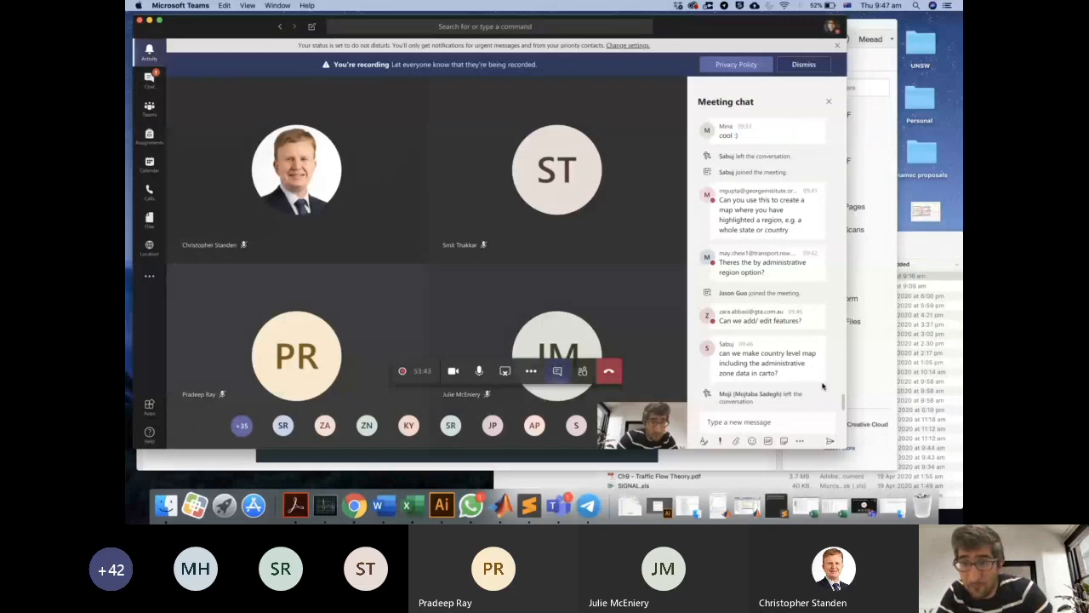
{"action": "key", "text": "ctrl+Up"}
{"action": "left_click", "coordinate": [460, 334]}
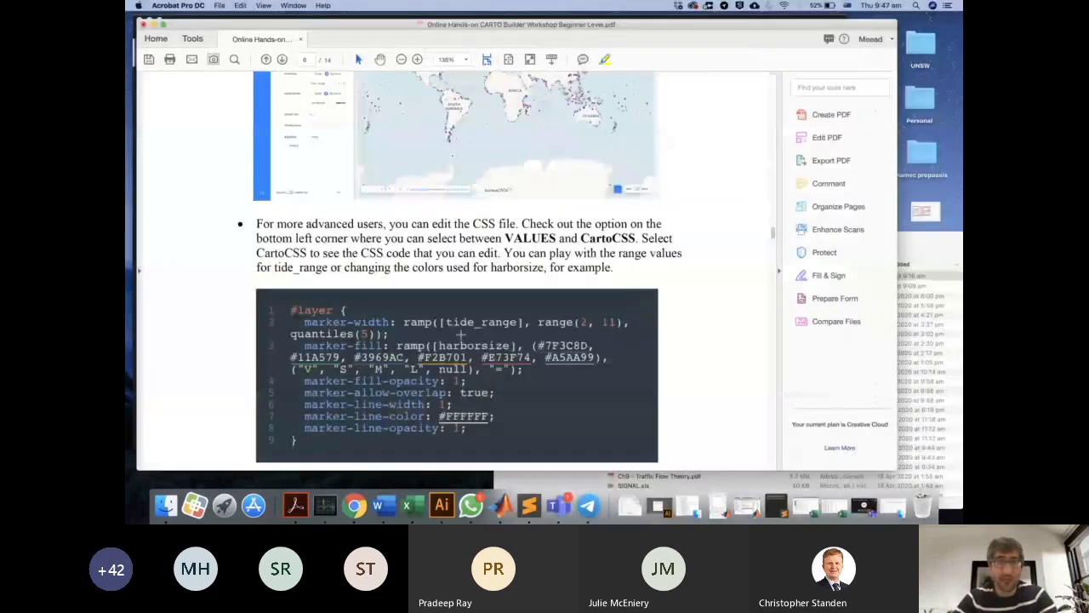
{"action": "scroll", "coordinate": [461, 336], "scroll_direction": "down", "scroll_amount": 10}
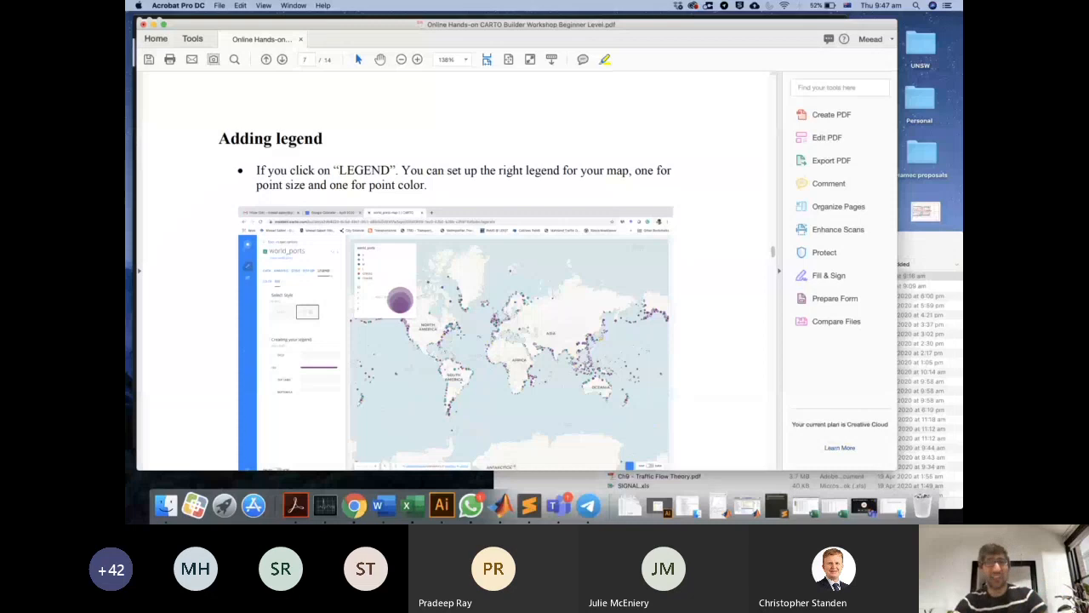
Step: Switch back to the map in Chrome and give the ports layer a custom color legend
{"action": "key", "text": "ctrl+Up"}
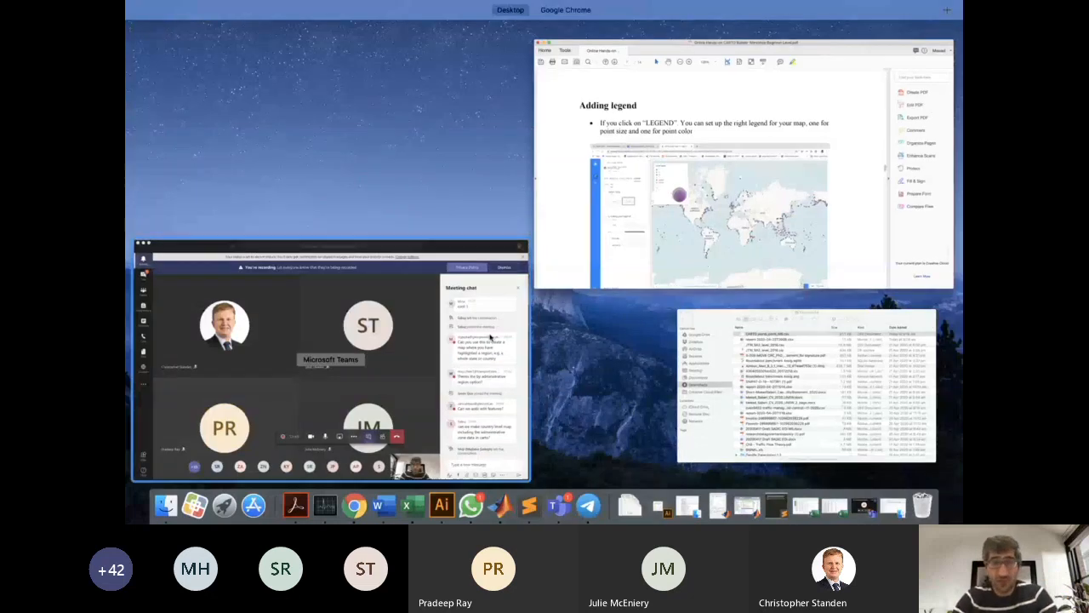
{"action": "left_click", "coordinate": [357, 506]}
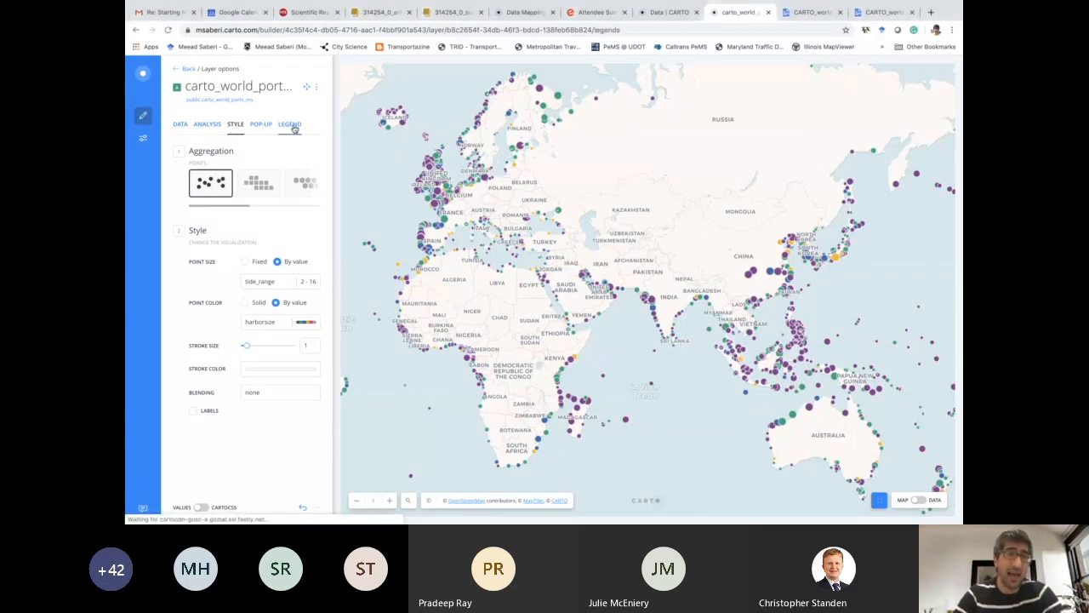
{"action": "left_click", "coordinate": [290, 124]}
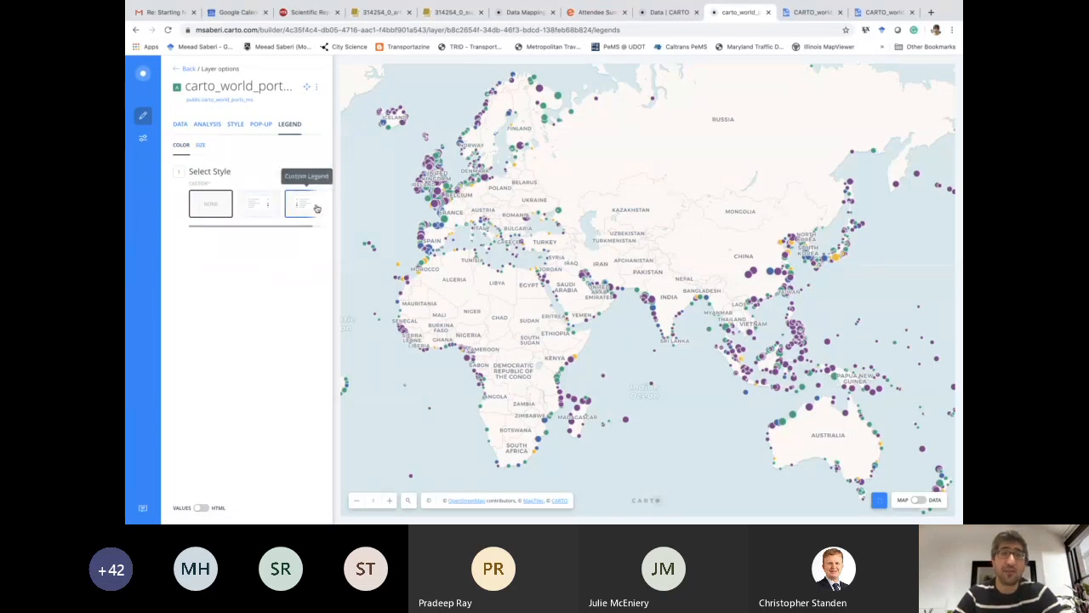
{"action": "left_click", "coordinate": [268, 207]}
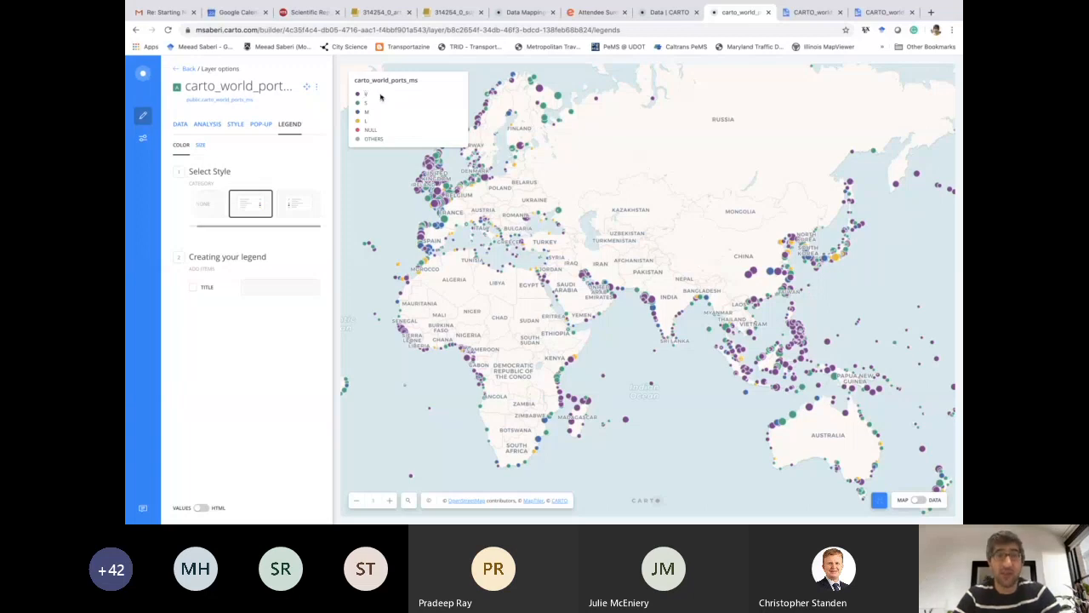
{"action": "left_click", "coordinate": [287, 208]}
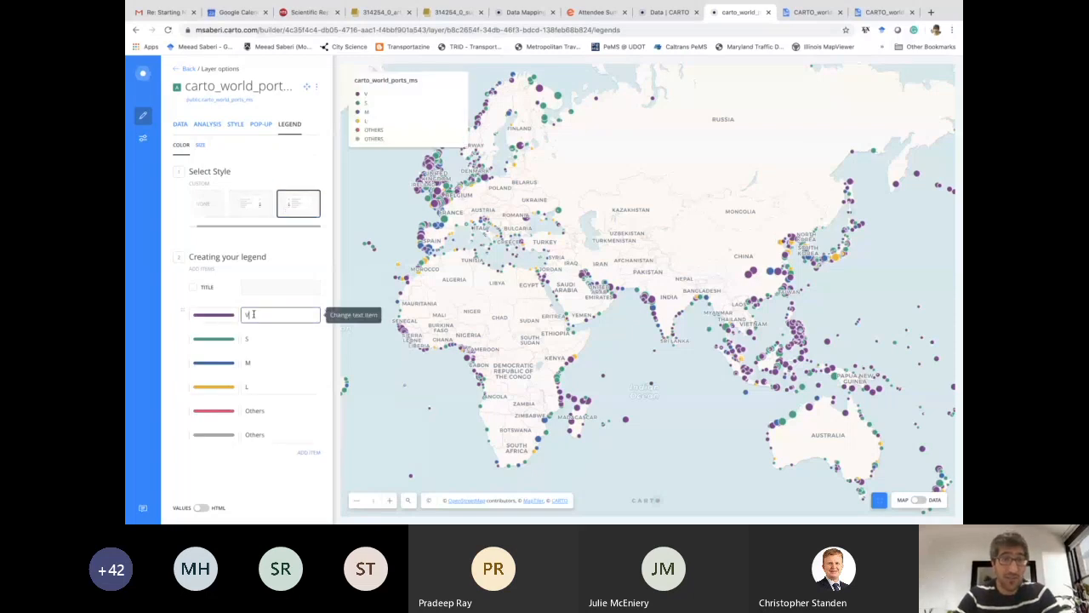
Step: Rename the V and S color legend items as Very Small and Small, and start editing the M item's text
{"action": "type", "text": "ry Small"}
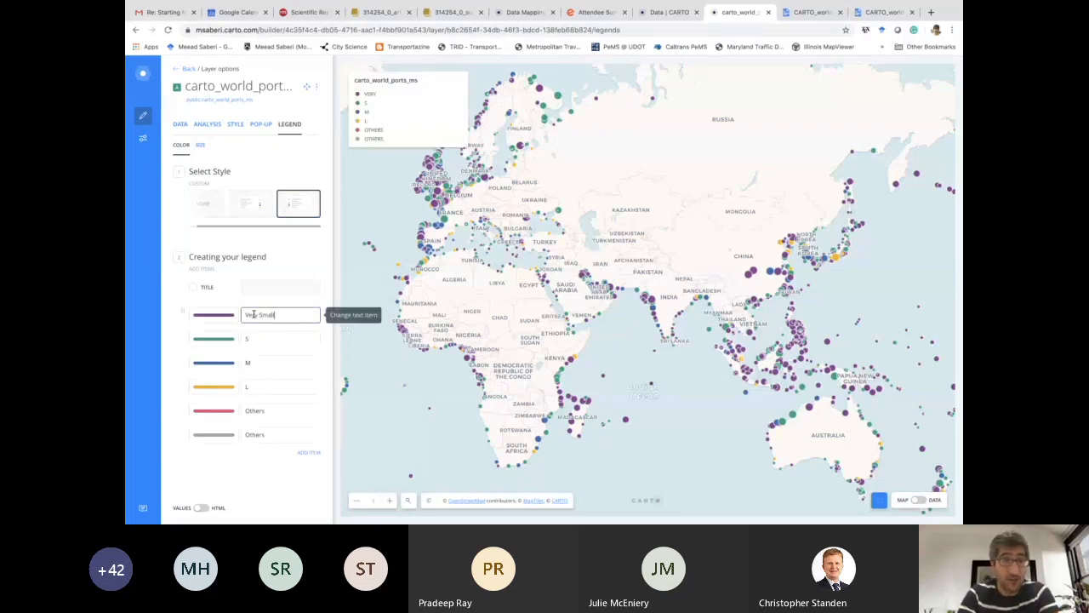
{"action": "left_click", "coordinate": [255, 337]}
{"action": "type", "text": "mall"}
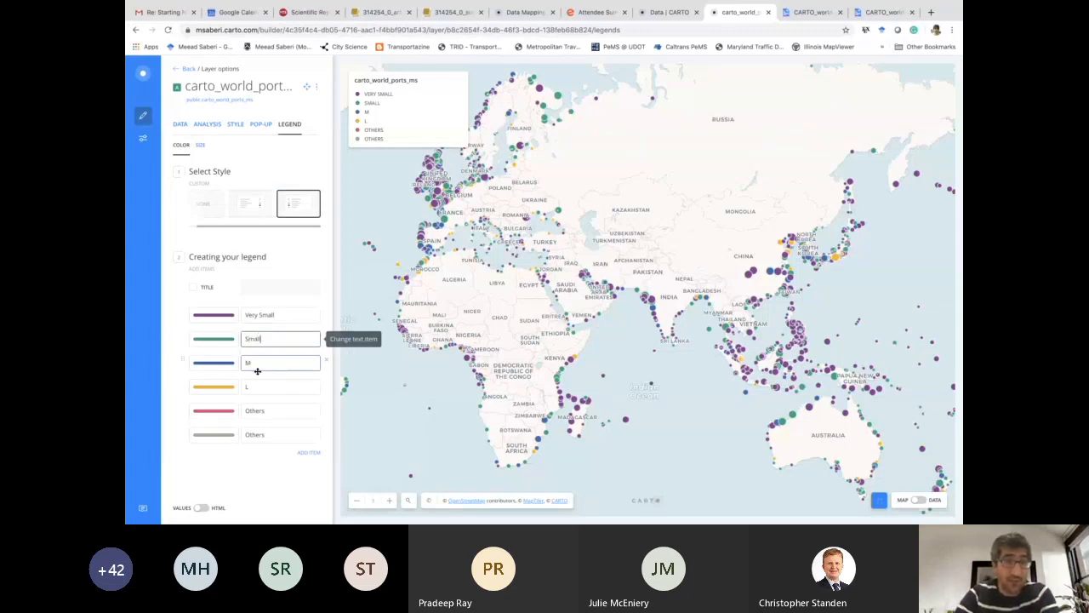
{"action": "left_click", "coordinate": [258, 367]}
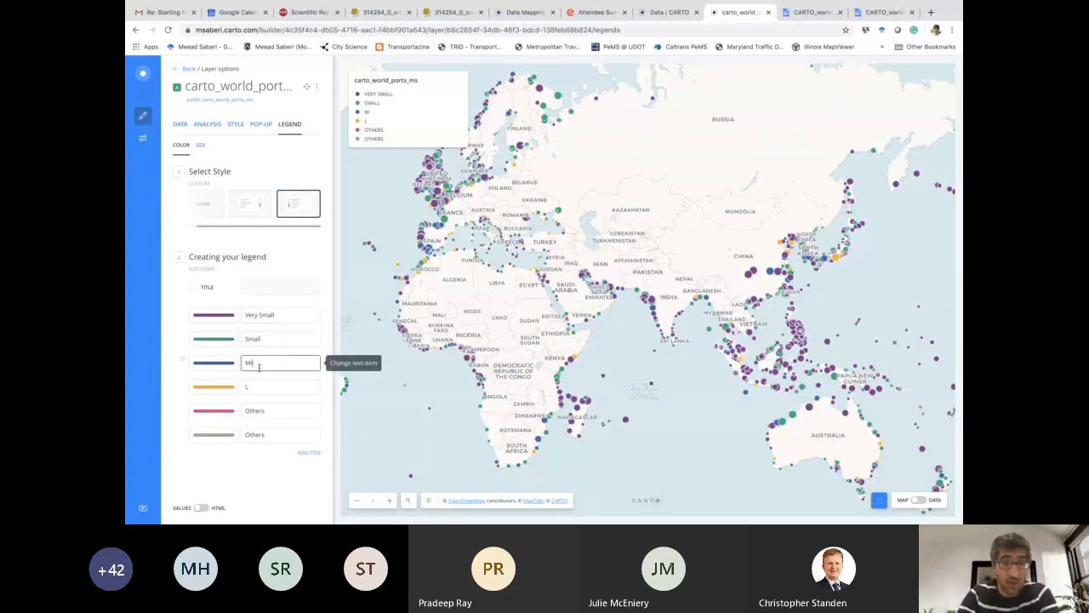
Step: Label the blue and yellow color legend entries Medium and Large, and remove both Others entries
{"action": "type", "text": "edium"}
{"action": "left_click", "coordinate": [260, 389]}
{"action": "type", "text": "arge"}
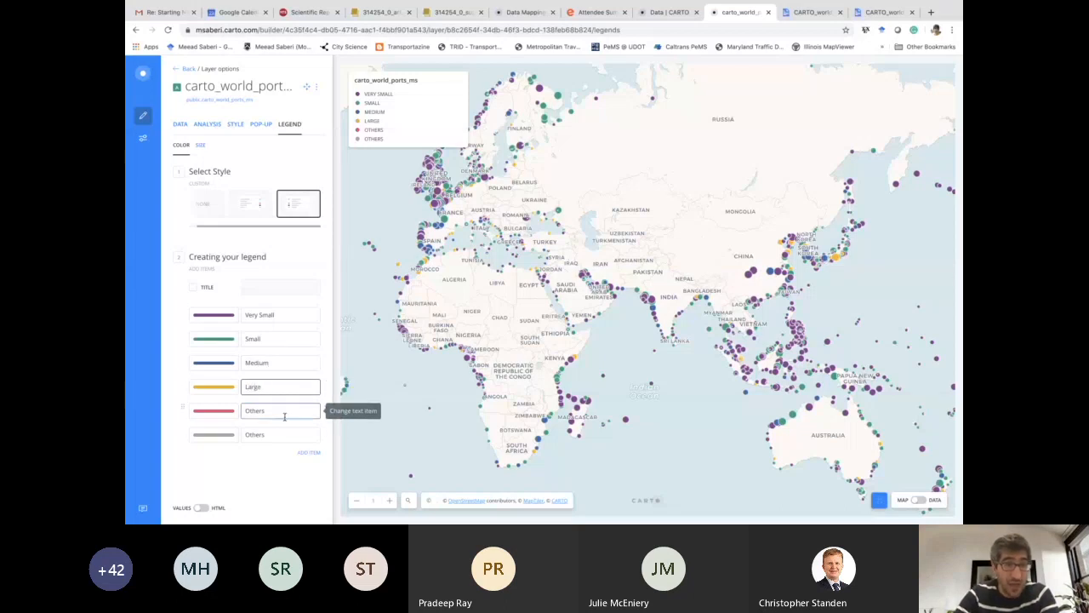
{"action": "left_click", "coordinate": [326, 412]}
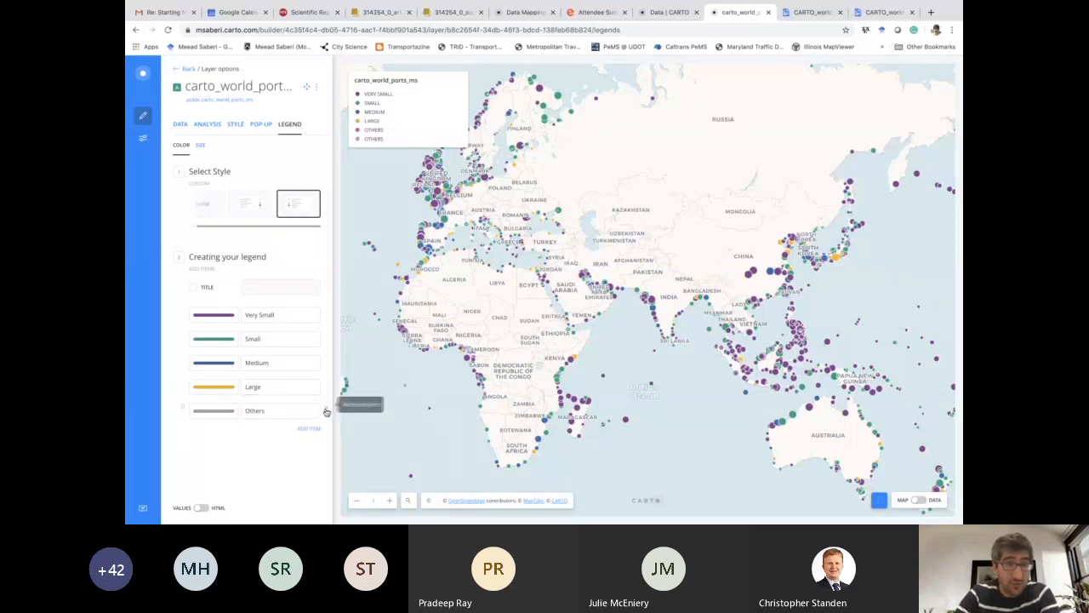
{"action": "left_click", "coordinate": [325, 412]}
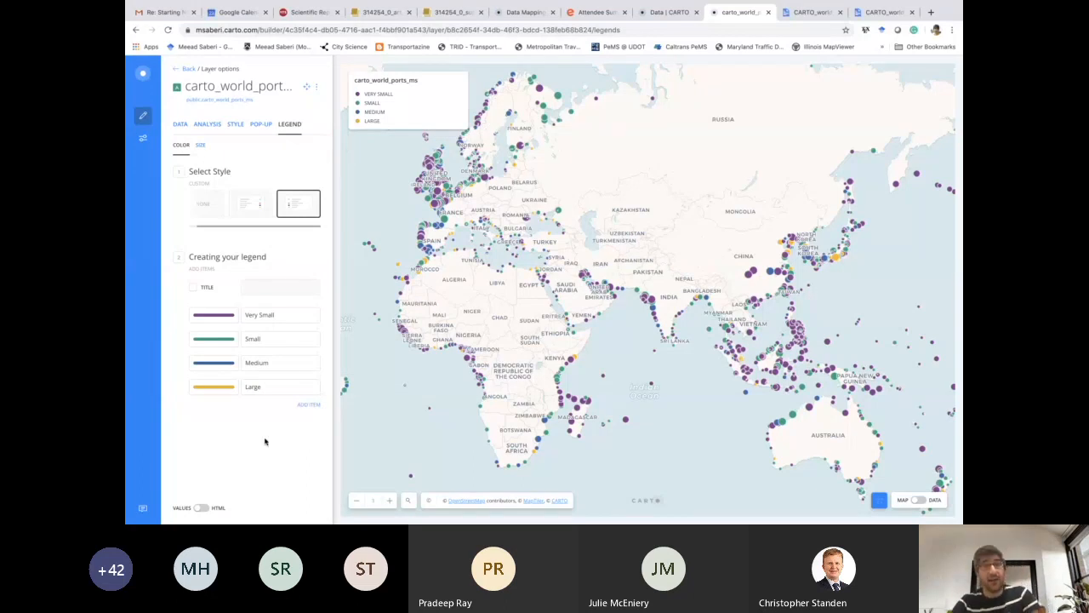
Step: Enable the title of the color legend
{"action": "left_click", "coordinate": [193, 288]}
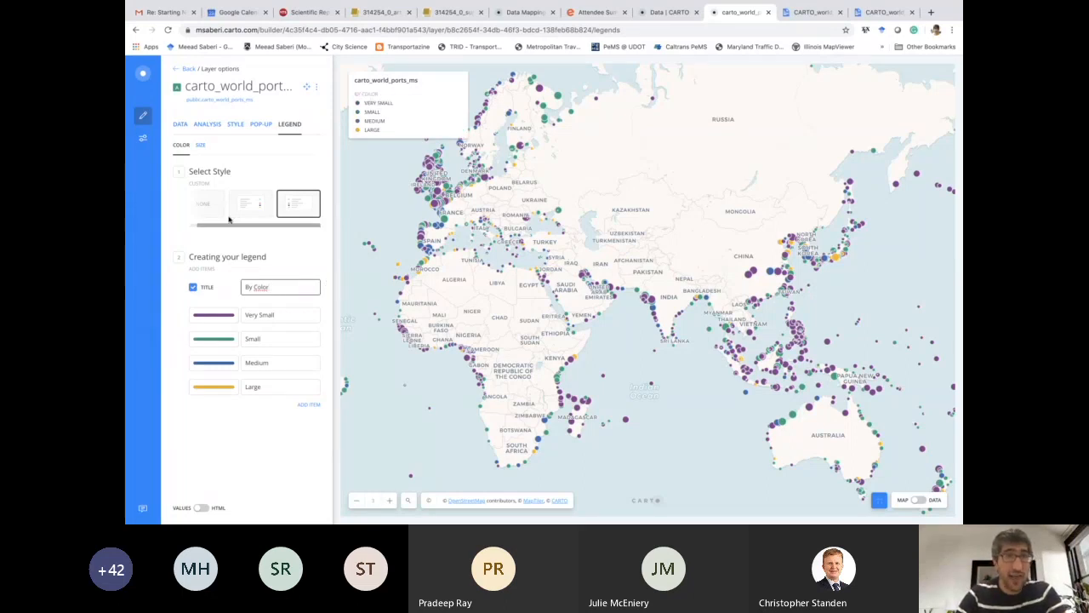
{"action": "left_click", "coordinate": [399, 80]}
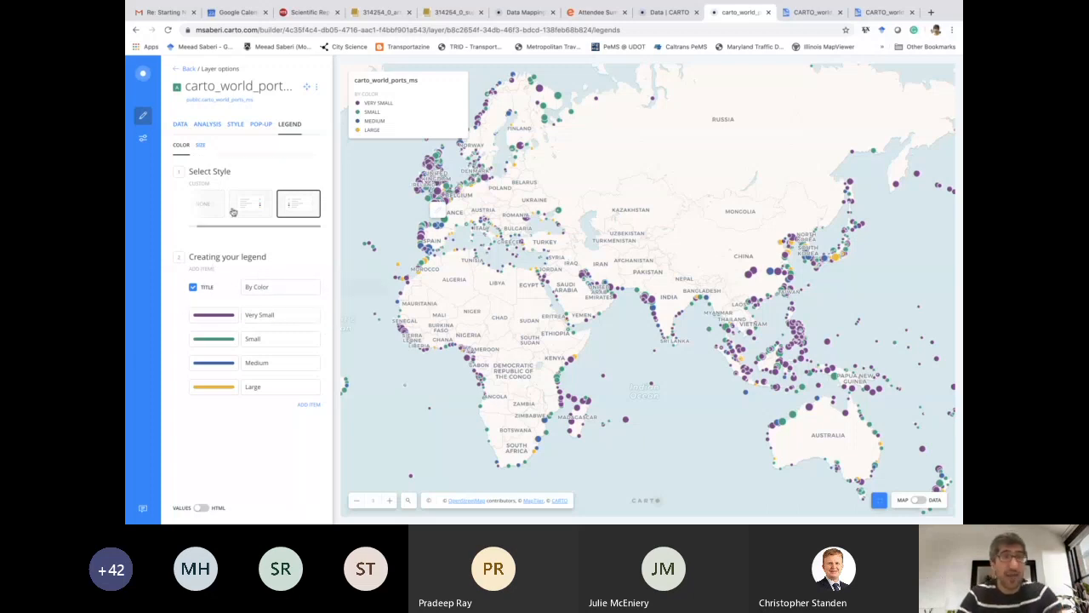
Step: Apply the Bubble style to the size legend of the ports layer
{"action": "left_click", "coordinate": [201, 147]}
{"action": "left_click", "coordinate": [189, 149]}
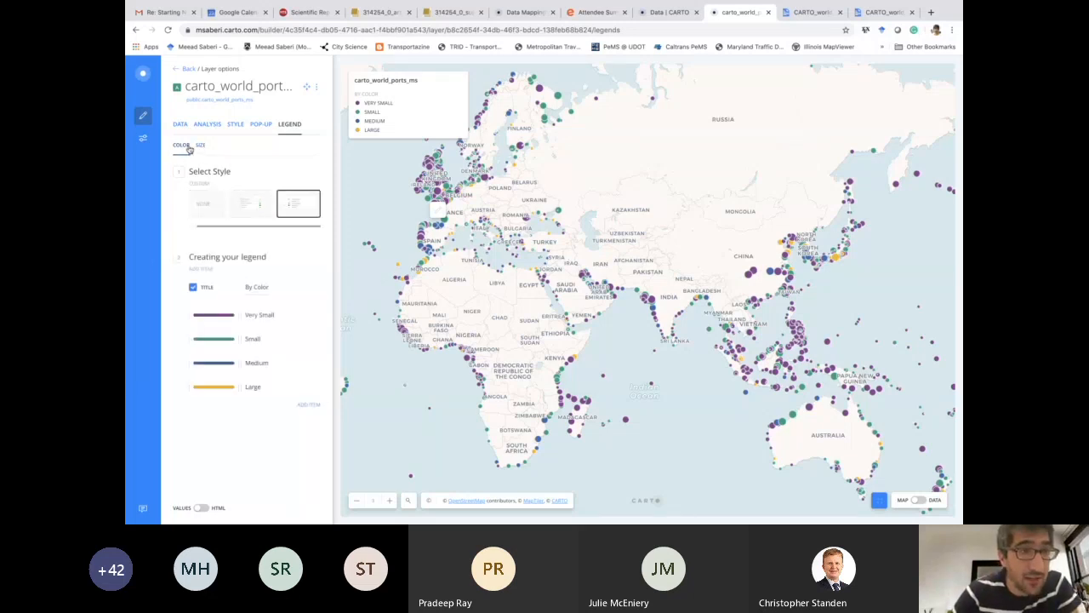
{"action": "left_click", "coordinate": [201, 148]}
{"action": "left_click", "coordinate": [193, 149]}
{"action": "left_click", "coordinate": [199, 146]}
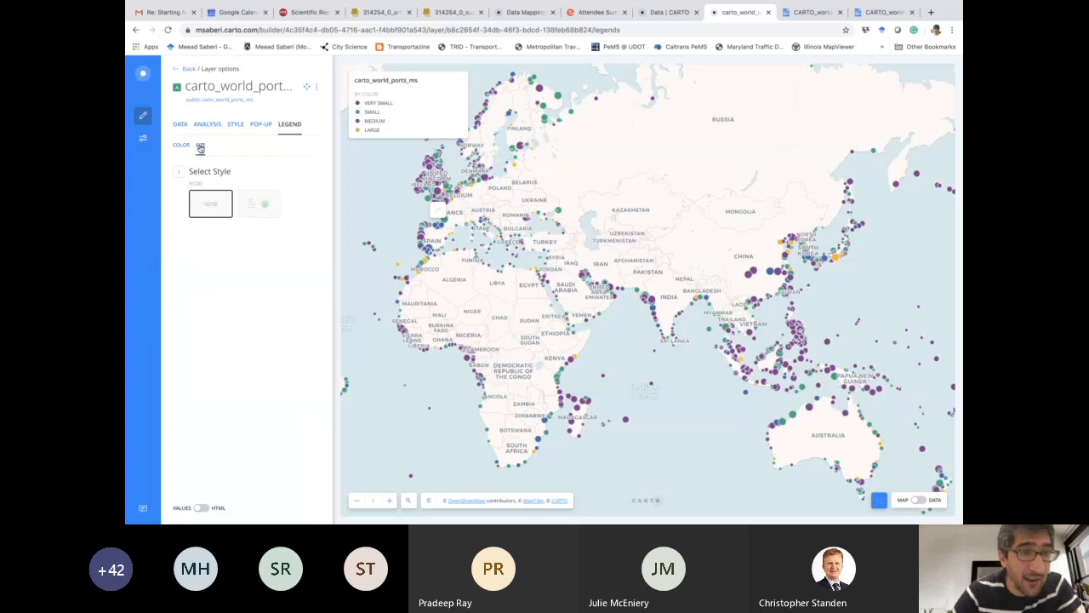
{"action": "left_click", "coordinate": [252, 206]}
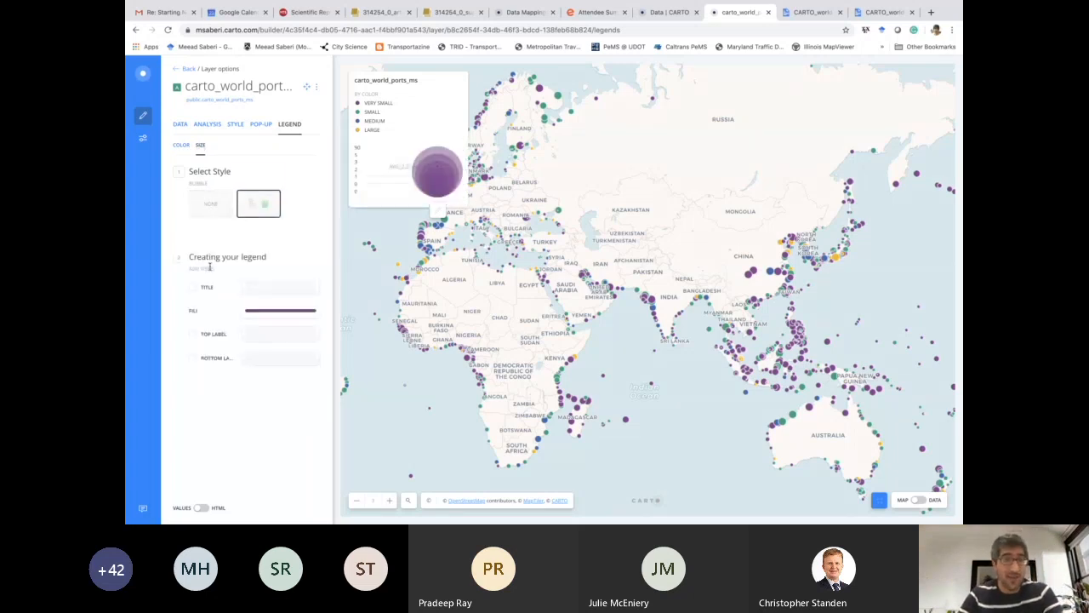
Step: Enable the size legend's title and set it to "Tide Range"
{"action": "left_click", "coordinate": [193, 289]}
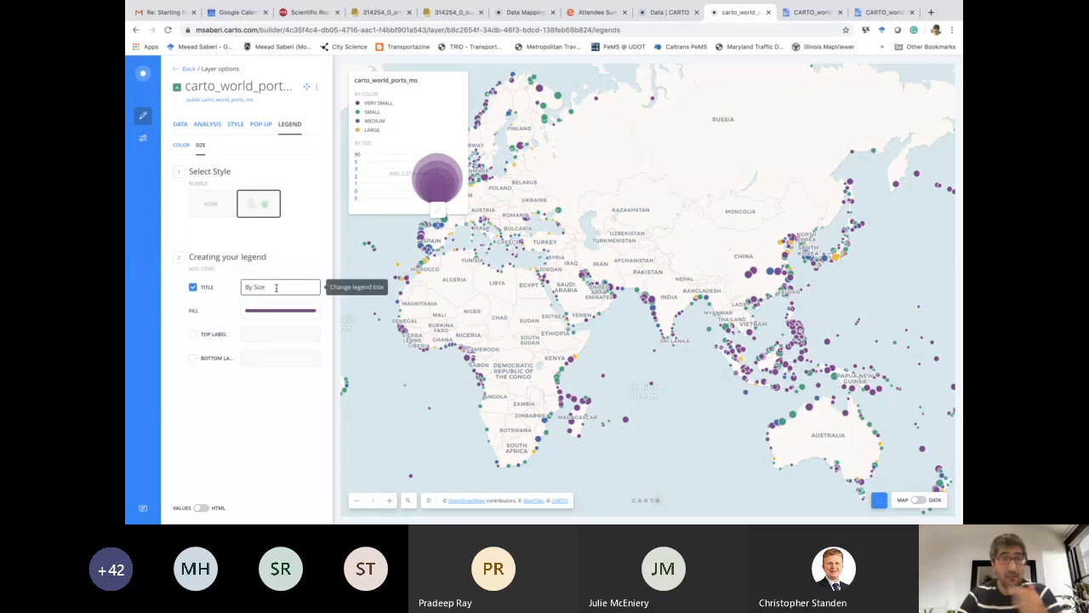
{"action": "left_click_drag", "start_coordinate": [276, 288], "coordinate": [244, 287]}
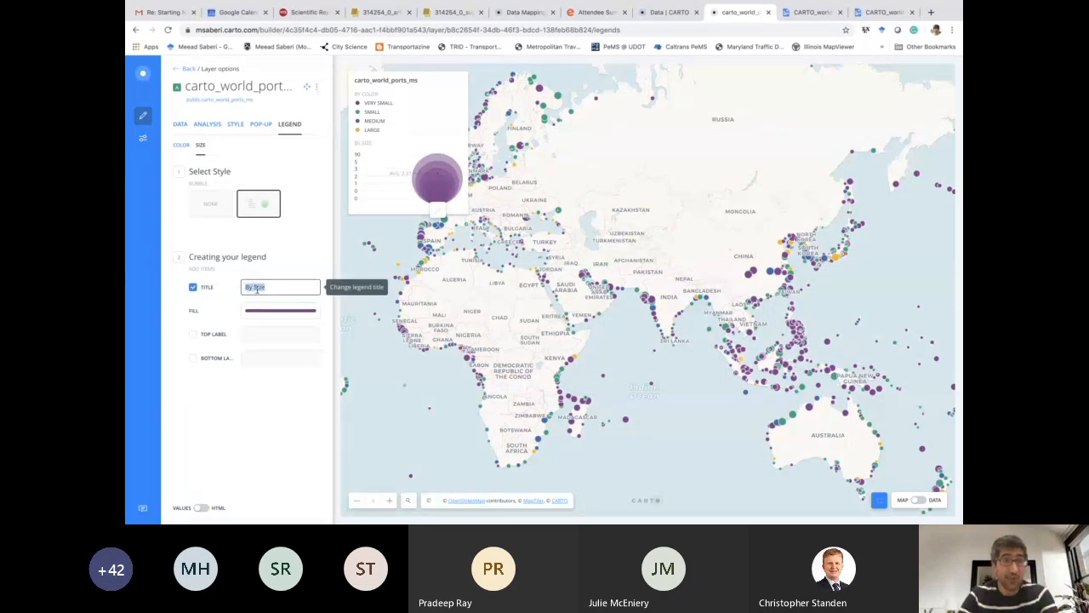
{"action": "type", "text": "Tide Ranfe"}
{"action": "key", "text": "BackSpace"}
{"action": "key", "text": "BackSpace"}
{"action": "type", "text": "ge"}
{"action": "left_click", "coordinate": [308, 265]}
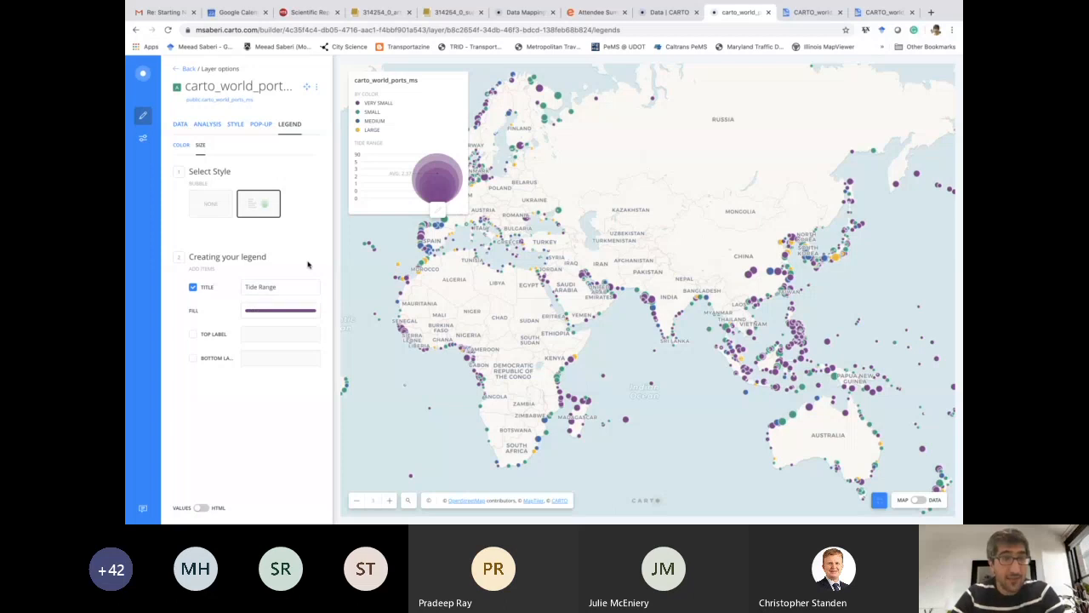
Step: Change the fill of the size legend's bubbles to dark blue, RGB 60, 76, 141
{"action": "left_click", "coordinate": [292, 311]}
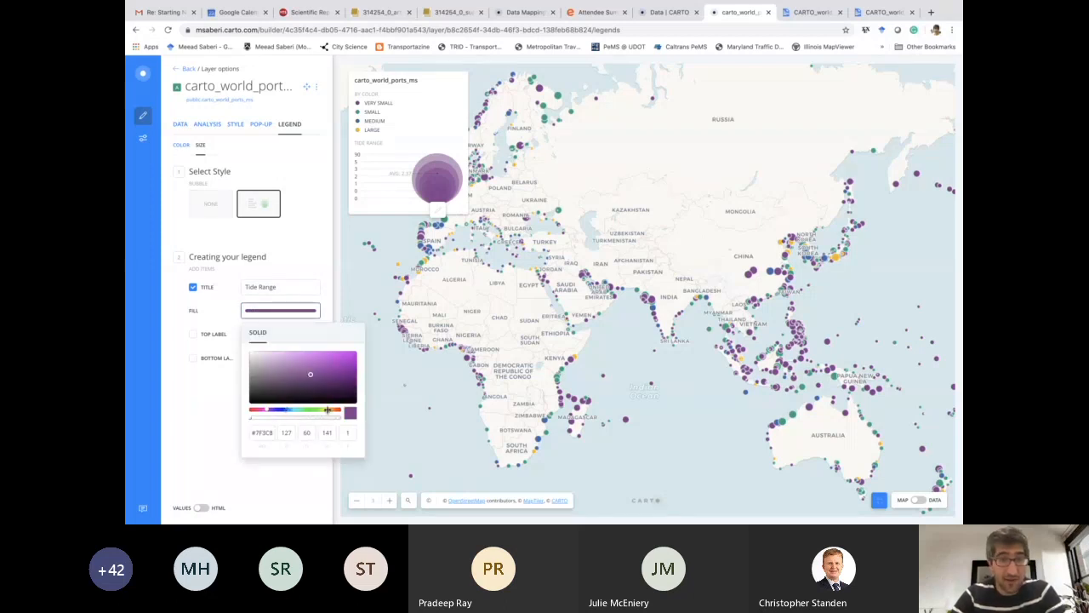
{"action": "left_click", "coordinate": [307, 411]}
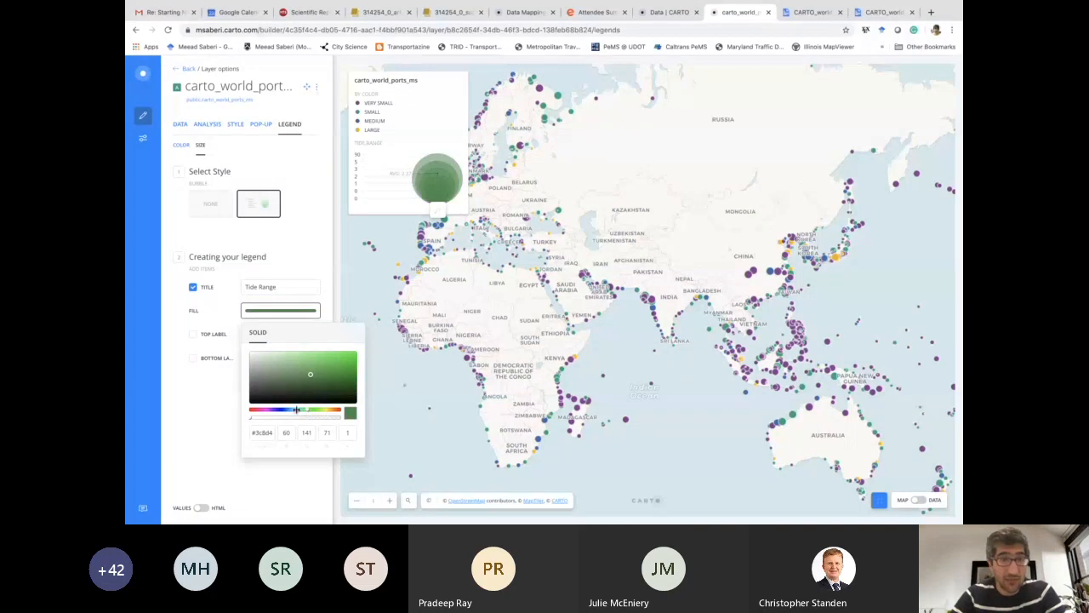
{"action": "left_click", "coordinate": [282, 411]}
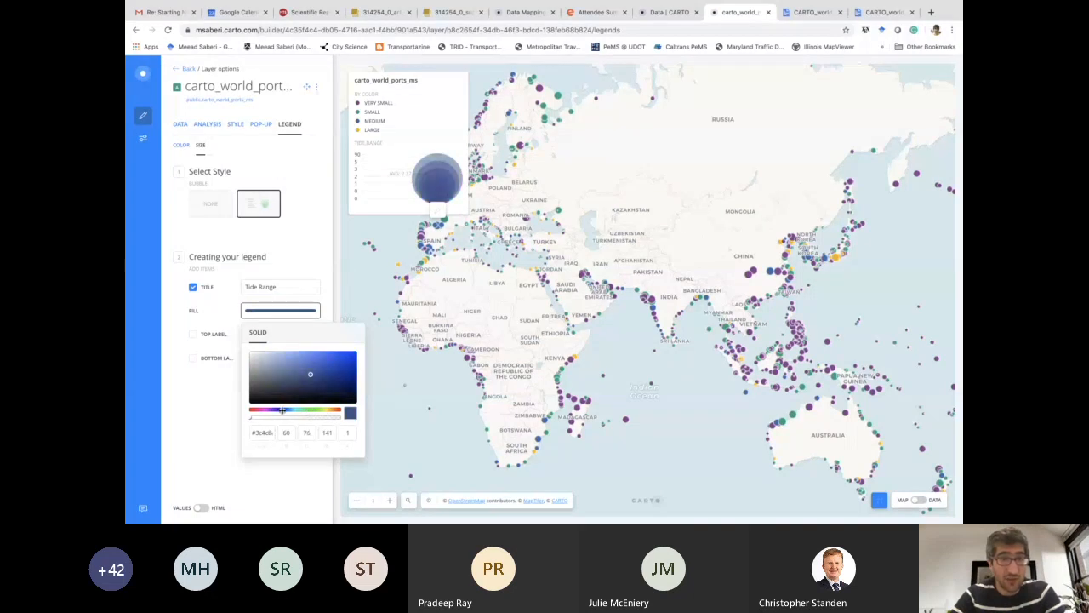
{"action": "left_click", "coordinate": [190, 422]}
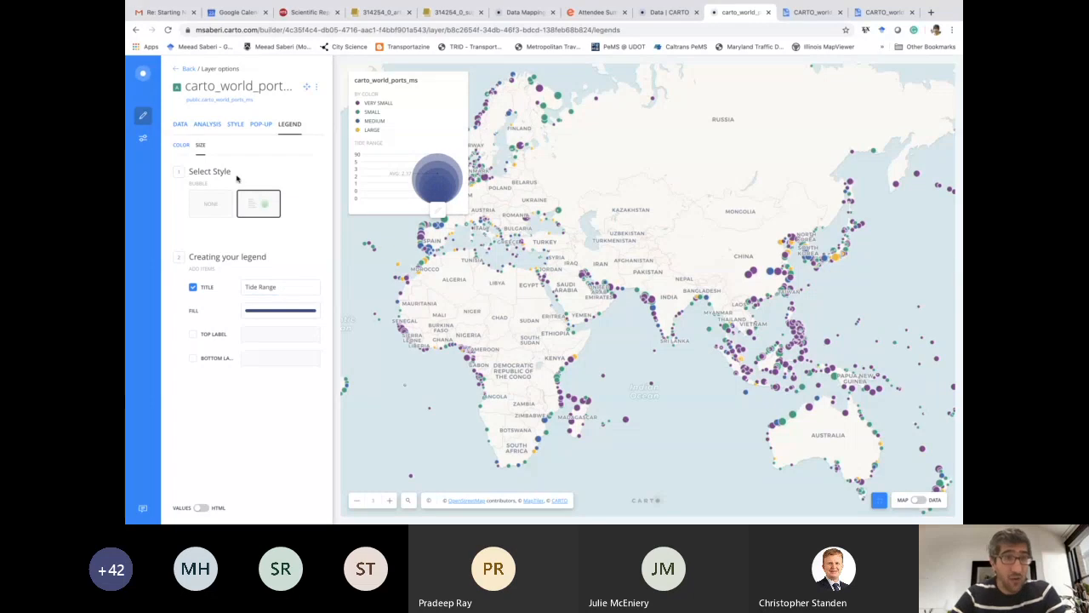
Step: Set the color legend's title to "Port Size"
{"action": "left_click", "coordinate": [181, 147]}
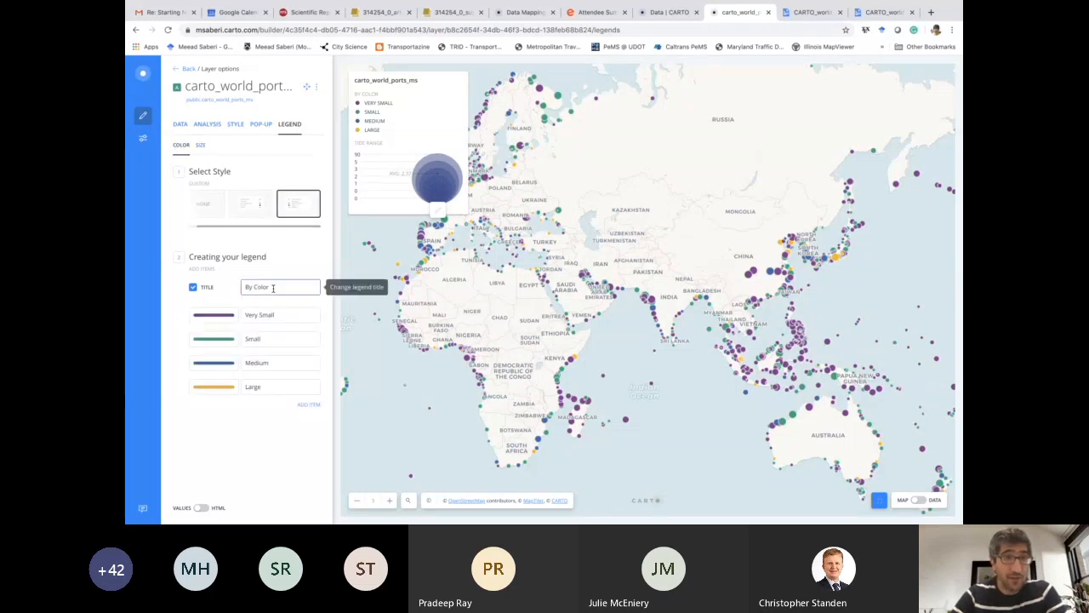
{"action": "left_click_drag", "start_coordinate": [272, 288], "coordinate": [237, 289]}
{"action": "type", "text": "Port Size"}
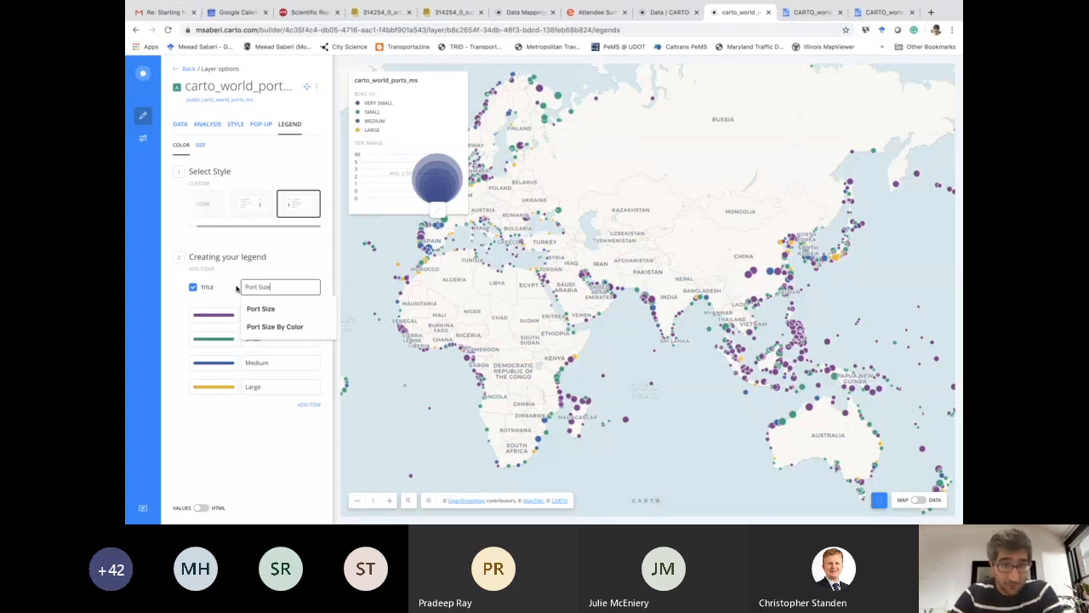
{"action": "left_click", "coordinate": [323, 263]}
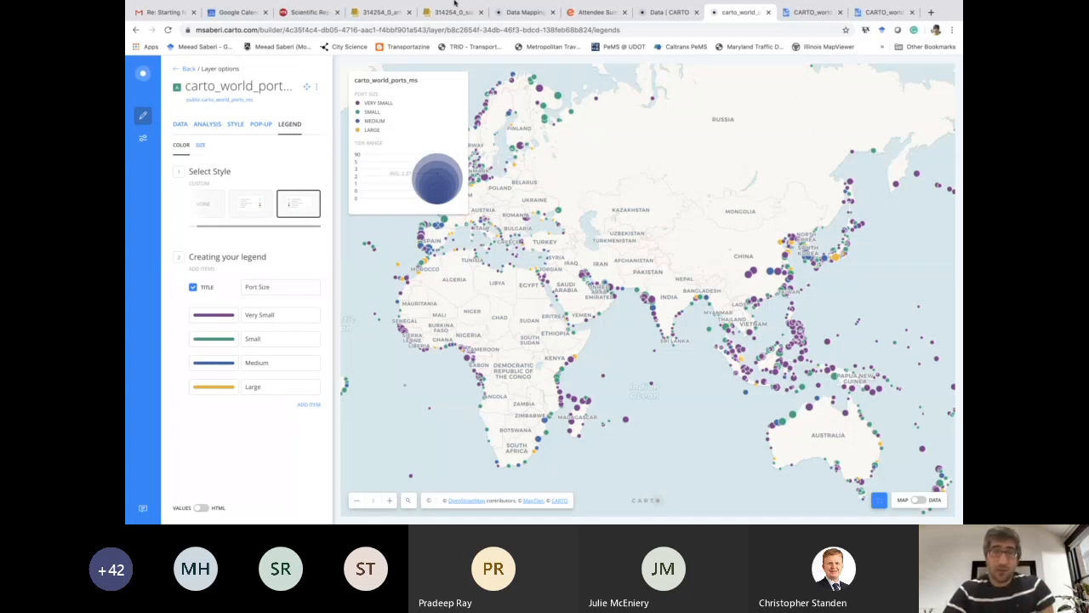
Step: Check the meeting chat in Microsoft Teams for participants' questions, and return to the map in Chrome
{"action": "key", "text": "ctrl+Up"}
{"action": "key", "text": "ctrl+Left"}
{"action": "left_click", "coordinate": [687, 253]}
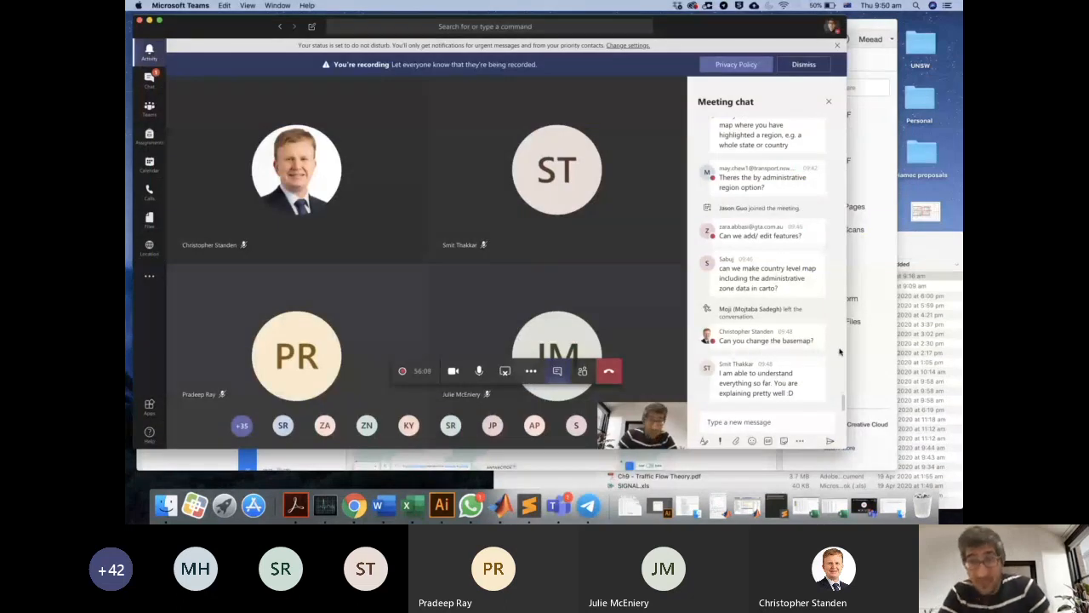
{"action": "left_click", "coordinate": [768, 189]}
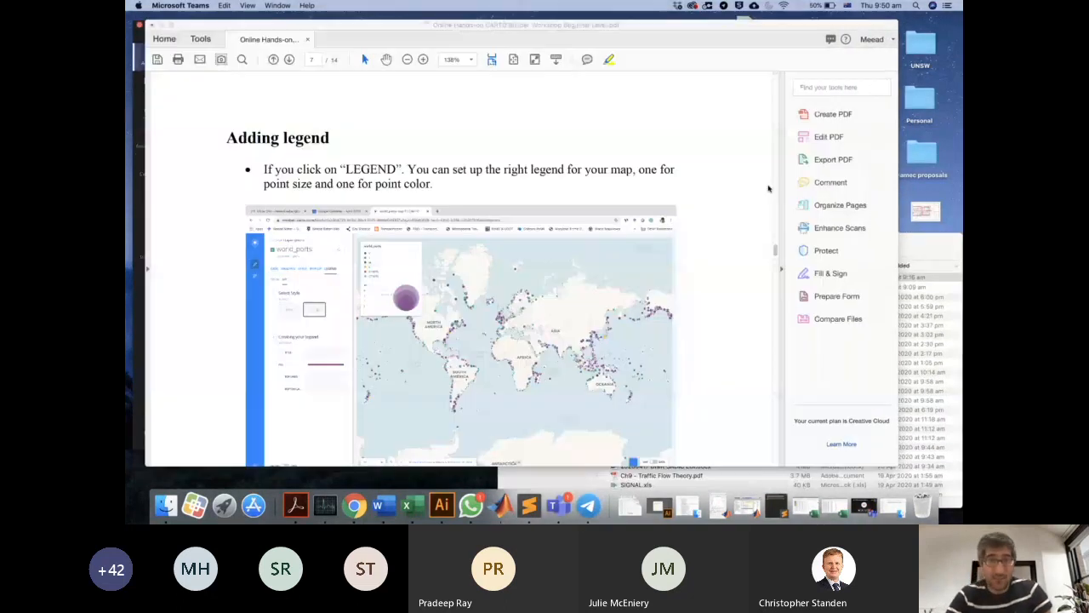
{"action": "key", "text": "ctrl+Up"}
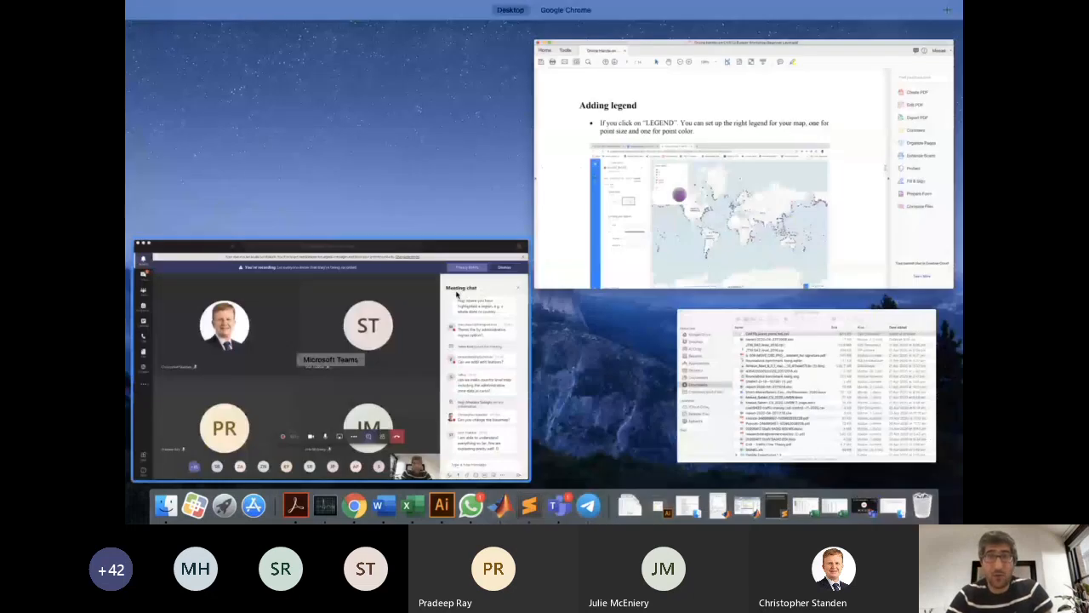
{"action": "left_click", "coordinate": [555, 12]}
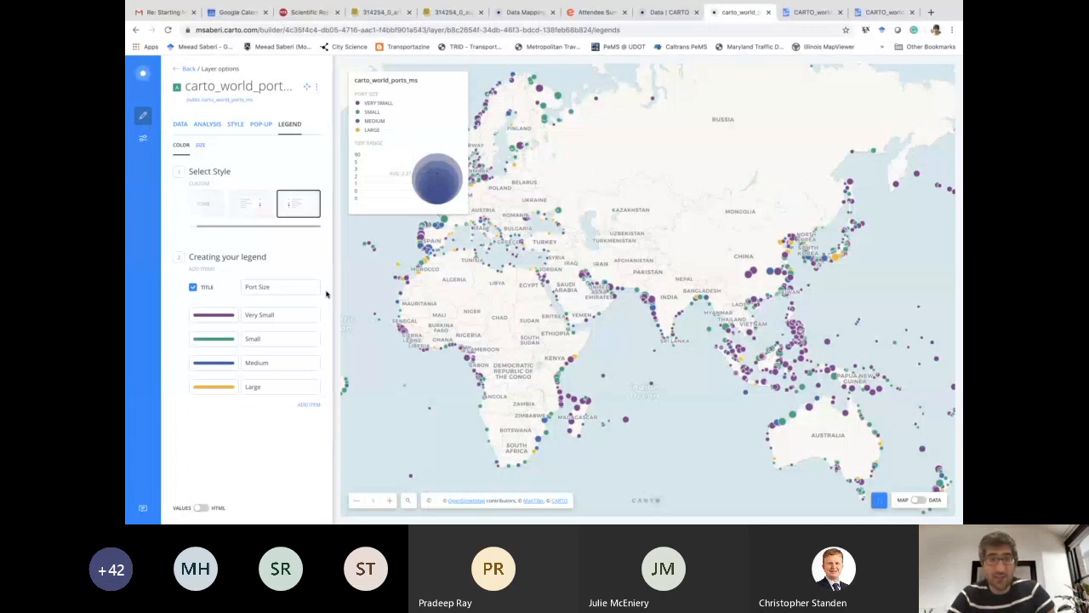
Step: Read the note on editing the legend's HTML code in the workshop PDF in Acrobat
{"action": "key", "text": "ctrl+Up"}
{"action": "left_click", "coordinate": [583, 274]}
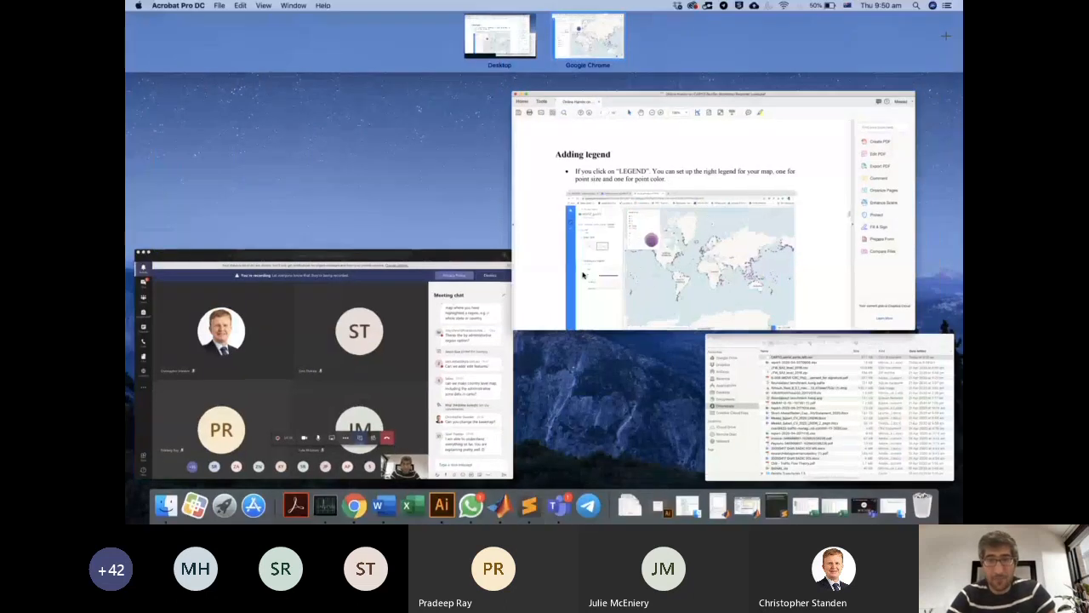
{"action": "scroll", "coordinate": [466, 322], "scroll_direction": "down", "scroll_amount": 10}
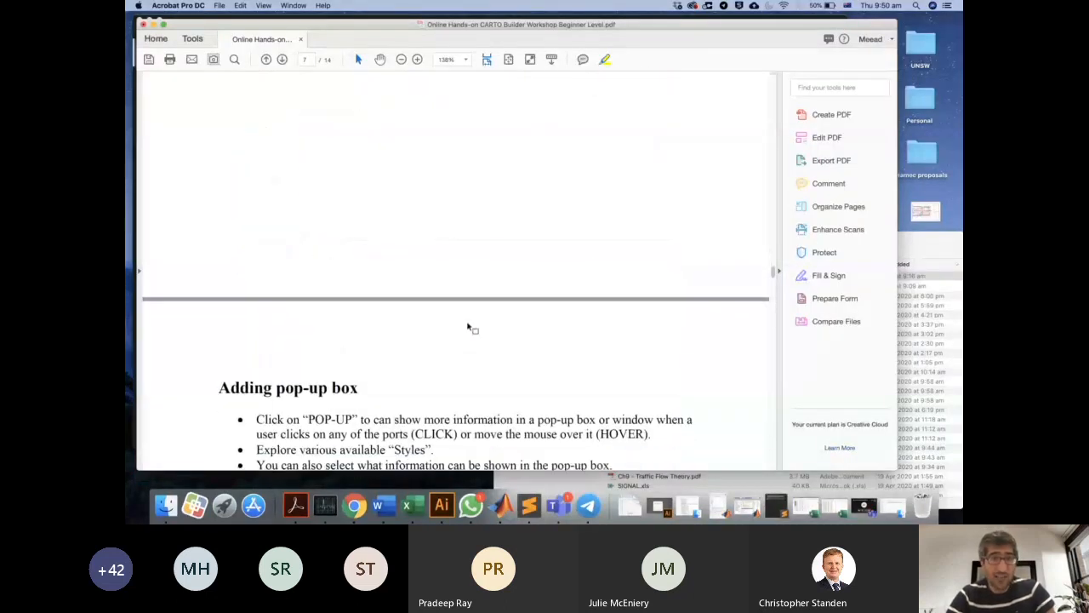
{"action": "scroll", "coordinate": [467, 328], "scroll_direction": "up", "scroll_amount": 3}
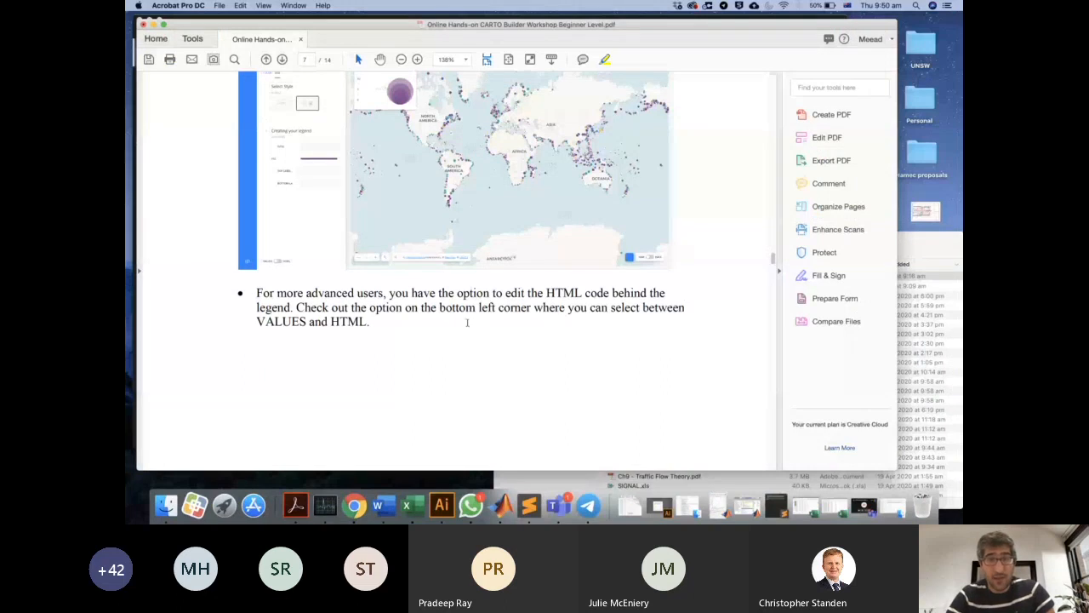
{"action": "left_click_drag", "start_coordinate": [369, 323], "coordinate": [257, 322]}
{"action": "left_click", "coordinate": [381, 323]}
Step: Return to the map in Chrome, view the HTML code behind the color legend, and go back to its values view
{"action": "key", "text": "ctrl+Up"}
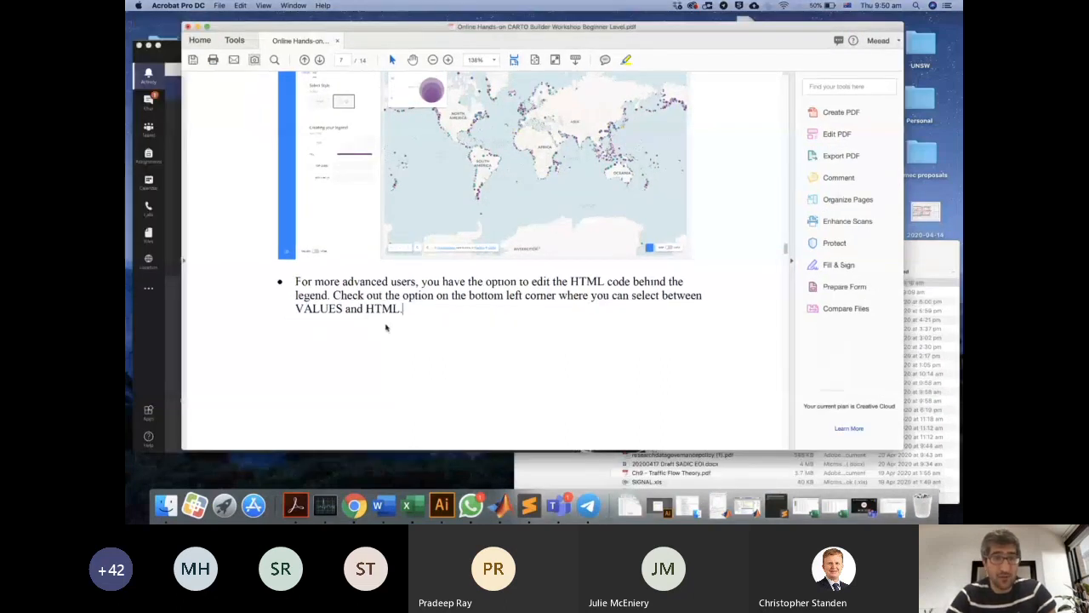
{"action": "mouse_move", "coordinate": [561, 22]}
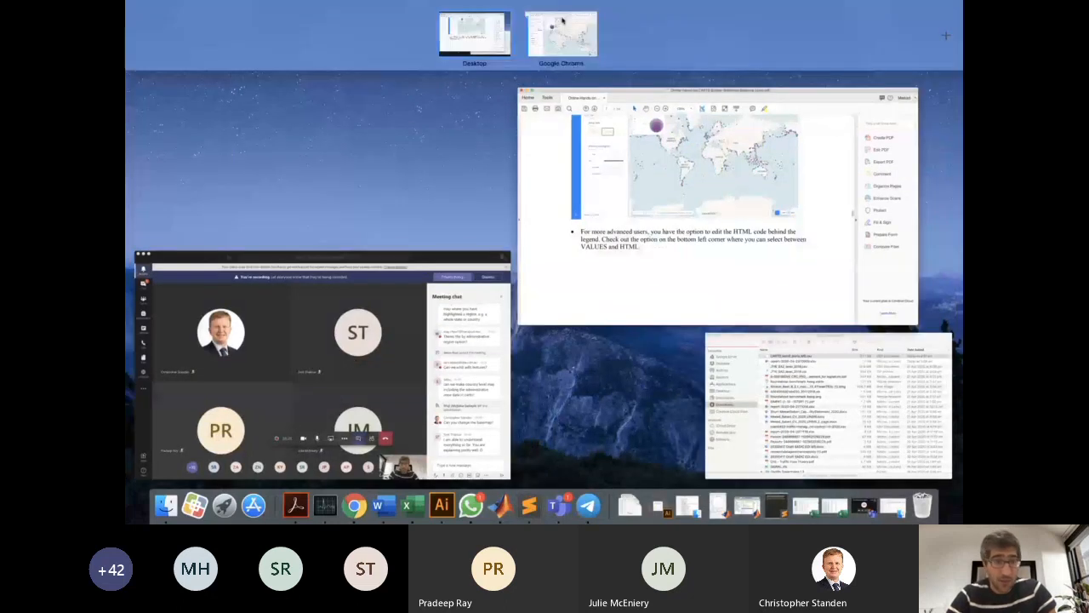
{"action": "left_click", "coordinate": [561, 25]}
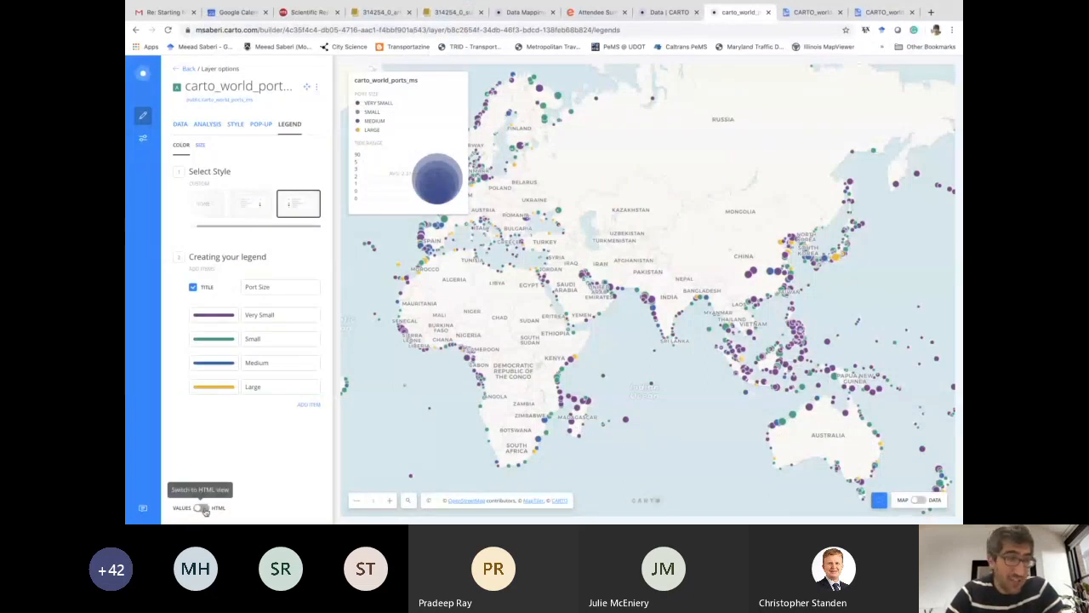
{"action": "left_click", "coordinate": [202, 508]}
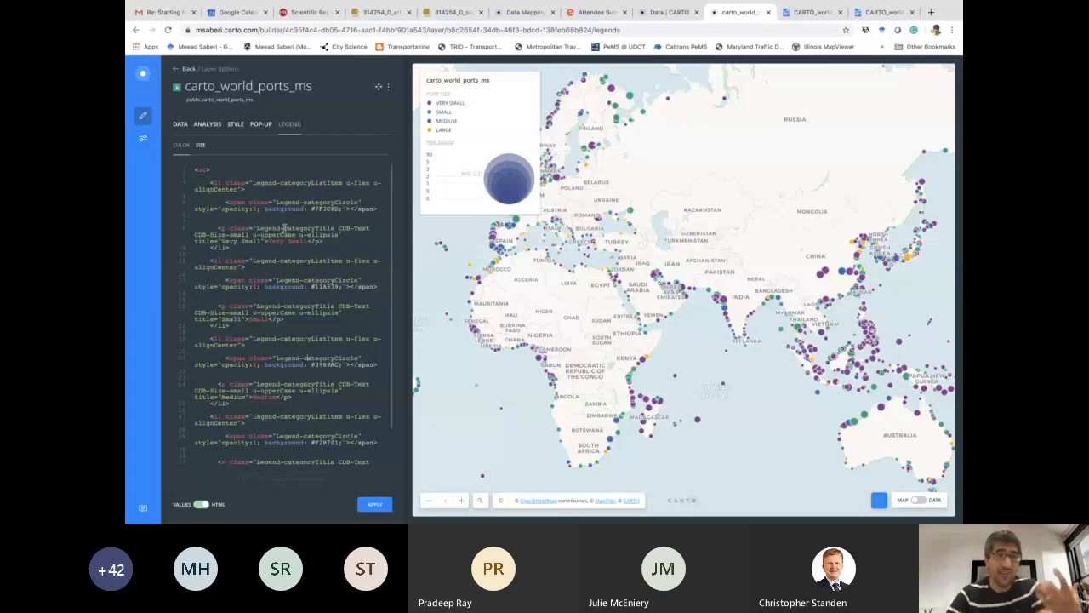
{"action": "left_click", "coordinate": [201, 145]}
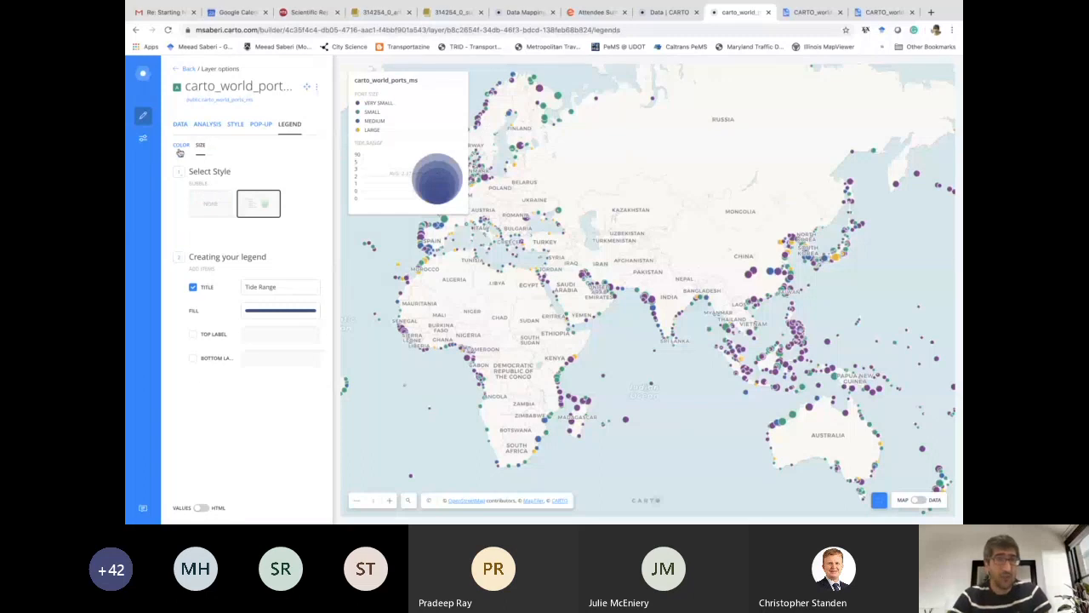
{"action": "left_click", "coordinate": [180, 151]}
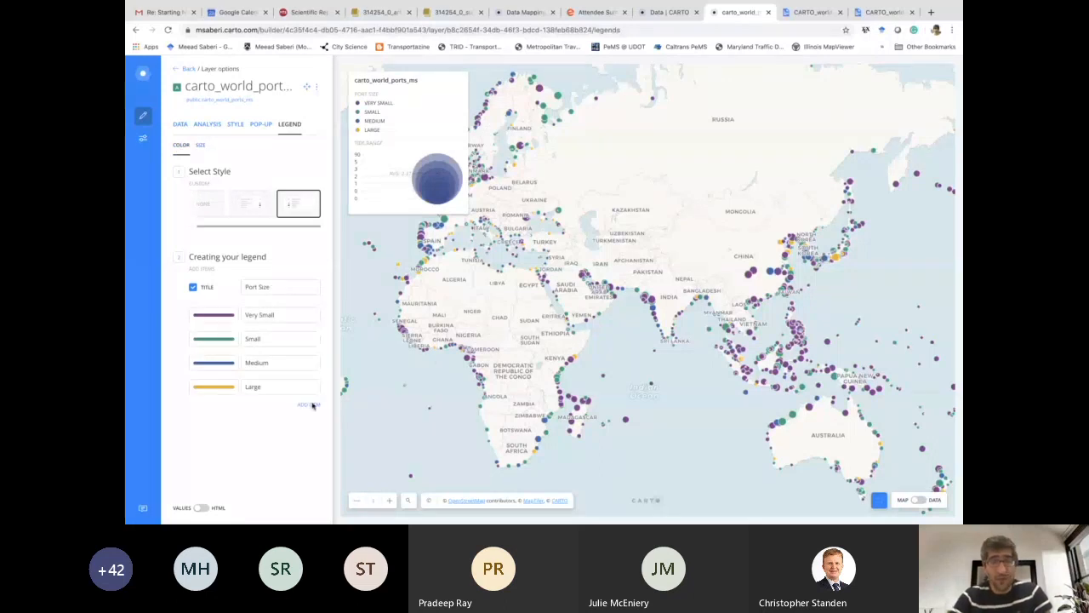
Step: Read the "Adding pop-up box" section of the workshop PDF in Acrobat, and return to the map in Chrome
{"action": "key", "text": "ctrl+Up"}
{"action": "left_click", "coordinate": [617, 277]}
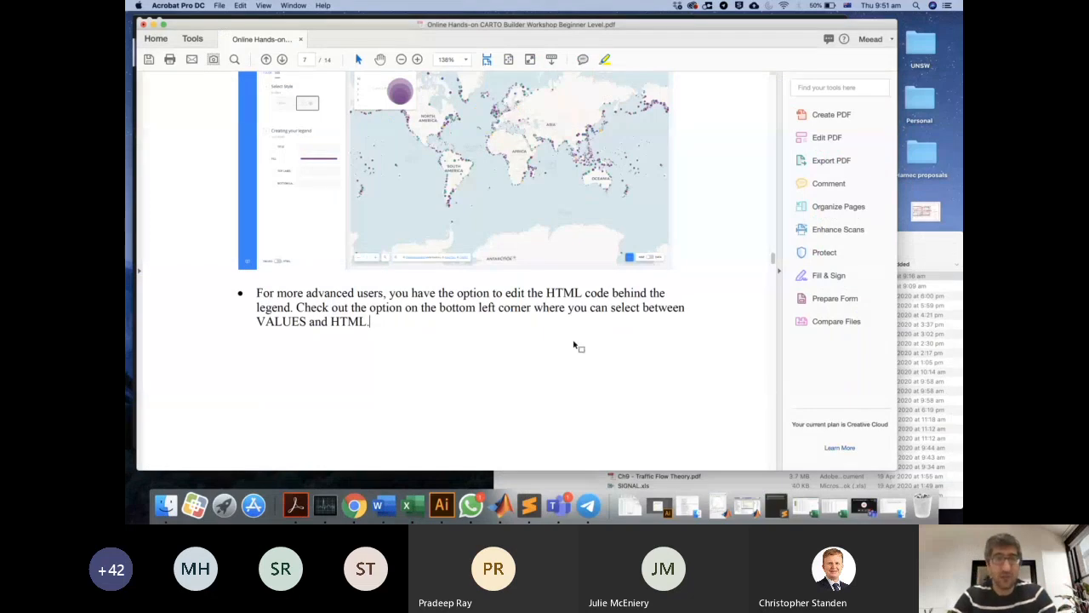
{"action": "scroll", "coordinate": [574, 345], "scroll_direction": "down", "scroll_amount": 10}
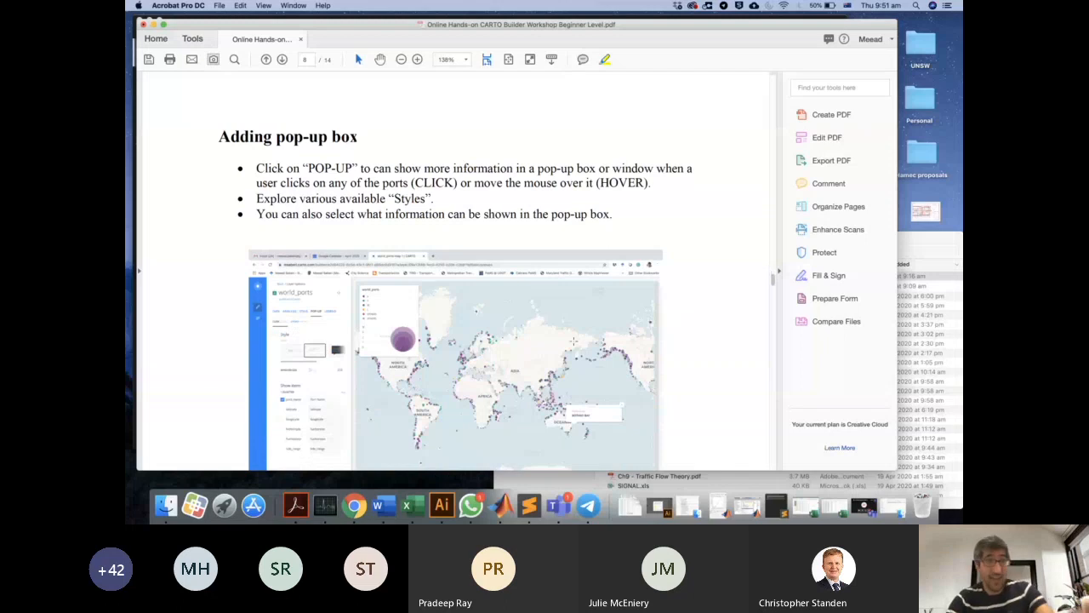
{"action": "scroll", "coordinate": [575, 341], "scroll_direction": "down", "scroll_amount": 2}
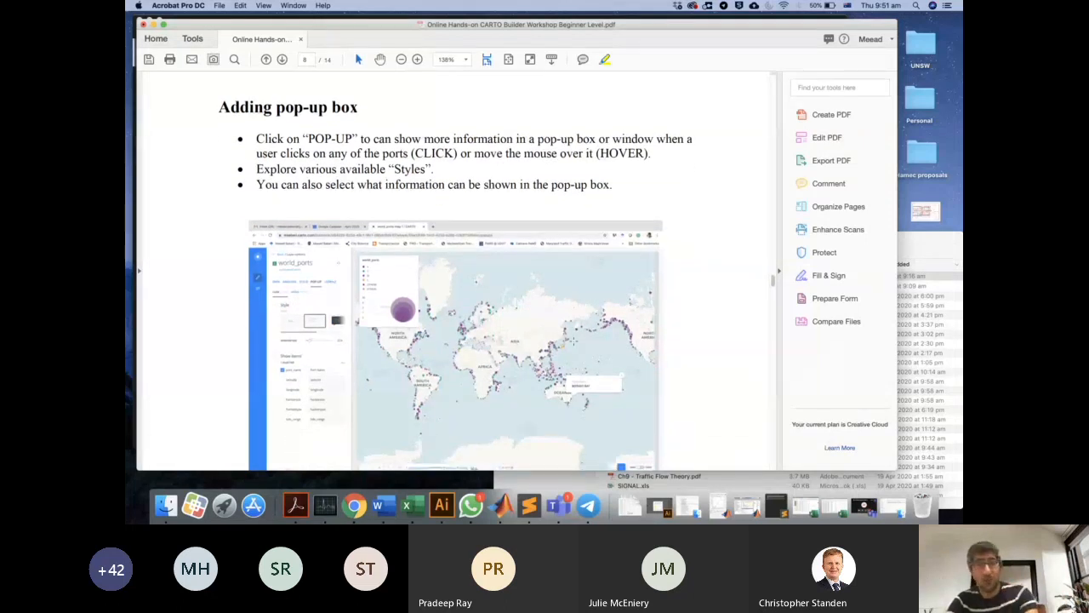
{"action": "left_click", "coordinate": [354, 506]}
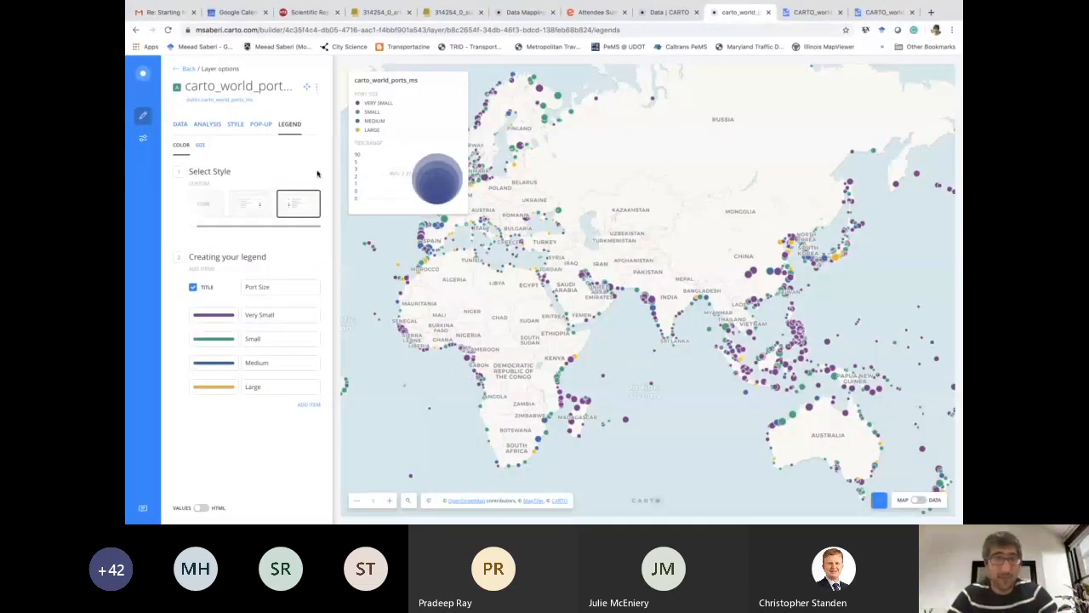
Step: Enable click pop-ups on the ports layer in the dark style and test one on a port near Pakistan
{"action": "left_click", "coordinate": [263, 126]}
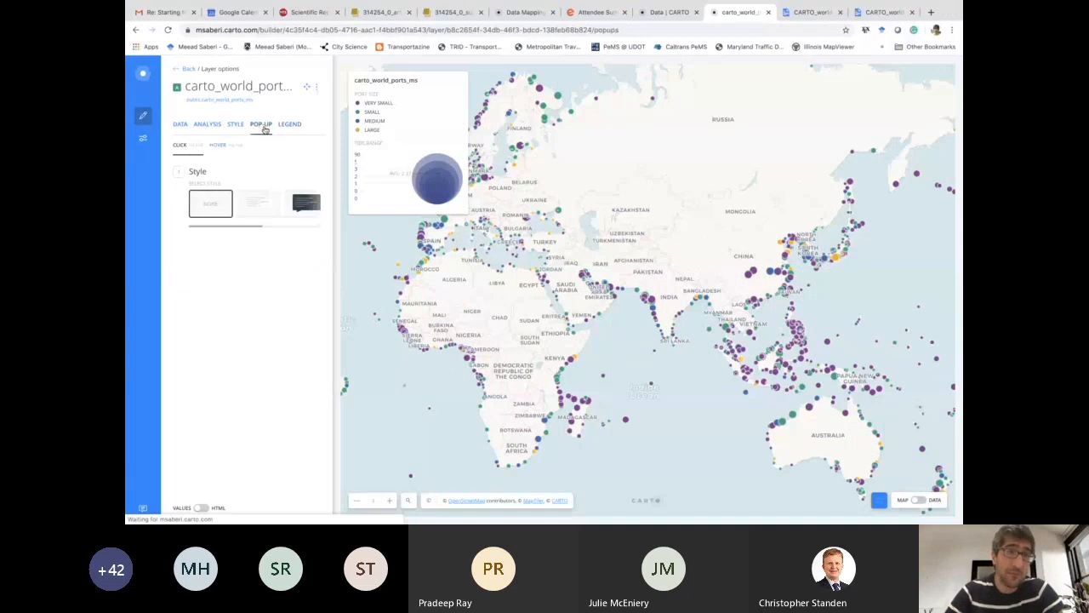
{"action": "left_click", "coordinate": [263, 213]}
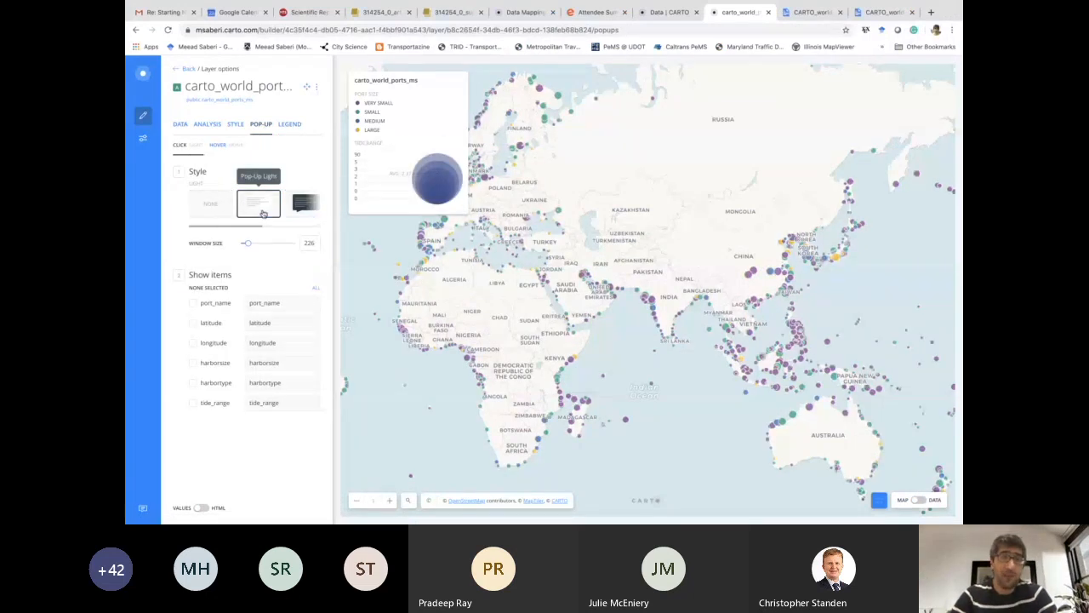
{"action": "left_click", "coordinate": [303, 204]}
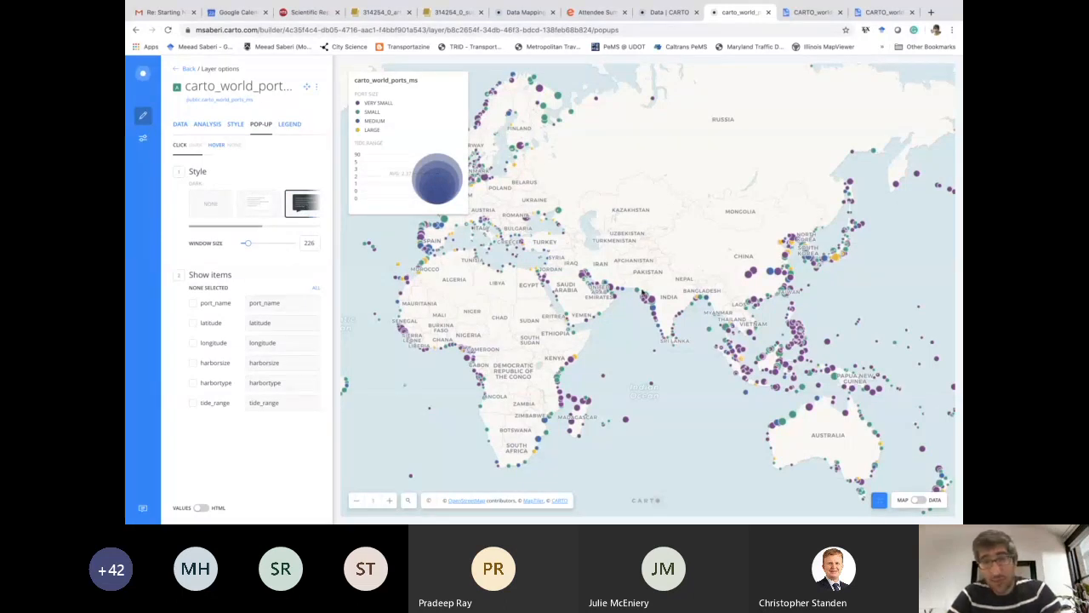
{"action": "left_click", "coordinate": [637, 292]}
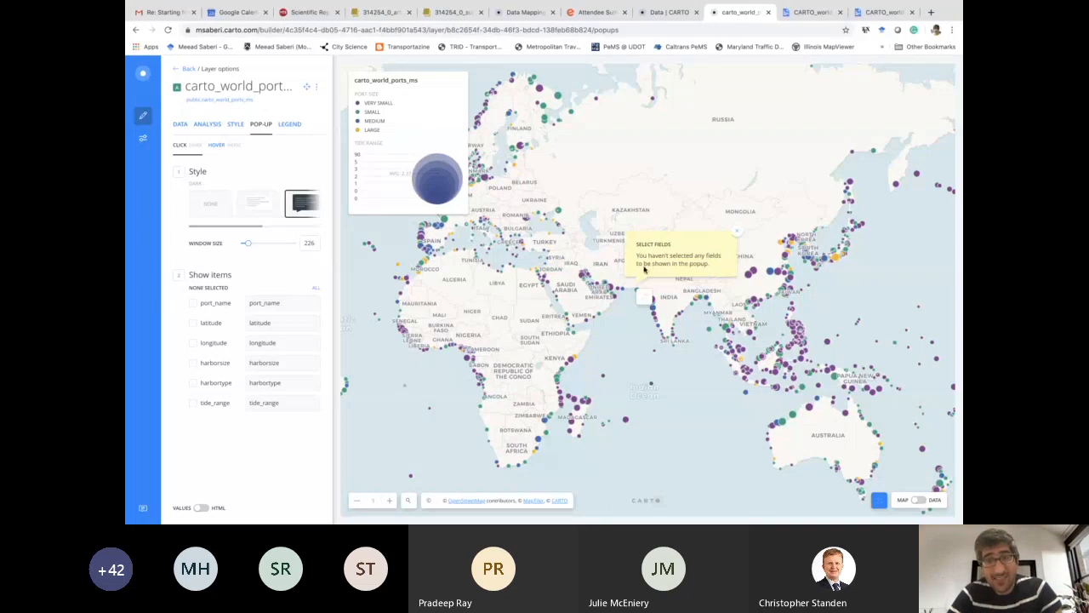
Step: Show port_name and harbortype in the pop-up, labelled "Port Name" and "Harbor Type"
{"action": "left_click", "coordinate": [193, 303]}
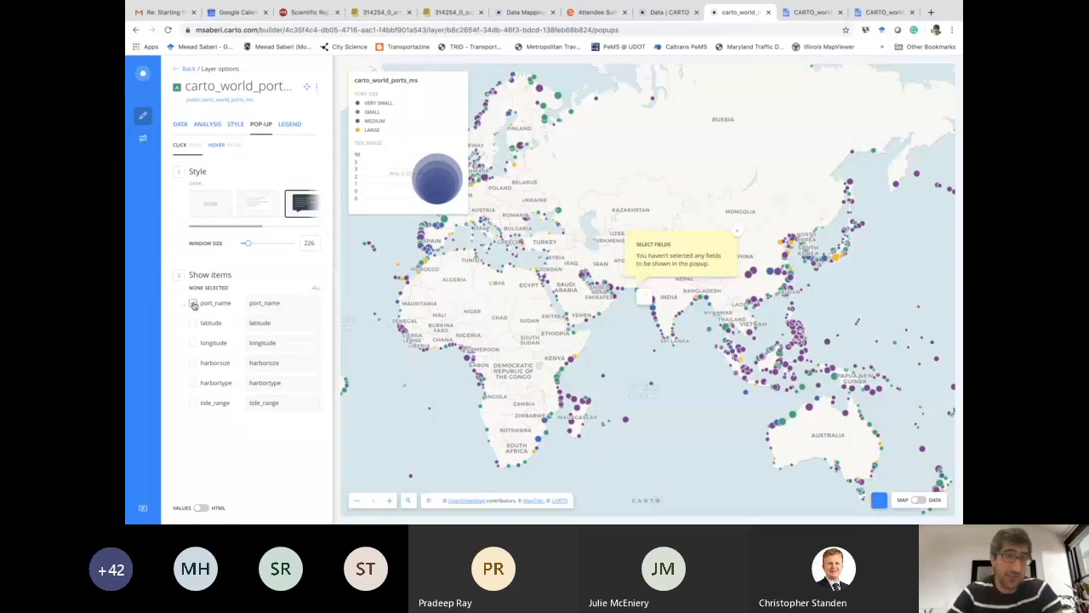
{"action": "double_click", "coordinate": [280, 302]}
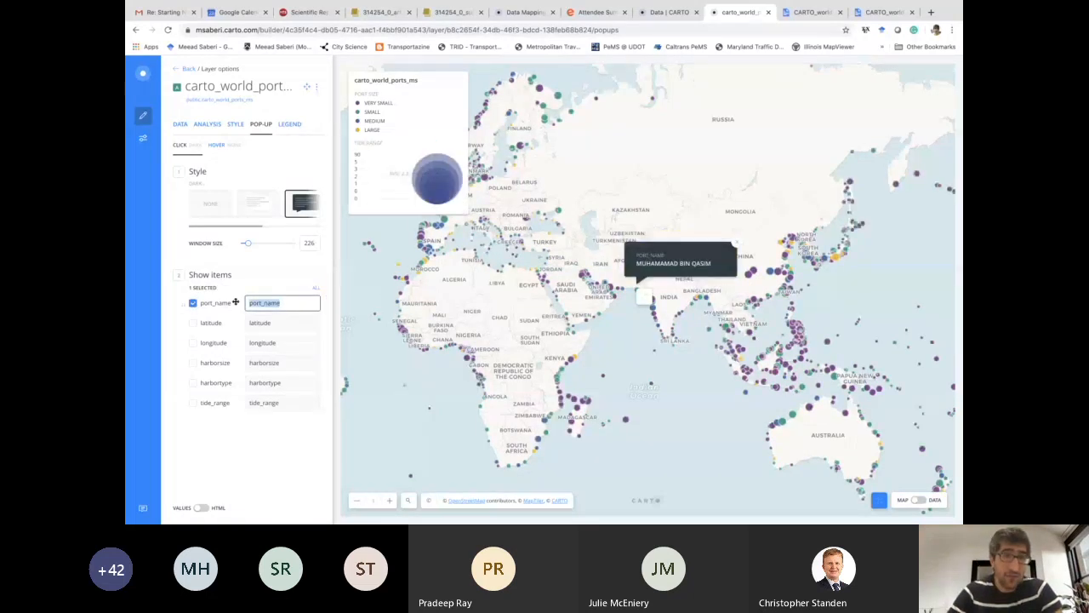
{"action": "type", "text": "Port Name"}
{"action": "left_click", "coordinate": [193, 382]}
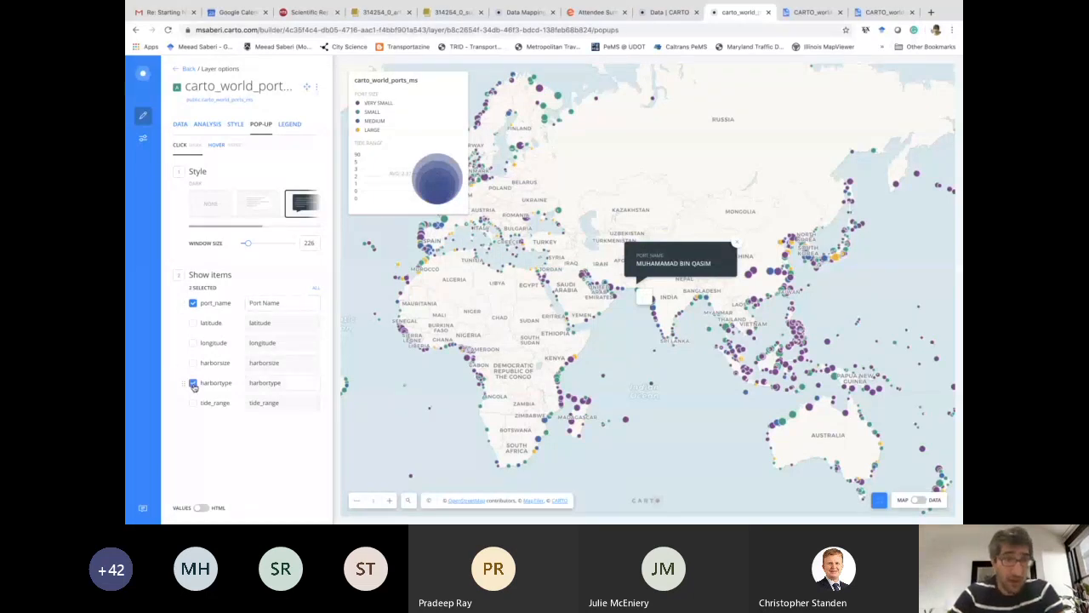
{"action": "double_click", "coordinate": [272, 383]}
{"action": "type", "text": "H"}
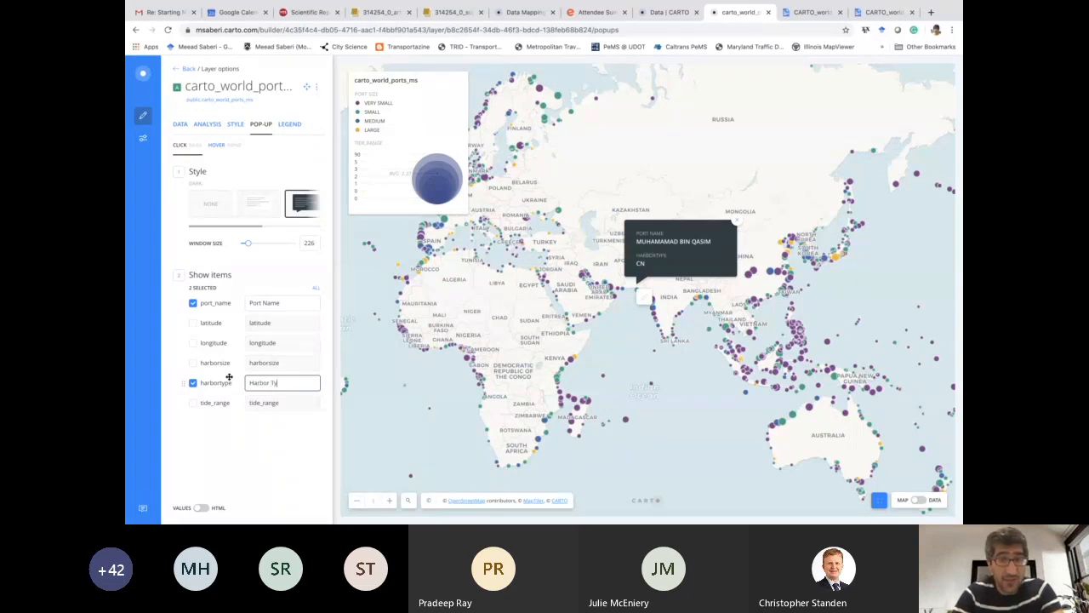
{"action": "left_click", "coordinate": [276, 430]}
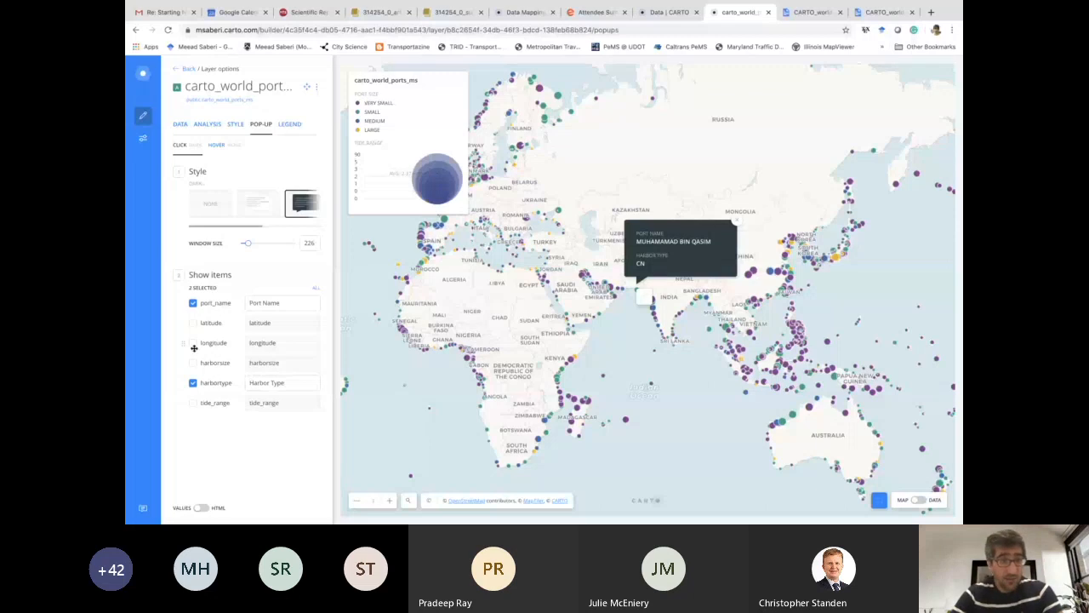
Step: Add tide_range to the pop-up items with the label "Tide Range"
{"action": "left_click", "coordinate": [193, 403]}
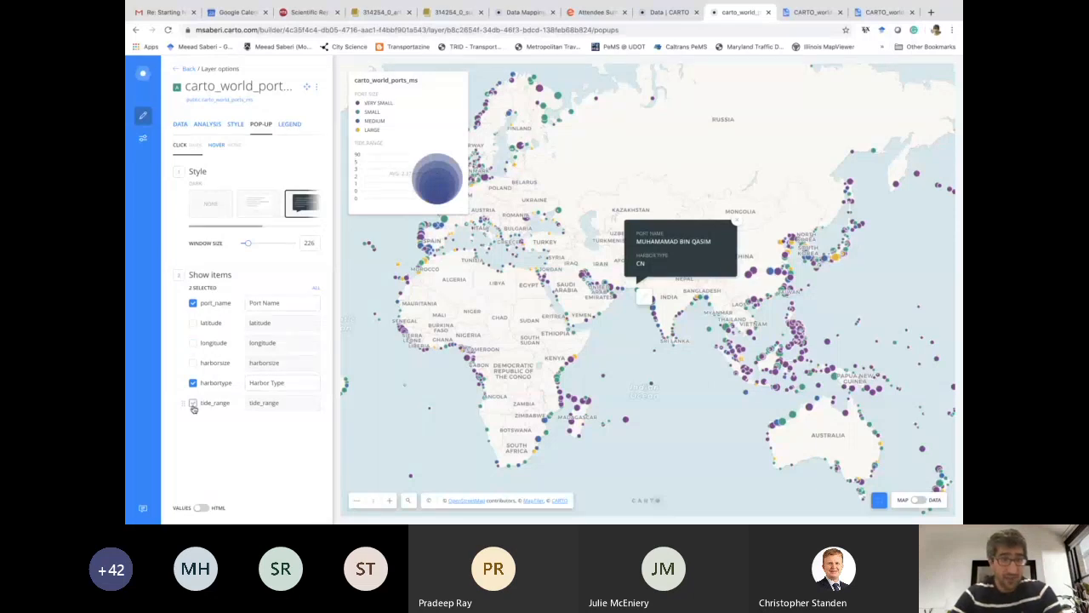
{"action": "double_click", "coordinate": [262, 402]}
{"action": "type", "text": "Tide Ra"}
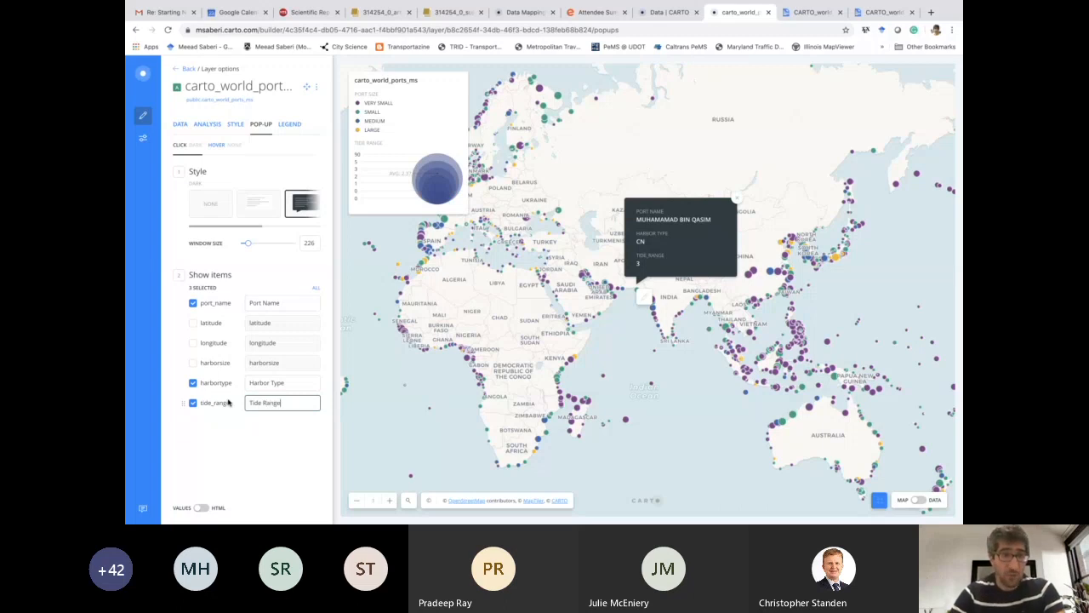
{"action": "left_click", "coordinate": [442, 112]}
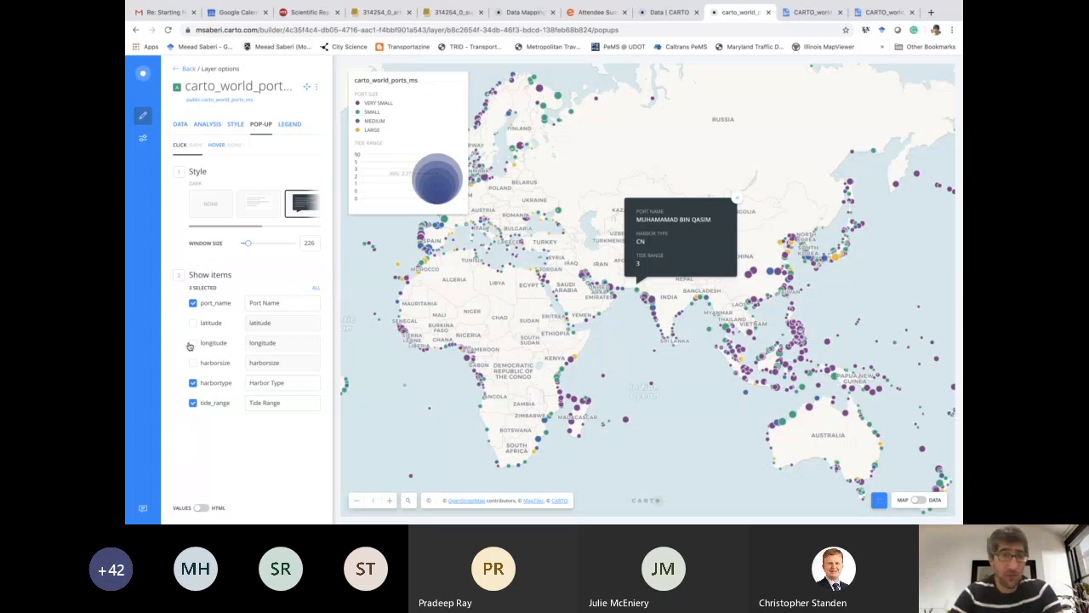
Step: Close the open pop-up and check the pop-ups of an Indian Ocean port and the port near Sydney
{"action": "left_click", "coordinate": [736, 198]}
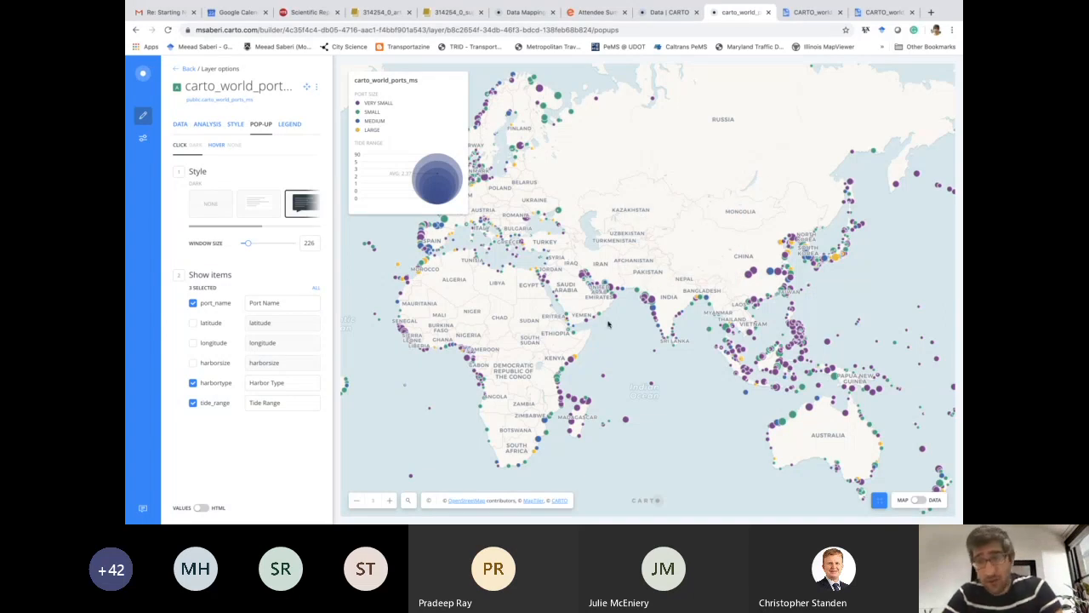
{"action": "left_click", "coordinate": [608, 381]}
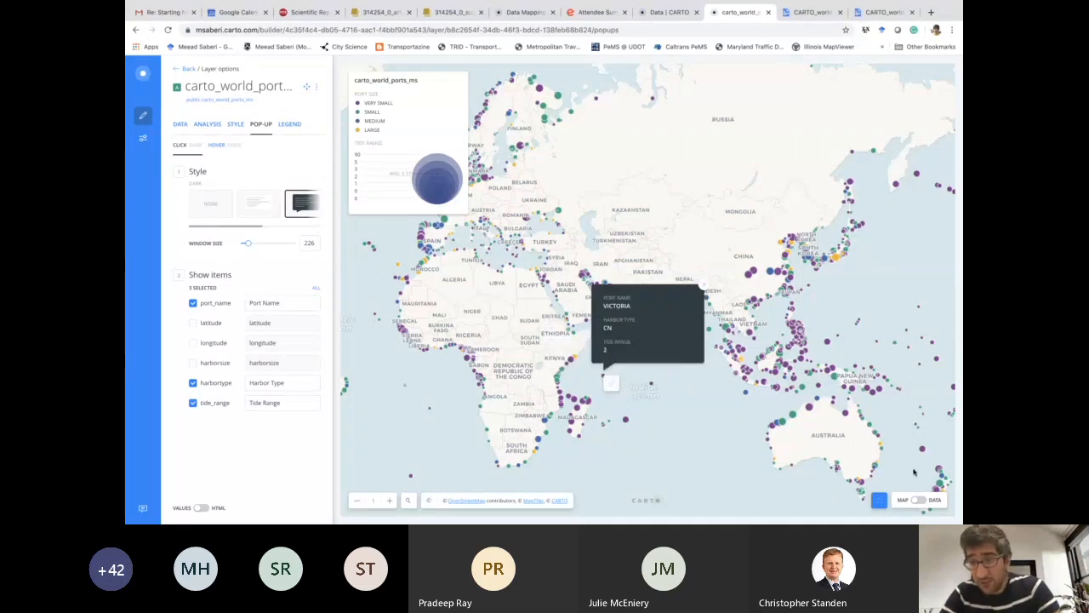
{"action": "left_click_drag", "start_coordinate": [911, 470], "coordinate": [844, 414]}
{"action": "scroll", "coordinate": [812, 414], "scroll_direction": "up", "scroll_amount": 2}
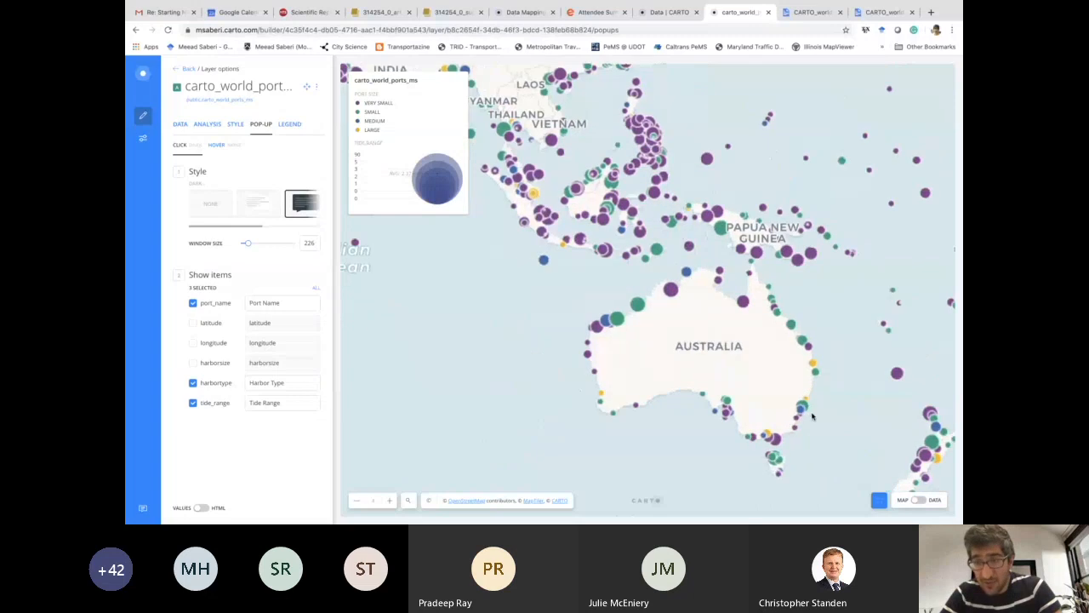
{"action": "scroll", "coordinate": [812, 414], "scroll_direction": "up", "scroll_amount": 3}
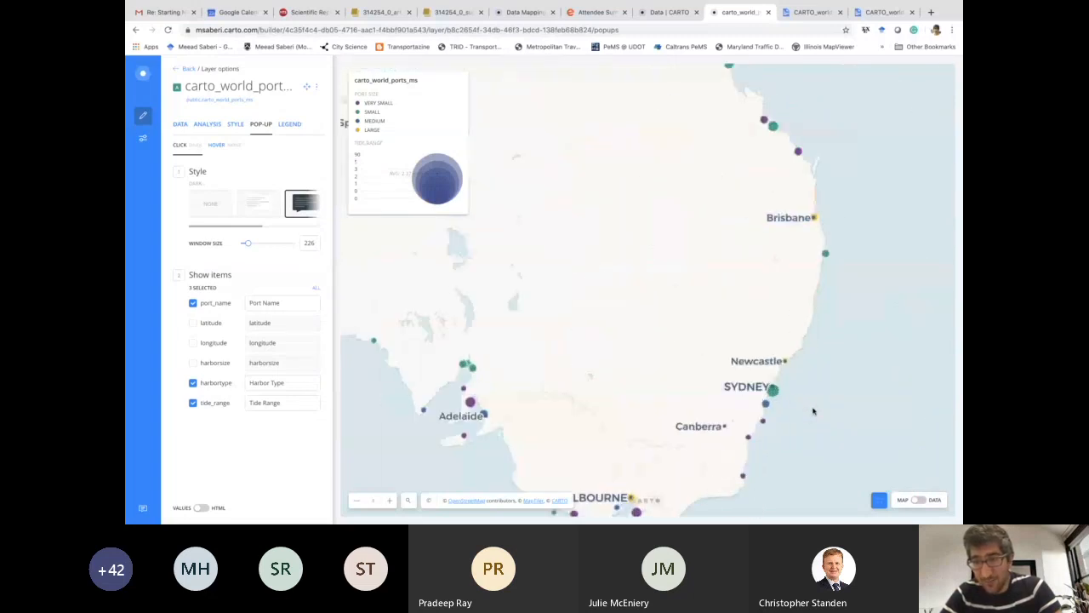
{"action": "scroll", "coordinate": [797, 414], "scroll_direction": "up", "scroll_amount": 1}
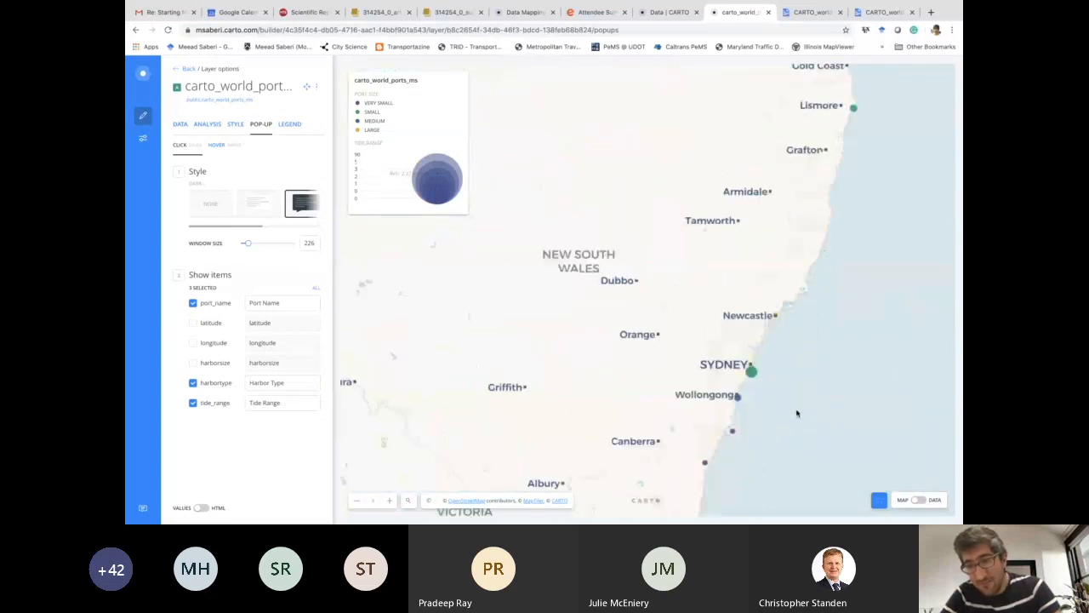
{"action": "left_click", "coordinate": [753, 375]}
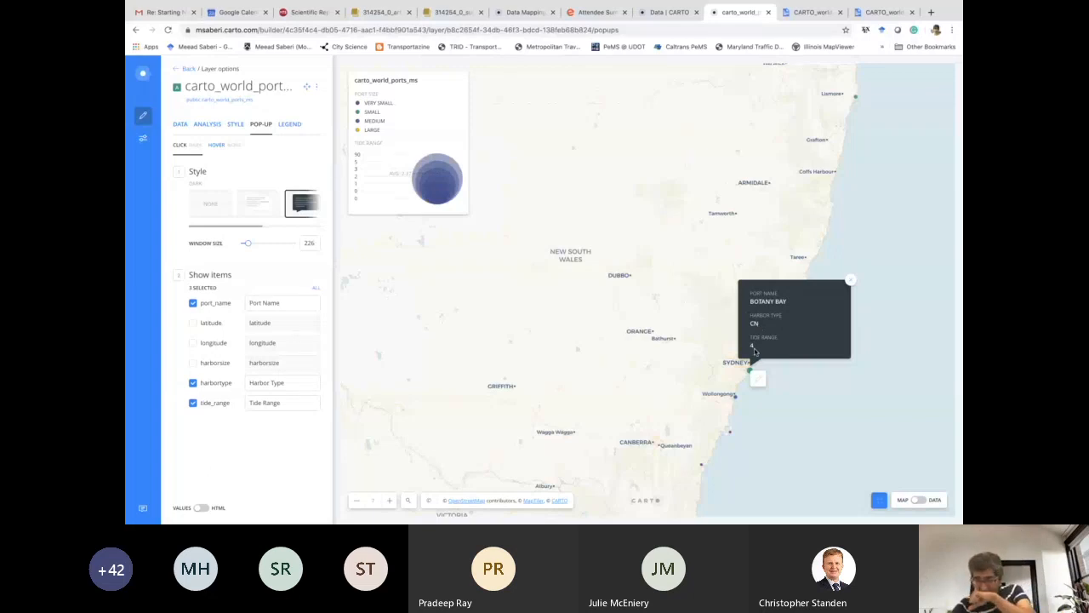
Step: Compare the light and dark pop-up styles on the port near Sydney, ending on the dark style
{"action": "left_click", "coordinate": [254, 205]}
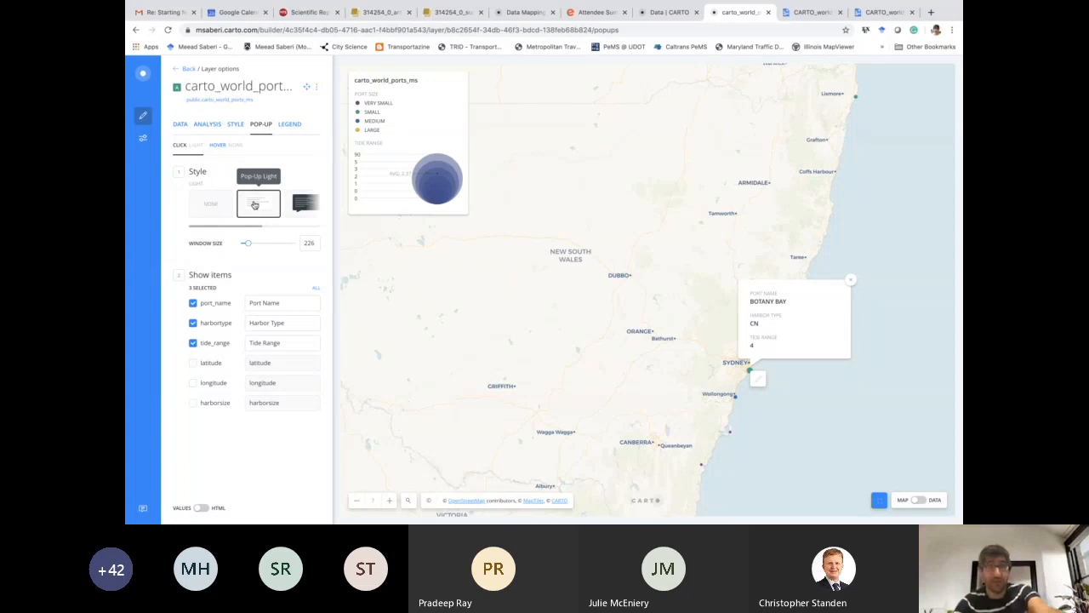
{"action": "left_click", "coordinate": [304, 204]}
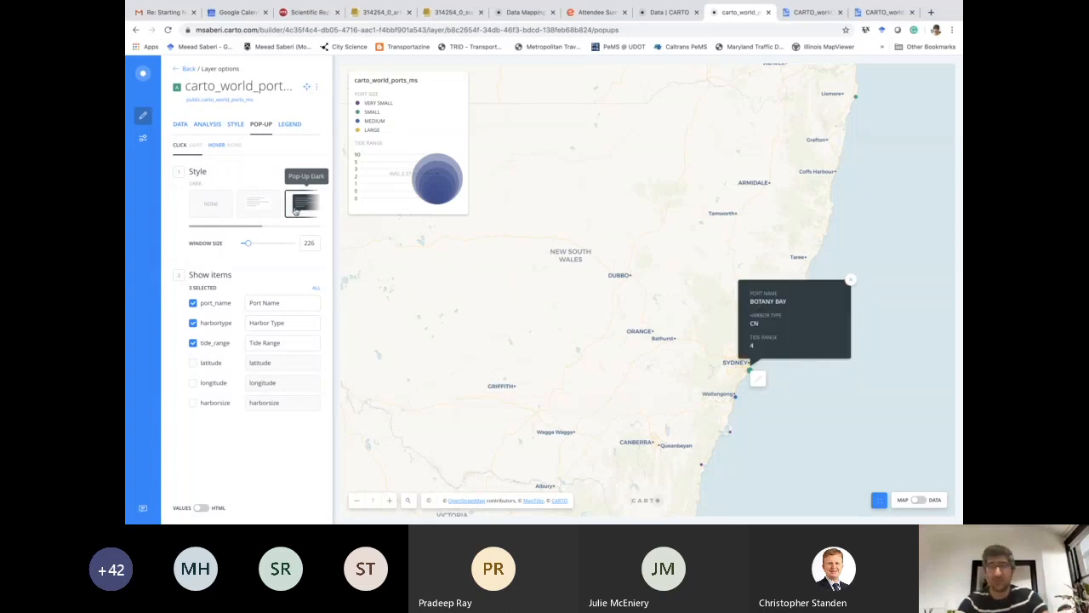
{"action": "left_click", "coordinate": [249, 209]}
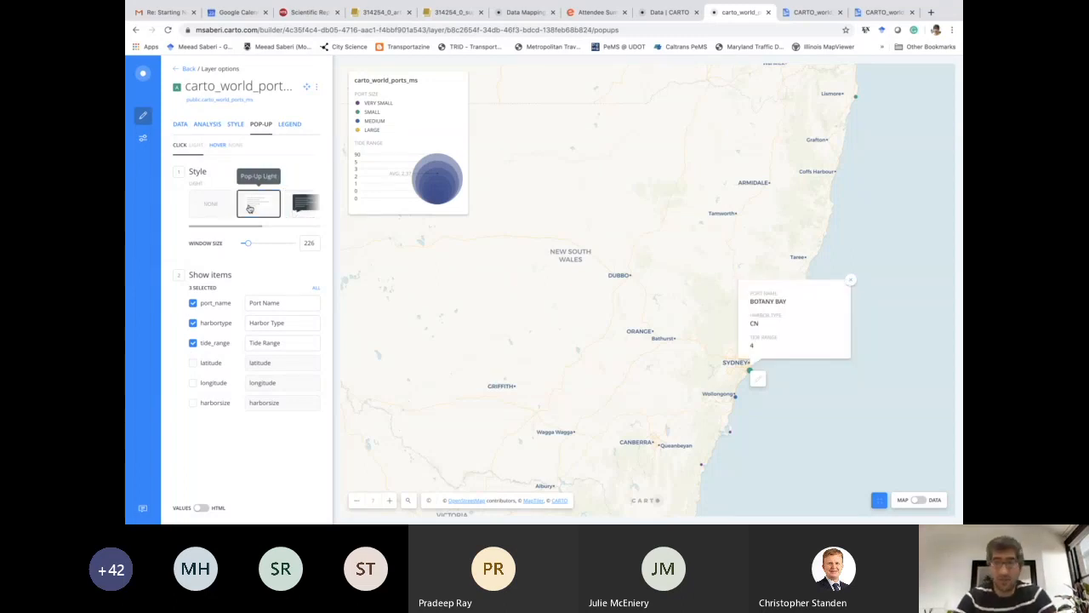
{"action": "left_click", "coordinate": [303, 204]}
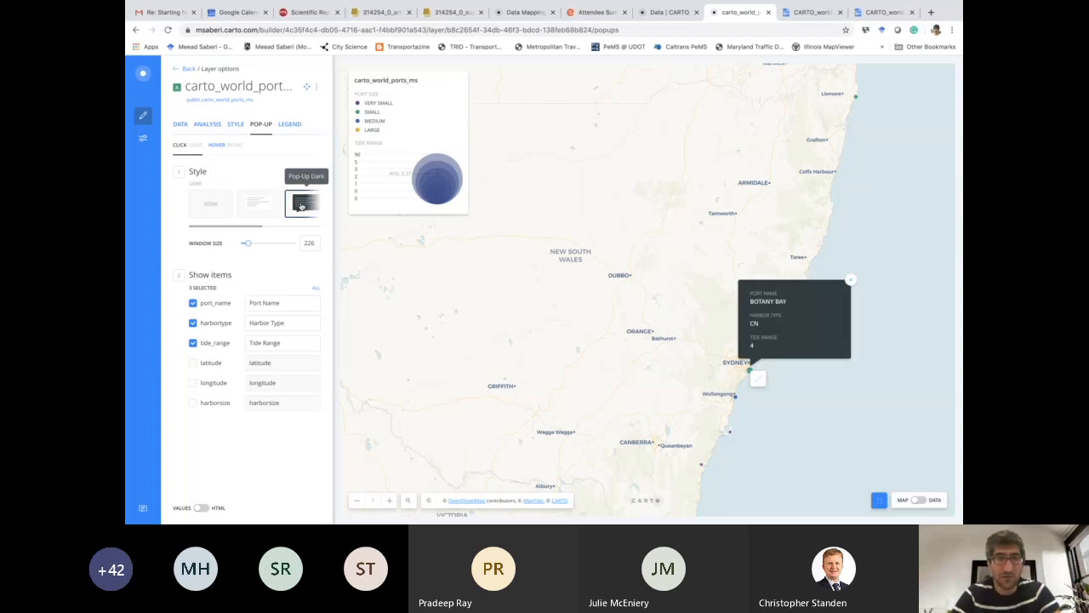
{"action": "left_click", "coordinate": [260, 205]}
{"action": "left_click", "coordinate": [306, 205]}
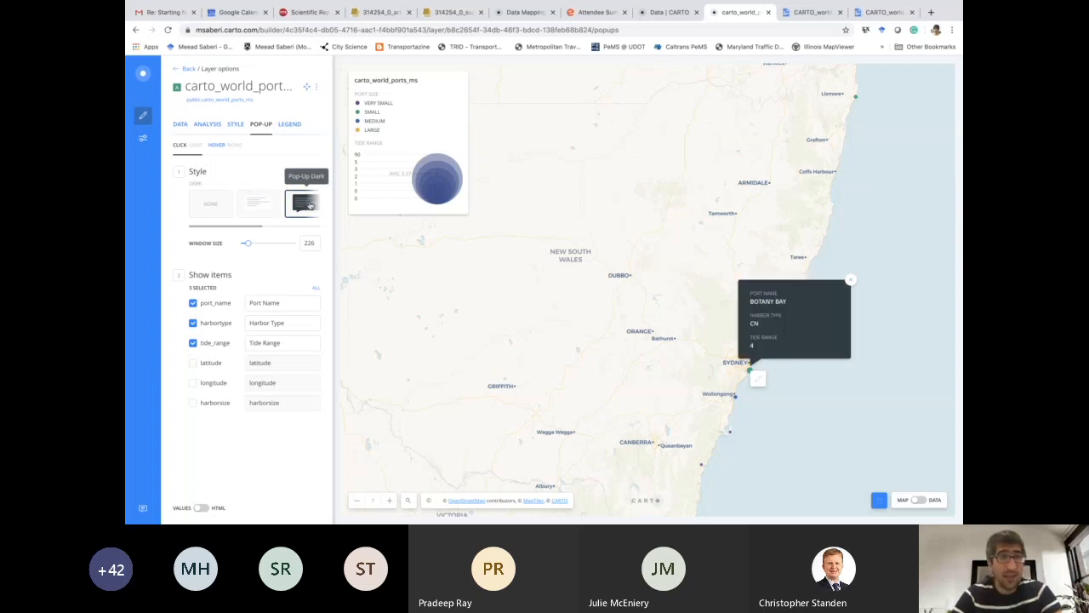
Step: View the HTML code behind the pop-up box, and go back to its values view
{"action": "left_click", "coordinate": [201, 508]}
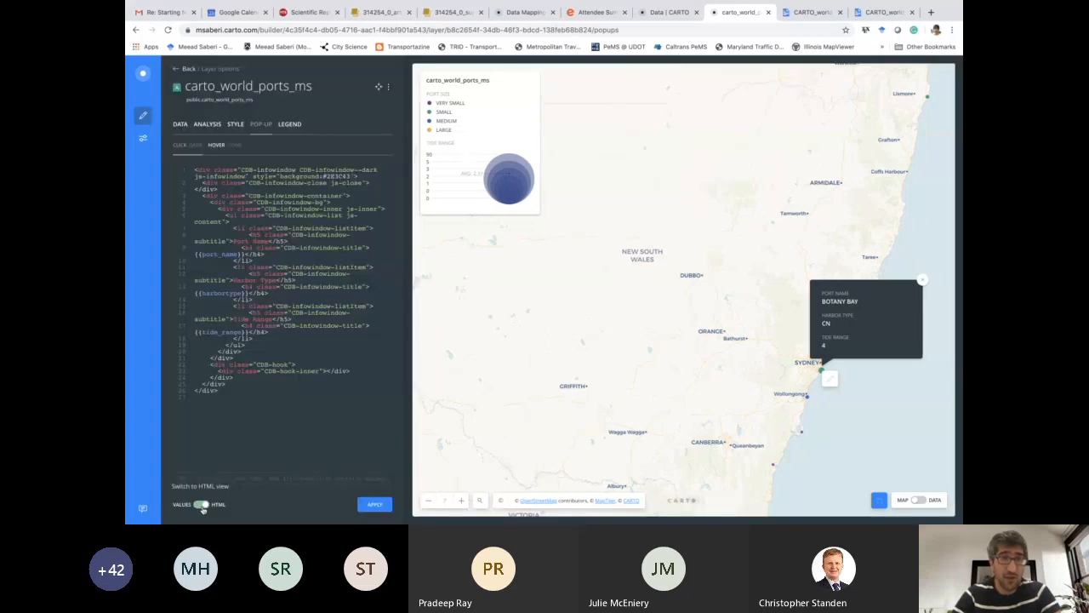
{"action": "left_click", "coordinate": [201, 506]}
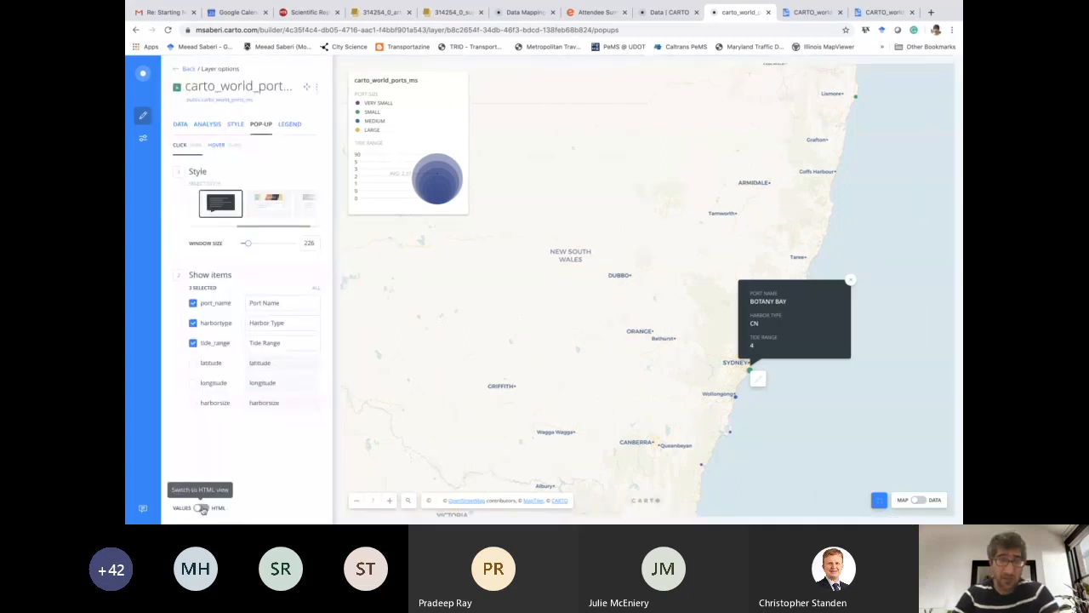
{"action": "left_click", "coordinate": [201, 508]}
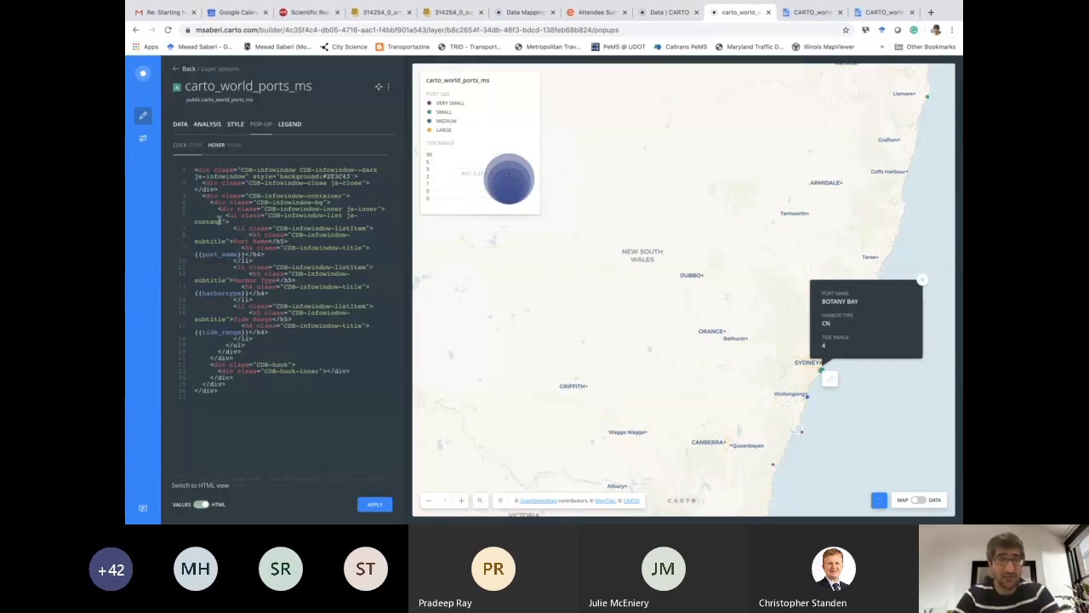
{"action": "left_click", "coordinate": [201, 504]}
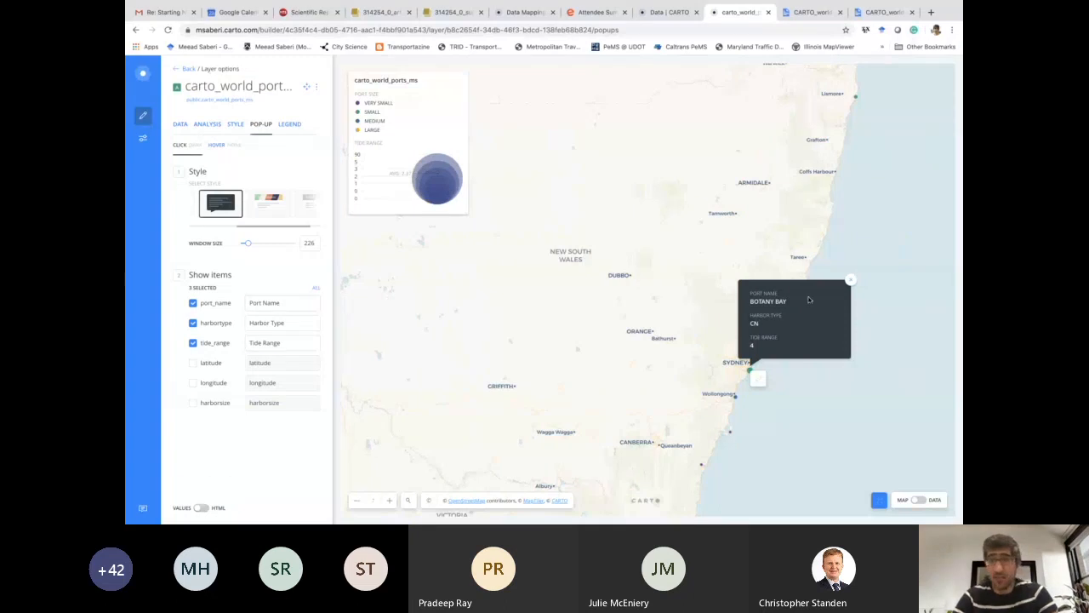
Step: Close the port pop-up and bring all of Australia and Southeast Asia into view on the map
{"action": "left_click", "coordinate": [849, 279]}
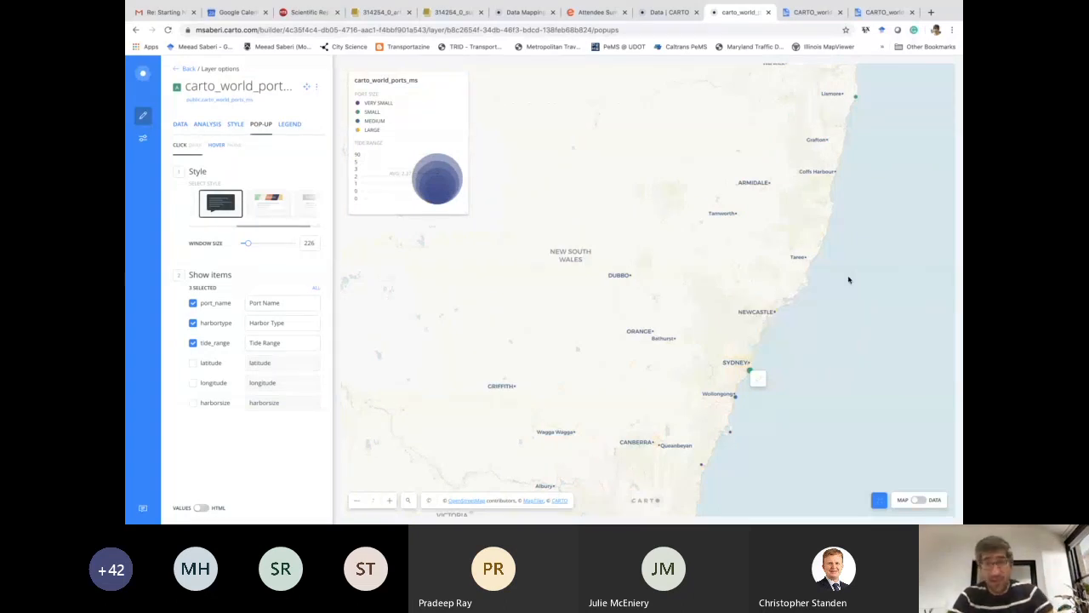
{"action": "left_click", "coordinate": [356, 501]}
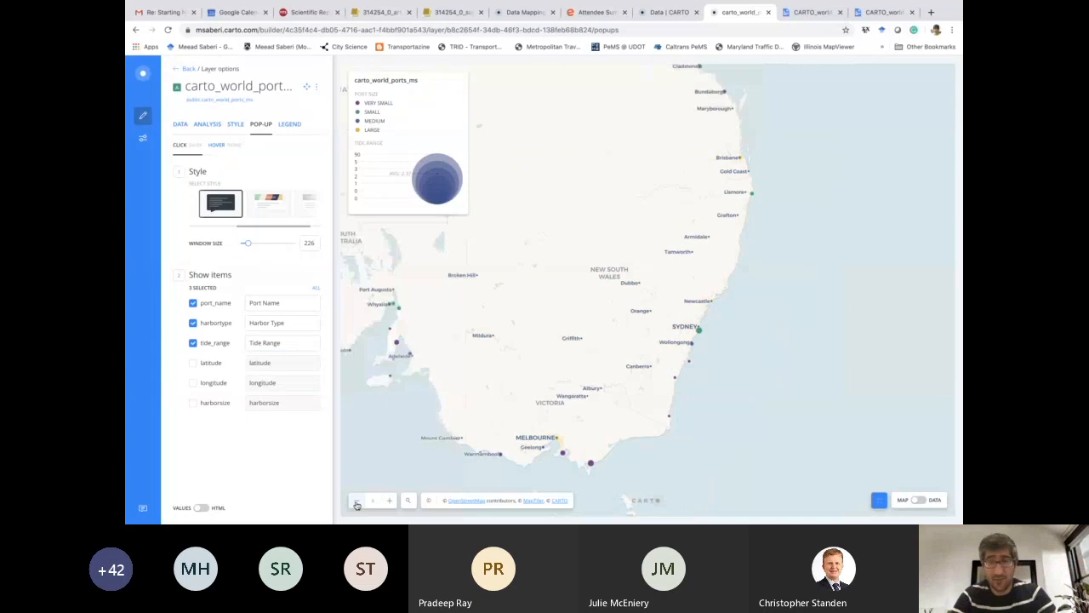
{"action": "left_click", "coordinate": [356, 500]}
{"action": "left_click", "coordinate": [357, 502]}
{"action": "left_click_drag", "start_coordinate": [551, 336], "coordinate": [647, 392]}
{"action": "left_click_drag", "start_coordinate": [478, 343], "coordinate": [516, 394]}
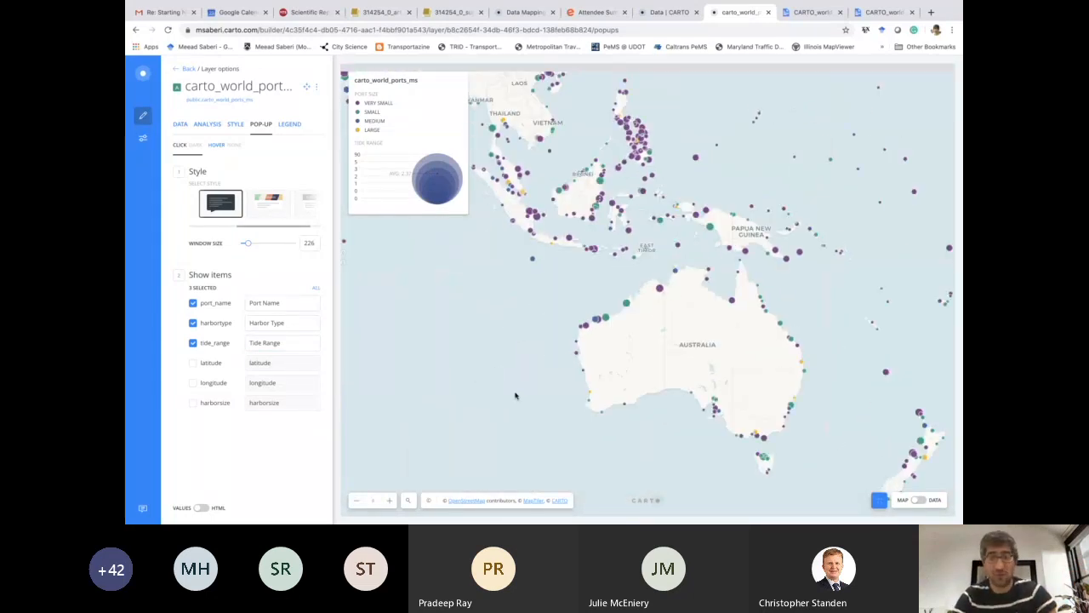
{"action": "left_click_drag", "start_coordinate": [504, 316], "coordinate": [536, 350]}
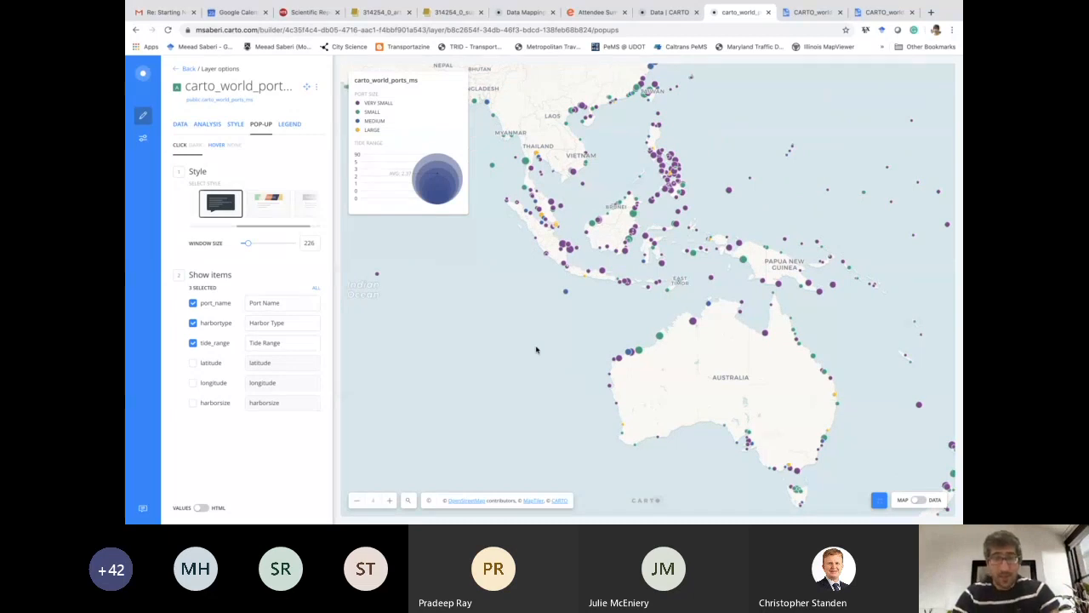
Step: Check the meeting chat in Microsoft Teams, and read the workshop PDF's note on the pop-up's HTML code in Acrobat
{"action": "key", "text": "ctrl+Up"}
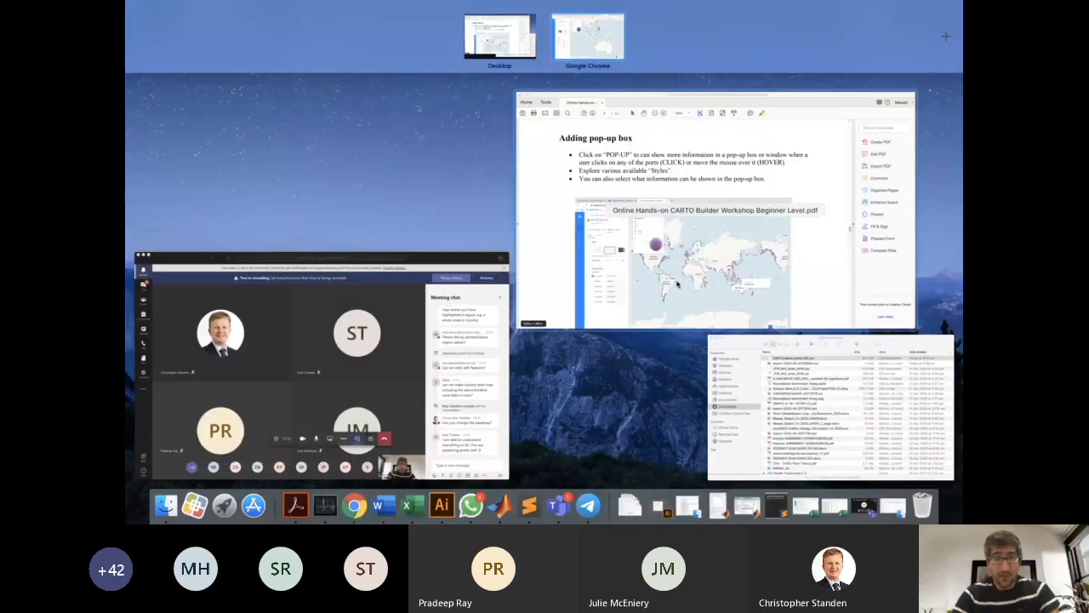
{"action": "left_click", "coordinate": [447, 365]}
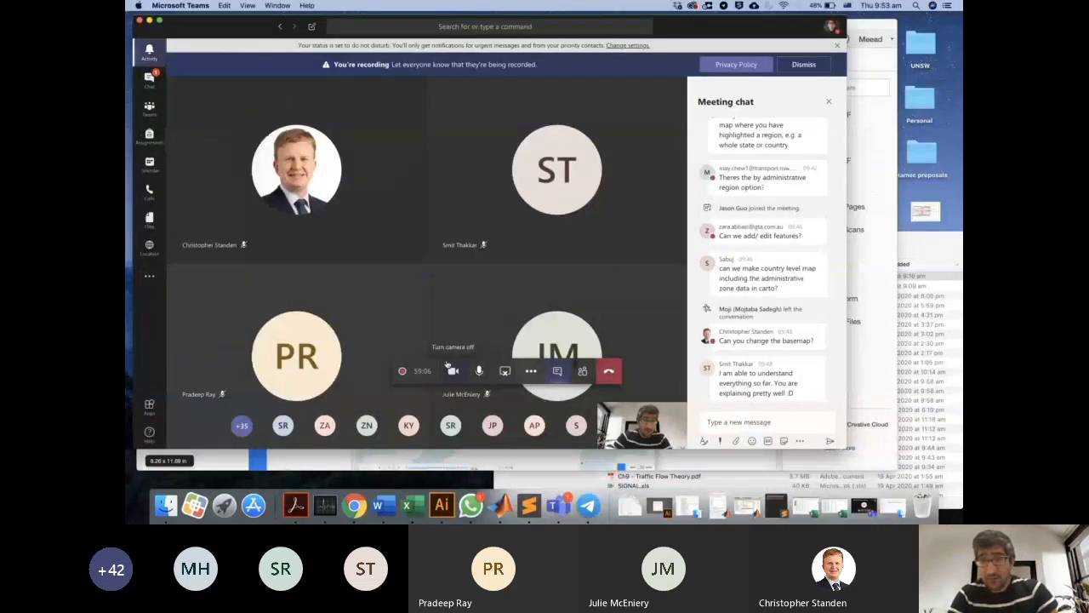
{"action": "key", "text": "ctrl+Up"}
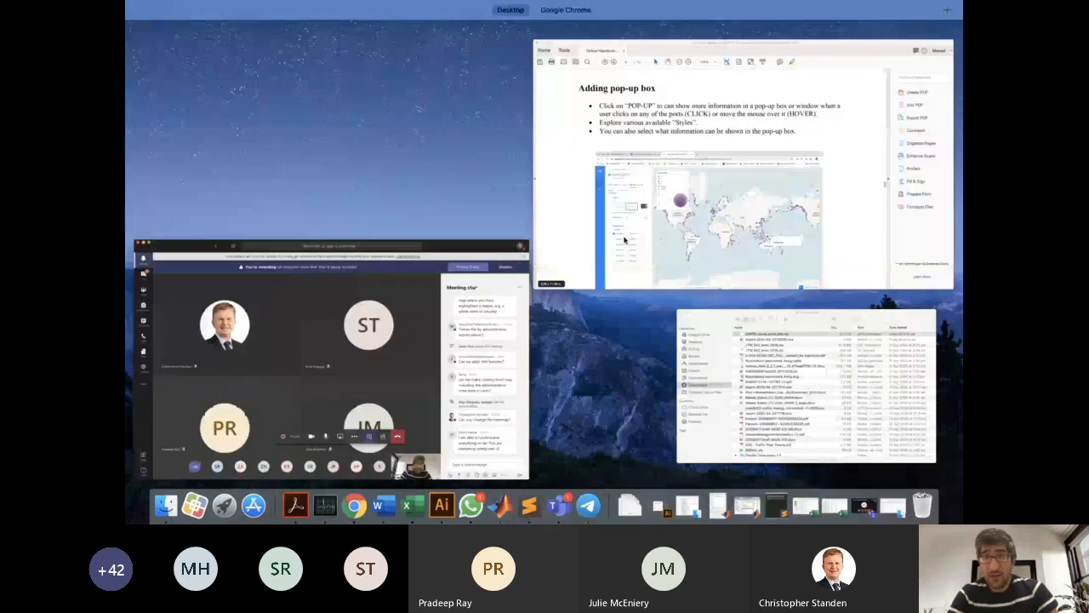
{"action": "left_click", "coordinate": [624, 241]}
{"action": "scroll", "coordinate": [624, 241], "scroll_direction": "down", "scroll_amount": 5}
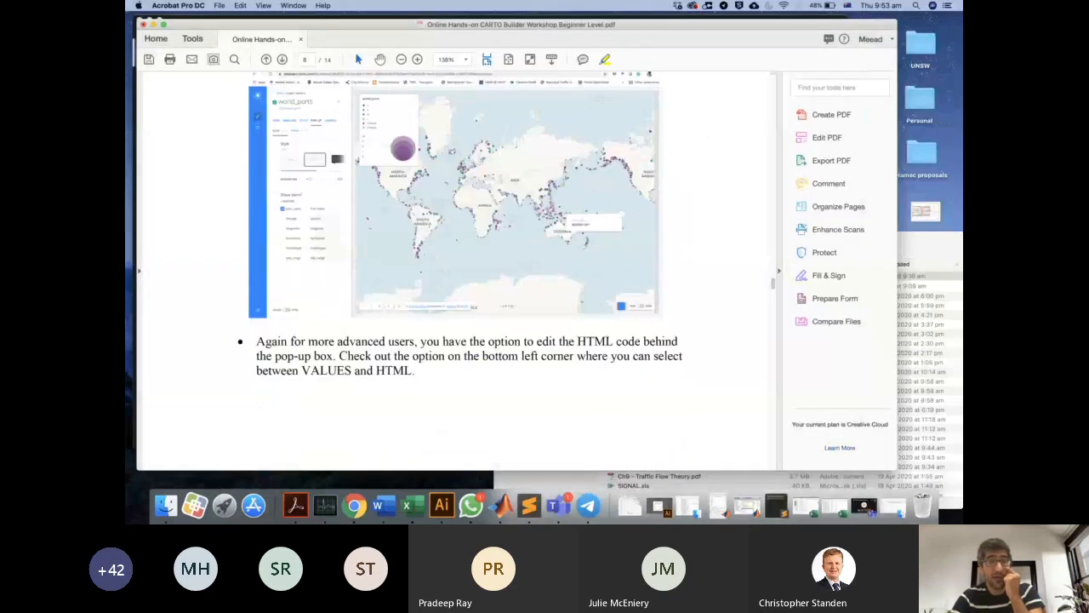
Step: Read the workshop PDF's section on adding widgets, and switch back to CARTO Builder in Google Chrome
{"action": "scroll", "coordinate": [380, 263], "scroll_direction": "down", "scroll_amount": 10}
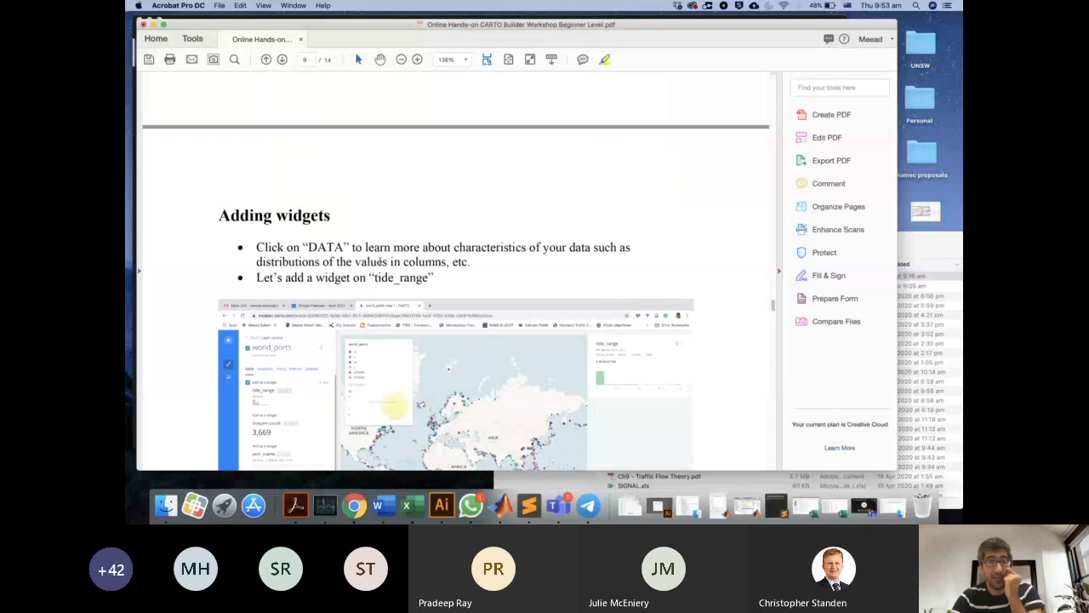
{"action": "scroll", "coordinate": [379, 262], "scroll_direction": "down", "scroll_amount": 2}
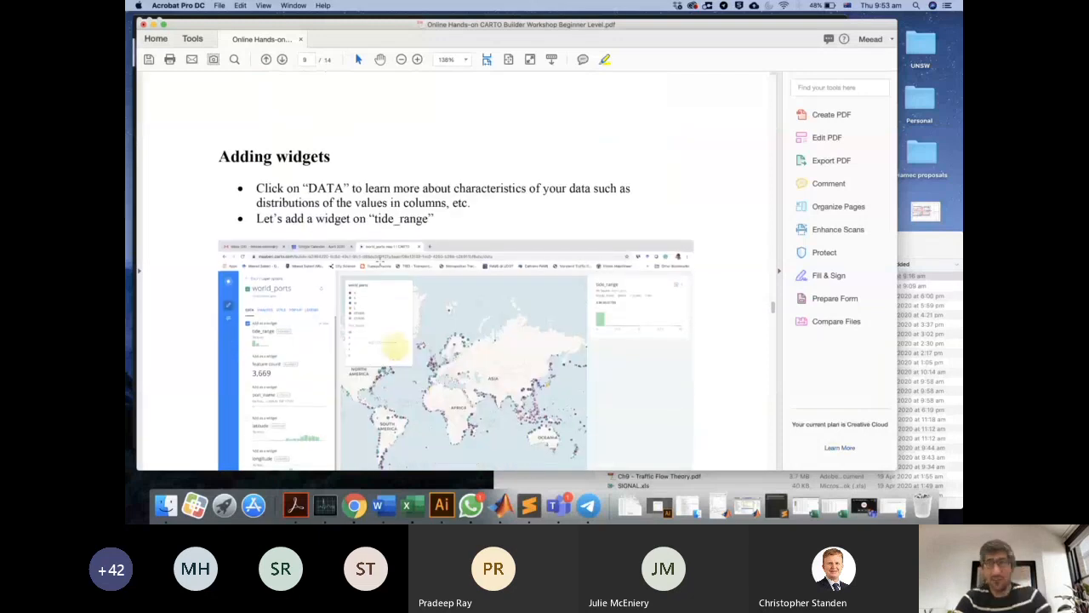
{"action": "key", "text": "ctrl+Up"}
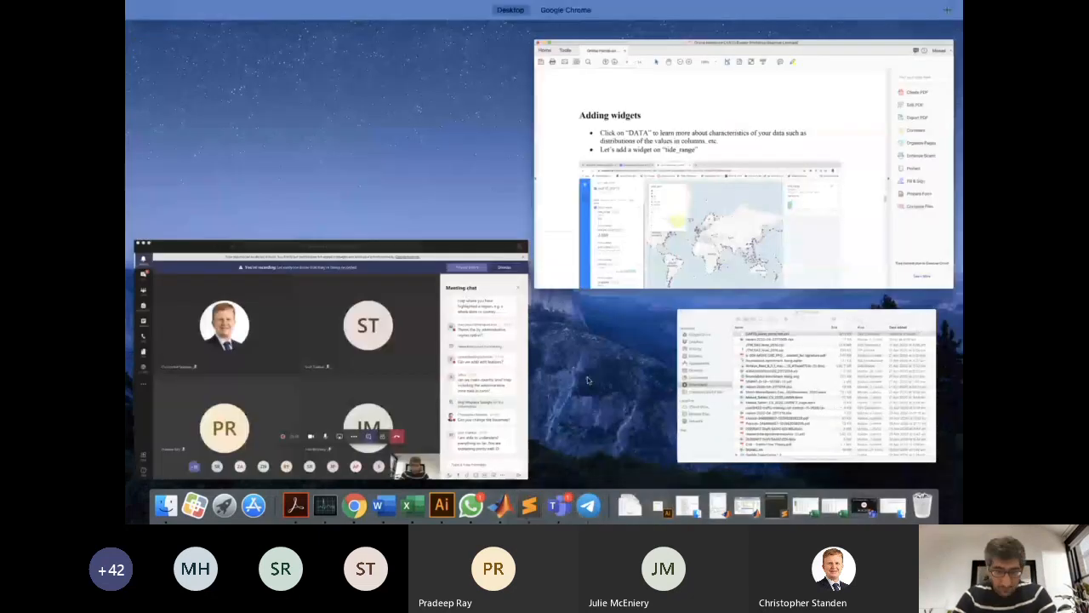
{"action": "left_click", "coordinate": [575, 12]}
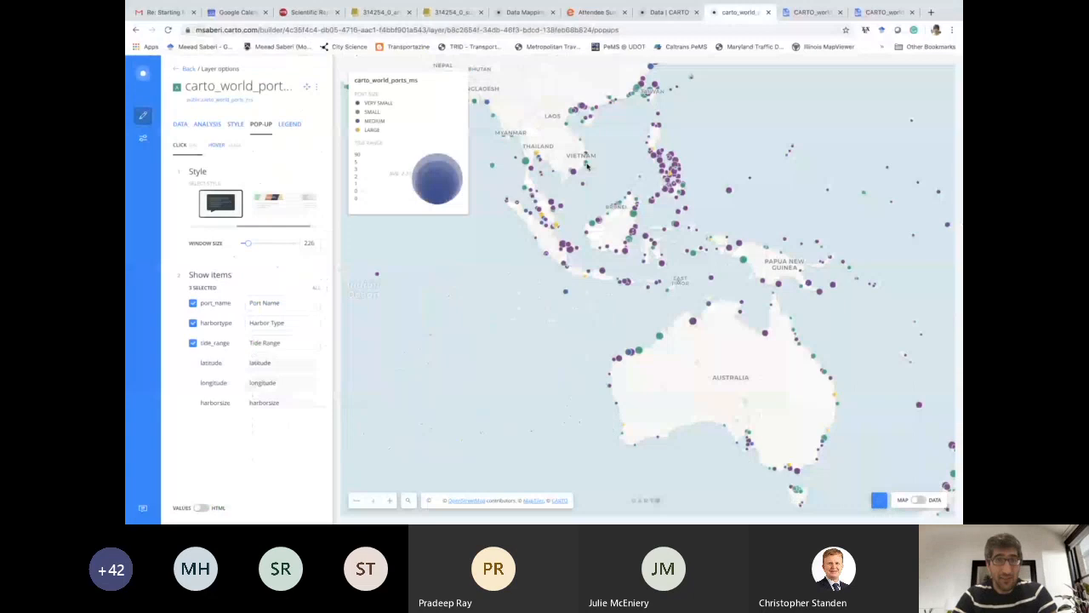
Step: Add the tide_range column of the world ports layer as a widget
{"action": "left_click", "coordinate": [205, 125]}
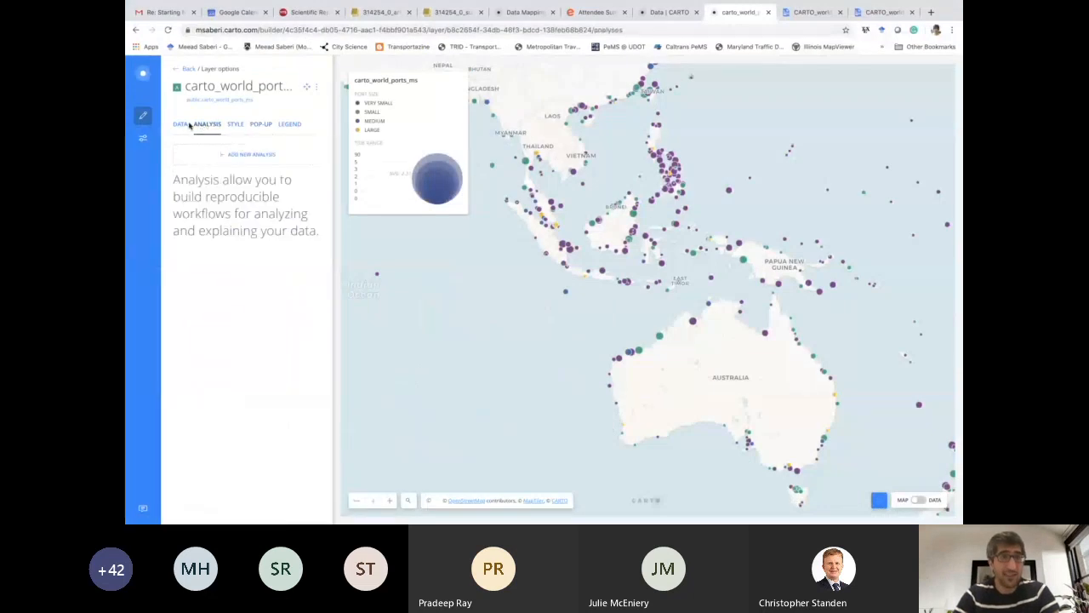
{"action": "left_click", "coordinate": [180, 124]}
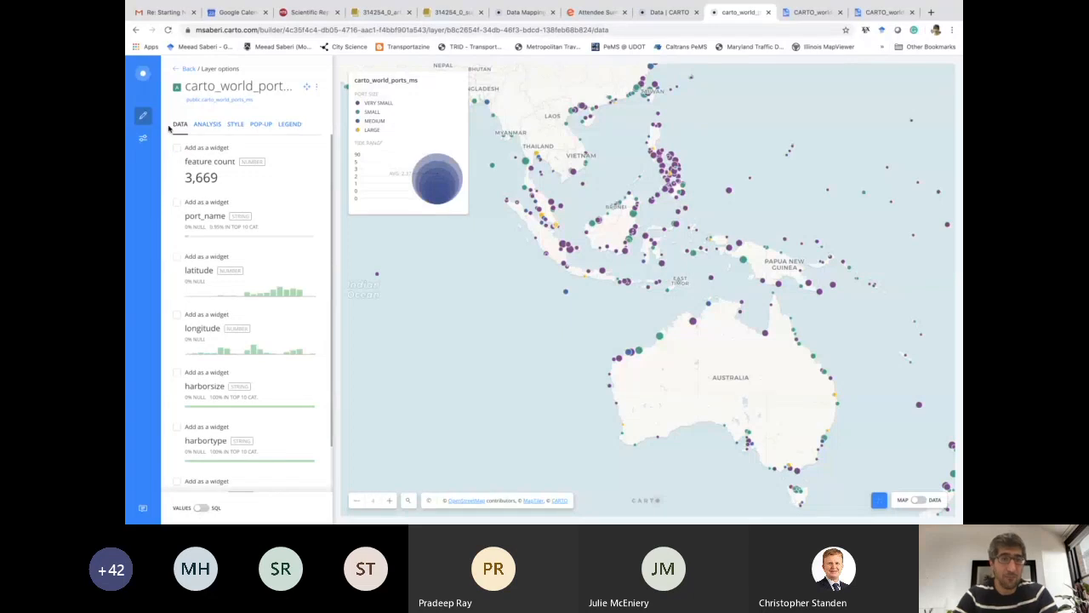
{"action": "scroll", "coordinate": [240, 376], "scroll_direction": "down", "scroll_amount": 1}
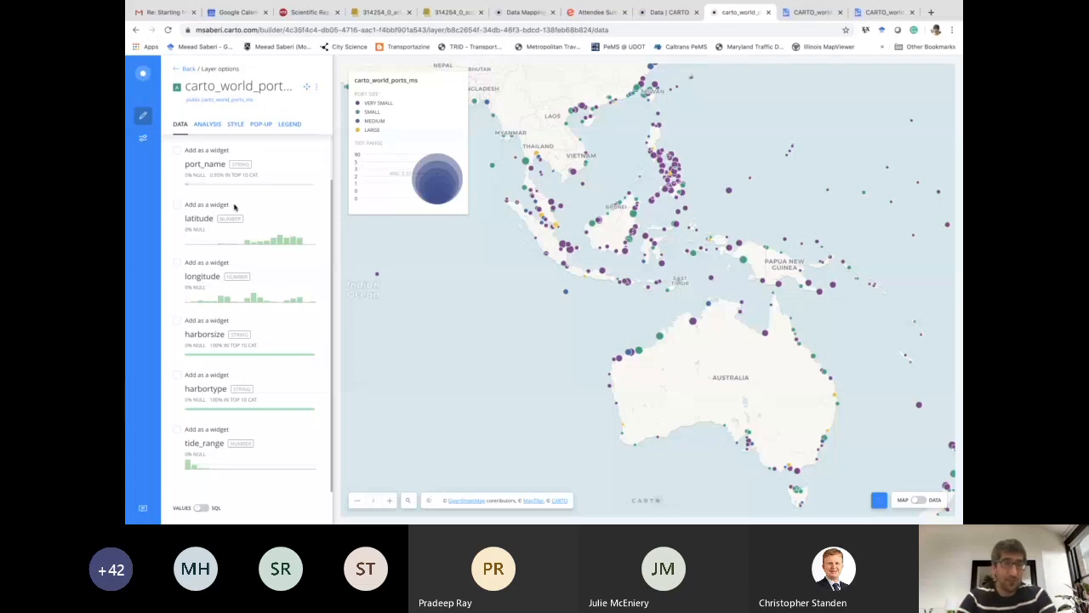
{"action": "scroll", "coordinate": [235, 207], "scroll_direction": "up", "scroll_amount": 1}
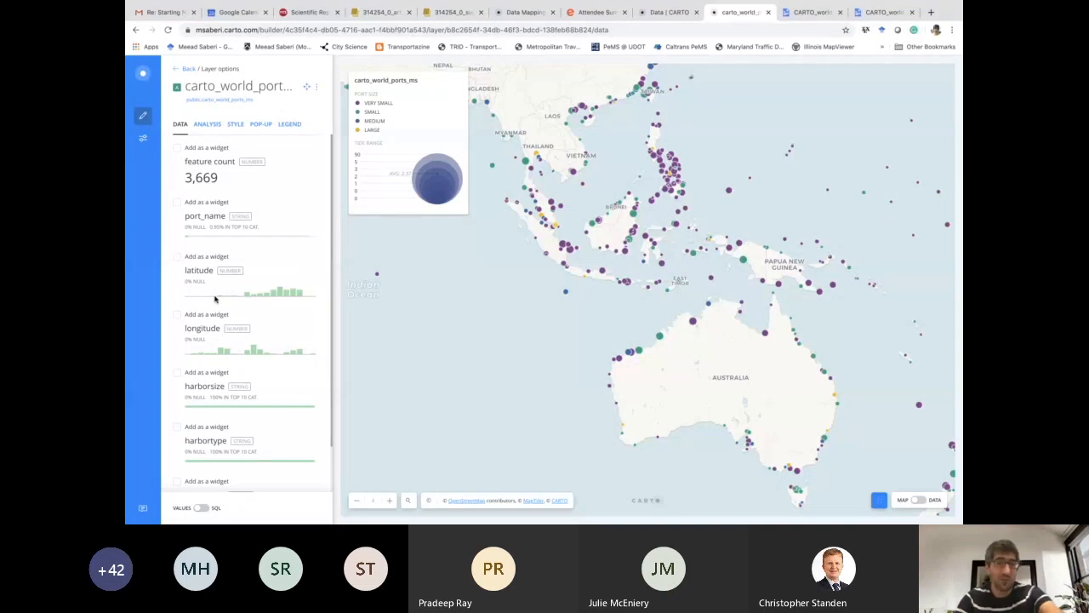
{"action": "scroll", "coordinate": [236, 348], "scroll_direction": "down", "scroll_amount": 1}
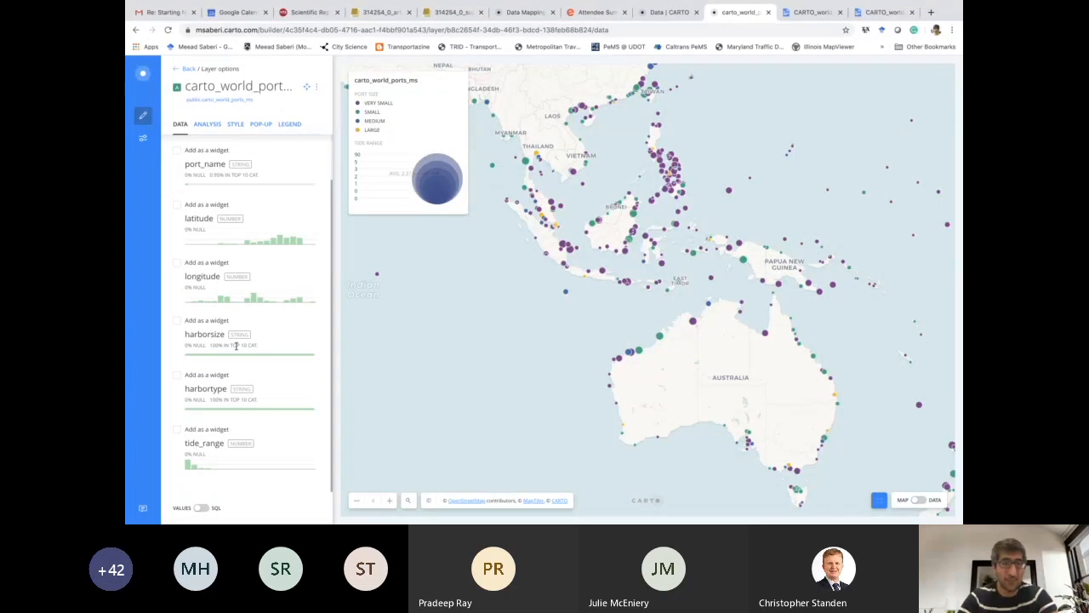
{"action": "left_click", "coordinate": [177, 429]}
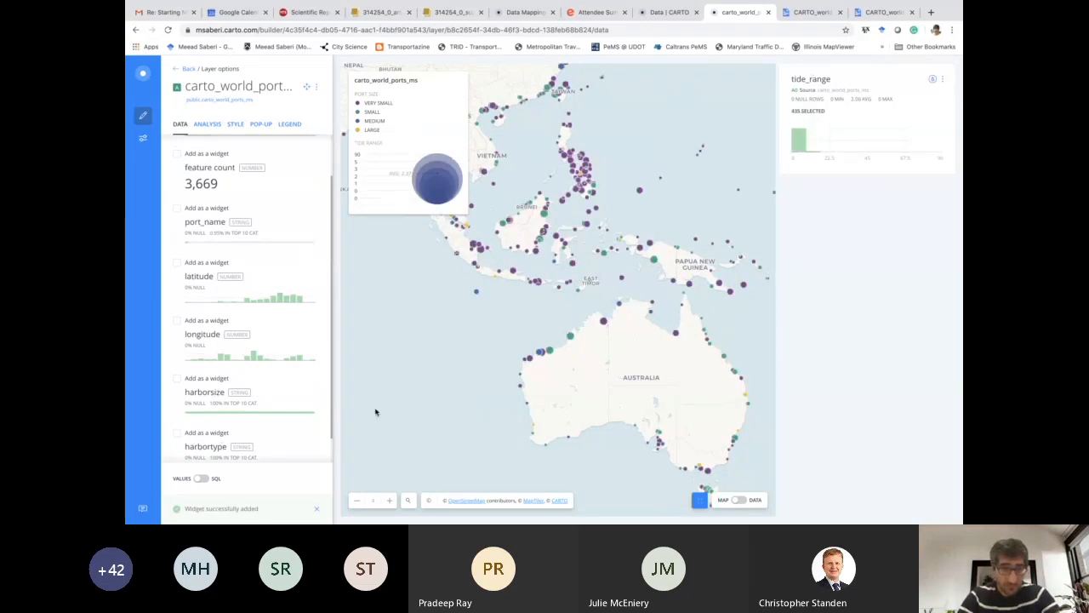
{"action": "scroll", "coordinate": [289, 441], "scroll_direction": "down", "scroll_amount": 1}
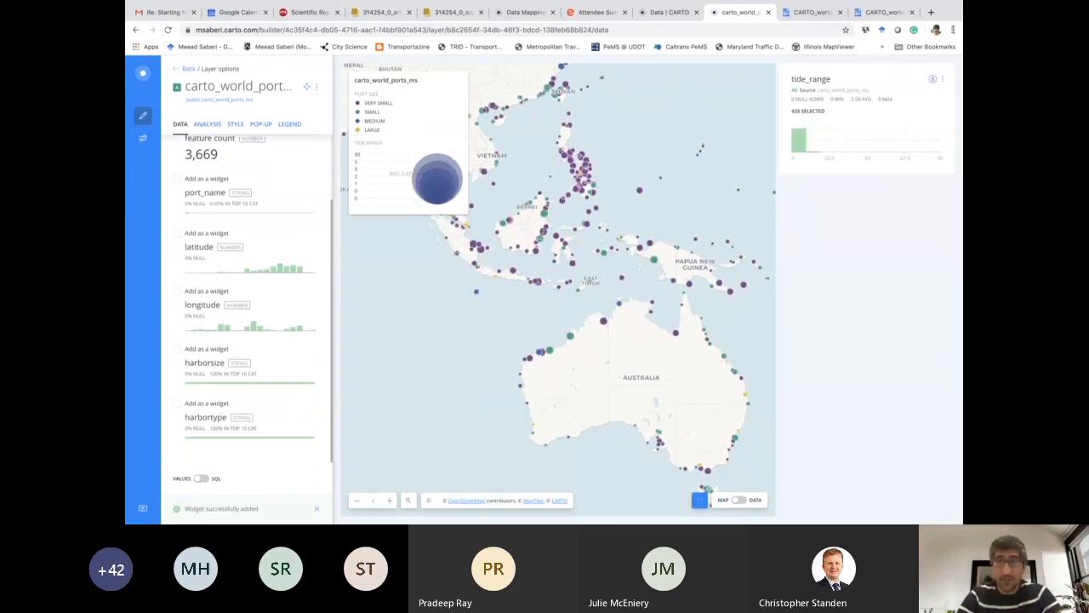
Step: View the editing options of the tide_range widget, and return to the ports layer's data columns
{"action": "left_click", "coordinate": [942, 79]}
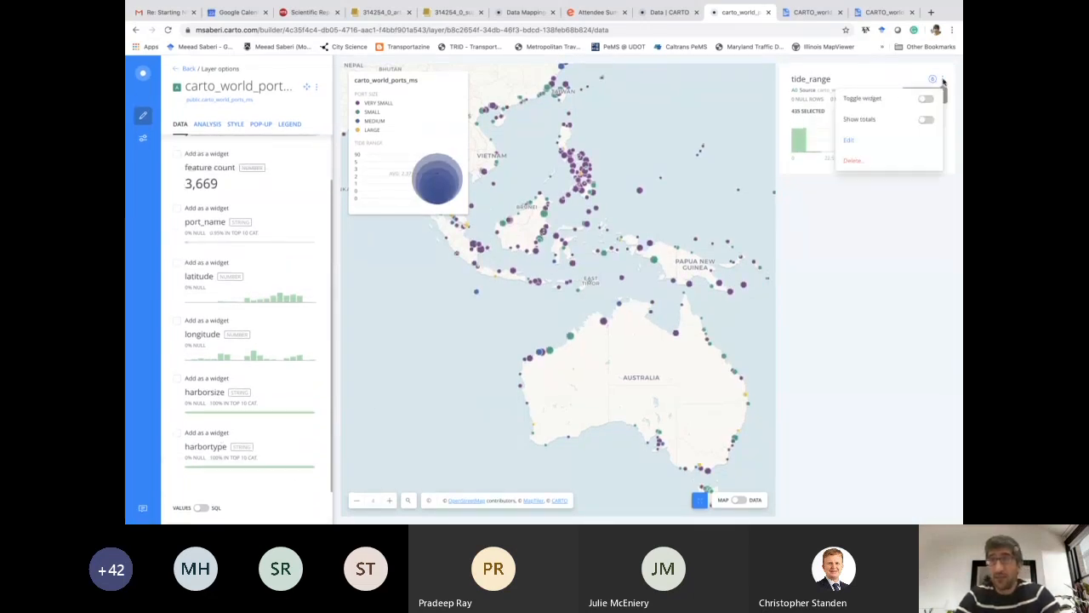
{"action": "left_click", "coordinate": [850, 139]}
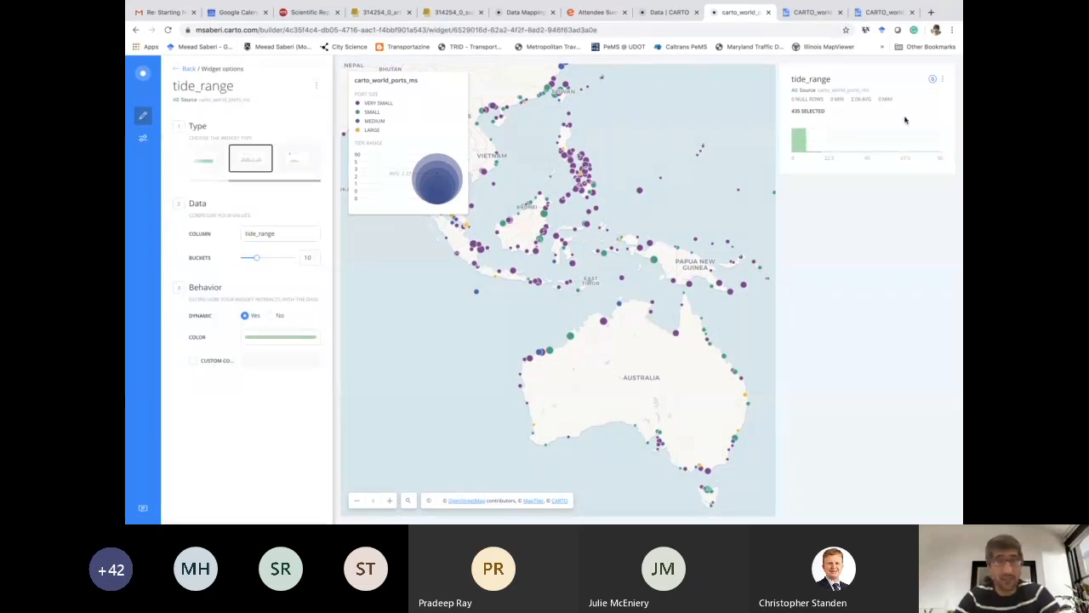
{"action": "left_click", "coordinate": [186, 69]}
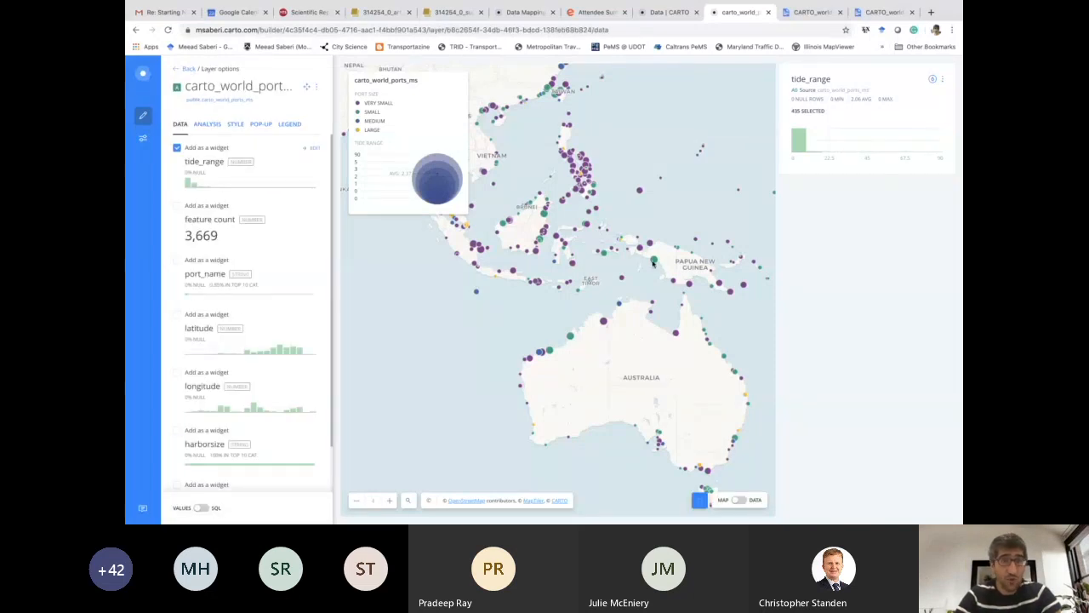
Step: Try filtering the ports with the tide_range histogram, including the range 0 to 9, and clear the filter
{"action": "mouse_move", "coordinate": [798, 138]}
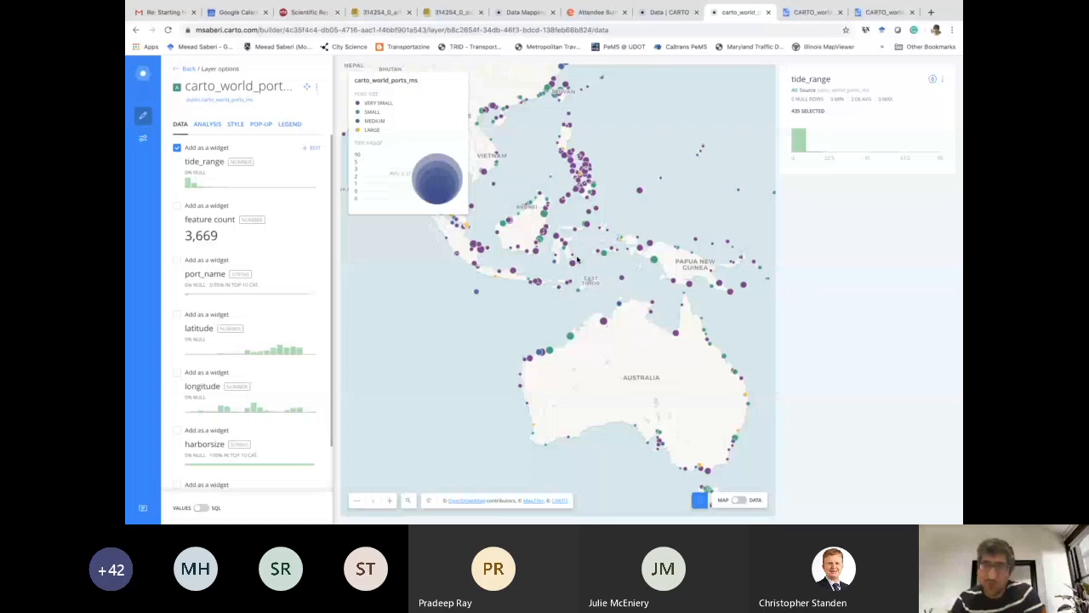
{"action": "left_click", "coordinate": [802, 141]}
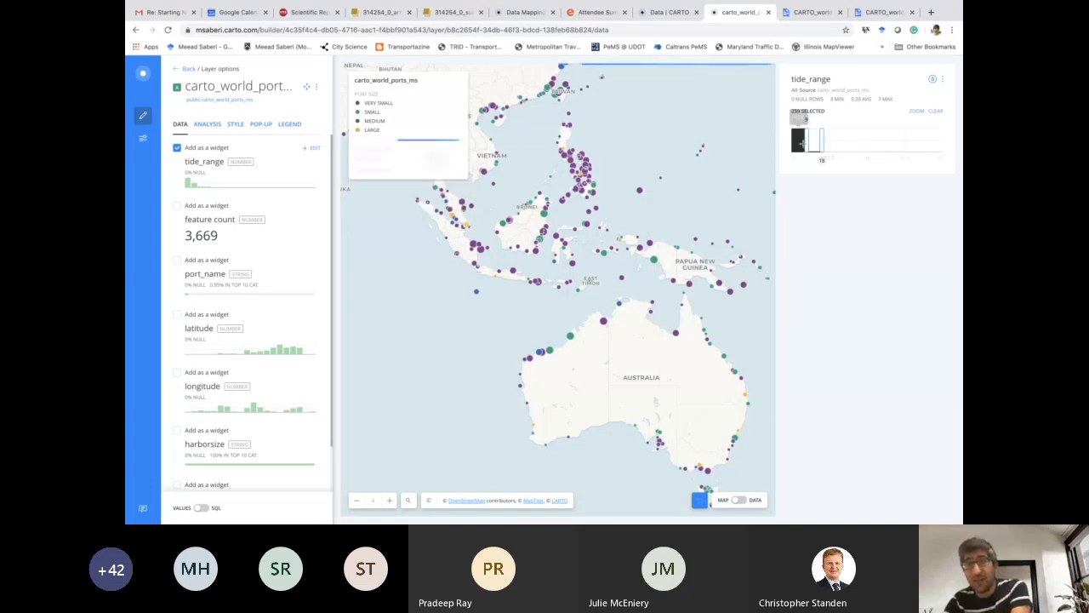
{"action": "left_click_drag", "start_coordinate": [799, 143], "coordinate": [808, 143]}
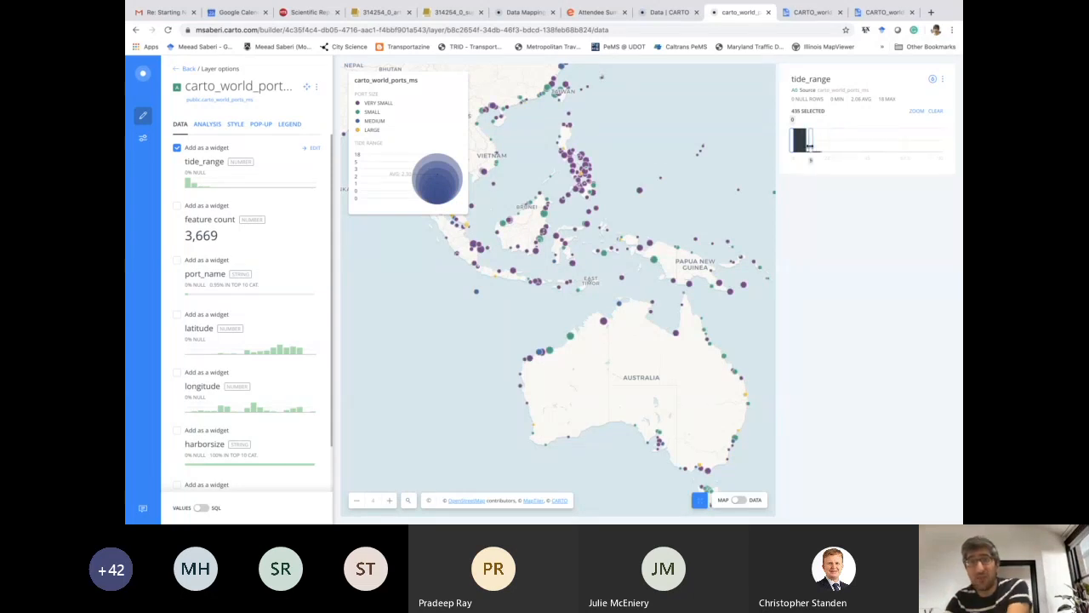
{"action": "left_click_drag", "start_coordinate": [803, 147], "coordinate": [806, 147]}
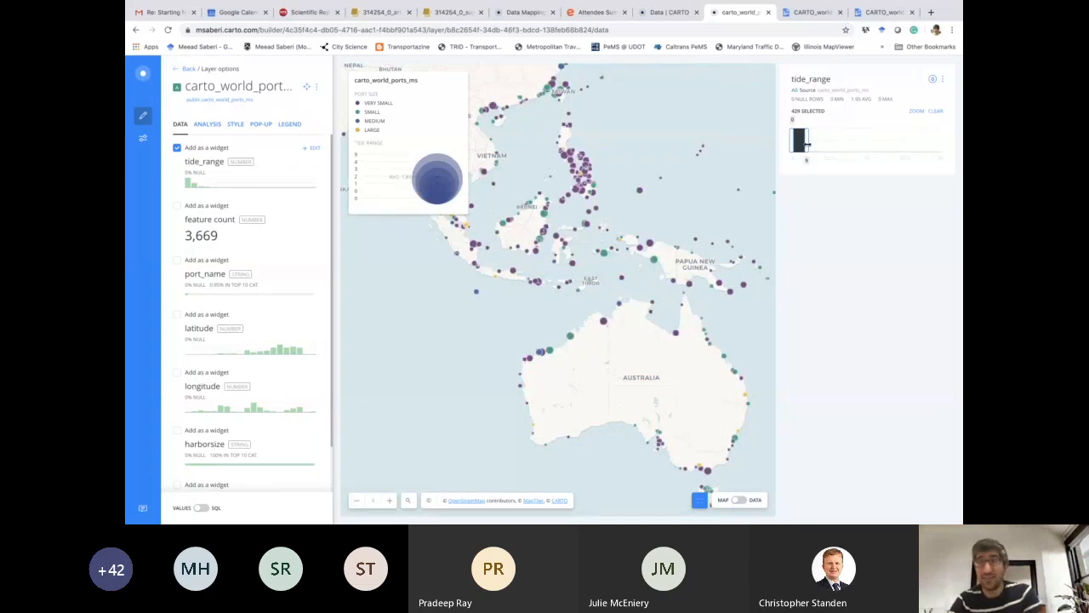
{"action": "left_click_drag", "start_coordinate": [806, 145], "coordinate": [959, 147]}
{"action": "left_click", "coordinate": [937, 111]}
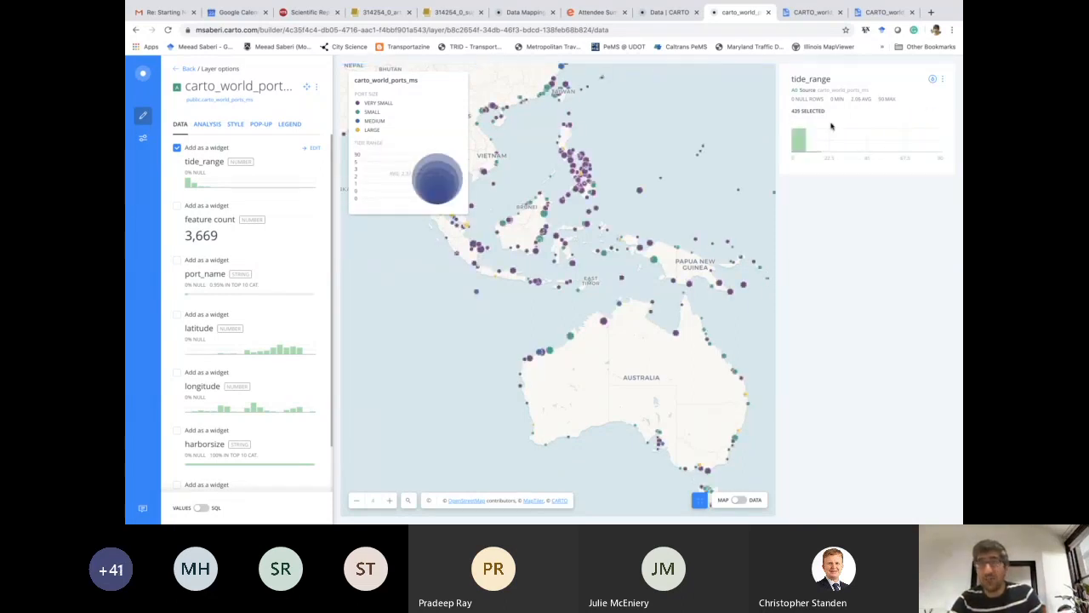
Step: Filter the ports to tide ranges from 9 to 18 with Asia in view, and change the filter to 0 to 9
{"action": "left_click_drag", "start_coordinate": [805, 140], "coordinate": [822, 140]}
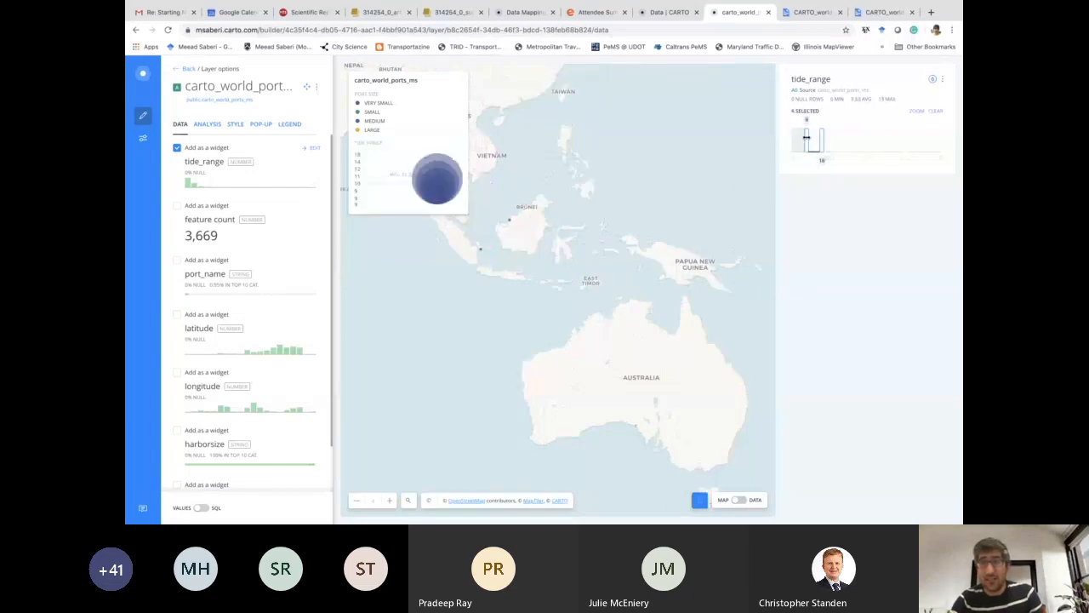
{"action": "left_click_drag", "start_coordinate": [524, 173], "coordinate": [651, 239]}
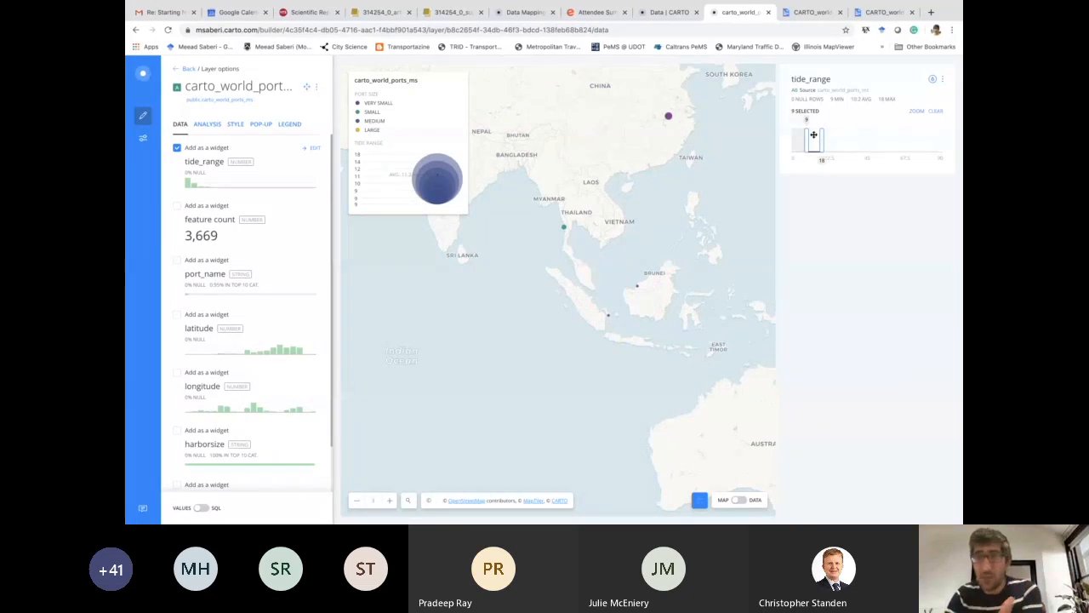
{"action": "left_click_drag", "start_coordinate": [805, 139], "coordinate": [792, 140]}
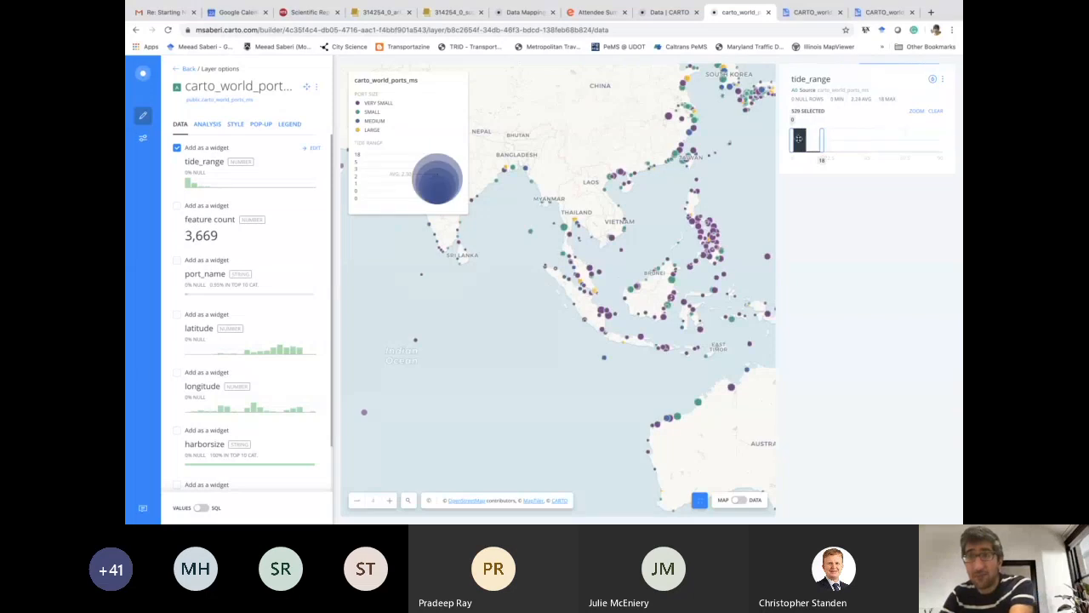
{"action": "mouse_move", "coordinate": [877, 144]}
{"action": "left_mouse_down"}
{"action": "mouse_move", "coordinate": [908, 143]}
{"action": "mouse_move", "coordinate": [805, 145]}
{"action": "left_mouse_up"}
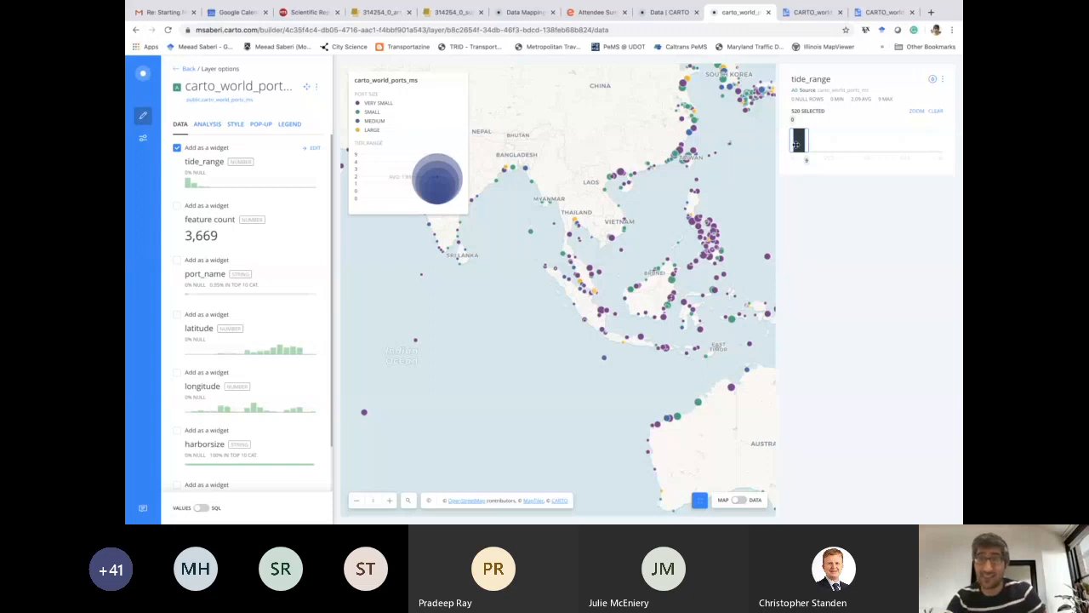
Step: Set the tide_range filter to 9 to 90, view the matching ports from India to China, and clear the filter
{"action": "left_click_drag", "start_coordinate": [805, 142], "coordinate": [962, 142]}
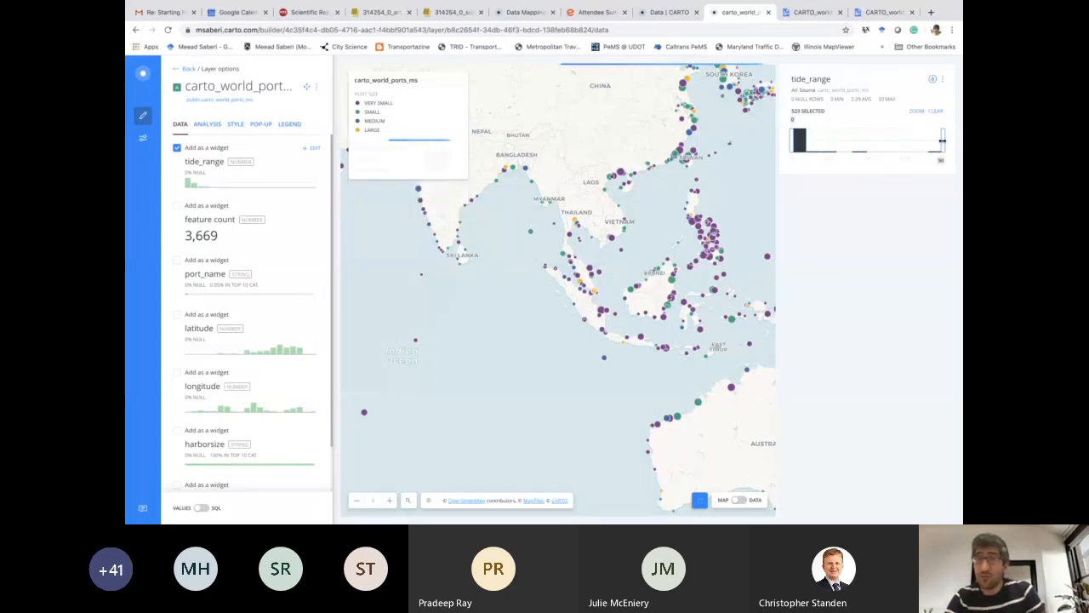
{"action": "left_click_drag", "start_coordinate": [792, 142], "coordinate": [811, 141]}
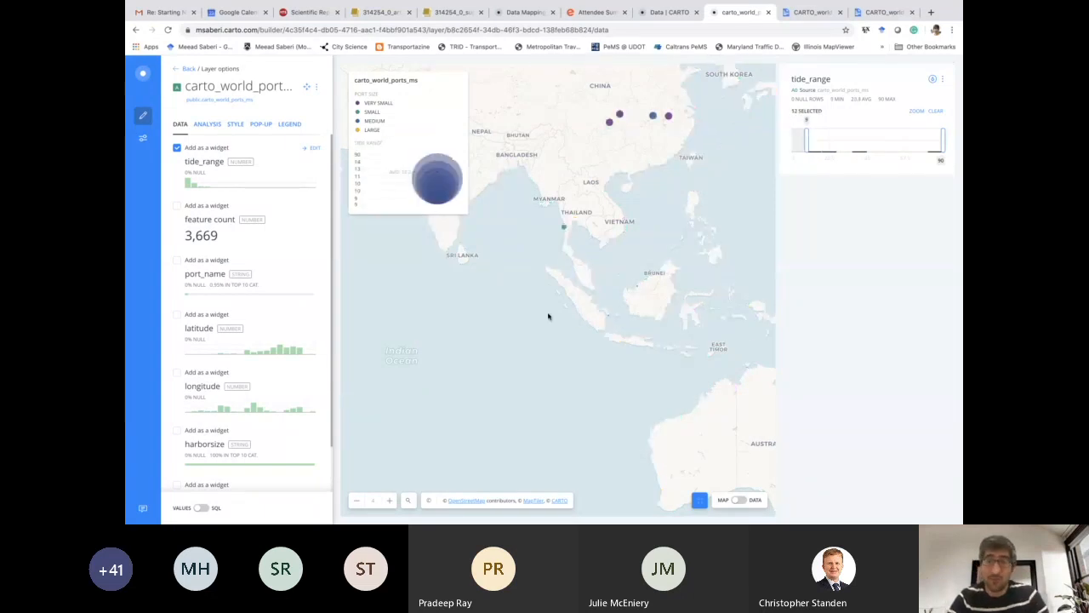
{"action": "left_click_drag", "start_coordinate": [522, 223], "coordinate": [572, 307]}
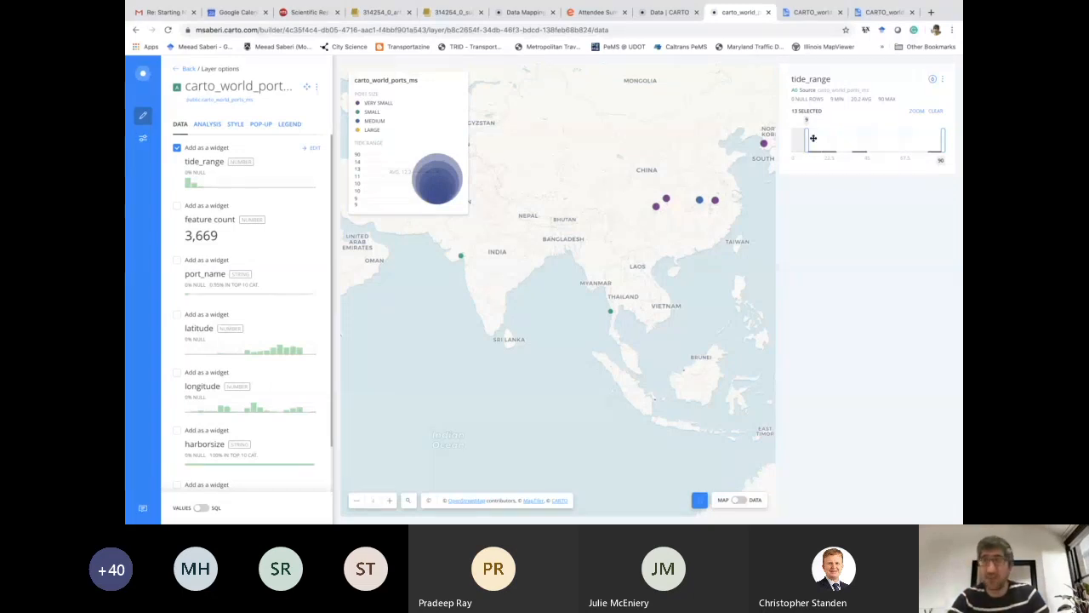
{"action": "left_click", "coordinate": [936, 112]}
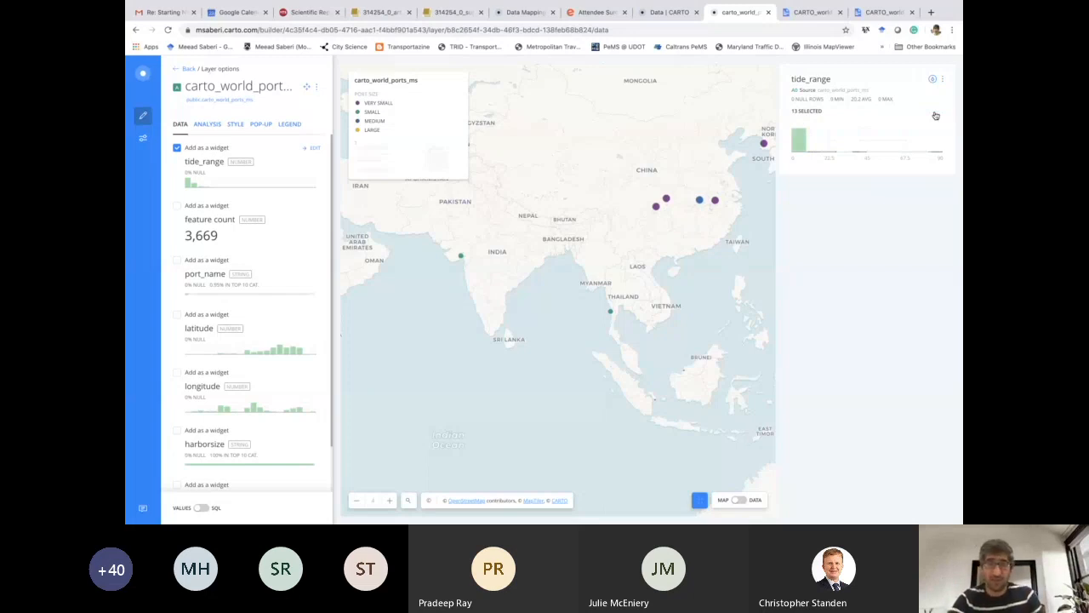
Step: Bring the whole world into view on the map, and look through the ports layer's remaining data columns
{"action": "scroll", "coordinate": [556, 258], "scroll_direction": "down", "scroll_amount": 3}
{"action": "left_click_drag", "start_coordinate": [556, 258], "coordinate": [590, 297]}
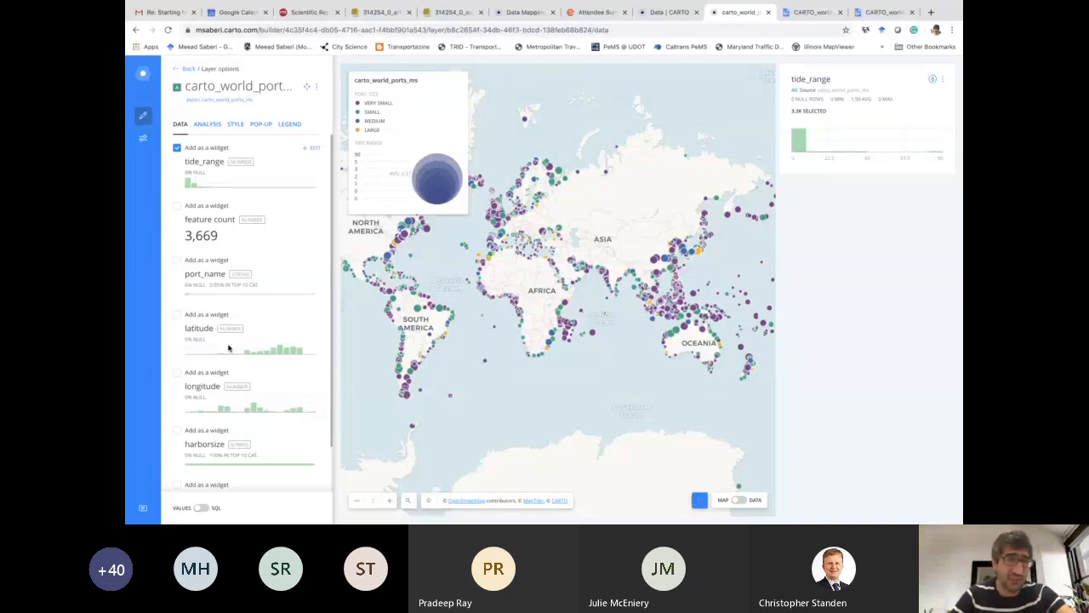
{"action": "scroll", "coordinate": [228, 348], "scroll_direction": "down", "scroll_amount": 2}
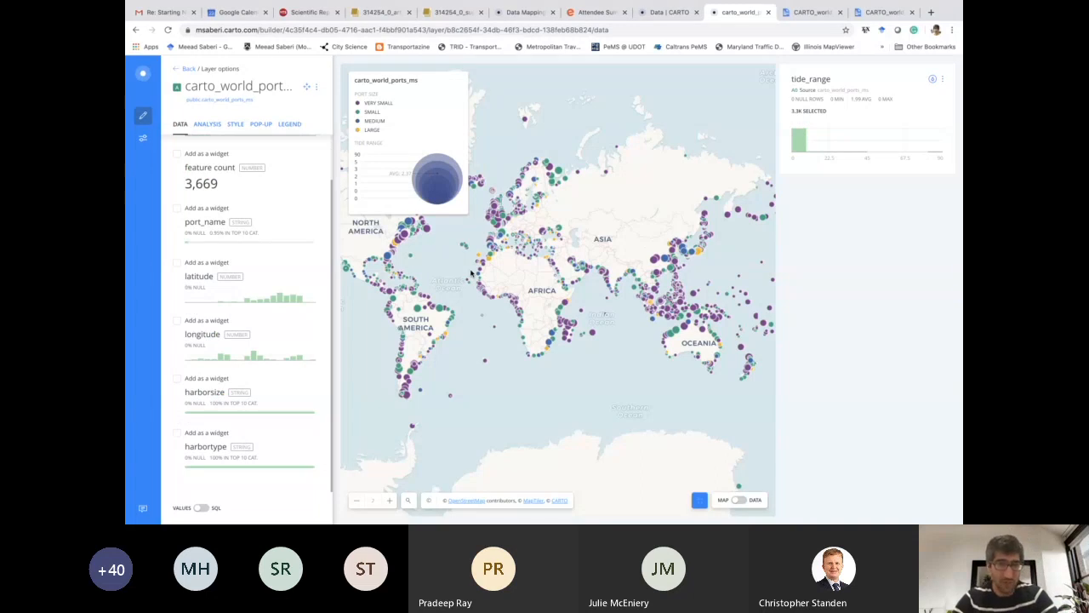
Step: Switch to the workshop PDF in Acrobat and read its section on analysing the data
{"action": "key", "text": "ctrl+Up"}
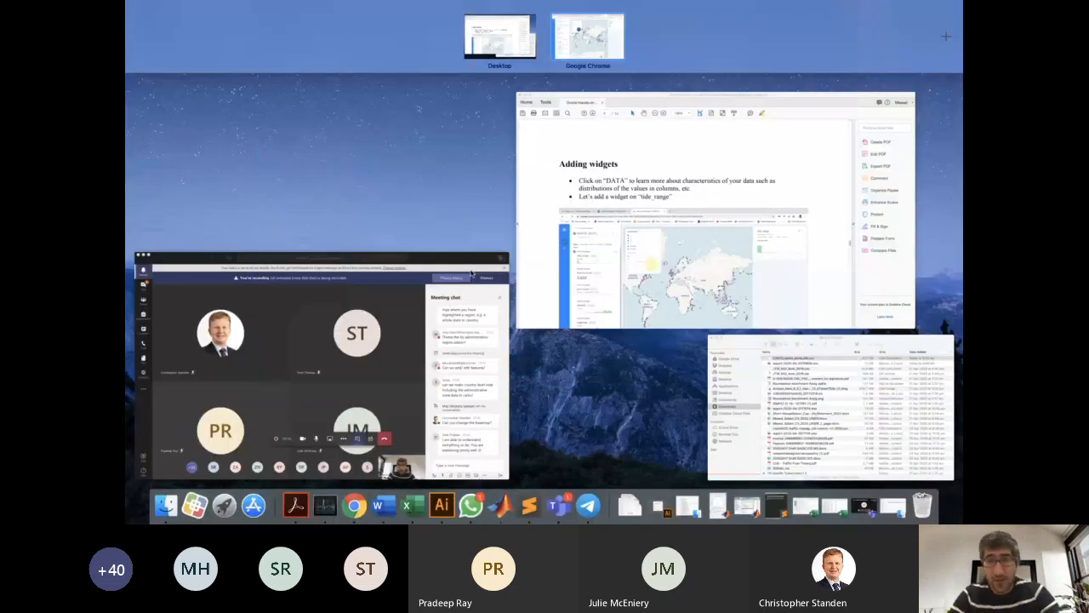
{"action": "left_click", "coordinate": [470, 273]}
{"action": "key", "text": "ctrl+Up"}
{"action": "left_click", "coordinate": [732, 291]}
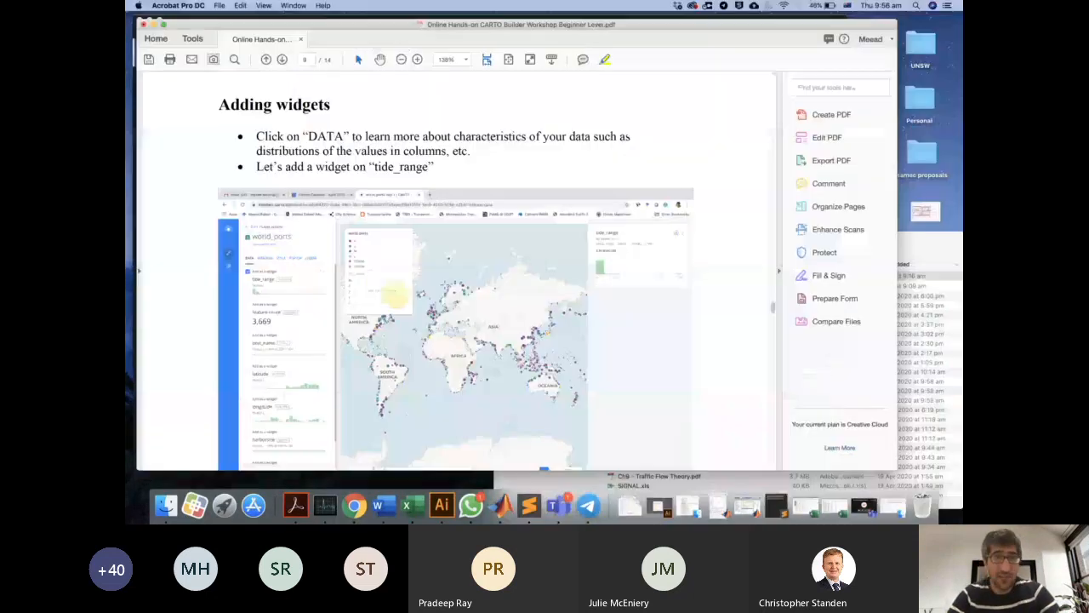
{"action": "scroll", "coordinate": [444, 285], "scroll_direction": "down", "scroll_amount": 3}
{"action": "scroll", "coordinate": [444, 285], "scroll_direction": "down", "scroll_amount": 10}
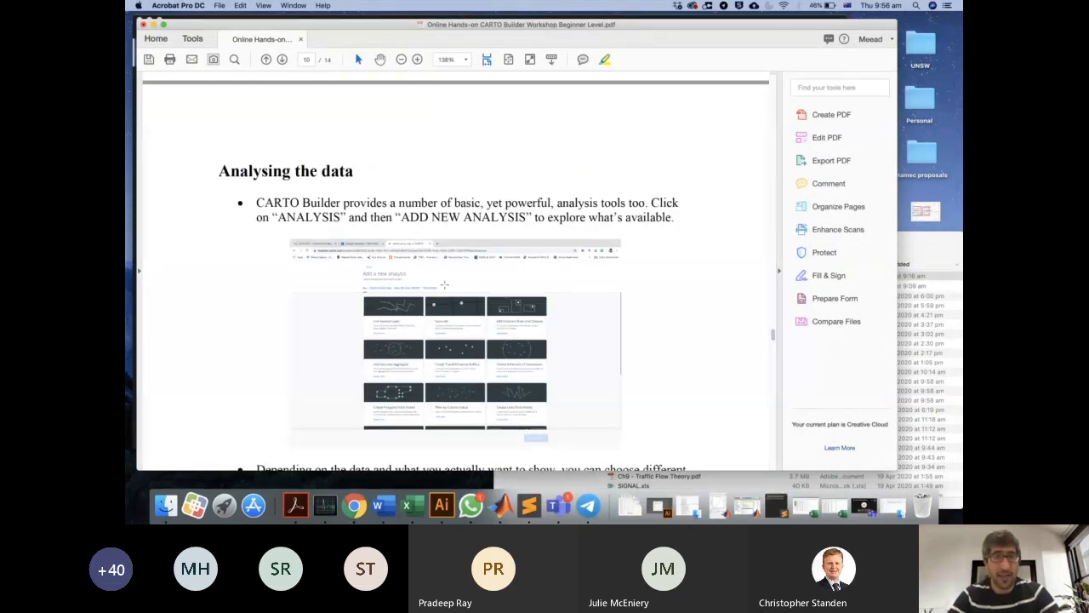
{"action": "scroll", "coordinate": [444, 285], "scroll_direction": "down", "scroll_amount": 1}
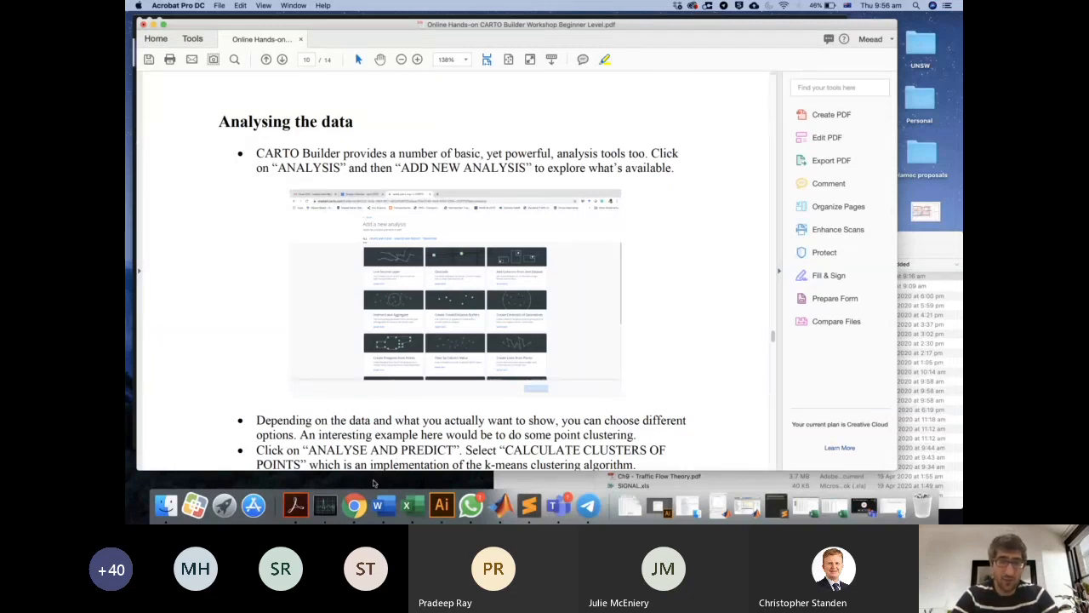
Step: Switch back to the CARTO map in Chrome and go to its list of layers
{"action": "left_click", "coordinate": [355, 506]}
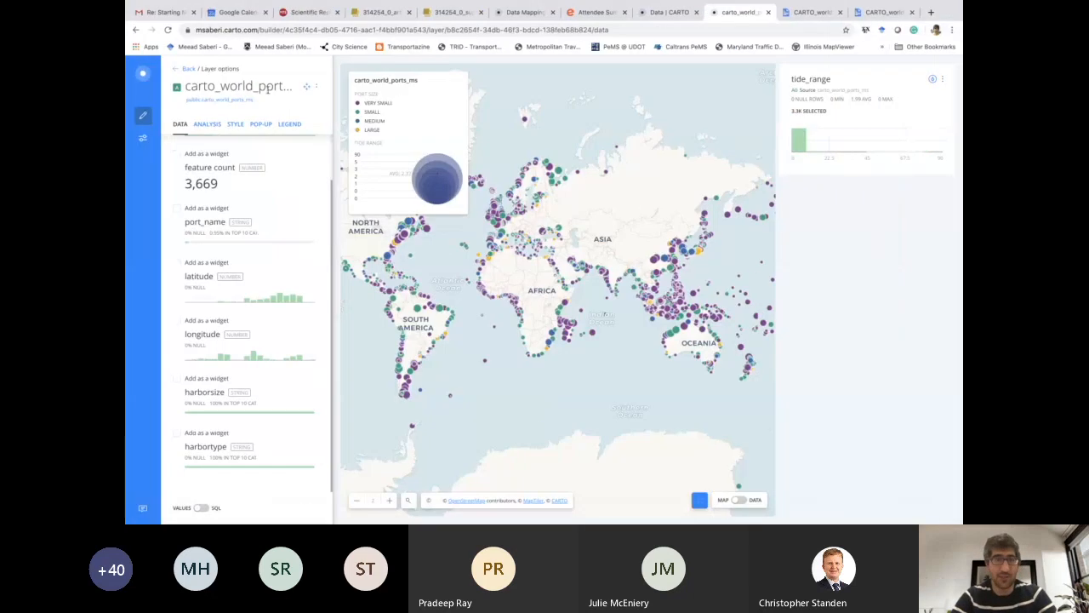
{"action": "left_click", "coordinate": [213, 127]}
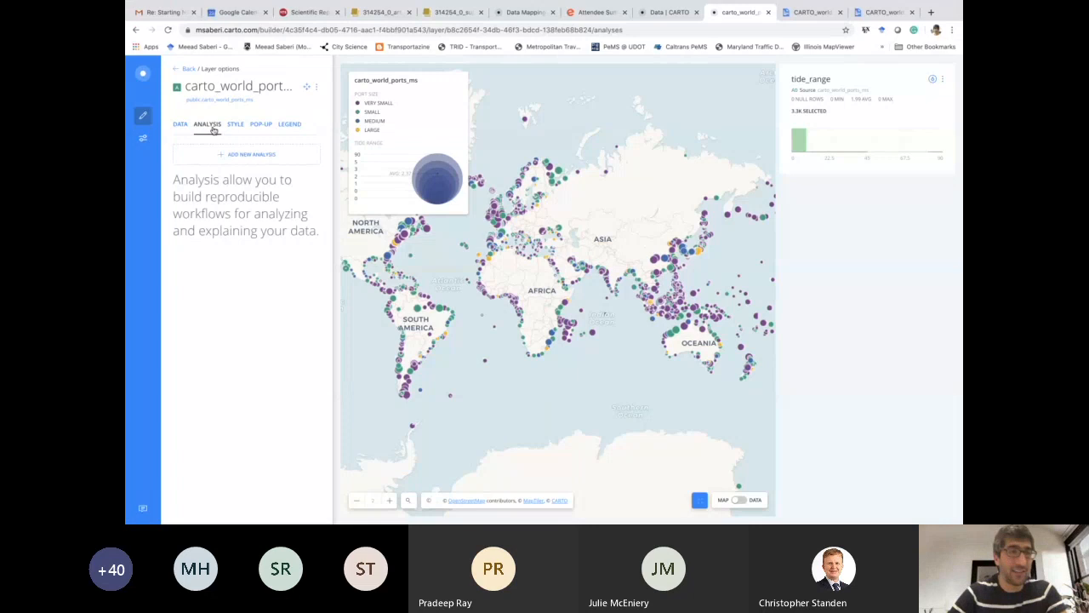
{"action": "left_click", "coordinate": [145, 141]}
{"action": "left_click", "coordinate": [143, 116]}
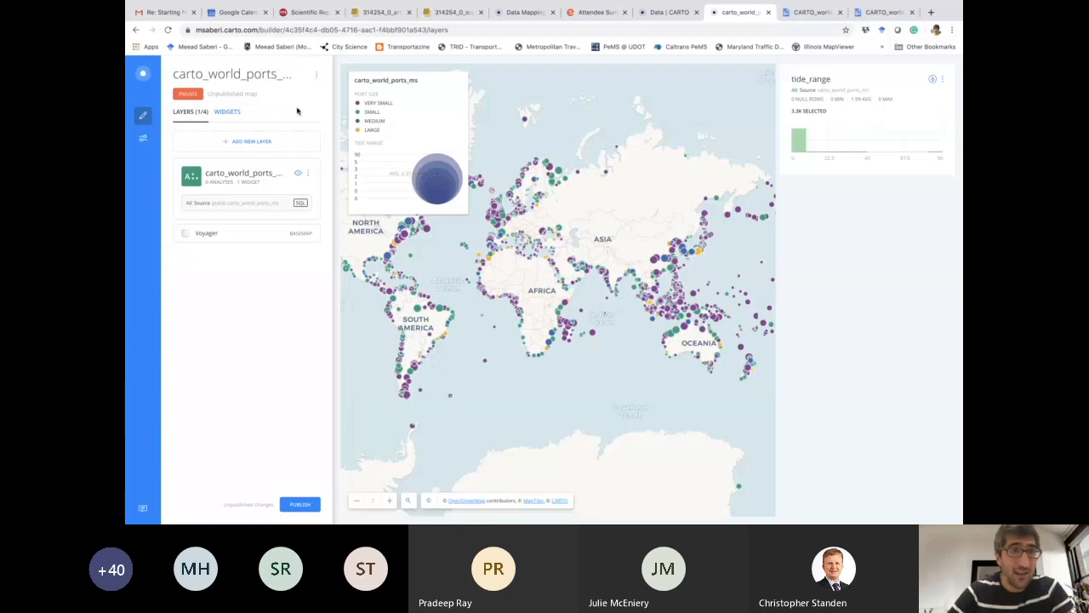
{"action": "left_click", "coordinate": [242, 174]}
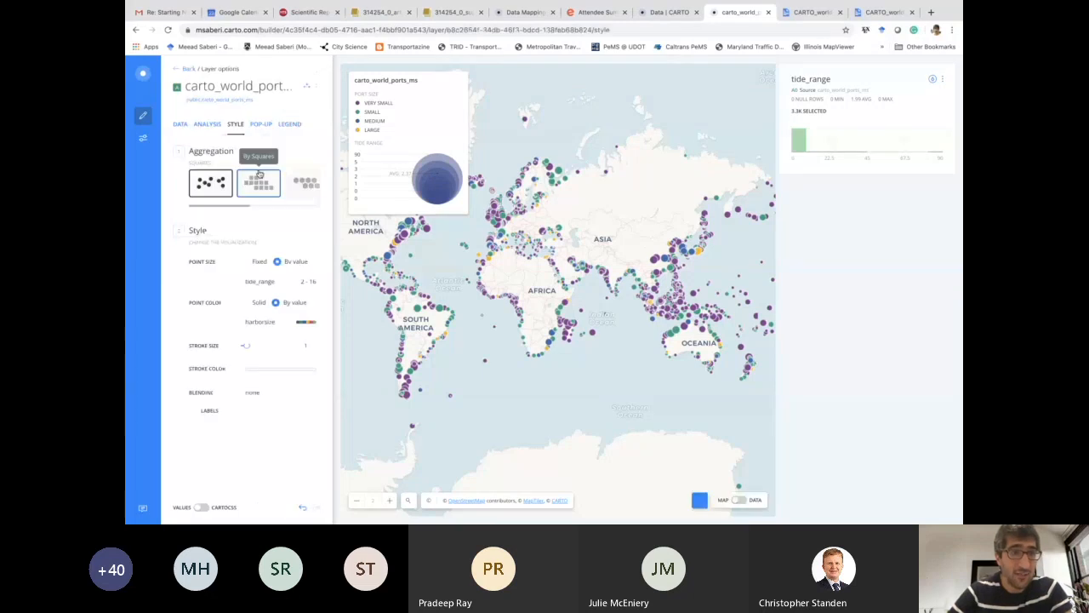
{"action": "left_click", "coordinate": [186, 71]}
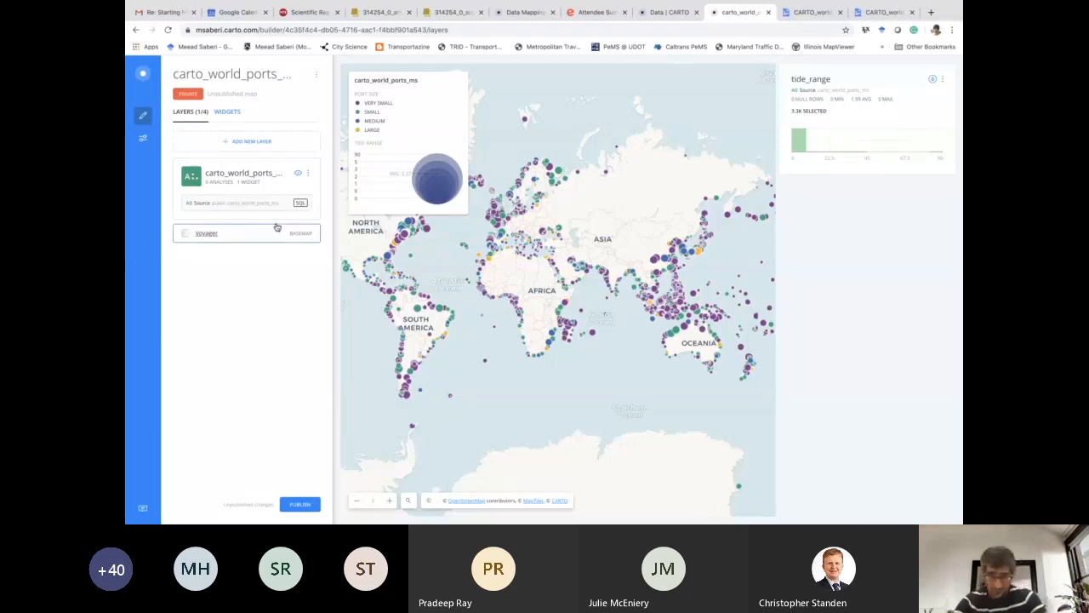
Step: Change the basemap from Voyager to the Stamen watercolor style and view Europe and Africa more closely
{"action": "key", "text": "ctrl+Up"}
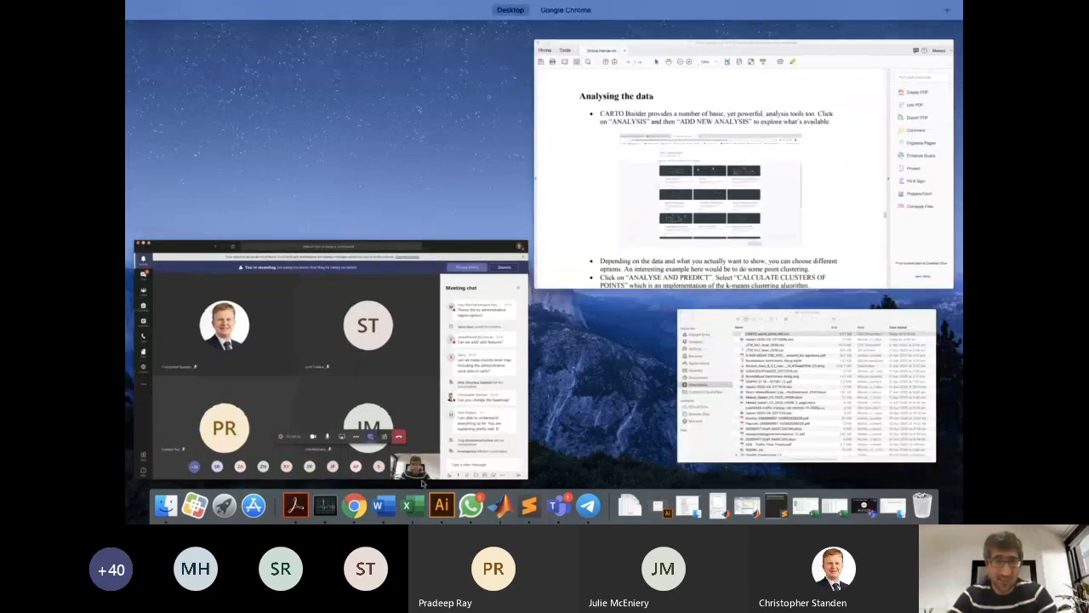
{"action": "left_click", "coordinate": [354, 505]}
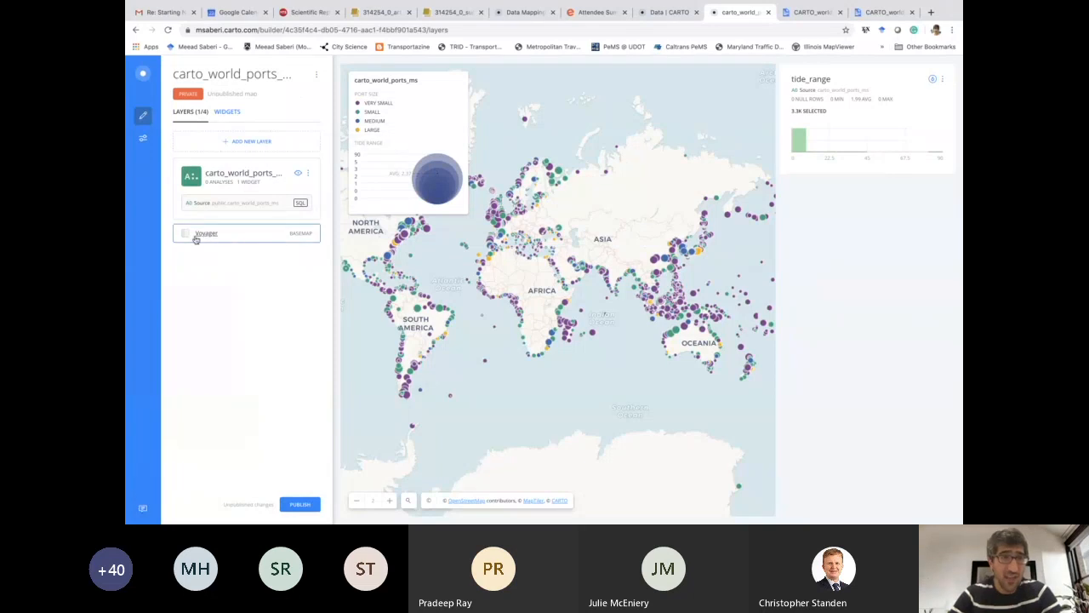
{"action": "left_click", "coordinate": [294, 236]}
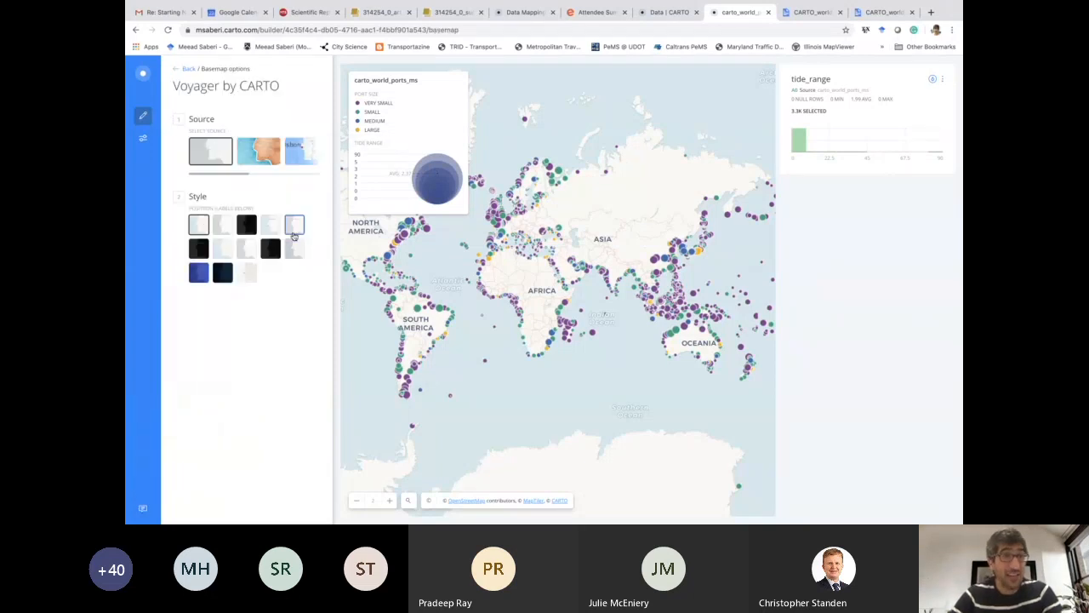
{"action": "left_click", "coordinate": [257, 158]}
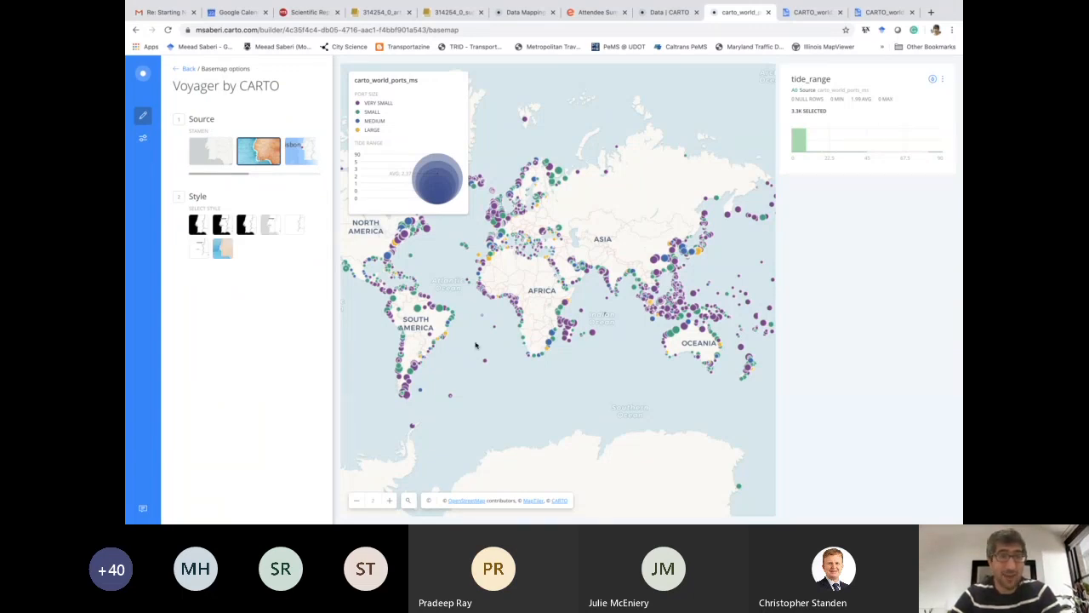
{"action": "left_click", "coordinate": [222, 248]}
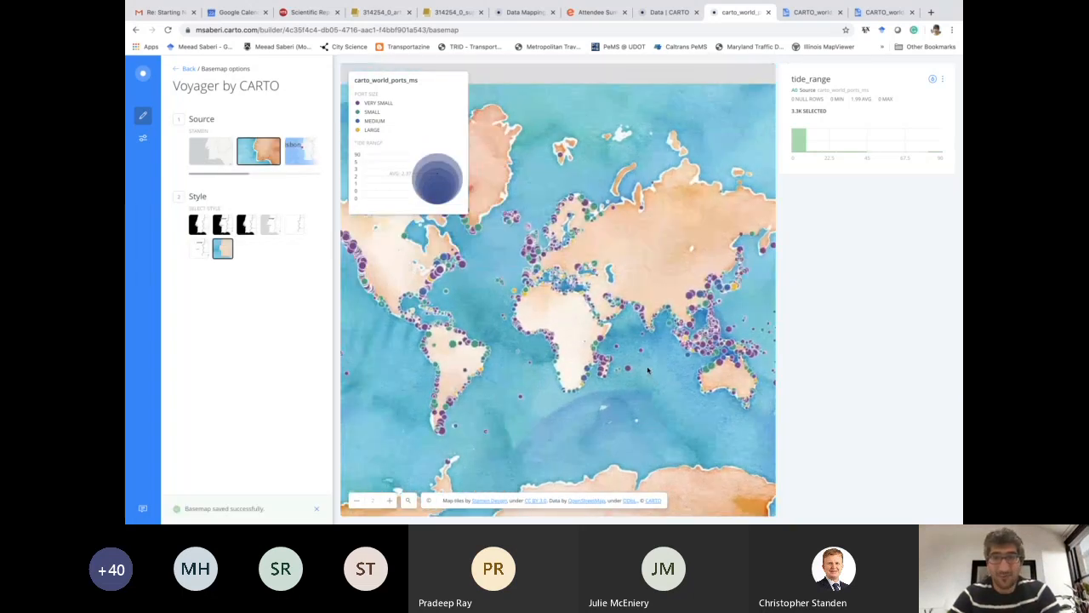
{"action": "left_click", "coordinate": [389, 501]}
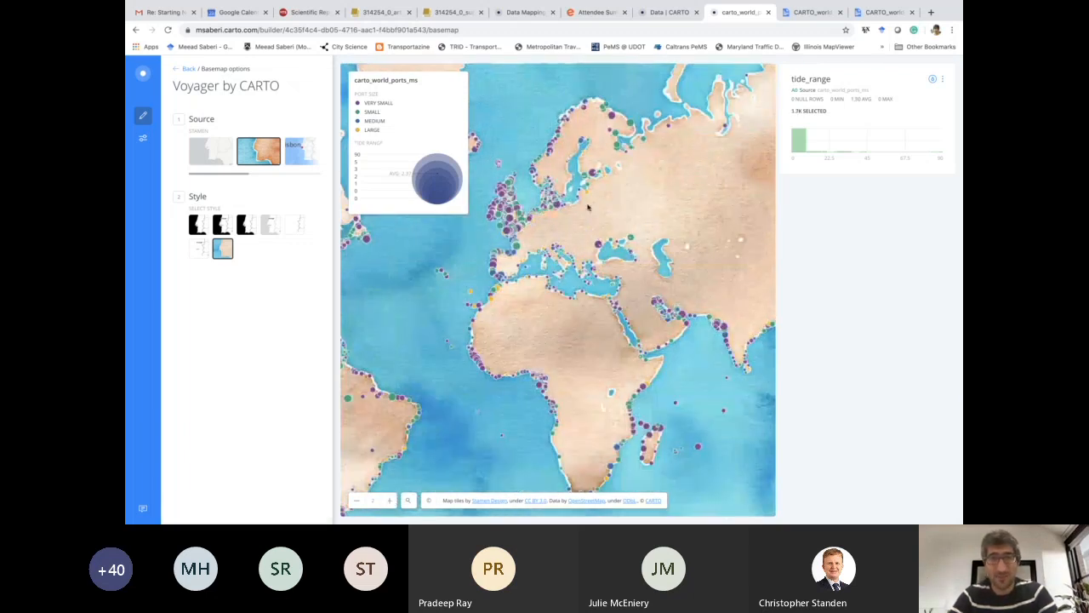
Step: Try the dark CARTO basemap style, and set the basemap back to Voyager
{"action": "left_click", "coordinate": [214, 157]}
{"action": "left_click", "coordinate": [200, 248]}
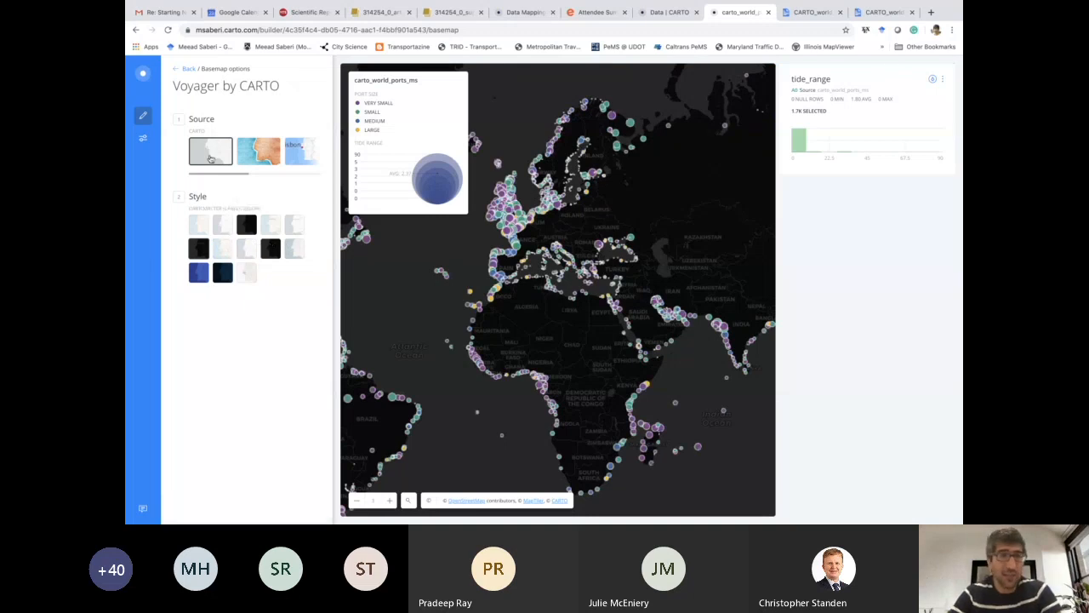
{"action": "left_click", "coordinate": [199, 225]}
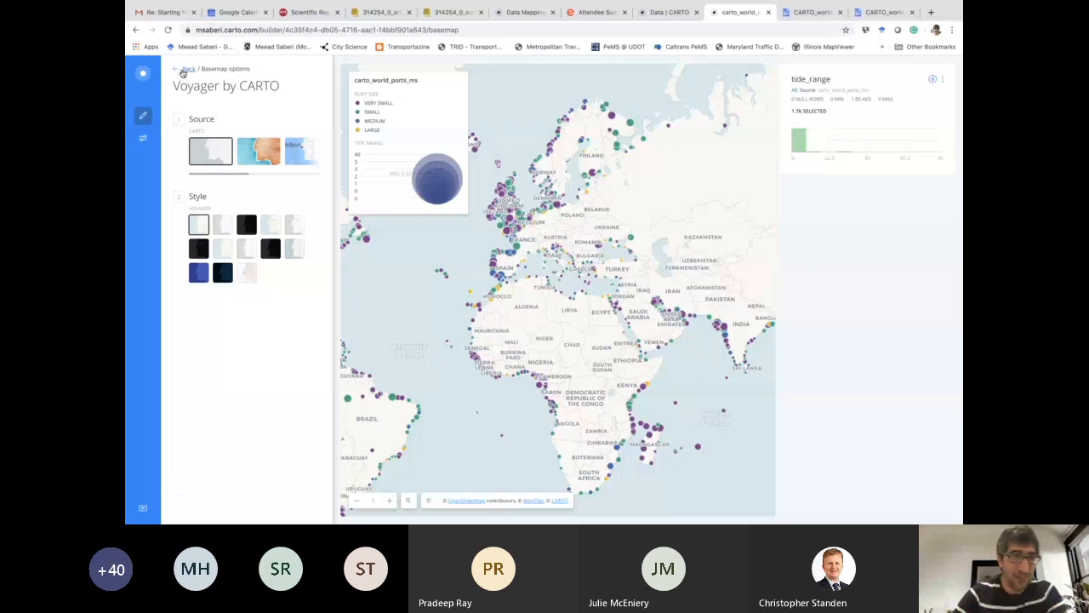
Step: Start adding a new analysis to the carto_world_ports_ms layer
{"action": "left_click", "coordinate": [182, 69]}
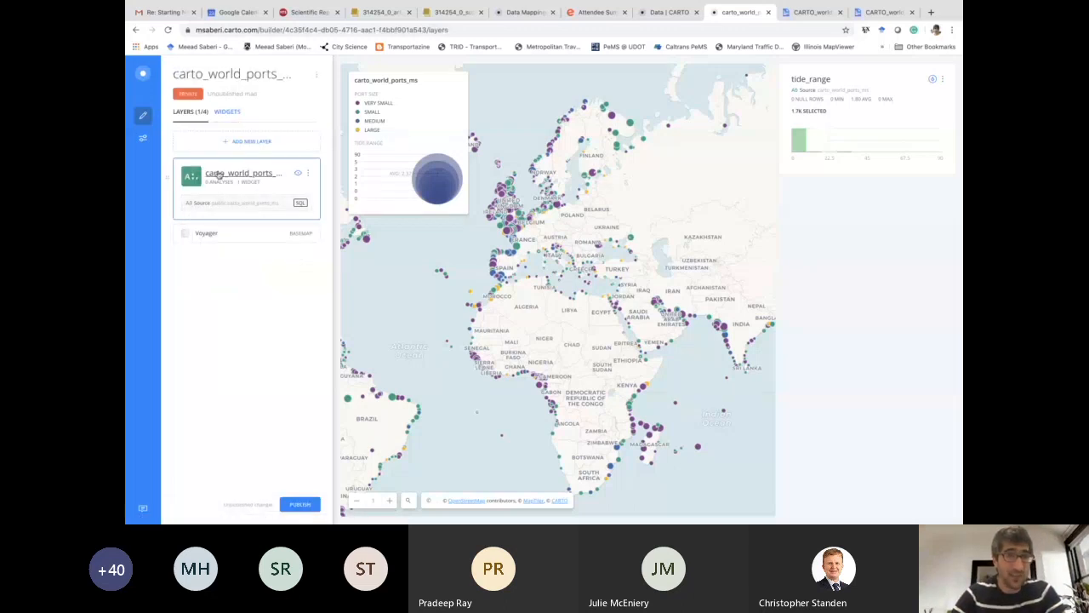
{"action": "left_click", "coordinate": [217, 175]}
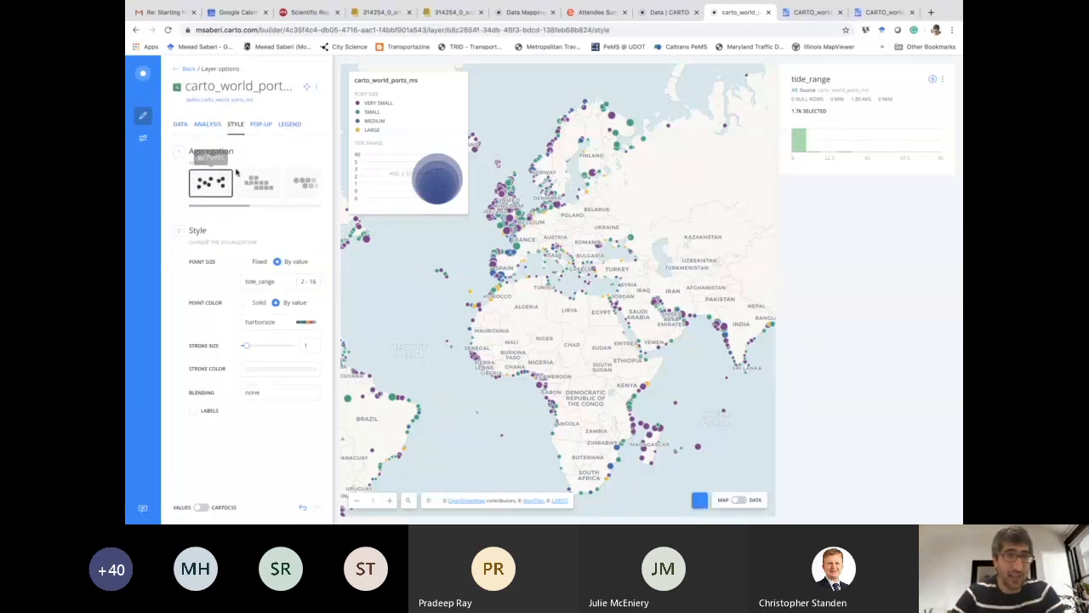
{"action": "left_click", "coordinate": [200, 126]}
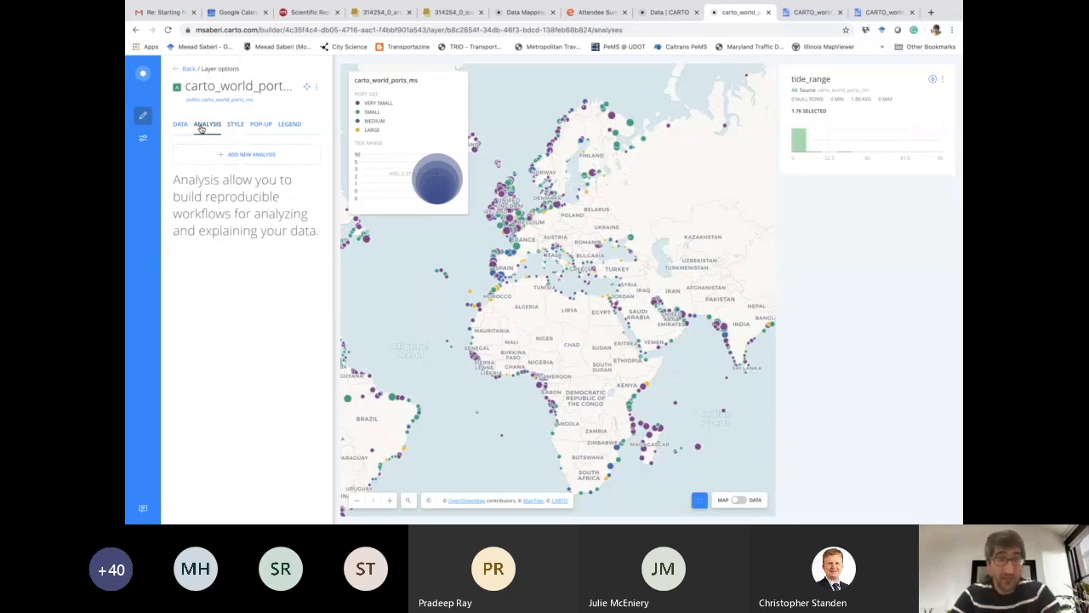
{"action": "left_click", "coordinate": [239, 156]}
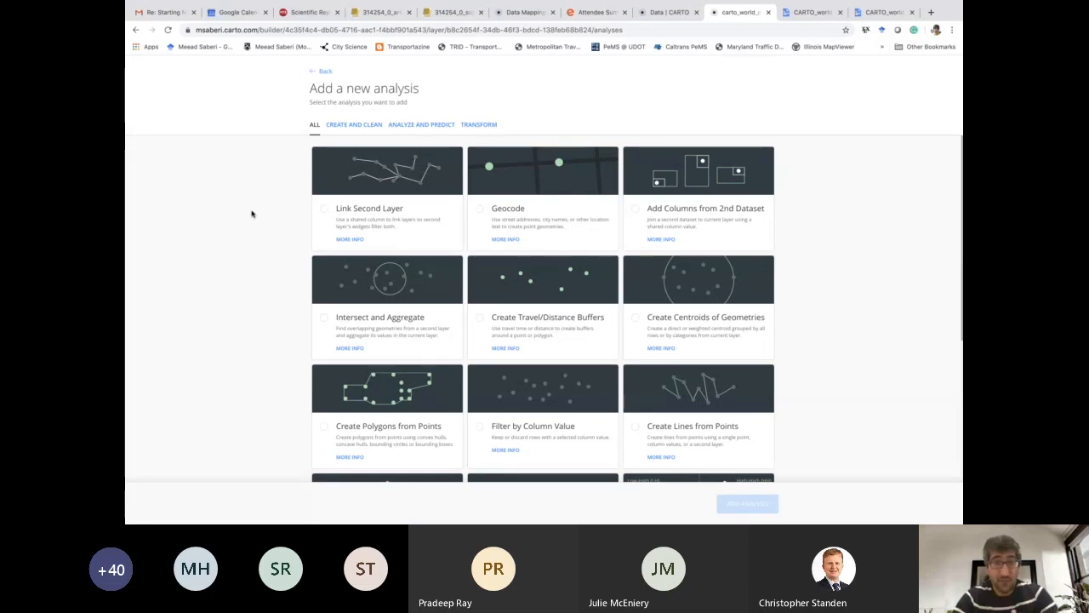
Step: Look through the available analysis types, including the Create and Clean, Analyze and Predict, and Transform categories
{"action": "scroll", "coordinate": [252, 213], "scroll_direction": "down", "scroll_amount": 3}
{"action": "scroll", "coordinate": [252, 214], "scroll_direction": "up", "scroll_amount": 3}
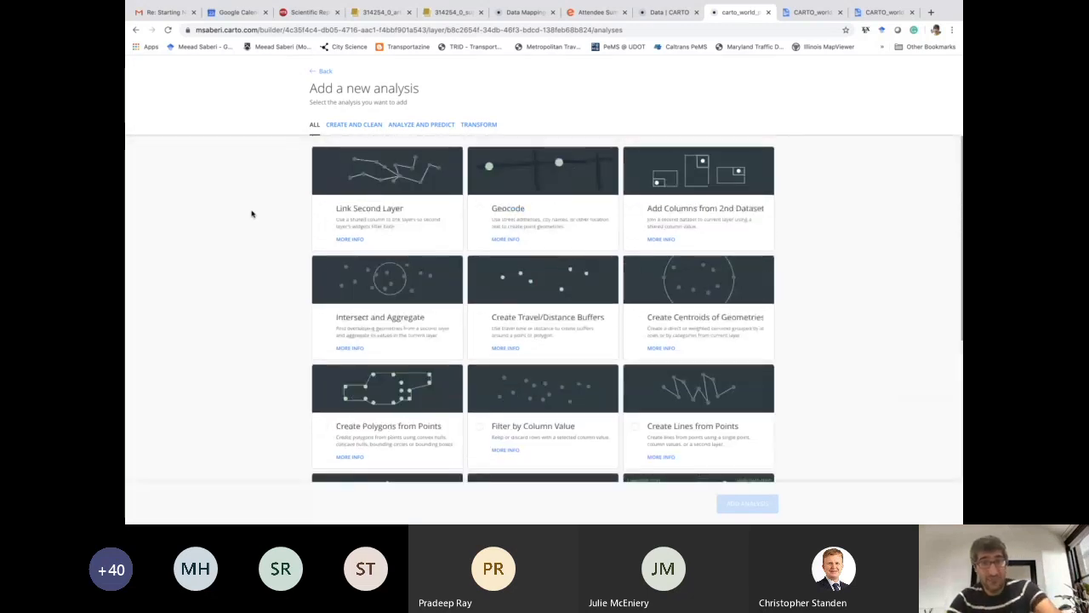
{"action": "scroll", "coordinate": [252, 214], "scroll_direction": "down", "scroll_amount": 3}
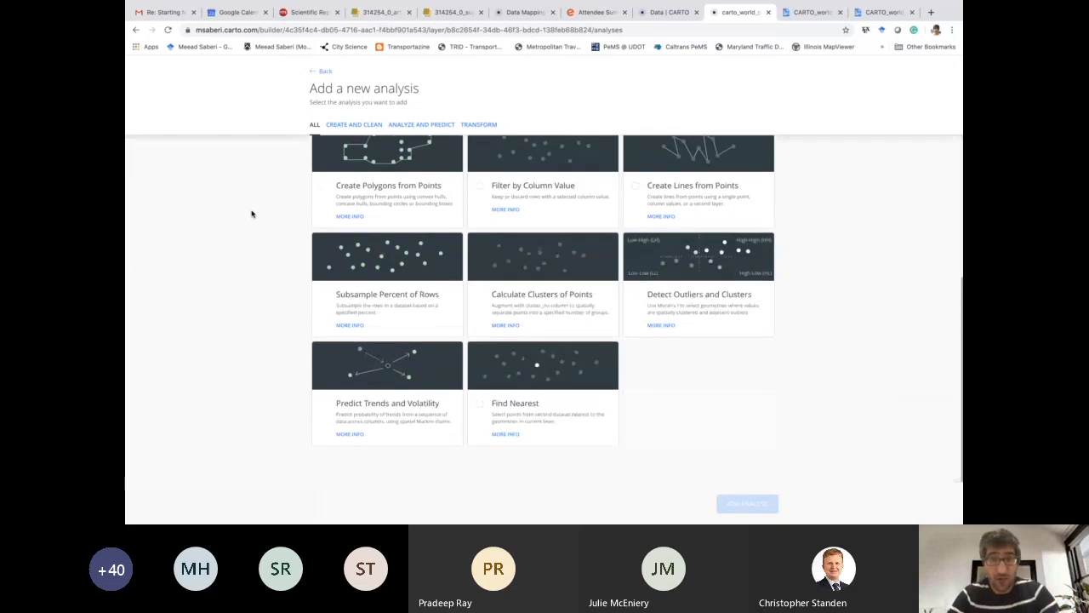
{"action": "scroll", "coordinate": [252, 214], "scroll_direction": "up", "scroll_amount": 1}
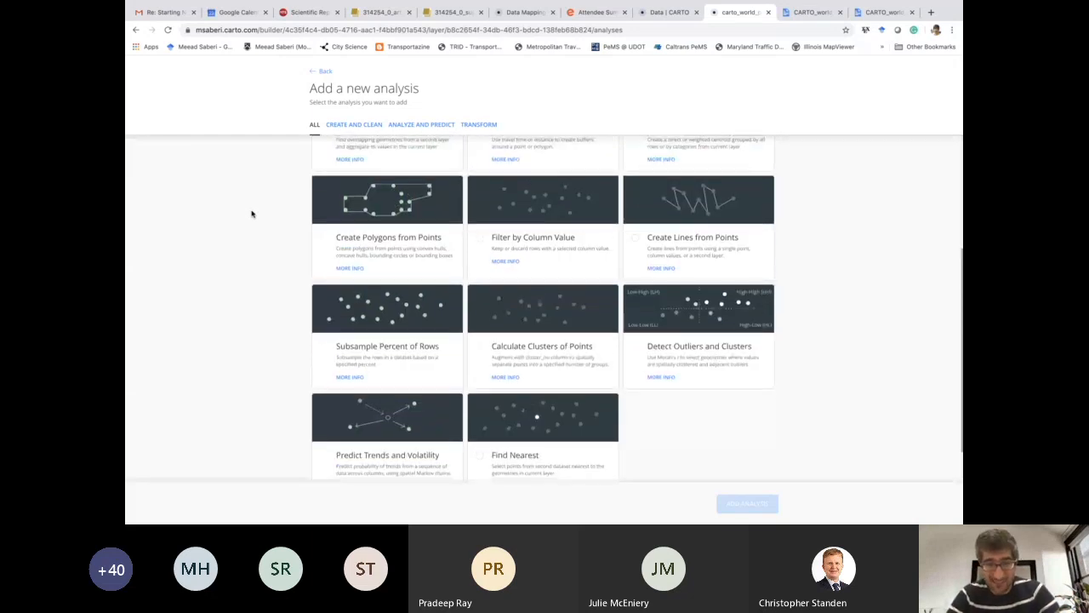
{"action": "scroll", "coordinate": [251, 214], "scroll_direction": "up", "scroll_amount": 3}
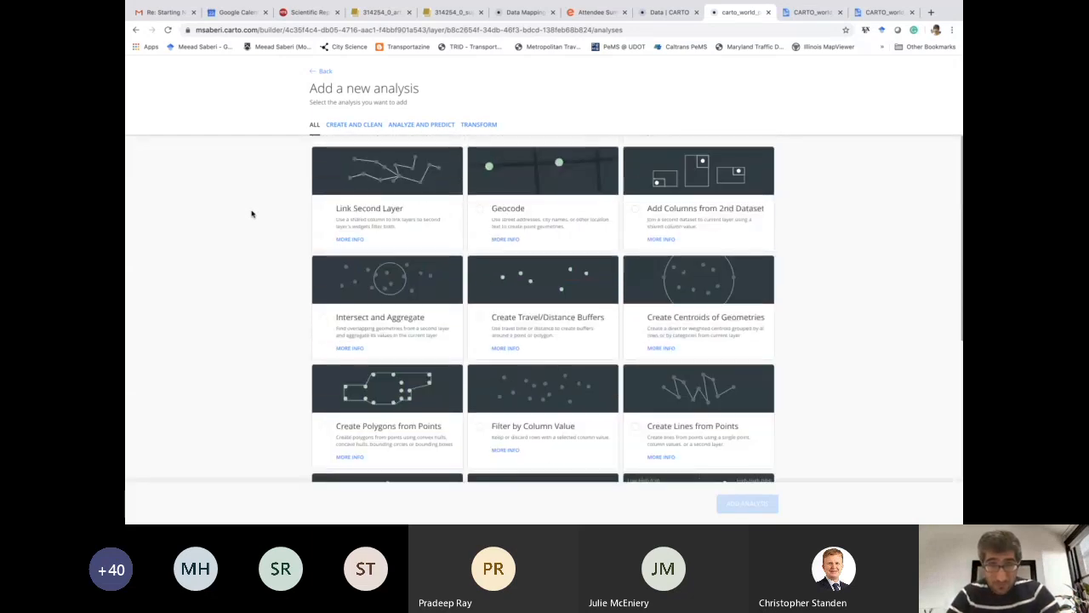
{"action": "left_click", "coordinate": [355, 125]}
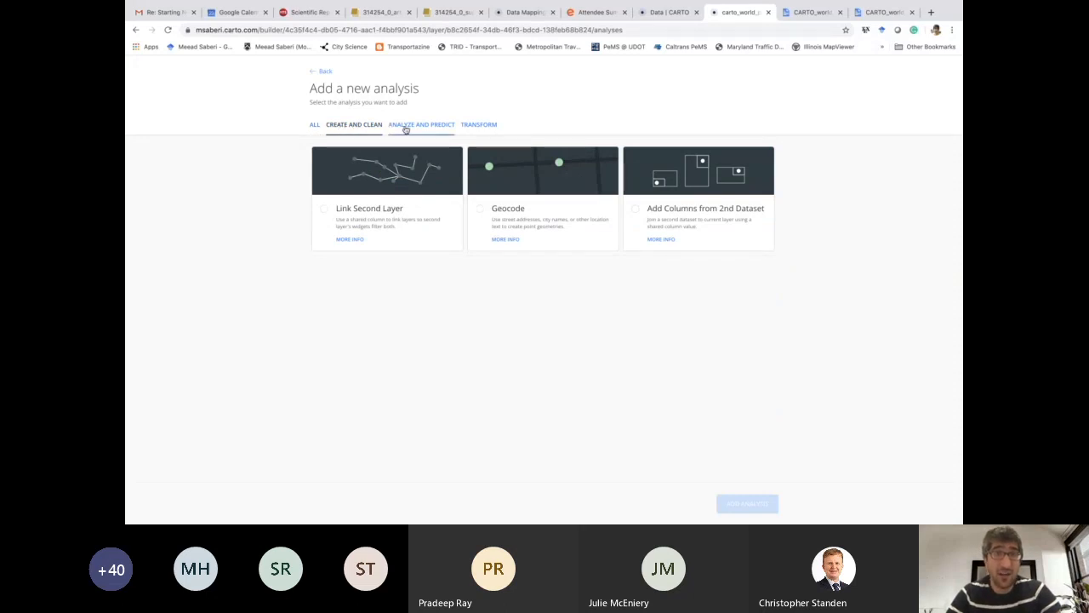
{"action": "left_click", "coordinate": [406, 127]}
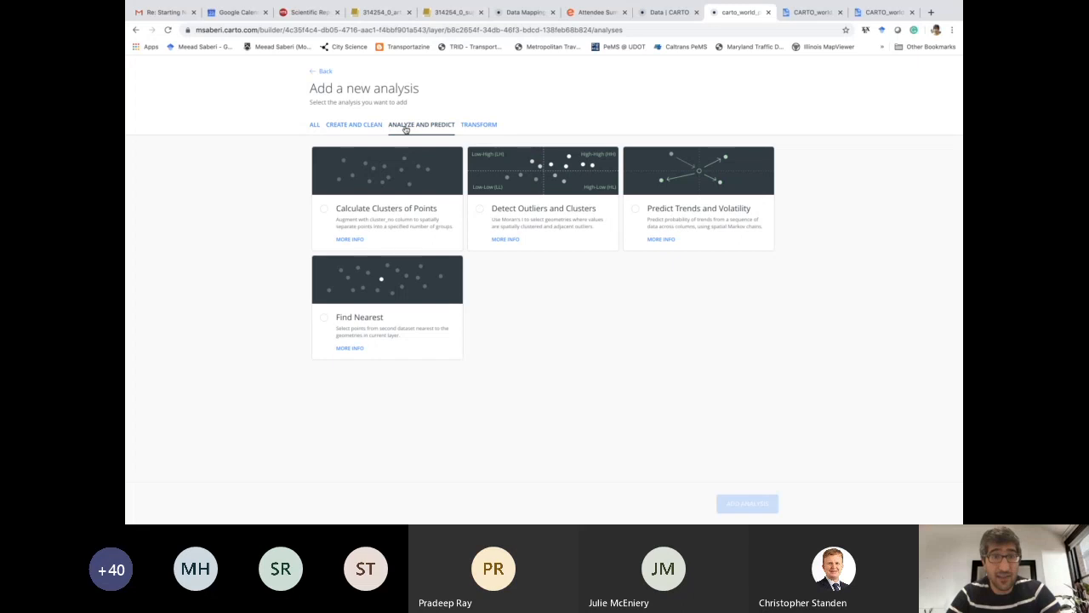
{"action": "left_click", "coordinate": [473, 127]}
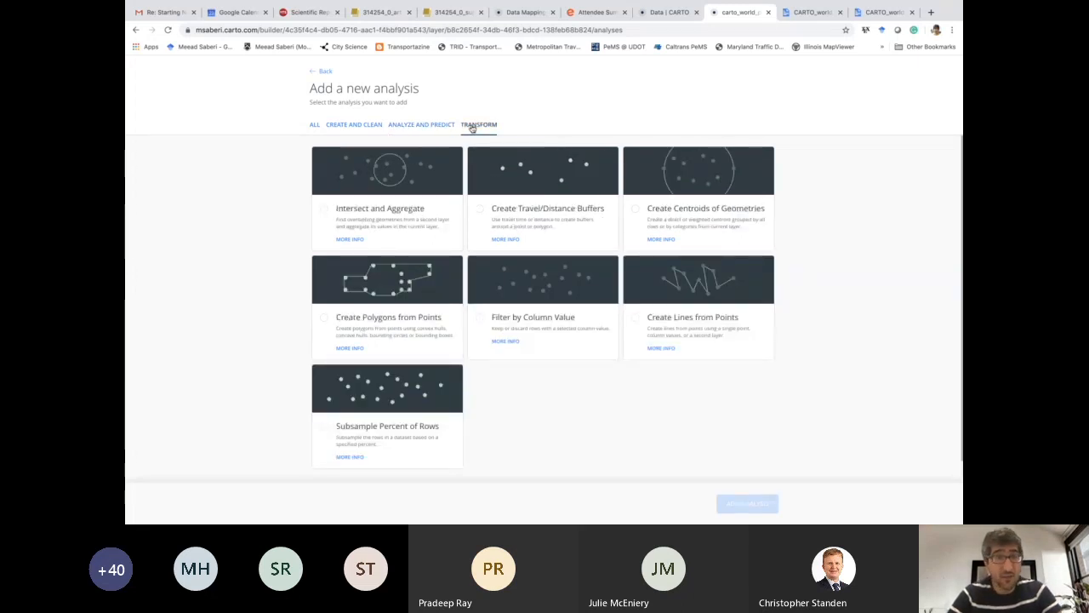
Step: Add a Calculate Clusters of Points analysis to the ports layer and run it with 5 clusters
{"action": "left_click", "coordinate": [430, 125]}
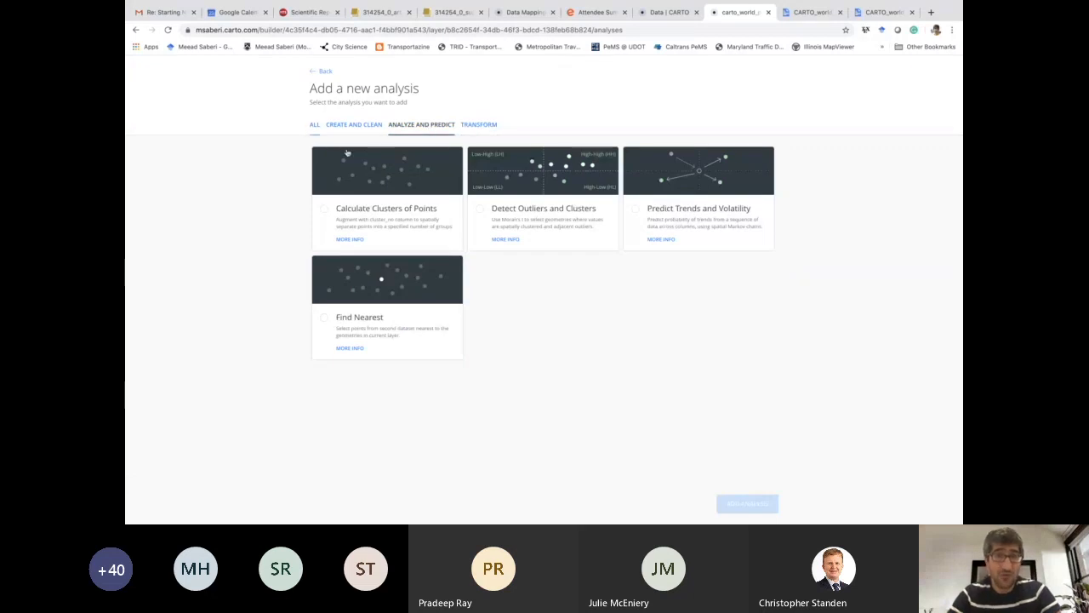
{"action": "left_click", "coordinate": [352, 211]}
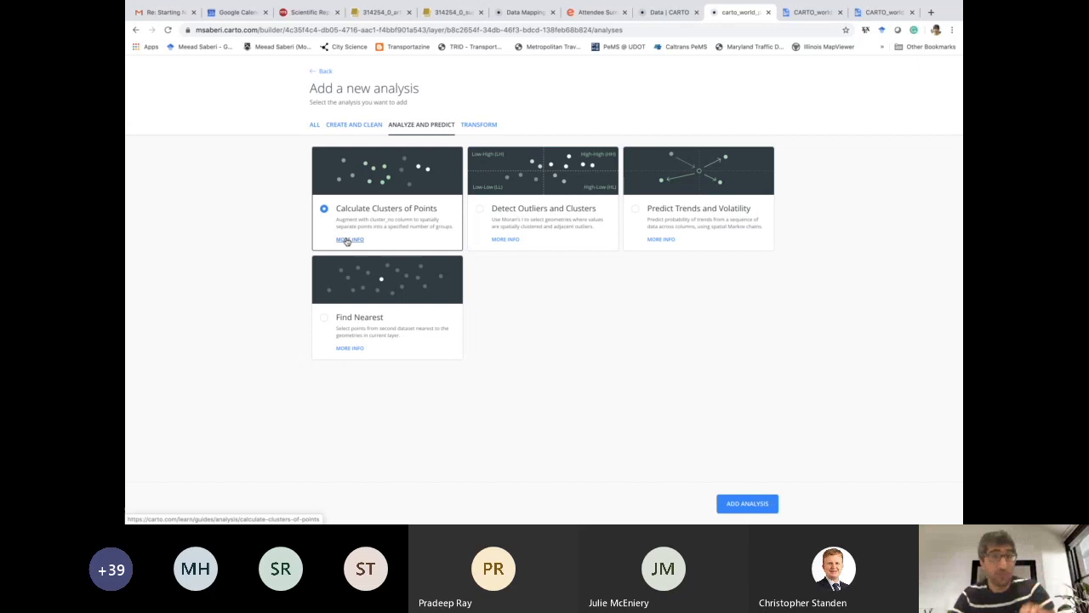
{"action": "left_click", "coordinate": [745, 503]}
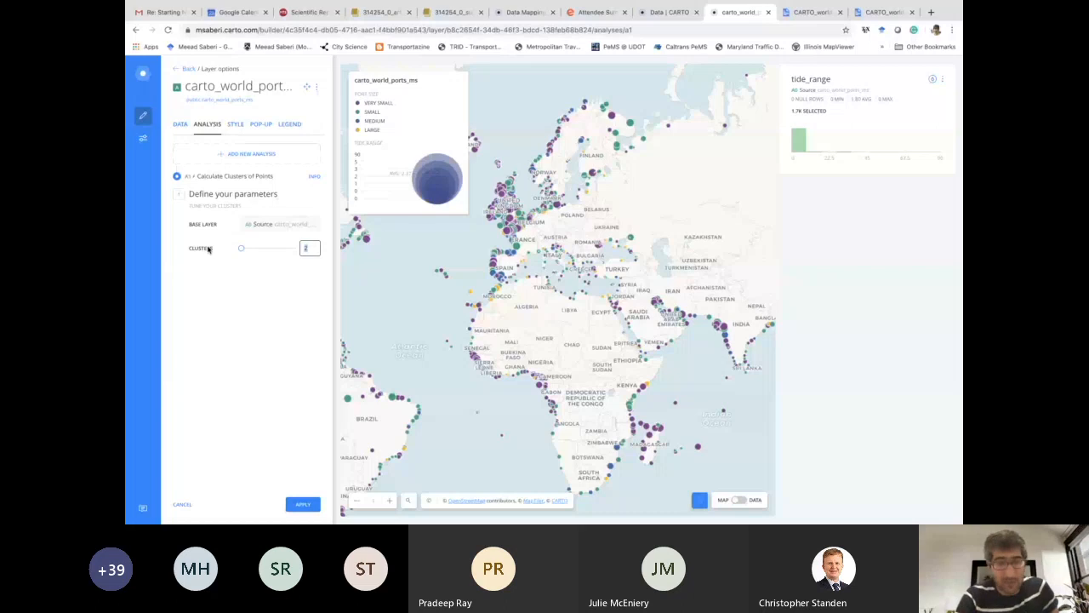
{"action": "type", "text": "5"}
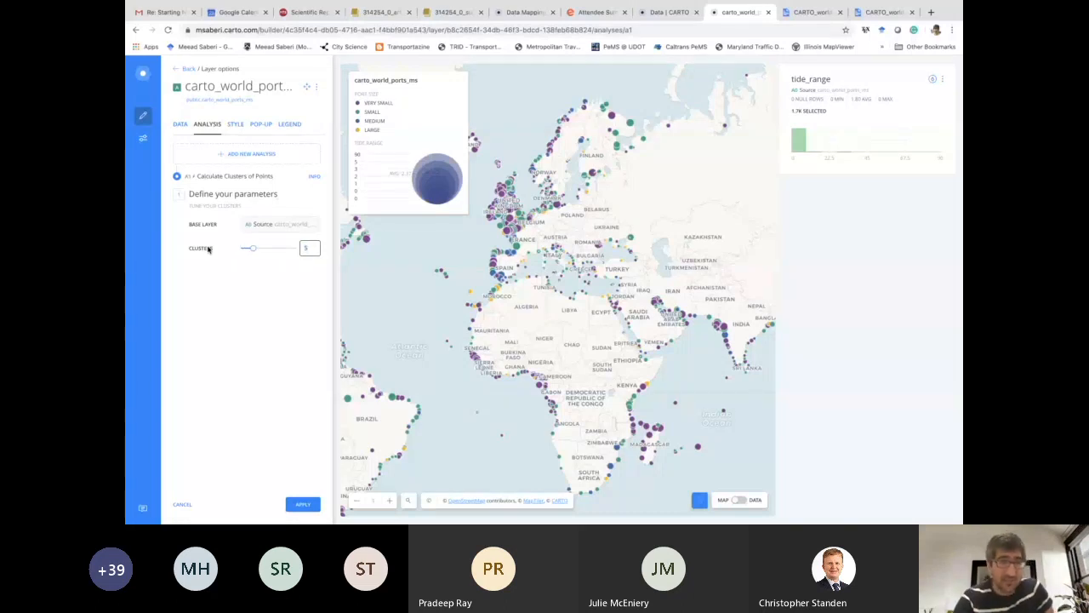
{"action": "left_click", "coordinate": [214, 299]}
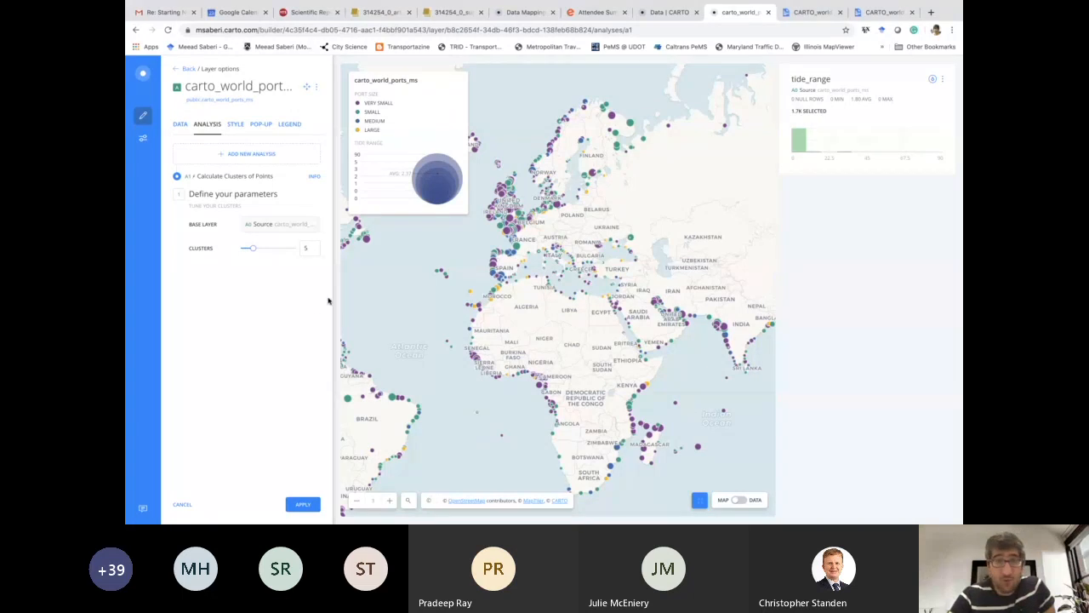
{"action": "left_click", "coordinate": [303, 506]}
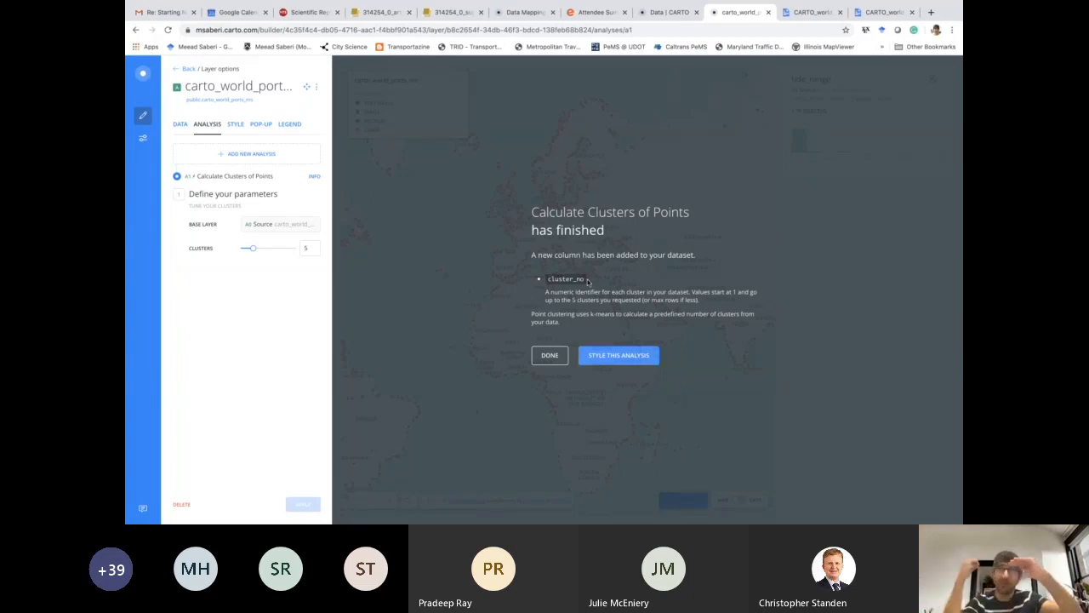
Step: Style the finished cluster analysis by colouring the points by value with the cluster_no column
{"action": "left_click", "coordinate": [617, 355]}
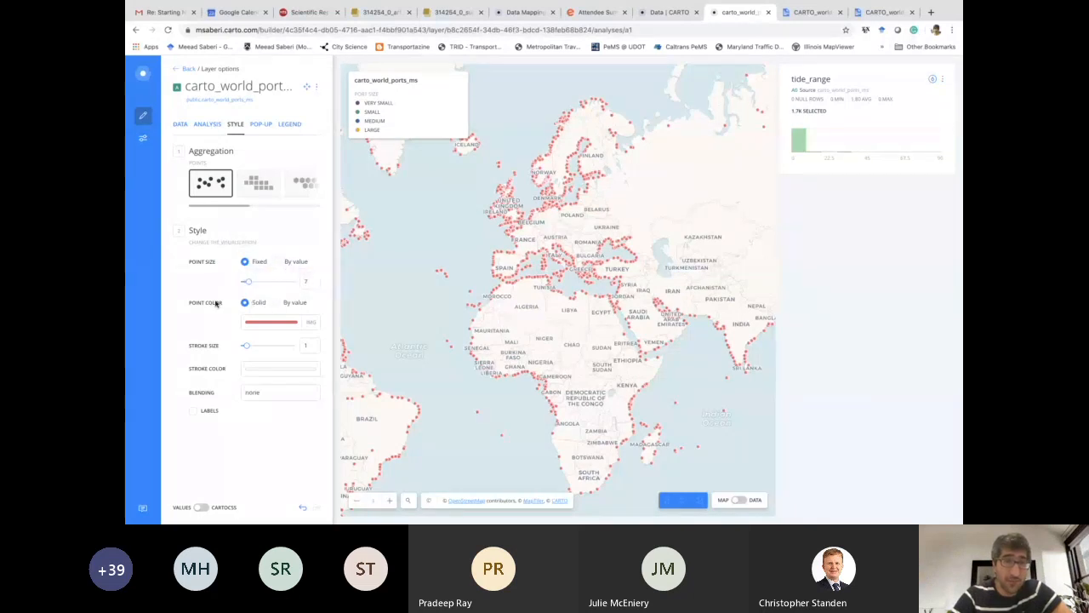
{"action": "left_click", "coordinate": [274, 303]}
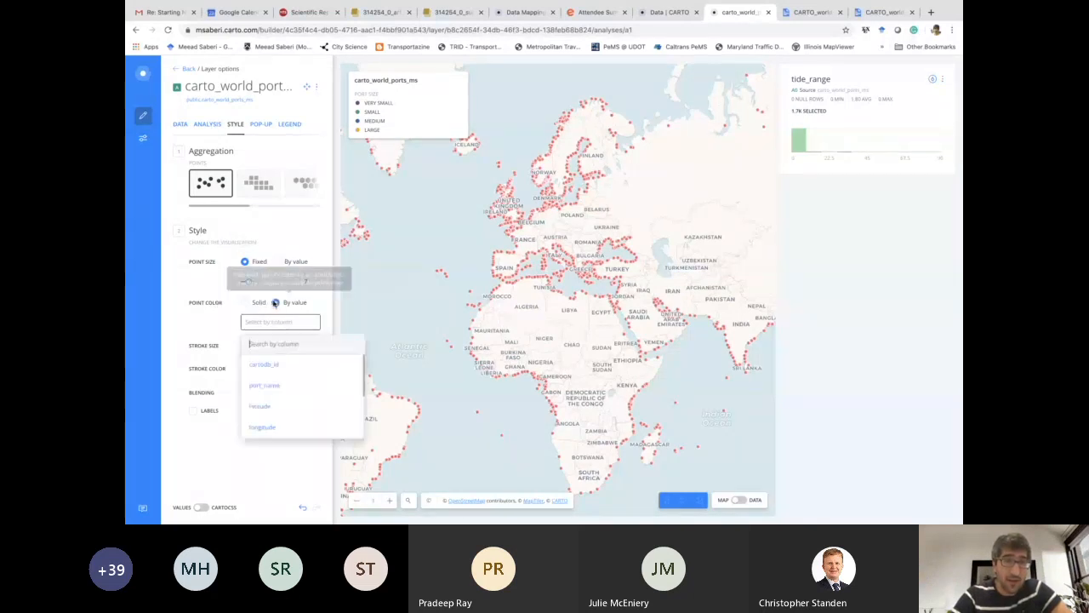
{"action": "scroll", "coordinate": [275, 395], "scroll_direction": "down", "scroll_amount": 3}
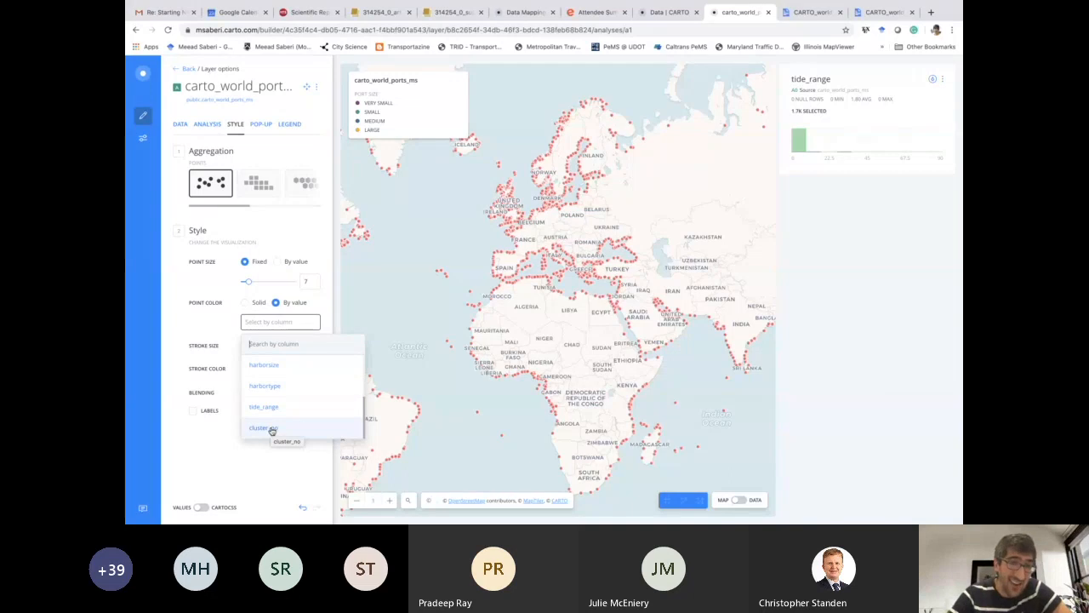
{"action": "left_click", "coordinate": [271, 428]}
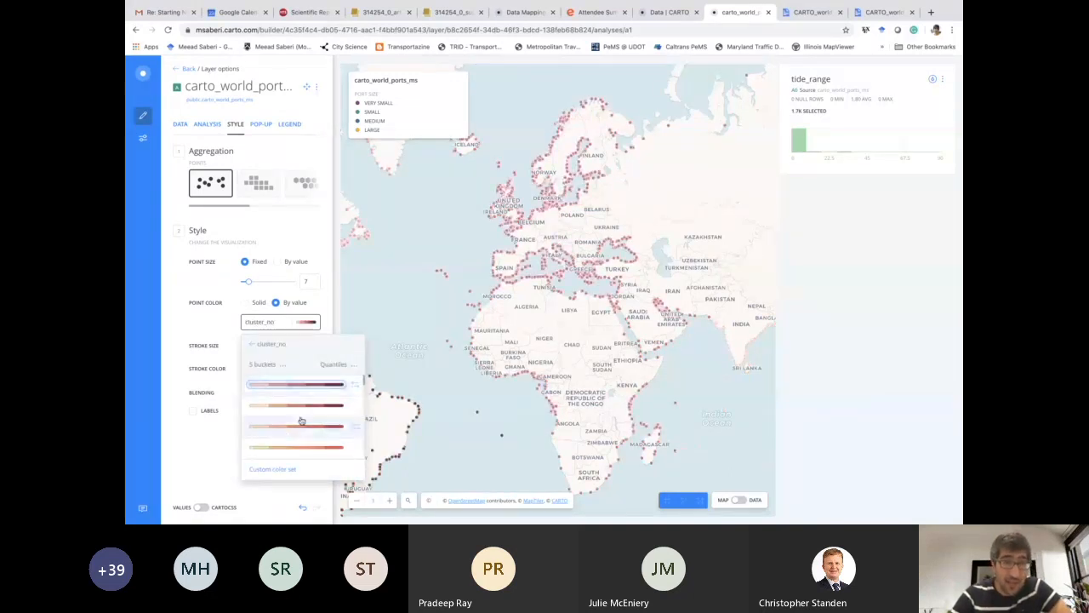
Step: Try several diverging colour ramps on the cluster_no points, including pink-to-green, red-to-green and teal-to-rose
{"action": "scroll", "coordinate": [300, 420], "scroll_direction": "down", "scroll_amount": 3}
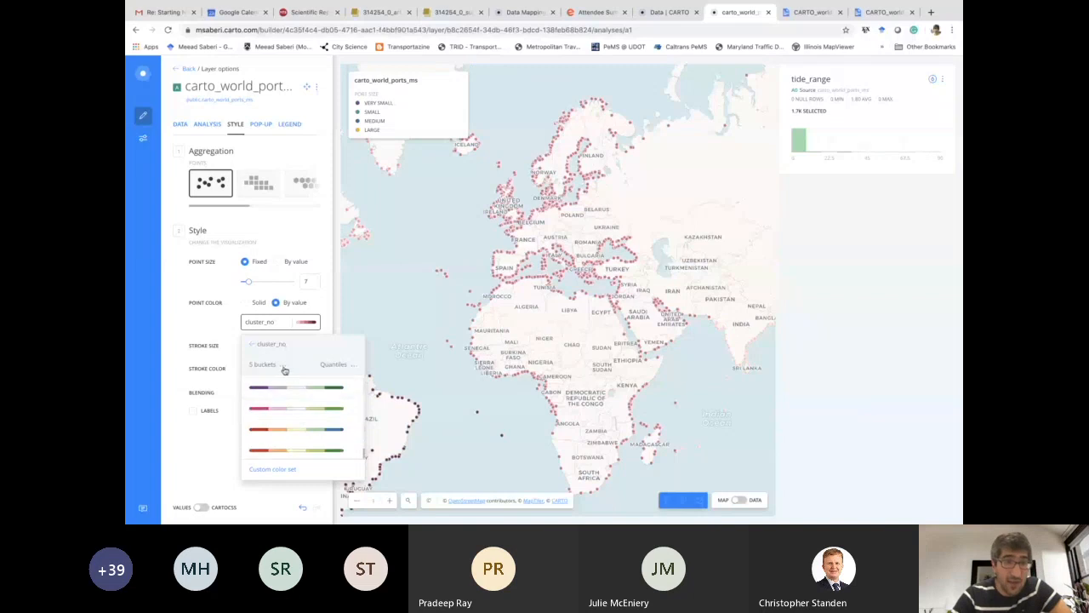
{"action": "left_click", "coordinate": [286, 409]}
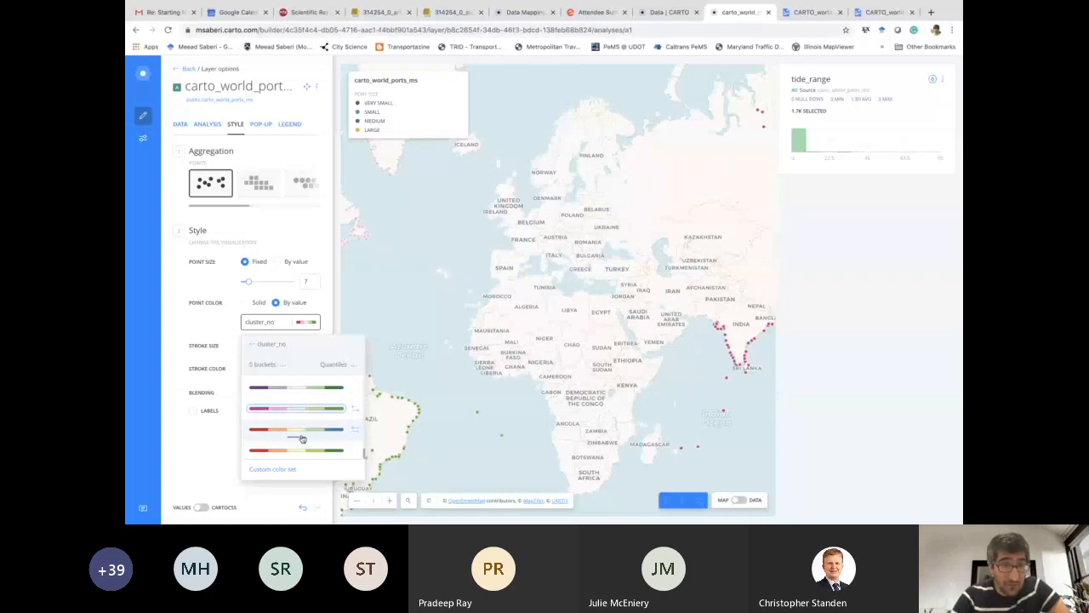
{"action": "left_click", "coordinate": [290, 449]}
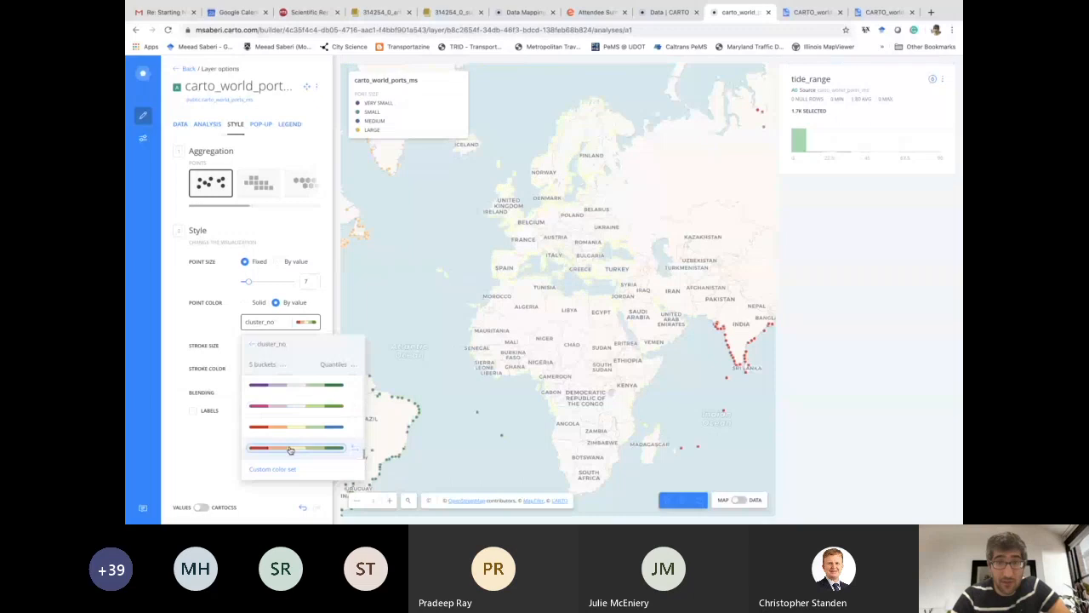
{"action": "scroll", "coordinate": [294, 429], "scroll_direction": "down", "scroll_amount": 3}
{"action": "scroll", "coordinate": [295, 430], "scroll_direction": "down", "scroll_amount": 3}
{"action": "scroll", "coordinate": [294, 435], "scroll_direction": "down", "scroll_amount": 4}
{"action": "scroll", "coordinate": [295, 435], "scroll_direction": "down", "scroll_amount": 4}
{"action": "scroll", "coordinate": [295, 434], "scroll_direction": "down", "scroll_amount": 2}
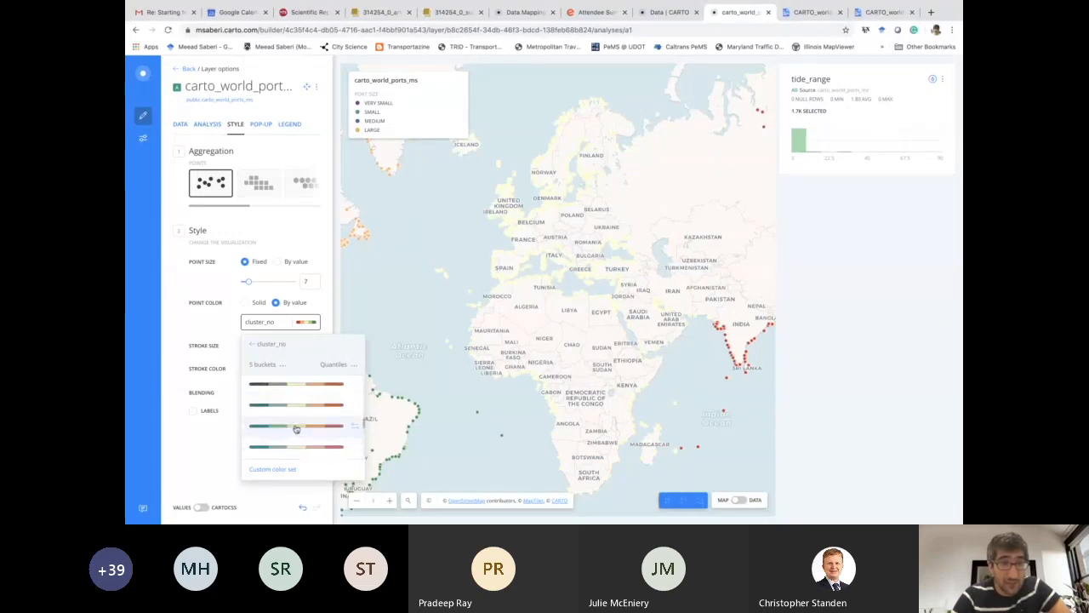
{"action": "left_click", "coordinate": [296, 427]}
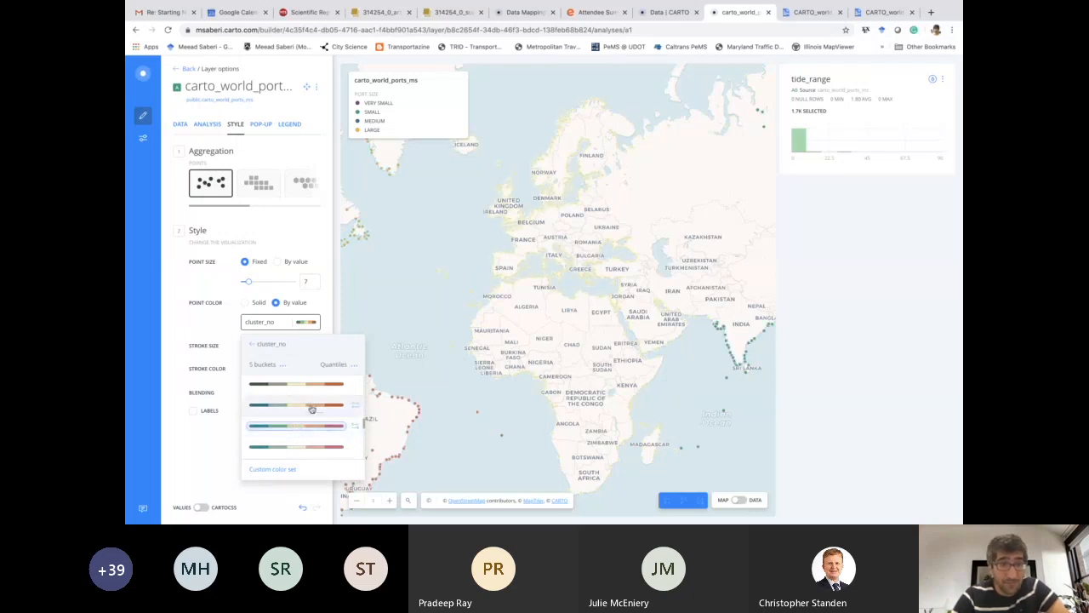
{"action": "left_click", "coordinate": [295, 424]}
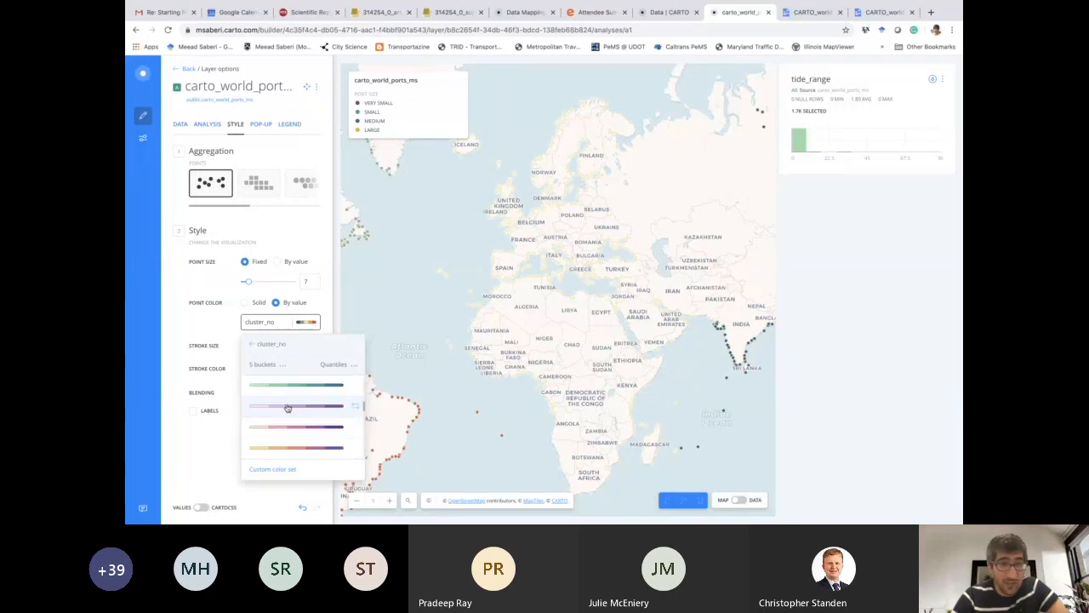
{"action": "left_click", "coordinate": [286, 407]}
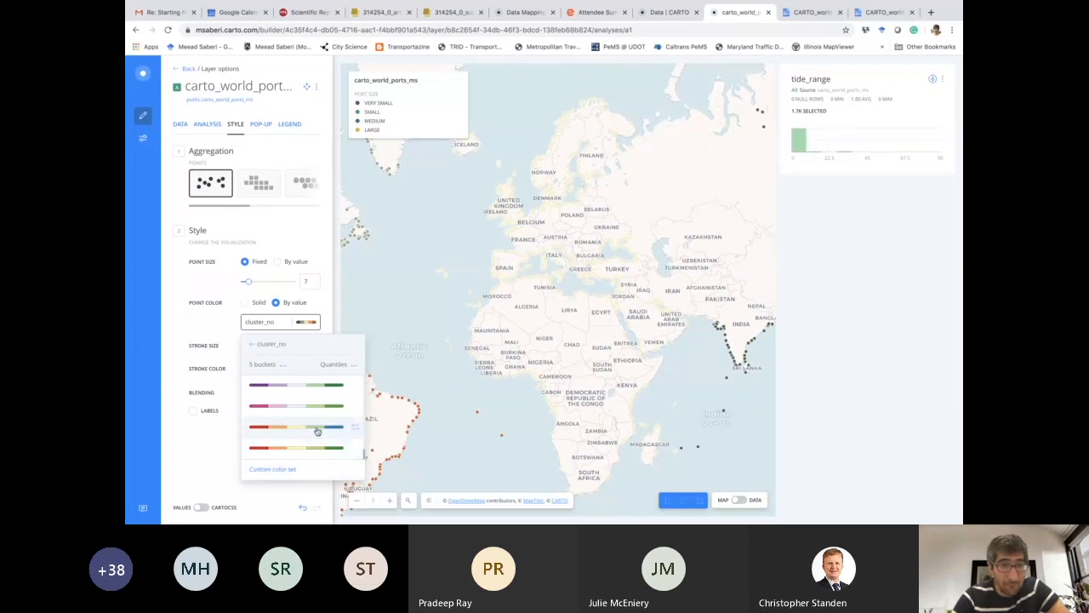
{"action": "scroll", "coordinate": [320, 410], "scroll_direction": "up", "scroll_amount": 10}
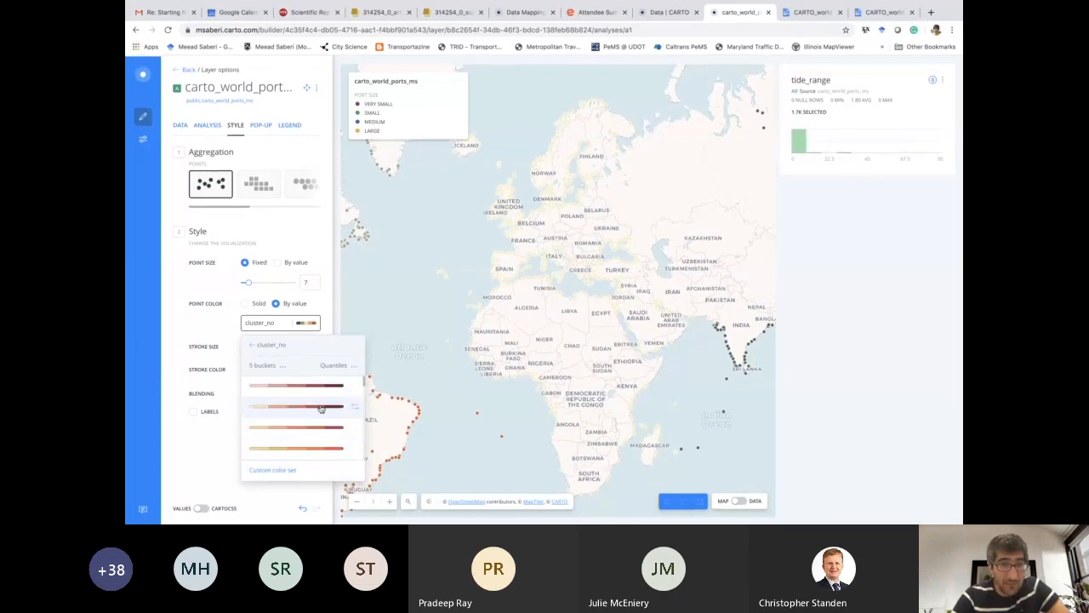
{"action": "scroll", "coordinate": [307, 400], "scroll_direction": "down", "scroll_amount": 5}
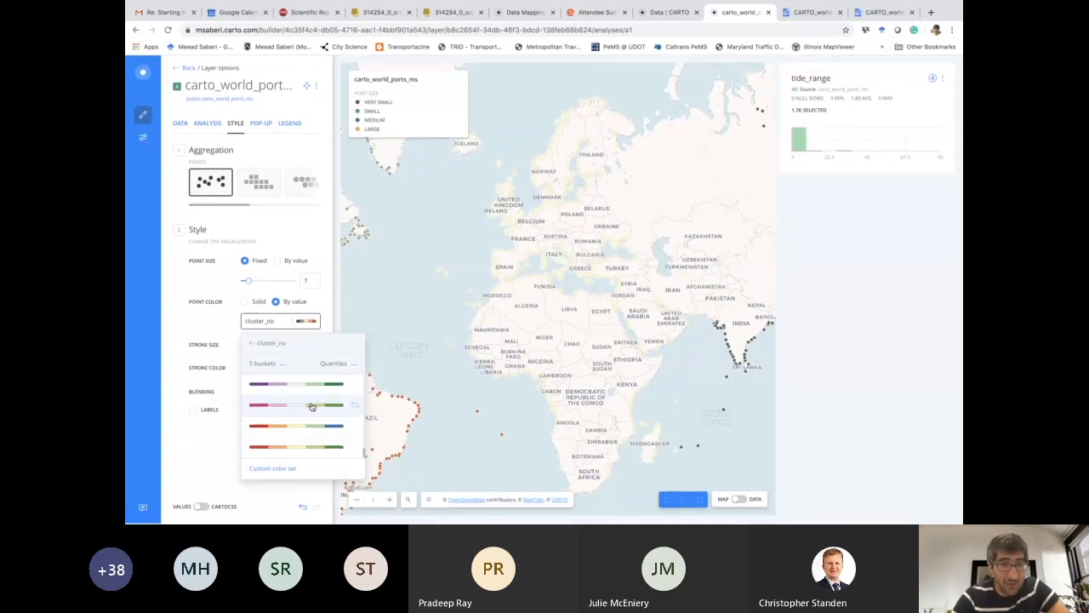
Step: Try the sequential yellow-to-dark-blue colour ramp on the cluster_no points
{"action": "left_click", "coordinate": [353, 368]}
{"action": "left_click", "coordinate": [254, 344]}
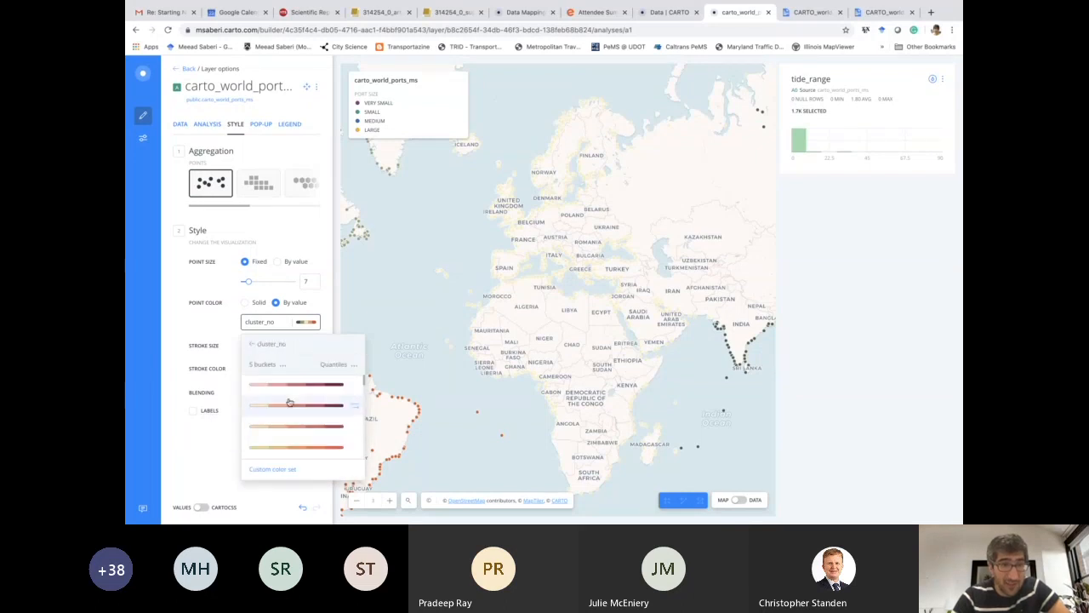
{"action": "scroll", "coordinate": [301, 413], "scroll_direction": "down", "scroll_amount": 3}
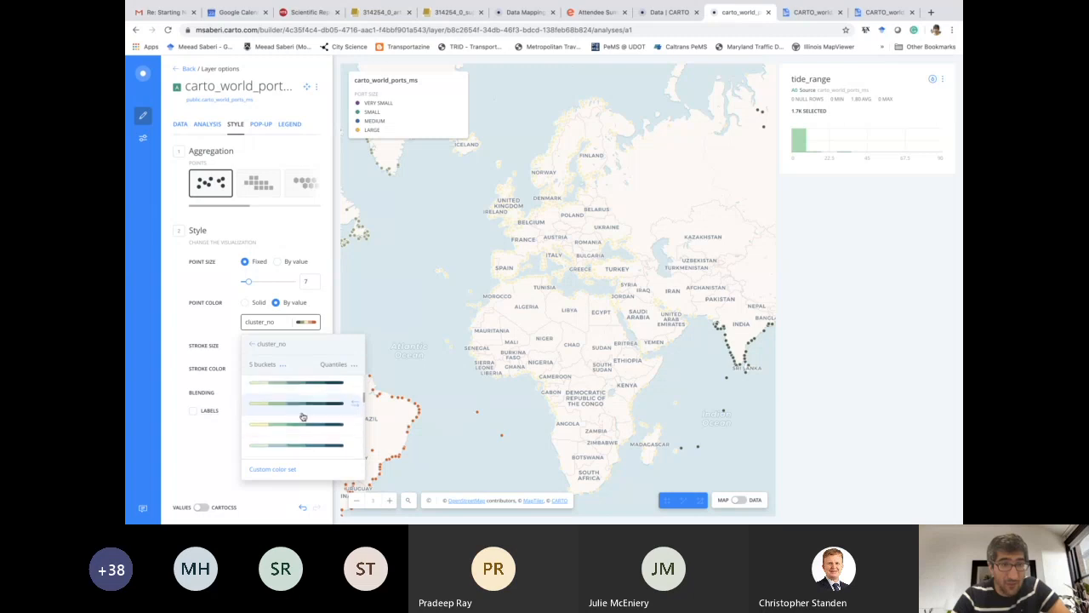
{"action": "scroll", "coordinate": [302, 419], "scroll_direction": "down", "scroll_amount": 3}
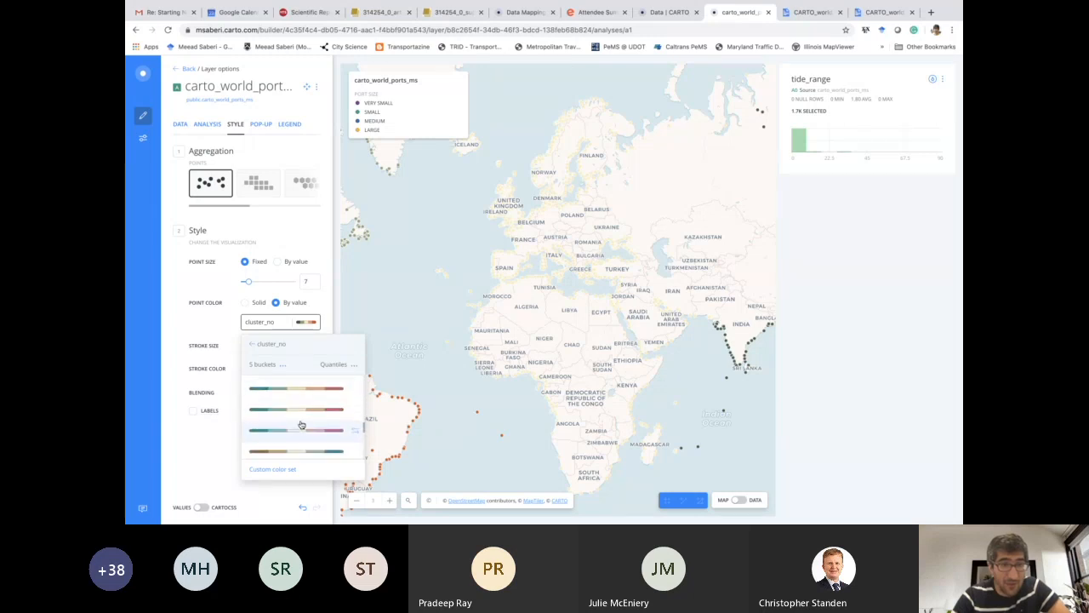
{"action": "scroll", "coordinate": [301, 423], "scroll_direction": "down", "scroll_amount": 1}
{"action": "left_click", "coordinate": [293, 419]}
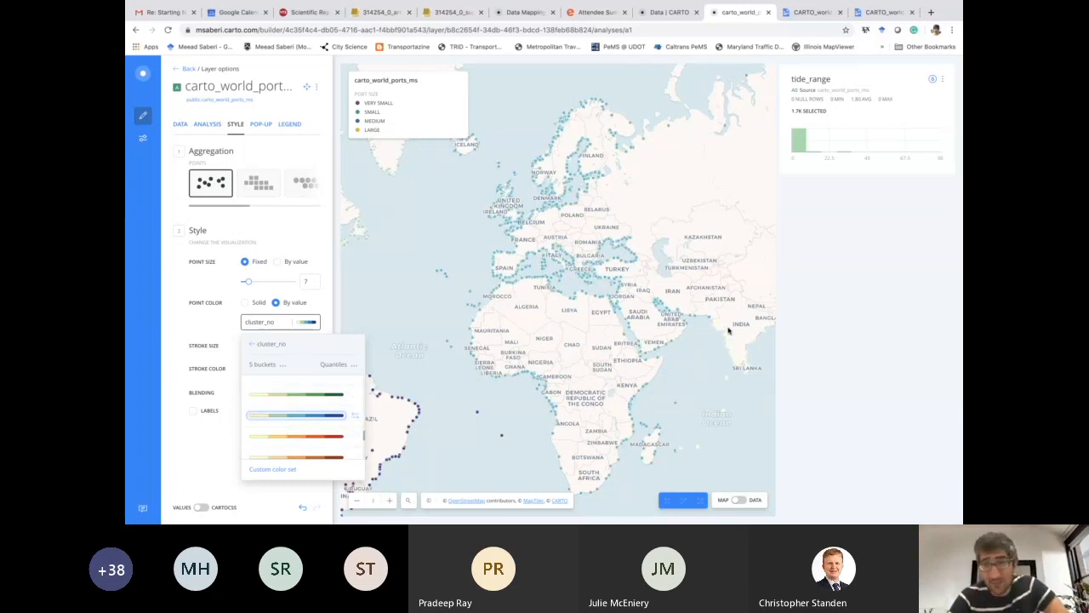
{"action": "left_click", "coordinate": [521, 260]}
Step: Set the fixed point size to 10 and the points' stroke colour to black
{"action": "left_click", "coordinate": [310, 282]}
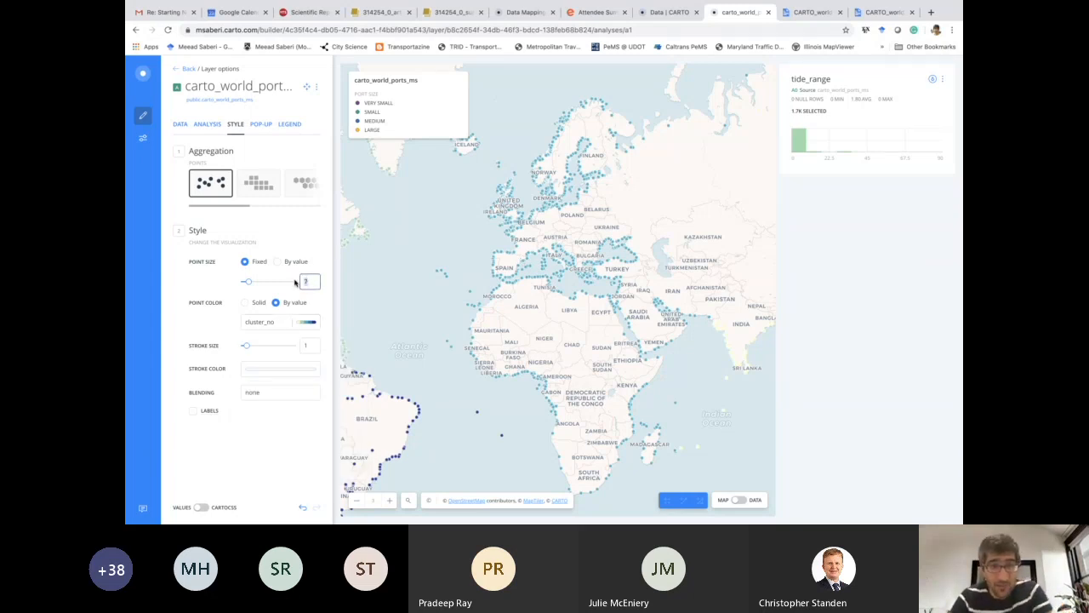
{"action": "type", "text": "10"}
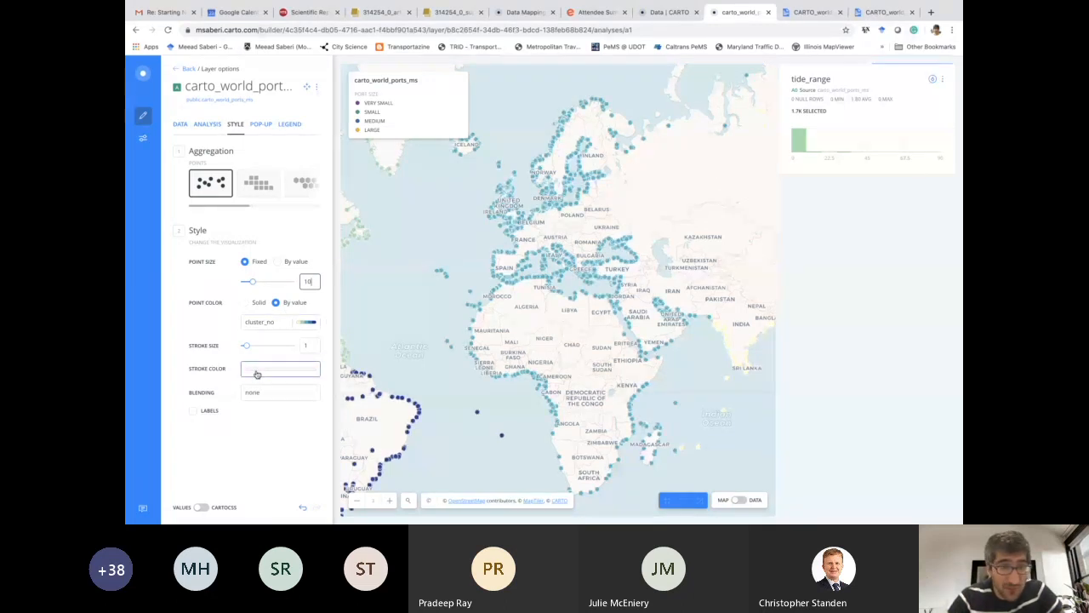
{"action": "left_click", "coordinate": [257, 373]}
{"action": "left_click_drag", "start_coordinate": [253, 431], "coordinate": [189, 450]}
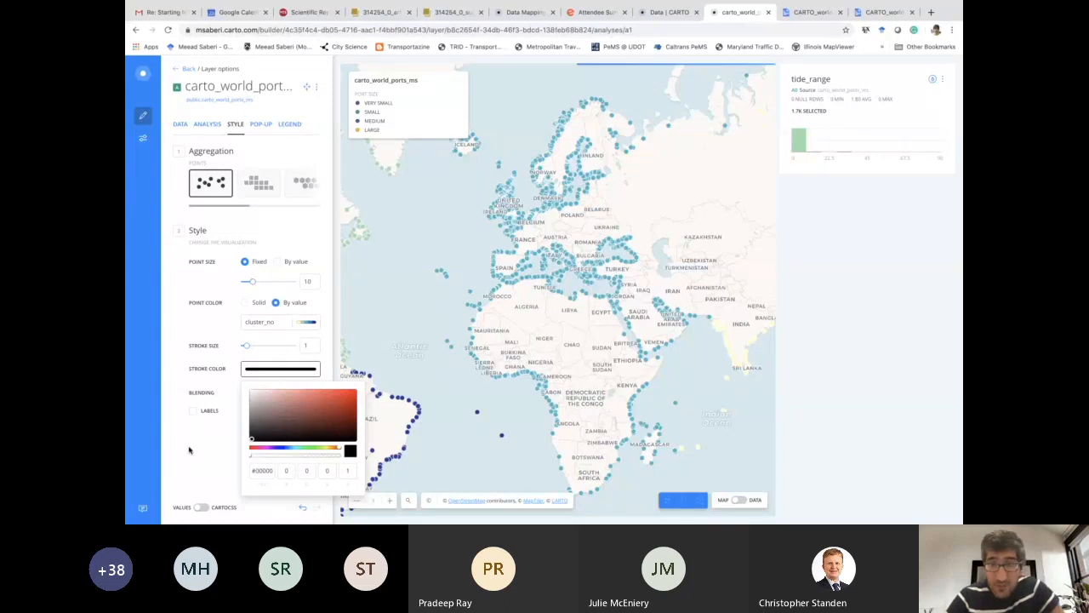
{"action": "left_click", "coordinate": [189, 450]}
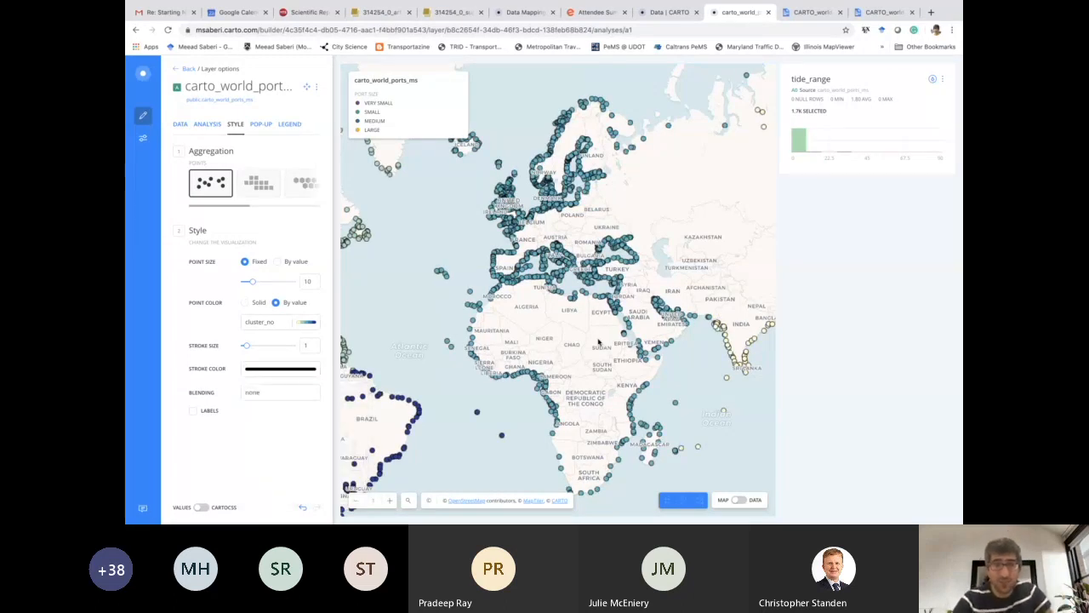
Step: Apply the diverging red-to-blue colour ramp to the cluster_no points, with the whole world map in view
{"action": "left_click_drag", "start_coordinate": [598, 341], "coordinate": [613, 346]}
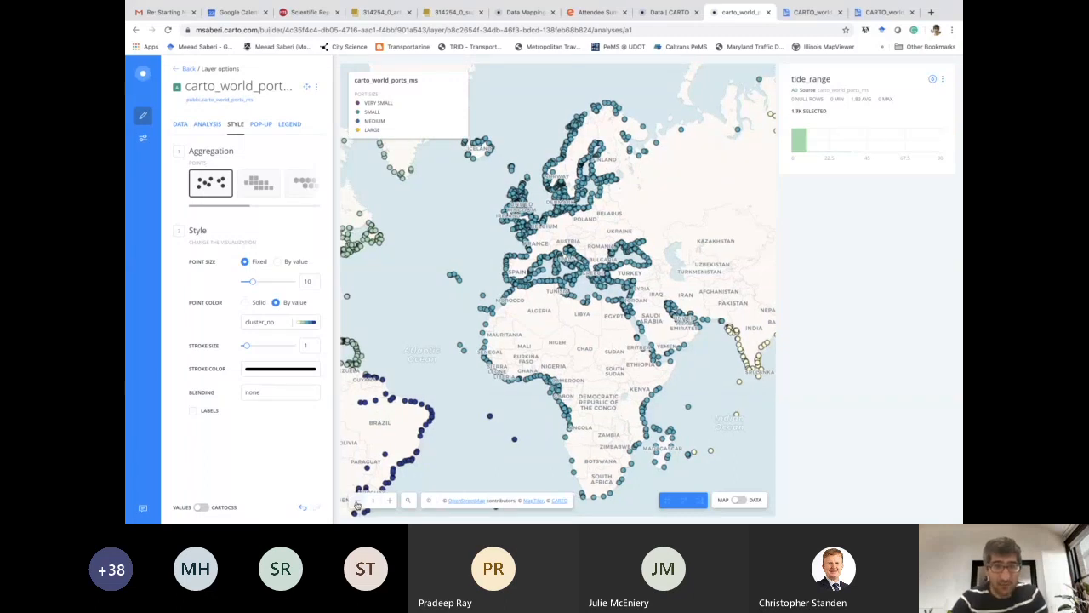
{"action": "left_click", "coordinate": [356, 501]}
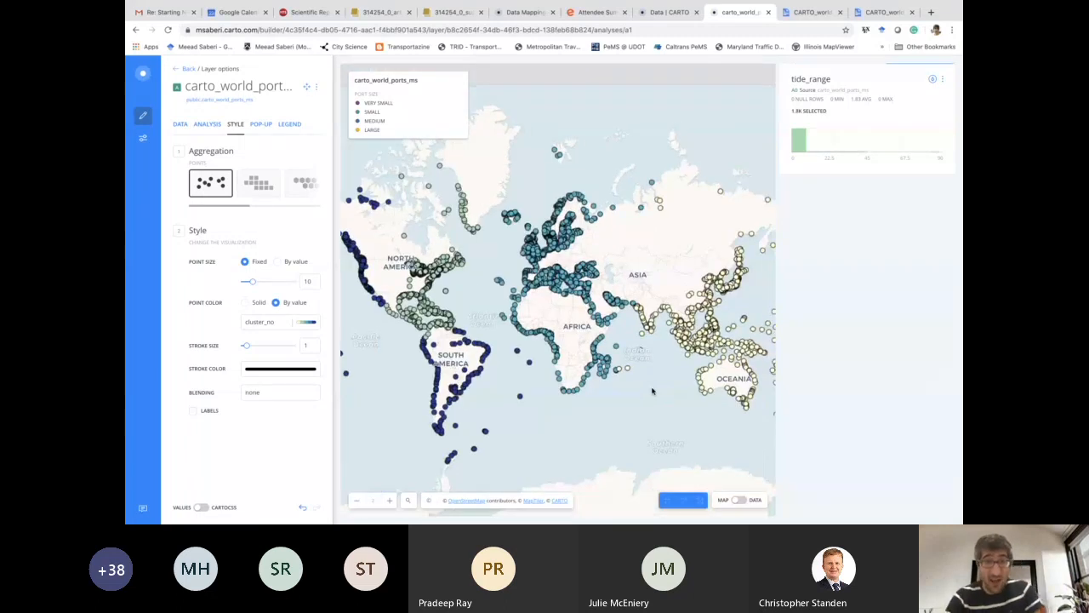
{"action": "left_click", "coordinate": [292, 322]}
{"action": "scroll", "coordinate": [294, 411], "scroll_direction": "down", "scroll_amount": 2}
{"action": "left_click", "coordinate": [287, 427]}
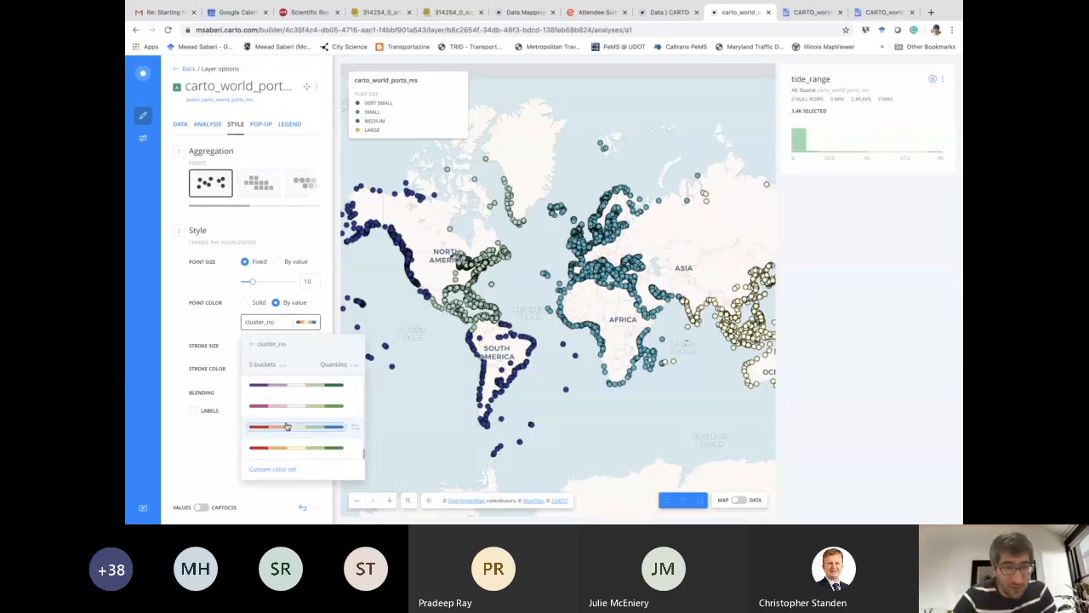
{"action": "left_click", "coordinate": [396, 419]}
Step: Examine how the five coloured port clusters are distributed across the continents and around the Pacific
{"action": "left_click_drag", "start_coordinate": [648, 405], "coordinate": [607, 411]}
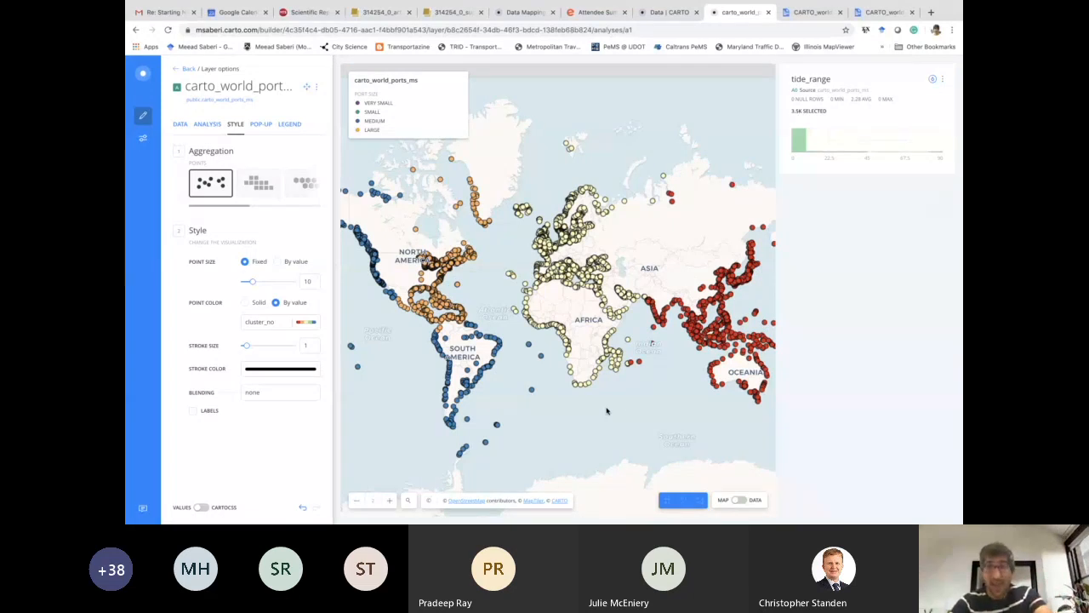
{"action": "left_click_drag", "start_coordinate": [659, 402], "coordinate": [608, 407]}
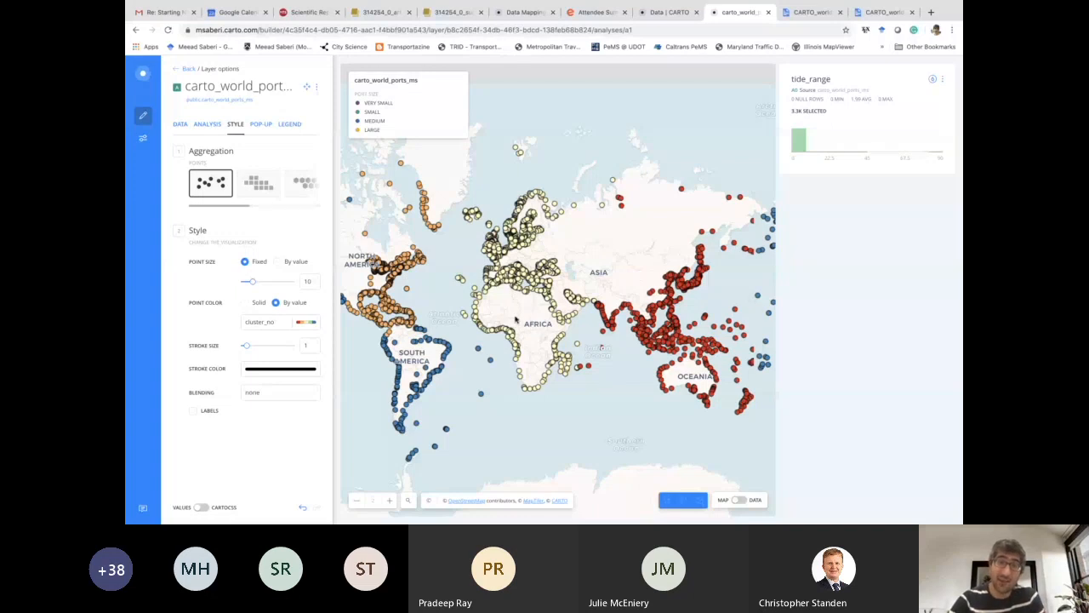
{"action": "left_click_drag", "start_coordinate": [514, 319], "coordinate": [712, 354]}
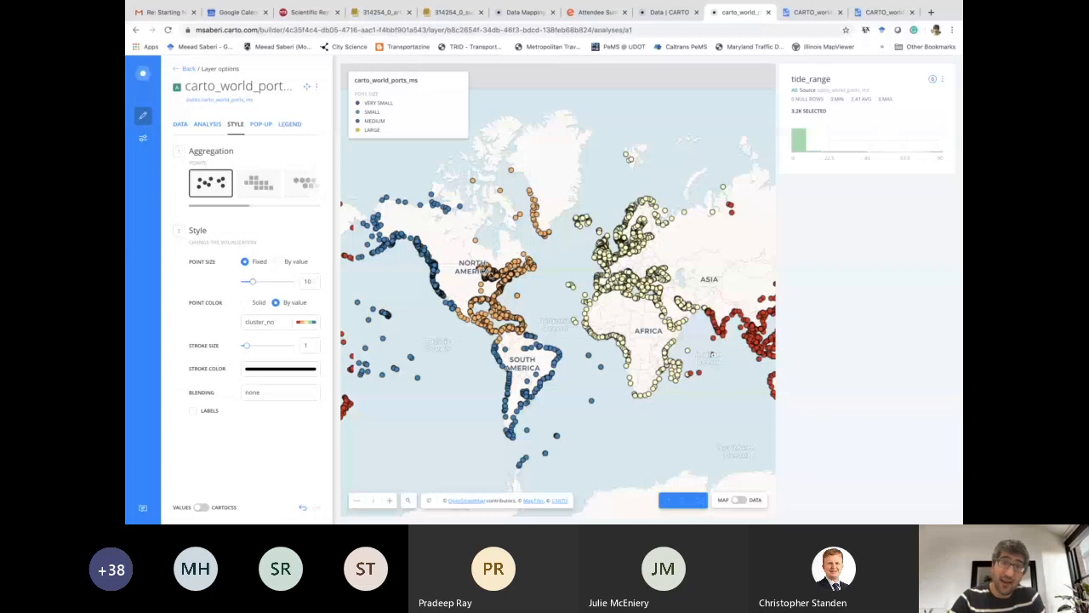
{"action": "left_click_drag", "start_coordinate": [446, 349], "coordinate": [516, 341]}
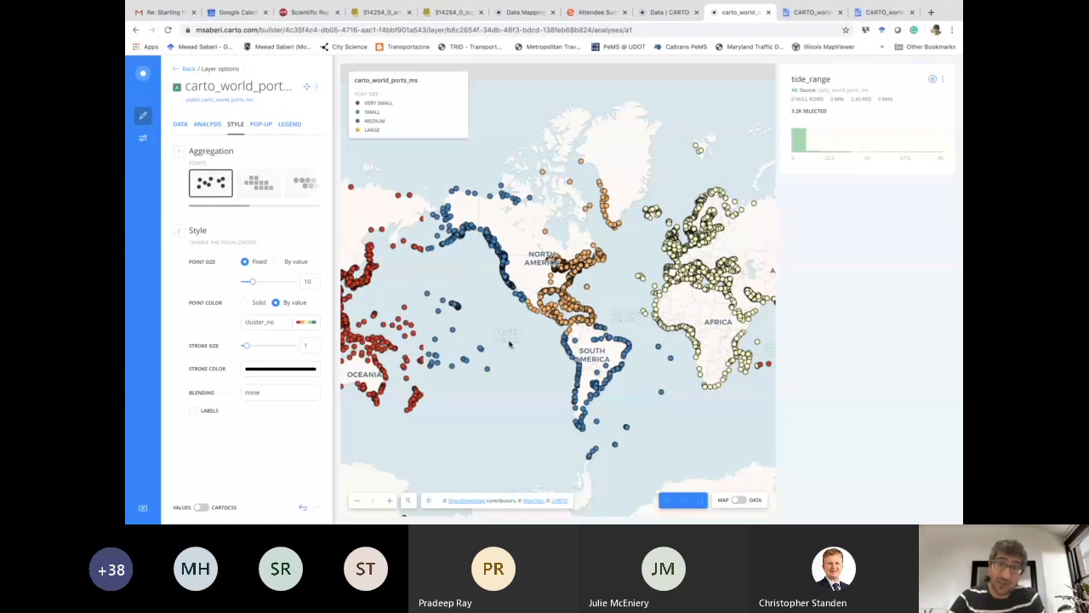
{"action": "left_click_drag", "start_coordinate": [569, 378], "coordinate": [508, 348]}
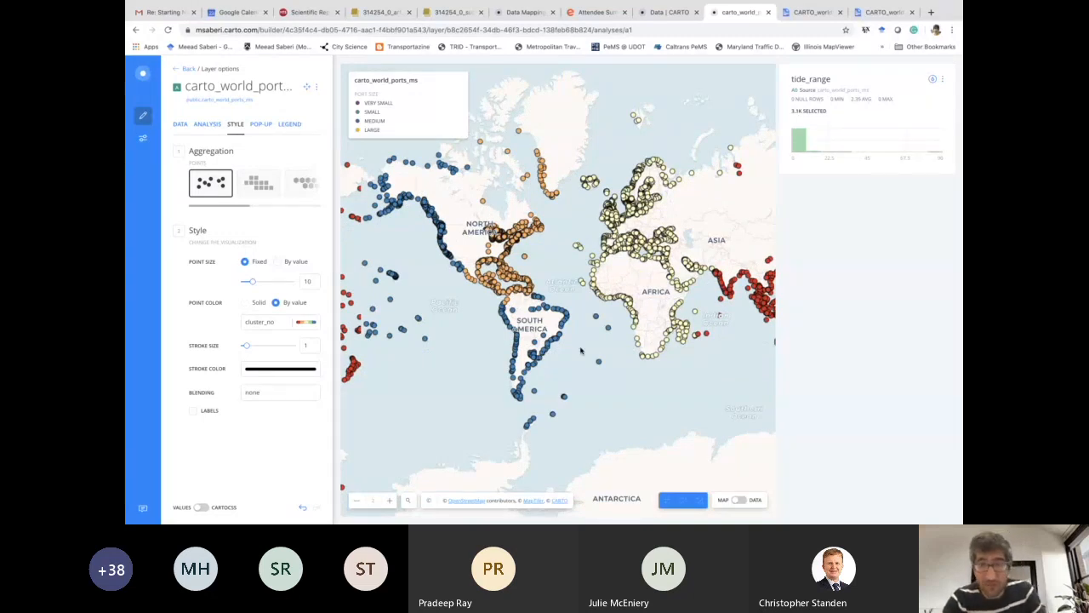
{"action": "left_click_drag", "start_coordinate": [598, 379], "coordinate": [650, 324]}
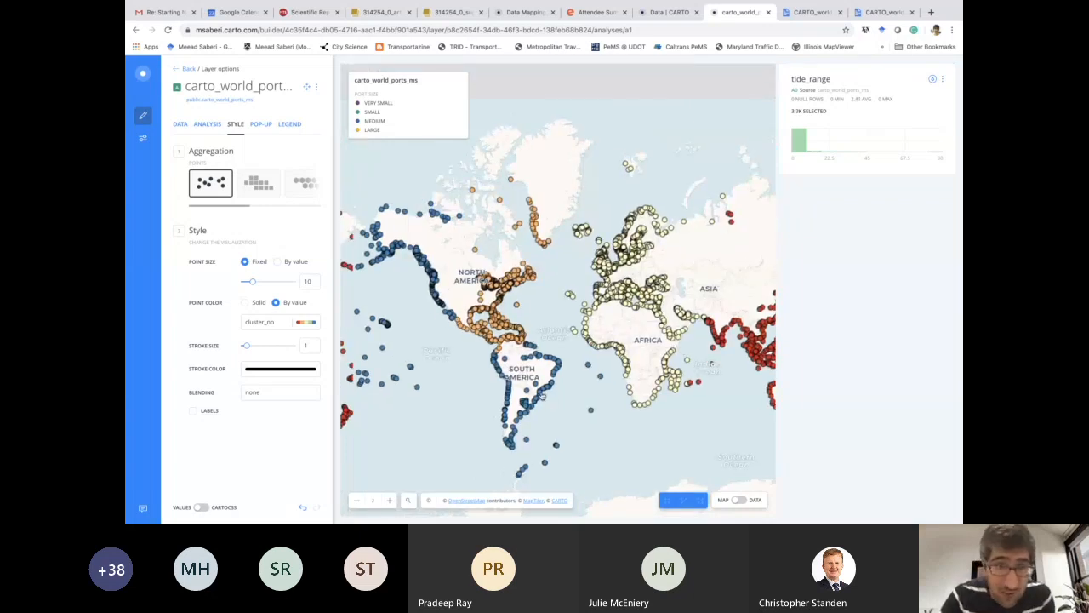
{"action": "left_click_drag", "start_coordinate": [456, 389], "coordinate": [455, 371]}
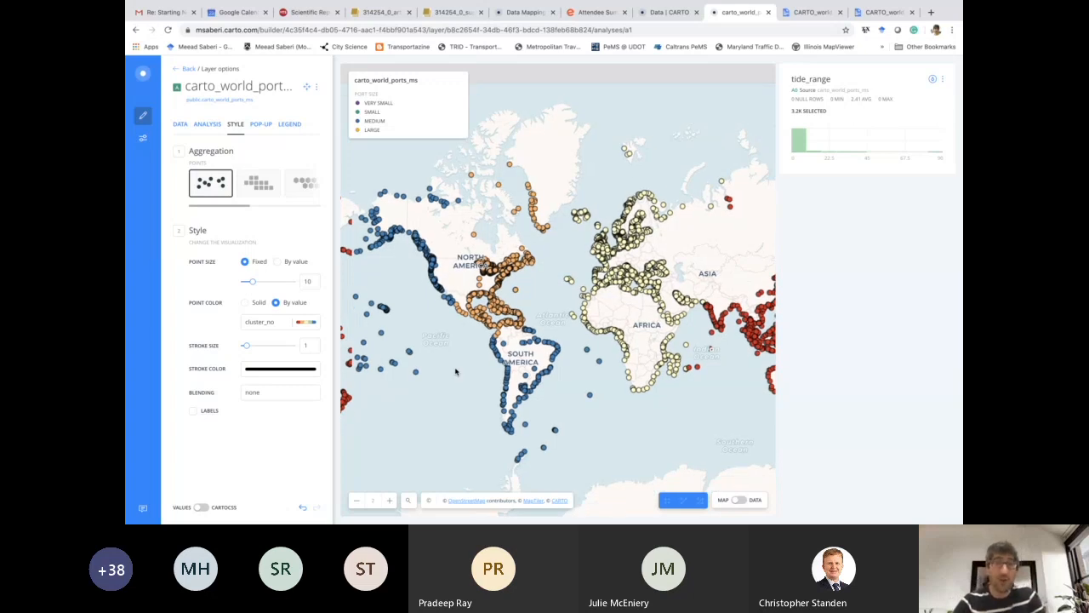
{"action": "left_click_drag", "start_coordinate": [634, 401], "coordinate": [559, 391]}
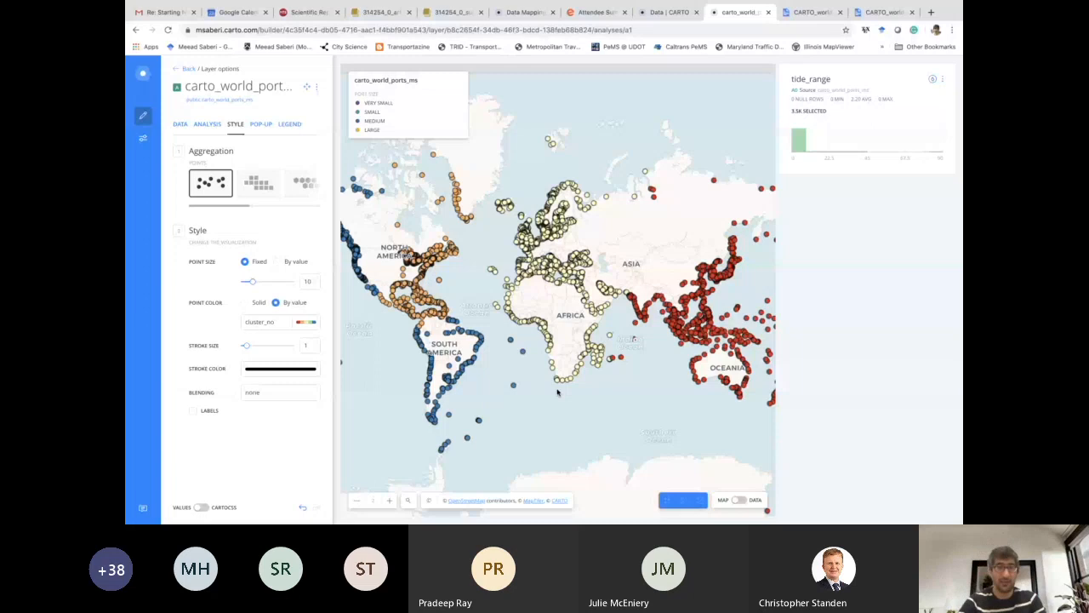
Step: Size the port points by their tide_range values, with point sizes ranging from 3 to 16
{"action": "left_click", "coordinate": [206, 125]}
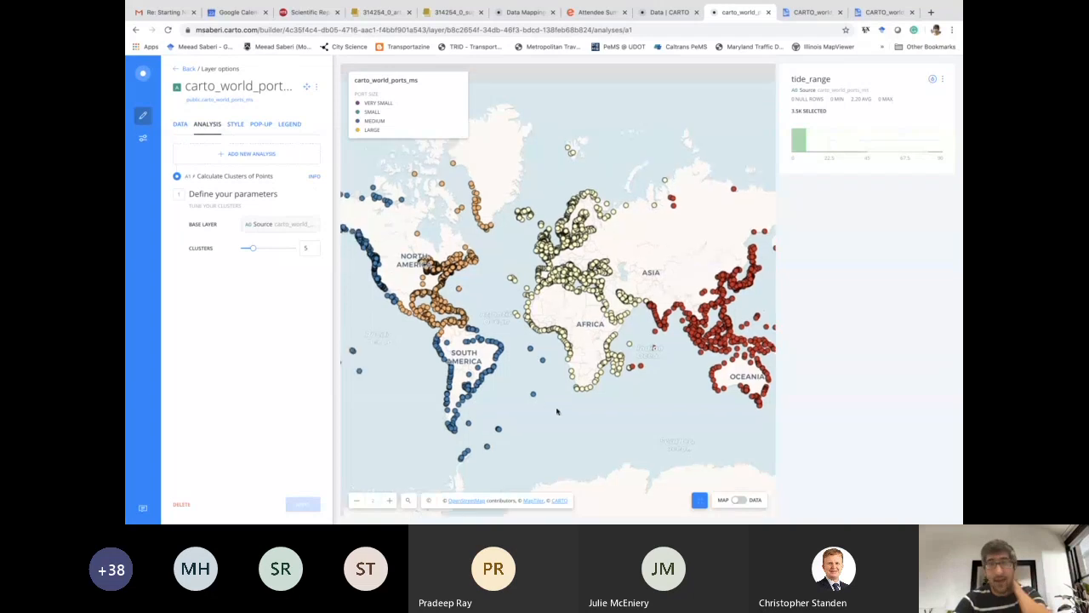
{"action": "left_click", "coordinate": [236, 125]}
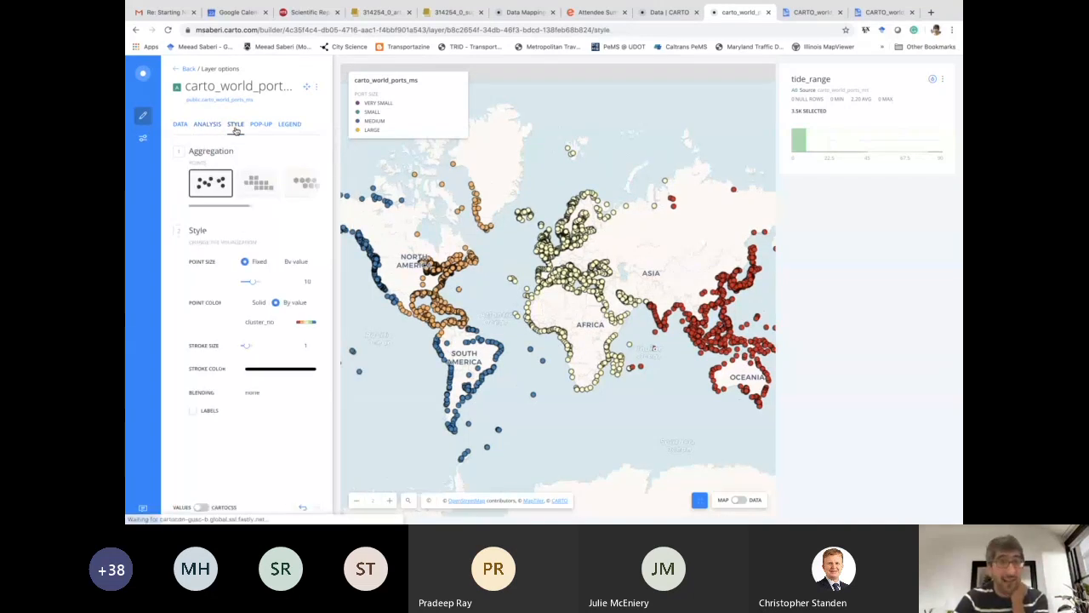
{"action": "left_click", "coordinate": [277, 262]}
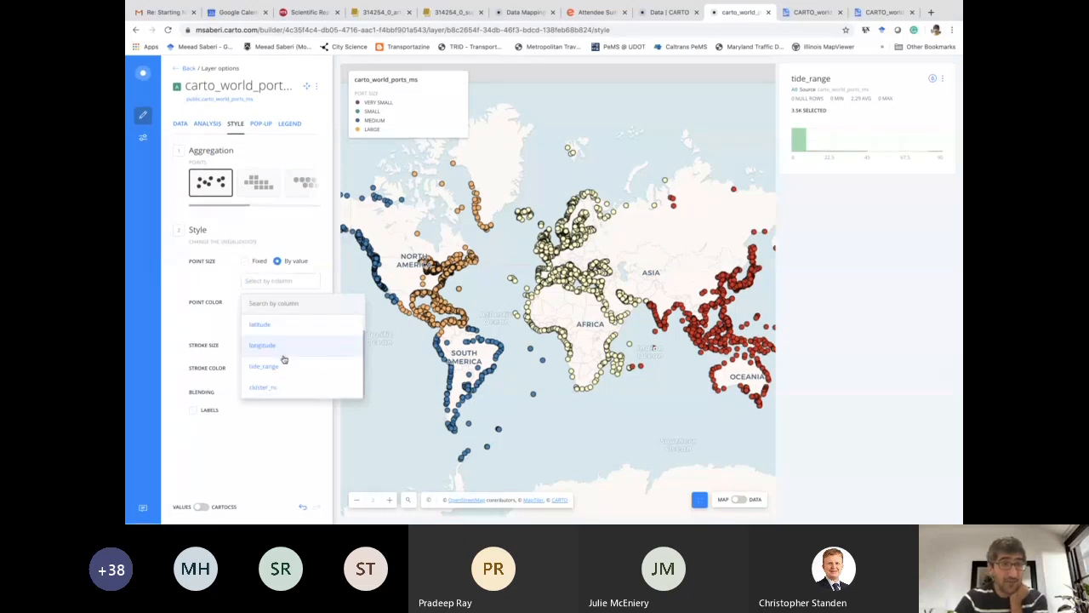
{"action": "left_click", "coordinate": [267, 367]}
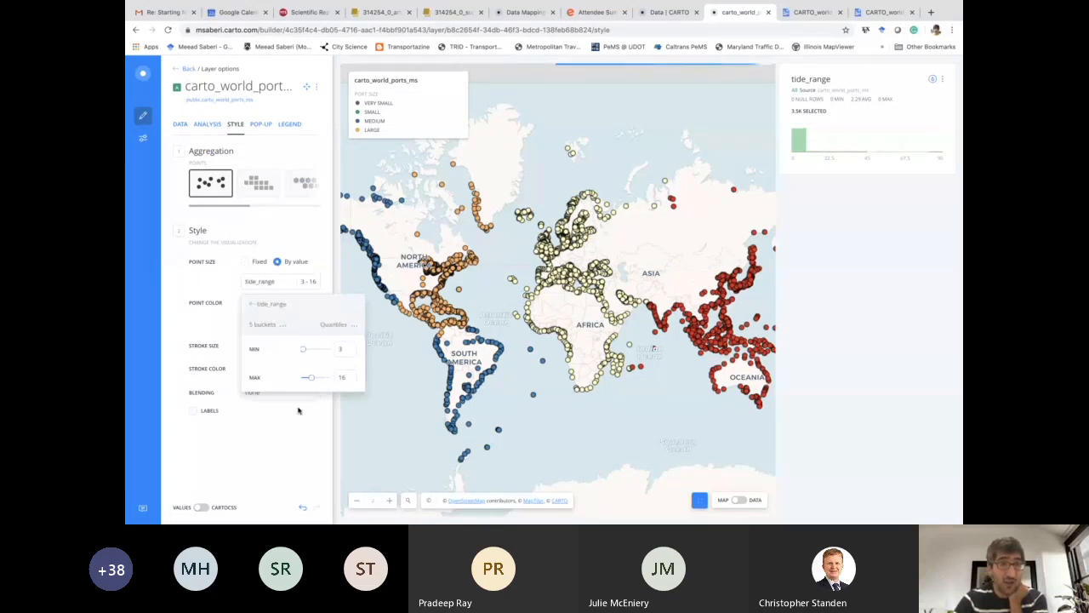
{"action": "left_click", "coordinate": [279, 434]}
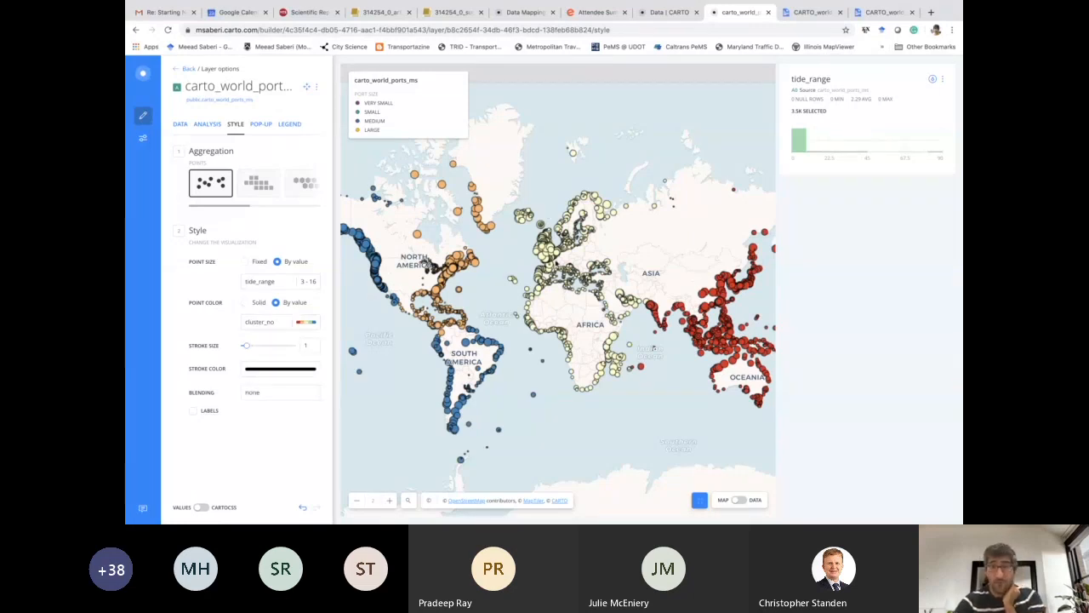
Step: Switch to Acrobat and read the "Publish your map" section of the workshop PDF
{"action": "key", "text": "ctrl+Up"}
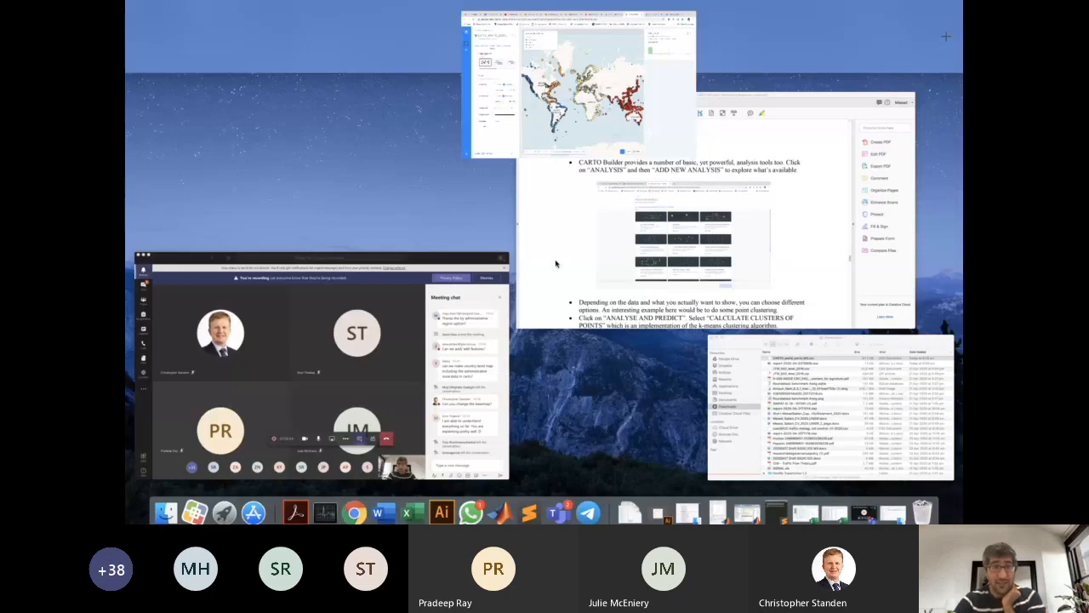
{"action": "left_click", "coordinate": [483, 315]}
{"action": "scroll", "coordinate": [477, 317], "scroll_direction": "down", "scroll_amount": 4}
{"action": "scroll", "coordinate": [476, 315], "scroll_direction": "down", "scroll_amount": 5}
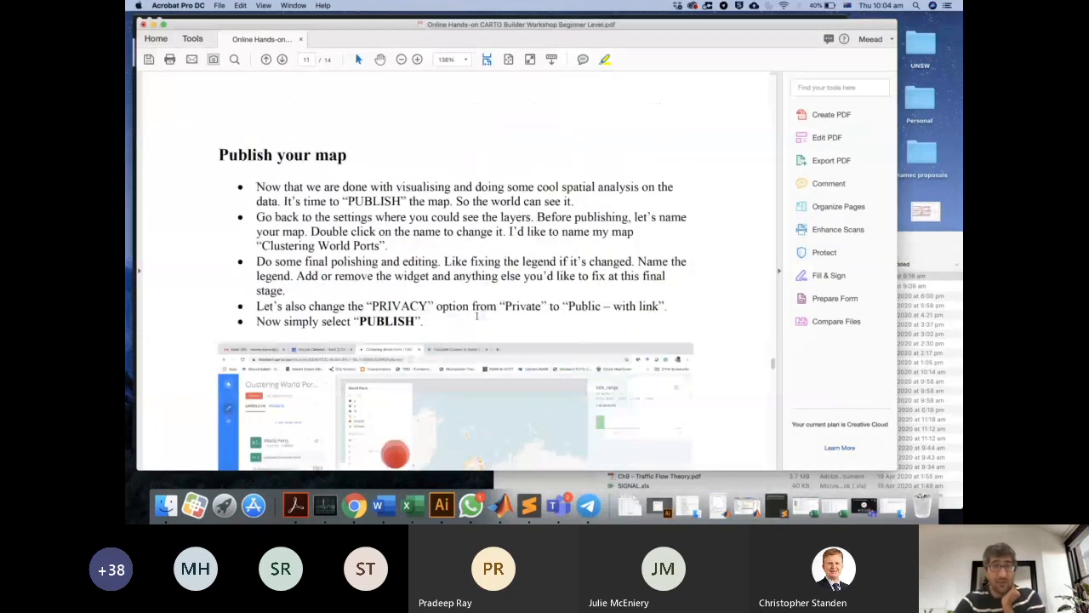
Step: Switch to Microsoft Teams to check the meeting chat, and return to the ports map in Chrome
{"action": "key", "text": "ctrl+Up"}
{"action": "left_click", "coordinate": [478, 319]}
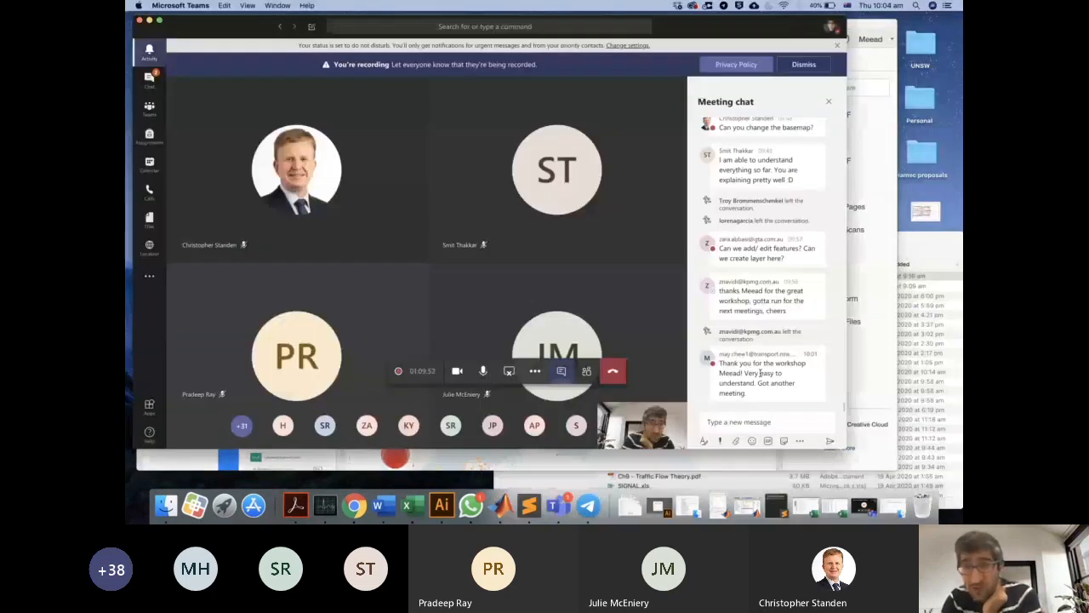
{"action": "key", "text": "ctrl+Up"}
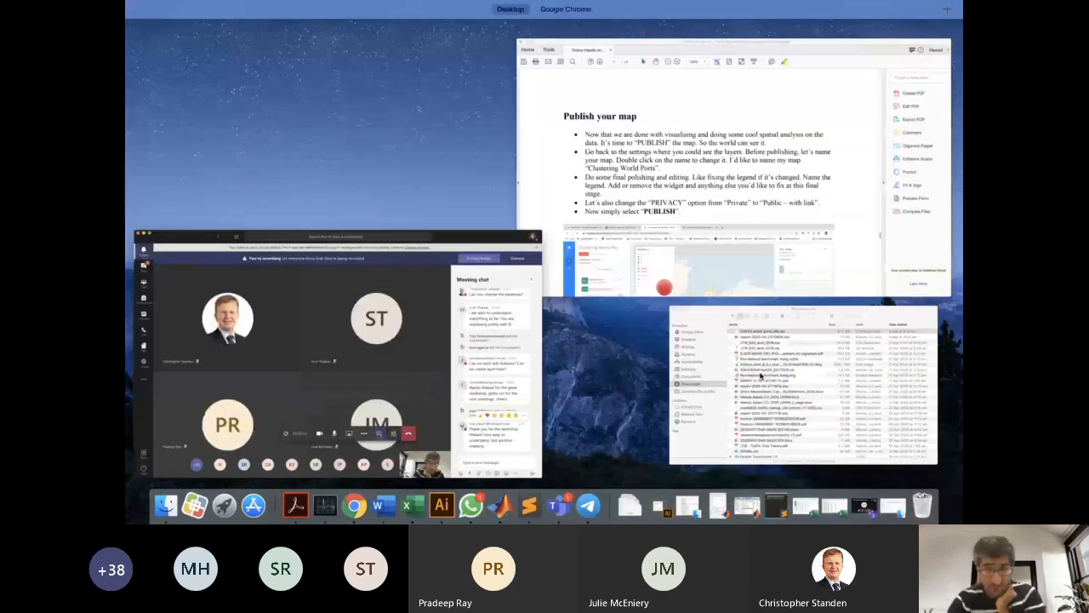
{"action": "left_click", "coordinate": [468, 283]}
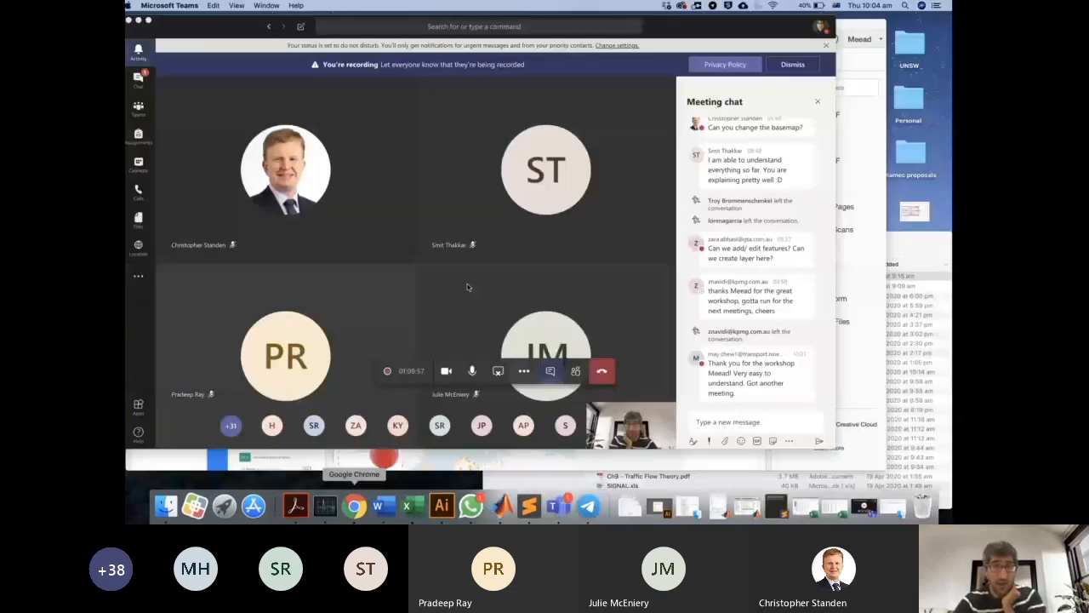
{"action": "key", "text": "ctrl+Right"}
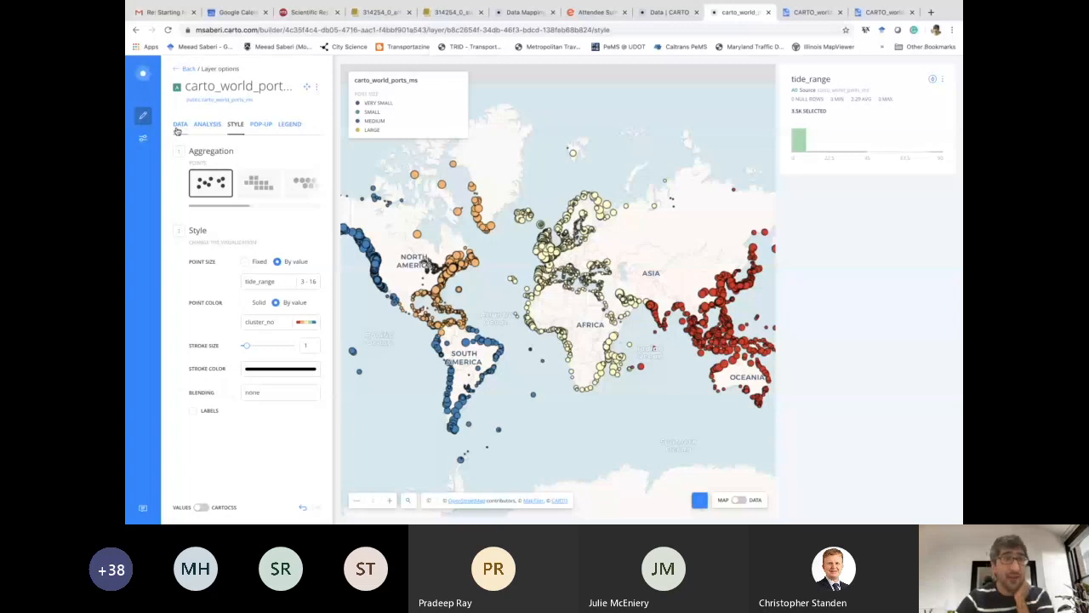
Step: Return to the map's layer overview and set the map's privacy to Public
{"action": "left_click", "coordinate": [184, 71]}
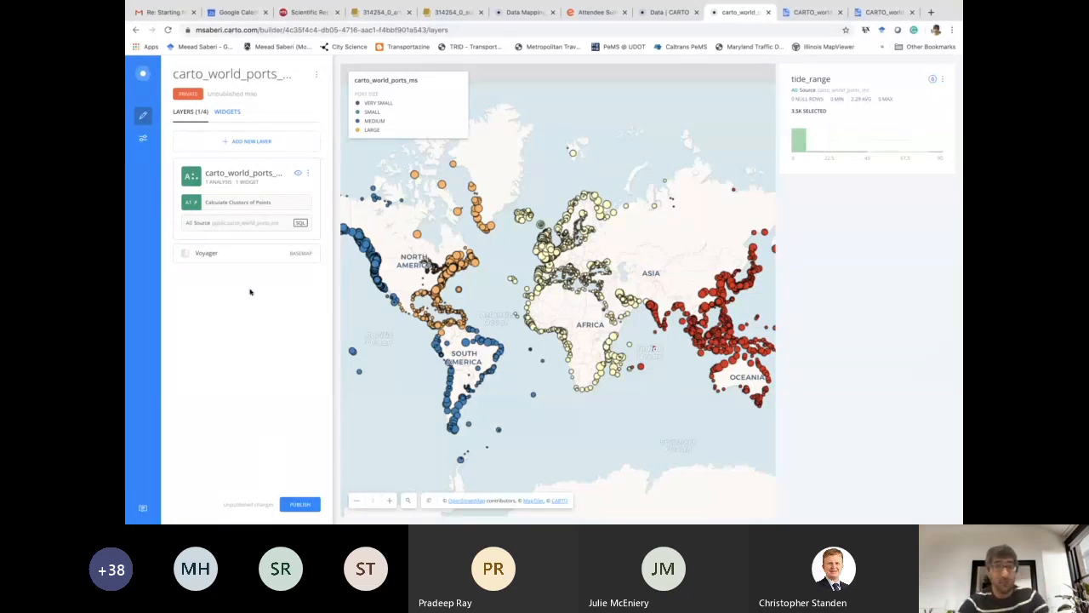
{"action": "left_click", "coordinate": [187, 95]}
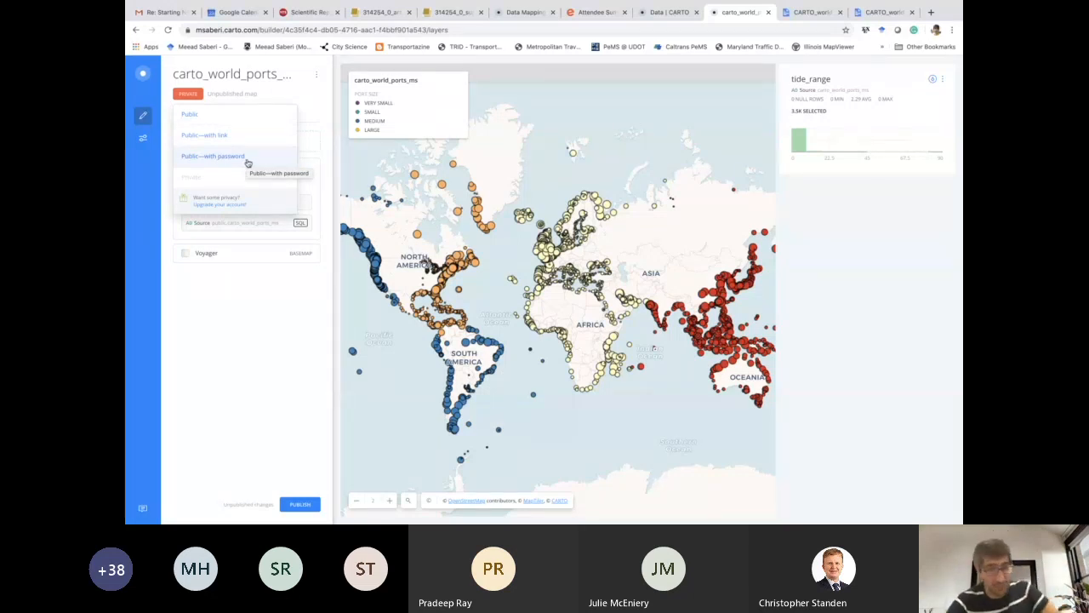
{"action": "left_click", "coordinate": [201, 118]}
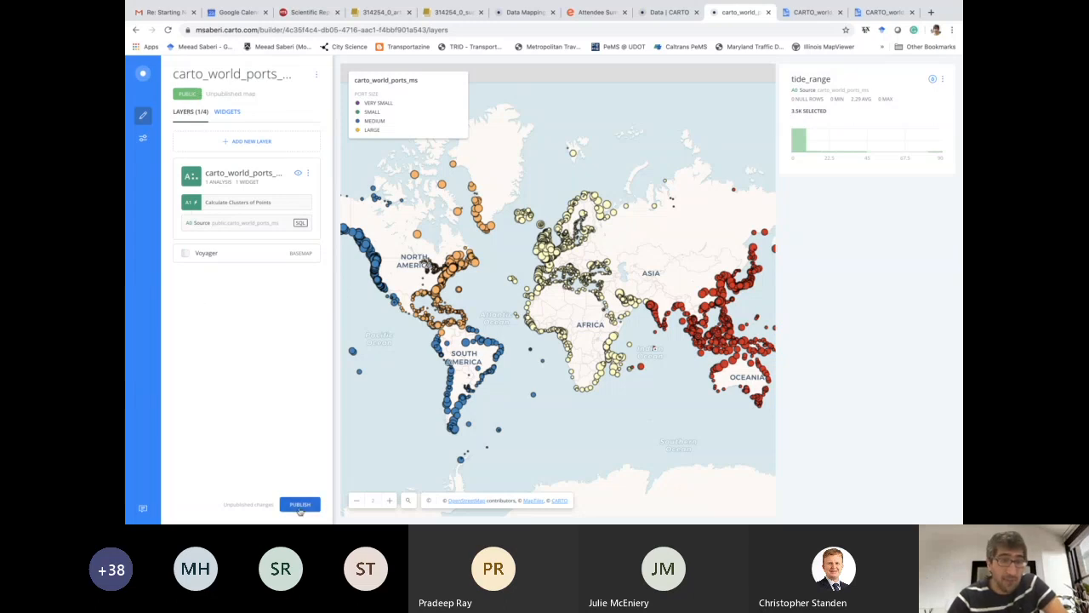
Step: Publish the carto_world_ports_ms map for public view, accepting the privacy change
{"action": "left_click", "coordinate": [299, 506]}
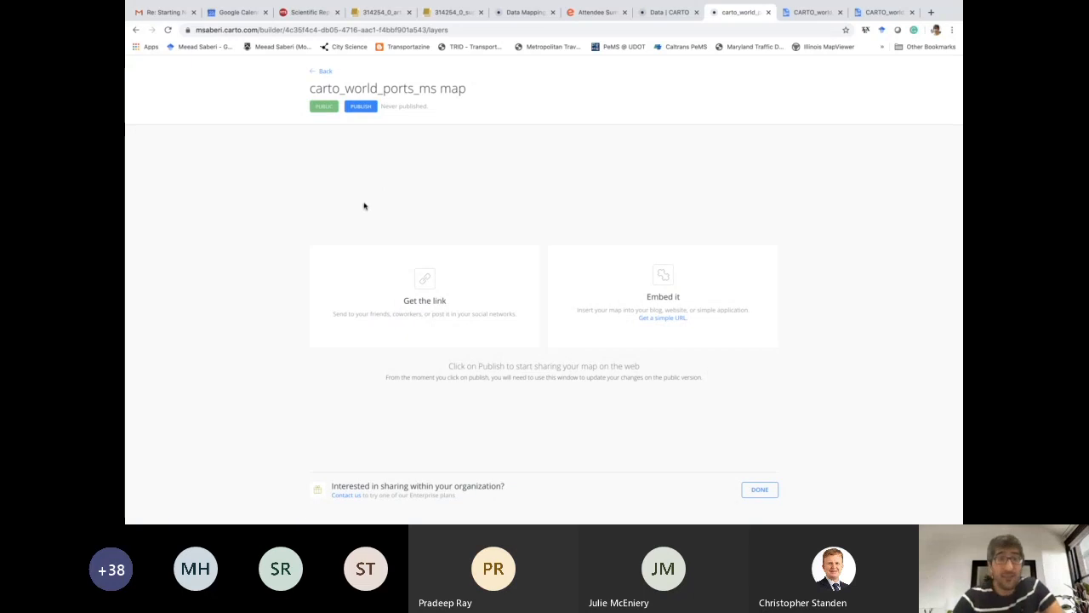
{"action": "left_click", "coordinate": [324, 106]}
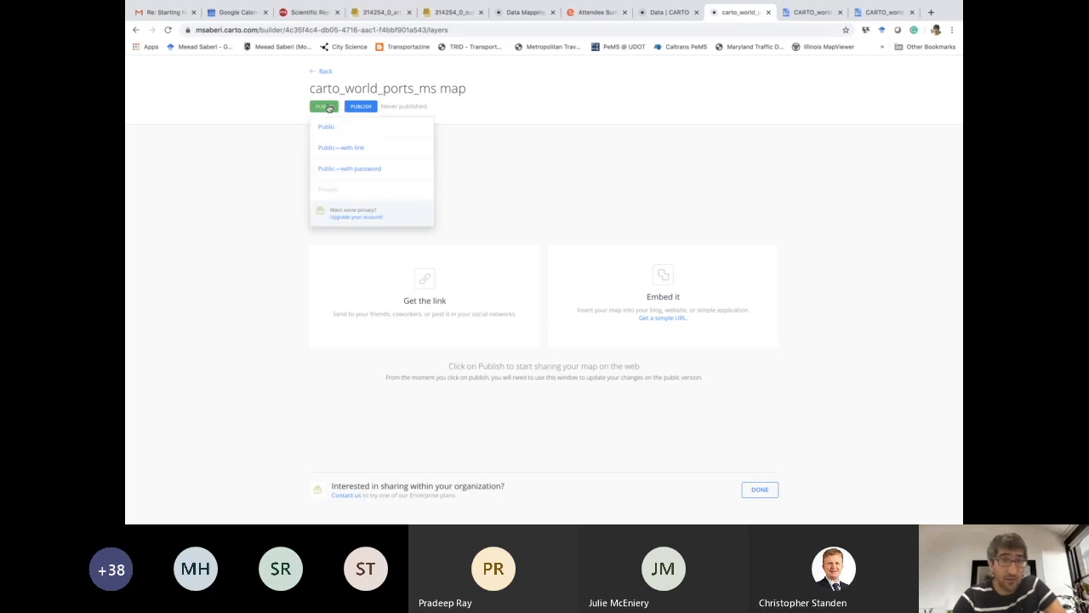
{"action": "left_click", "coordinate": [403, 106]}
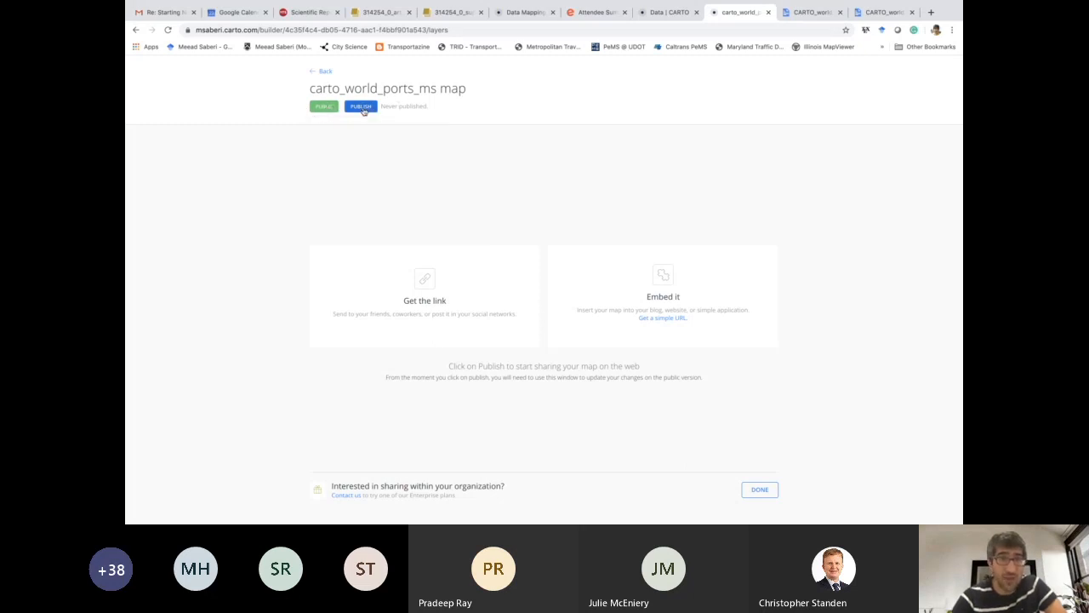
{"action": "left_click", "coordinate": [363, 109]}
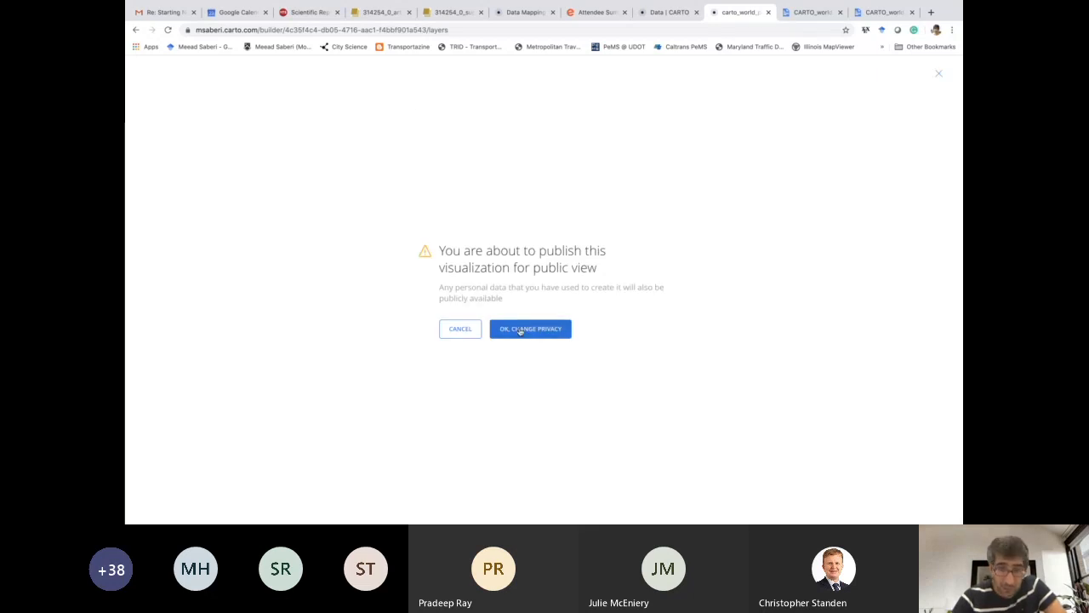
{"action": "left_click", "coordinate": [517, 327]}
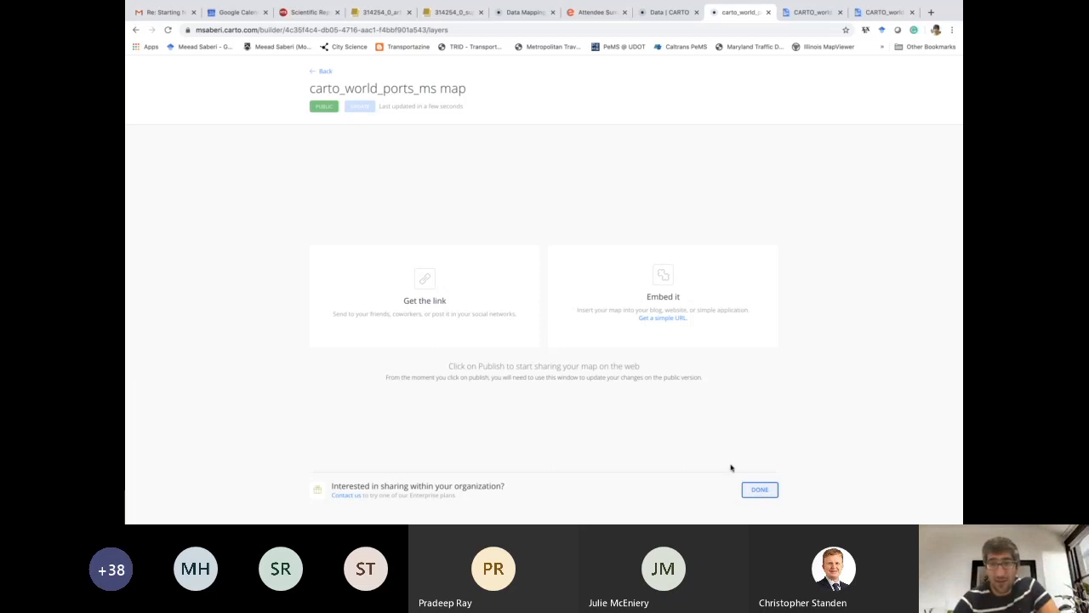
Step: Preview the map's embed page and update the published version from the map's sharing page
{"action": "left_click", "coordinate": [663, 318]}
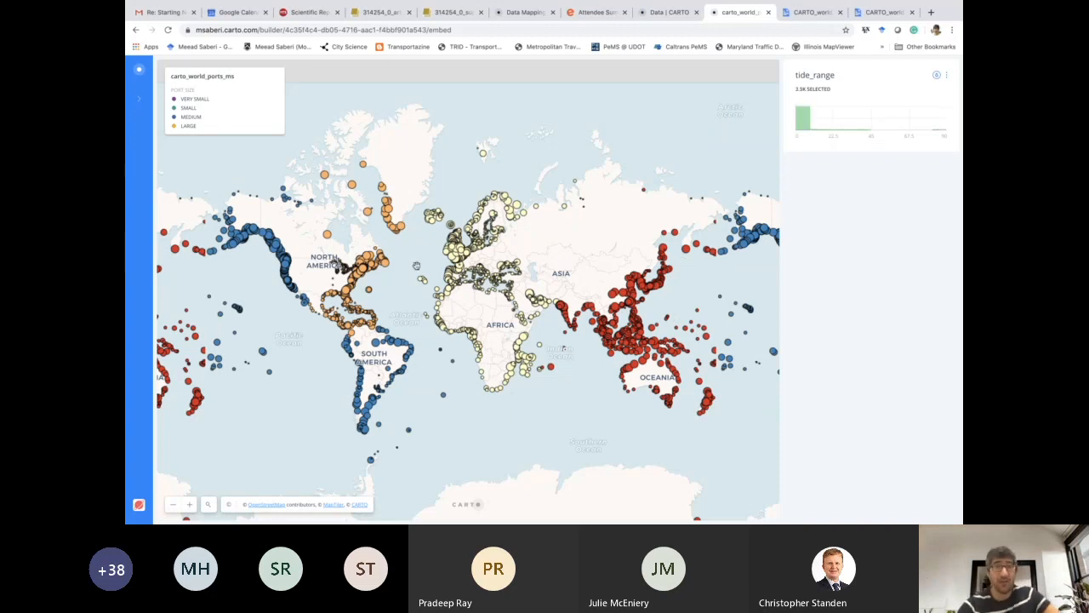
{"action": "left_click", "coordinate": [134, 32]}
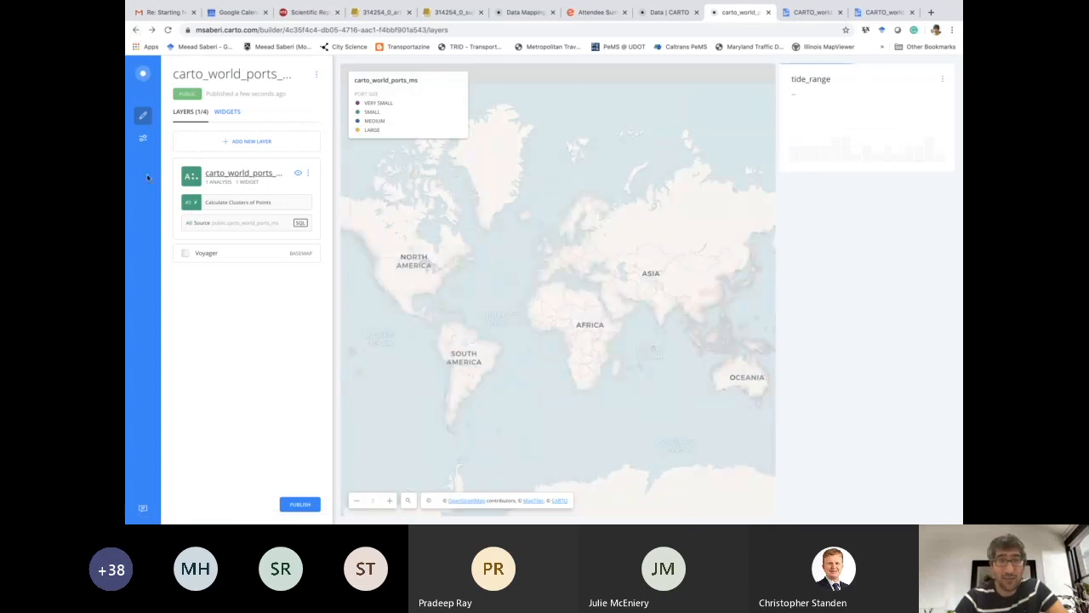
{"action": "left_click", "coordinate": [300, 505]}
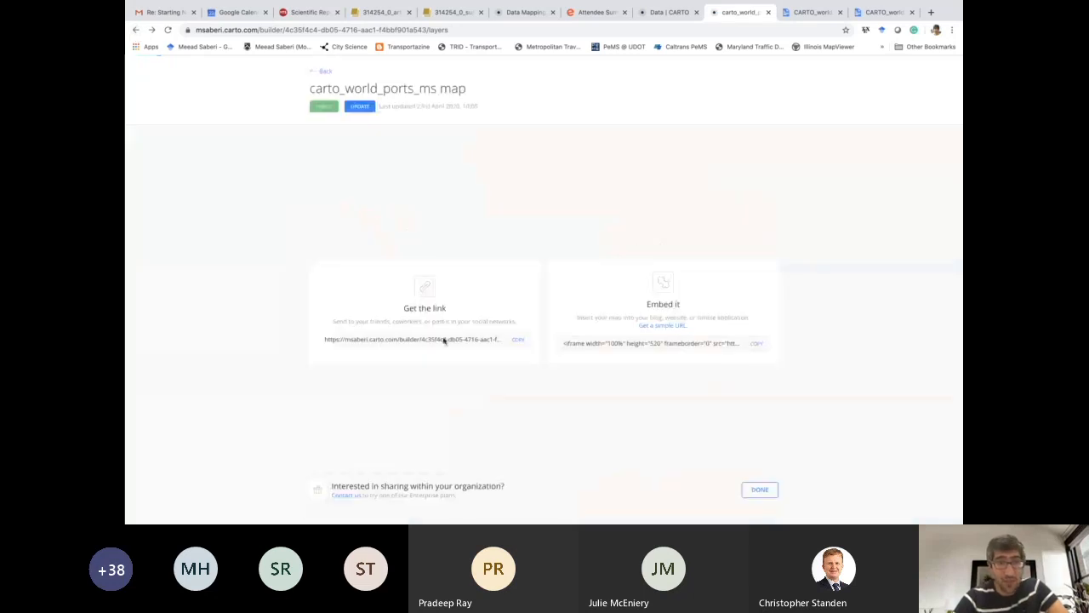
{"action": "left_click", "coordinate": [363, 108]}
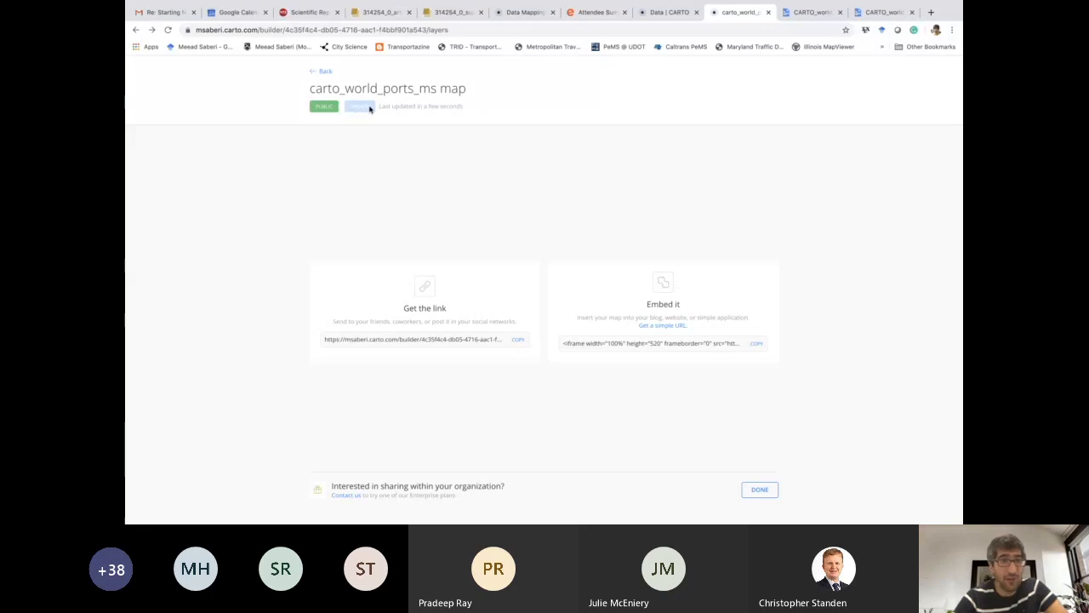
Step: Copy the map's sharing link and inspect the iframe code offered for embedding the map
{"action": "left_click", "coordinate": [463, 340]}
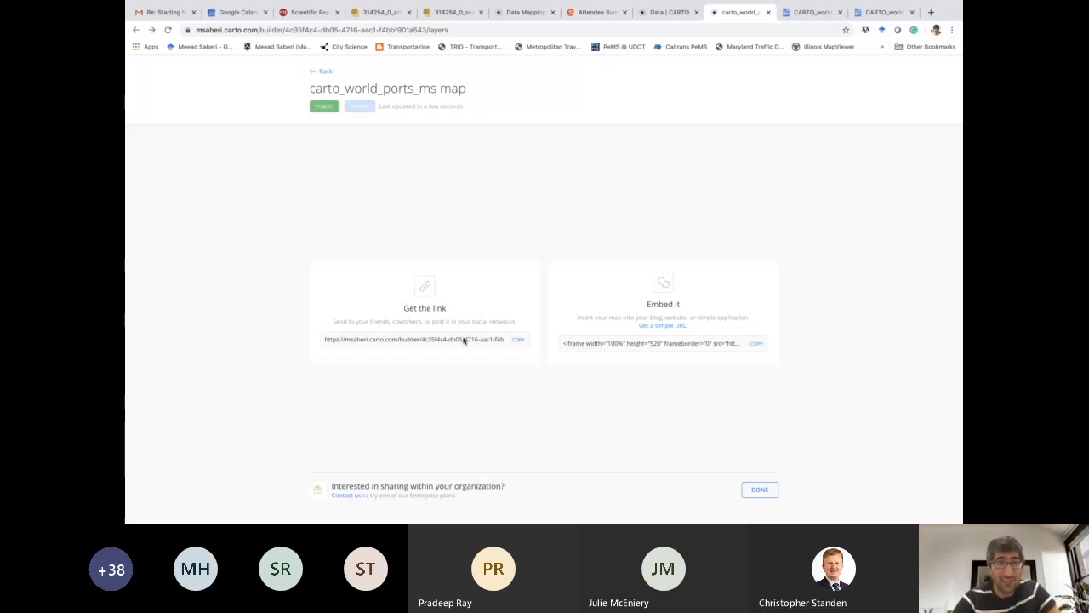
{"action": "left_click", "coordinate": [516, 340]}
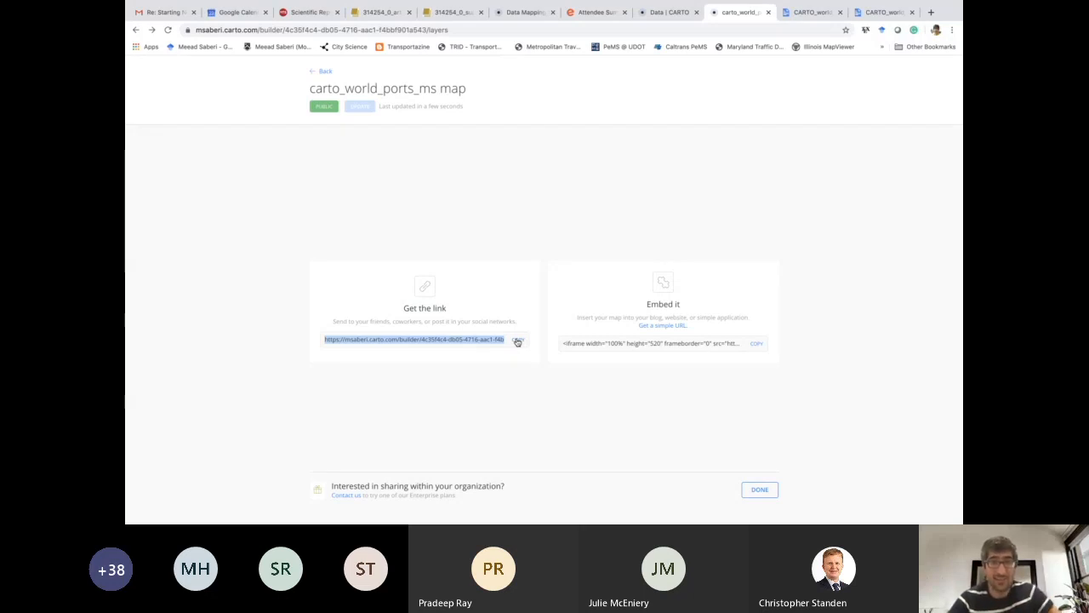
{"action": "left_click", "coordinate": [610, 350]}
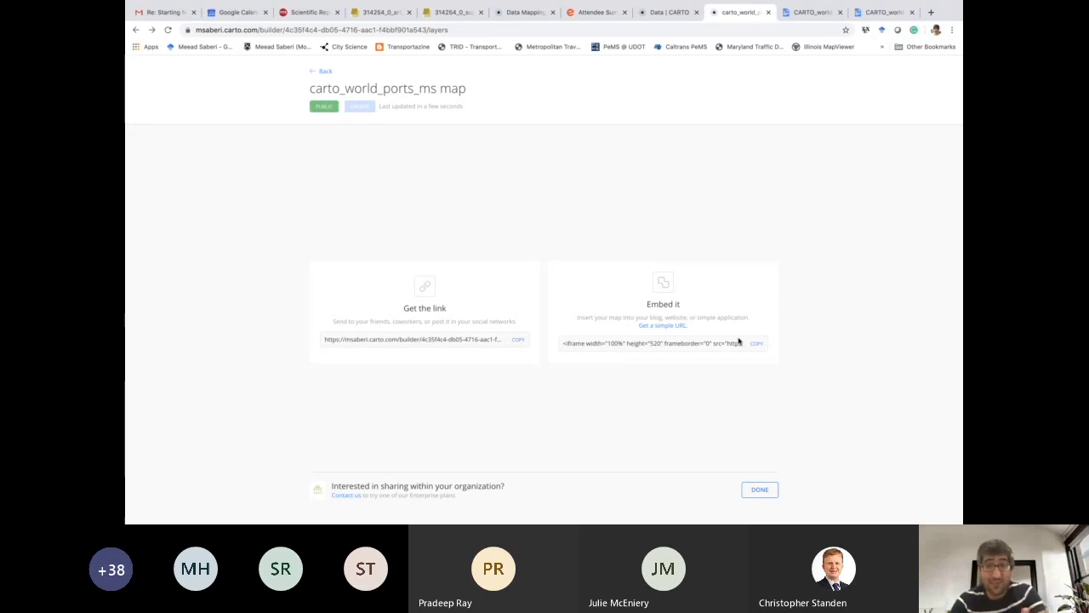
{"action": "left_click_drag", "start_coordinate": [673, 345], "coordinate": [626, 346]}
{"action": "left_click", "coordinate": [626, 346]}
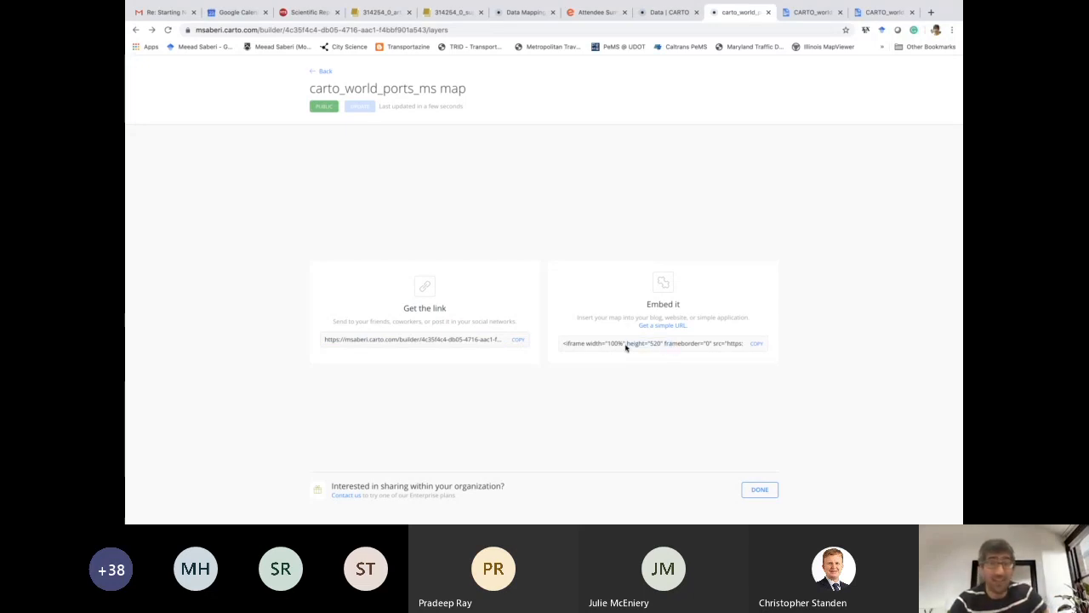
{"action": "left_click", "coordinate": [518, 341]}
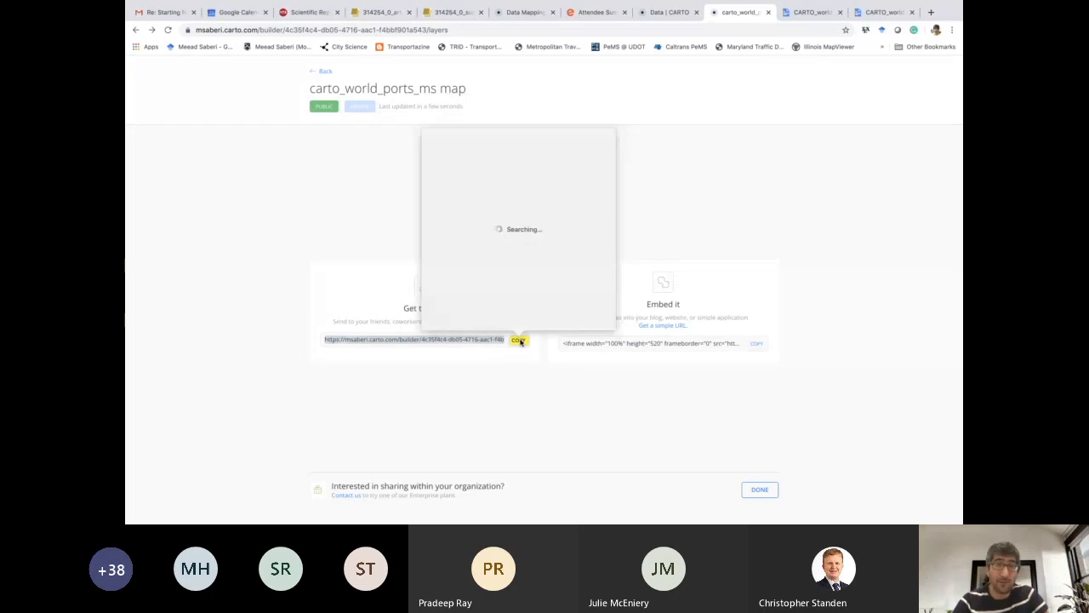
{"action": "left_click", "coordinate": [477, 375]}
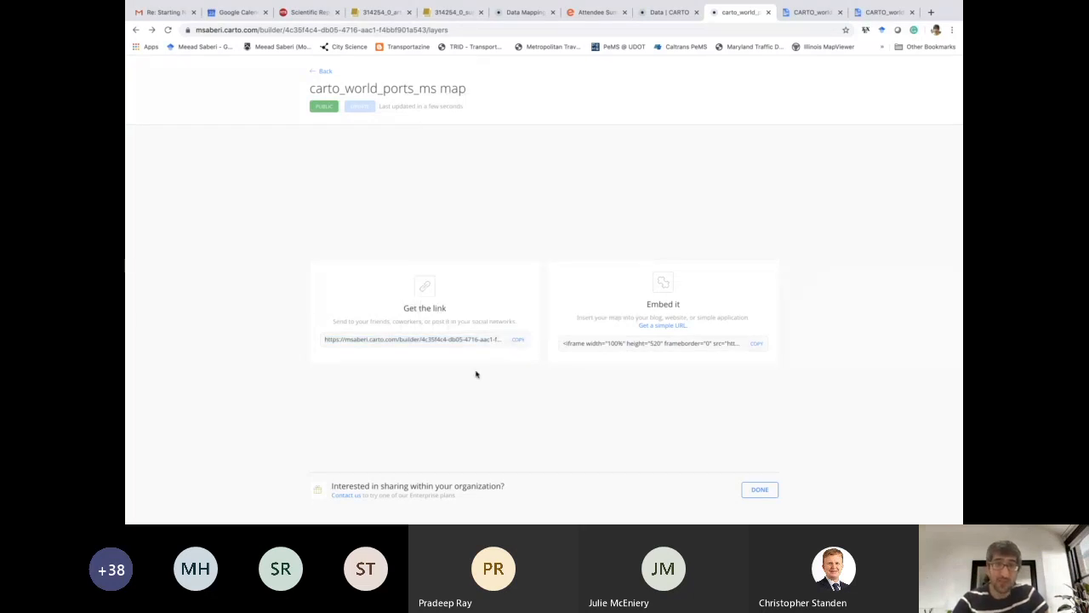
Step: Check the published map through its copied link in a new incognito window, and close that window
{"action": "mouse_move", "coordinate": [236, 3]}
{"action": "left_click", "coordinate": [195, 5]}
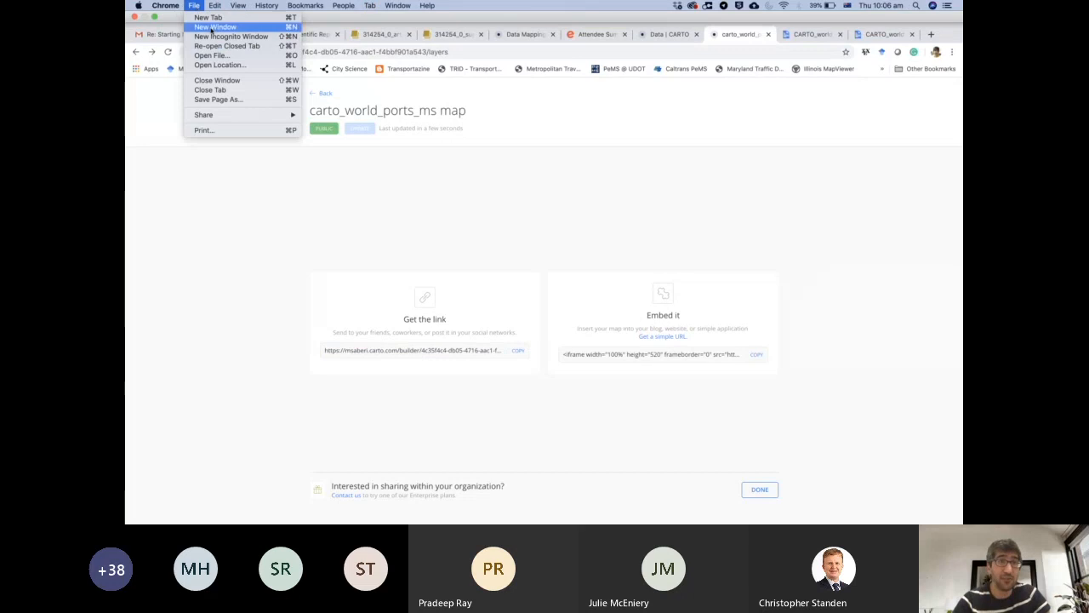
{"action": "left_click", "coordinate": [210, 32]}
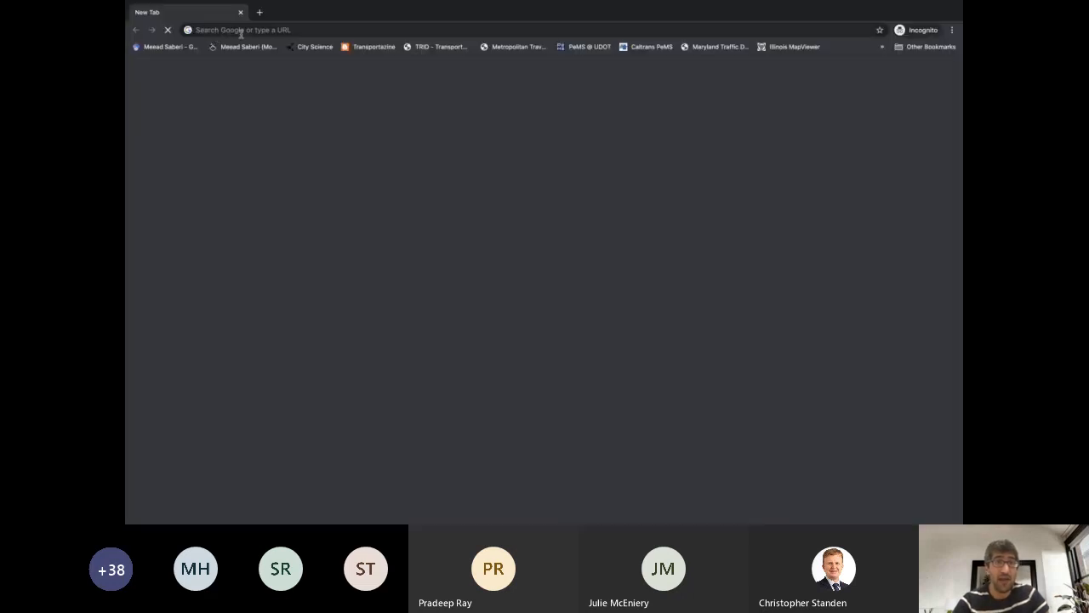
{"action": "key", "text": "super+v"}
{"action": "key", "text": "Return"}
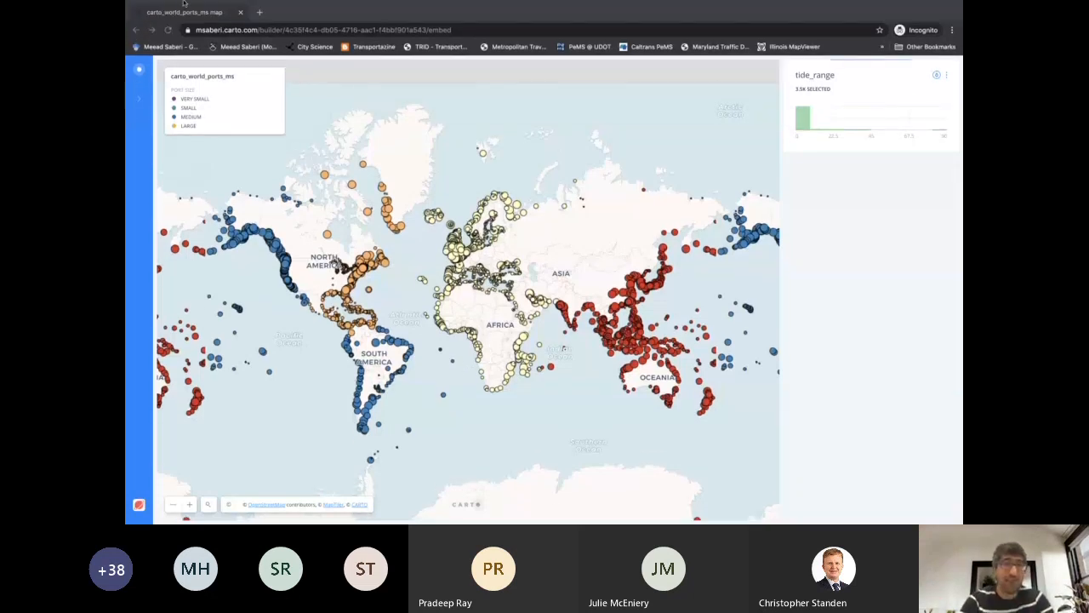
{"action": "left_click", "coordinate": [155, 5]}
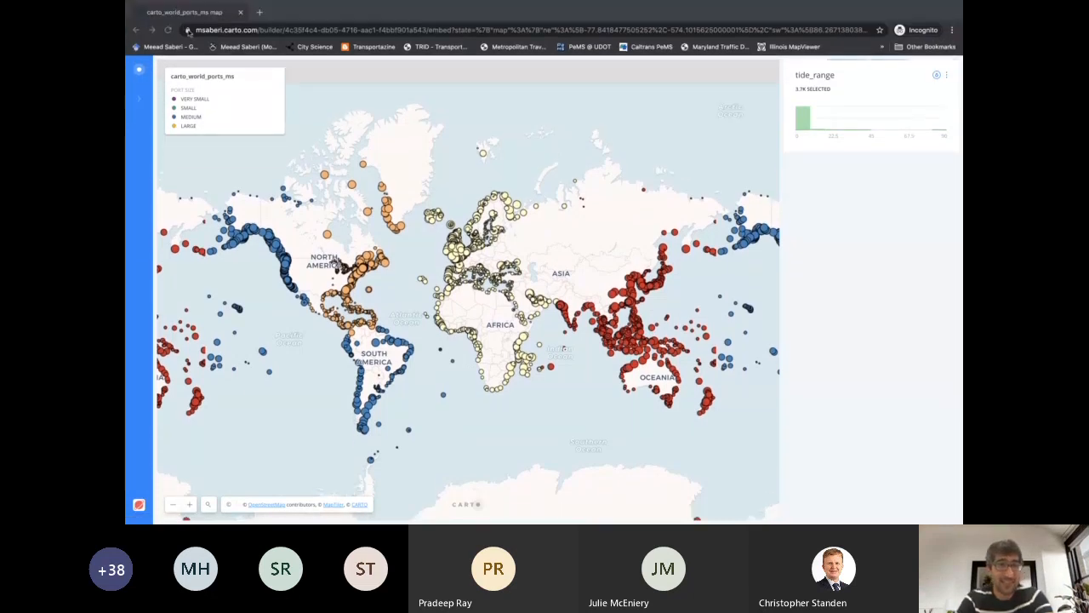
{"action": "left_click", "coordinate": [294, 17]}
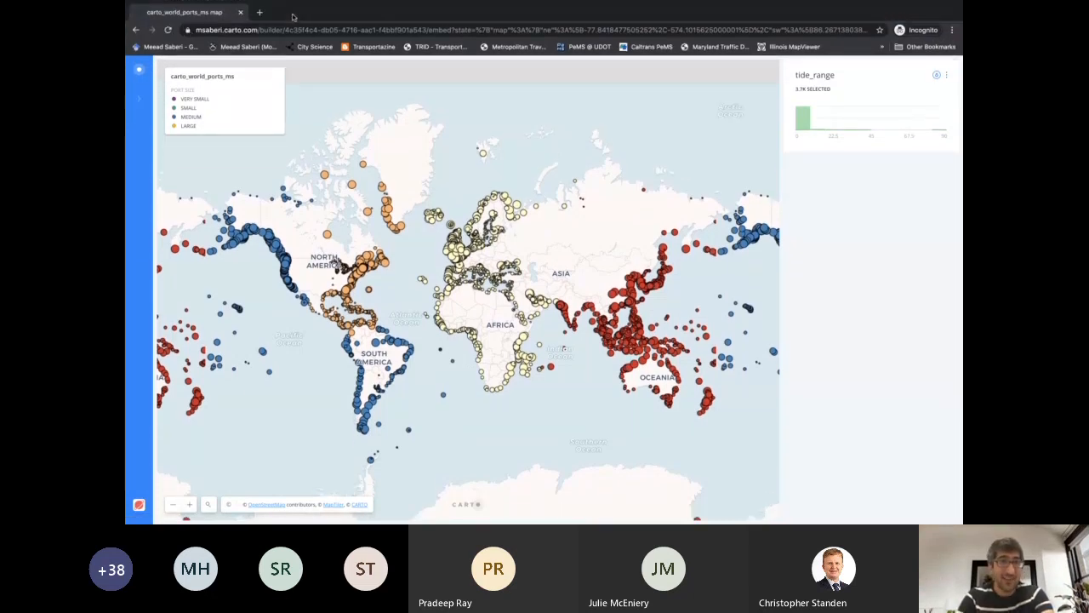
{"action": "left_click", "coordinate": [240, 13]}
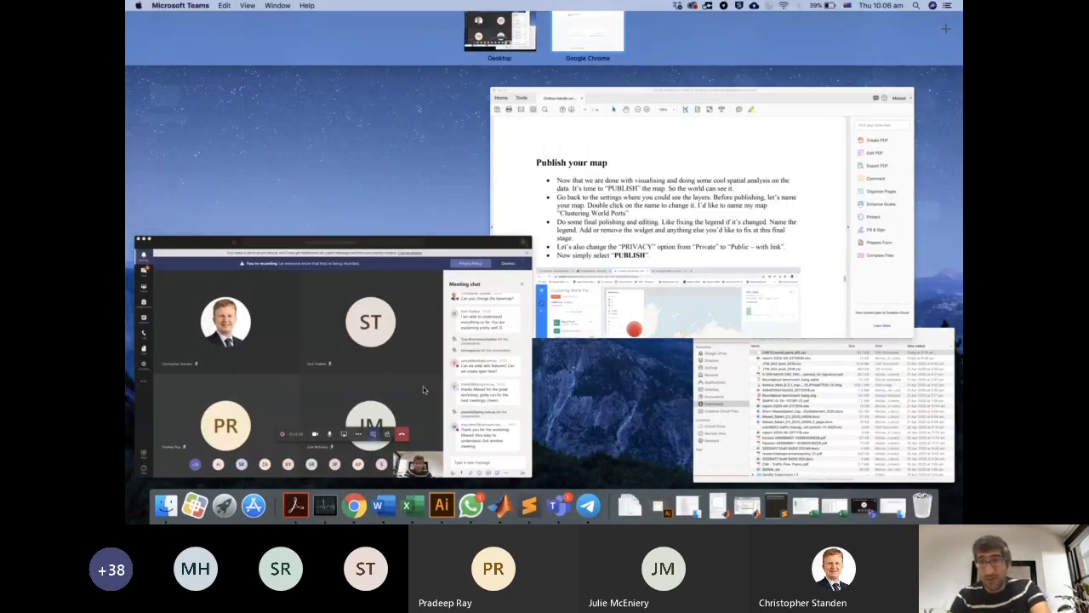
Step: Switch to the CARTO workshop PDF in Acrobat and read on from the publishing instructions to the self-paced exercise
{"action": "left_click", "coordinate": [423, 386]}
{"action": "key", "text": "ctrl+Up"}
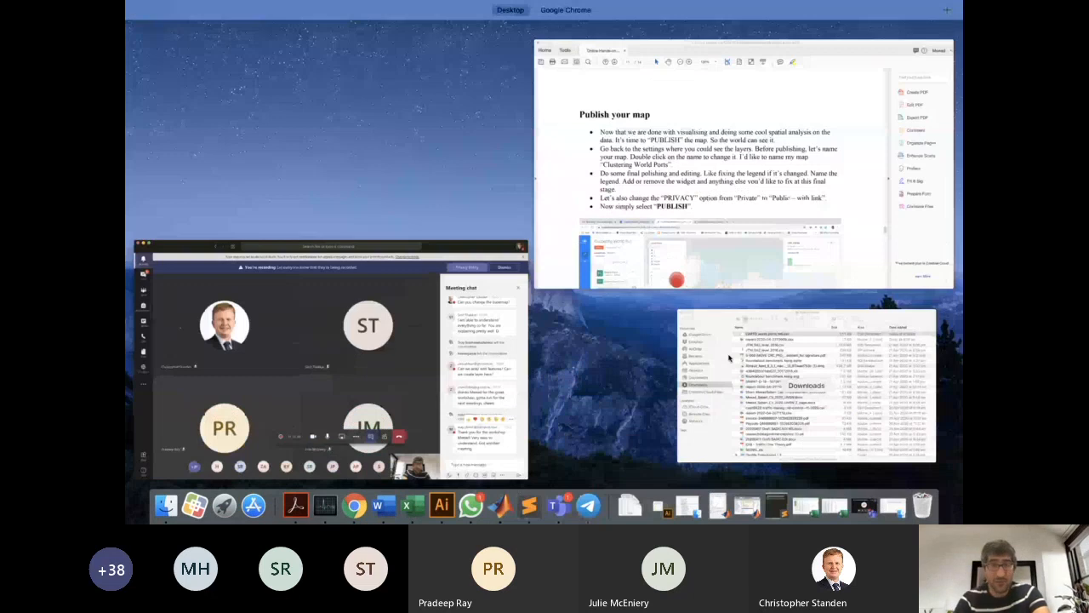
{"action": "left_click", "coordinate": [535, 313]}
{"action": "scroll", "coordinate": [535, 313], "scroll_direction": "down", "scroll_amount": 10}
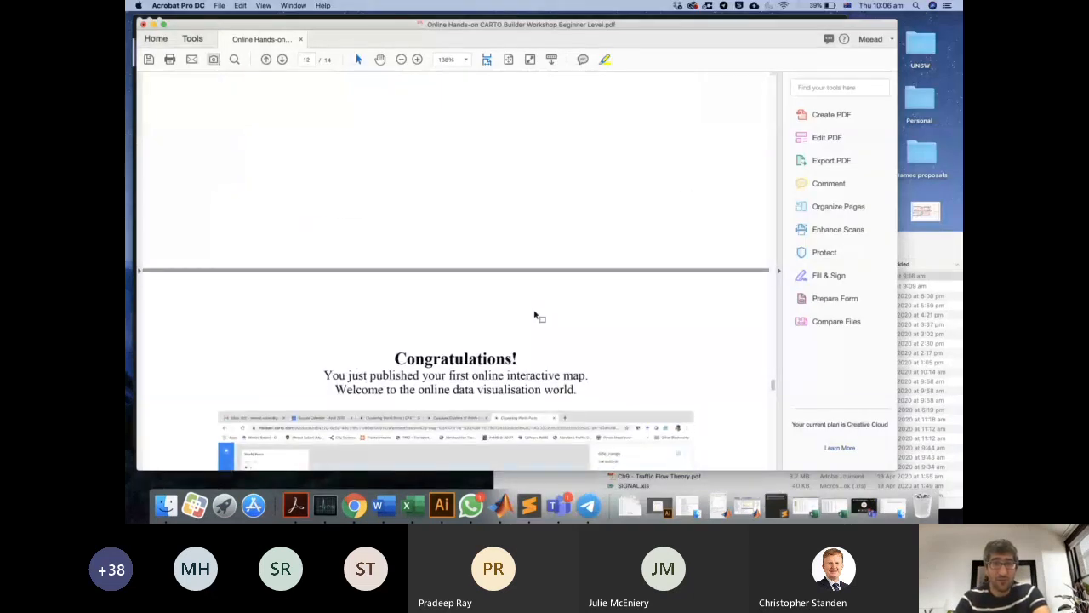
{"action": "scroll", "coordinate": [535, 312], "scroll_direction": "down", "scroll_amount": 3}
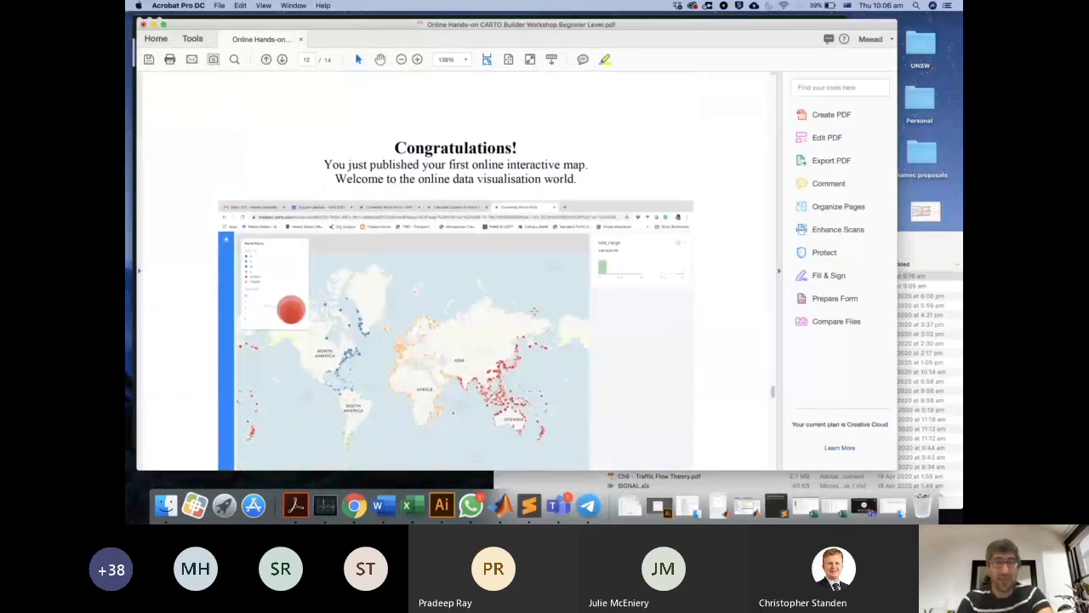
{"action": "scroll", "coordinate": [535, 312], "scroll_direction": "down", "scroll_amount": 10}
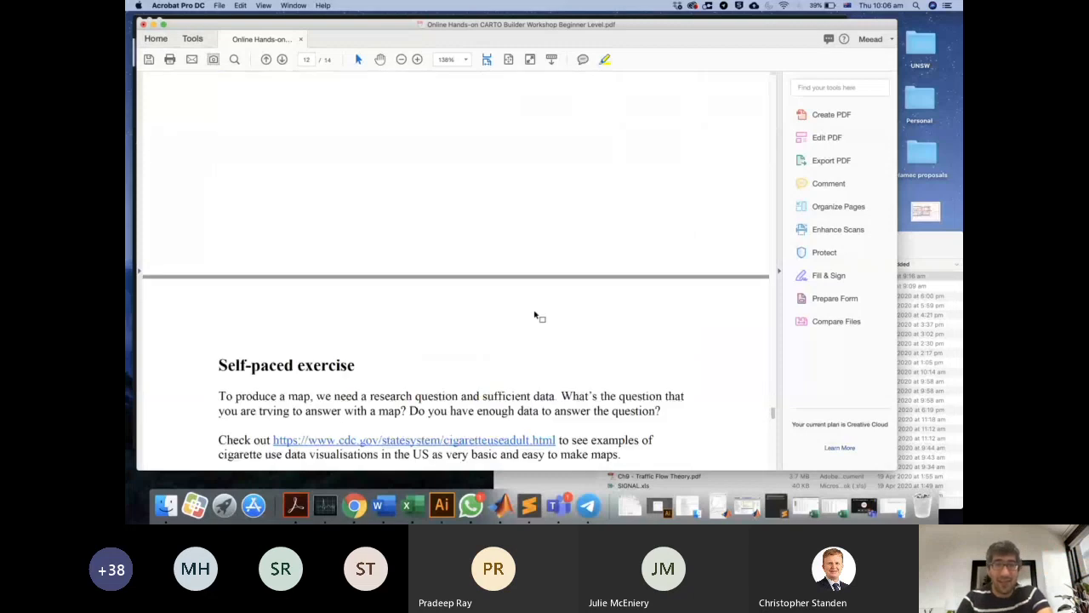
{"action": "scroll", "coordinate": [534, 312], "scroll_direction": "down", "scroll_amount": 3}
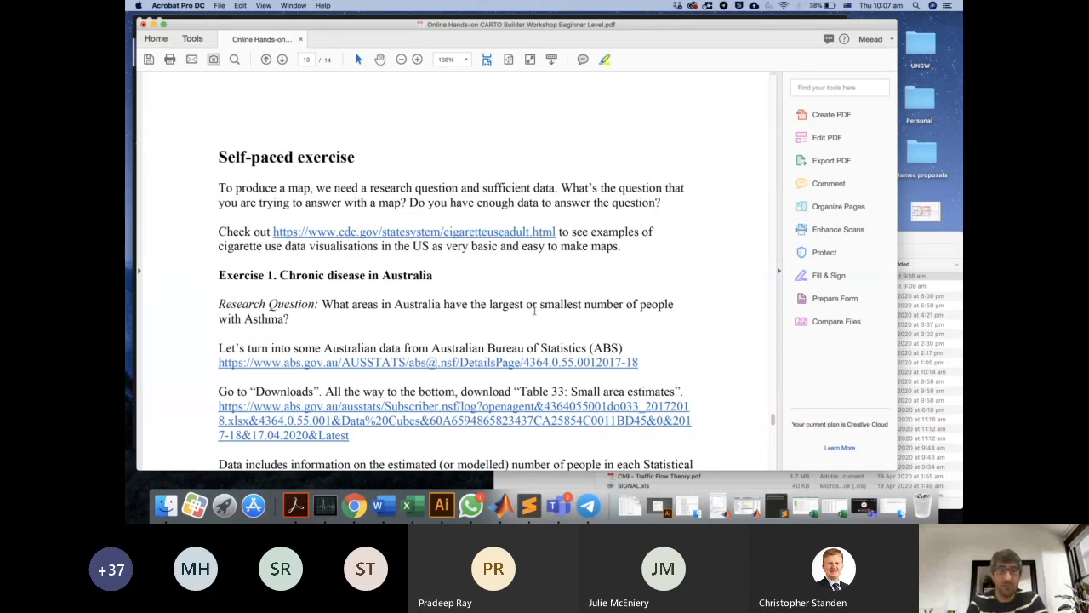
Step: Read through Exercise 1 on chronic disease in Australia, examining its research question, ABS data source and SA2 boundary download instructions
{"action": "scroll", "coordinate": [535, 311], "scroll_direction": "down", "scroll_amount": 3}
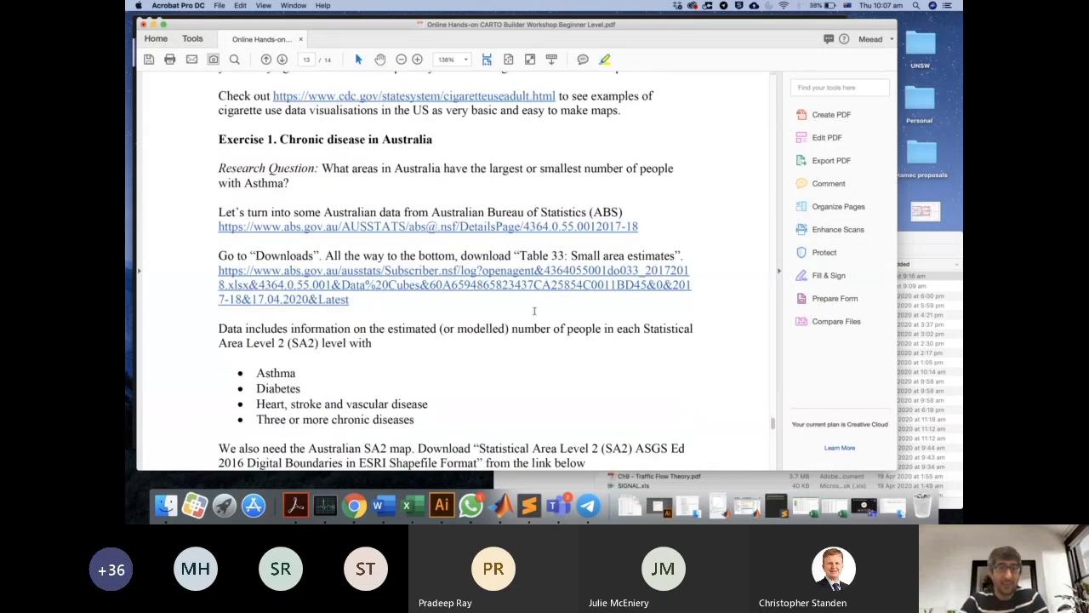
{"action": "scroll", "coordinate": [534, 311], "scroll_direction": "down", "scroll_amount": 5}
{"action": "scroll", "coordinate": [534, 310], "scroll_direction": "up", "scroll_amount": 4}
{"action": "scroll", "coordinate": [535, 310], "scroll_direction": "up", "scroll_amount": 3}
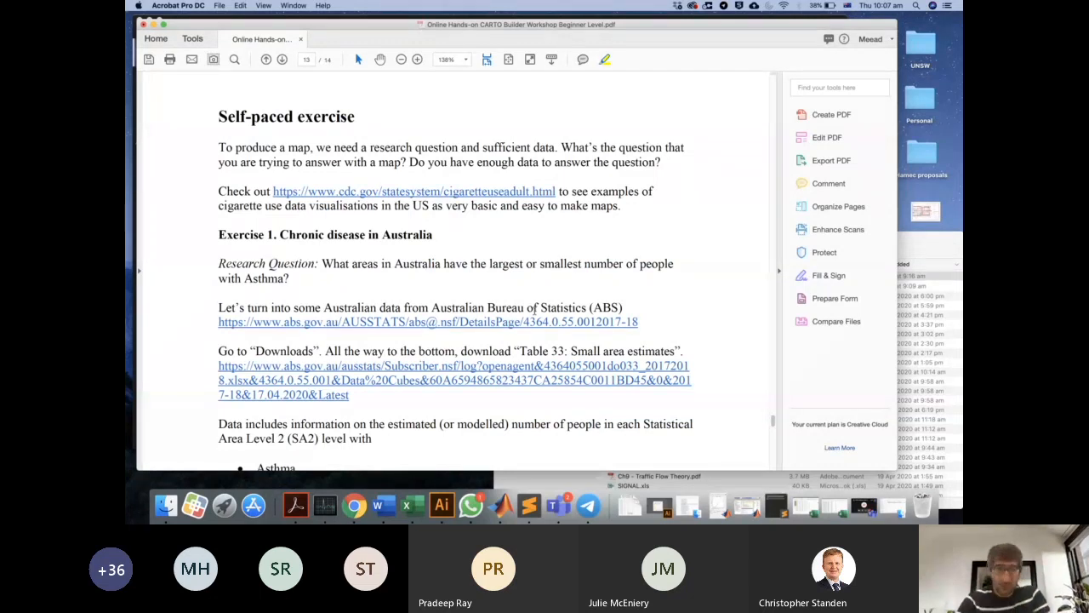
{"action": "left_click_drag", "start_coordinate": [218, 235], "coordinate": [432, 236]}
{"action": "left_click", "coordinate": [444, 241]}
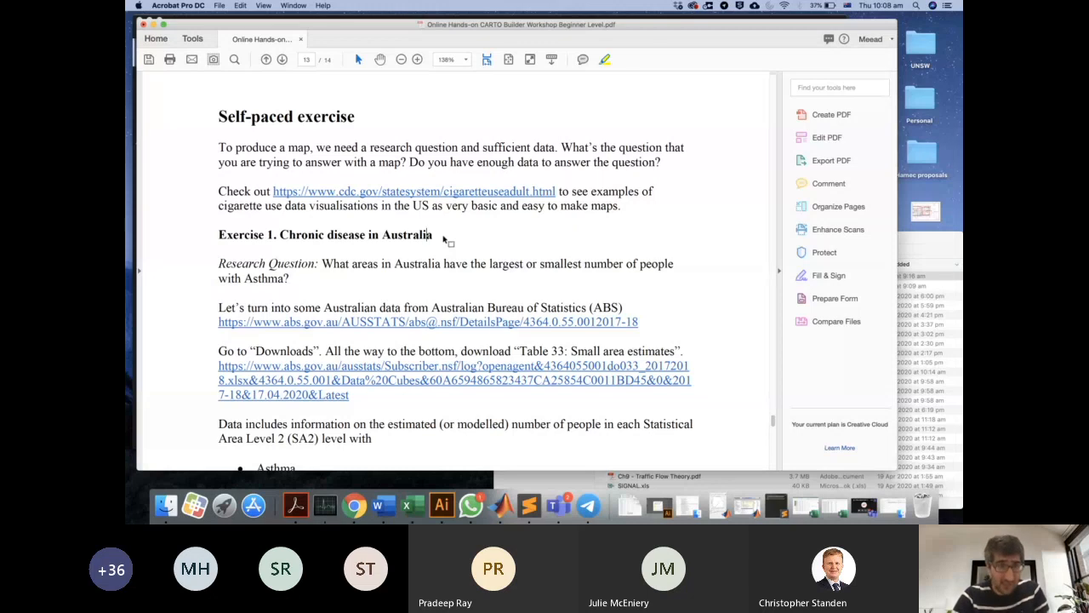
{"action": "mouse_move", "coordinate": [323, 263]}
{"action": "left_mouse_down"}
{"action": "mouse_move", "coordinate": [341, 271]}
{"action": "mouse_move", "coordinate": [338, 281]}
{"action": "mouse_move", "coordinate": [311, 279]}
{"action": "mouse_move", "coordinate": [325, 278]}
{"action": "left_mouse_up"}
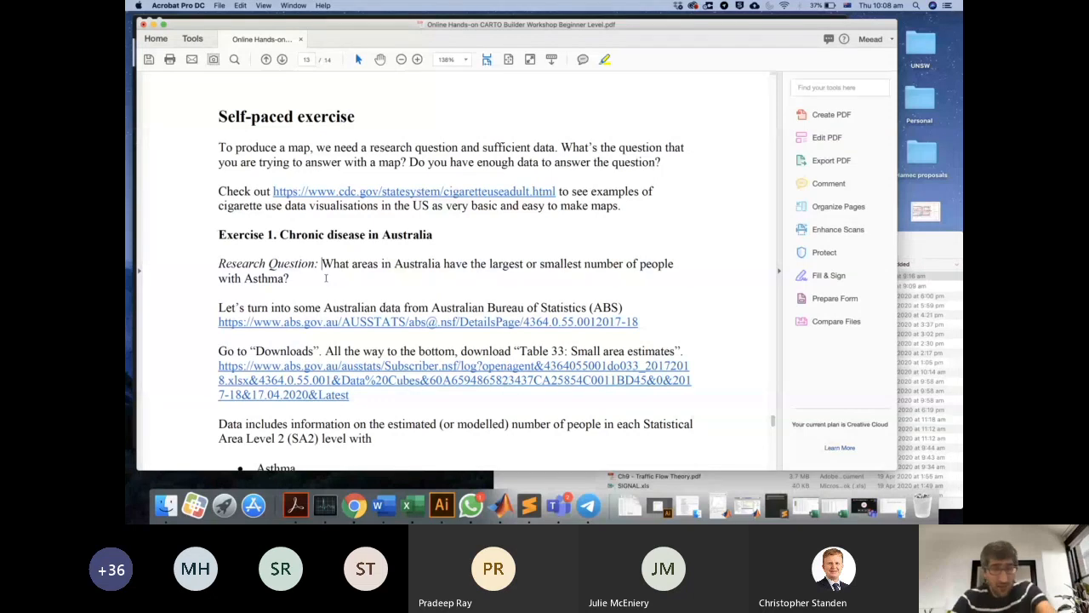
{"action": "scroll", "coordinate": [325, 278], "scroll_direction": "down", "scroll_amount": 2}
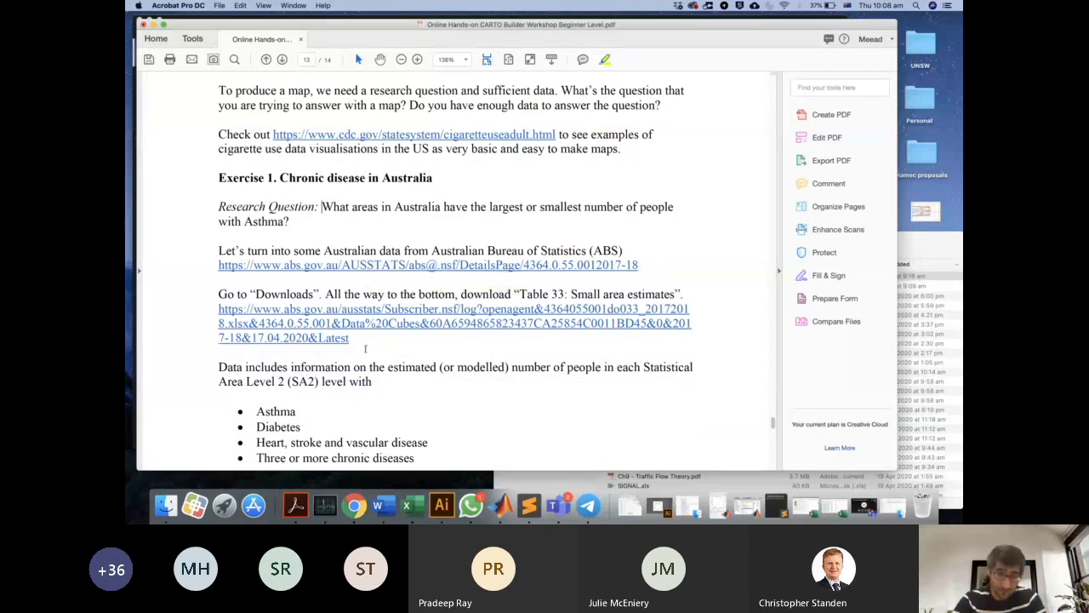
{"action": "scroll", "coordinate": [366, 350], "scroll_direction": "down", "scroll_amount": 3}
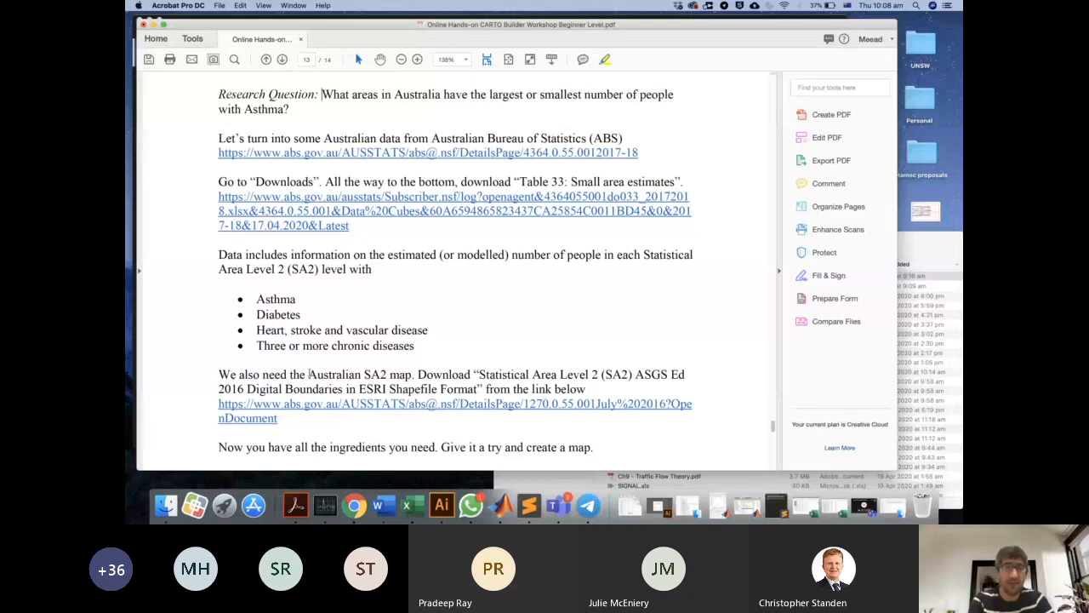
{"action": "left_click_drag", "start_coordinate": [308, 374], "coordinate": [562, 374]}
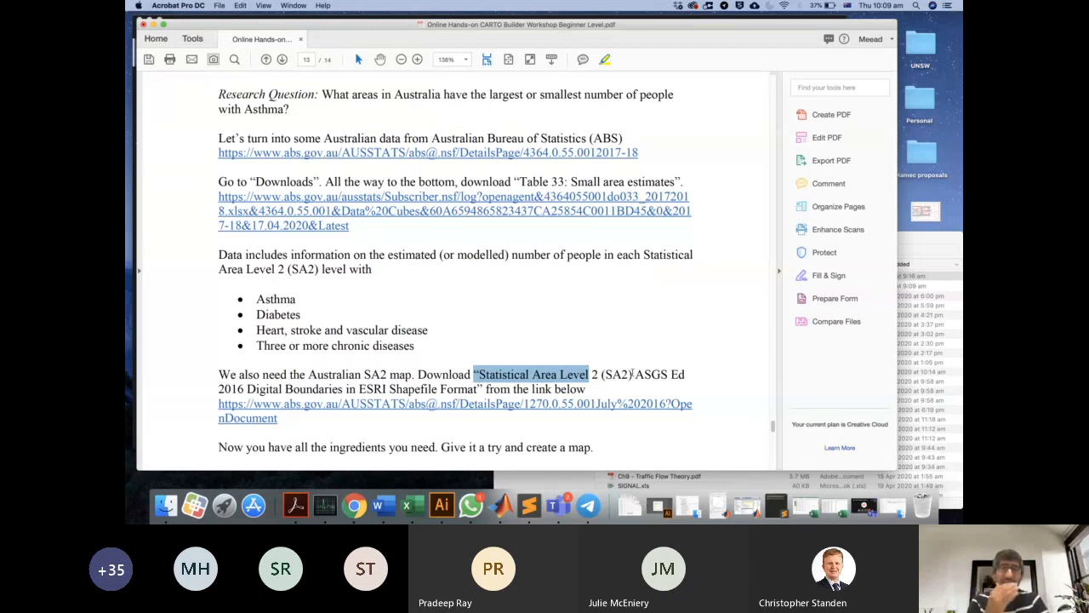
{"action": "left_click_drag", "start_coordinate": [632, 374], "coordinate": [479, 374]}
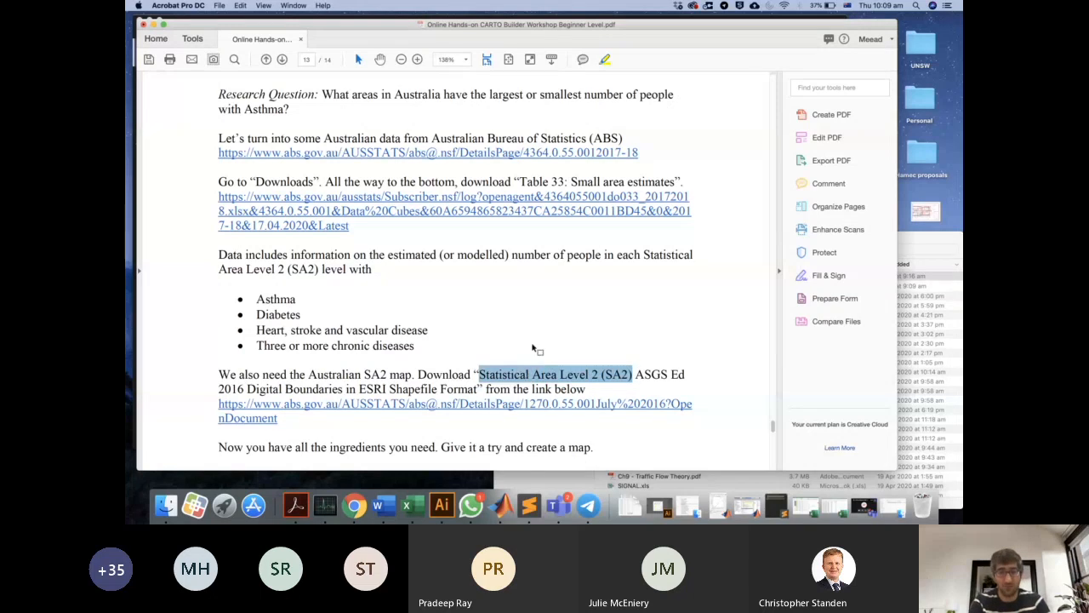
{"action": "left_click", "coordinate": [533, 349]}
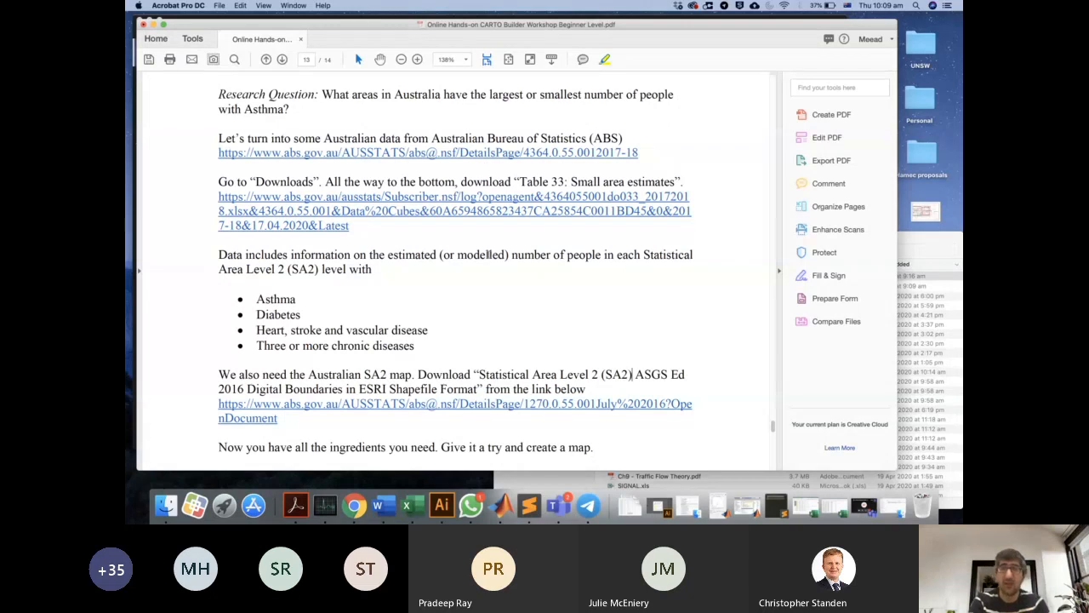
Step: Examine the prepared shapefile link and the more sophisticated asthma and bushfire question, and review the exercise again through its end
{"action": "scroll", "coordinate": [491, 313], "scroll_direction": "down", "scroll_amount": 3}
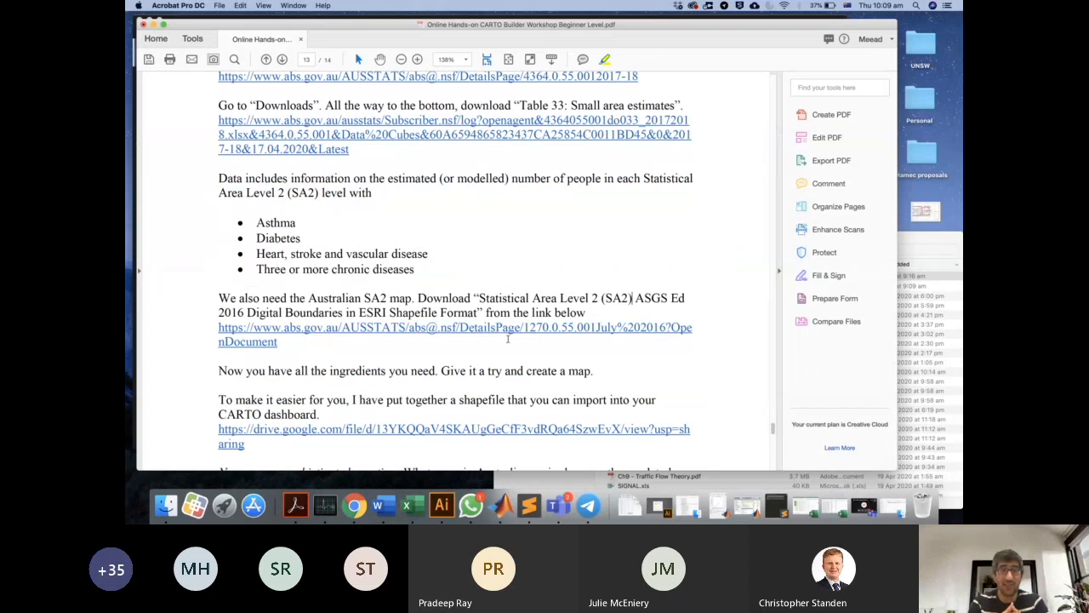
{"action": "scroll", "coordinate": [508, 338], "scroll_direction": "down", "scroll_amount": 5}
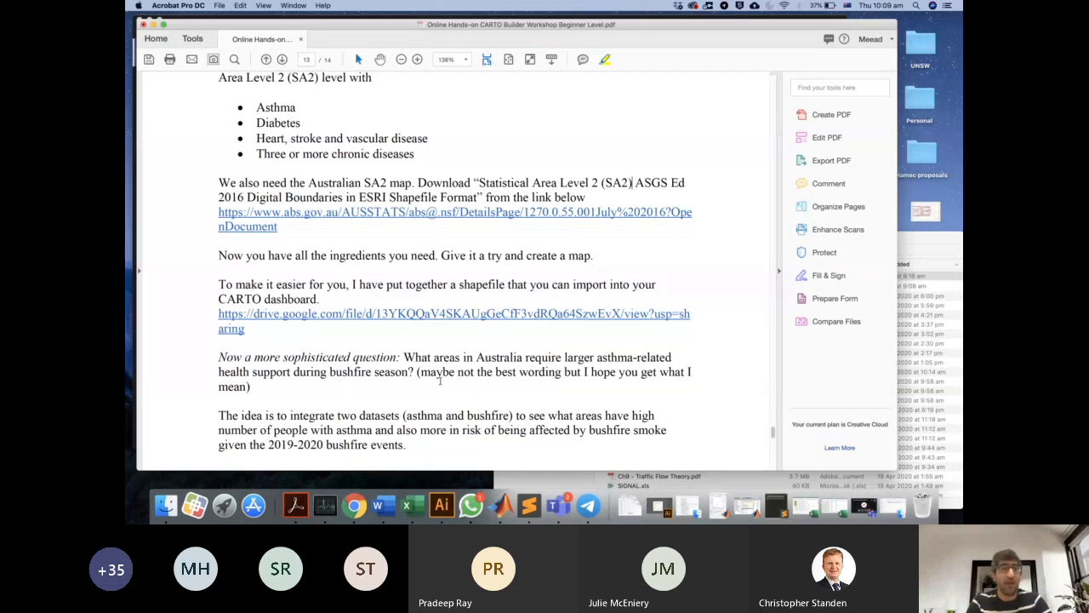
{"action": "scroll", "coordinate": [357, 377], "scroll_direction": "down", "scroll_amount": 3}
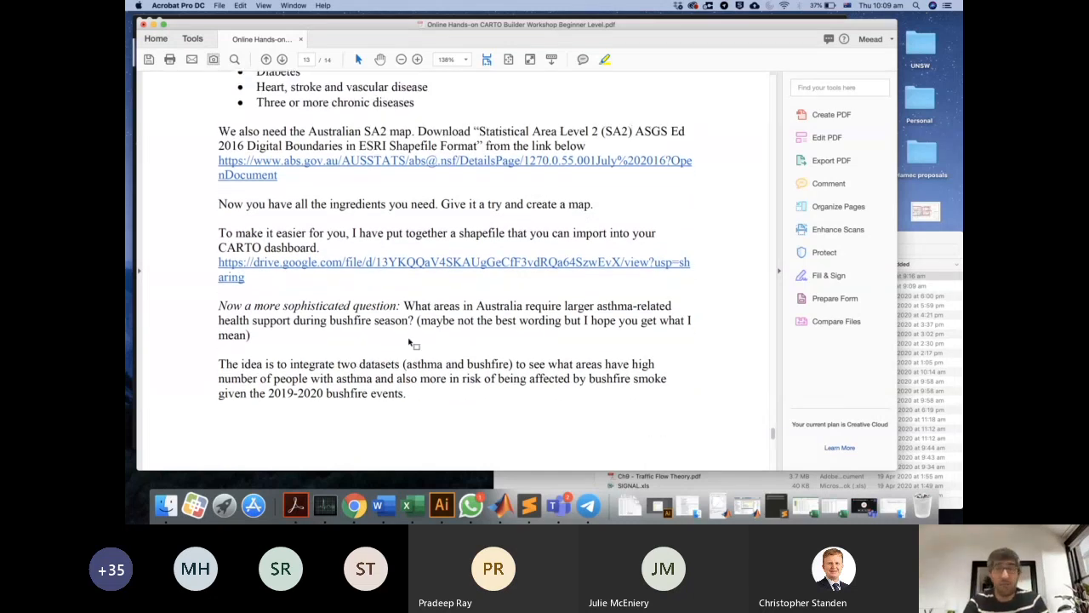
{"action": "left_click_drag", "start_coordinate": [405, 308], "coordinate": [412, 321]}
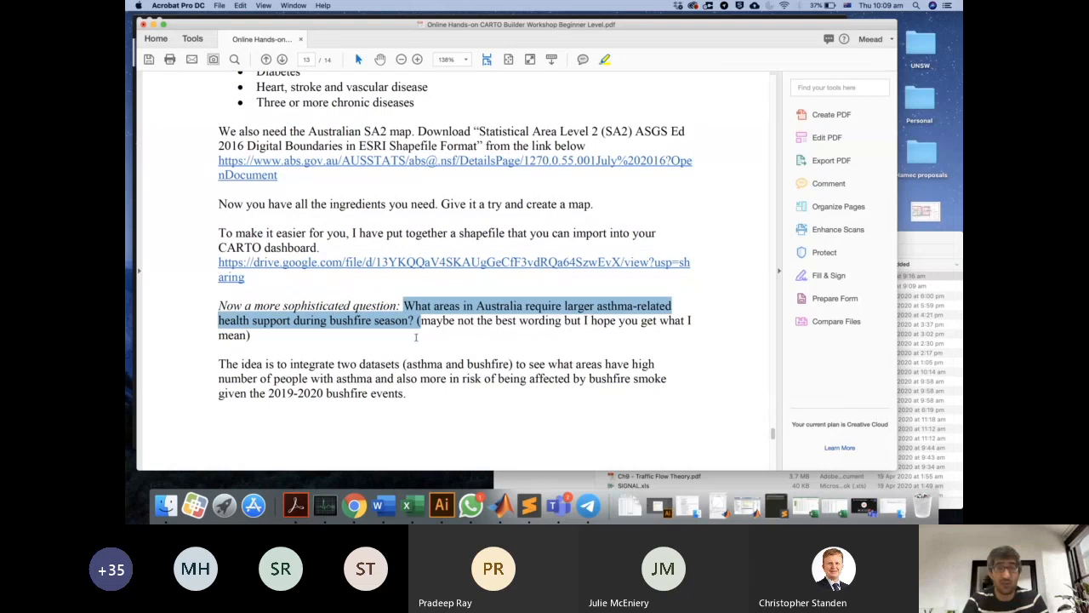
{"action": "left_click", "coordinate": [416, 337]}
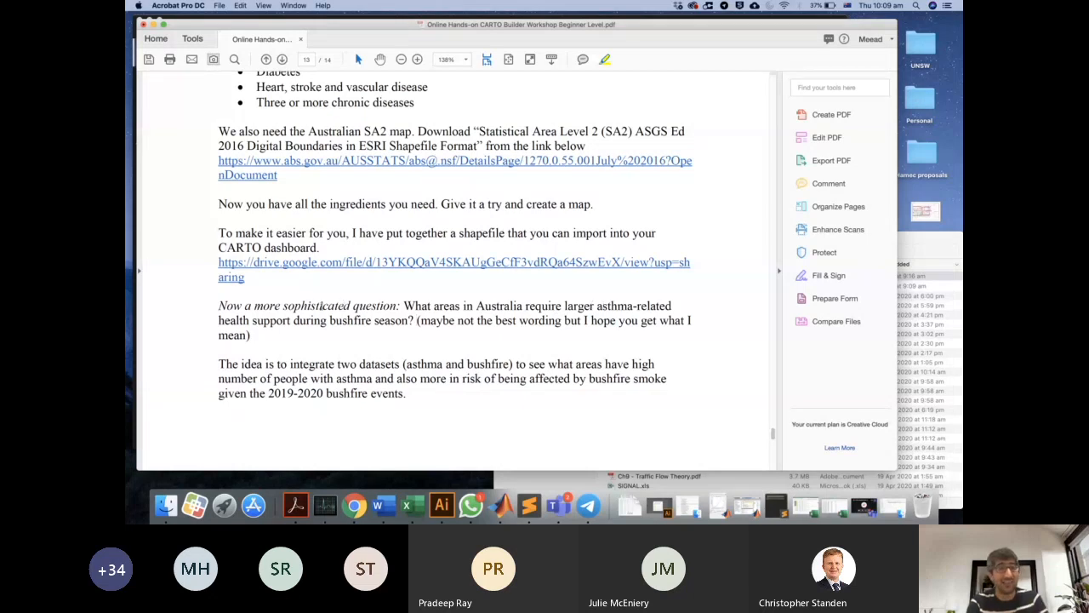
{"action": "left_click_drag", "start_coordinate": [417, 320], "coordinate": [407, 307]}
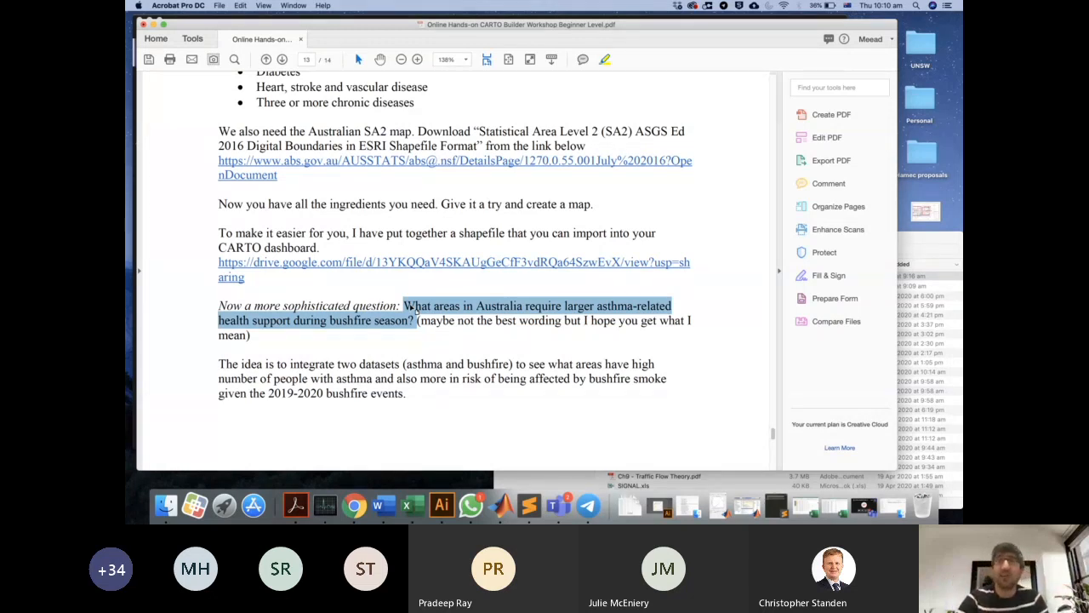
{"action": "scroll", "coordinate": [412, 307], "scroll_direction": "up", "scroll_amount": 5}
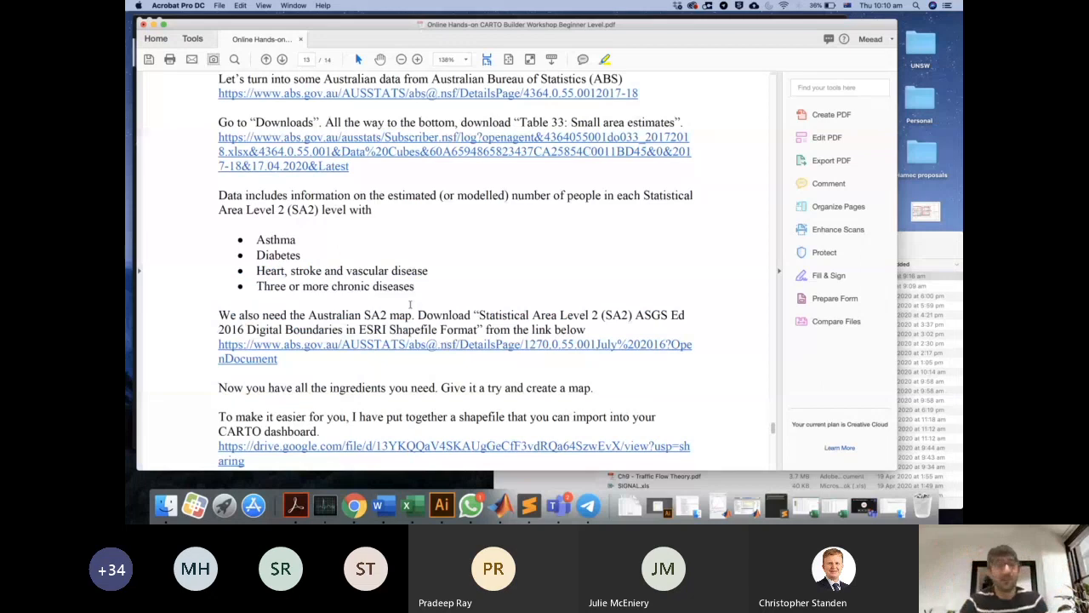
{"action": "scroll", "coordinate": [409, 304], "scroll_direction": "up", "scroll_amount": 3}
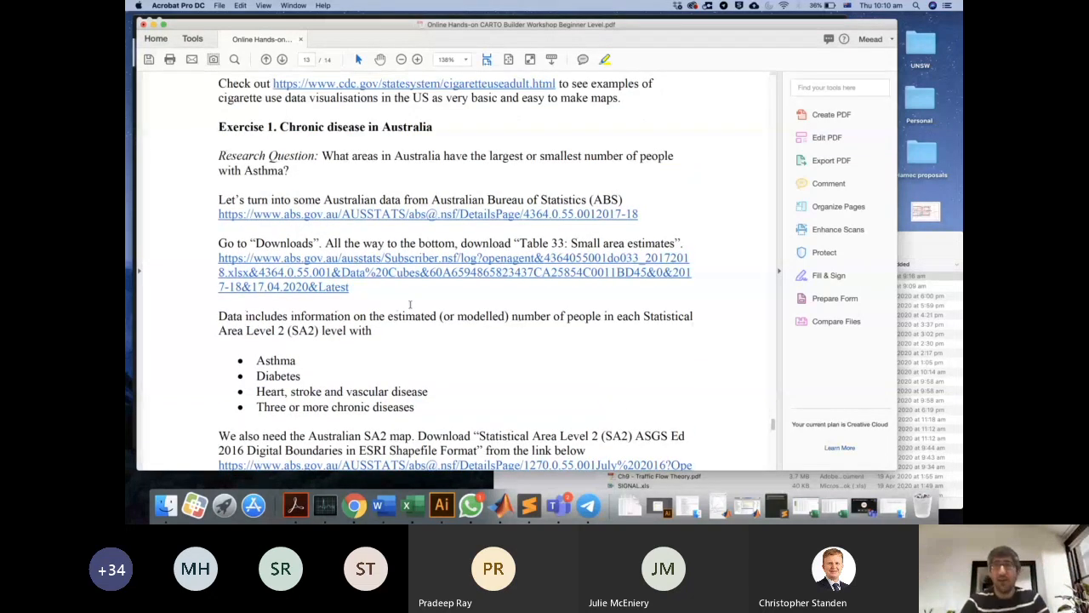
{"action": "scroll", "coordinate": [410, 305], "scroll_direction": "up", "scroll_amount": 3}
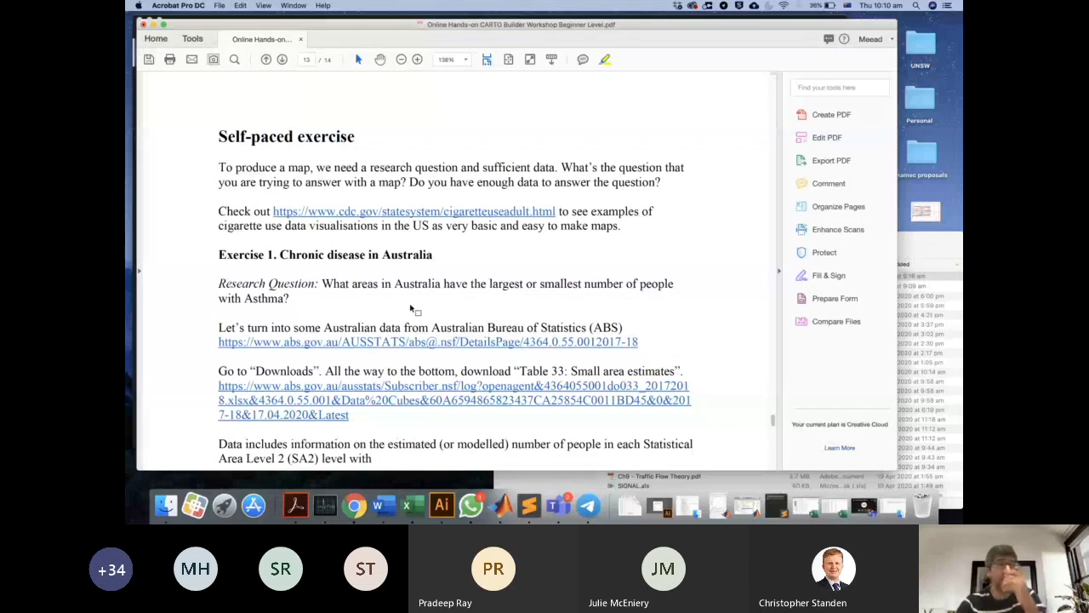
{"action": "scroll", "coordinate": [410, 307], "scroll_direction": "down", "scroll_amount": 1}
{"action": "scroll", "coordinate": [409, 304], "scroll_direction": "down", "scroll_amount": 15}
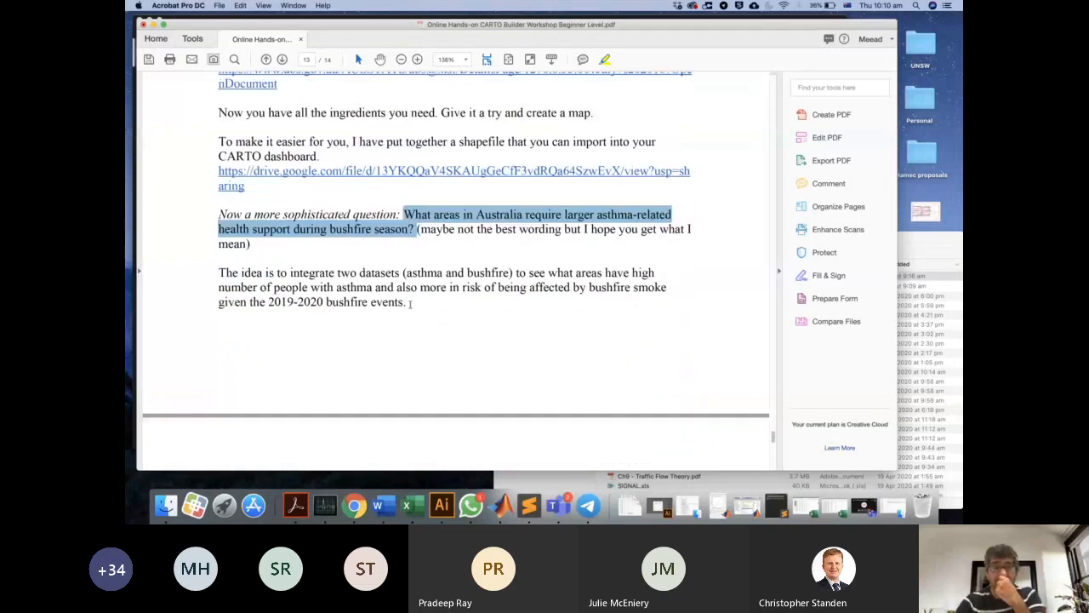
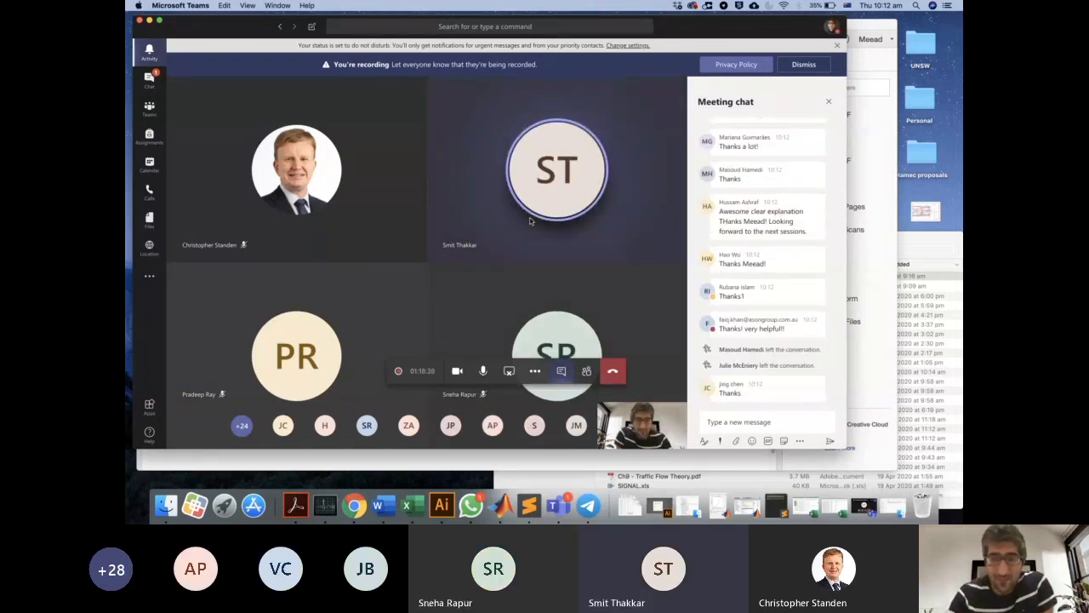
Step: Raise the system volume in the Teams meeting and look through the meeting chat messages
{"action": "key", "text": "XF86AudioRaiseVolume"}
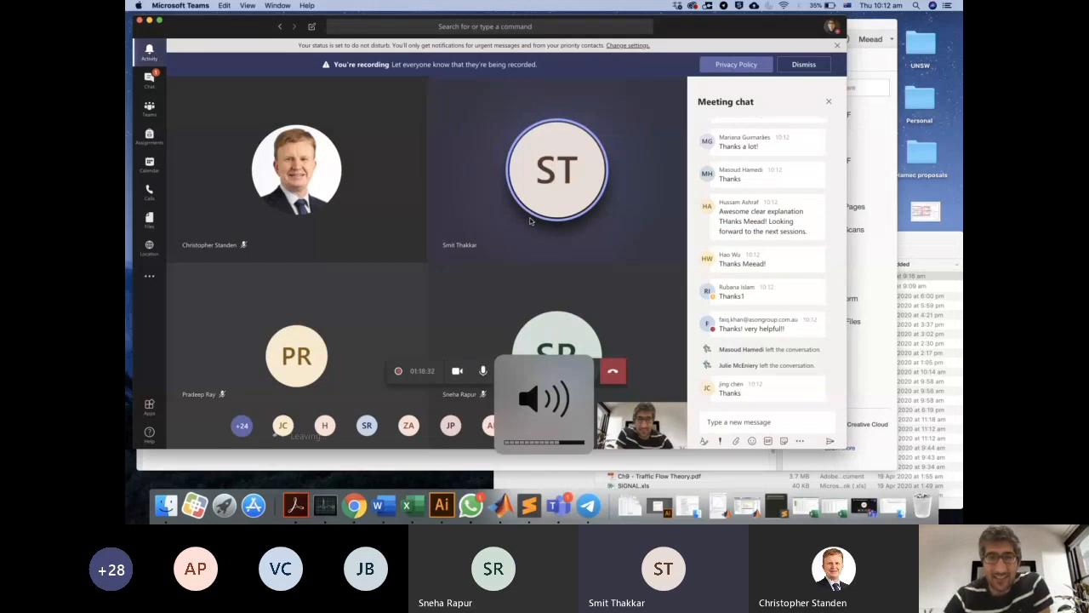
{"action": "left_click_drag", "start_coordinate": [679, 26], "coordinate": [686, 35]}
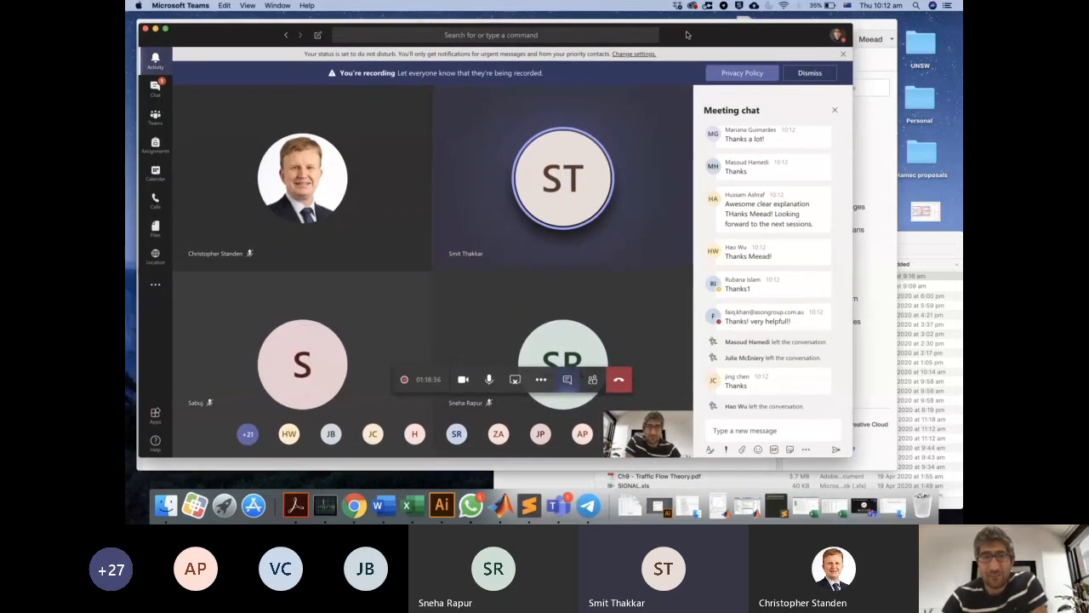
{"action": "scroll", "coordinate": [822, 172], "scroll_direction": "up", "scroll_amount": 15}
{"action": "scroll", "coordinate": [822, 172], "scroll_direction": "down", "scroll_amount": 15}
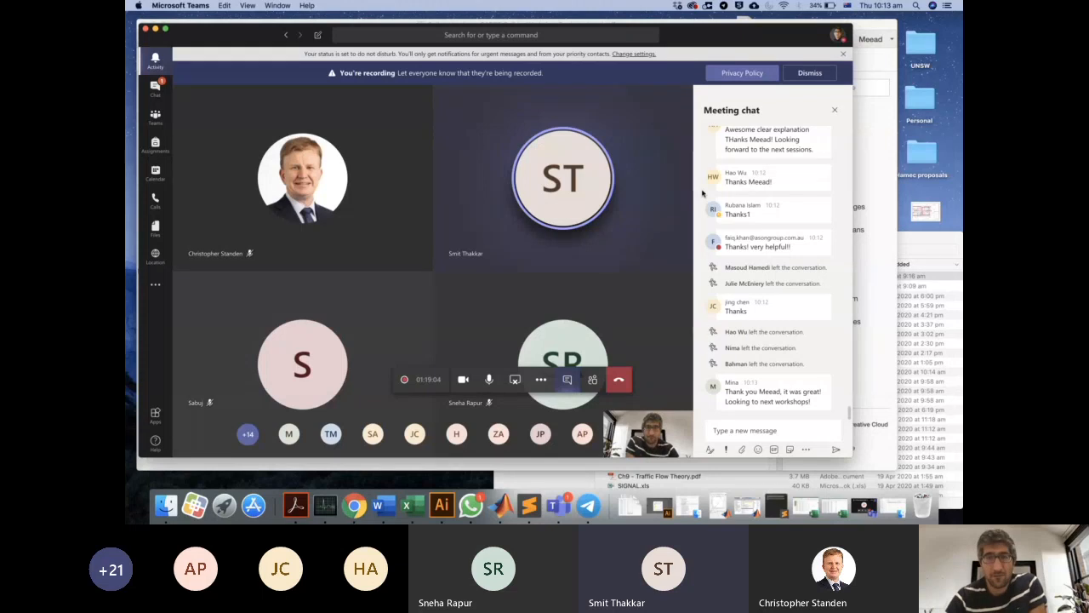
Step: Switch to Chrome, open the carto_world_ports_ms map from the CARTO maps dashboard, and open its clustered layer's options
{"action": "key", "text": "ctrl+Up"}
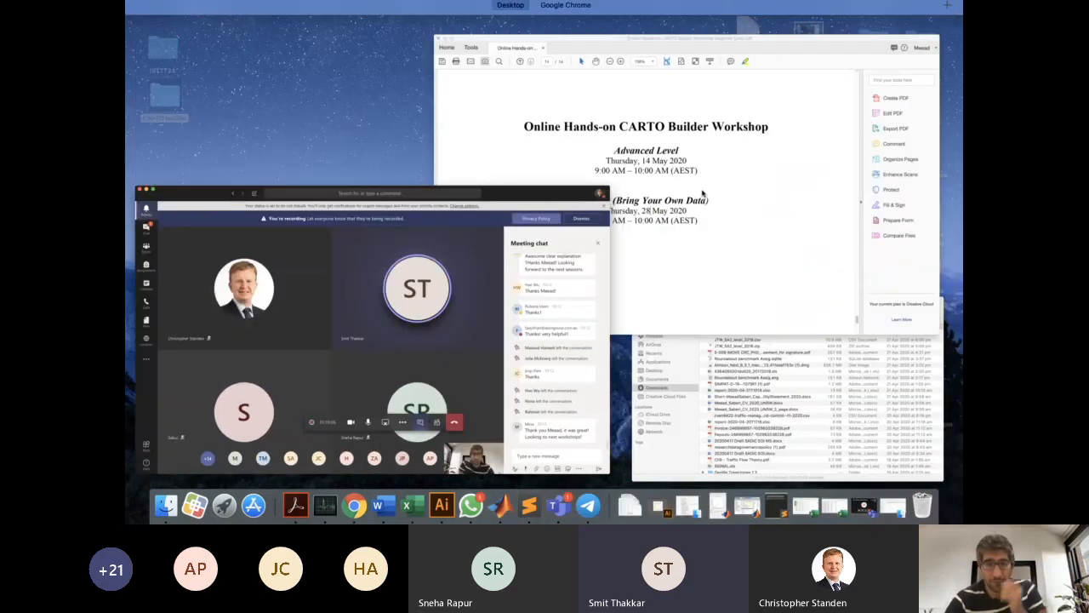
{"action": "left_click", "coordinate": [354, 506]}
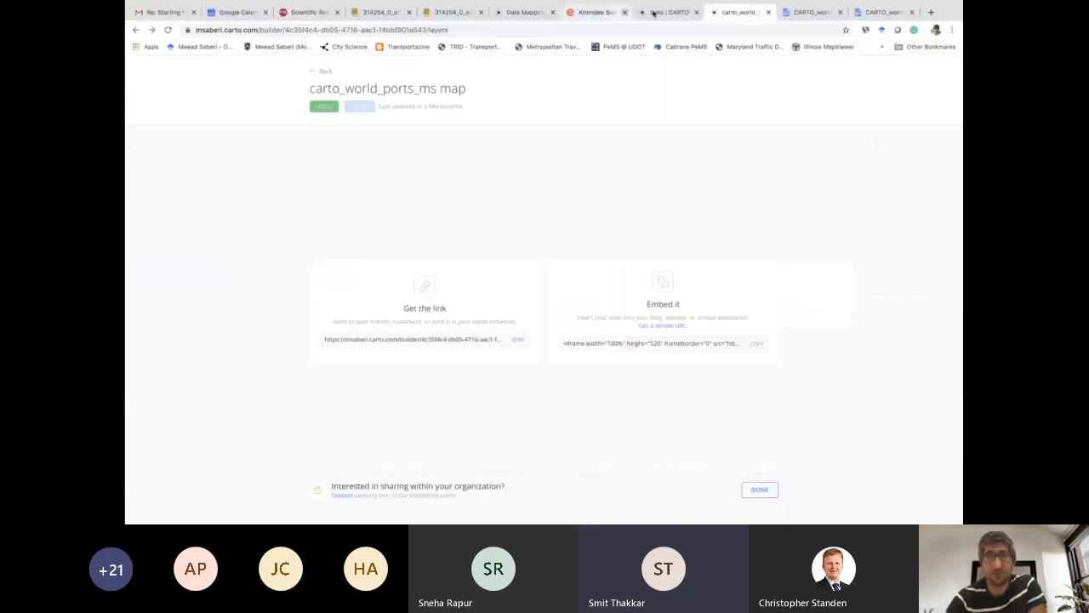
{"action": "left_click", "coordinate": [675, 14]}
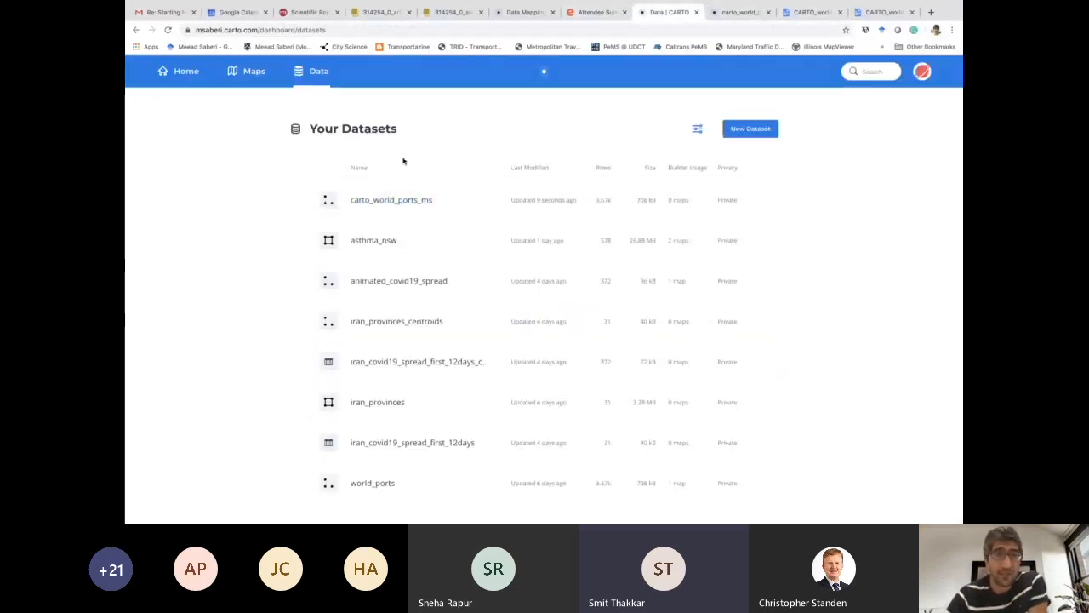
{"action": "left_click", "coordinate": [254, 71]}
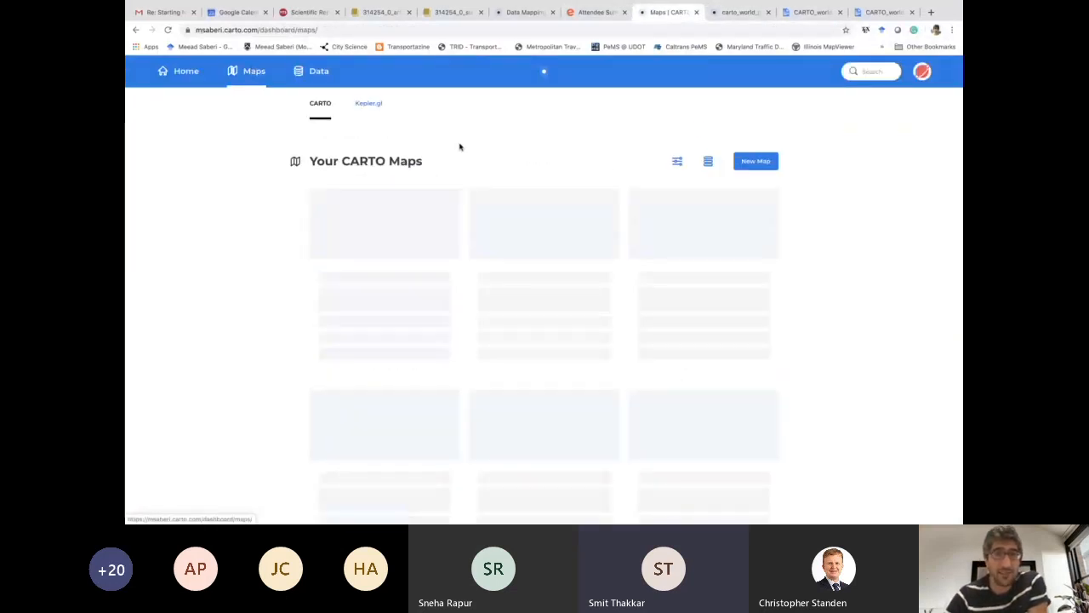
{"action": "left_click", "coordinate": [413, 241]}
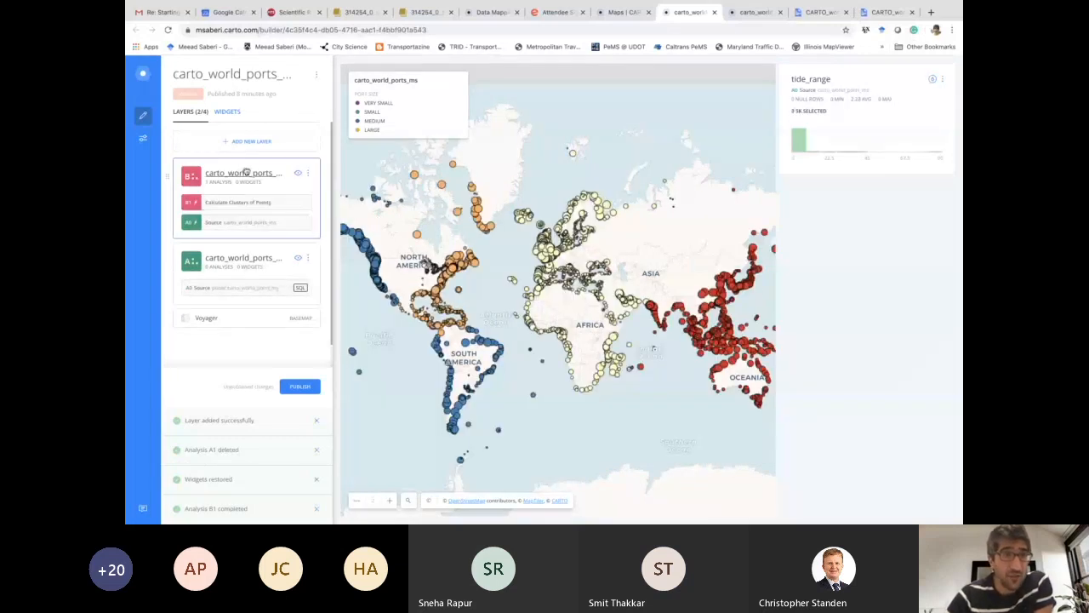
{"action": "left_click", "coordinate": [308, 174]}
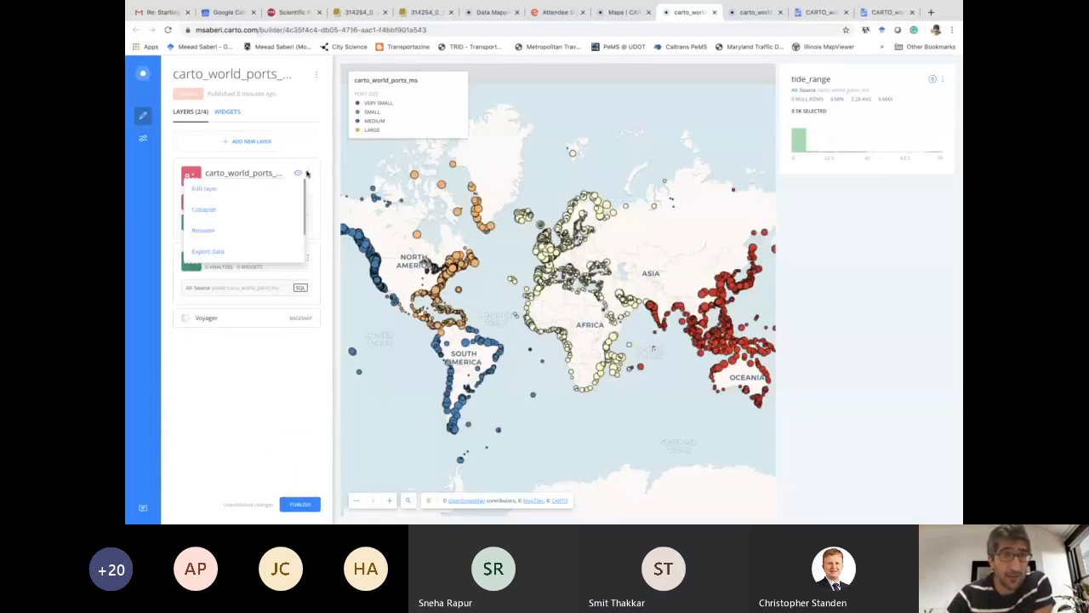
{"action": "left_click", "coordinate": [245, 175]}
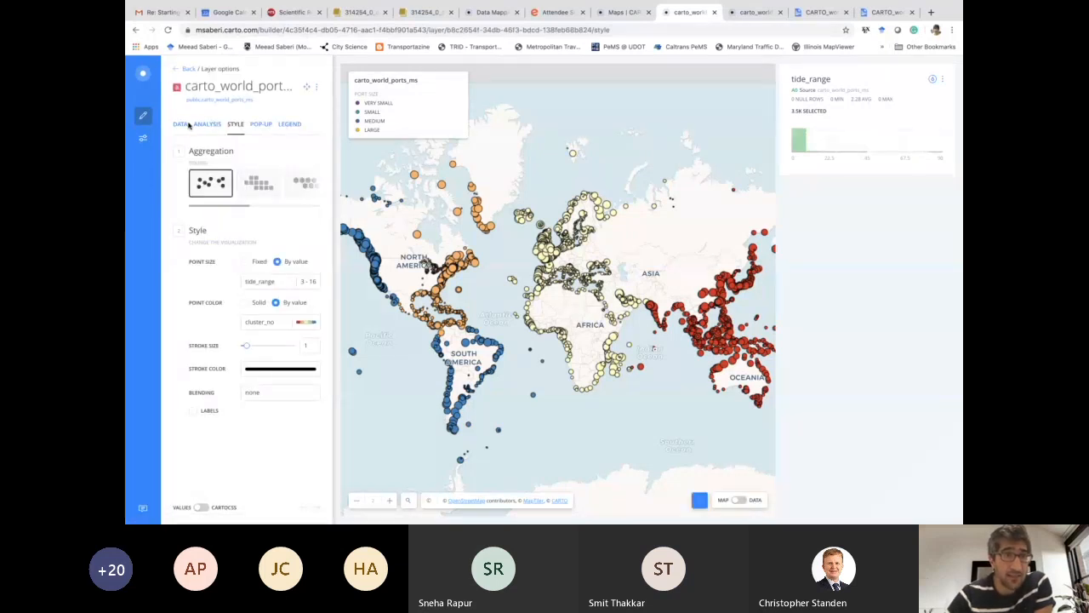
Step: Open the ports layer's Calculate Clusters of Points analysis and bring up its help guide
{"action": "left_click", "coordinate": [208, 125]}
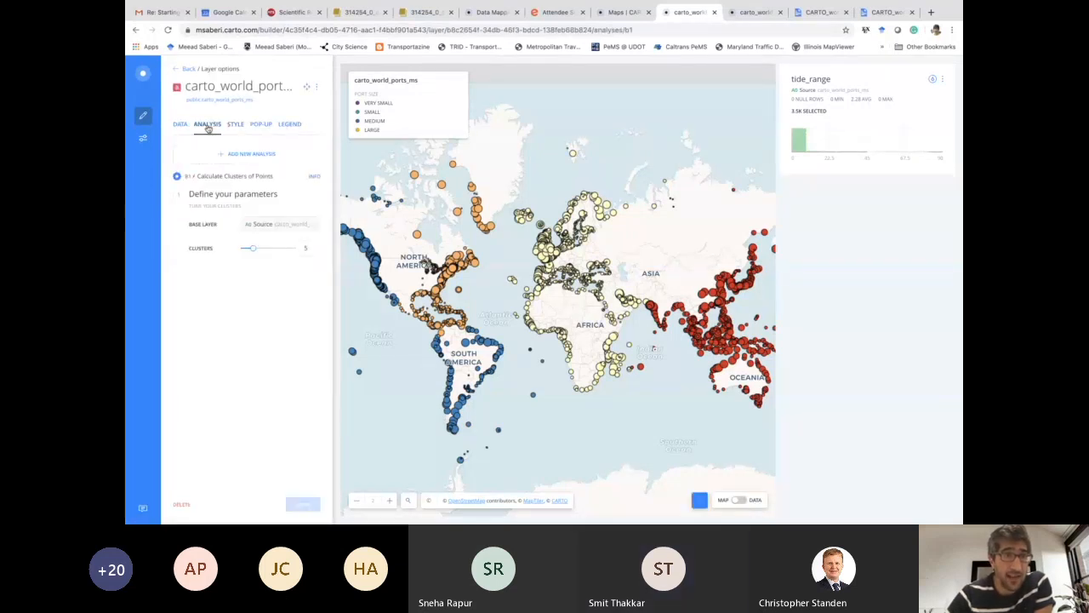
{"action": "left_click", "coordinate": [313, 177]}
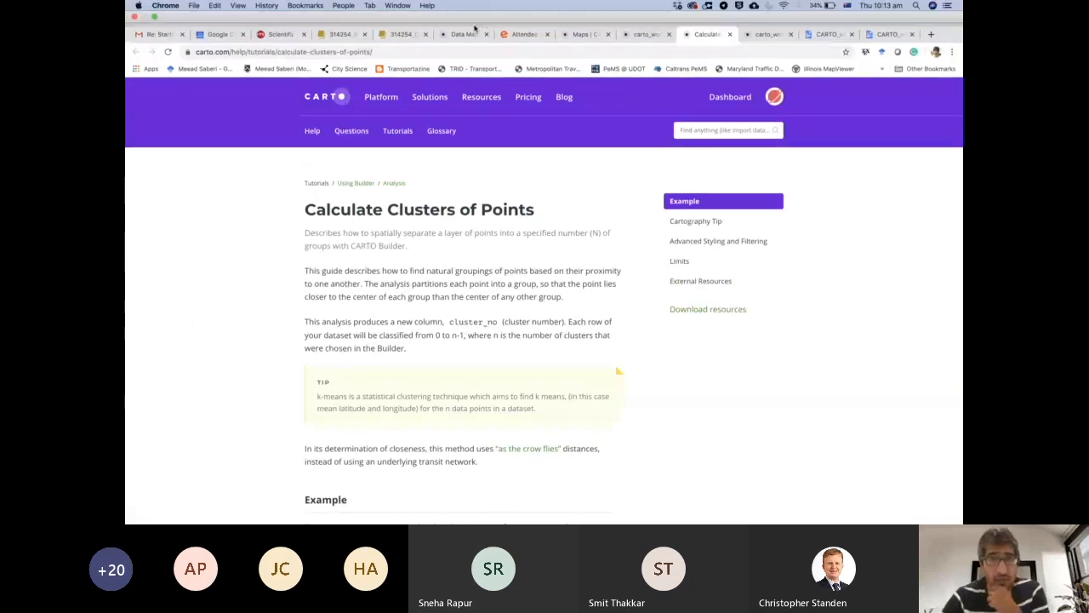
Step: Switch to the Teams meeting to check its chat, and return to the clustering guide in Chrome
{"action": "key", "text": "ctrl+Up"}
{"action": "left_click", "coordinate": [390, 364]}
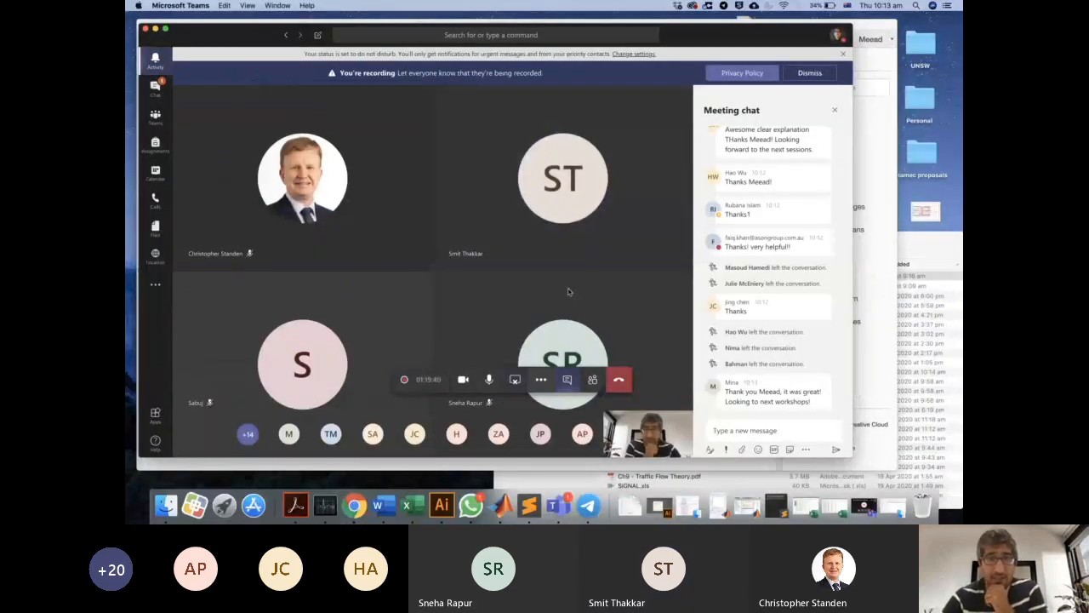
{"action": "key", "text": "ctrl+Up"}
{"action": "left_click", "coordinate": [607, 195]}
{"action": "key", "text": "ctrl+Up"}
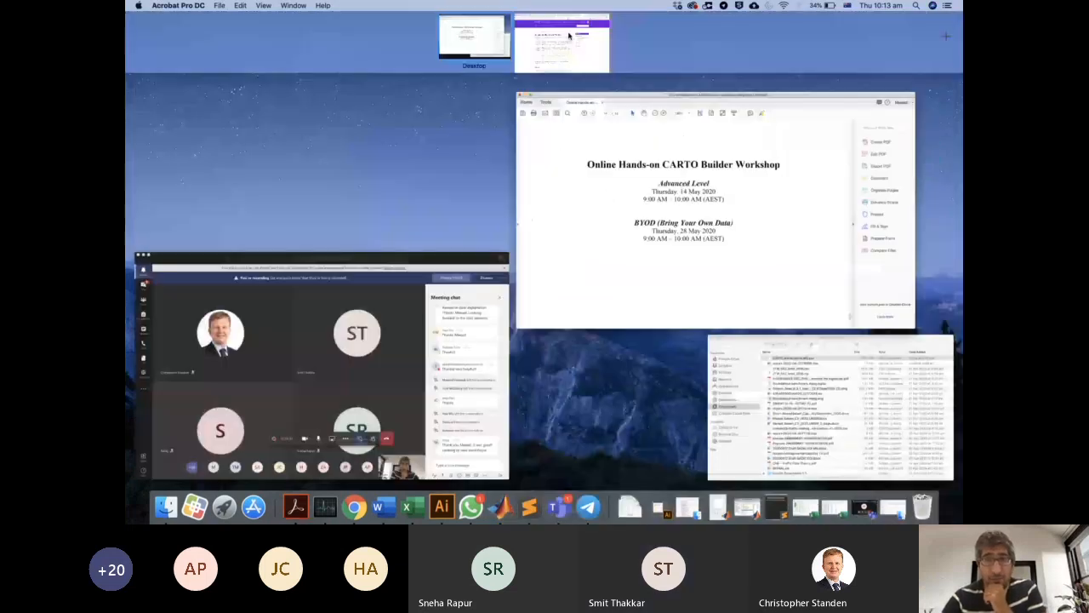
{"action": "left_click", "coordinate": [569, 37]}
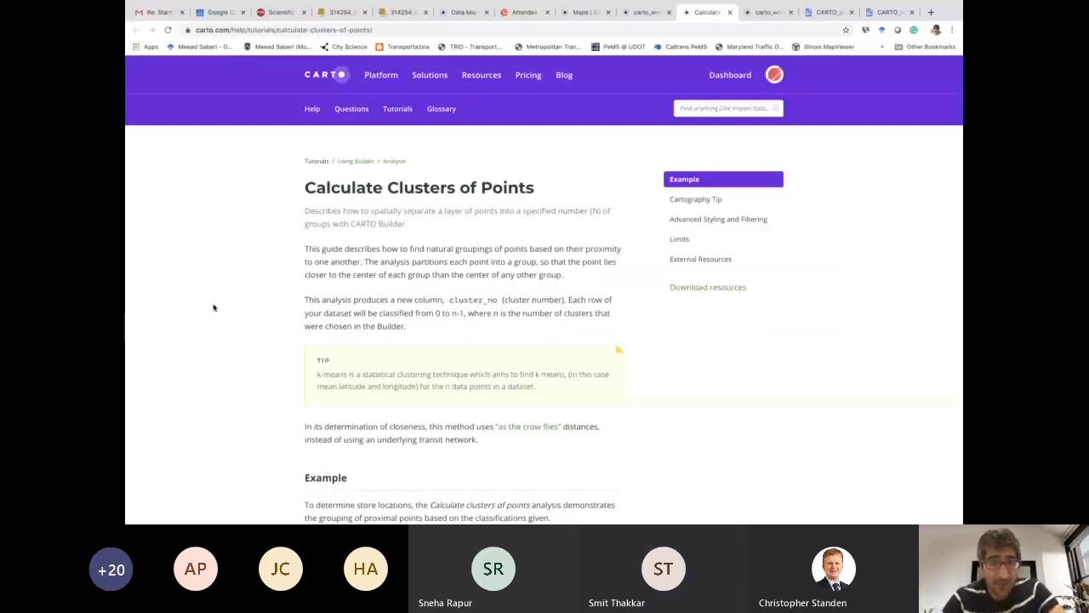
Step: Read the guide's k-means tip and look through its example and Cartography Tip sections
{"action": "left_click_drag", "start_coordinate": [317, 372], "coordinate": [556, 395]}
{"action": "left_click", "coordinate": [556, 395]}
{"action": "scroll", "coordinate": [555, 394], "scroll_direction": "down", "scroll_amount": 10}
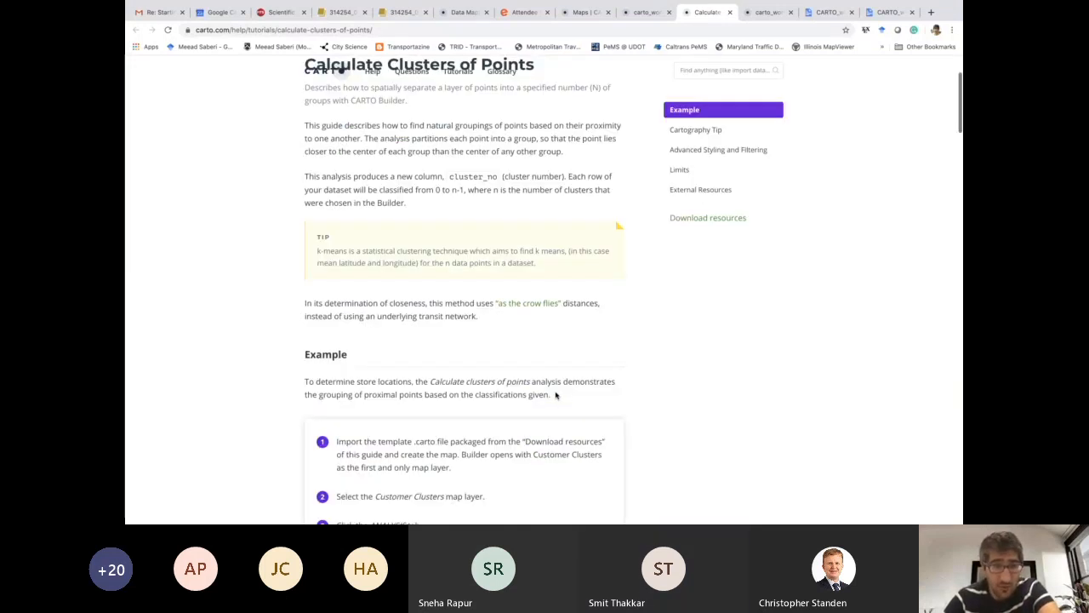
{"action": "scroll", "coordinate": [555, 395], "scroll_direction": "down", "scroll_amount": 8}
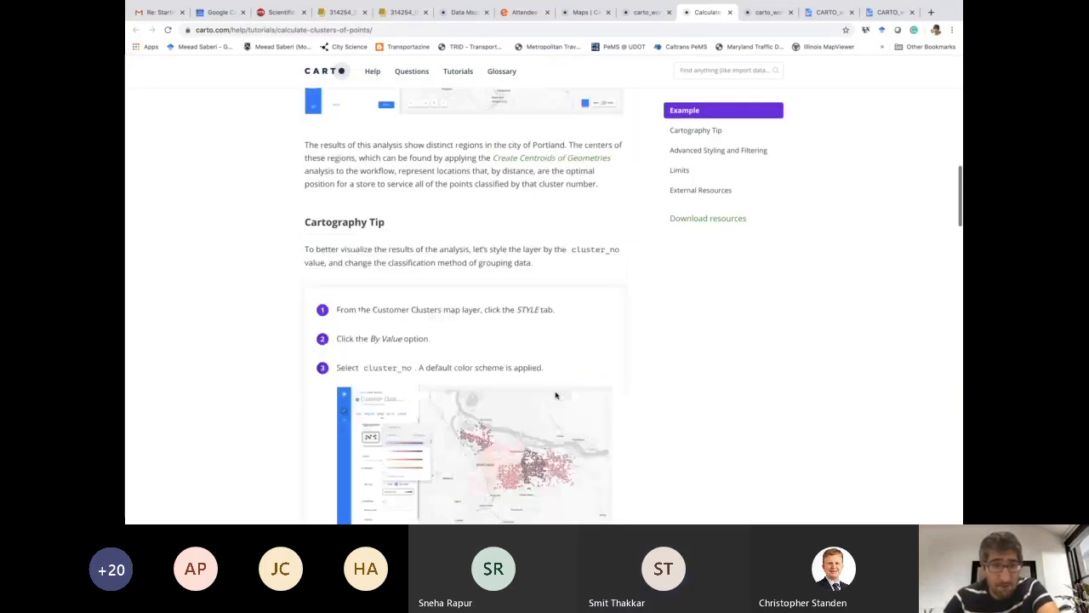
Step: Search the guide's text for "clustering" and "technique" to locate the method it uses
{"action": "key", "text": "ctrl+f"}
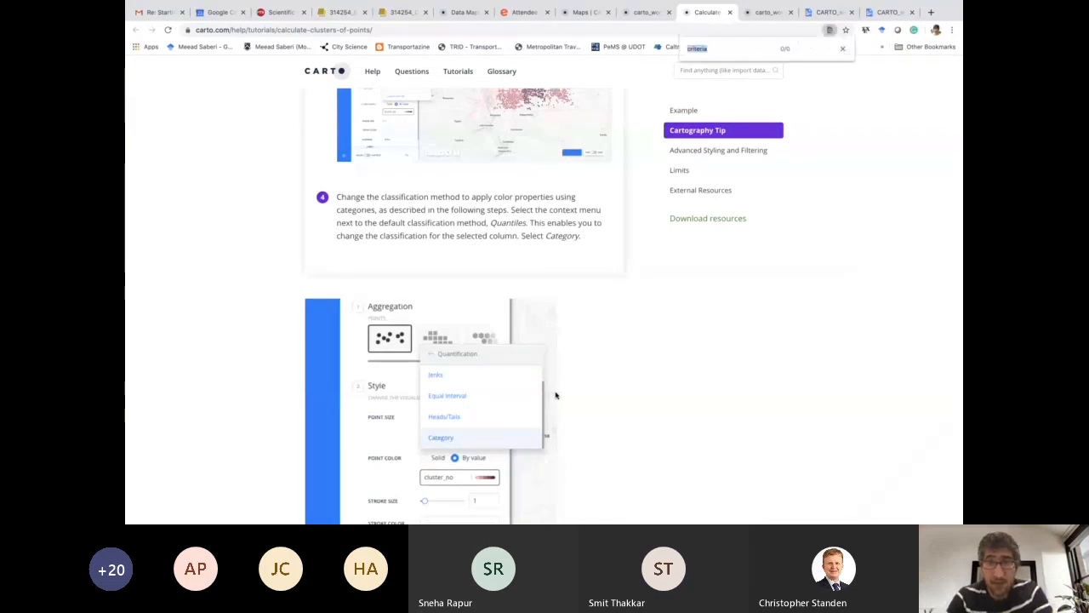
{"action": "type", "text": "clusye"}
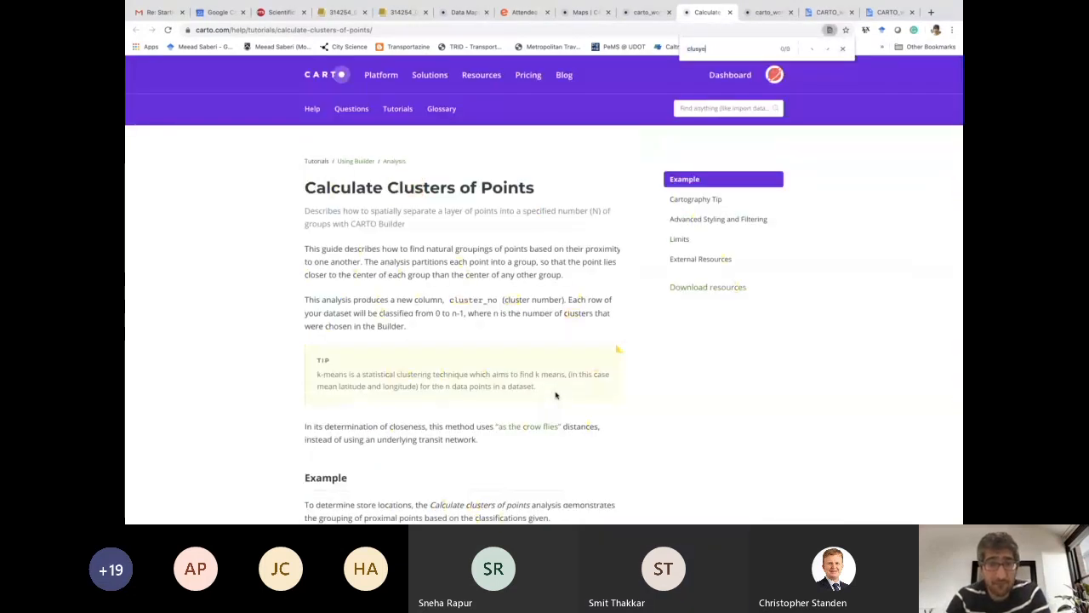
{"action": "key", "text": "BackSpace"}
{"action": "type", "text": "tering"}
{"action": "key", "text": "ctrl+a"}
{"action": "type", "text": "technique"}
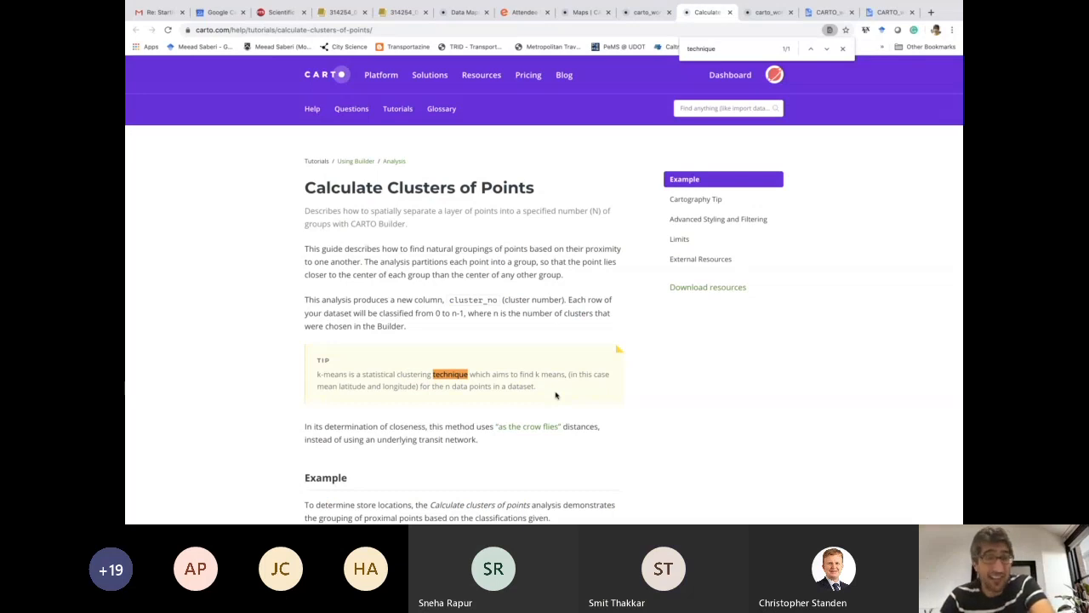
Step: Return to the carto_world_ports_ms map in Chrome, showing its cluster analysis parameters
{"action": "key", "text": "ctrl+Up"}
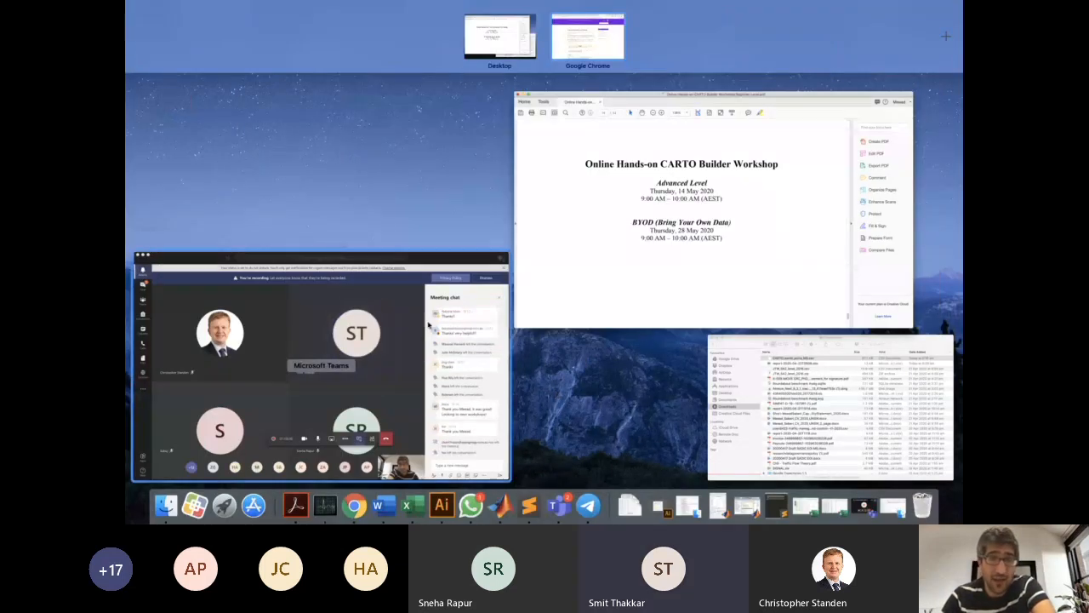
{"action": "left_click", "coordinate": [587, 52]}
{"action": "left_click", "coordinate": [643, 13]}
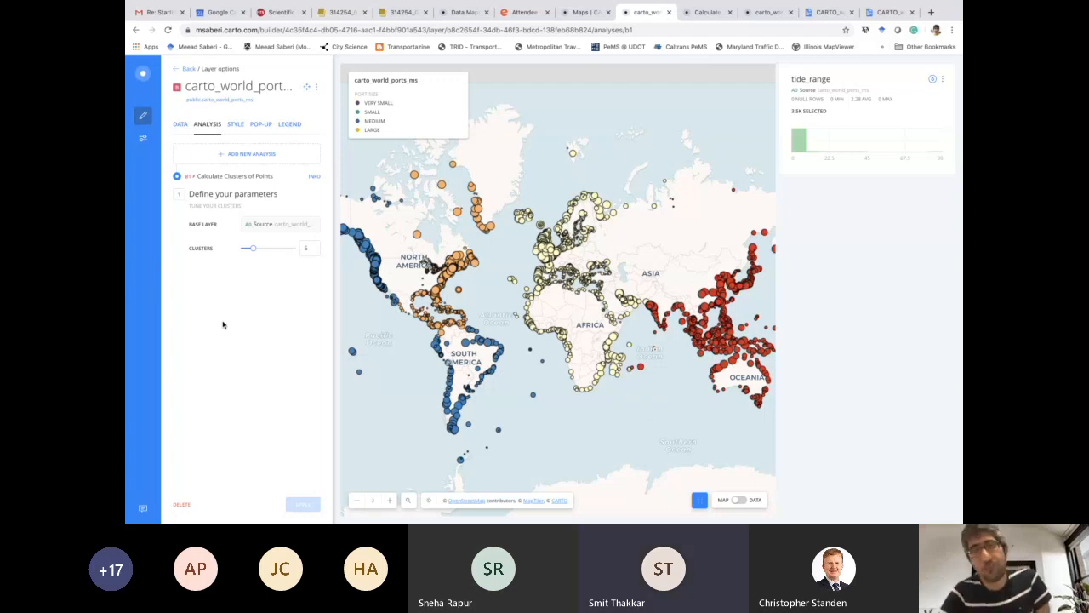
Step: Check the Teams meeting and its chat again, and go back to the ports map in Chrome
{"action": "key", "text": "ctrl+Up"}
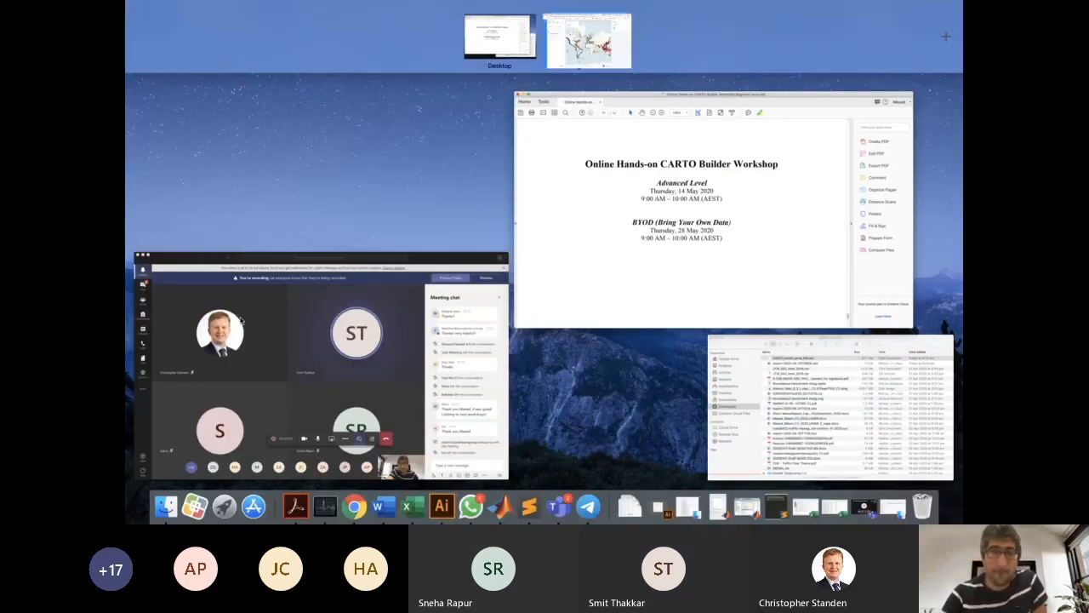
{"action": "left_click", "coordinate": [241, 319]}
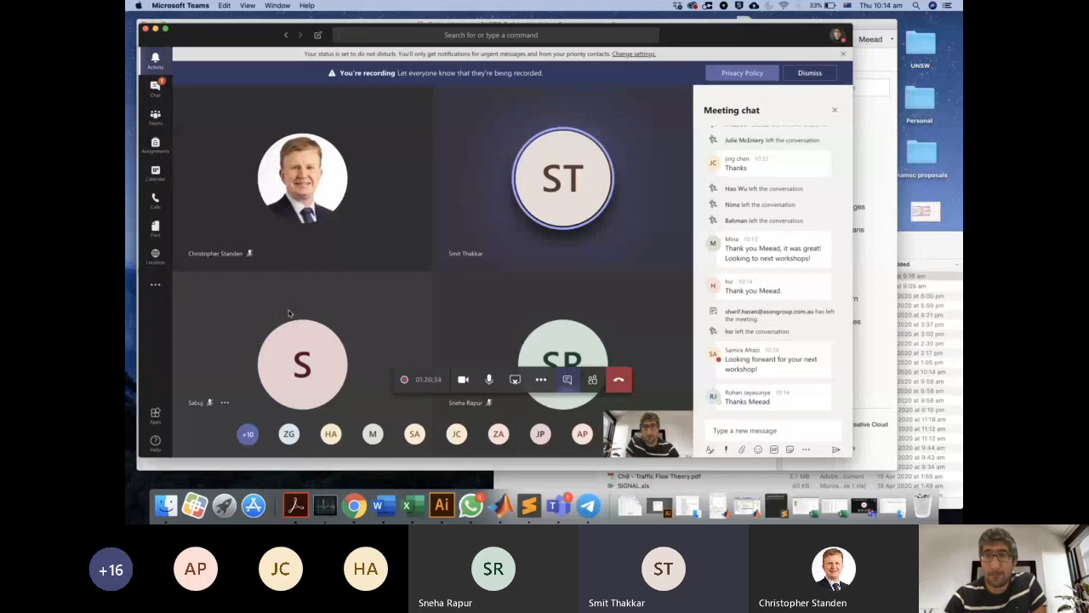
{"action": "key", "text": "ctrl+Up"}
{"action": "left_click", "coordinate": [566, 10]}
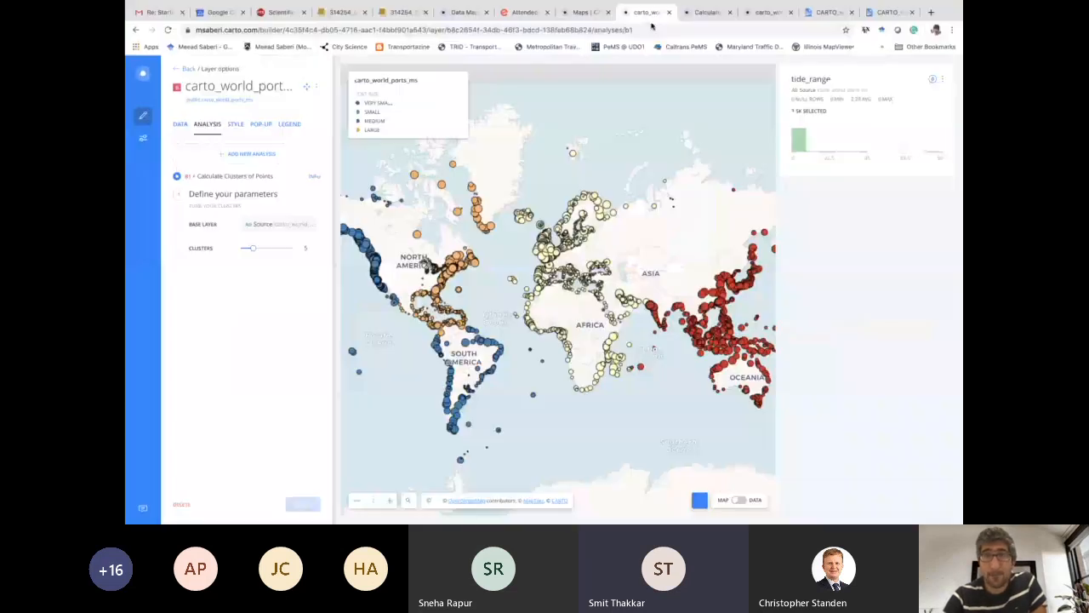
Step: Look through the clustering guide down to its External Resources, and return to the ports map
{"action": "left_click", "coordinate": [695, 16]}
{"action": "scroll", "coordinate": [418, 311], "scroll_direction": "down", "scroll_amount": 15}
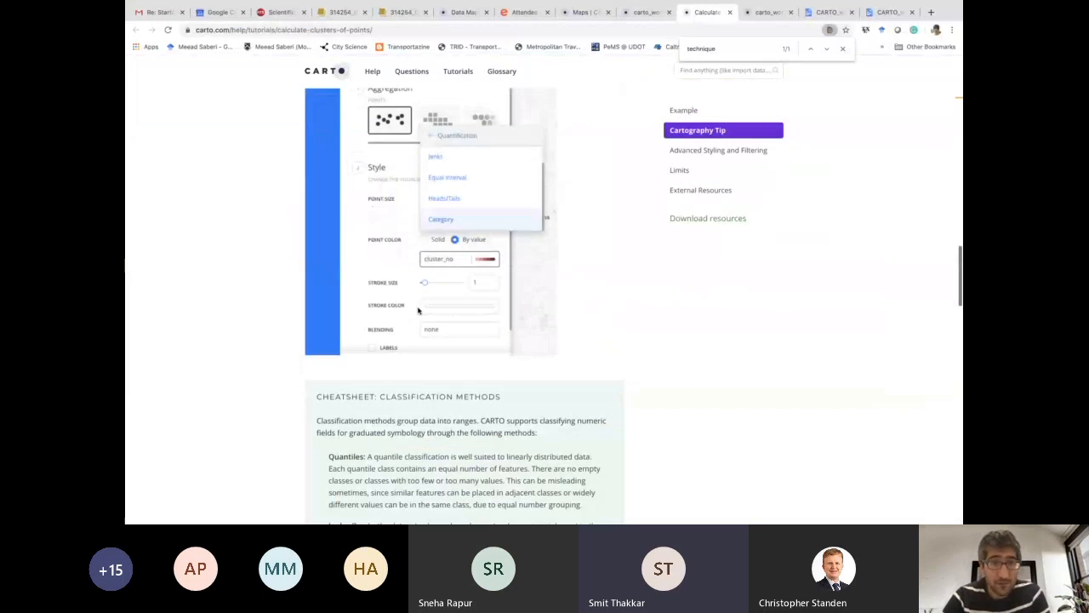
{"action": "scroll", "coordinate": [418, 310], "scroll_direction": "down", "scroll_amount": 15}
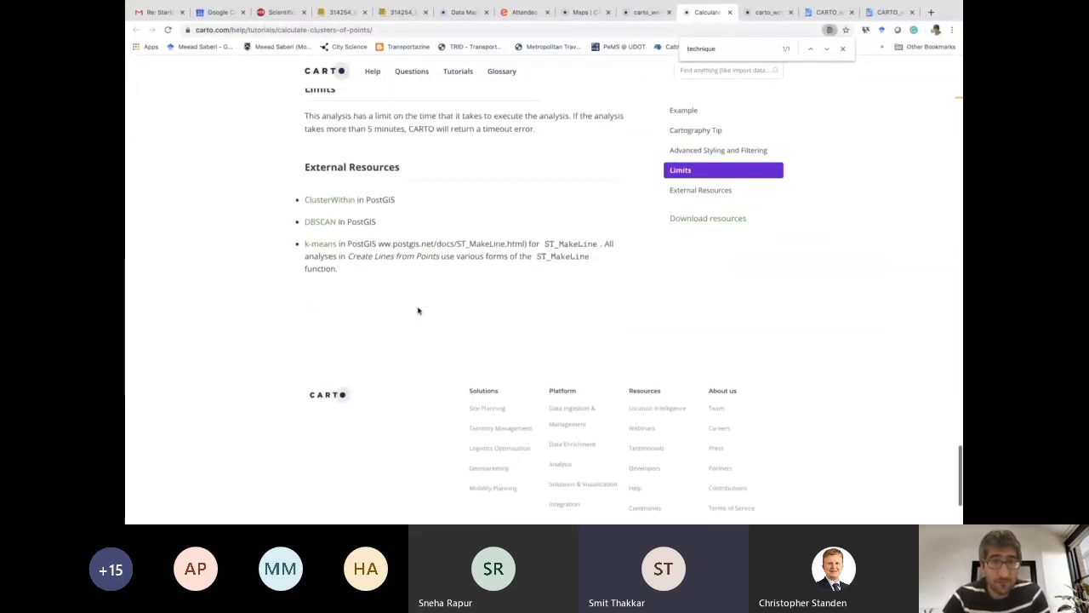
{"action": "key", "text": "ctrl+Up"}
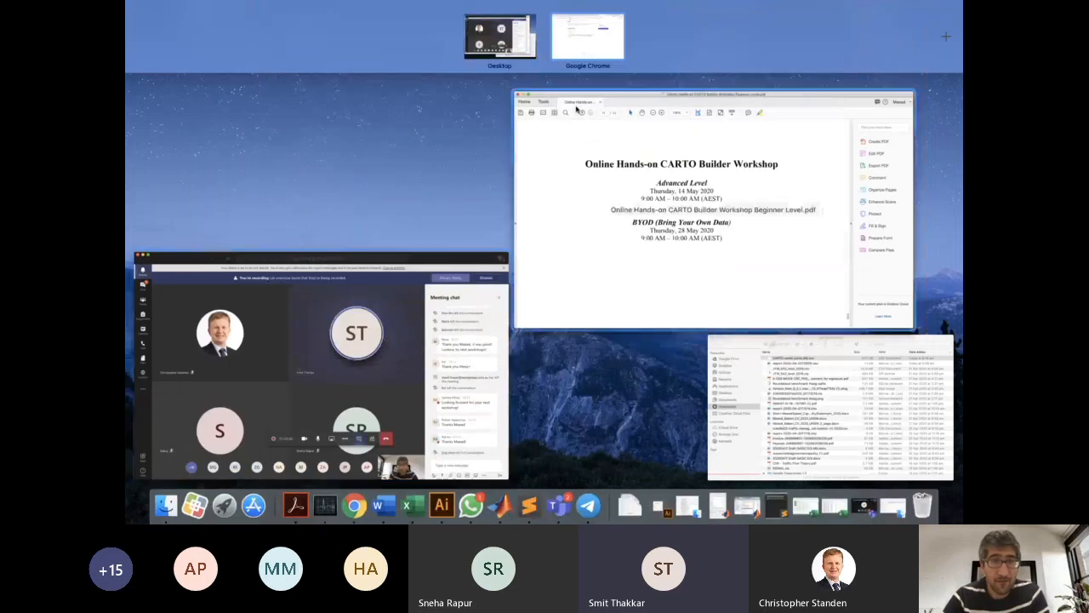
{"action": "left_click", "coordinate": [591, 51]}
{"action": "left_click", "coordinate": [646, 13]}
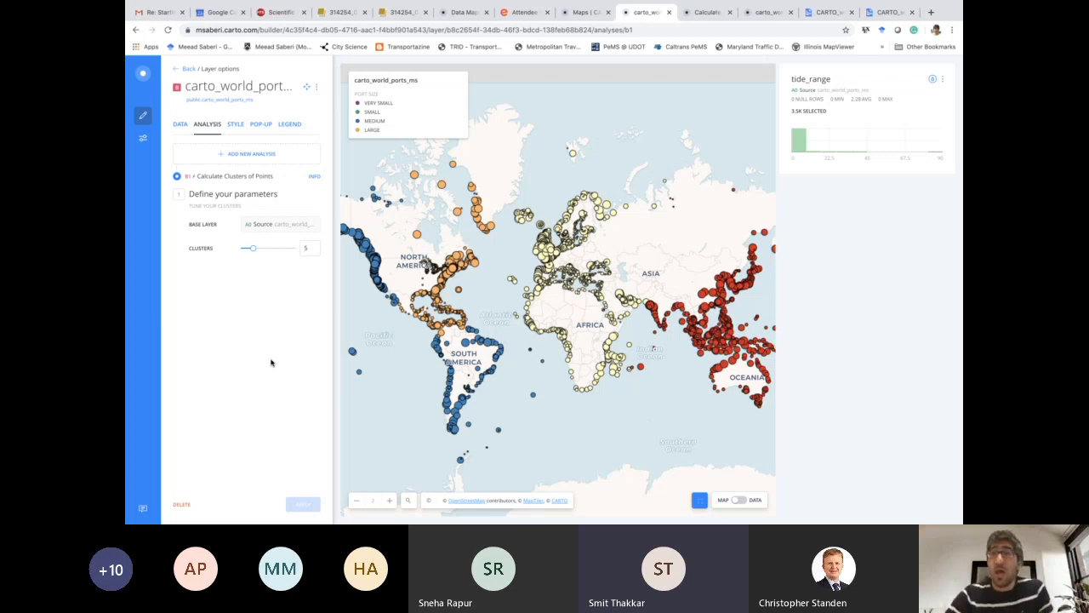
Step: Search the web for "carto license" in a new tab and open CARTO's pricing page
{"action": "left_click", "coordinate": [931, 12]}
{"action": "type", "text": "carto "}
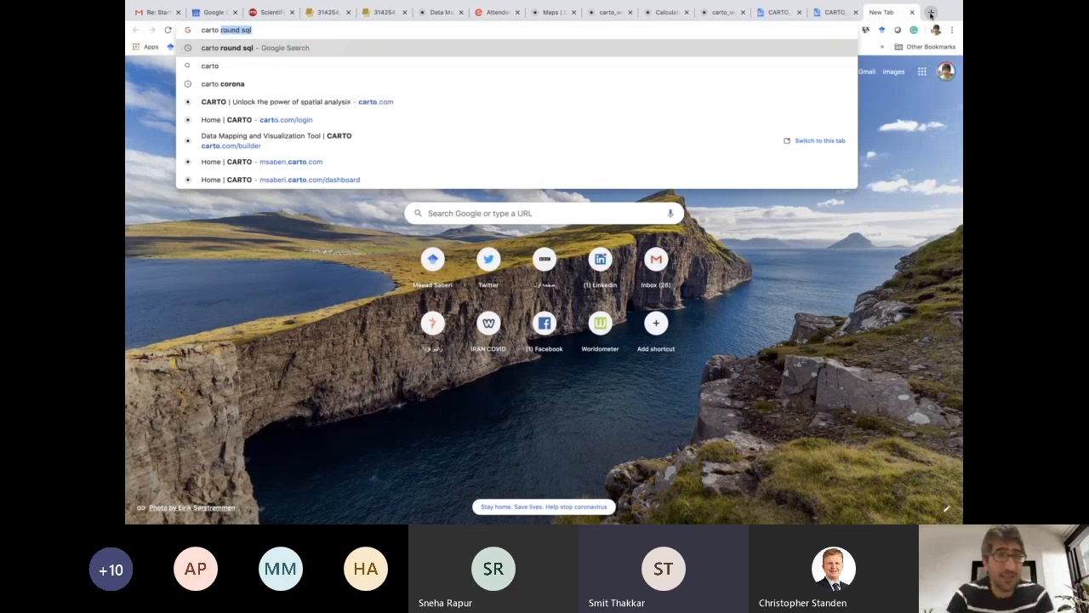
{"action": "type", "text": "license"}
{"action": "key", "text": "Return"}
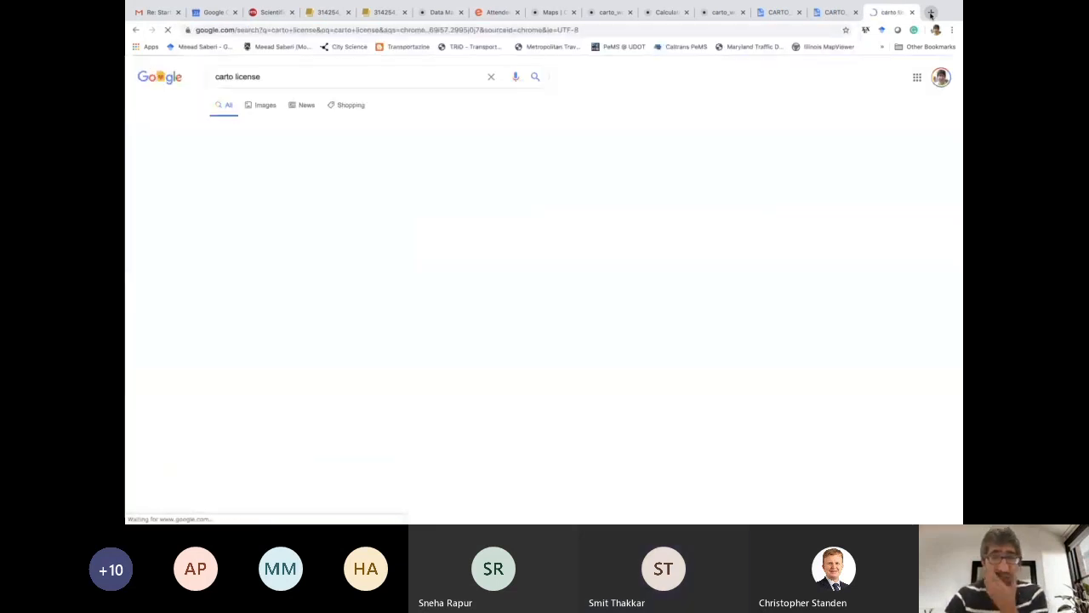
{"action": "left_click", "coordinate": [262, 161]}
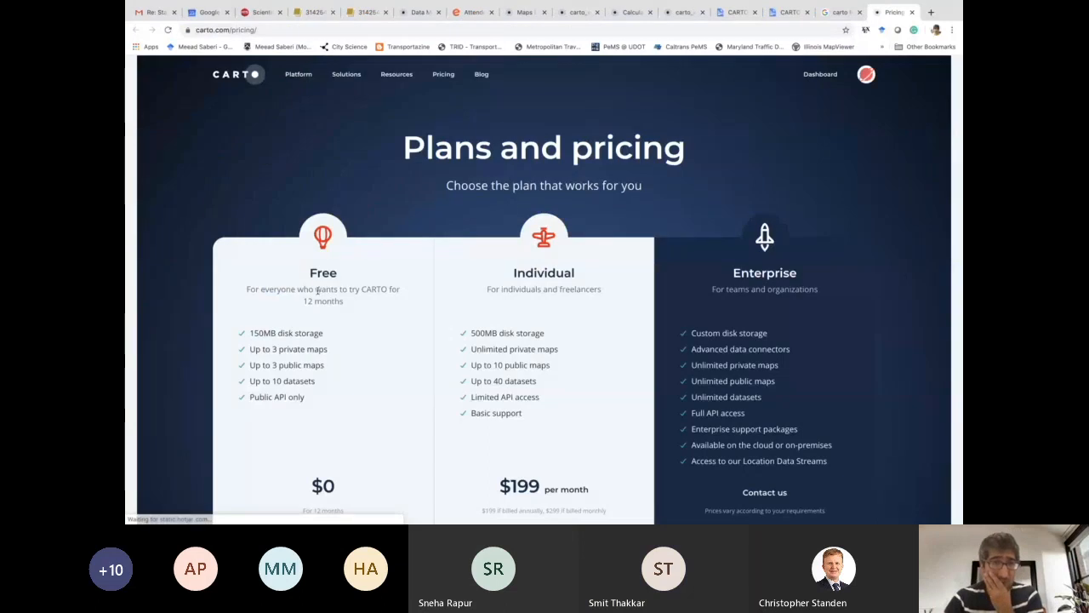
Step: Examine the Free plan's duration, storage, map and dataset limits, and the full comparison table of the plans
{"action": "left_click_drag", "start_coordinate": [297, 290], "coordinate": [344, 302]}
{"action": "left_click", "coordinate": [344, 303]}
{"action": "scroll", "coordinate": [343, 302], "scroll_direction": "down", "scroll_amount": 1}
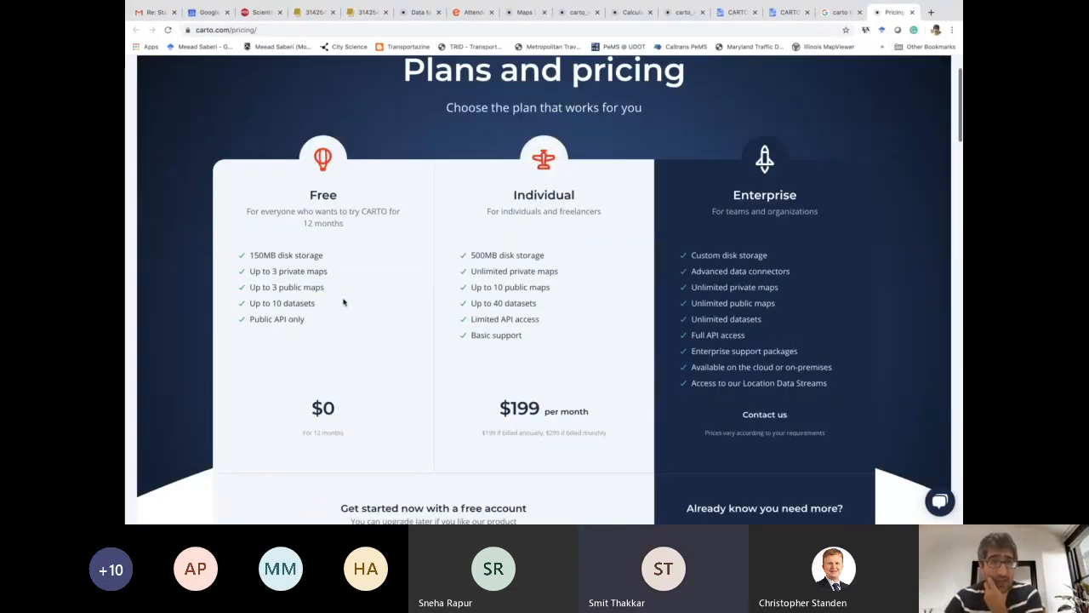
{"action": "left_click_drag", "start_coordinate": [255, 255], "coordinate": [307, 286]}
{"action": "left_click", "coordinate": [306, 286]}
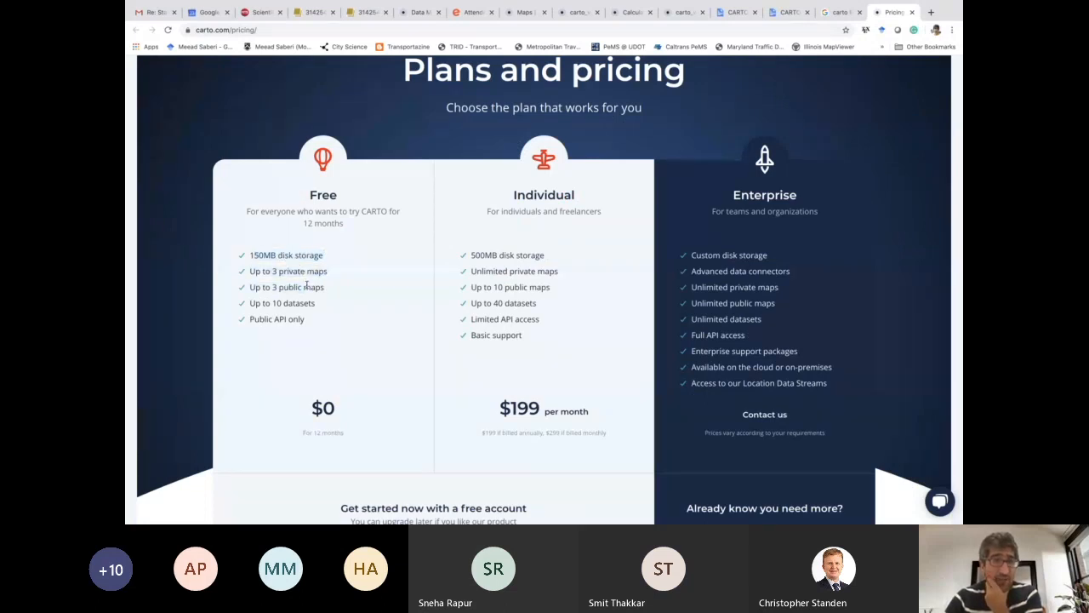
{"action": "left_click_drag", "start_coordinate": [303, 303], "coordinate": [274, 303]}
{"action": "left_click", "coordinate": [268, 319]}
{"action": "scroll", "coordinate": [315, 325], "scroll_direction": "down", "scroll_amount": 1}
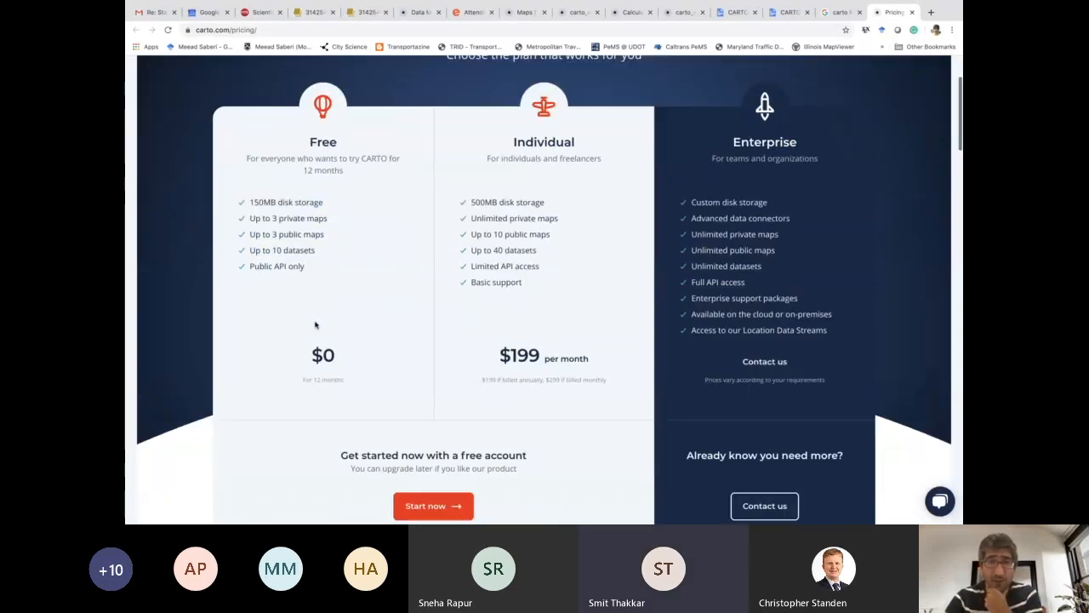
{"action": "scroll", "coordinate": [315, 324], "scroll_direction": "down", "scroll_amount": 7}
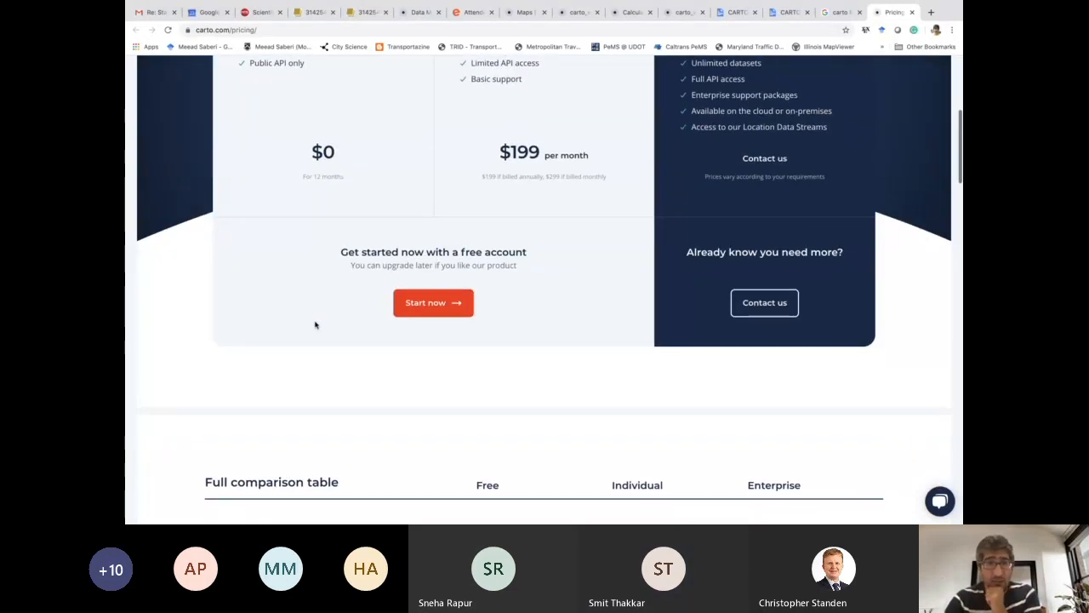
{"action": "scroll", "coordinate": [315, 324], "scroll_direction": "down", "scroll_amount": 3}
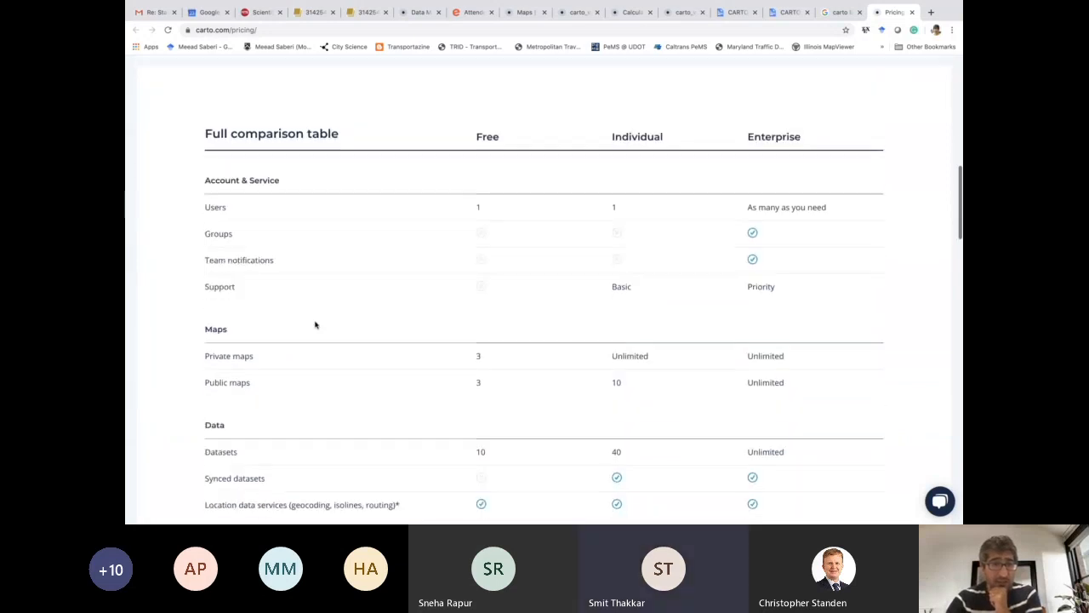
{"action": "scroll", "coordinate": [315, 324], "scroll_direction": "up", "scroll_amount": 12}
Step: Extend the web search to "carto license student" and open the CARTO help page on getting a student account
{"action": "left_click", "coordinate": [840, 12]}
{"action": "left_click", "coordinate": [372, 76]}
{"action": "type", "text": "studnt"}
{"action": "key", "text": "BackSpace"}
{"action": "key", "text": "BackSpace"}
{"action": "type", "text": "ent"}
{"action": "key", "text": "Return"}
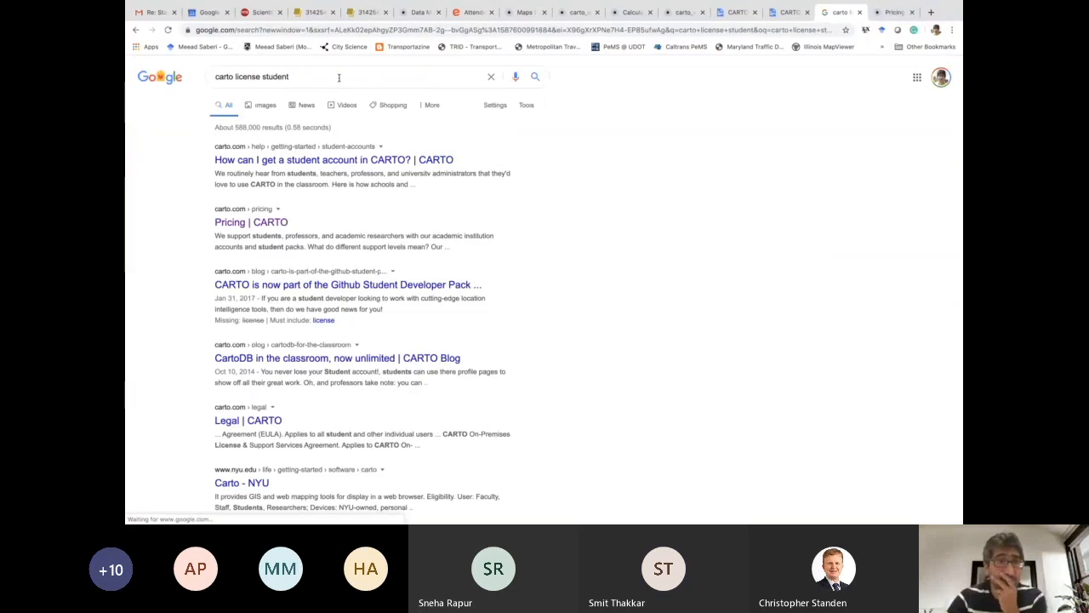
{"action": "left_click", "coordinate": [260, 162]}
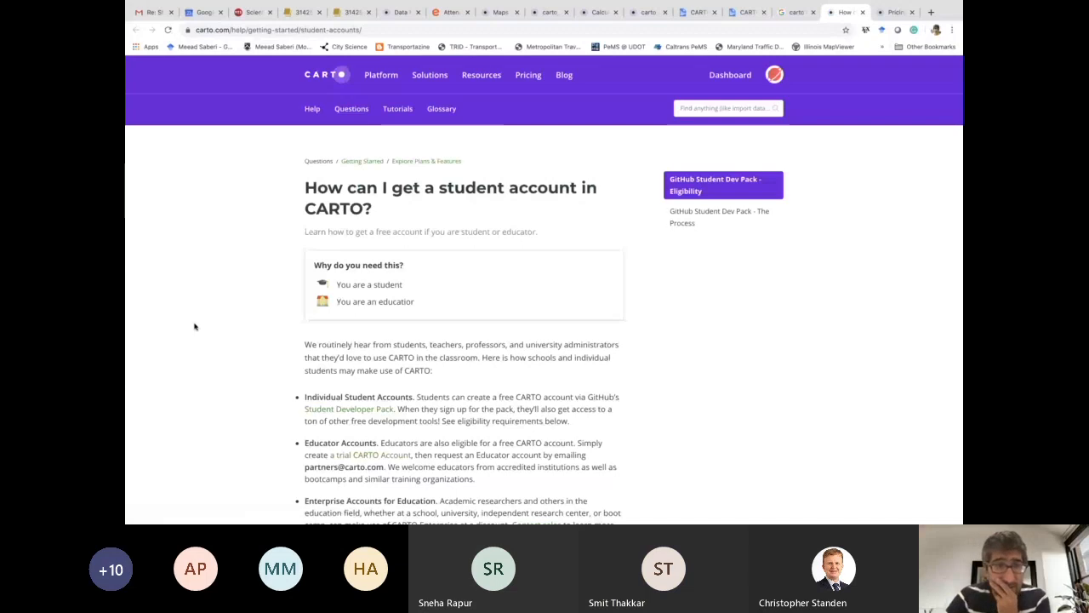
Step: Read the Individual Student Accounts section, examining how students obtain an account through GitHub's Student Developer Pack
{"action": "scroll", "coordinate": [194, 326], "scroll_direction": "down", "scroll_amount": 2}
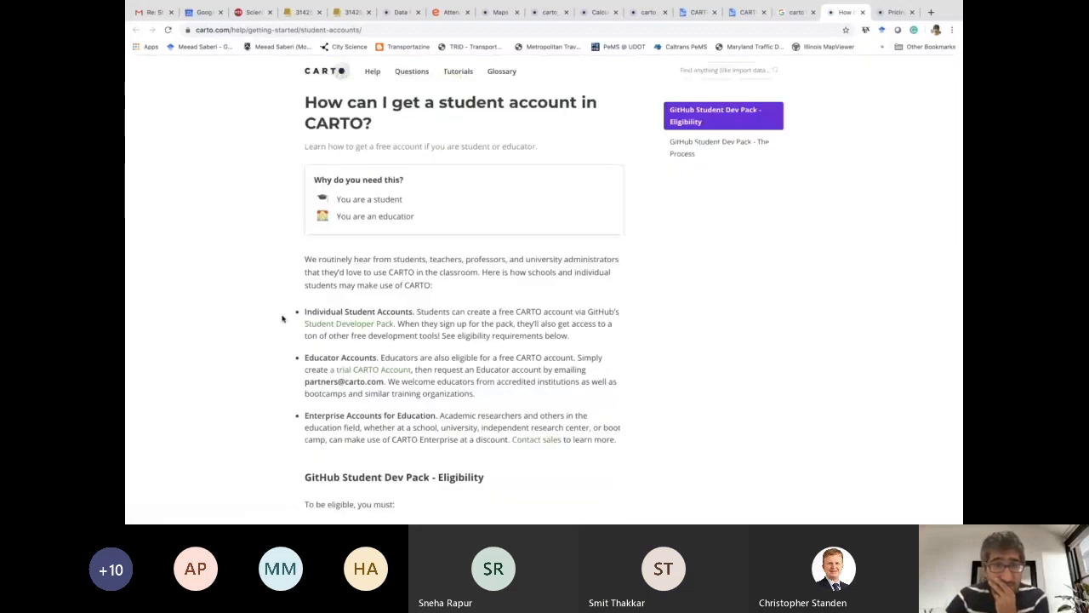
{"action": "scroll", "coordinate": [283, 318], "scroll_direction": "down", "scroll_amount": 1}
{"action": "left_click_drag", "start_coordinate": [439, 275], "coordinate": [397, 287]}
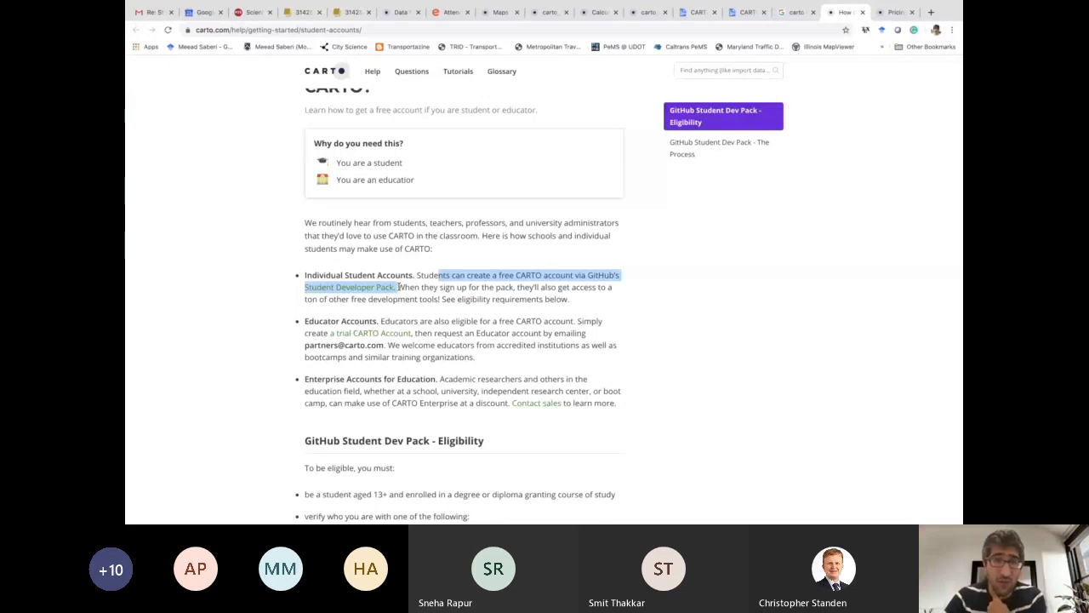
{"action": "left_click", "coordinate": [398, 288]}
{"action": "right_click", "coordinate": [376, 289]}
{"action": "left_click", "coordinate": [417, 275]}
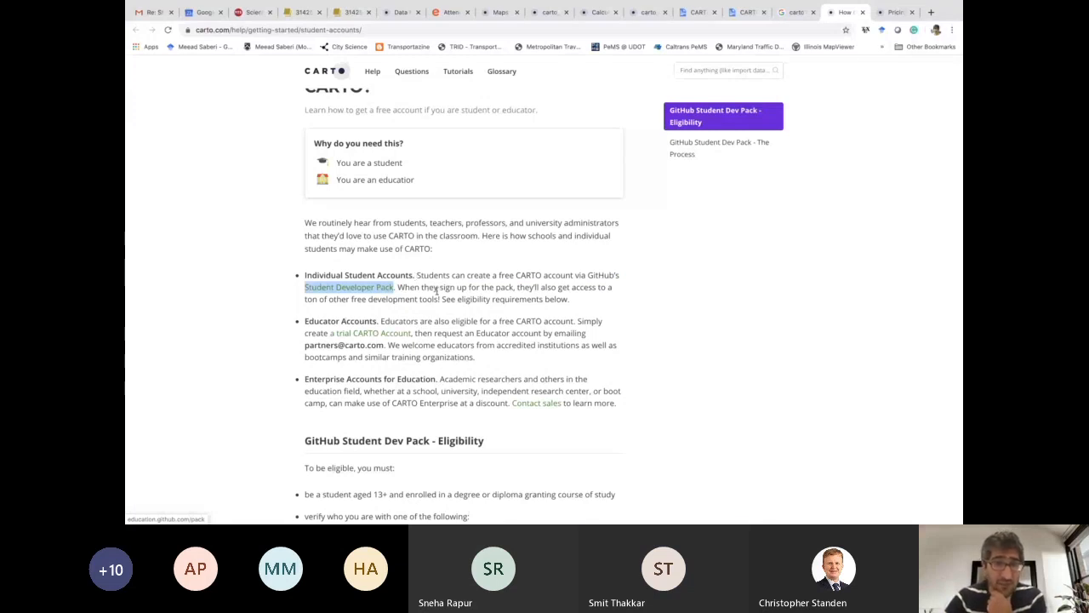
{"action": "scroll", "coordinate": [437, 290], "scroll_direction": "up", "scroll_amount": 3}
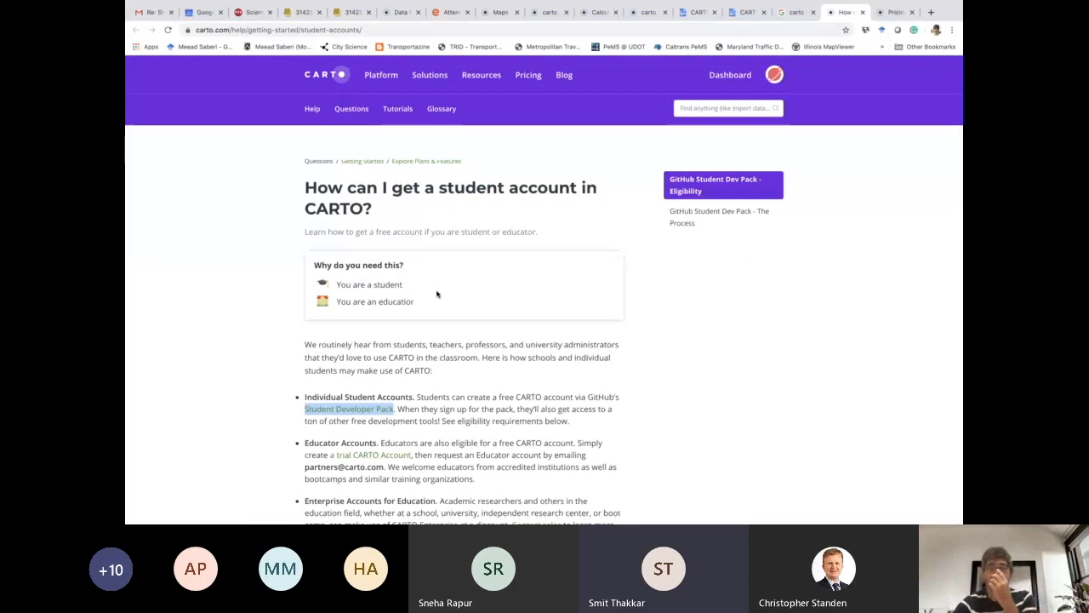
Step: Switch to the Teams meeting to view its participants and chat, and shift the meeting window slightly
{"action": "key", "text": "ctrl+Up"}
{"action": "key", "text": "ctrl+Left"}
{"action": "left_click", "coordinate": [363, 341]}
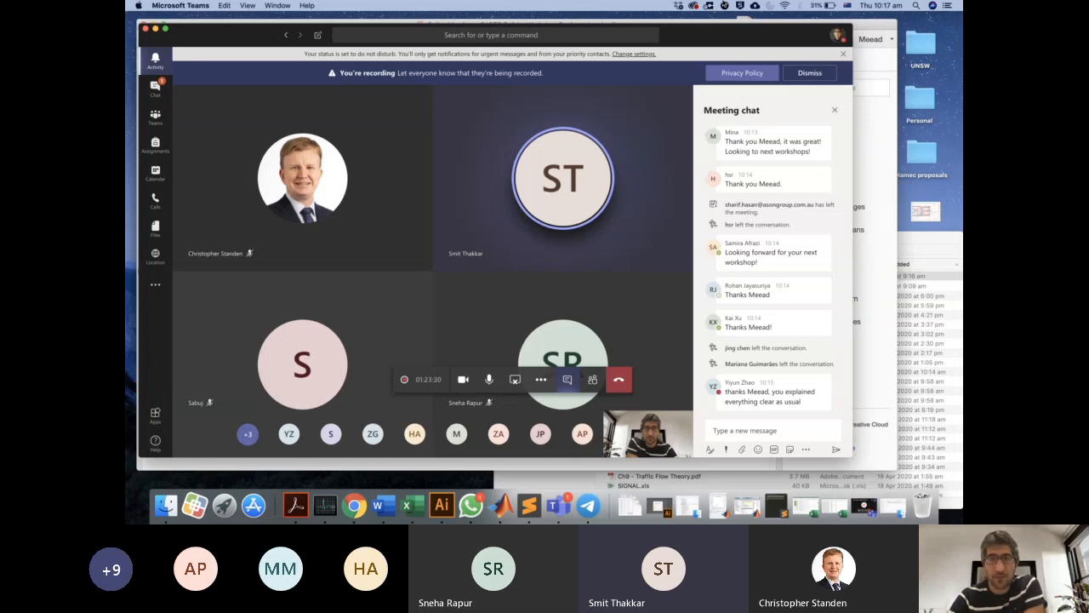
{"action": "left_click_drag", "start_coordinate": [710, 34], "coordinate": [705, 28]}
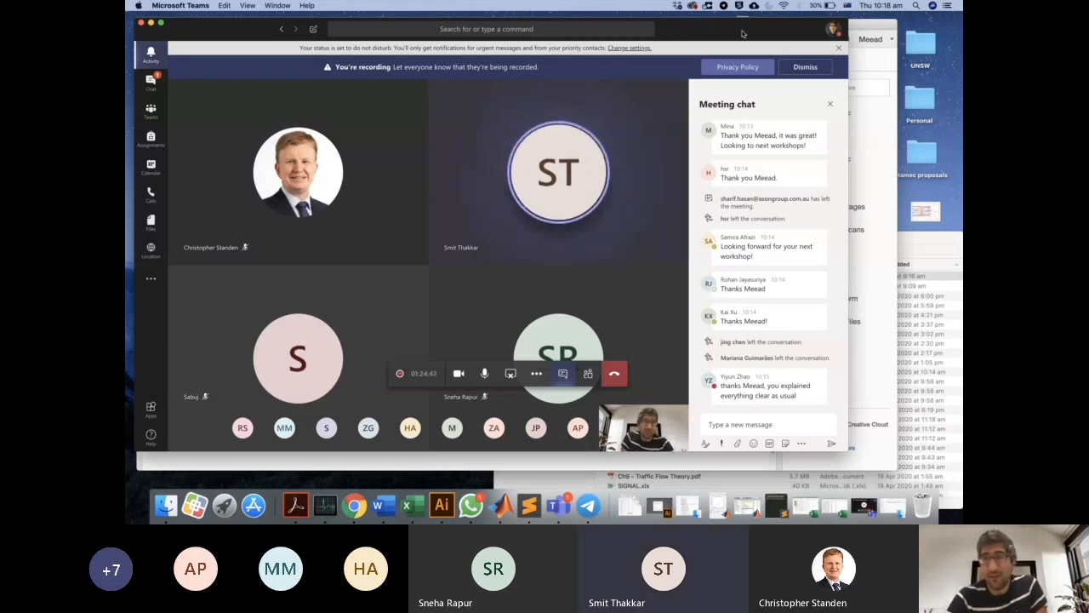
Step: Close the meeting chat in Teams and show the list of meeting participants instead
{"action": "left_click", "coordinate": [829, 105]}
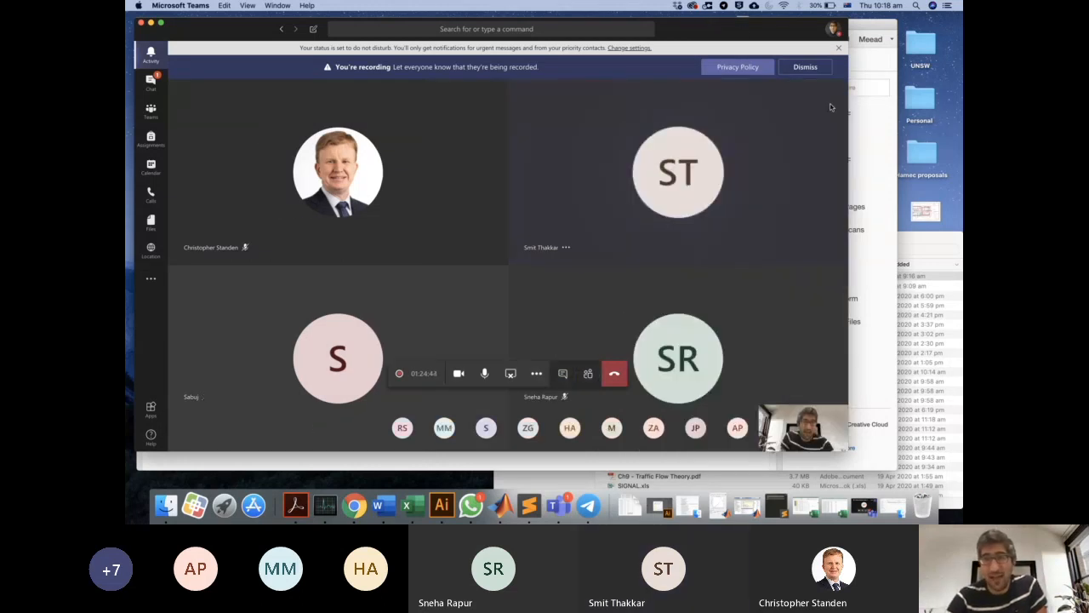
{"action": "left_click", "coordinate": [588, 378]}
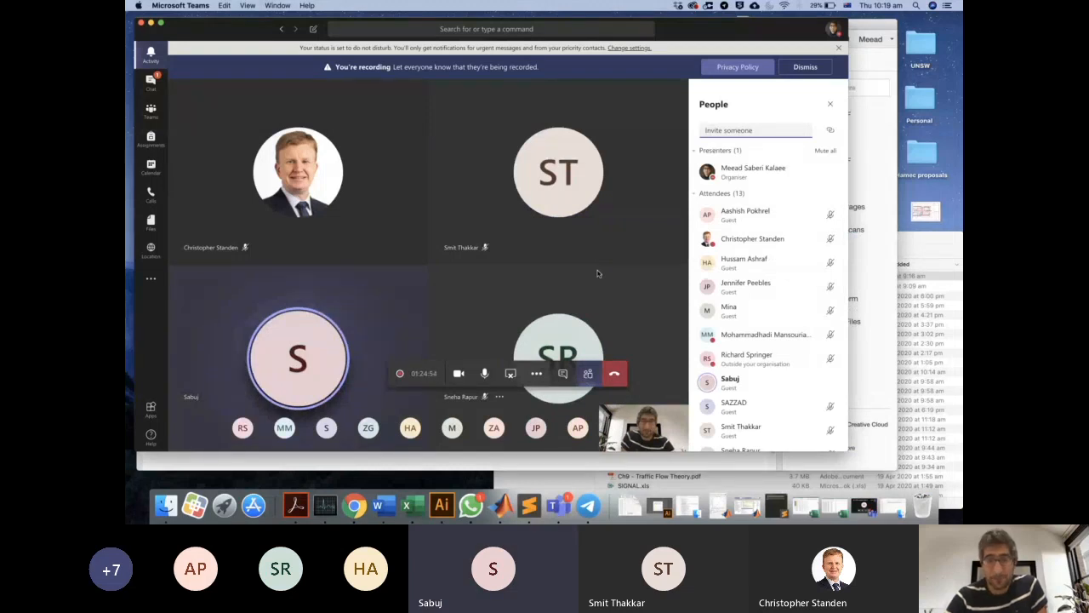
Step: Switch to the workshop PDF in Acrobat and read Exercise 1 on chronic disease in Australia, including its data sources, shapefile link and bushfire question
{"action": "key", "text": "ctrl+Up"}
{"action": "left_click", "coordinate": [671, 132]}
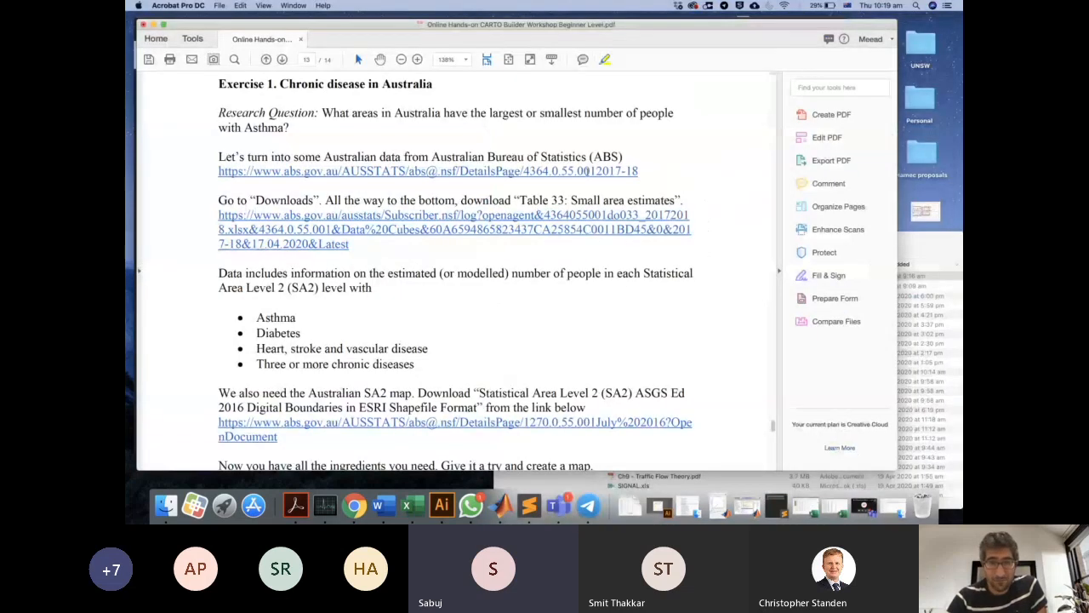
{"action": "scroll", "coordinate": [585, 171], "scroll_direction": "up", "scroll_amount": 1}
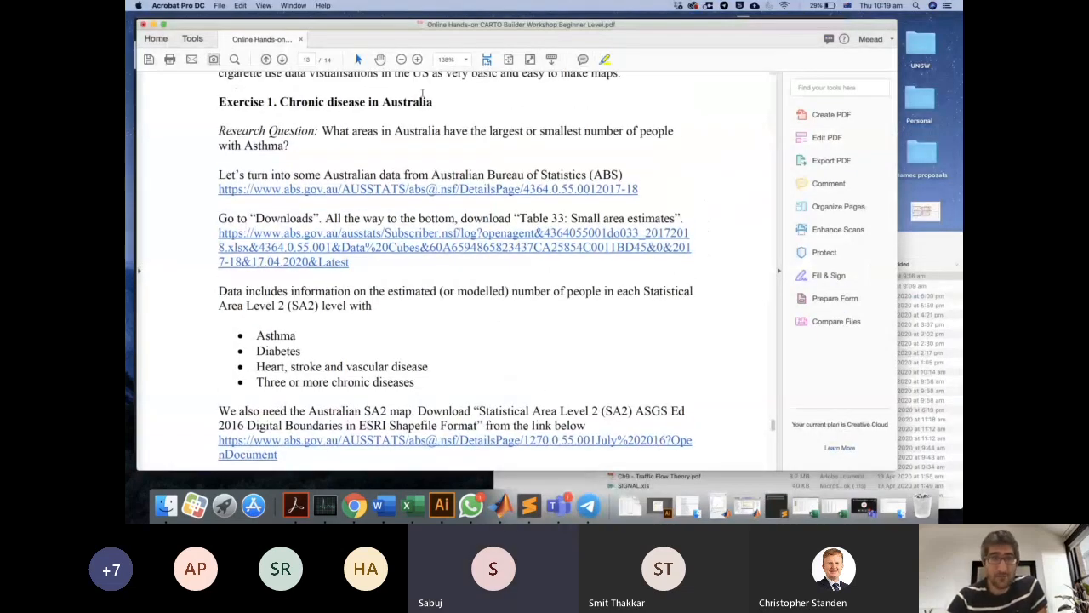
{"action": "scroll", "coordinate": [207, 158], "scroll_direction": "down", "scroll_amount": 1}
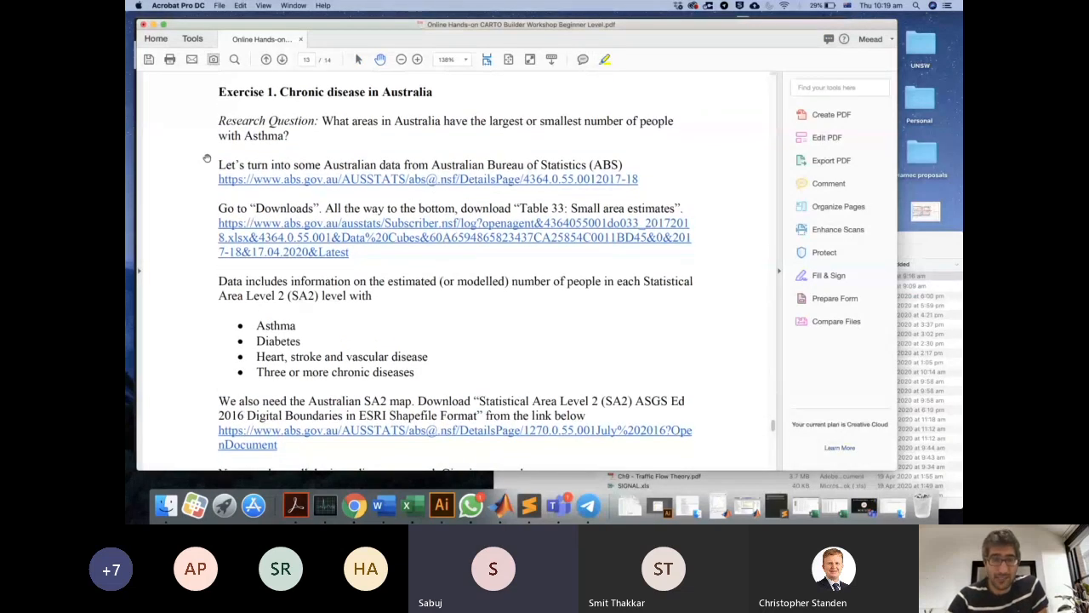
{"action": "scroll", "coordinate": [207, 289], "scroll_direction": "down", "scroll_amount": 3}
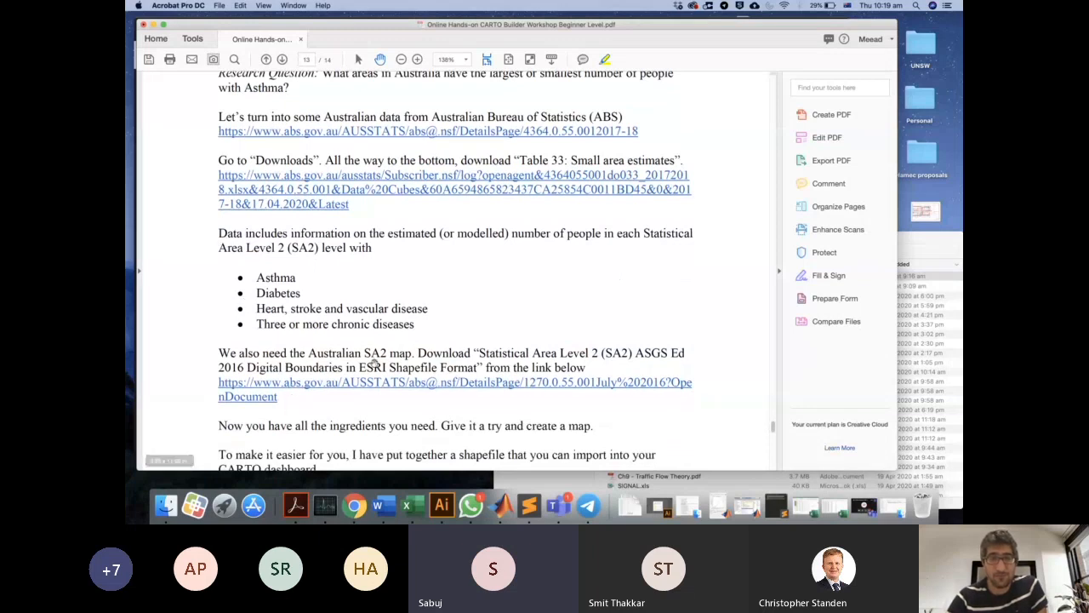
{"action": "scroll", "coordinate": [698, 306], "scroll_direction": "down", "scroll_amount": 4}
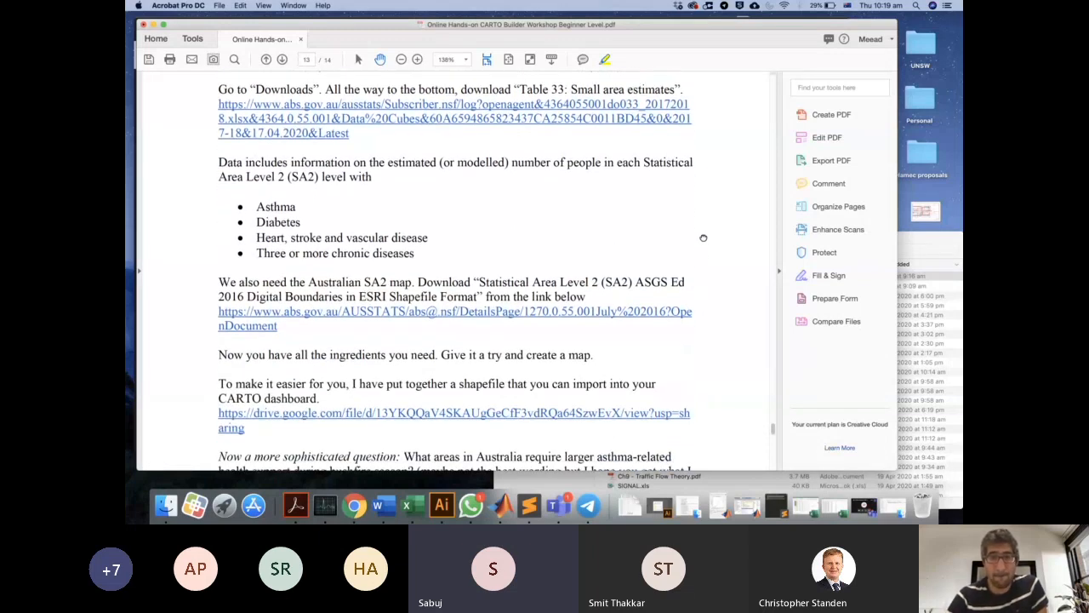
{"action": "scroll", "coordinate": [730, 317], "scroll_direction": "down", "scroll_amount": 2}
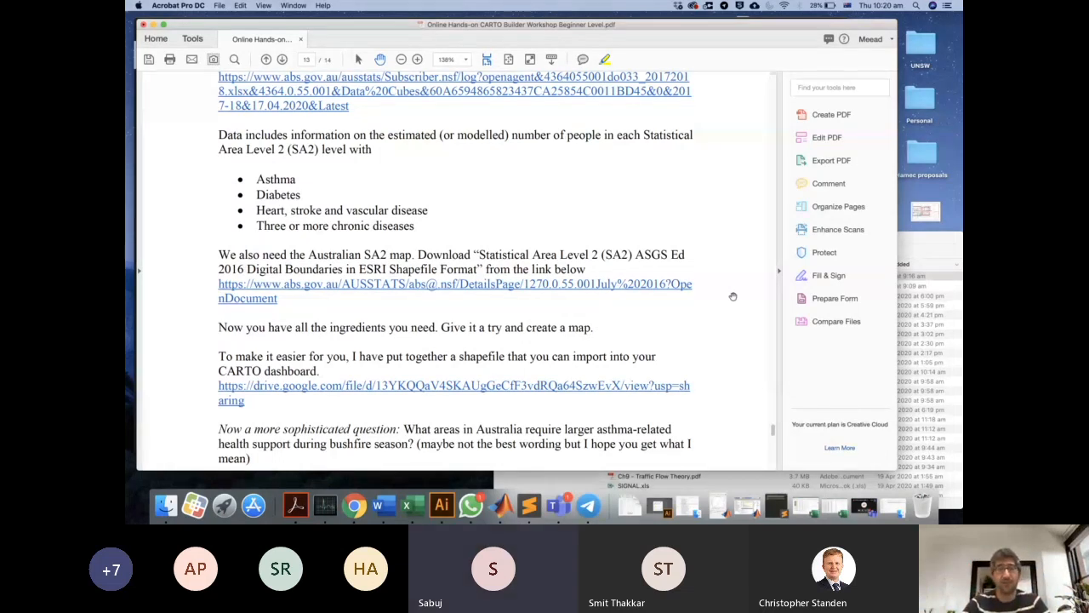
{"action": "scroll", "coordinate": [438, 405], "scroll_direction": "down", "scroll_amount": 5}
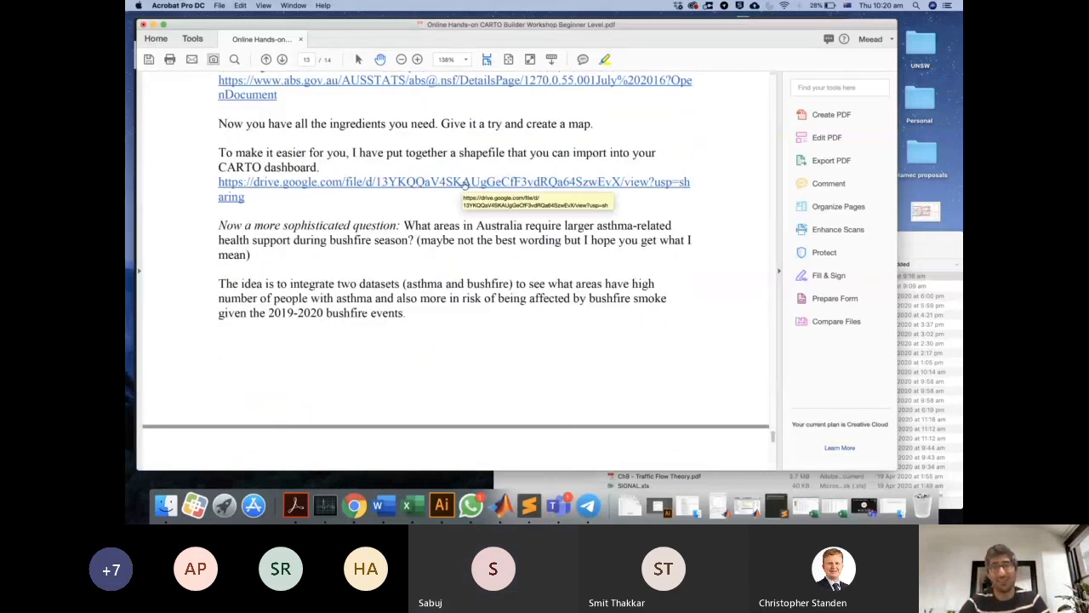
{"action": "scroll", "coordinate": [430, 153], "scroll_direction": "up", "scroll_amount": 2}
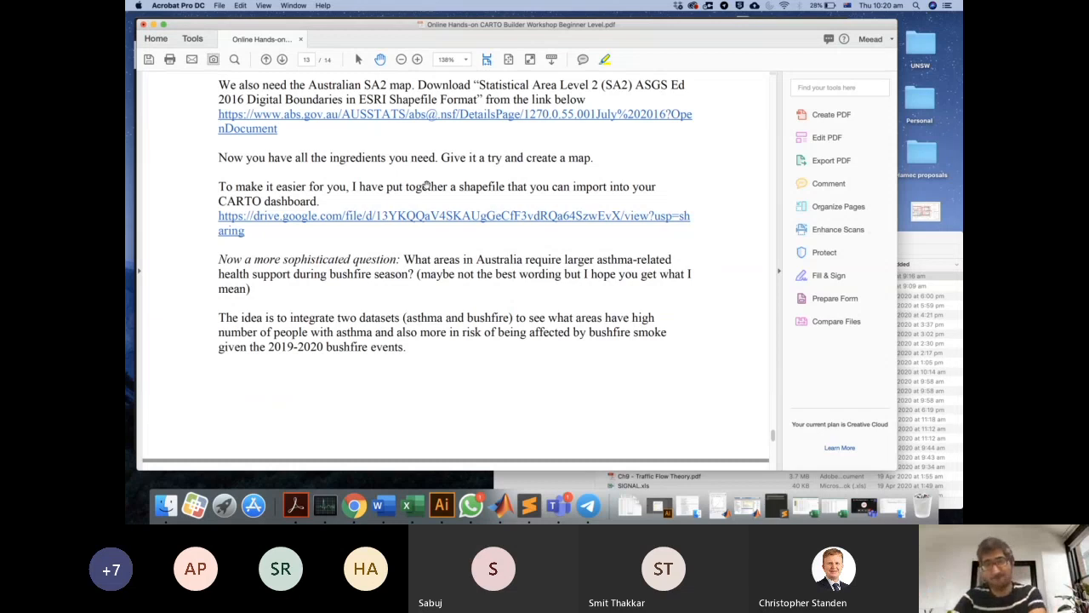
{"action": "scroll", "coordinate": [427, 186], "scroll_direction": "up", "scroll_amount": 5}
{"action": "scroll", "coordinate": [423, 251], "scroll_direction": "up", "scroll_amount": 5}
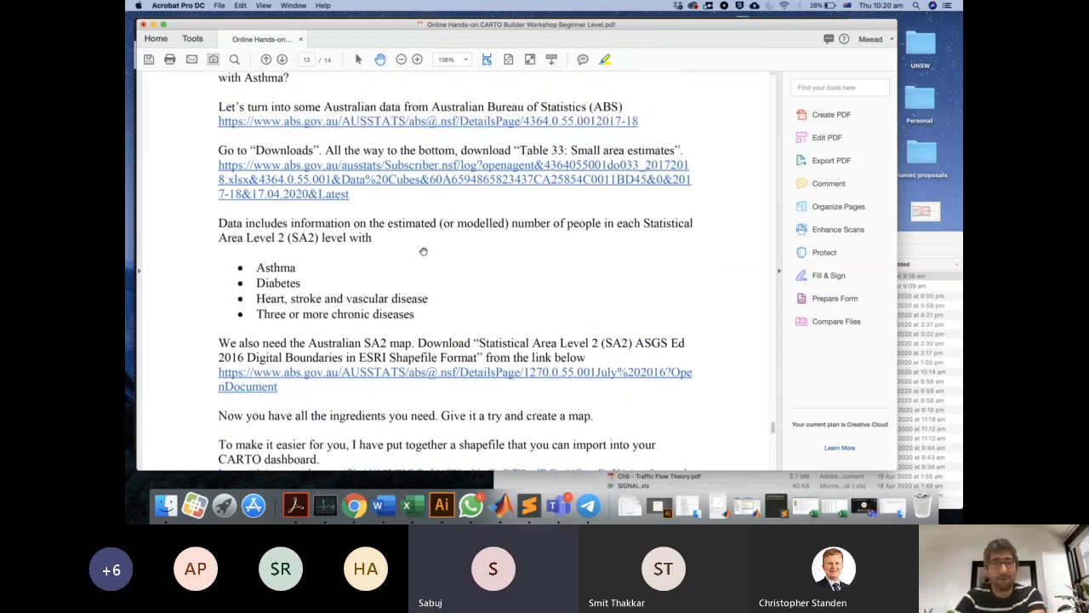
{"action": "scroll", "coordinate": [423, 251], "scroll_direction": "down", "scroll_amount": 8}
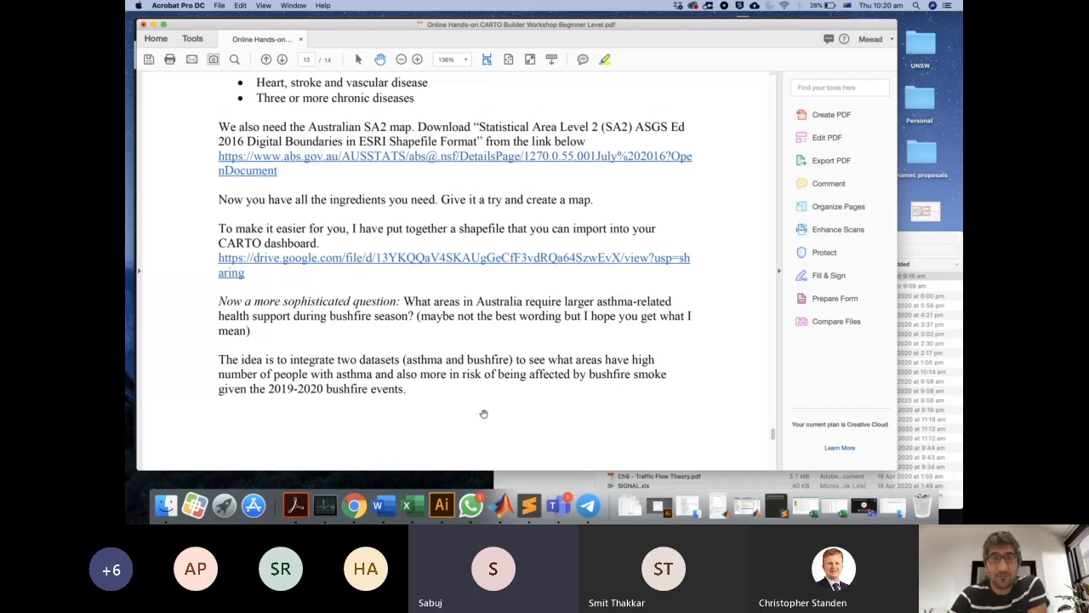
Step: Switch to the carto_world_ports_ms map in Chrome and examine the clustered ports and basemap around Iran and the Persian Gulf
{"action": "left_click", "coordinate": [558, 505]}
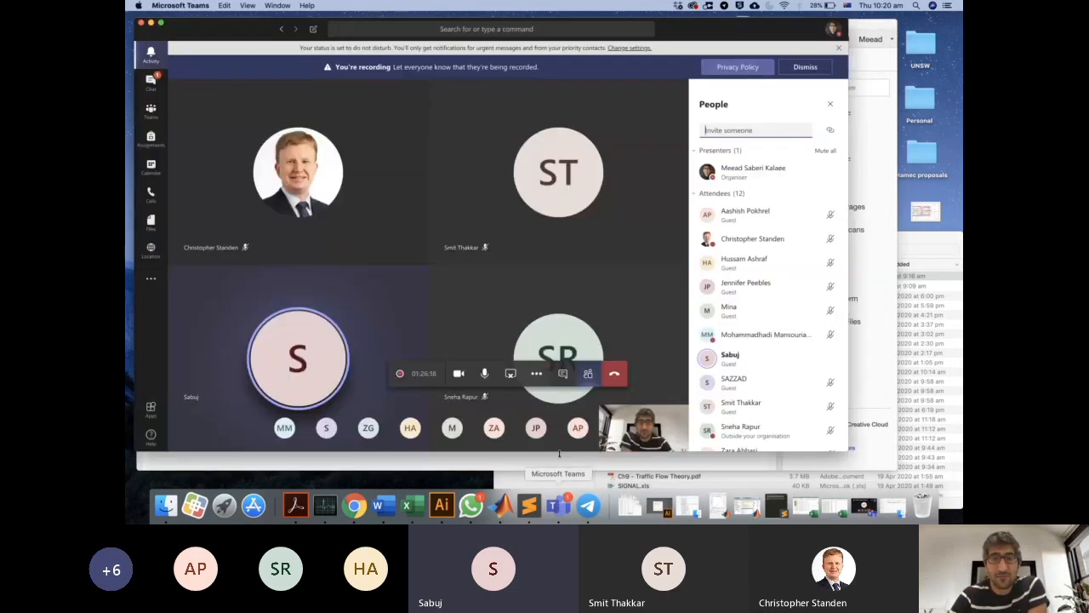
{"action": "left_click", "coordinate": [354, 506]}
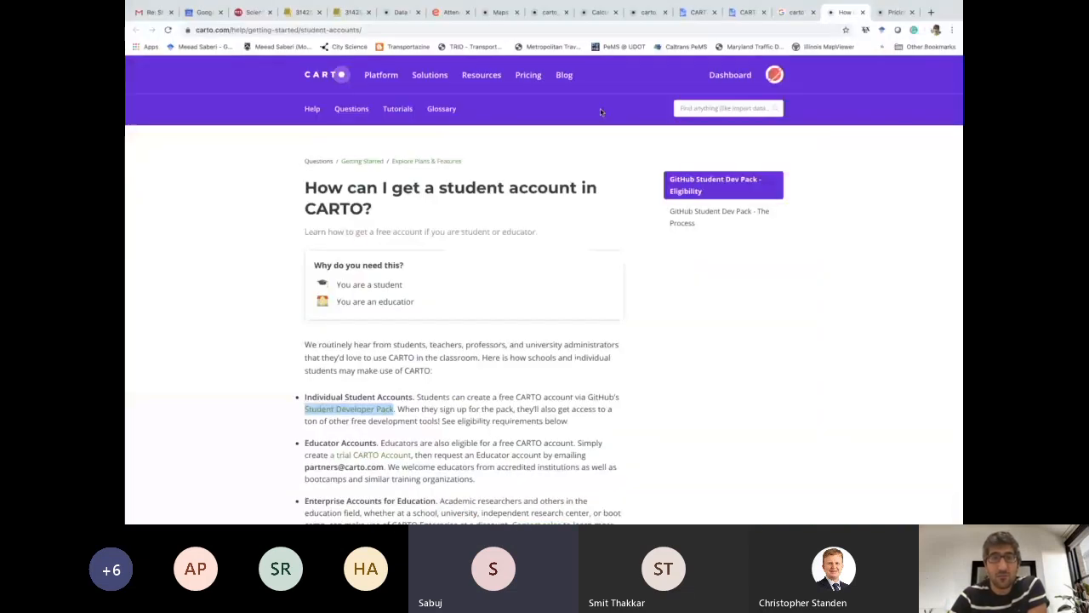
{"action": "left_click", "coordinate": [486, 13]}
{"action": "left_click", "coordinate": [549, 12]}
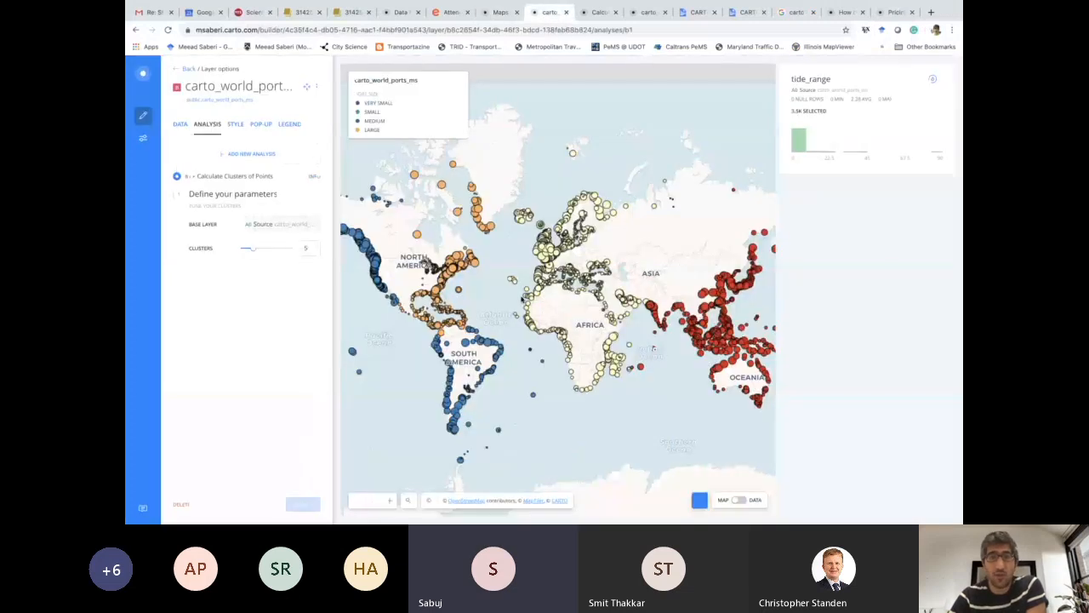
{"action": "scroll", "coordinate": [633, 288], "scroll_direction": "up", "scroll_amount": 5}
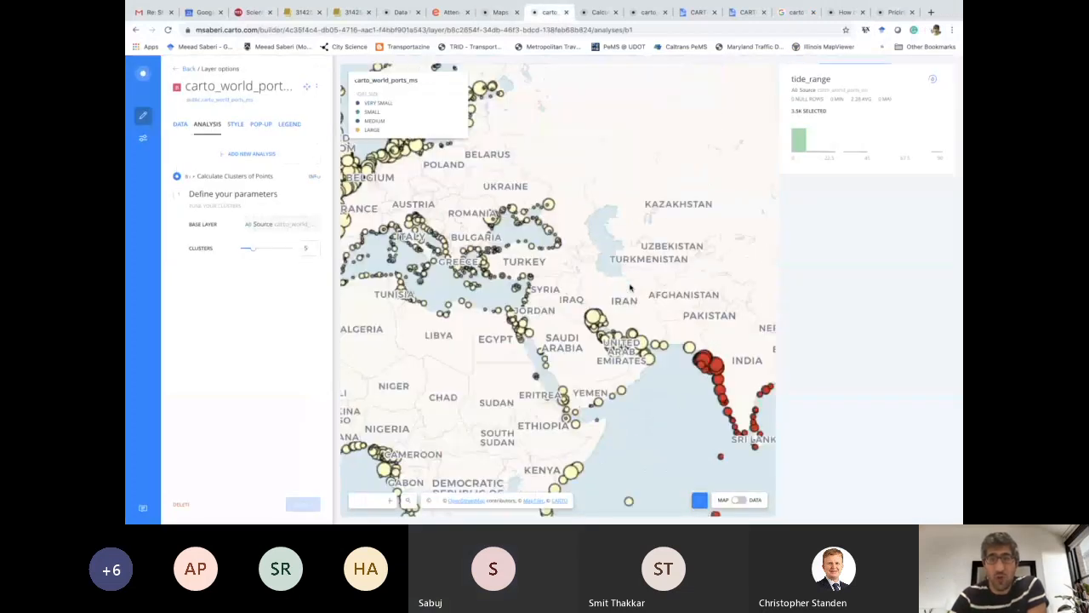
{"action": "scroll", "coordinate": [630, 288], "scroll_direction": "up", "scroll_amount": 3}
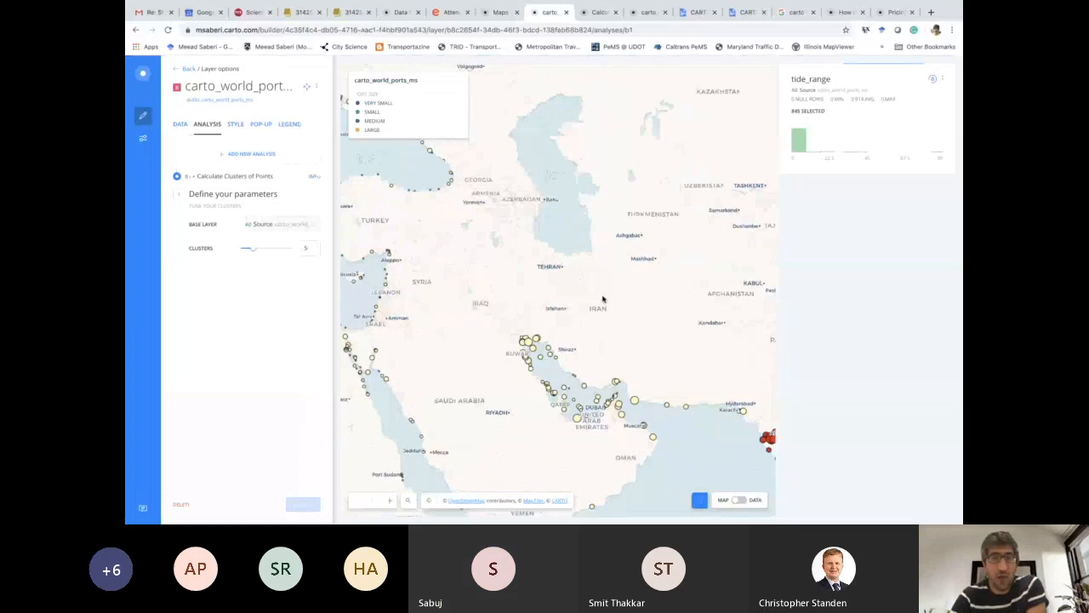
{"action": "scroll", "coordinate": [603, 299], "scroll_direction": "up", "scroll_amount": 2}
{"action": "mouse_move", "coordinate": [603, 299]}
{"action": "left_mouse_down"}
{"action": "mouse_move", "coordinate": [479, 243]}
{"action": "mouse_move", "coordinate": [381, 225]}
{"action": "mouse_move", "coordinate": [630, 297]}
{"action": "mouse_move", "coordinate": [589, 283]}
{"action": "left_mouse_up"}
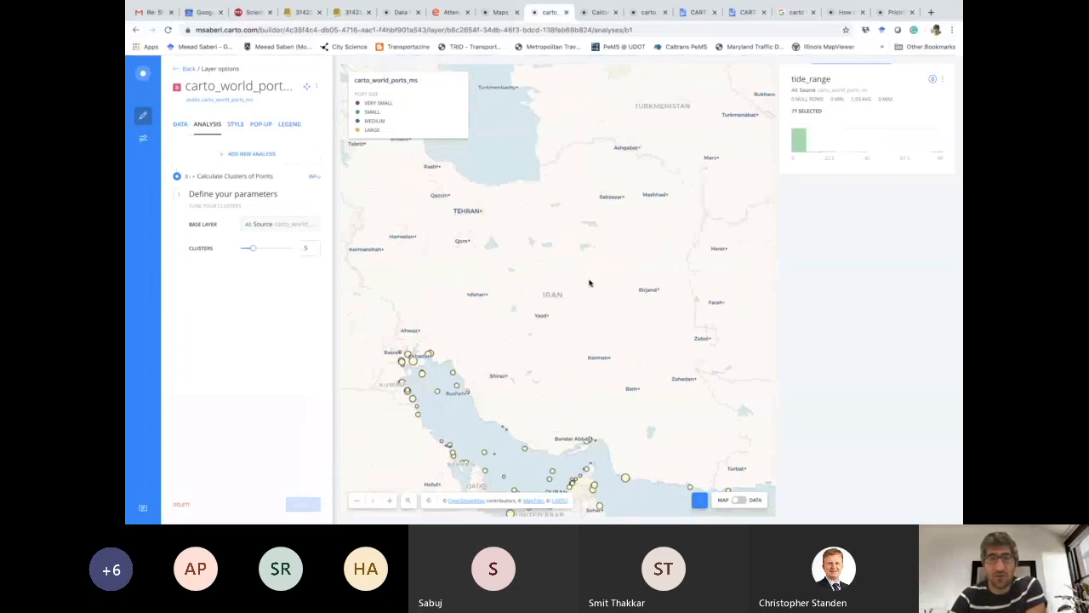
{"action": "left_click_drag", "start_coordinate": [530, 236], "coordinate": [552, 255]}
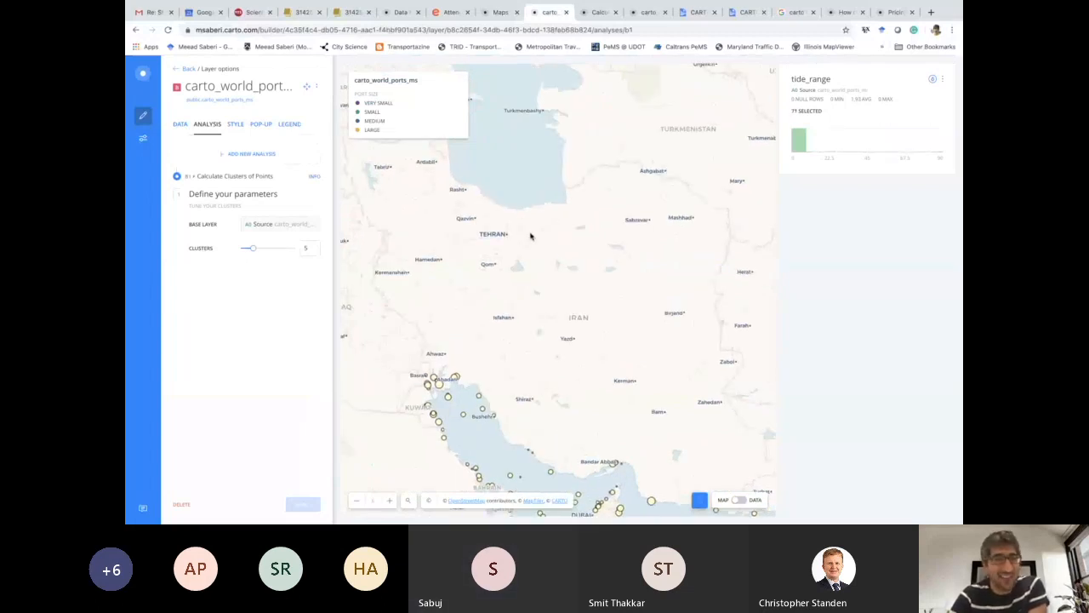
Step: Examine the basemap's road detail and place labels over Tehran, from the city overview down to its neighbourhoods
{"action": "scroll", "coordinate": [531, 236], "scroll_direction": "up", "scroll_amount": 1}
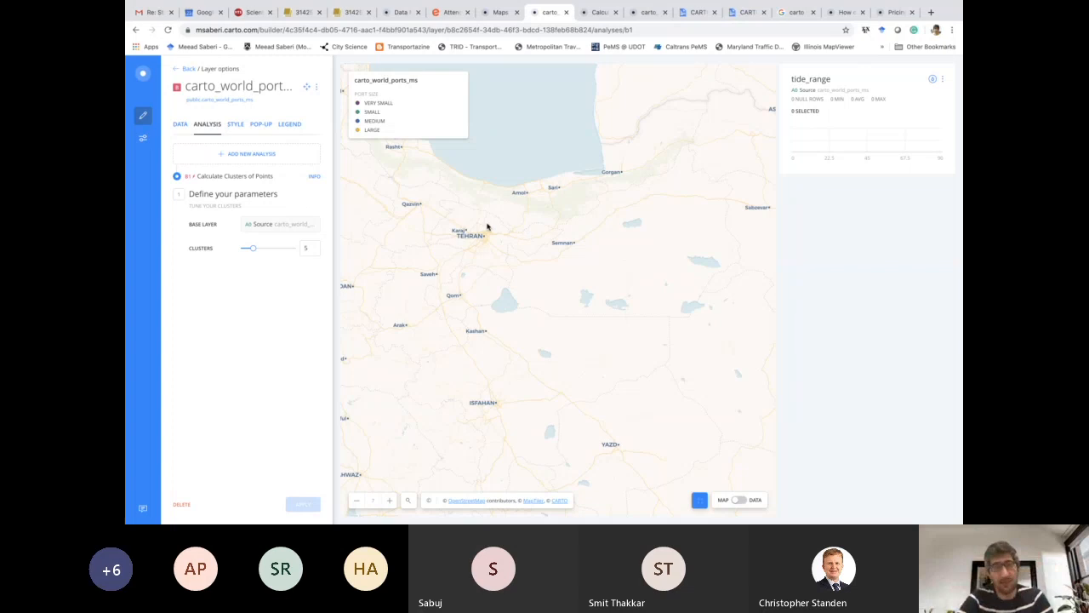
{"action": "scroll", "coordinate": [486, 226], "scroll_direction": "up", "scroll_amount": 1}
{"action": "scroll", "coordinate": [467, 228], "scroll_direction": "up", "scroll_amount": 1}
{"action": "scroll", "coordinate": [469, 242], "scroll_direction": "up", "scroll_amount": 1}
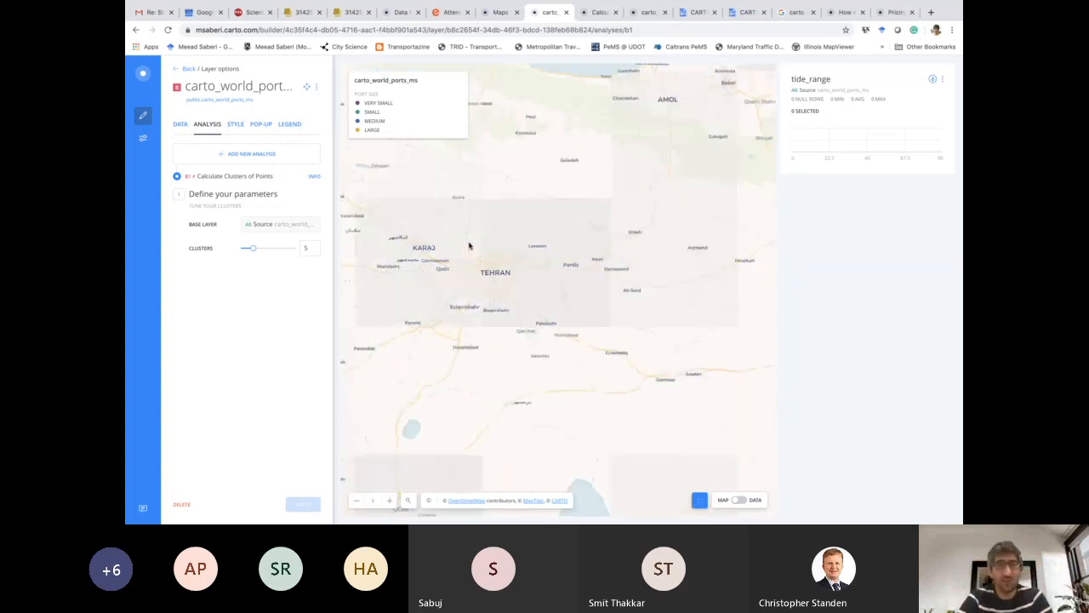
{"action": "scroll", "coordinate": [502, 259], "scroll_direction": "up", "scroll_amount": 1}
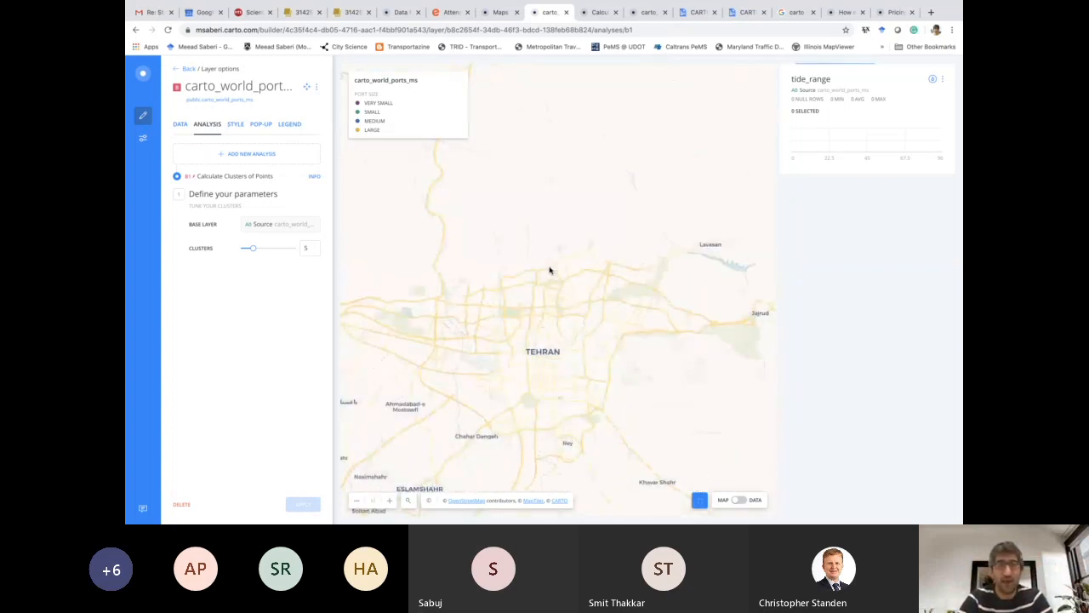
{"action": "scroll", "coordinate": [550, 270], "scroll_direction": "up", "scroll_amount": 1}
{"action": "left_click_drag", "start_coordinate": [603, 263], "coordinate": [610, 210]}
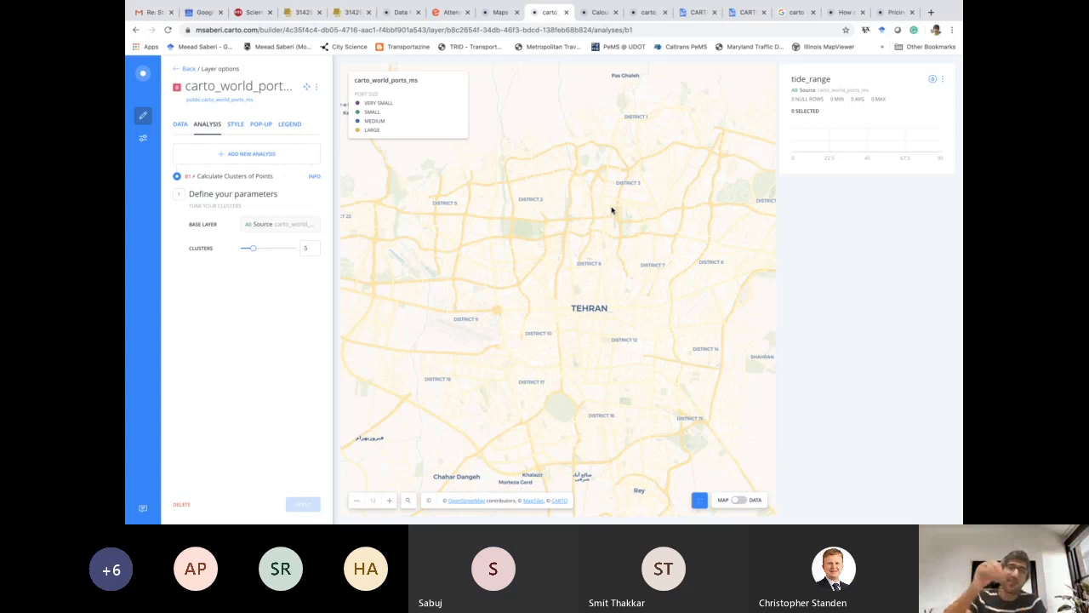
{"action": "scroll", "coordinate": [611, 211], "scroll_direction": "up", "scroll_amount": 2}
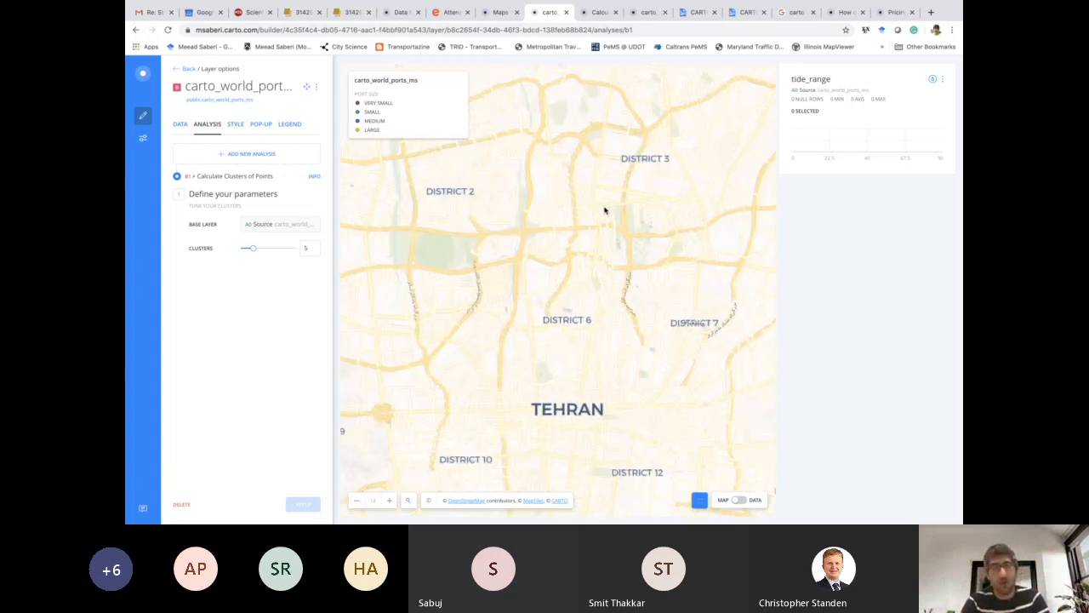
{"action": "scroll", "coordinate": [604, 211], "scroll_direction": "up", "scroll_amount": 2}
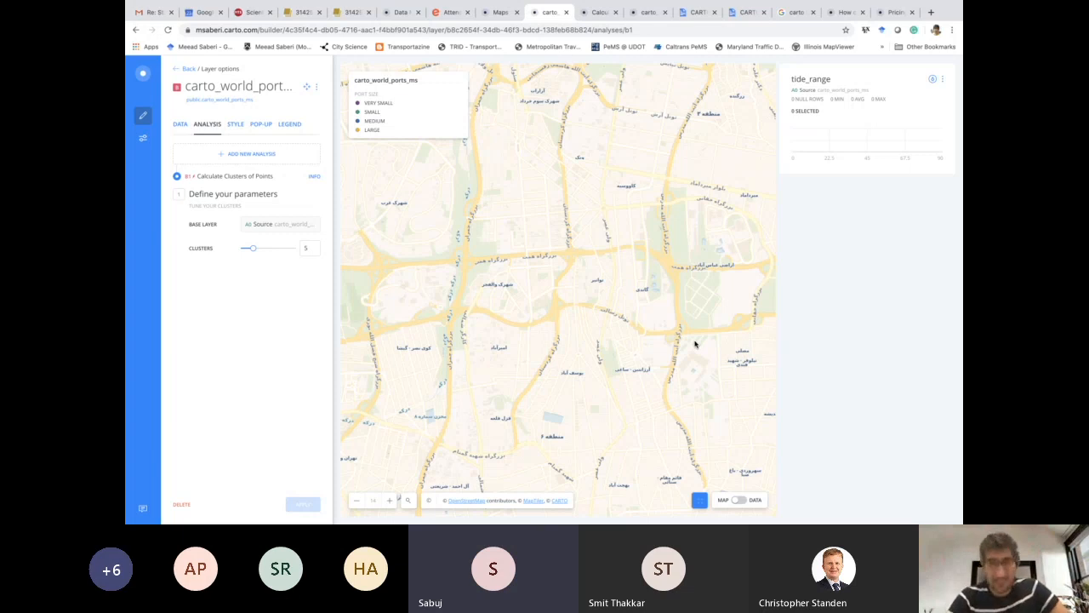
{"action": "left_click", "coordinate": [356, 502]}
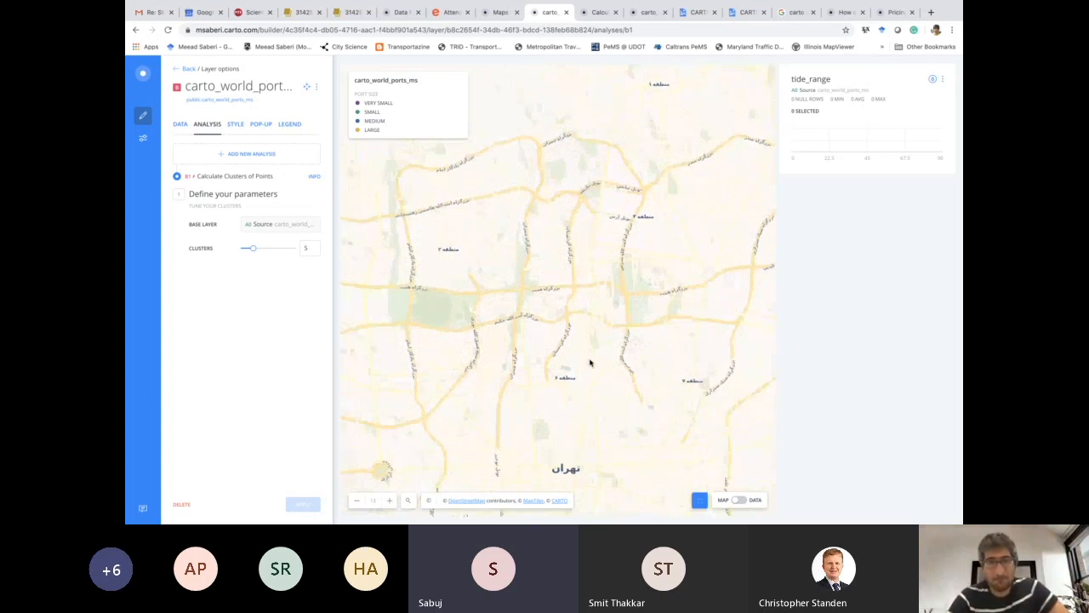
Step: Return to the Teams meeting and look through the participant list down to the people who can still be invited
{"action": "key", "text": "ctrl+Up"}
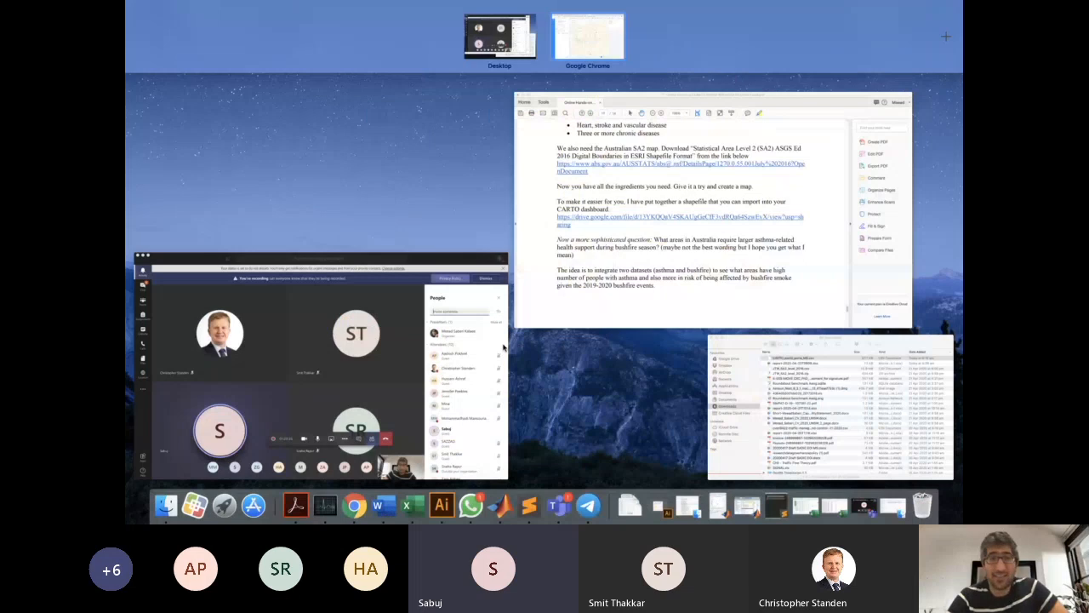
{"action": "left_click", "coordinate": [503, 346]}
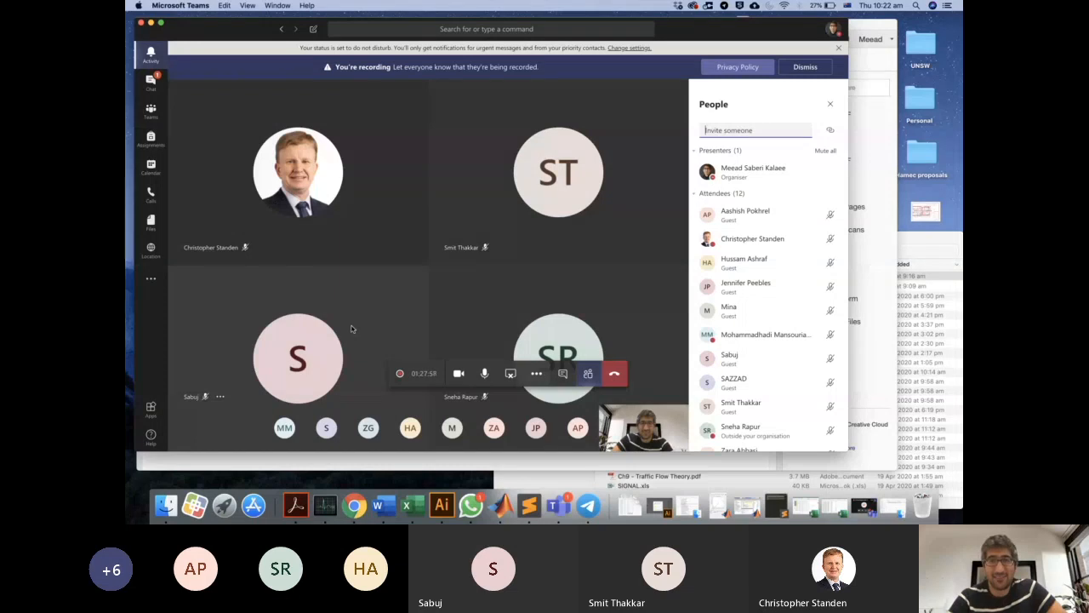
{"action": "scroll", "coordinate": [744, 382], "scroll_direction": "down", "scroll_amount": 5}
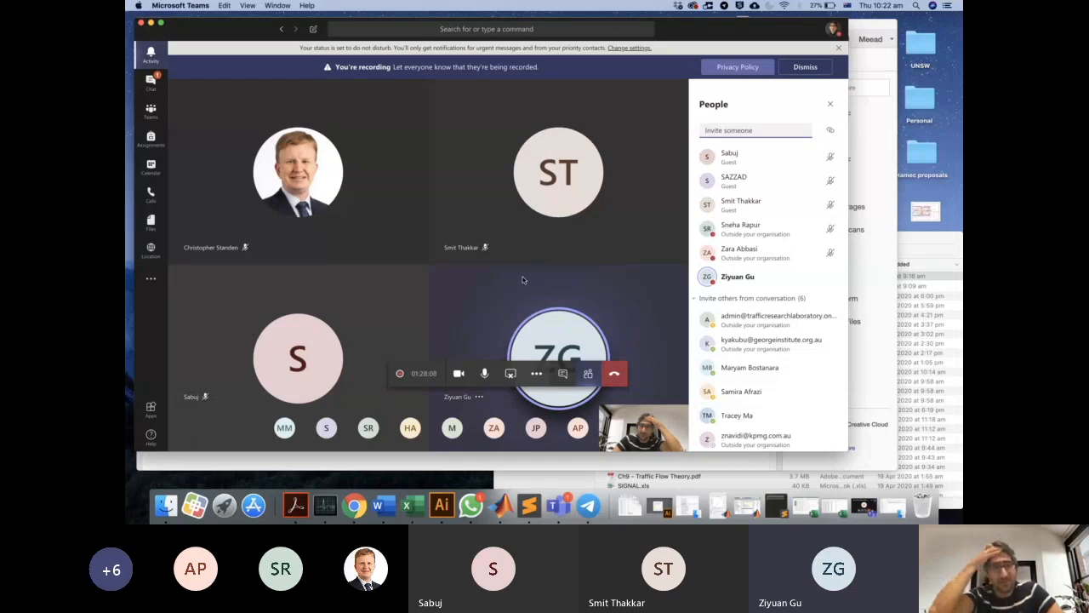
Step: Switch to CARTO's Calculate Clusters of Points tutorial in Chrome and review its external resources, k-means explanation, example and classification methods
{"action": "key", "text": "ctrl+Up"}
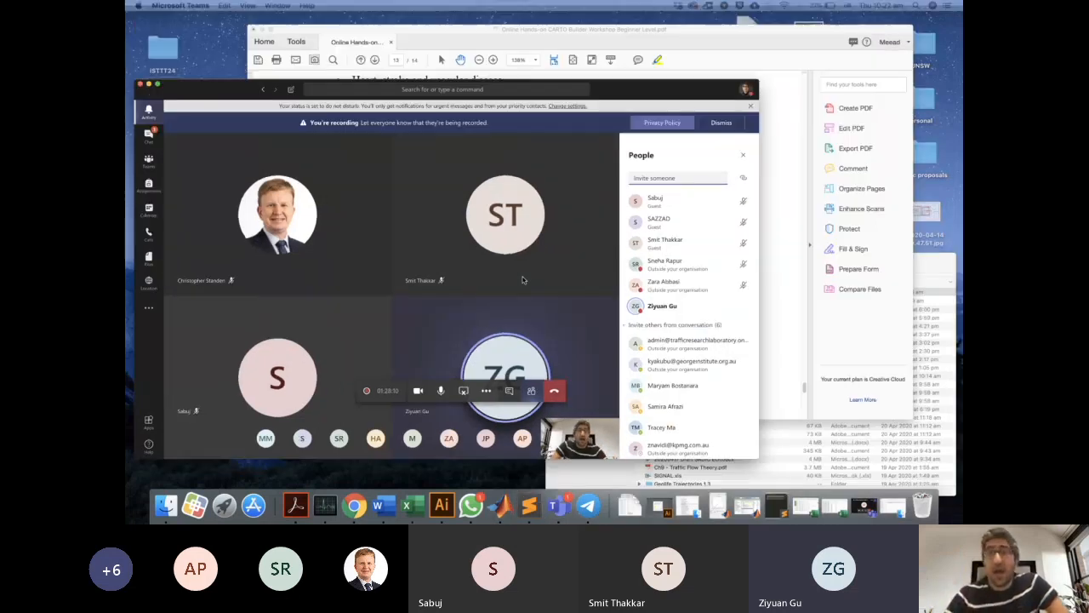
{"action": "left_click", "coordinate": [359, 506]}
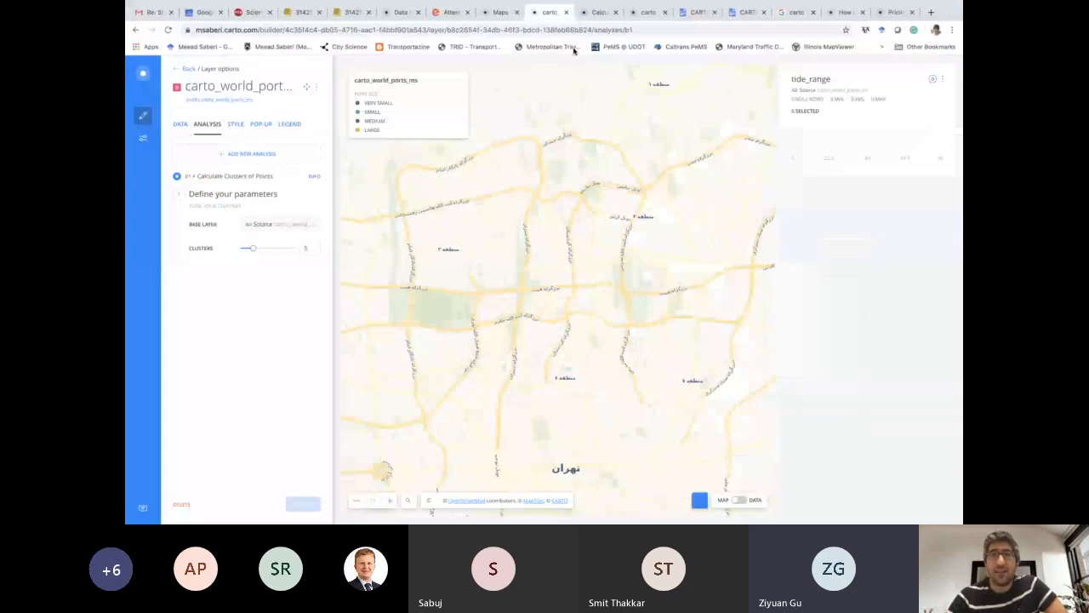
{"action": "left_click", "coordinate": [591, 12]}
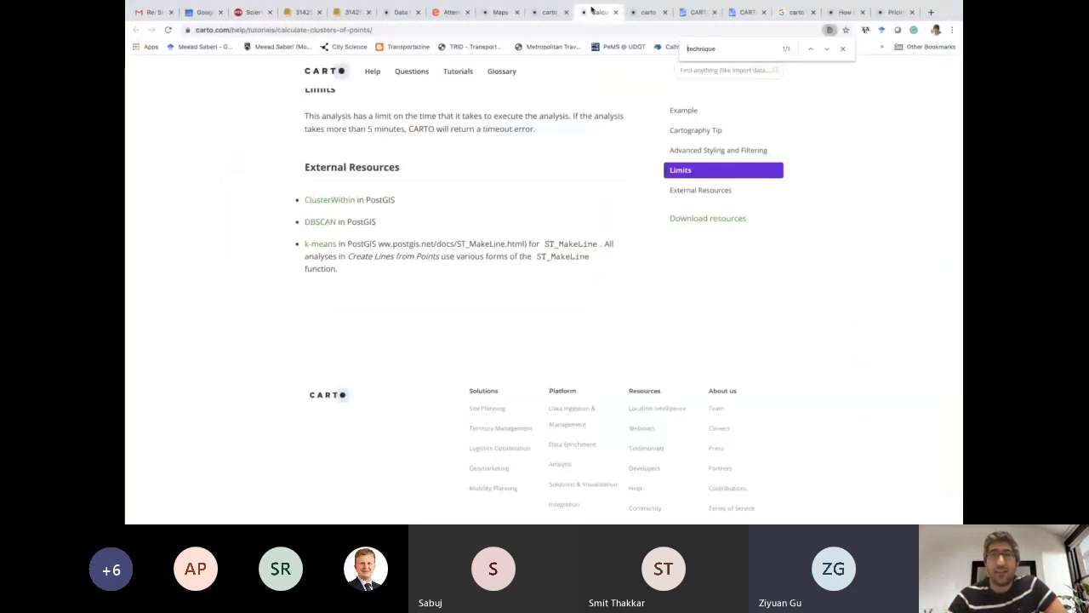
{"action": "left_click", "coordinate": [648, 12]}
{"action": "left_click", "coordinate": [584, 14]}
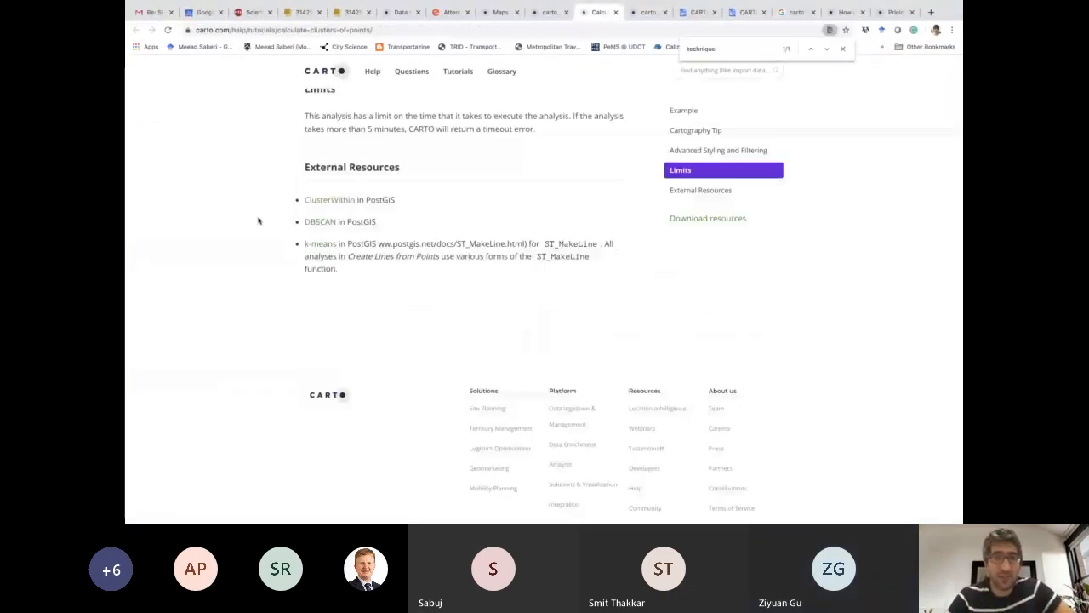
{"action": "scroll", "coordinate": [257, 223], "scroll_direction": "up", "scroll_amount": 2}
{"action": "scroll", "coordinate": [255, 225], "scroll_direction": "up", "scroll_amount": 10}
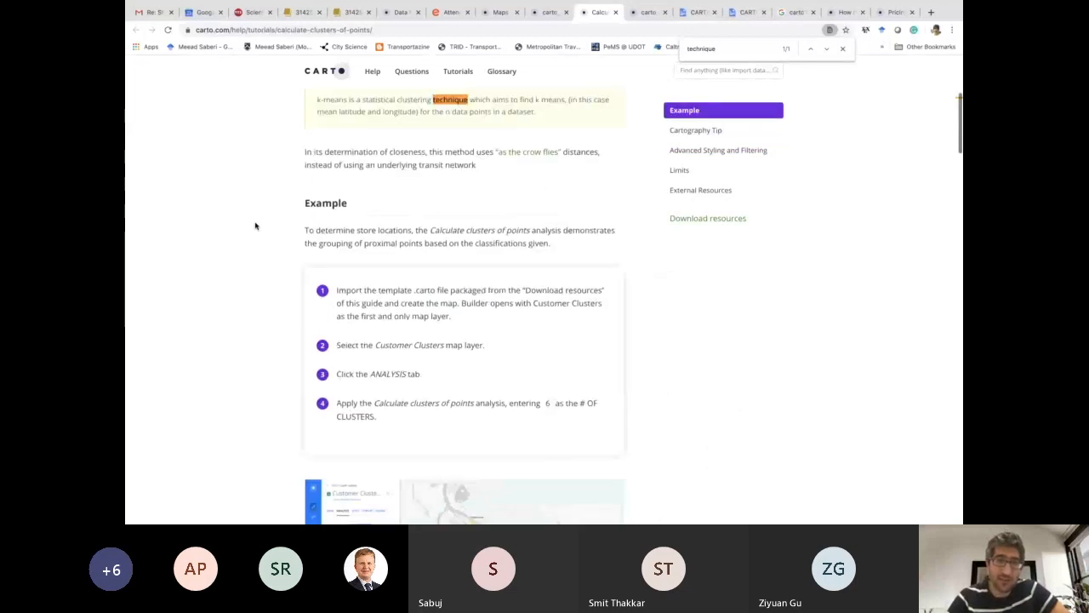
{"action": "scroll", "coordinate": [256, 225], "scroll_direction": "up", "scroll_amount": 3}
{"action": "scroll", "coordinate": [243, 317], "scroll_direction": "down", "scroll_amount": 15}
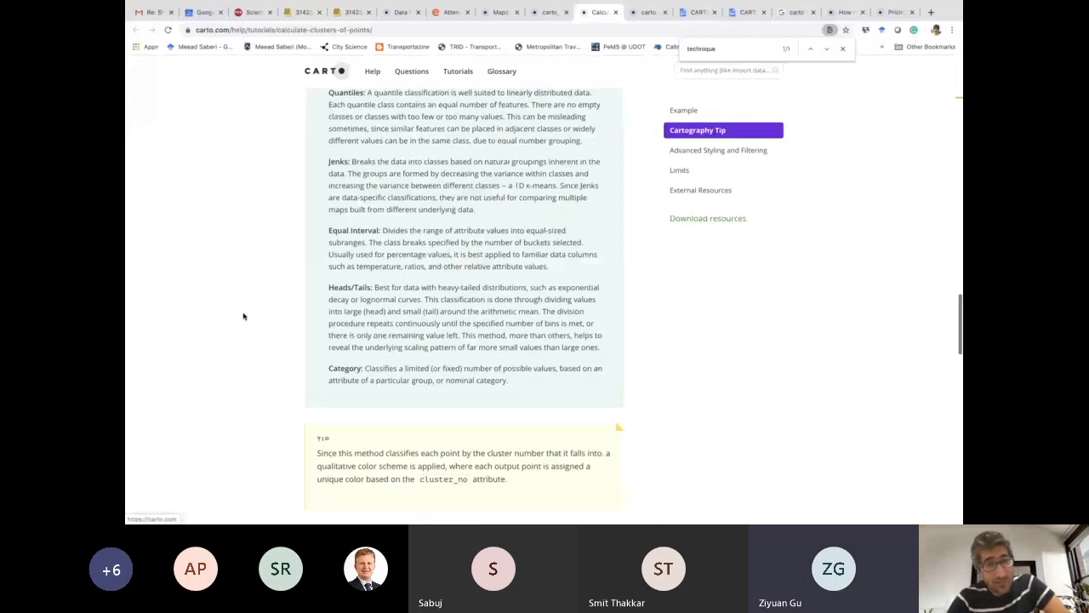
Step: Review the clustering tutorial's advanced styling and filtering instructions, limits, external resources and introductory k-means explanation
{"action": "scroll", "coordinate": [243, 316], "scroll_direction": "up", "scroll_amount": 3}
{"action": "scroll", "coordinate": [244, 317], "scroll_direction": "down", "scroll_amount": 5}
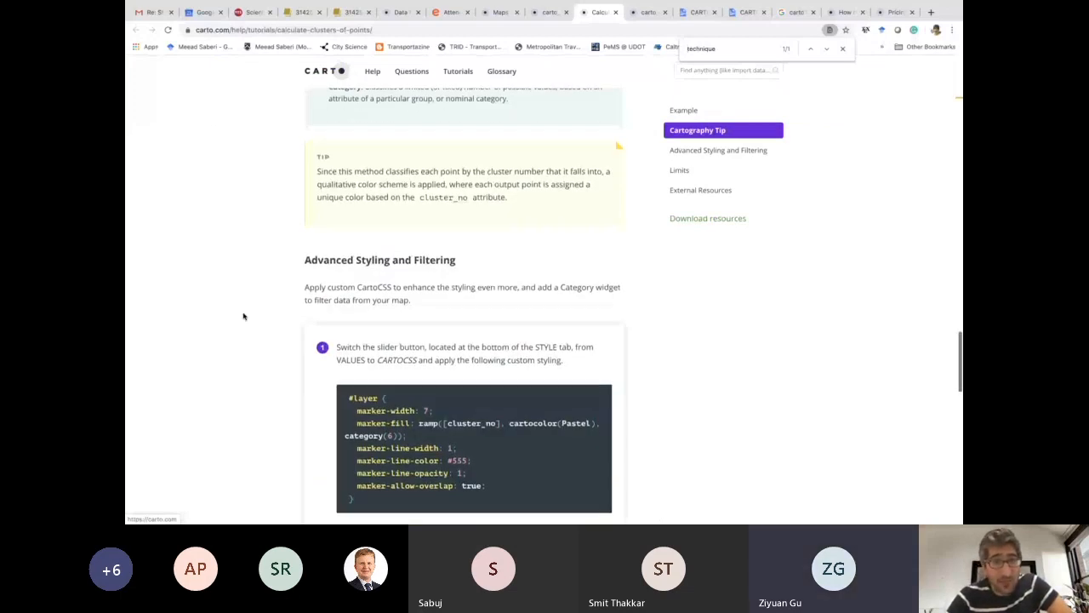
{"action": "scroll", "coordinate": [243, 317], "scroll_direction": "down", "scroll_amount": 3}
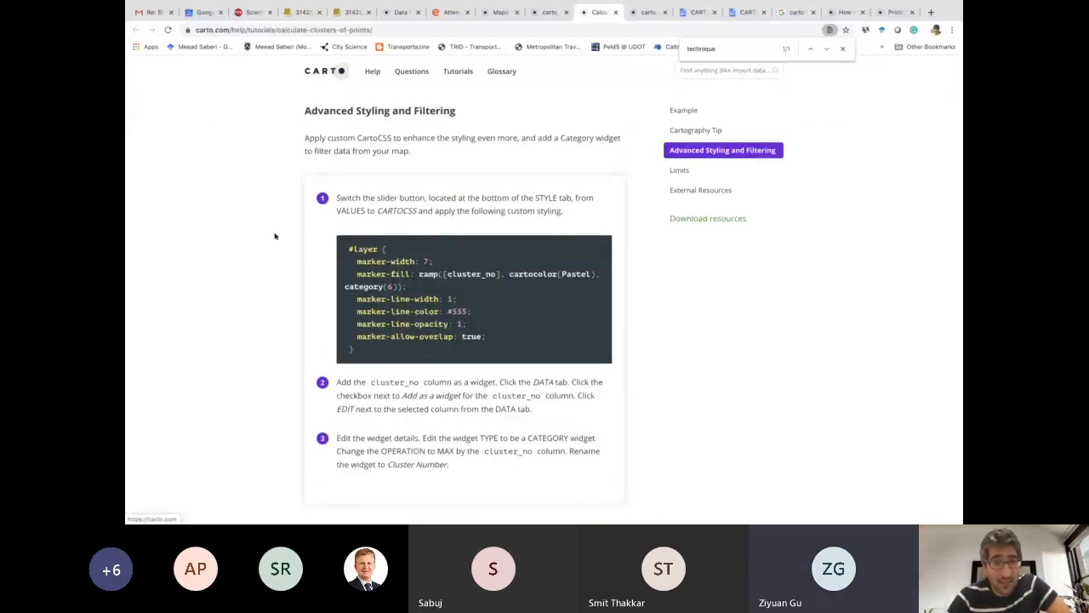
{"action": "scroll", "coordinate": [275, 235], "scroll_direction": "down", "scroll_amount": 12}
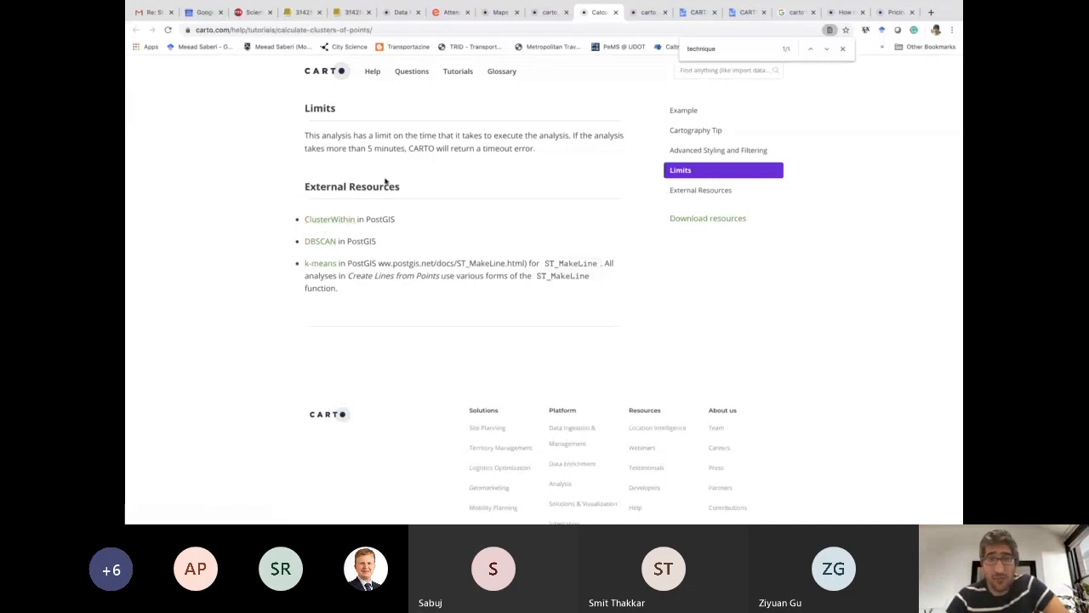
{"action": "scroll", "coordinate": [403, 189], "scroll_direction": "up", "scroll_amount": 5}
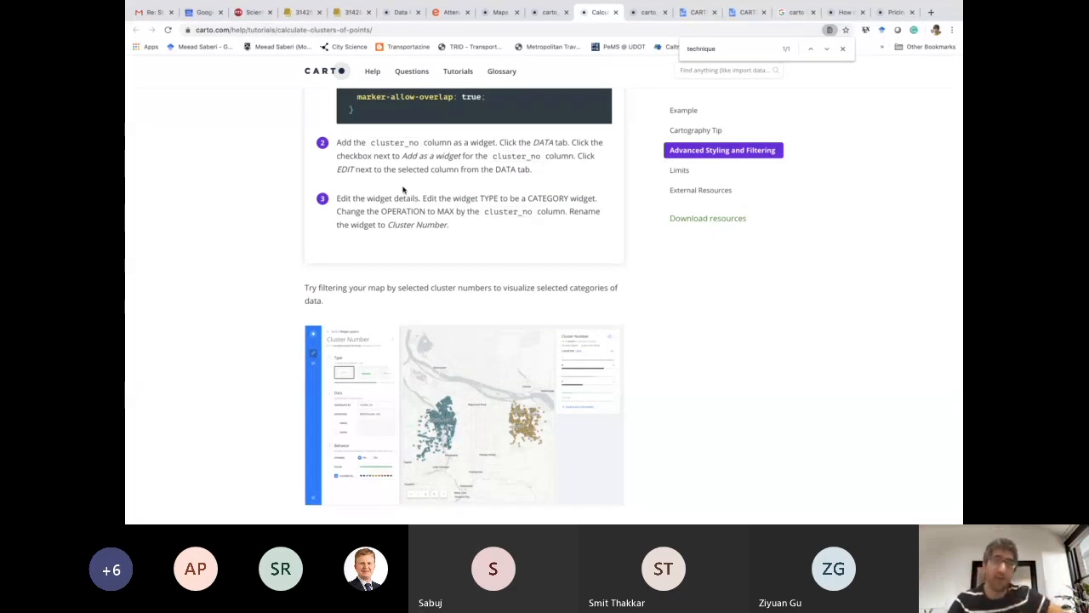
{"action": "scroll", "coordinate": [250, 244], "scroll_direction": "up", "scroll_amount": 3}
{"action": "scroll", "coordinate": [250, 245], "scroll_direction": "up", "scroll_amount": 2}
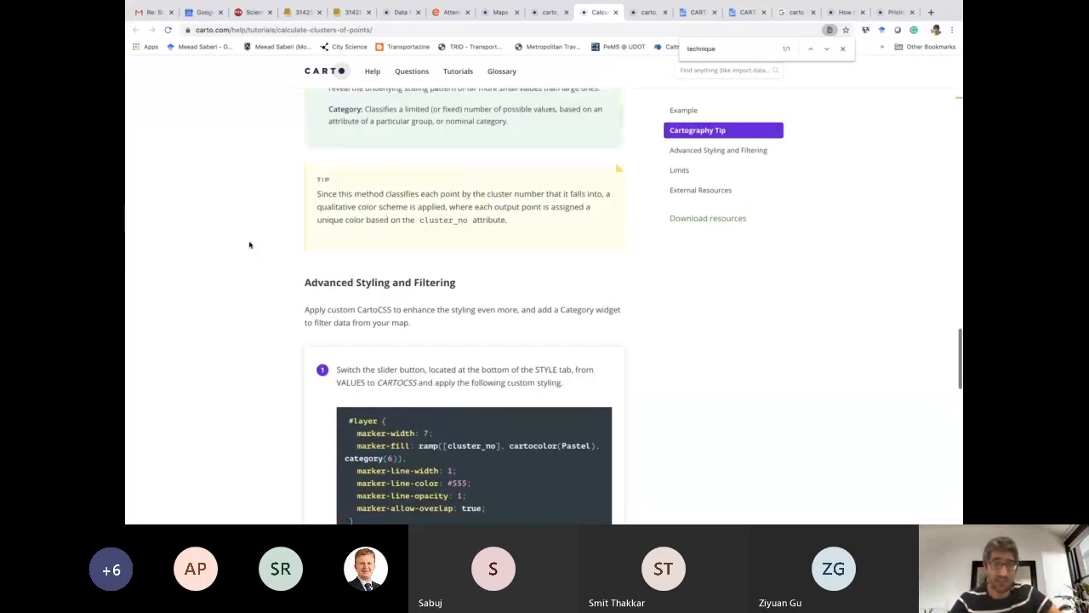
{"action": "scroll", "coordinate": [249, 244], "scroll_direction": "up", "scroll_amount": 3}
{"action": "scroll", "coordinate": [249, 244], "scroll_direction": "up", "scroll_amount": 10}
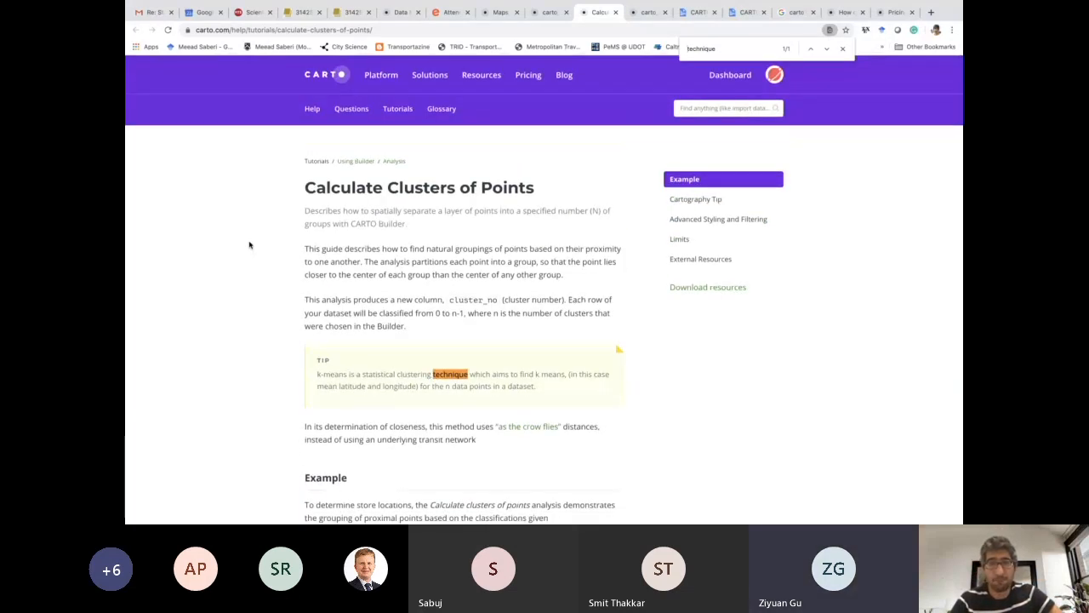
{"action": "scroll", "coordinate": [249, 244], "scroll_direction": "down", "scroll_amount": 20}
{"action": "scroll", "coordinate": [249, 244], "scroll_direction": "up", "scroll_amount": 2}
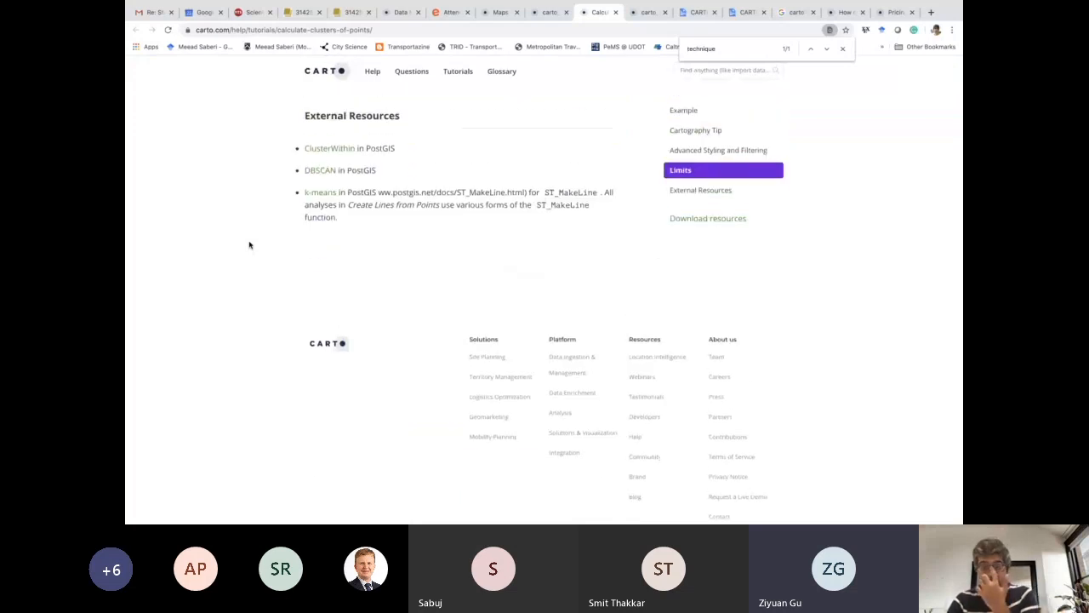
Step: Check the Teams meeting and return to the carto_world_ports_ms layer's analysis settings in Chrome
{"action": "key", "text": "ctrl+Up"}
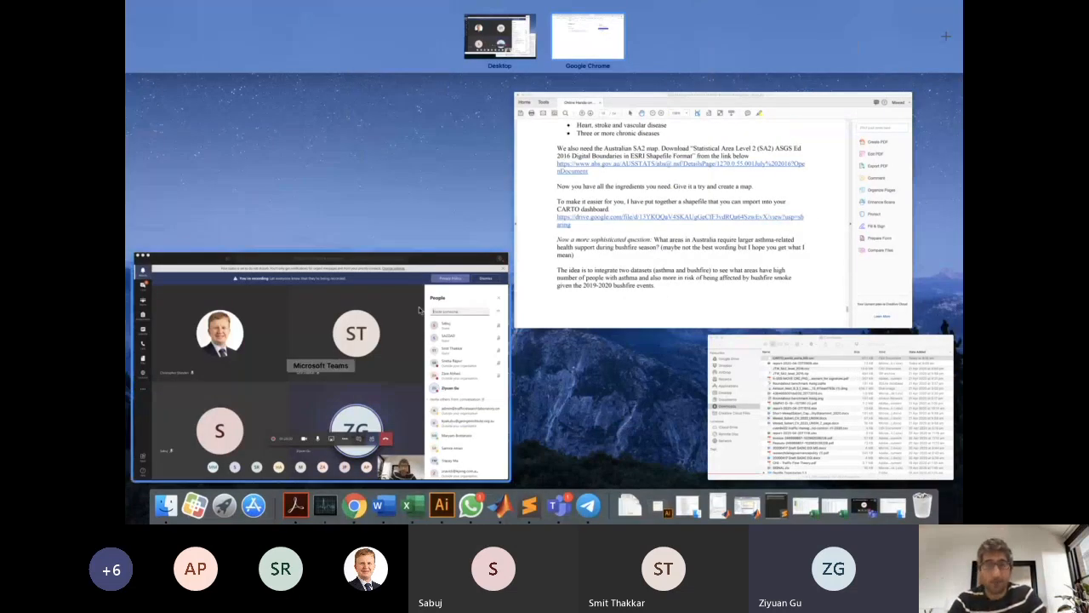
{"action": "left_click", "coordinate": [418, 309]}
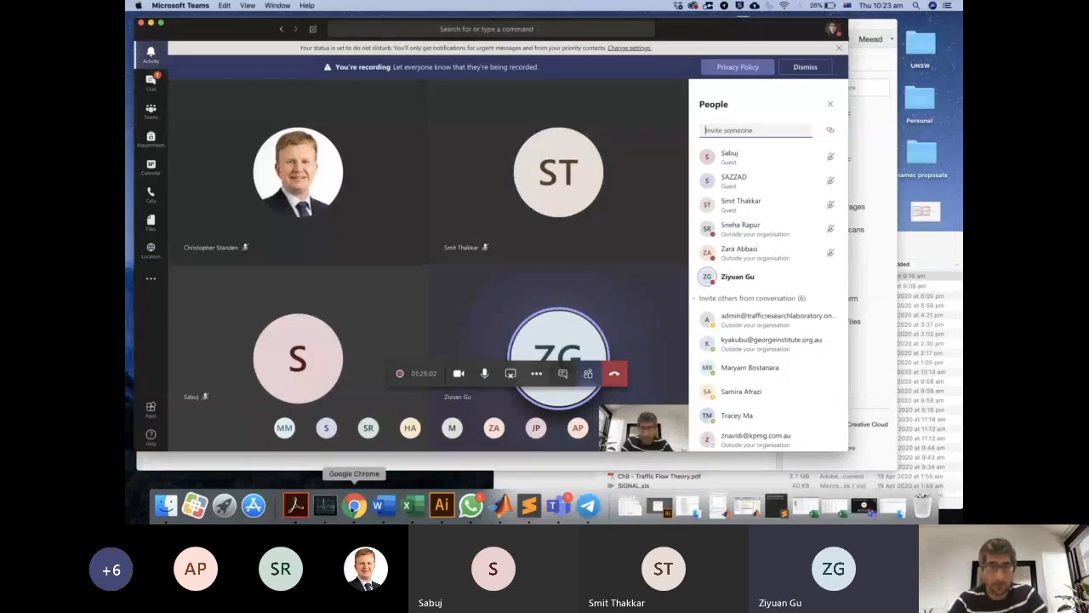
{"action": "left_click", "coordinate": [355, 507]}
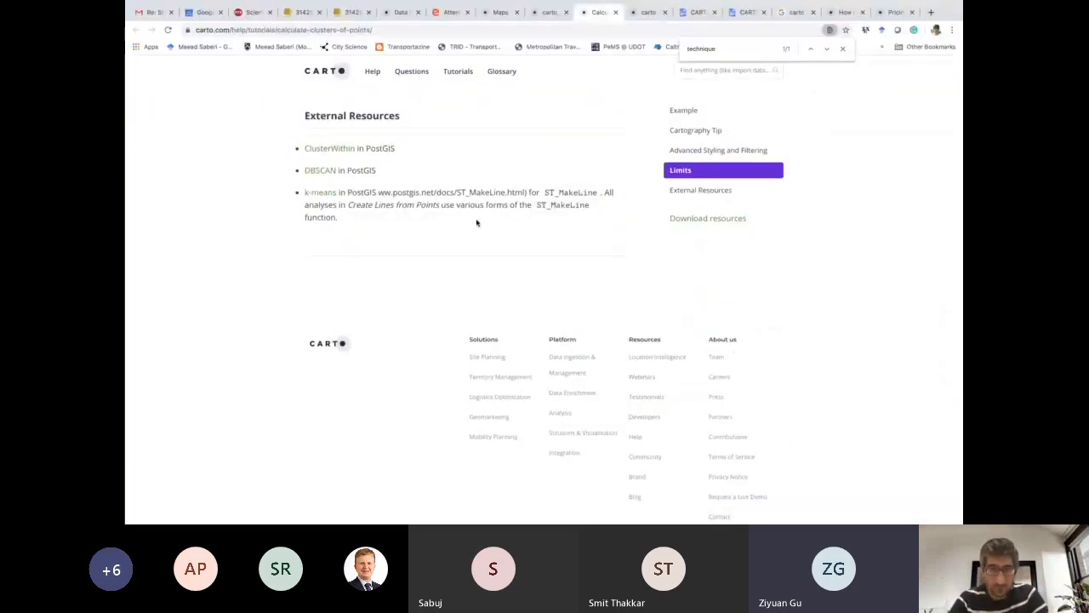
{"action": "key", "text": "ctrl+Up"}
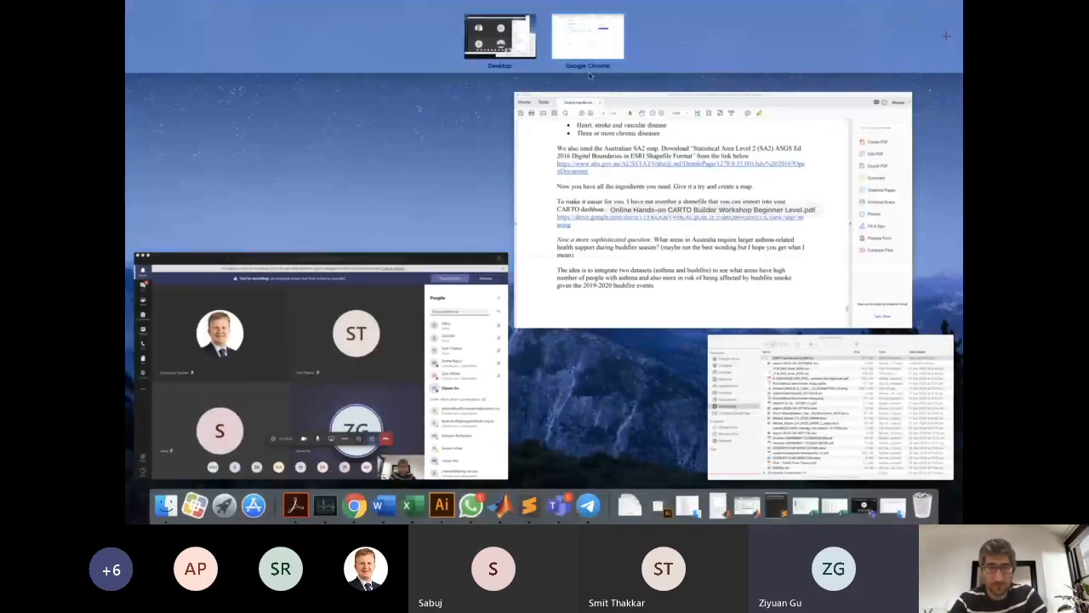
{"action": "left_click", "coordinate": [606, 51]}
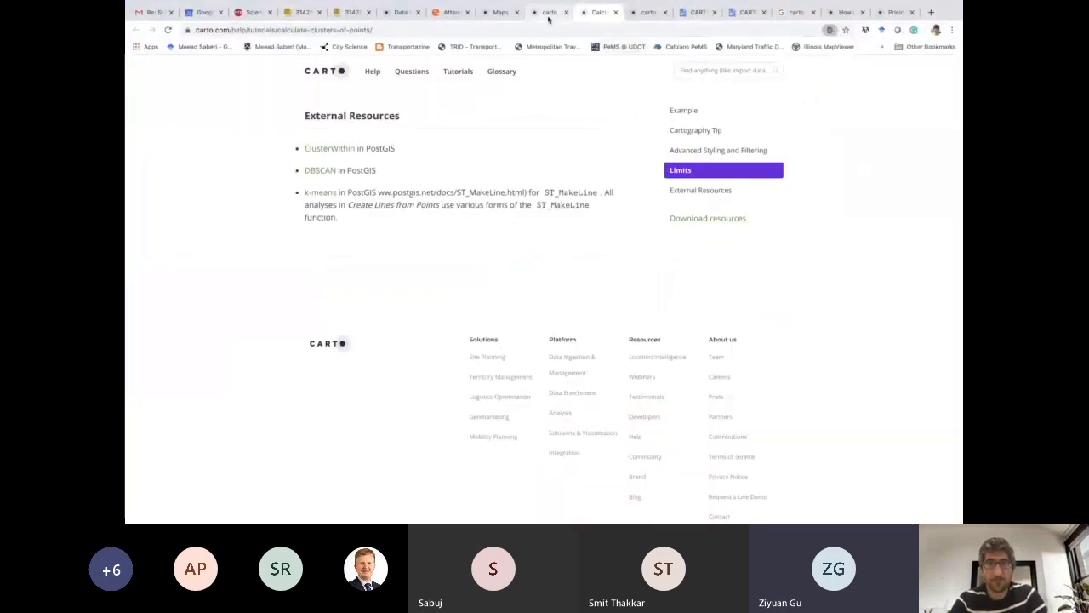
{"action": "left_click", "coordinate": [549, 17]}
{"action": "left_click", "coordinate": [502, 11]}
{"action": "left_click", "coordinate": [544, 12]}
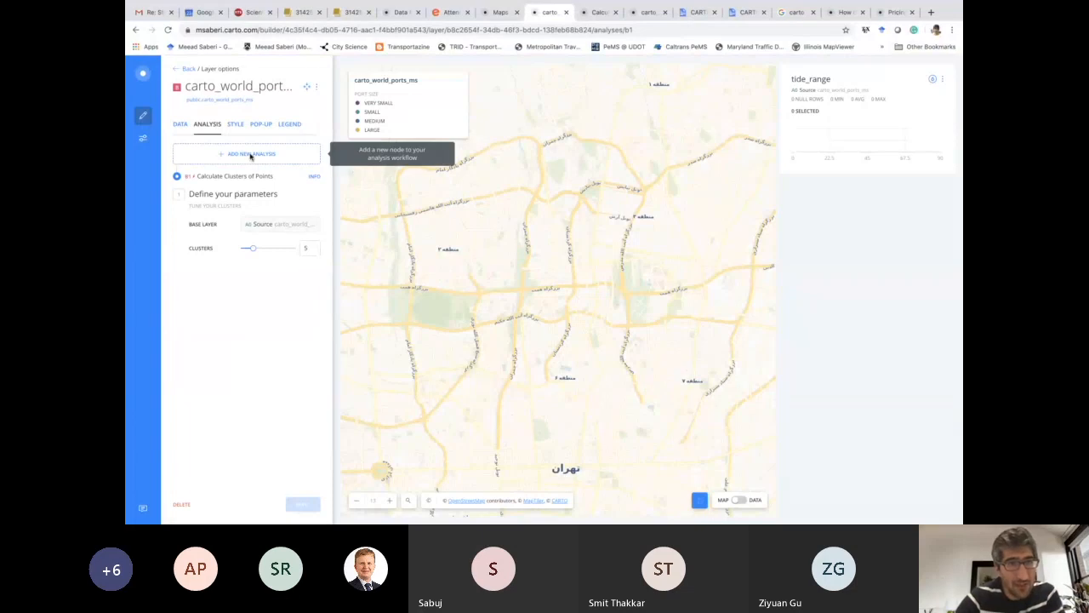
Step: Browse the analyses that can be added to the ports layer, including the Analyze and Predict and Transform categories
{"action": "left_click", "coordinate": [250, 155]}
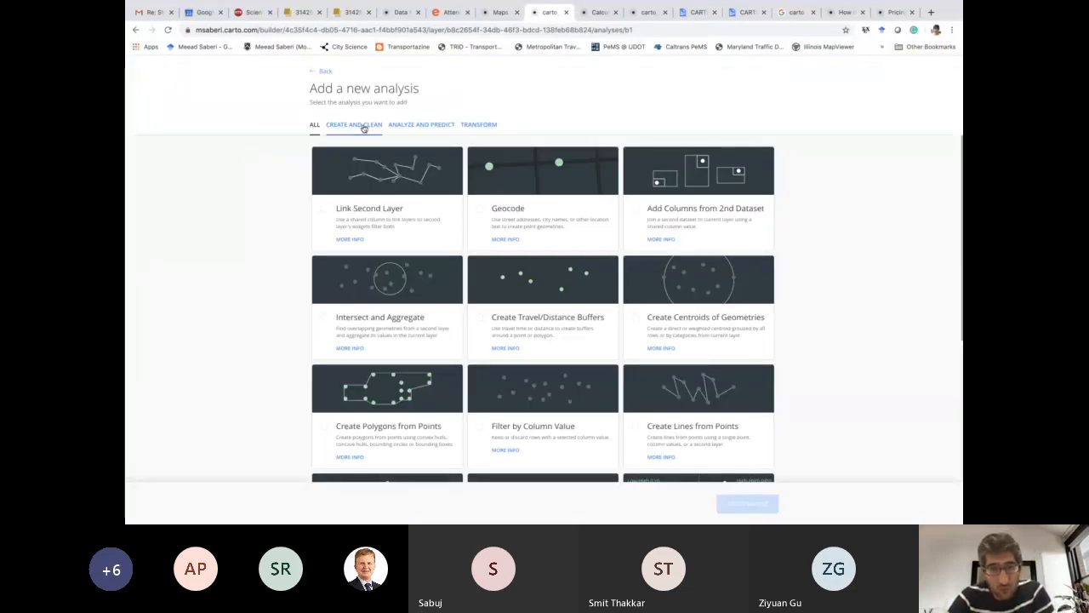
{"action": "scroll", "coordinate": [229, 363], "scroll_direction": "down", "scroll_amount": 3}
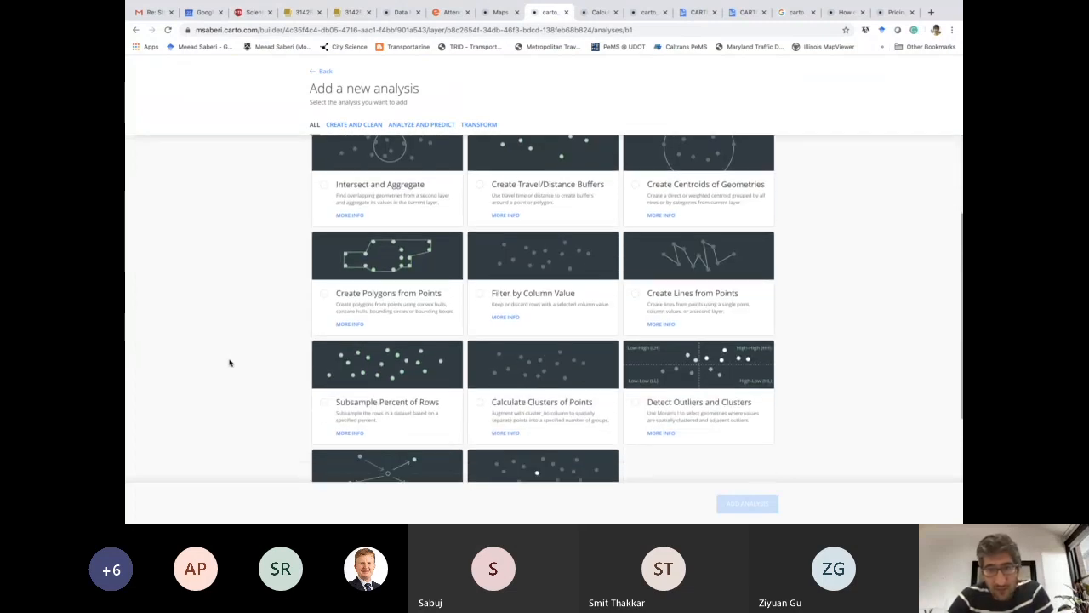
{"action": "scroll", "coordinate": [230, 362], "scroll_direction": "down", "scroll_amount": 3}
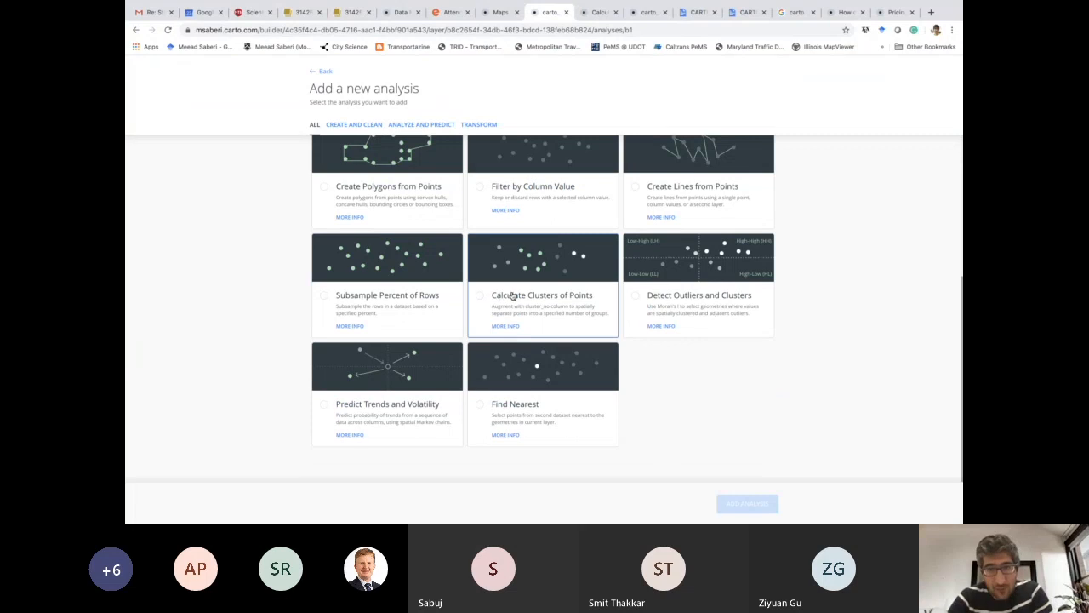
{"action": "scroll", "coordinate": [247, 289], "scroll_direction": "up", "scroll_amount": 6}
{"action": "left_click", "coordinate": [421, 124]}
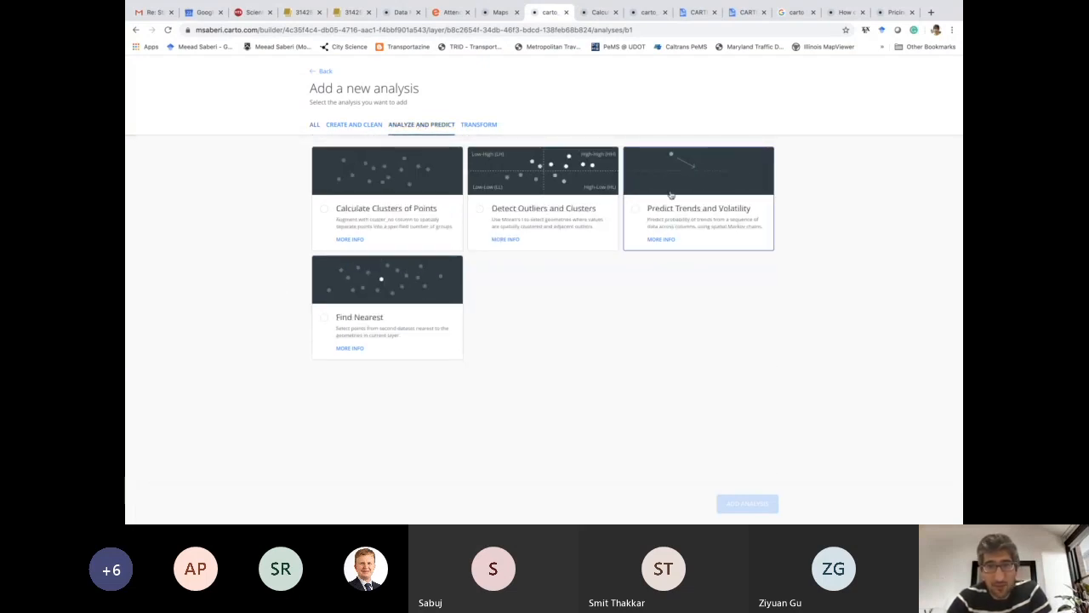
{"action": "left_click", "coordinate": [479, 127]}
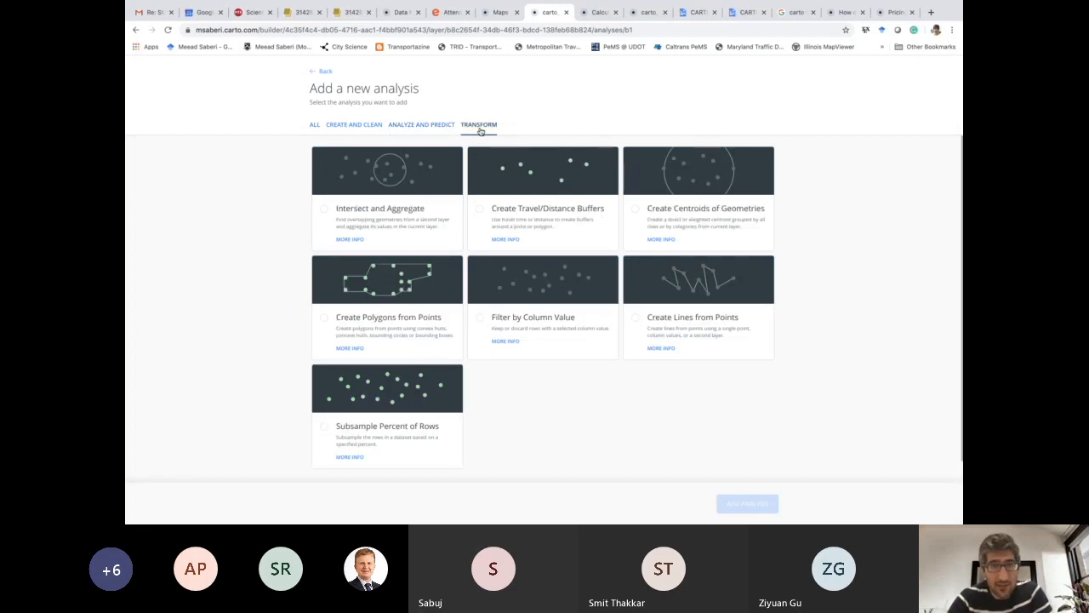
{"action": "left_click", "coordinate": [423, 125]}
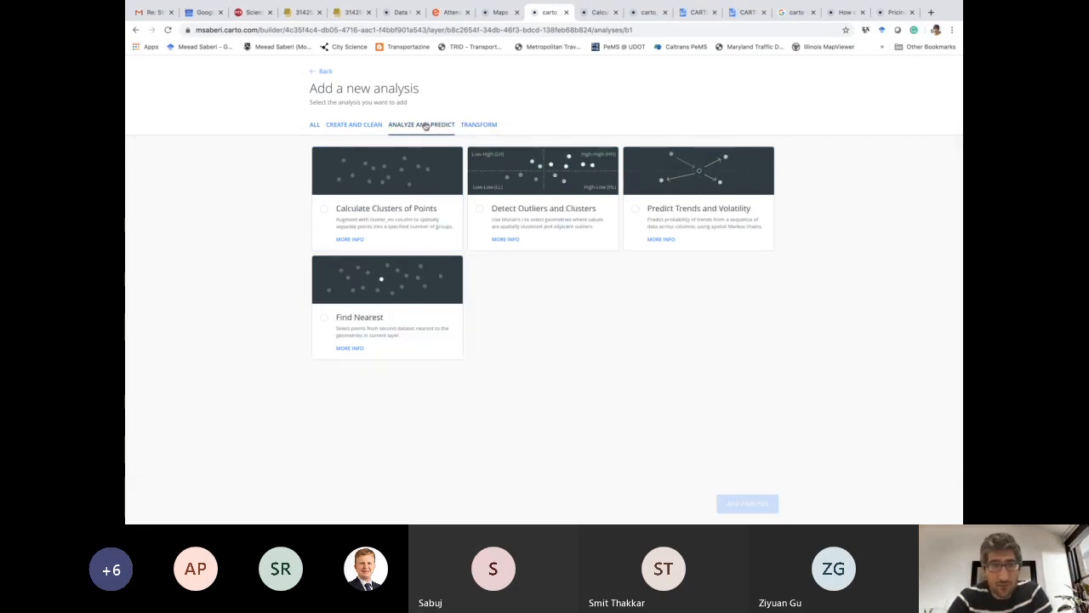
Step: Try adding a second Calculate Clusters of Points analysis to the ports layer and discard it
{"action": "left_click", "coordinate": [324, 210]}
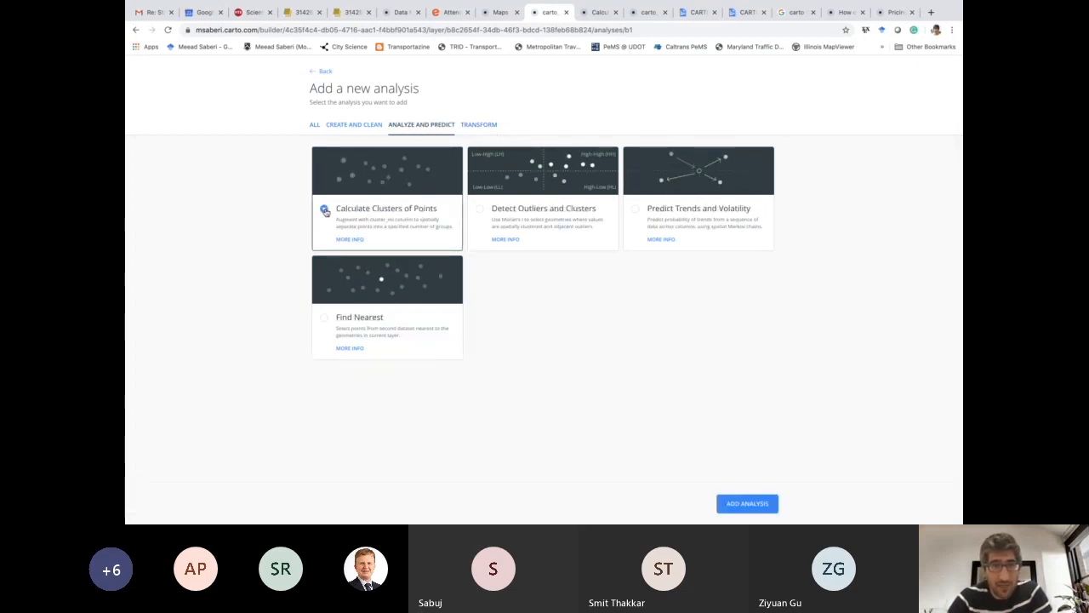
{"action": "left_click", "coordinate": [745, 503]}
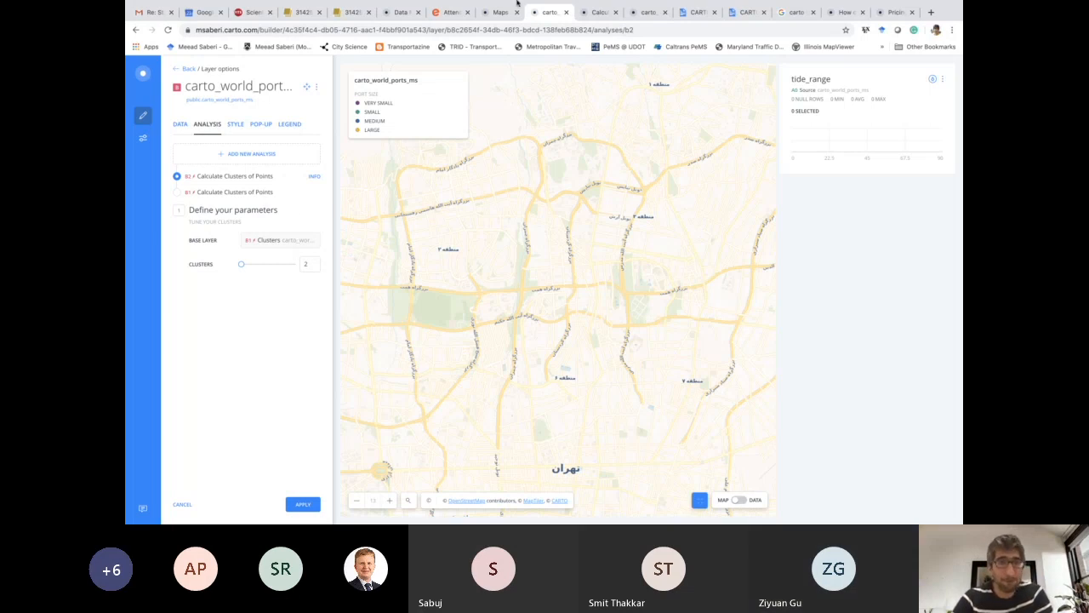
{"action": "left_click", "coordinate": [181, 505]}
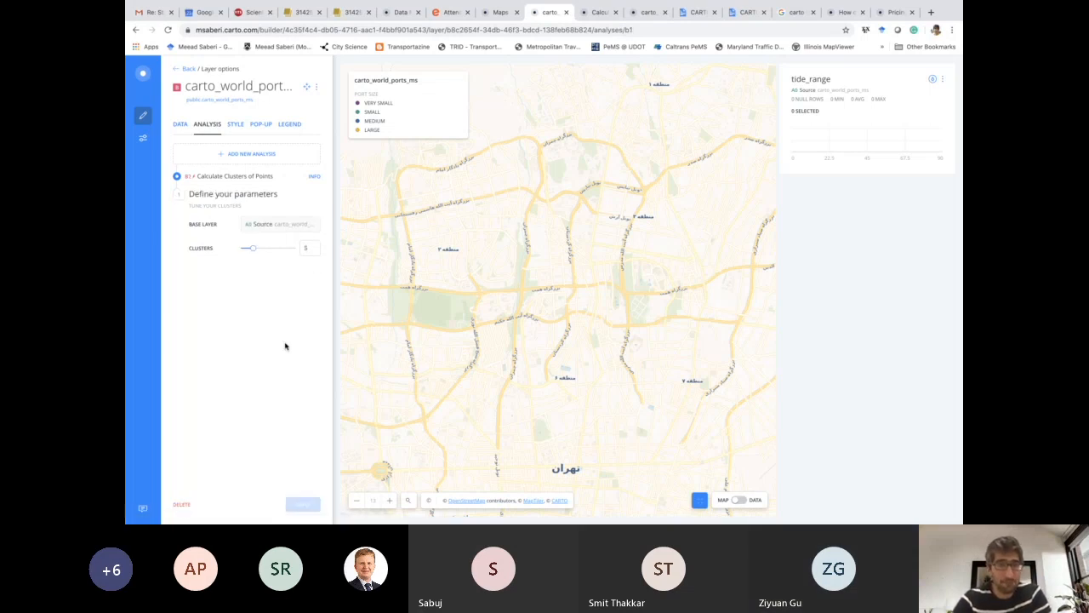
Step: Switch back to the Teams meeting and check the participant list for the attendees and the people not yet joined
{"action": "key", "text": "ctrl+Up"}
{"action": "left_click", "coordinate": [403, 308]}
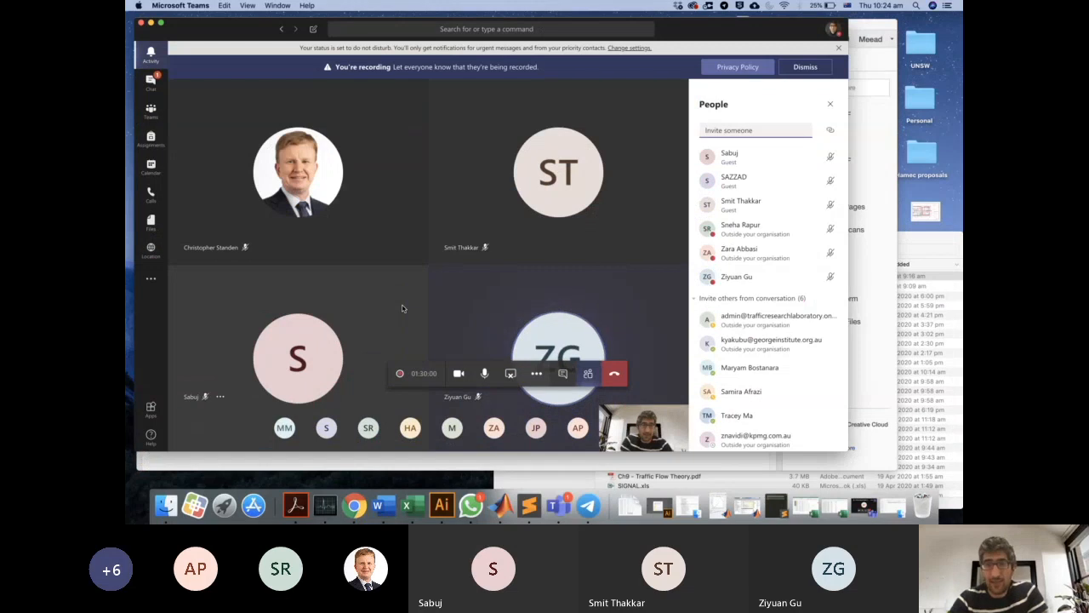
{"action": "scroll", "coordinate": [771, 219], "scroll_direction": "up", "scroll_amount": 5}
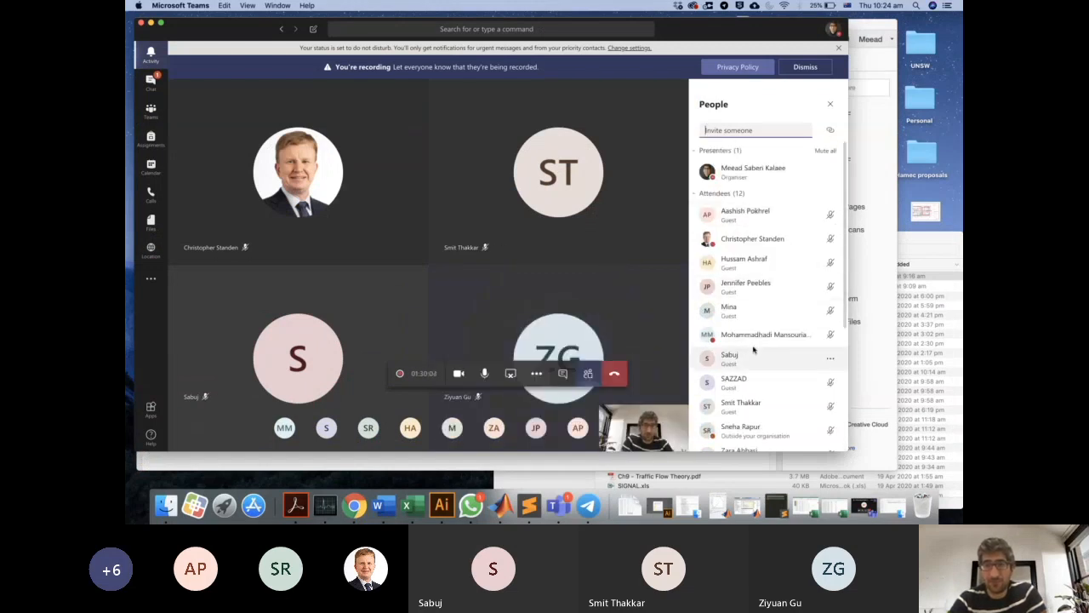
{"action": "scroll", "coordinate": [753, 350], "scroll_direction": "down", "scroll_amount": 5}
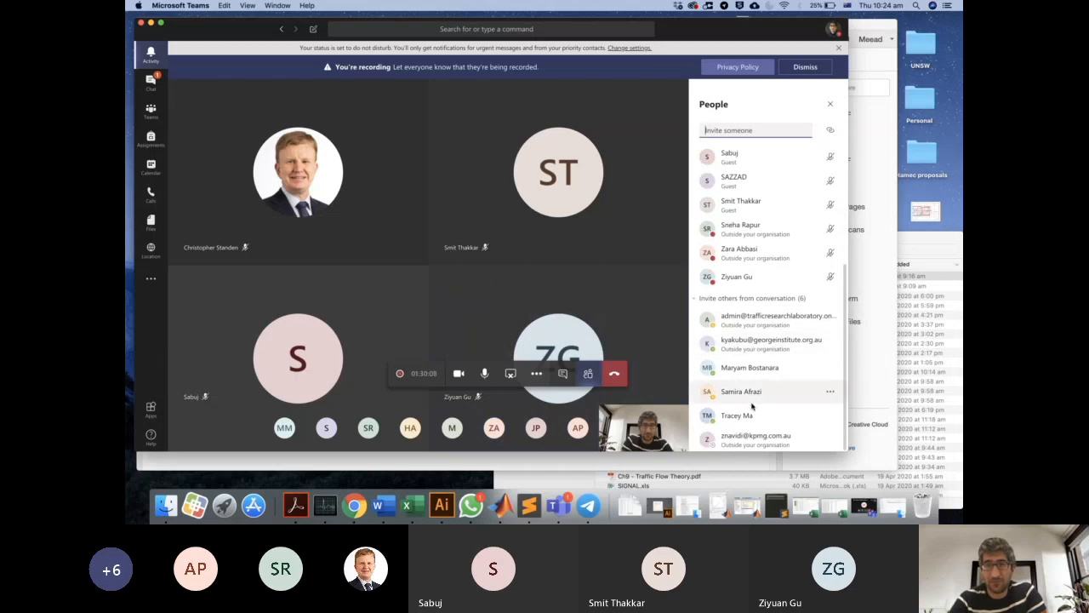
{"action": "scroll", "coordinate": [768, 332], "scroll_direction": "up", "scroll_amount": 5}
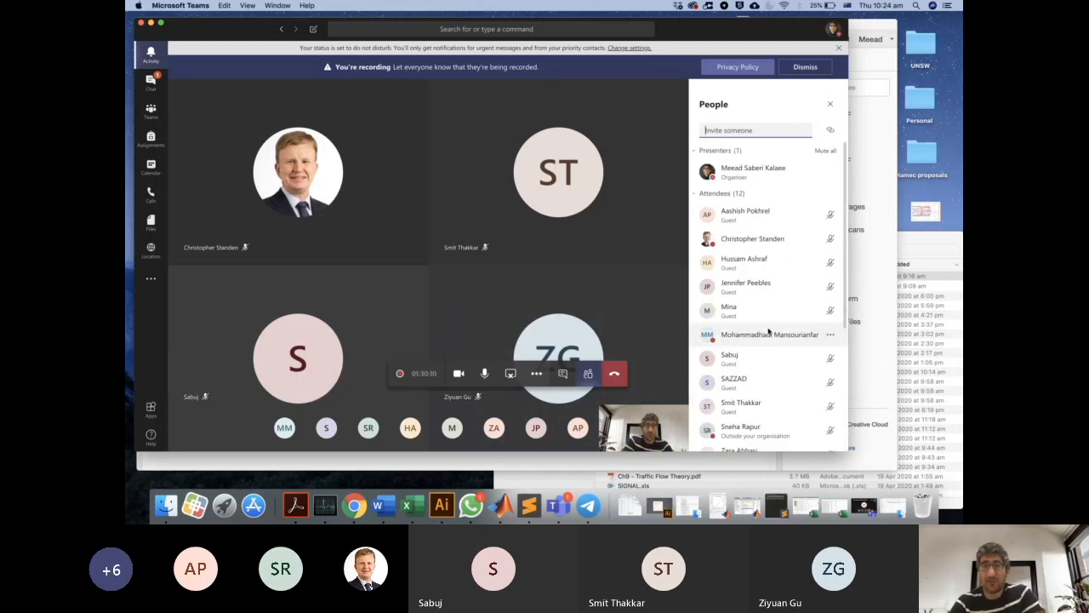